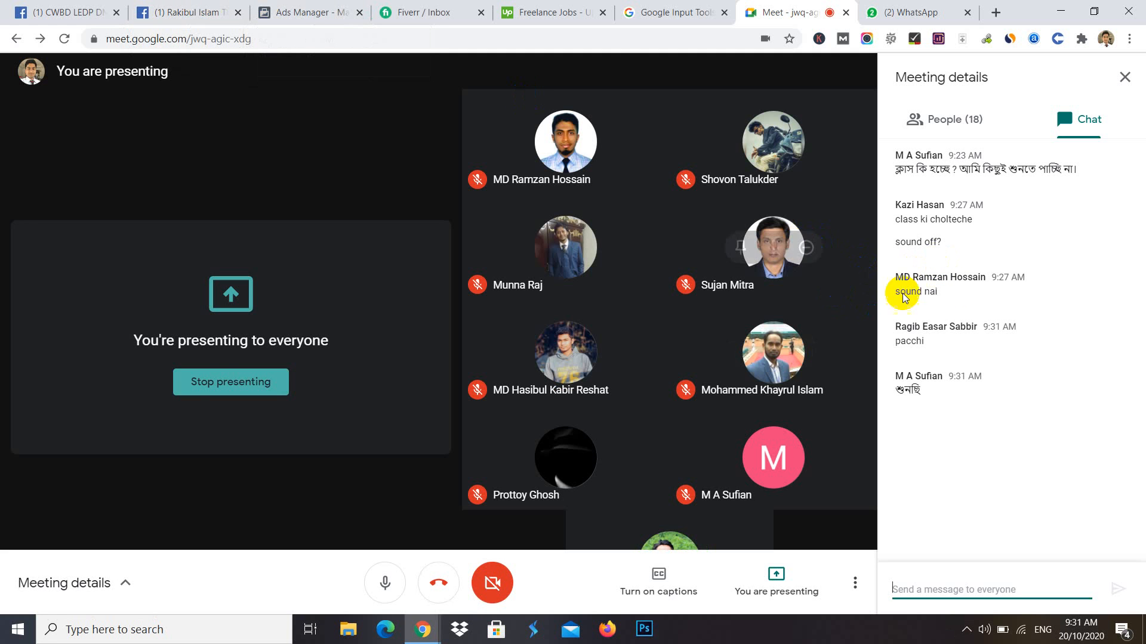
- Close the meeting chat and switch to Ads Manager to check the page-like results of the sheba page campaign
click(1123, 84)
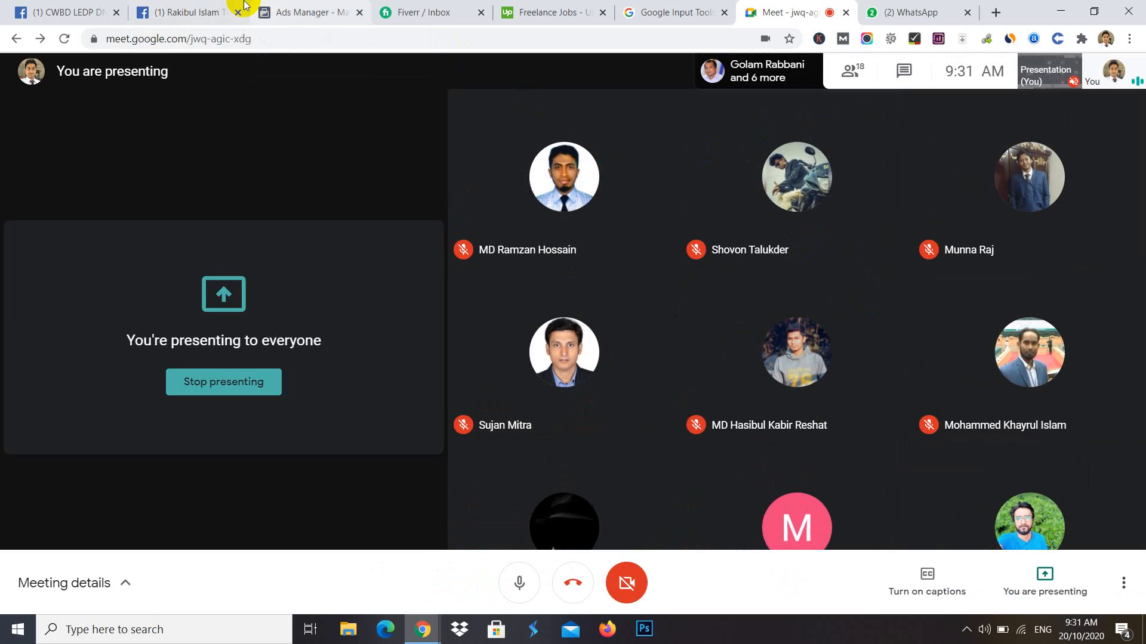
click(301, 7)
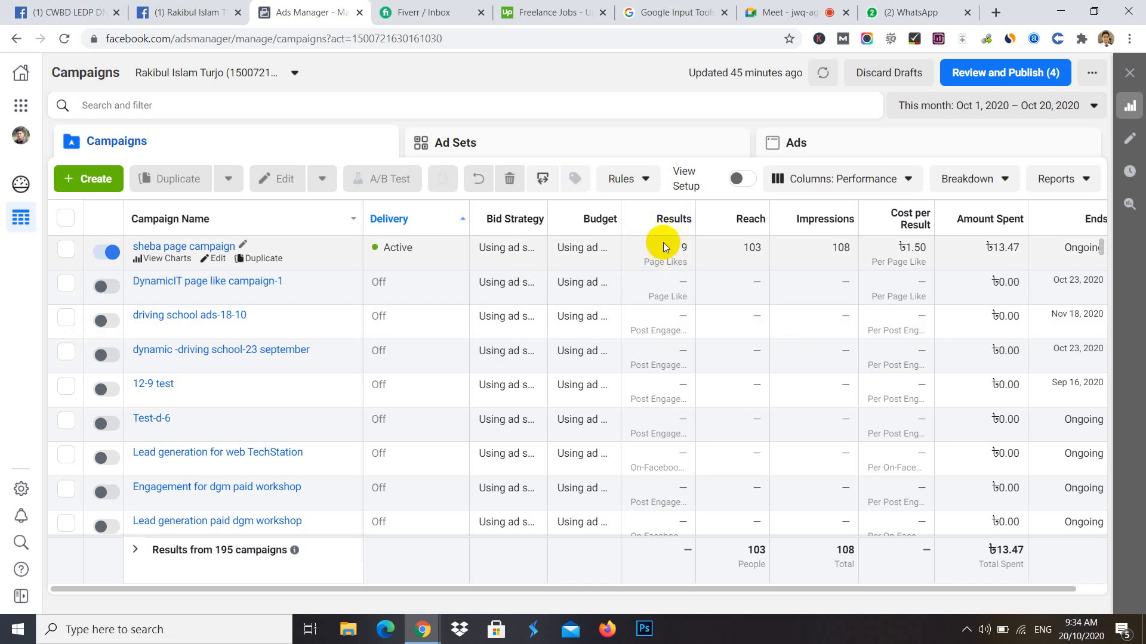
click(686, 251)
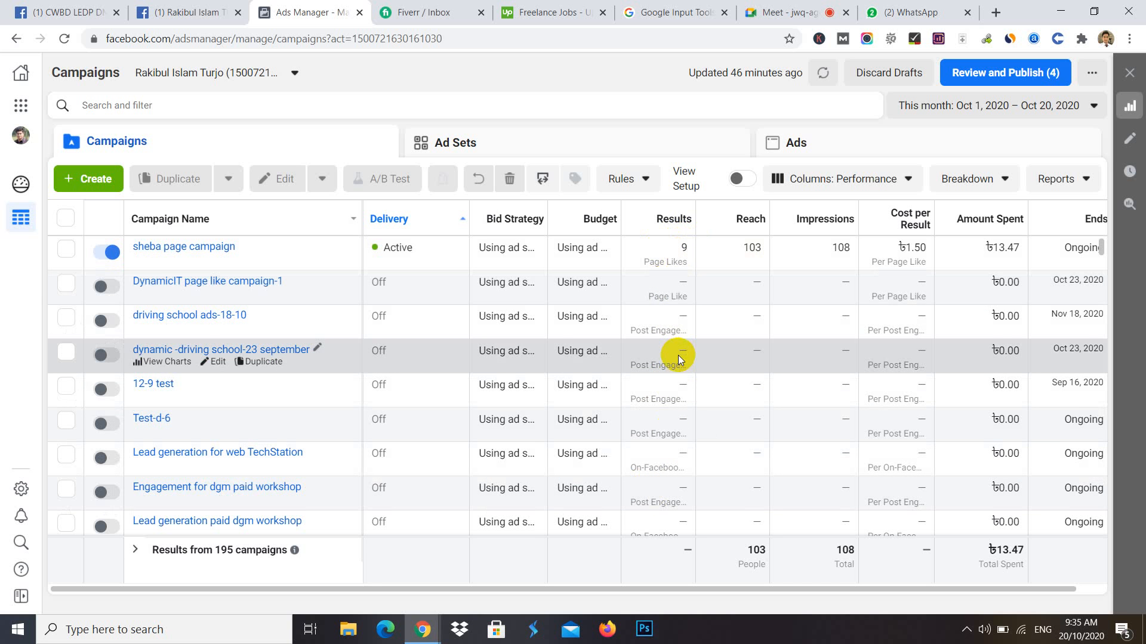
- Look through the whole campaign list, examining the campaign names and result types of the older campaigns
scroll(672, 370, down, 3)
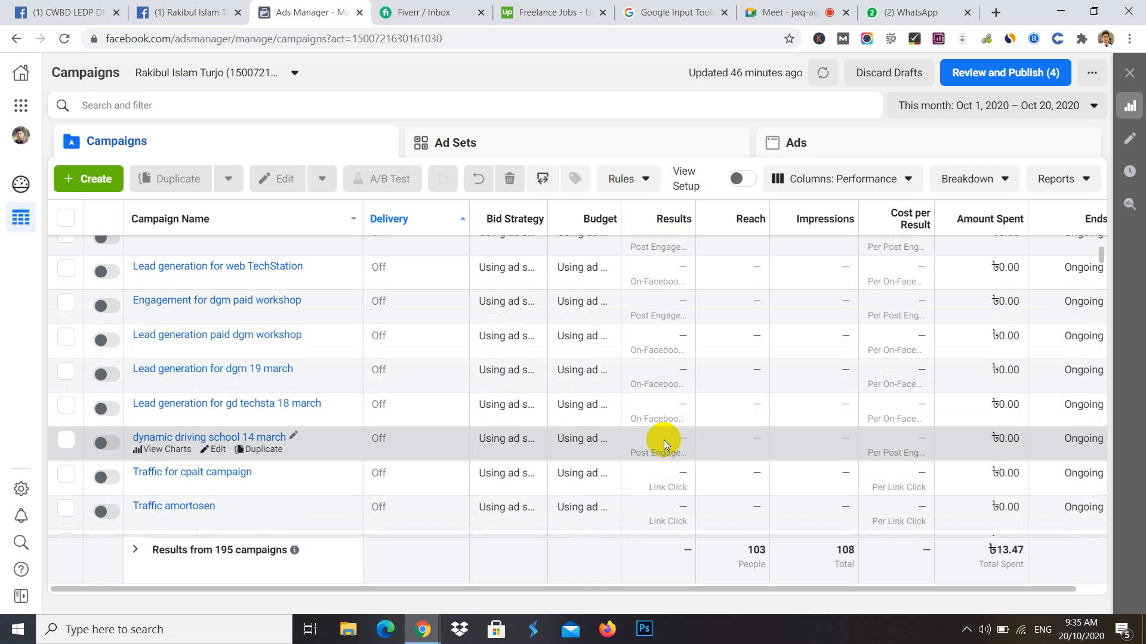
scroll(656, 461, down, 5)
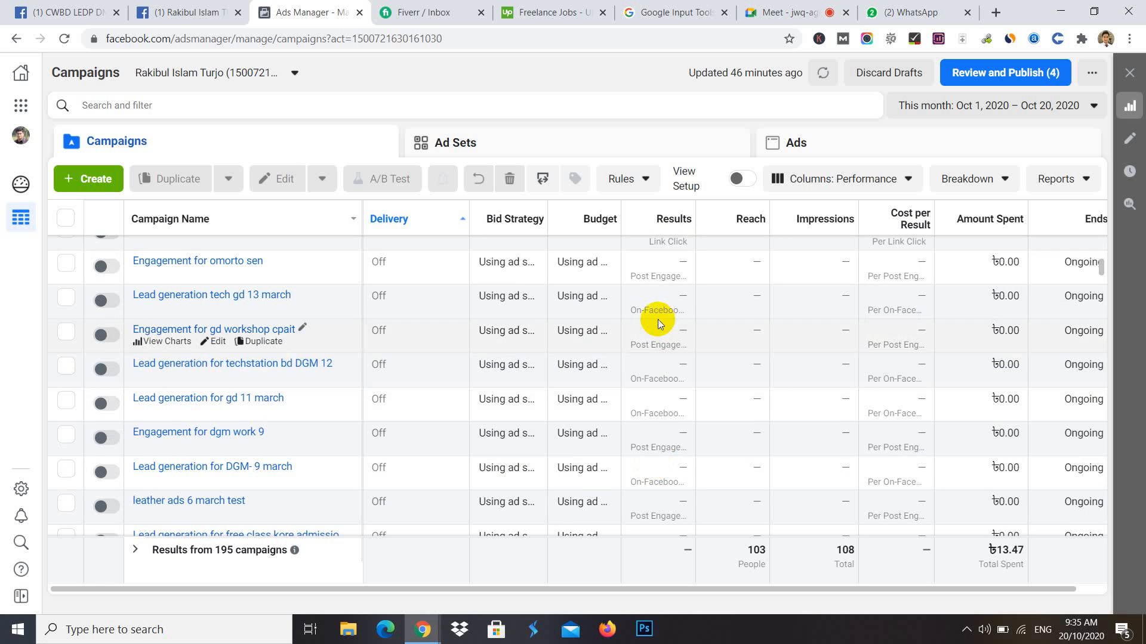
scroll(657, 322, up, 3)
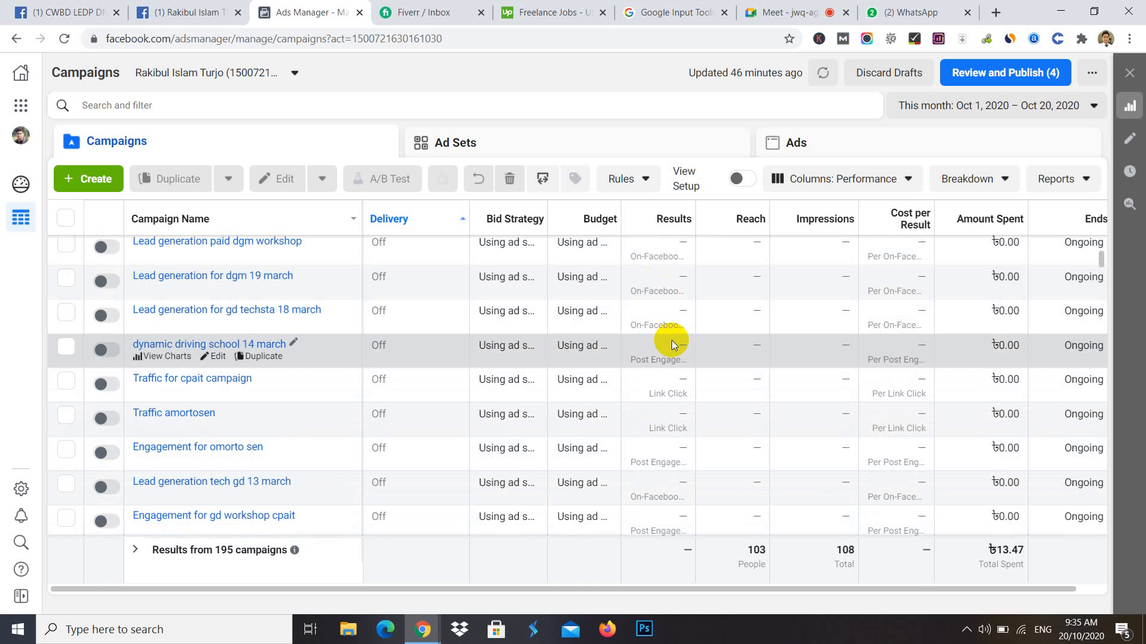
scroll(662, 411, down, 3)
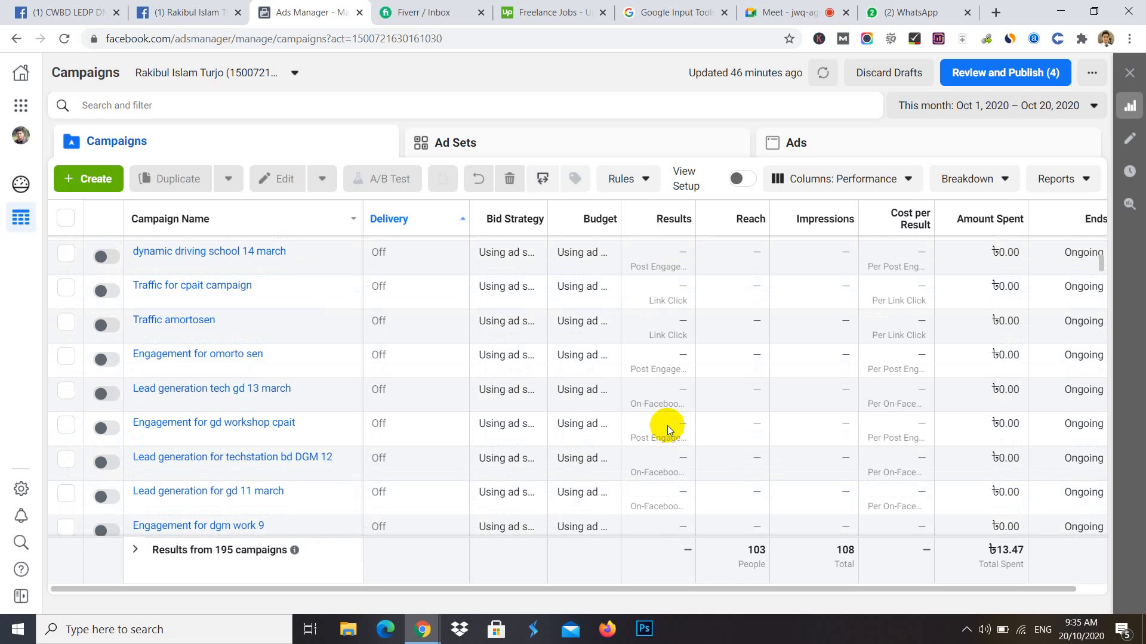
scroll(674, 470, down, 3)
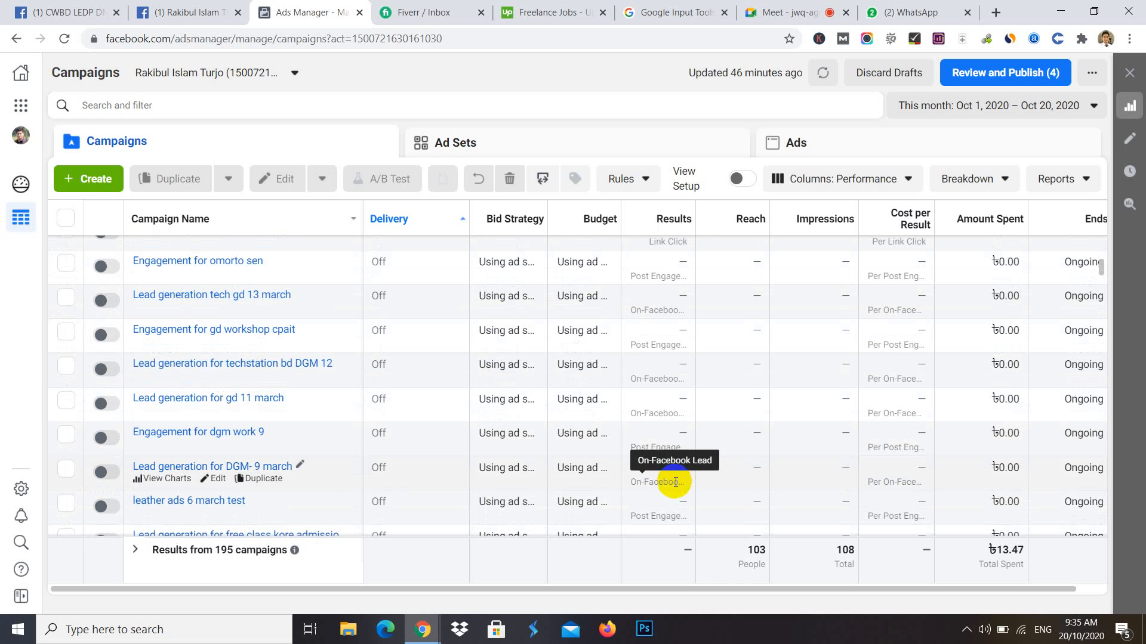
scroll(674, 482, down, 5)
scroll(673, 484, down, 3)
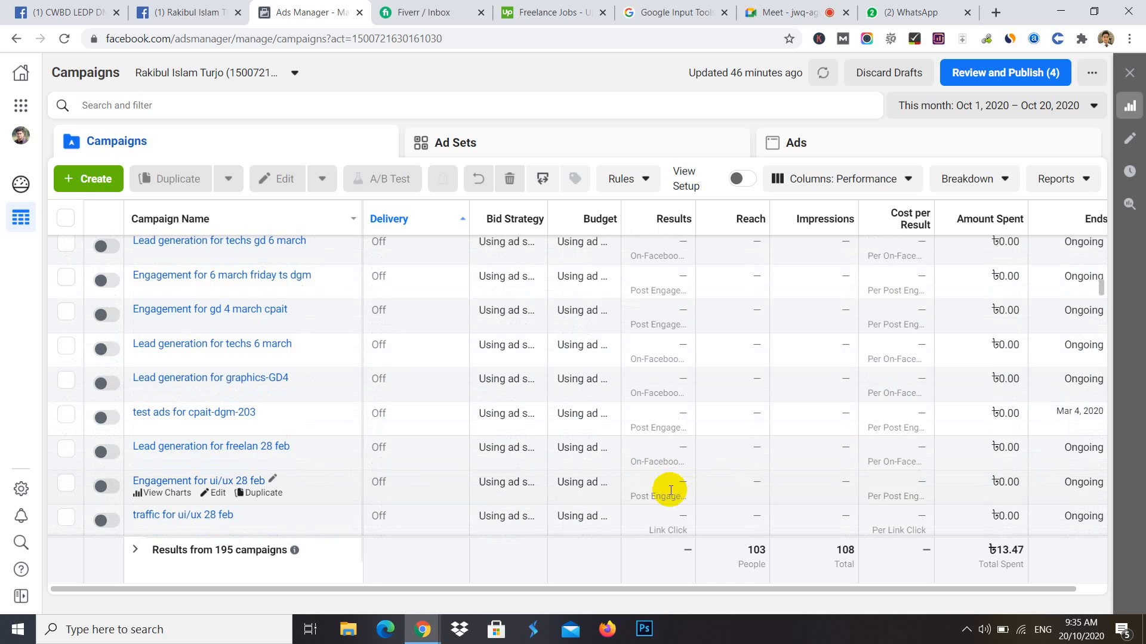
scroll(671, 489, down, 5)
scroll(667, 498, down, 5)
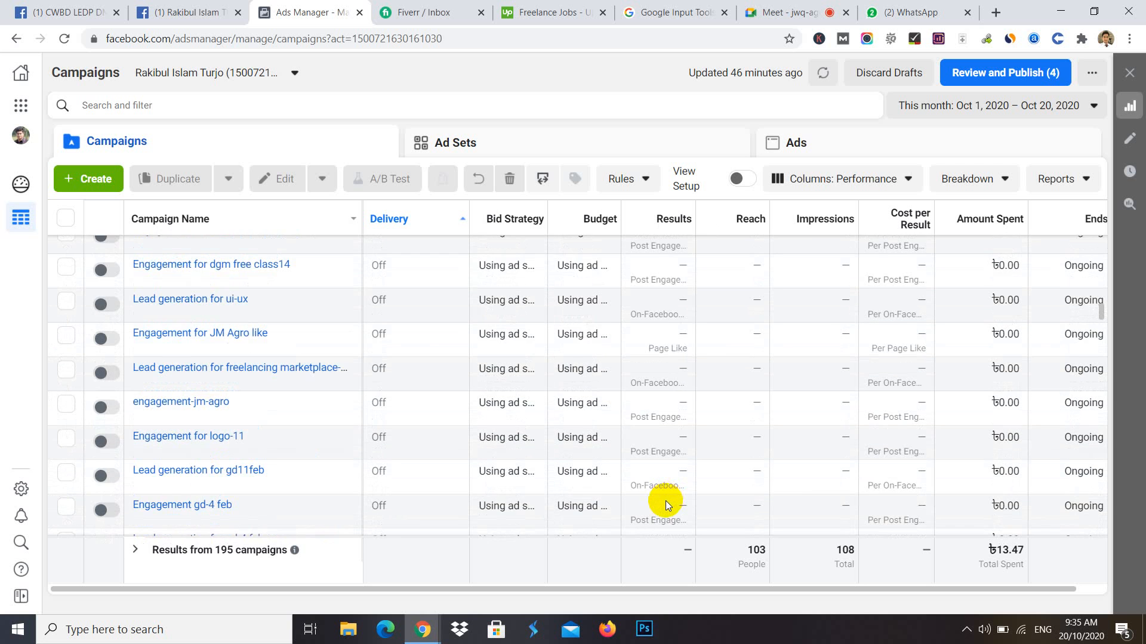
scroll(665, 501, down, 3)
scroll(668, 502, down, 2)
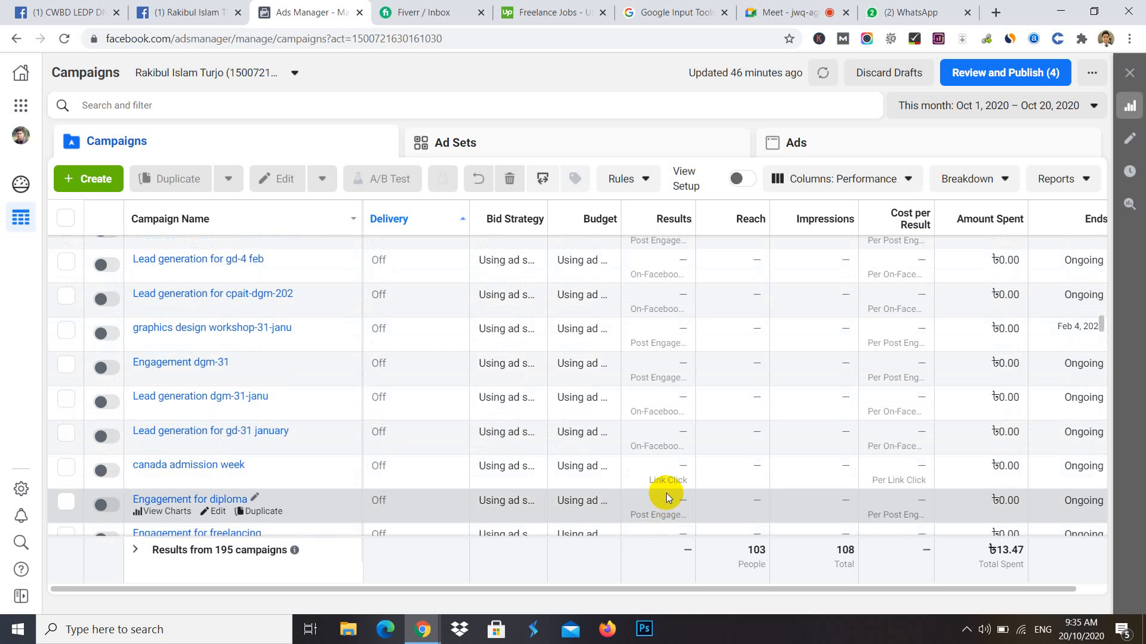
scroll(664, 489, down, 3)
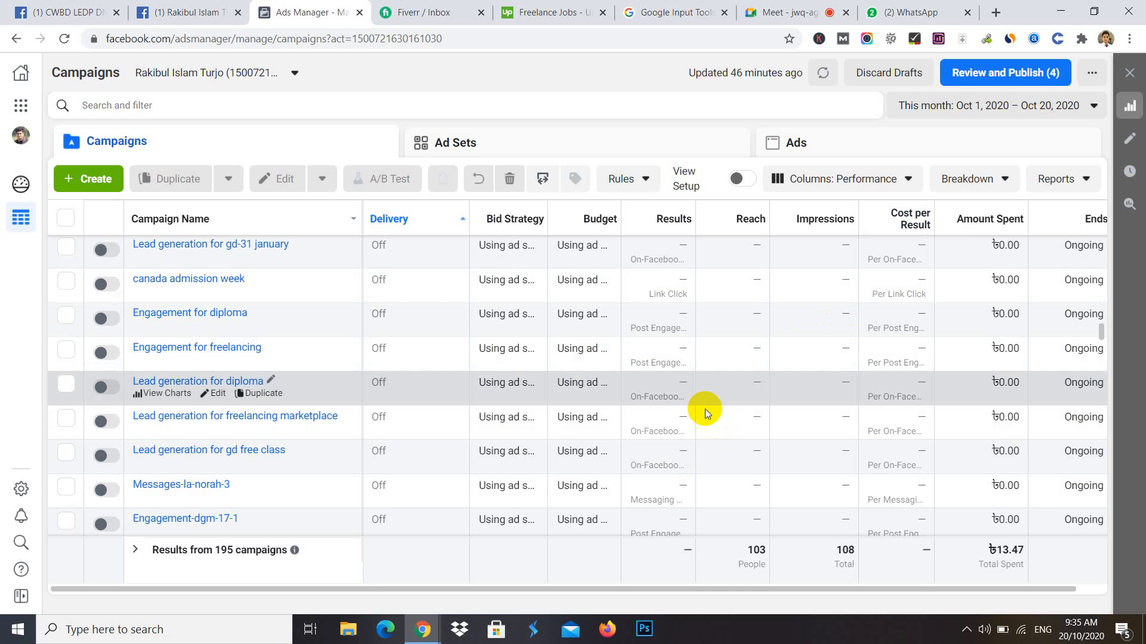
scroll(662, 457, down, 10)
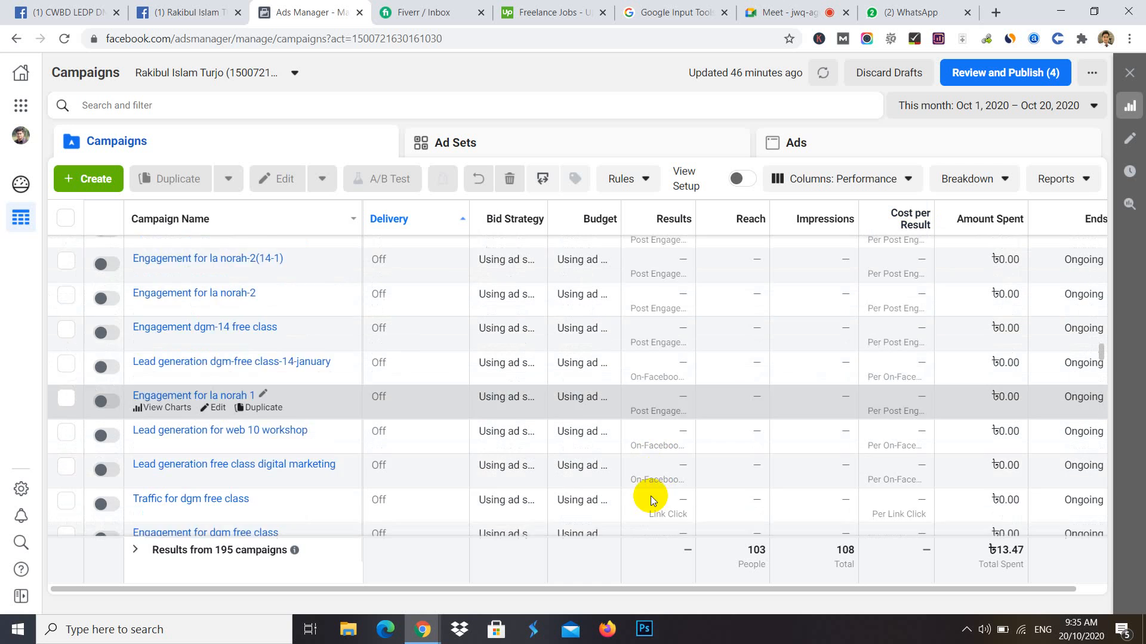
scroll(668, 435, down, 5)
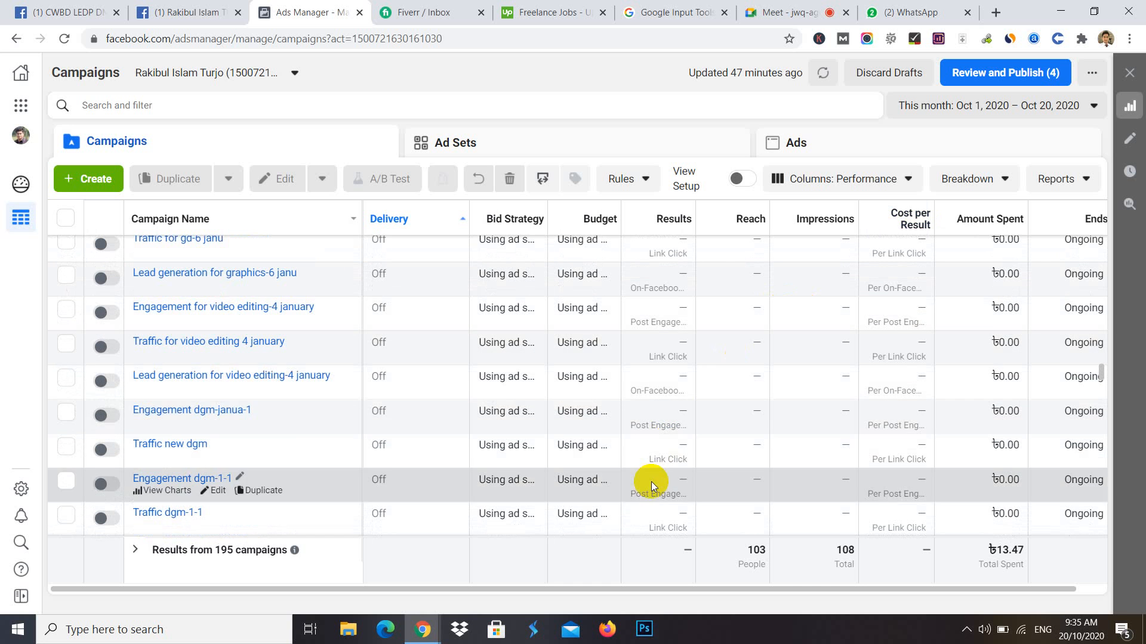
scroll(652, 479, down, 5)
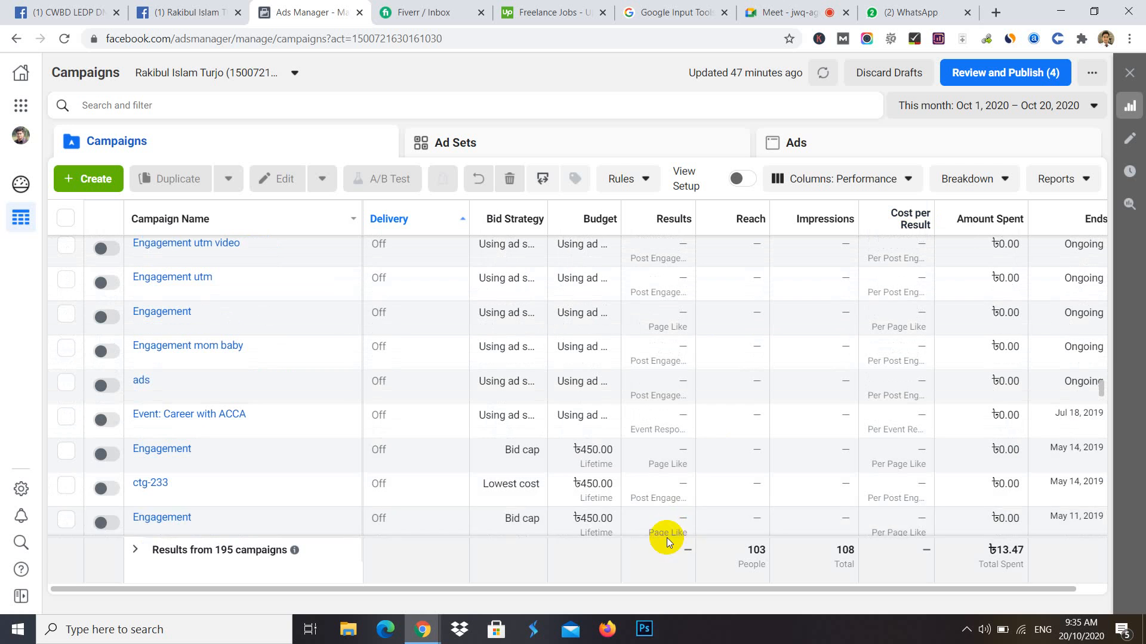
scroll(644, 364, up, 10)
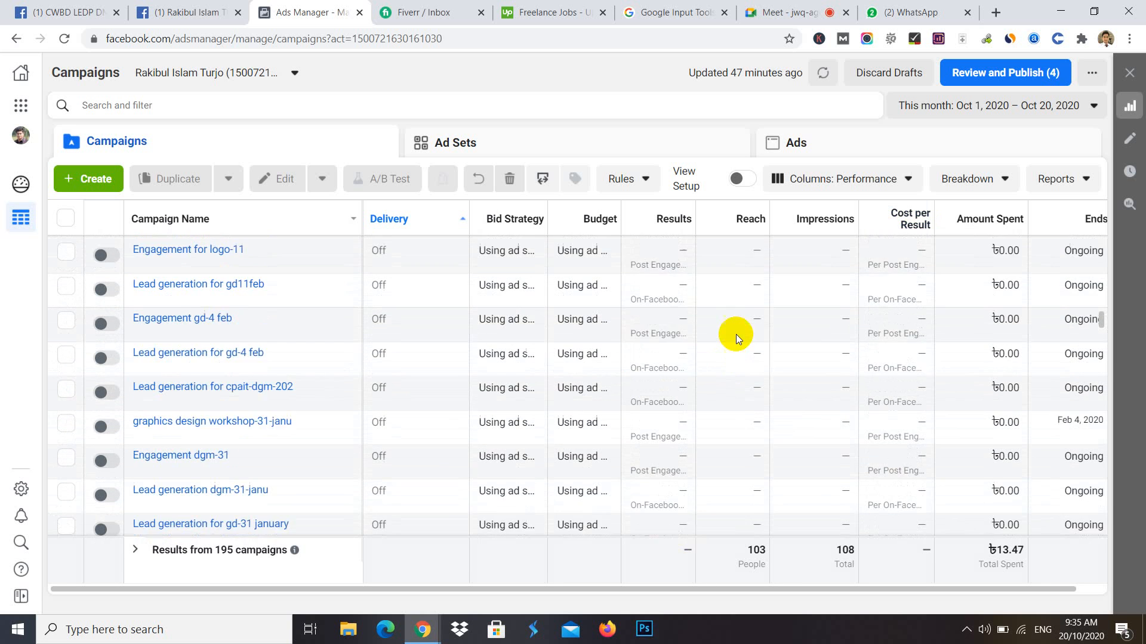
scroll(674, 302, up, 10)
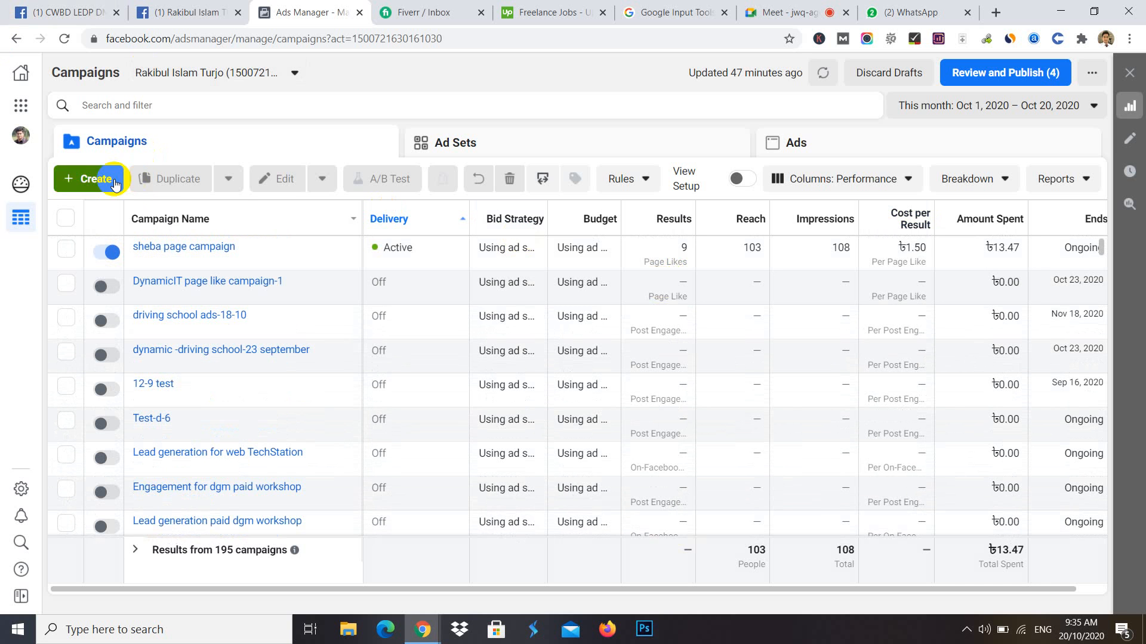
- Start creating a new campaign to bring up the choice of campaign objectives
click(86, 180)
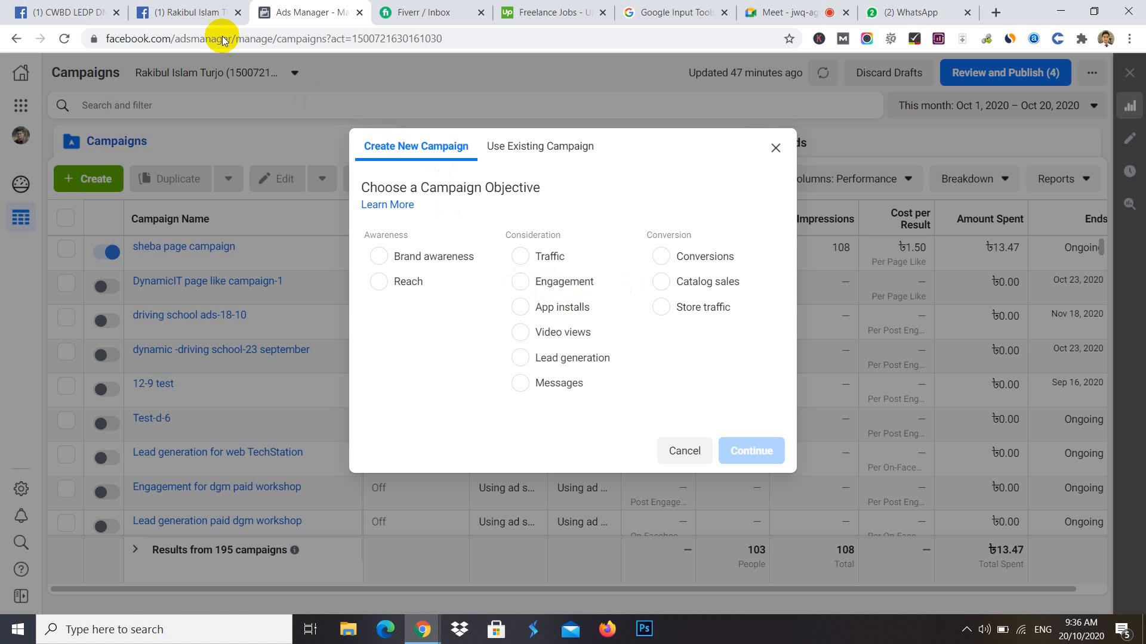
- Go to the Facebook home feed and open Dynamic Driving School from the recent searches in a new tab
click(163, 10)
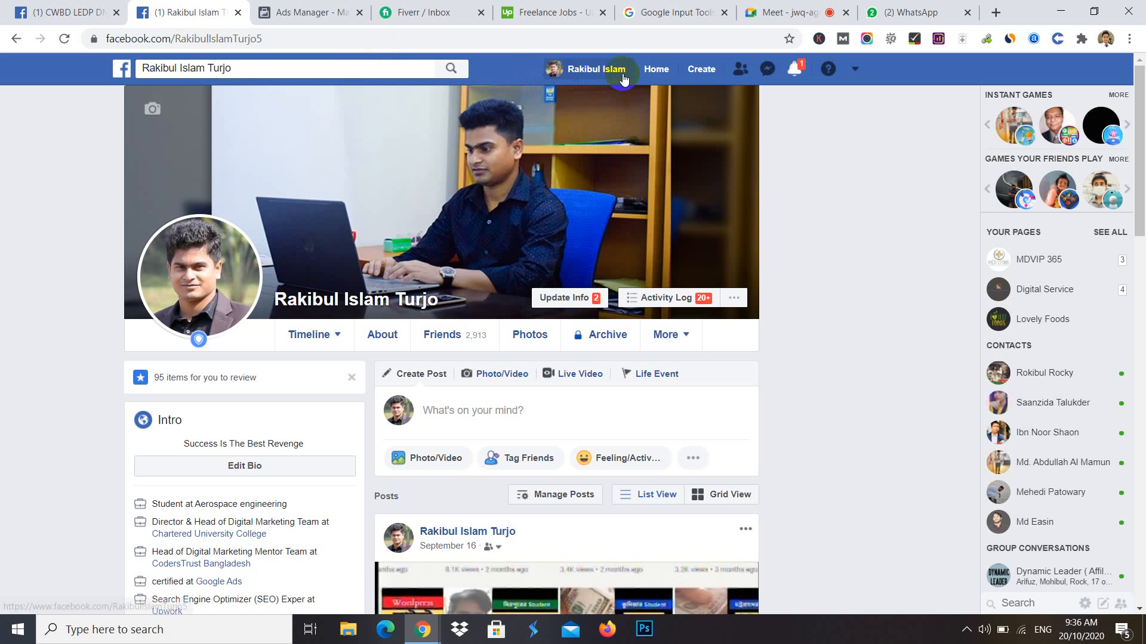
click(653, 68)
click(245, 69)
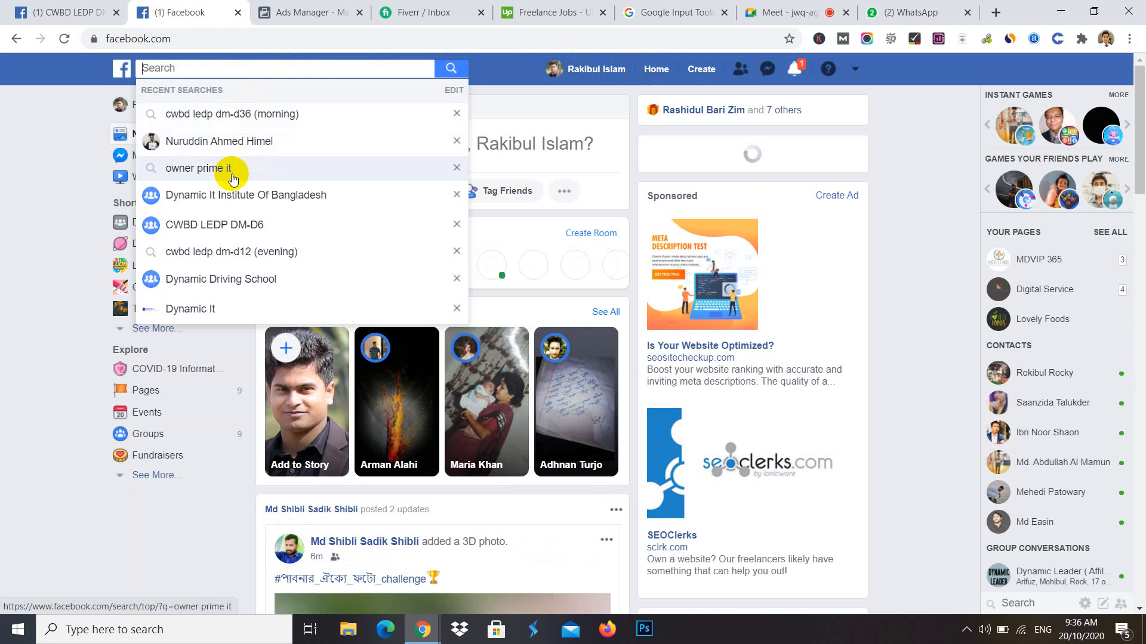
middle_click(221, 280)
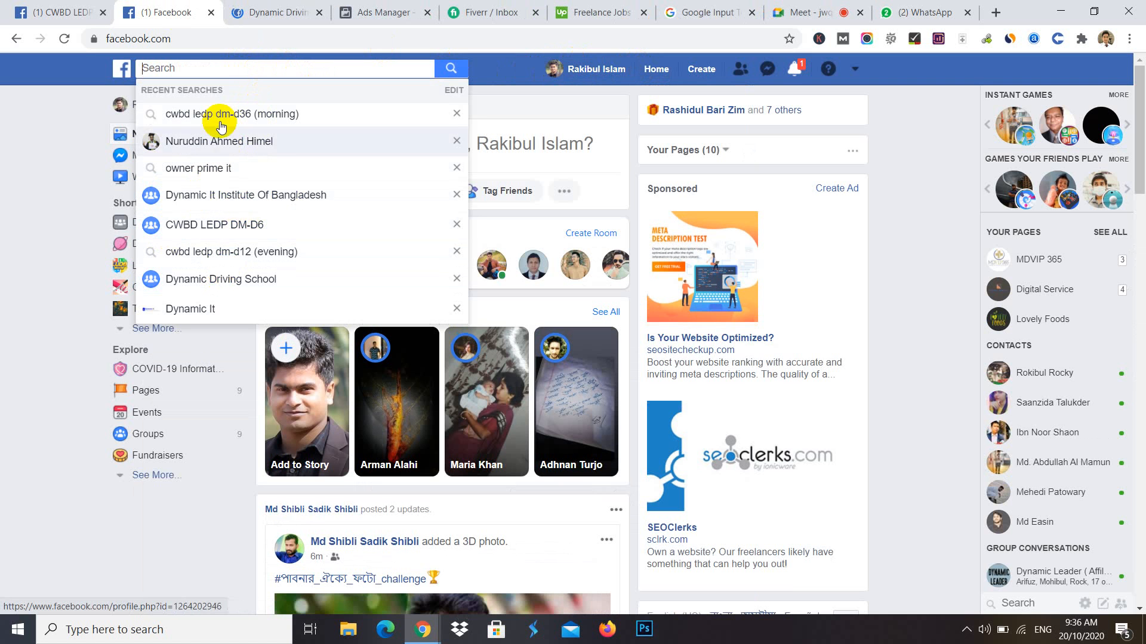
- Search Facebook for "dynamic", open the driving school and "dynamic it" suggestions in new tabs, and open the Dynamic It page
text(dy)
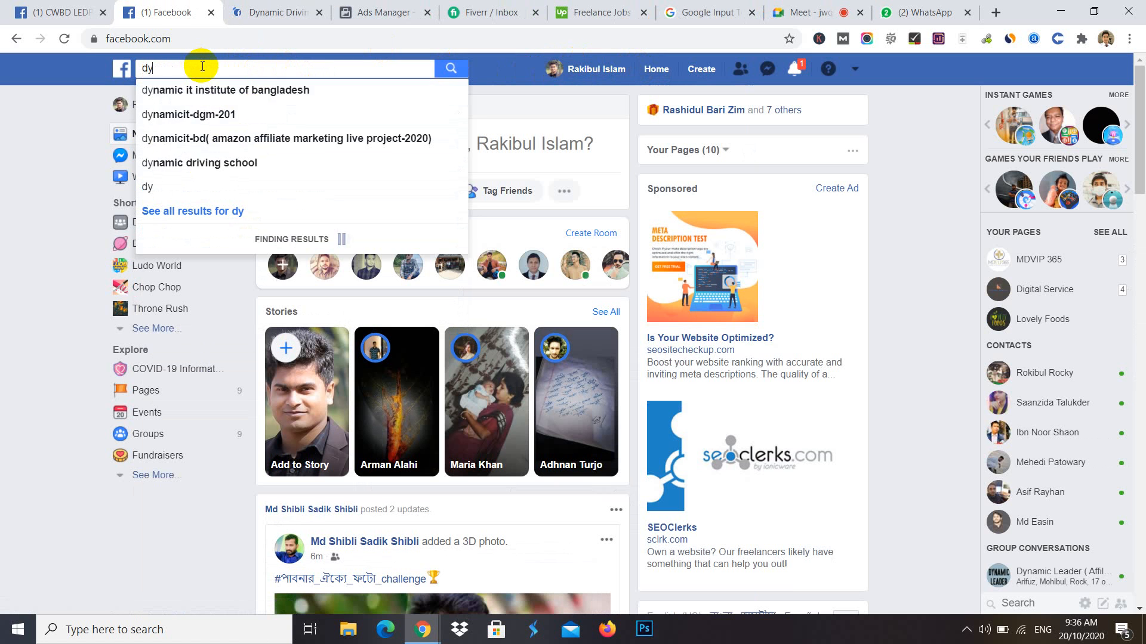
text(namic)
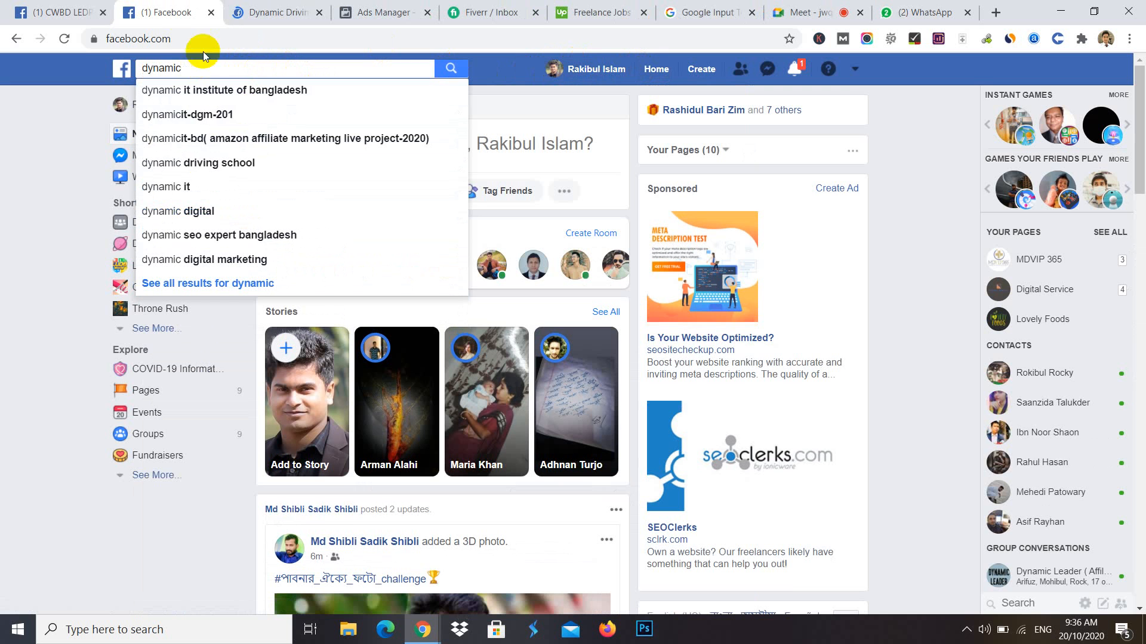
middle_click(250, 172)
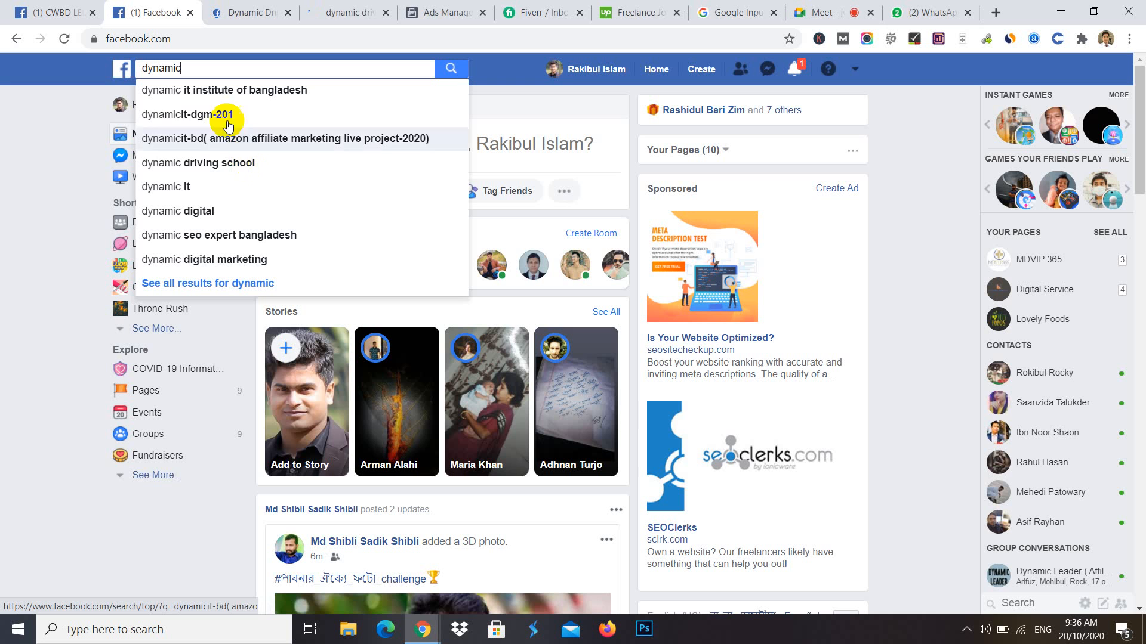
middle_click(182, 178)
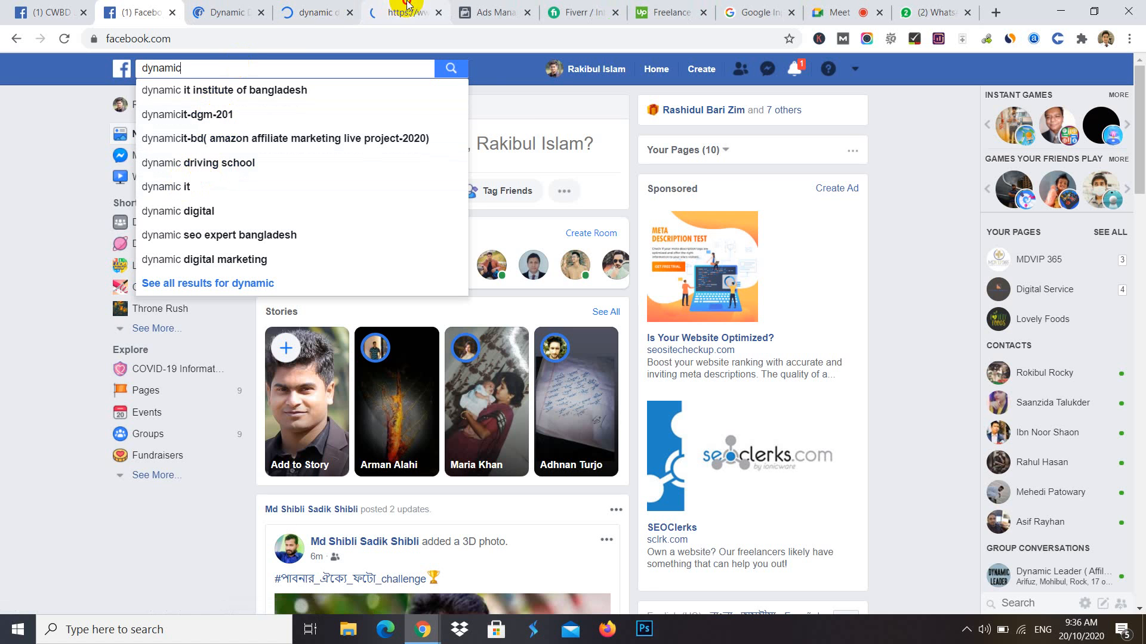
click(409, 12)
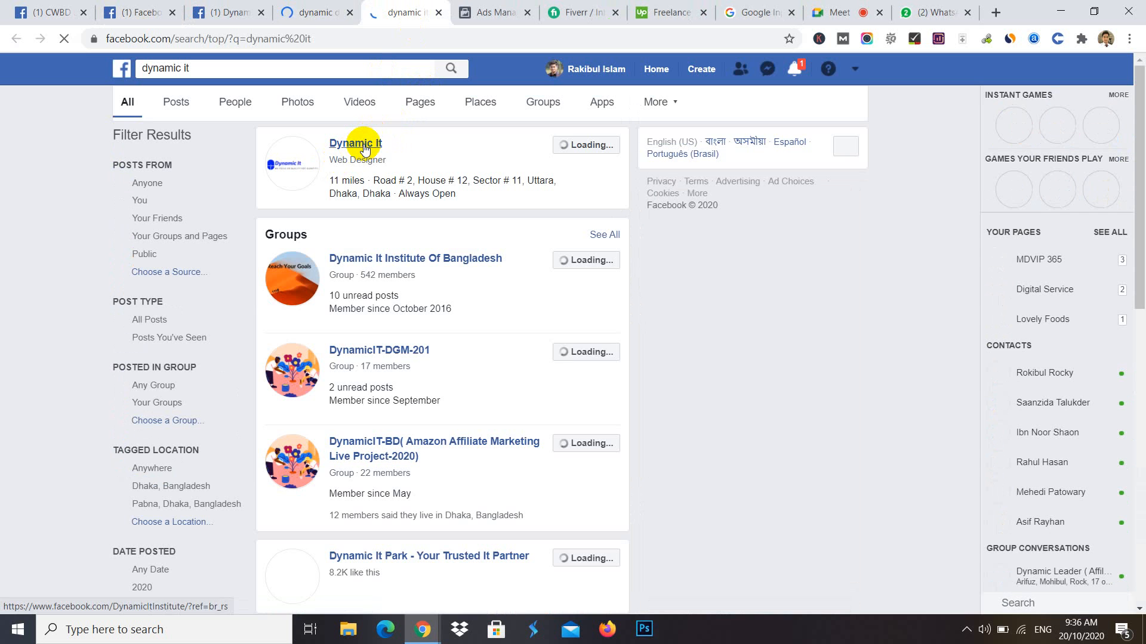
click(365, 148)
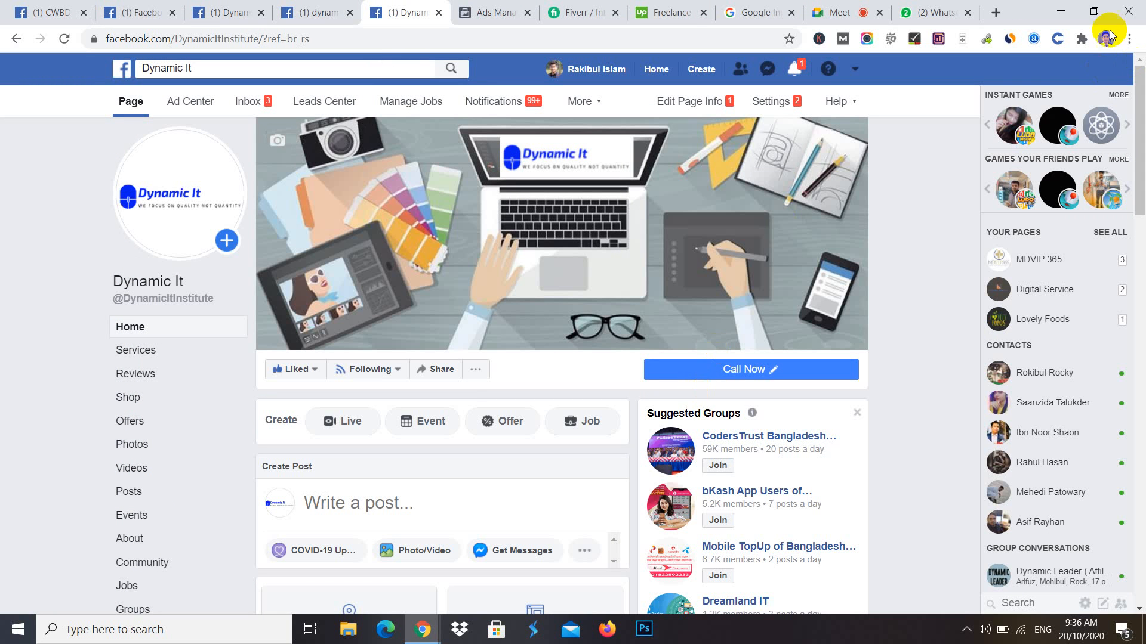
- Check the Google Meet call, and return to Facebook to look through the posts on the personal profile's timeline
click(835, 12)
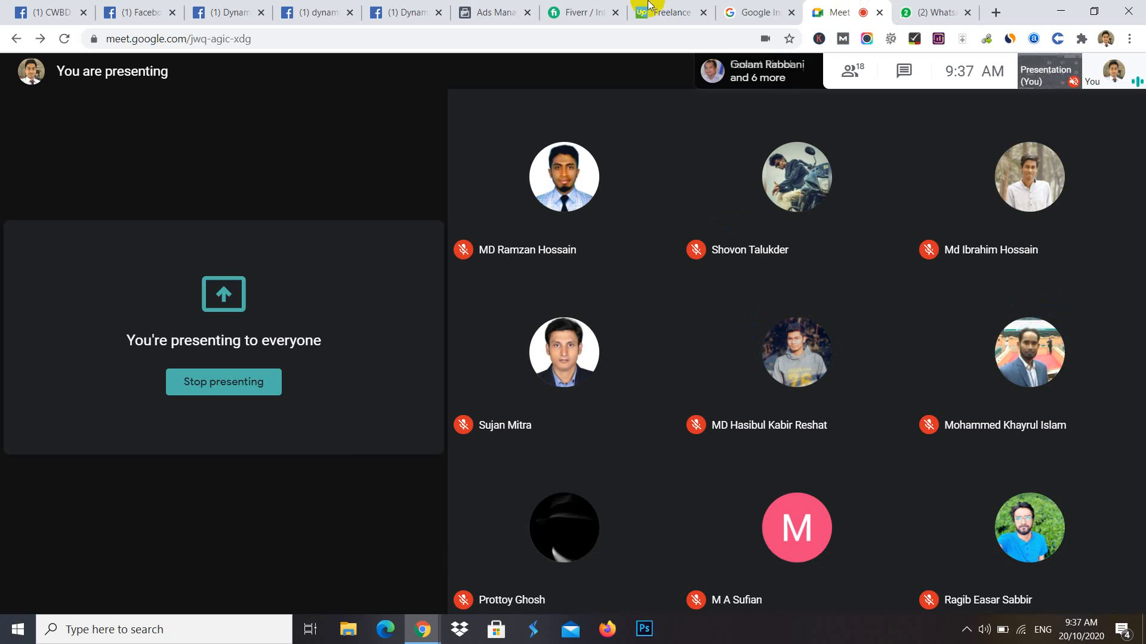
click(153, 14)
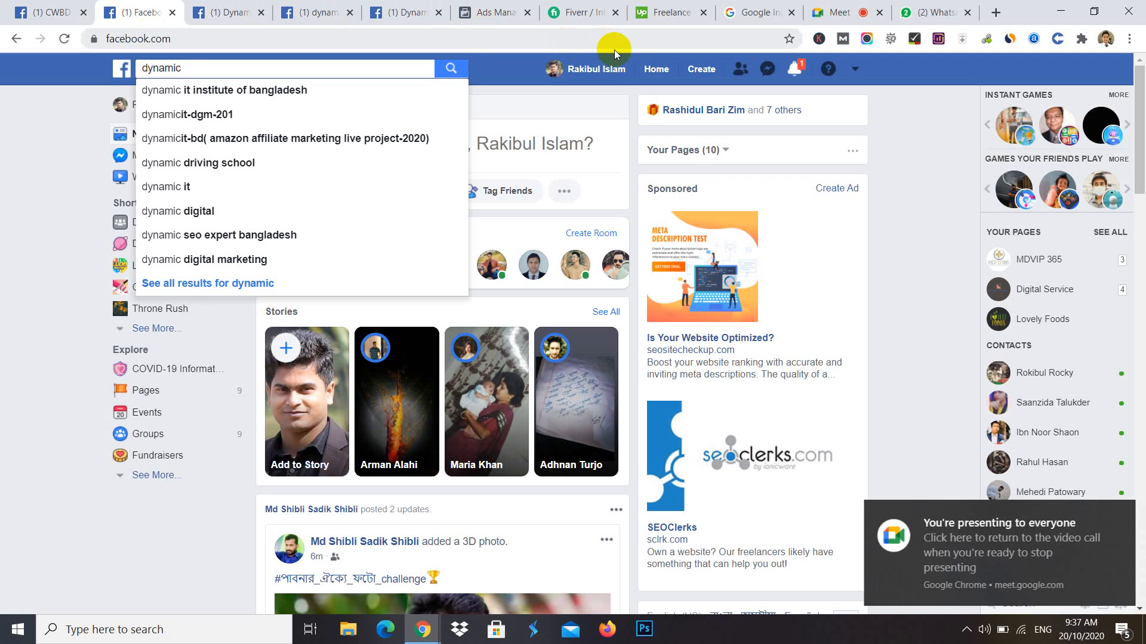
click(614, 71)
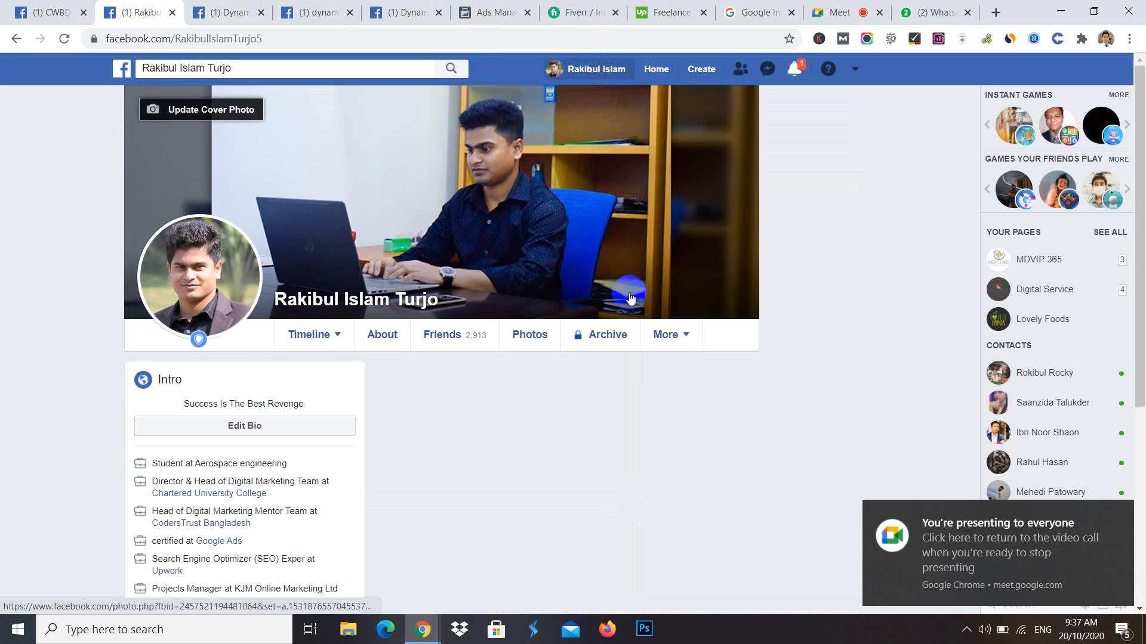
scroll(591, 393, down, 3)
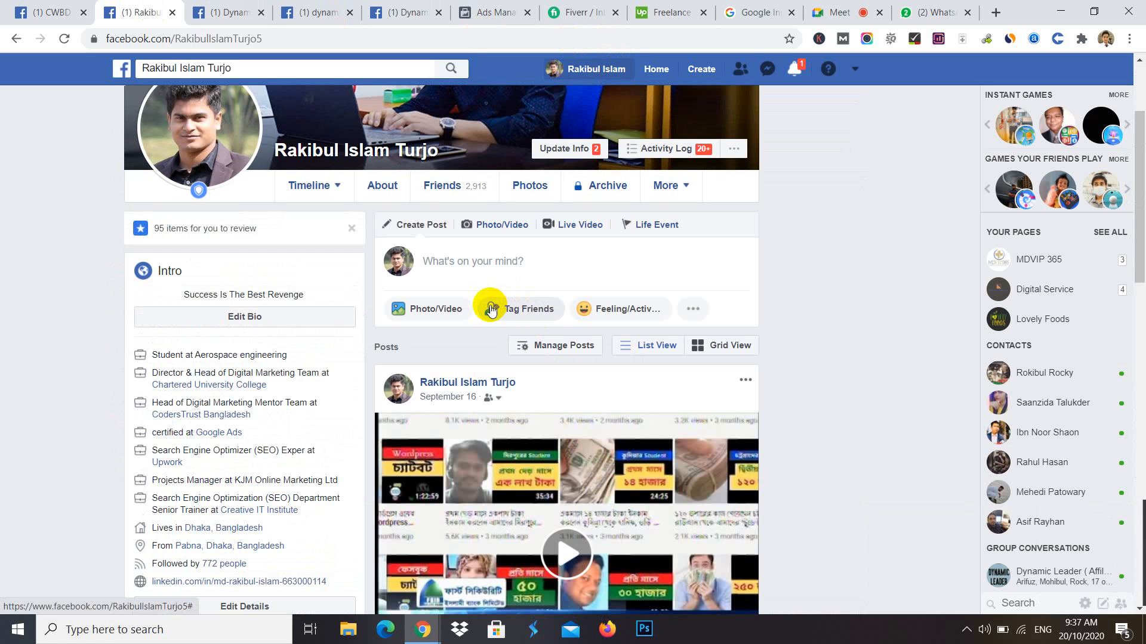
scroll(477, 320, down, 15)
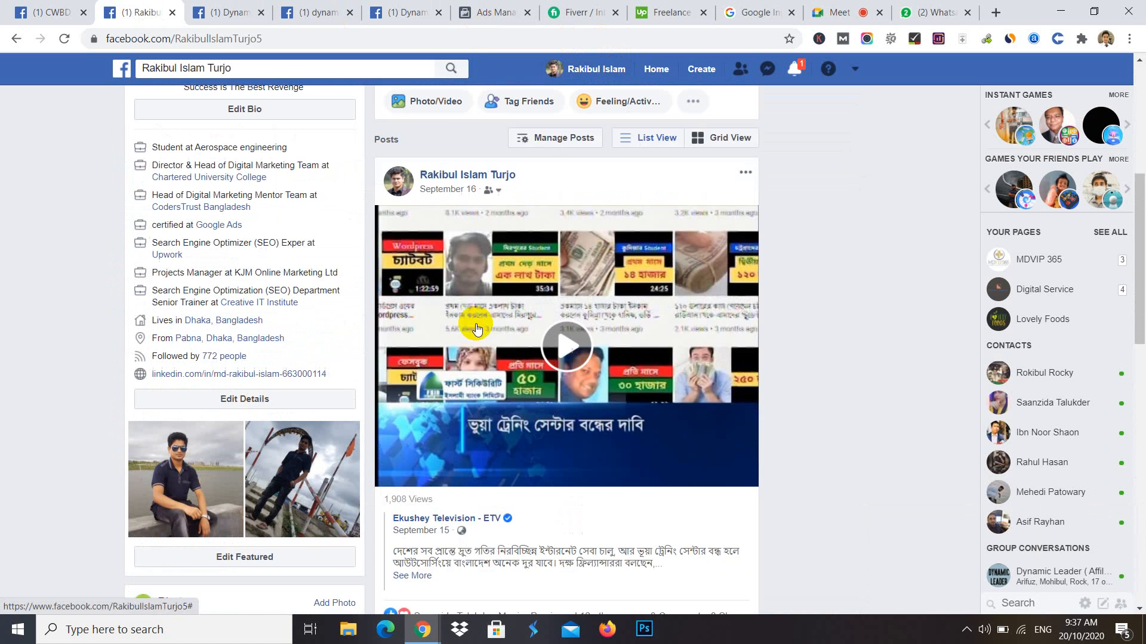
scroll(477, 325, down, 10)
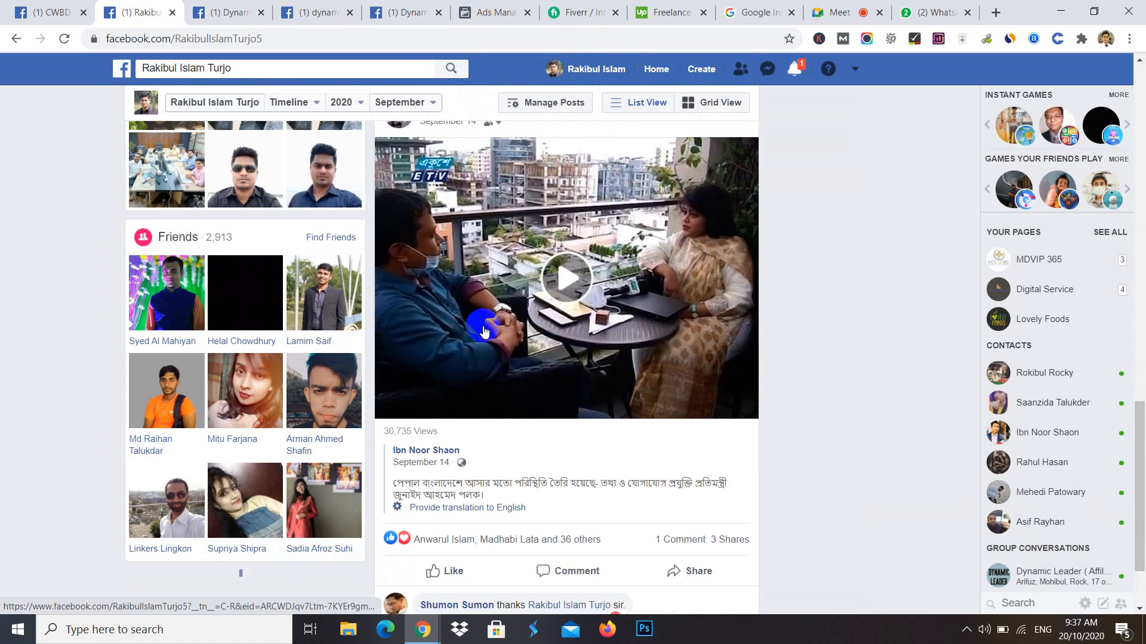
scroll(593, 414, down, 10)
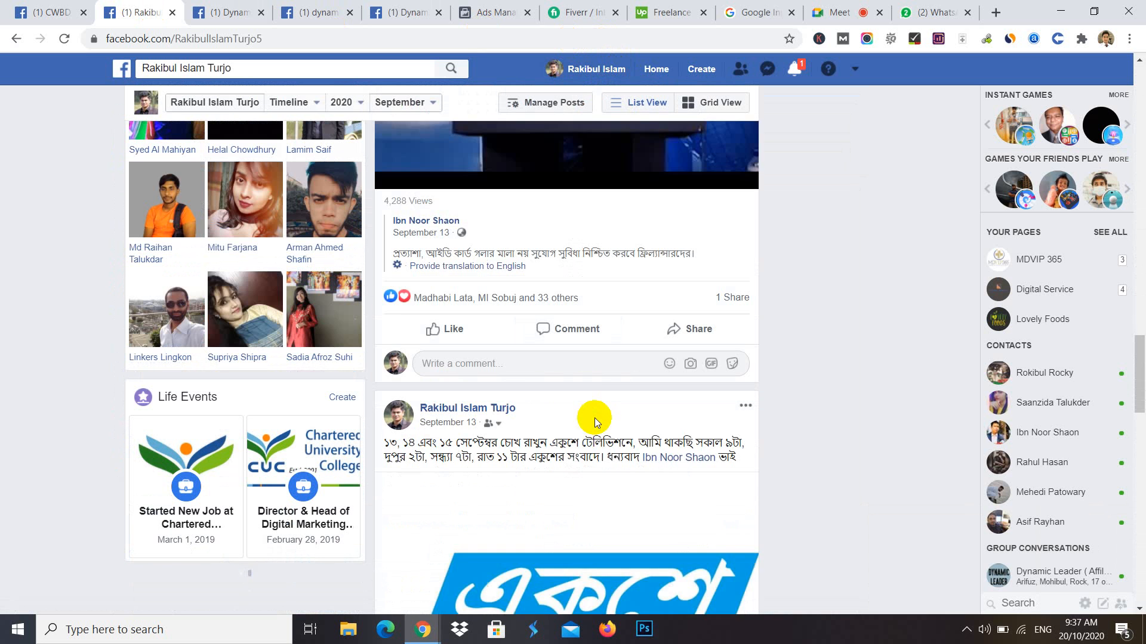
scroll(581, 391, down, 10)
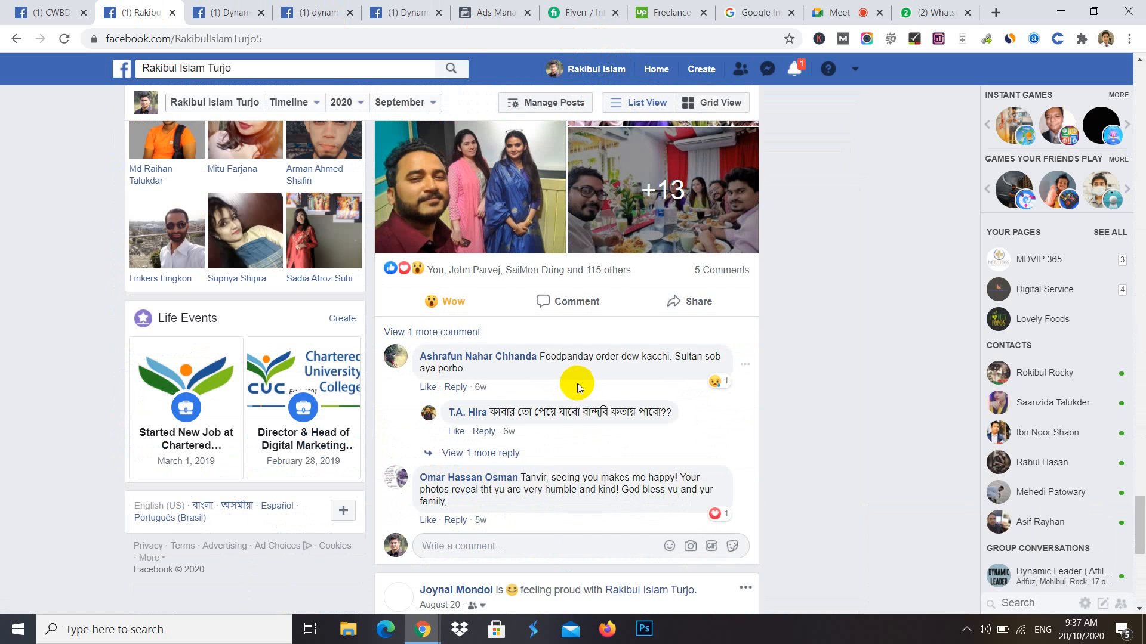
- Look through the personal profile's older timeline posts, from September 2020 back to November 2019
scroll(740, 400, down, 6)
scroll(738, 404, down, 15)
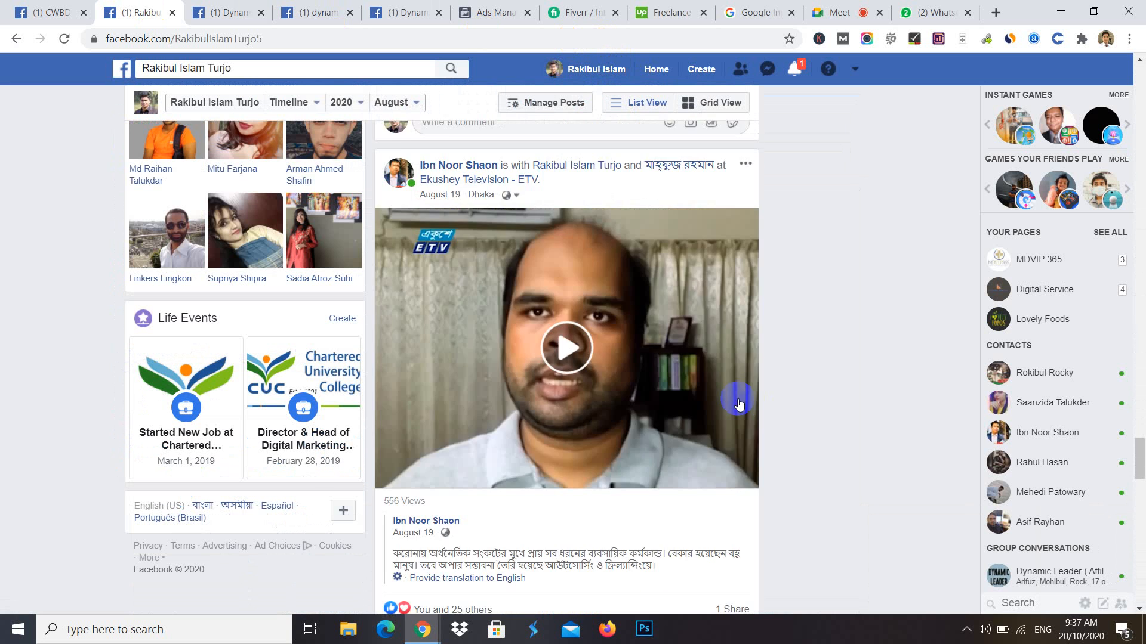
scroll(710, 398, down, 15)
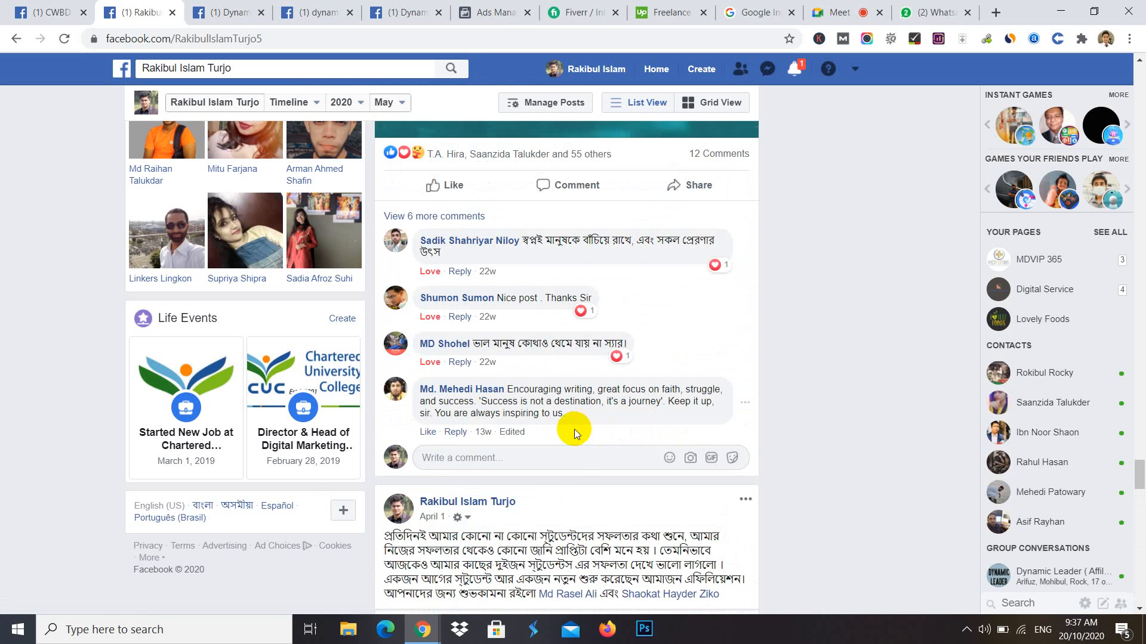
scroll(572, 432, down, 8)
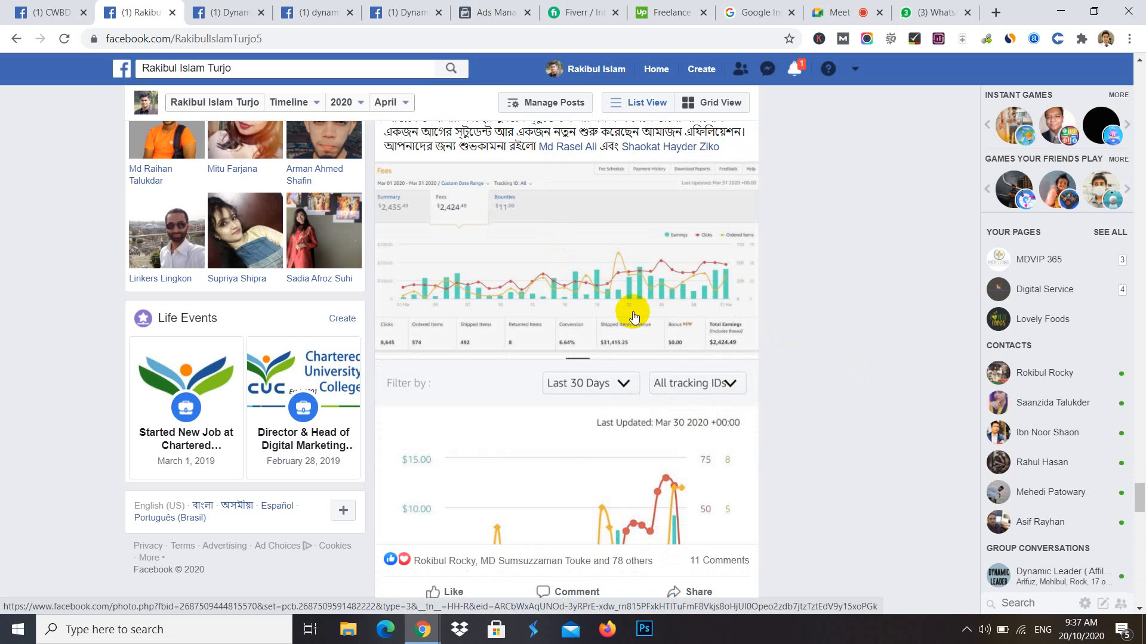
scroll(634, 331, down, 1)
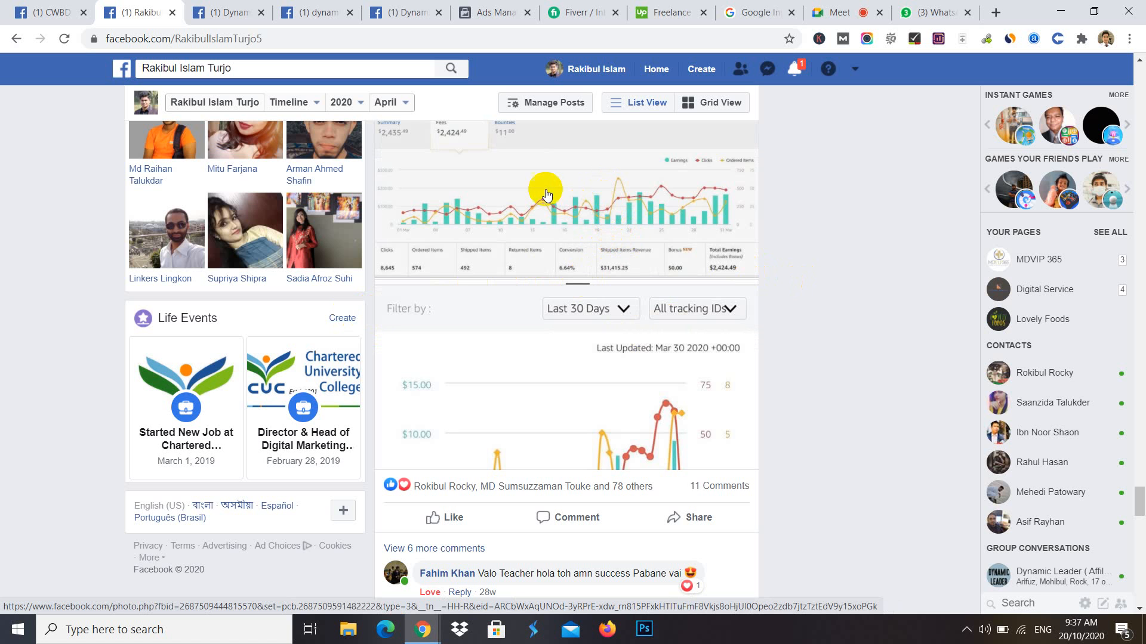
scroll(768, 429, down, 10)
scroll(771, 414, down, 17)
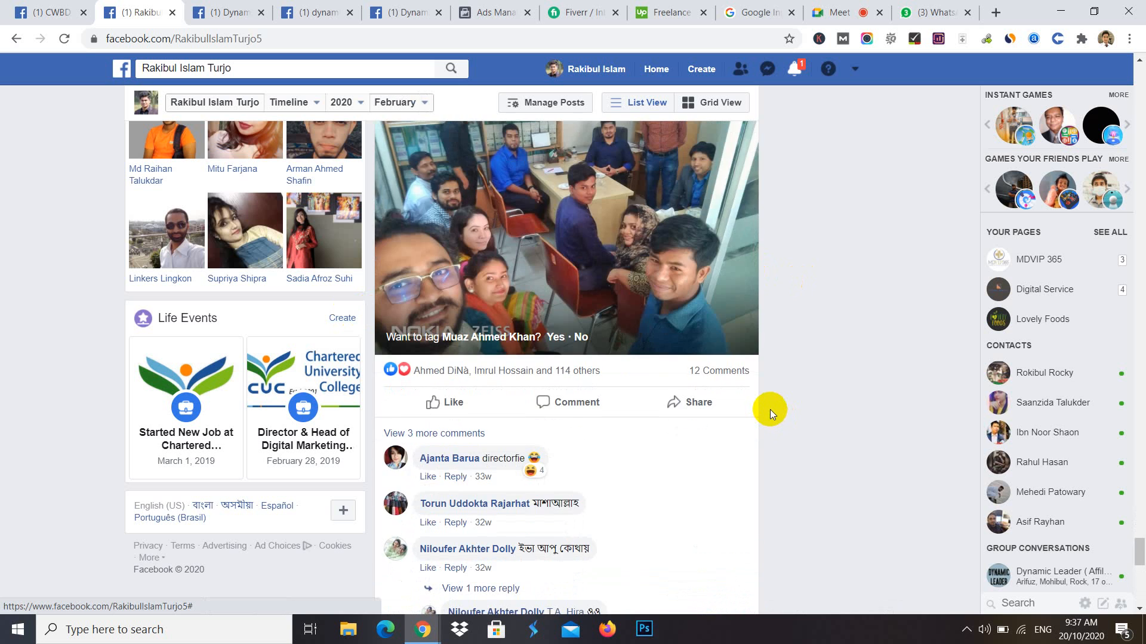
scroll(768, 406, down, 15)
scroll(761, 409, down, 5)
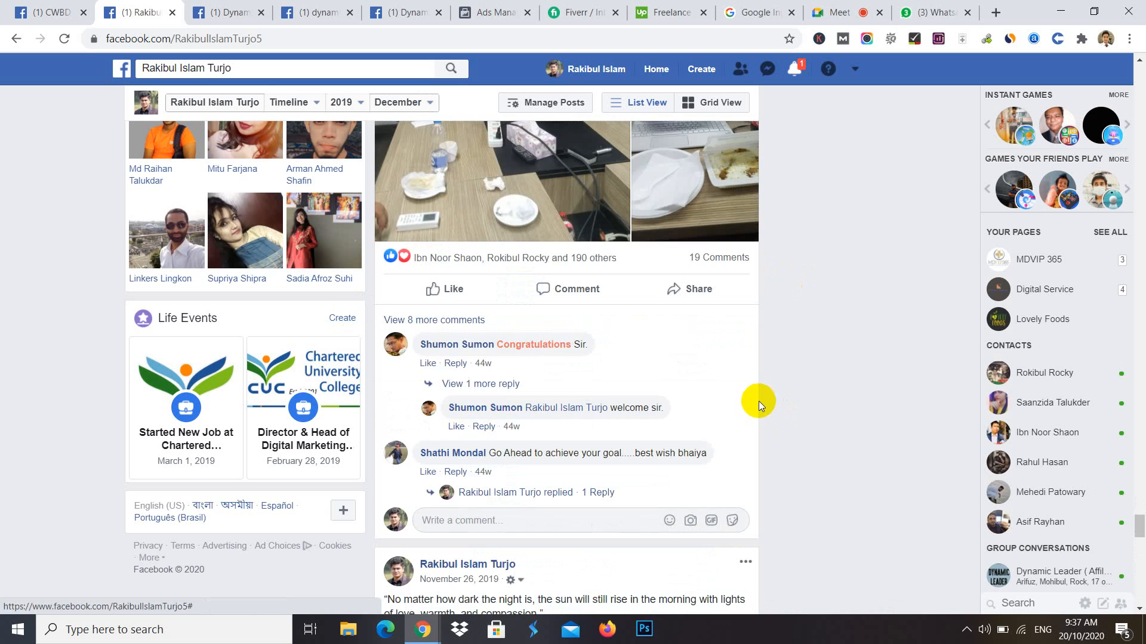
scroll(757, 402, up, 11)
scroll(542, 496, down, 2)
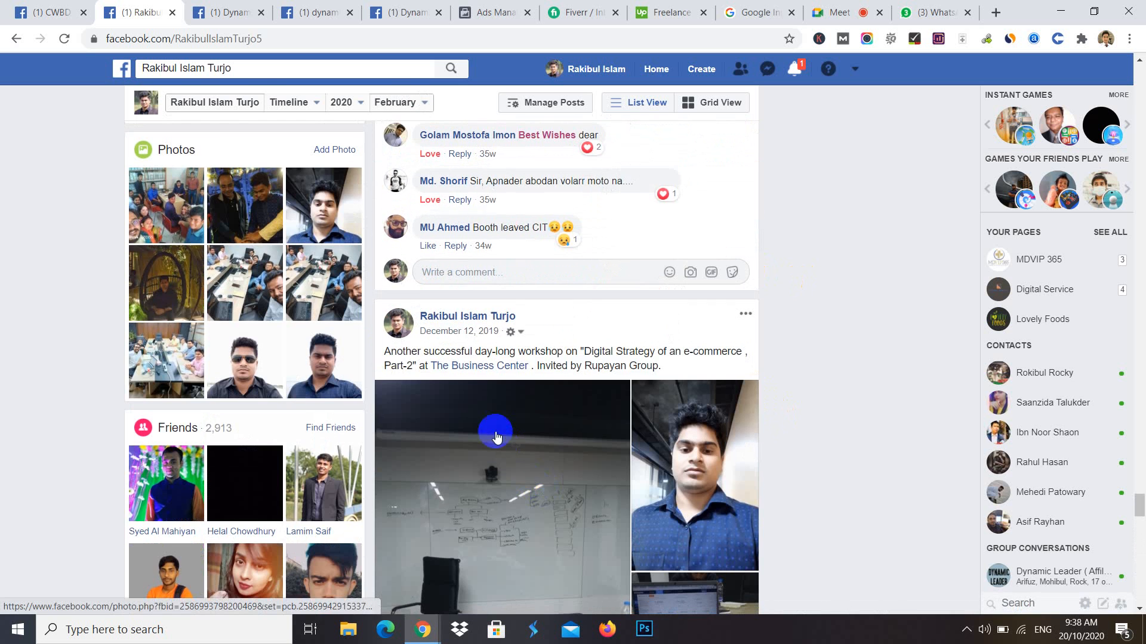
scroll(578, 374, down, 2)
scroll(580, 373, down, 15)
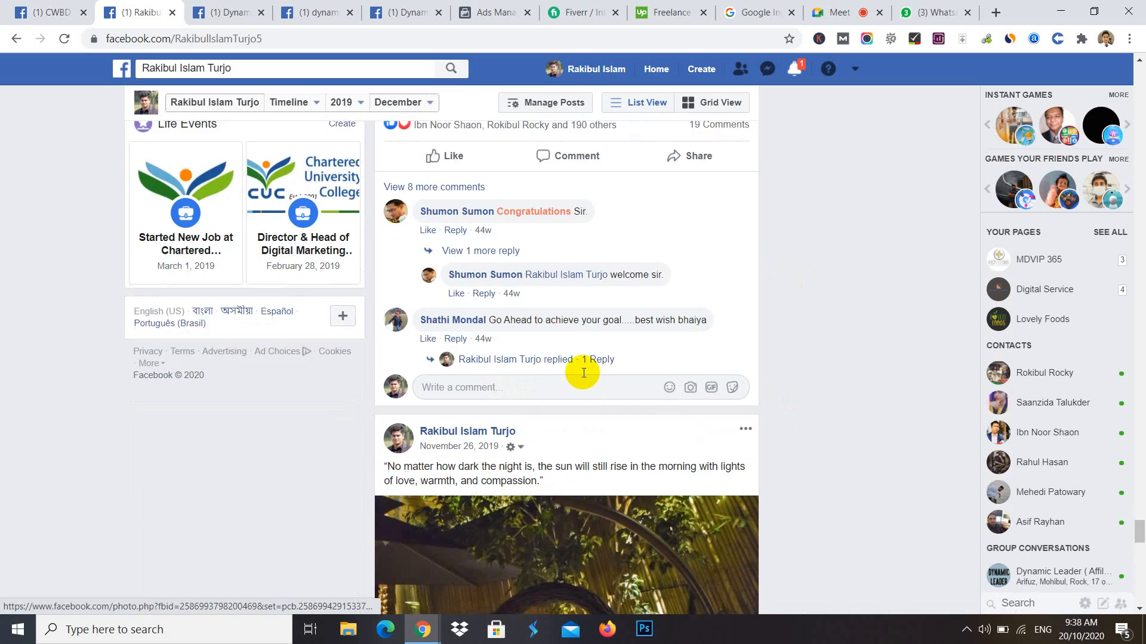
- Go to the campaign objectives in Ads Manager, check the Google Meet call and dismiss its presenting notification
click(486, 7)
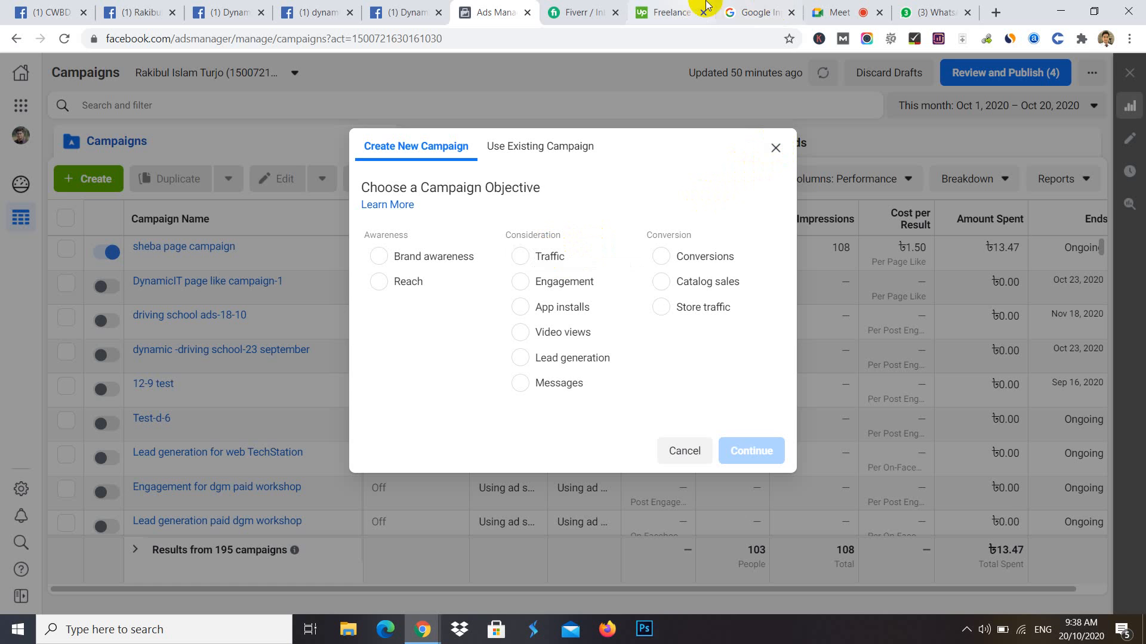
click(853, 12)
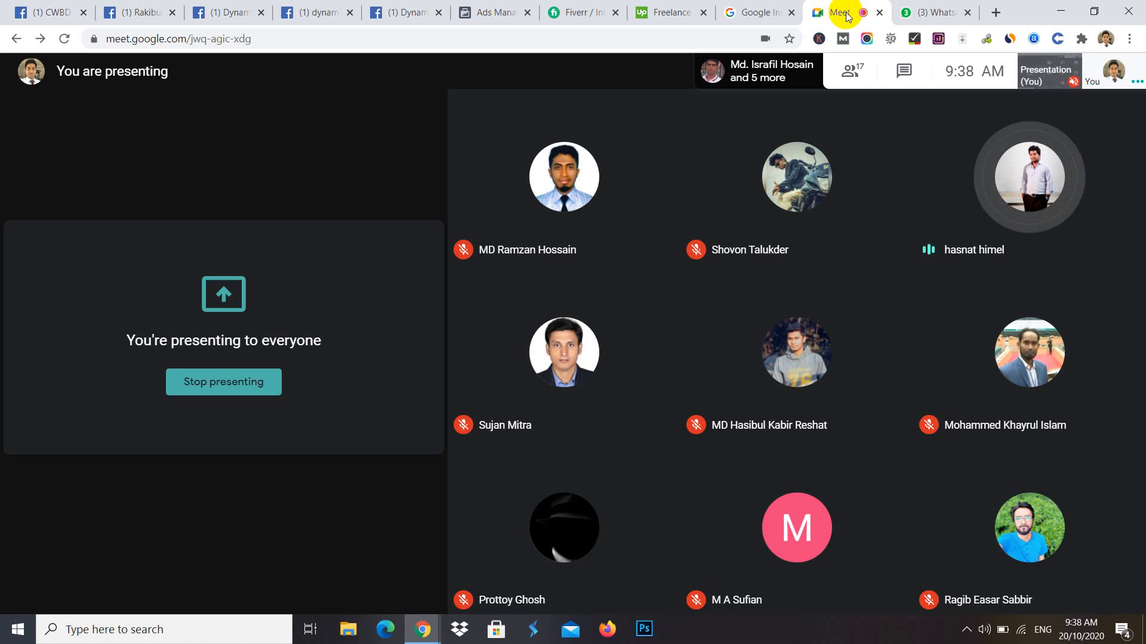
mouse_move(984, 353)
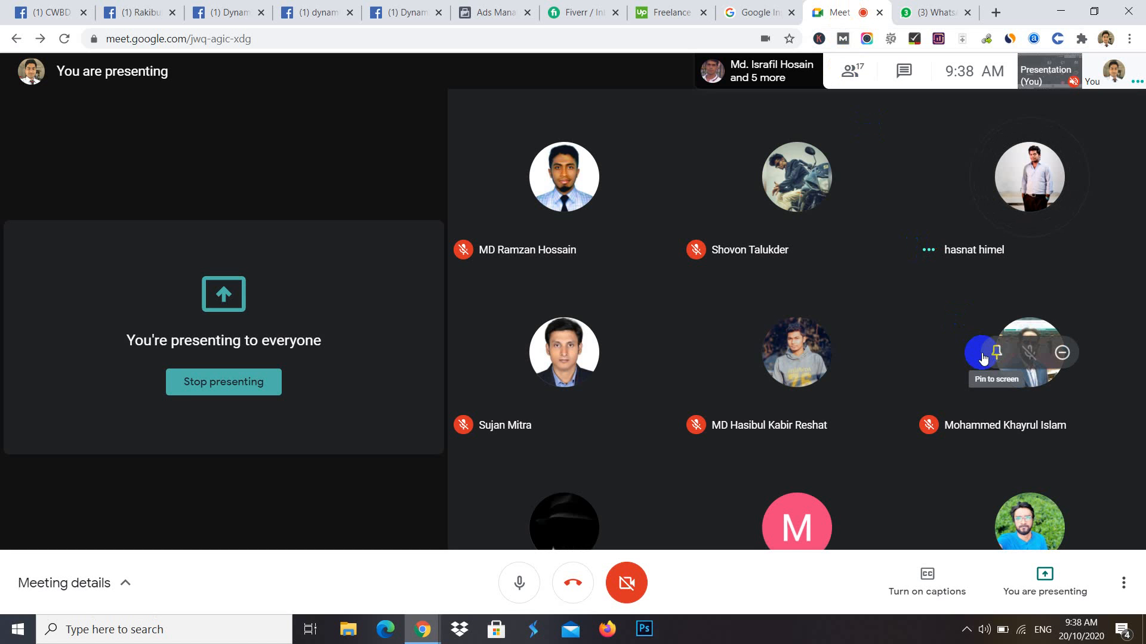
click(961, 631)
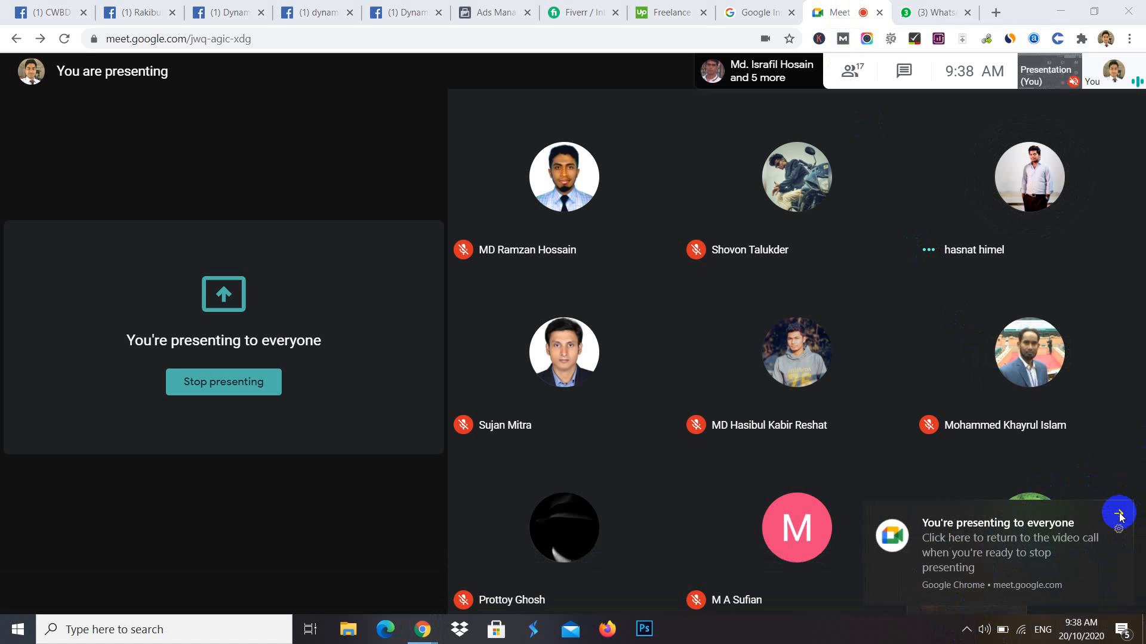
click(1120, 512)
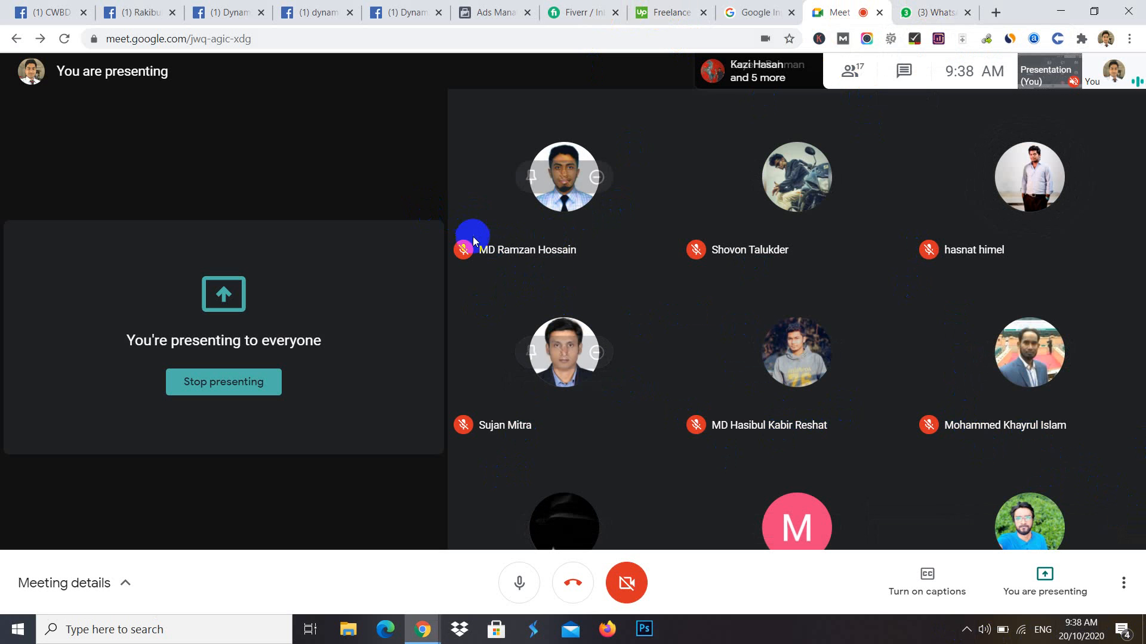
- Return to the Facebook search results for "dynamic driving school" and open the most recent Messenger conversation
click(310, 7)
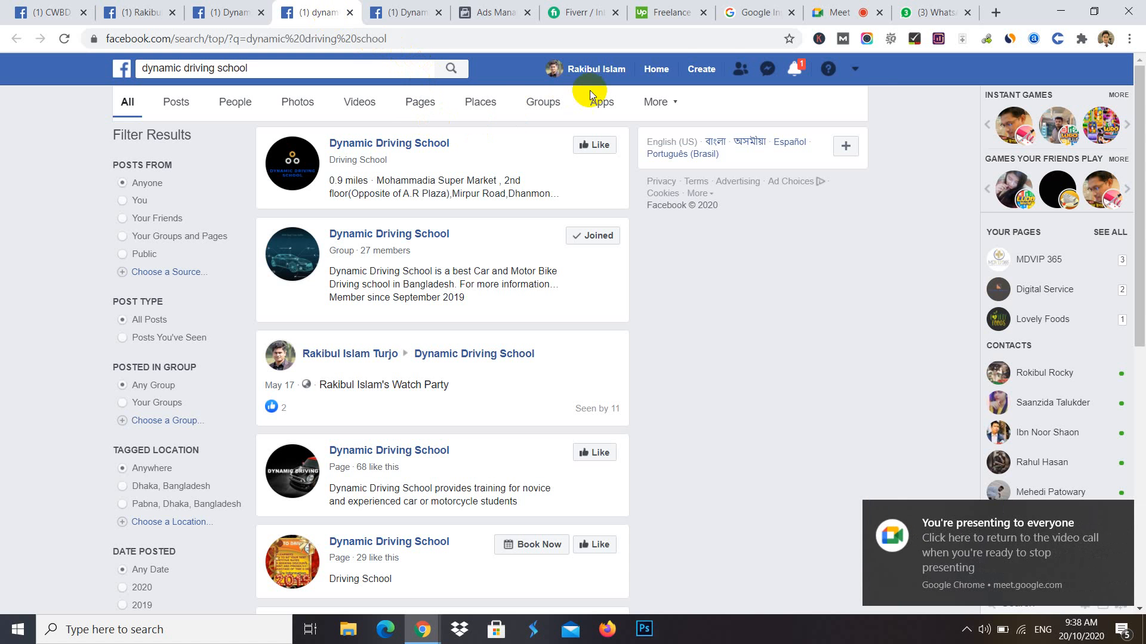
click(767, 69)
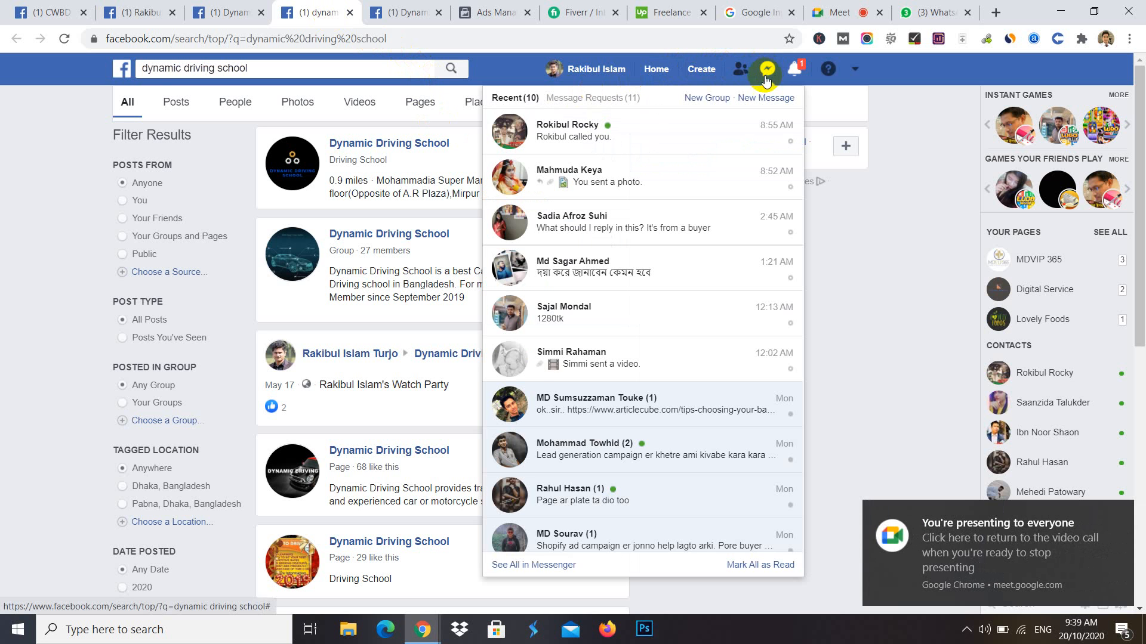
click(604, 126)
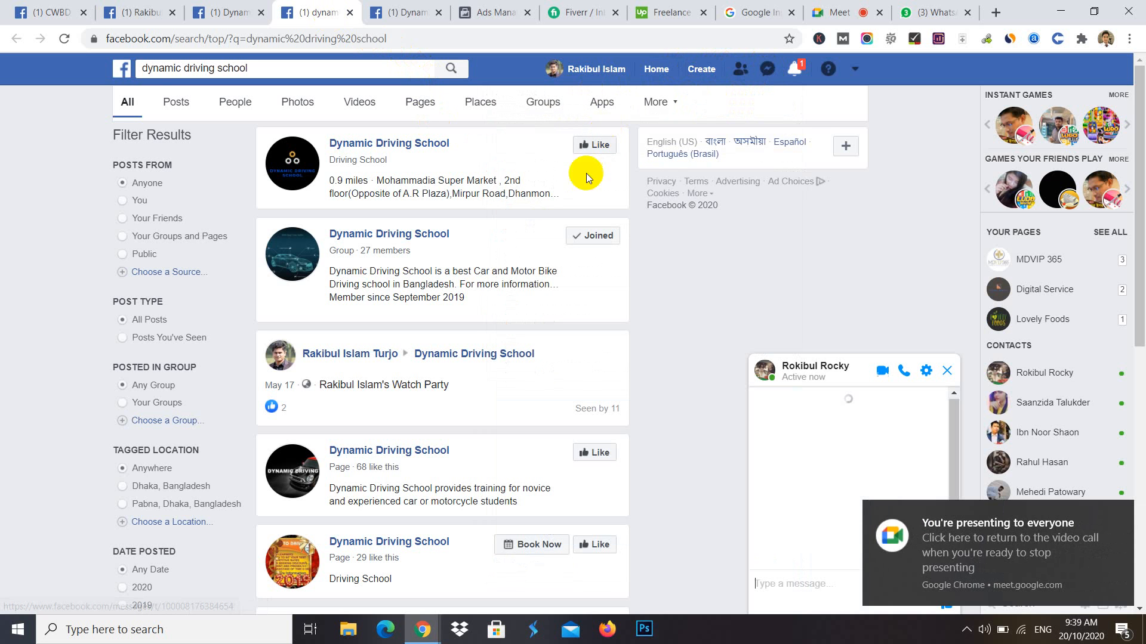
- Go back through the conversation's history to the offer price screenshot and enlarge it
scroll(879, 477, up, 5)
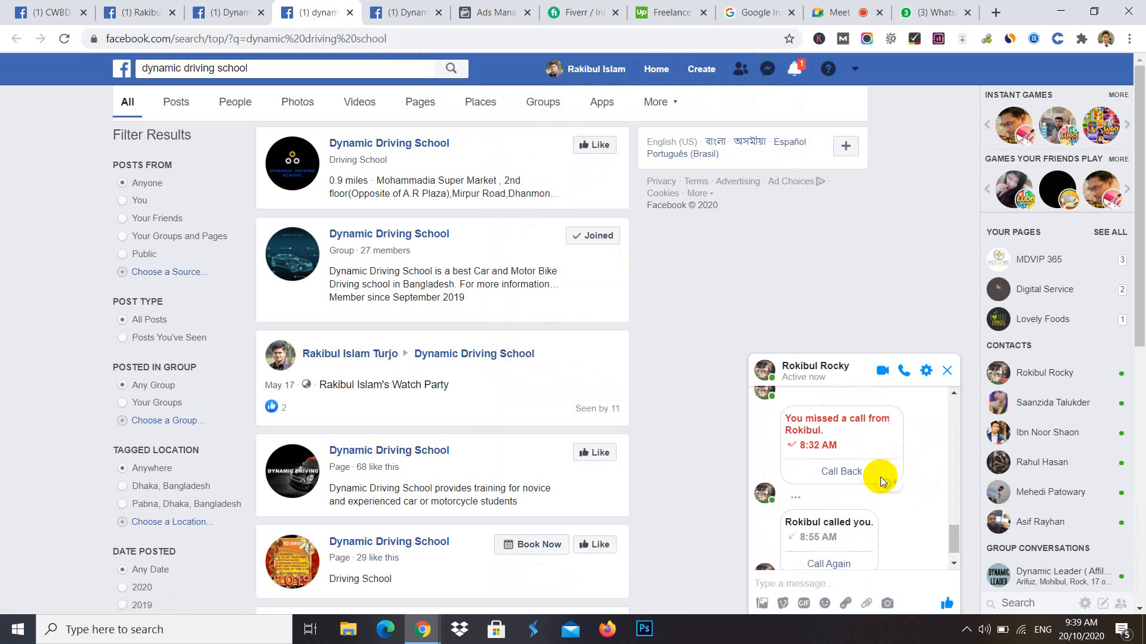
scroll(880, 478, up, 5)
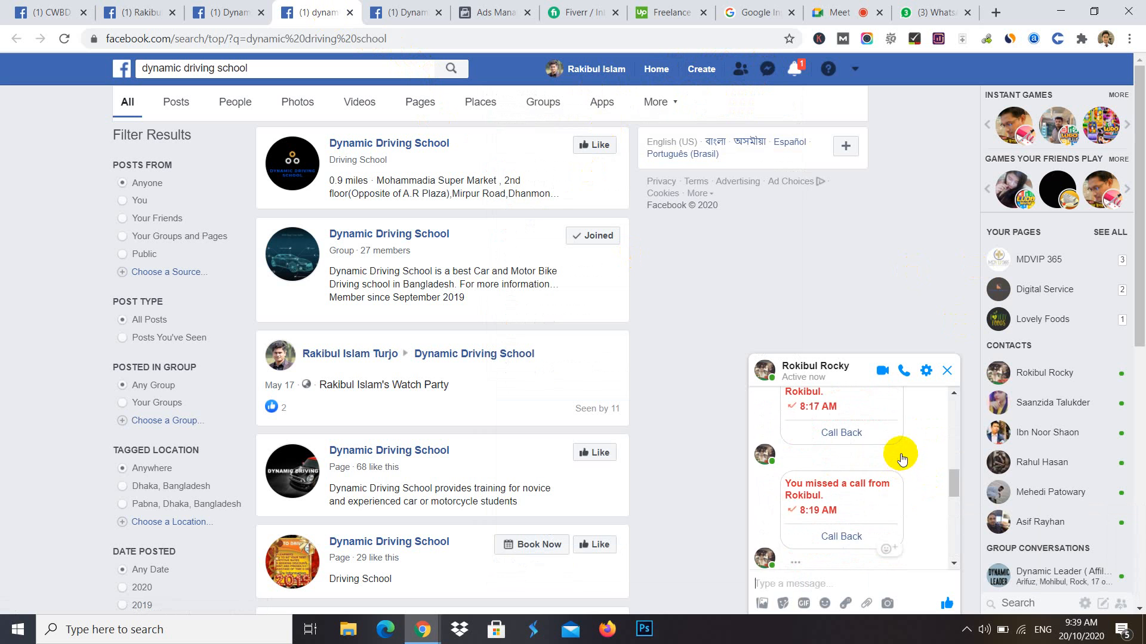
scroll(903, 454, down, 3)
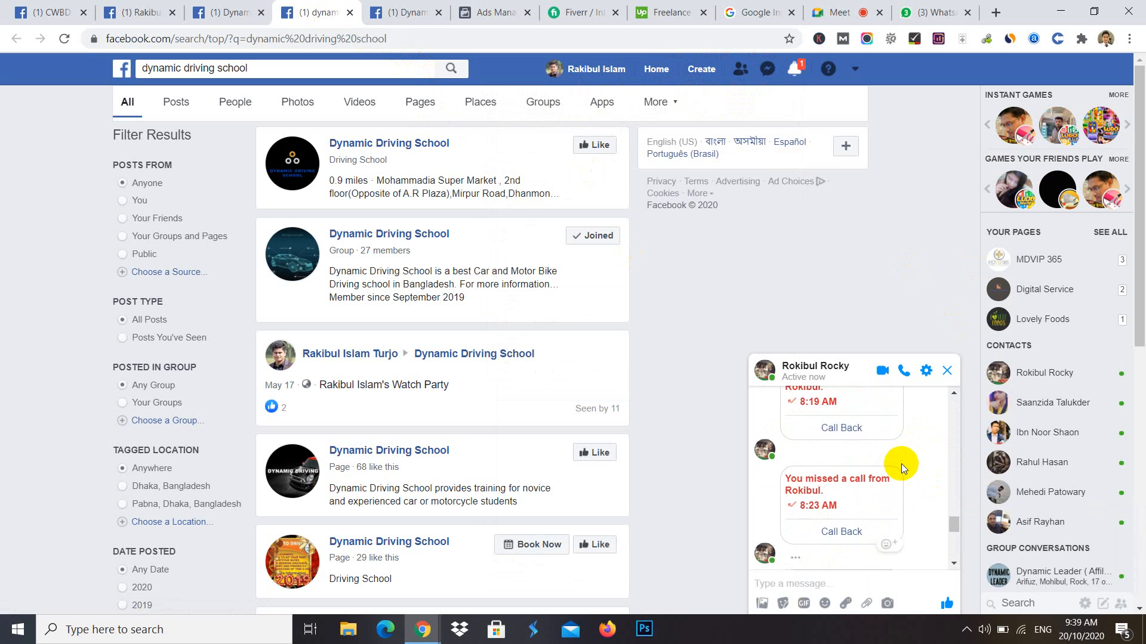
scroll(900, 469, down, 4)
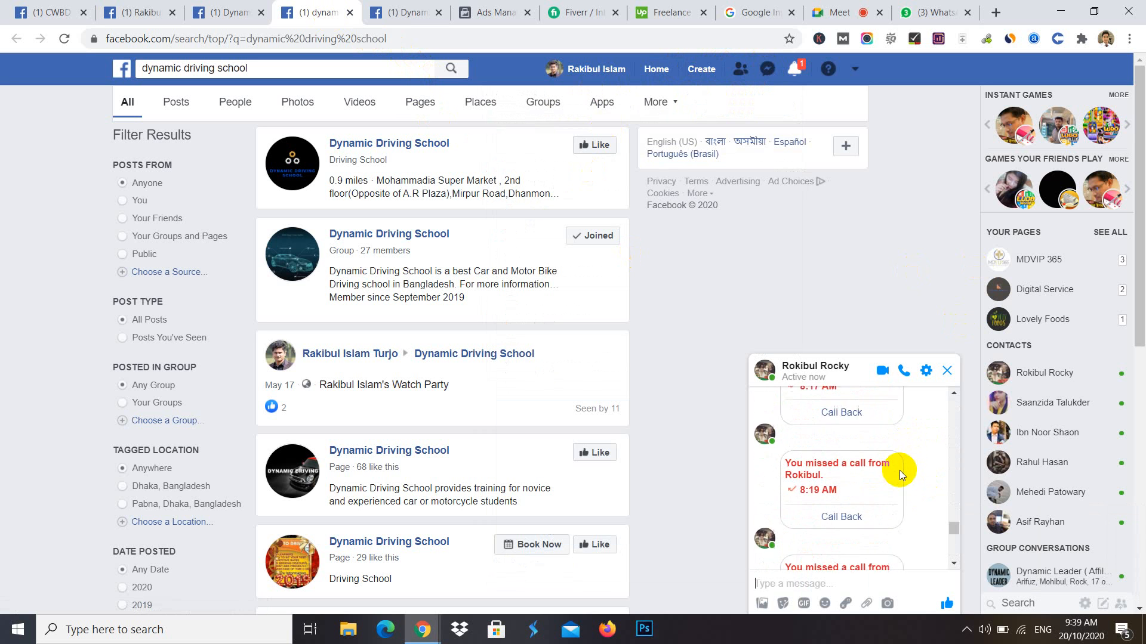
click(952, 395)
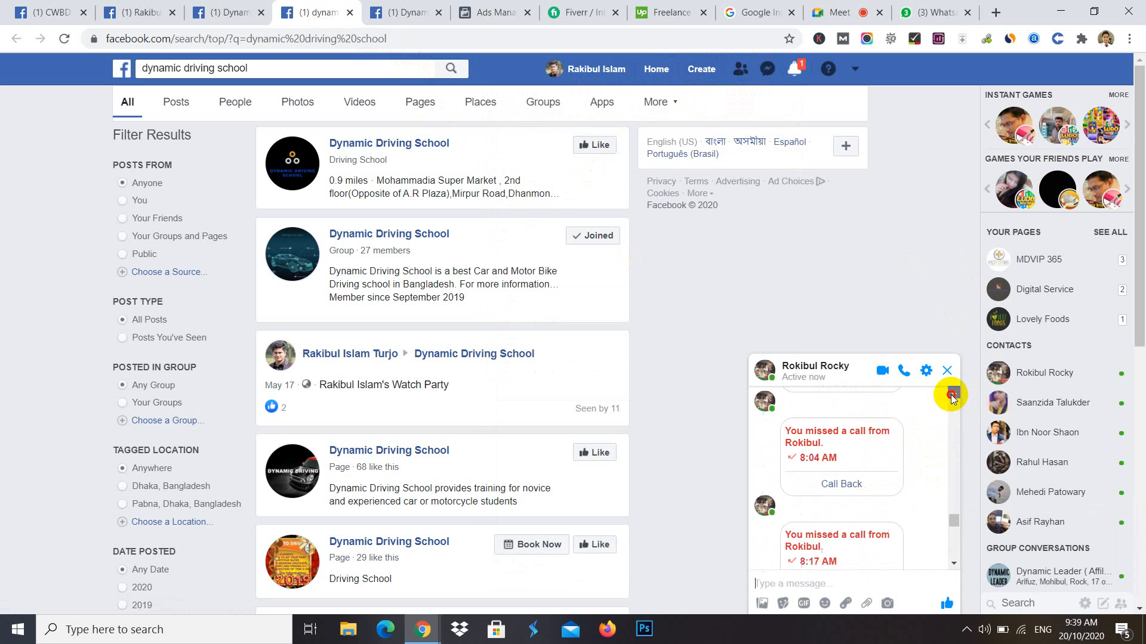
drag(952, 395, 951, 396)
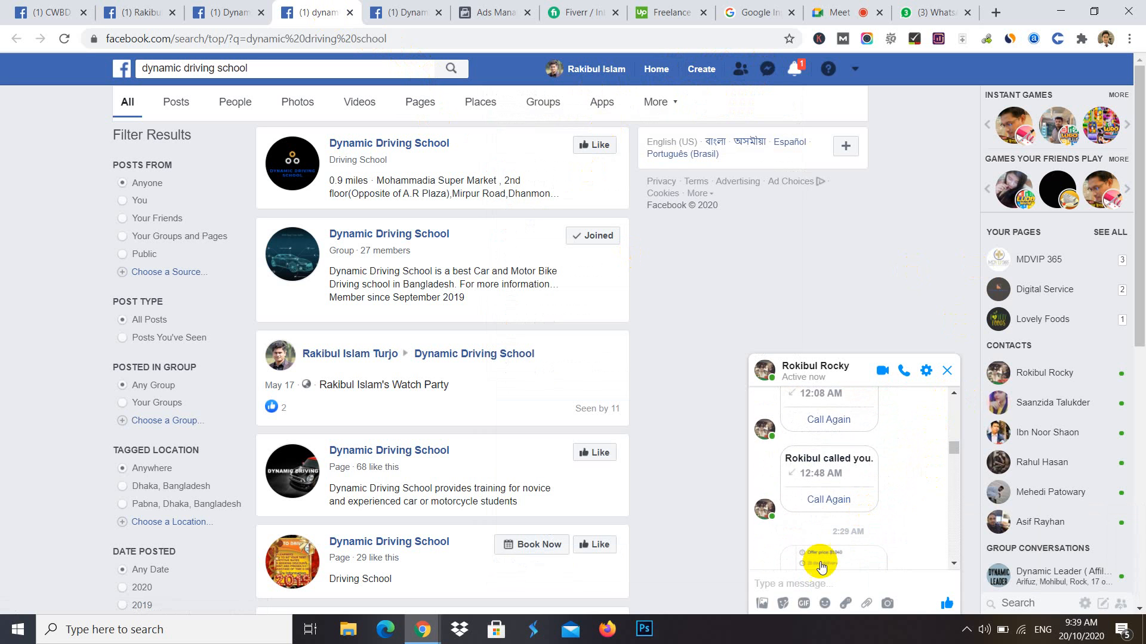
click(840, 544)
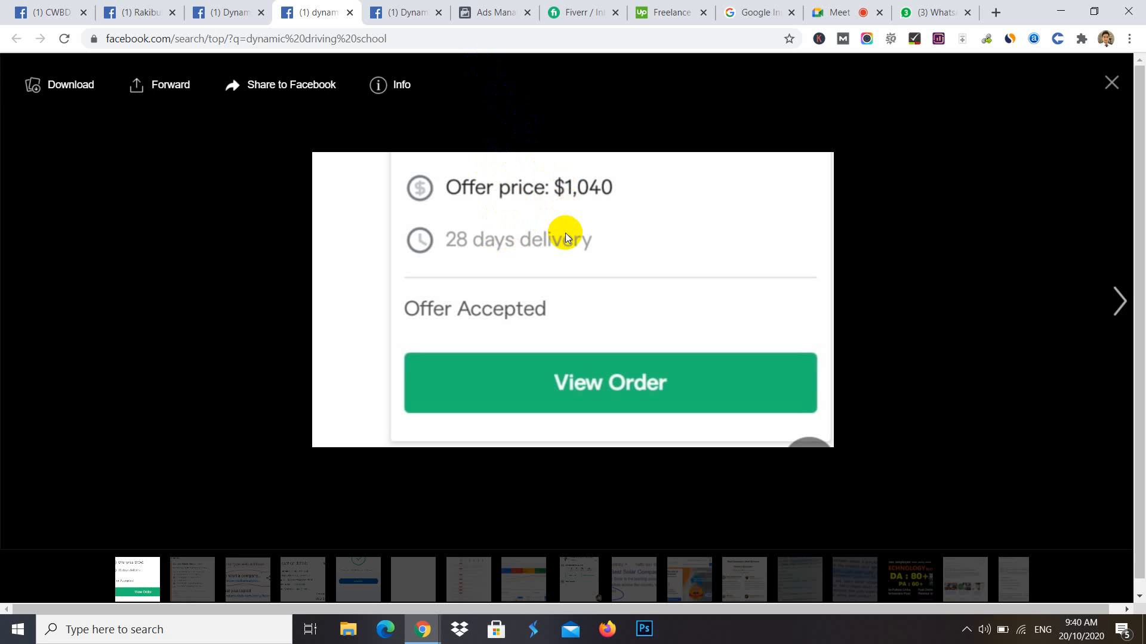
- Alternate between the Google Meet call and the enlarged offer screenshot, ending on the campaign objectives in Ads Manager
click(839, 13)
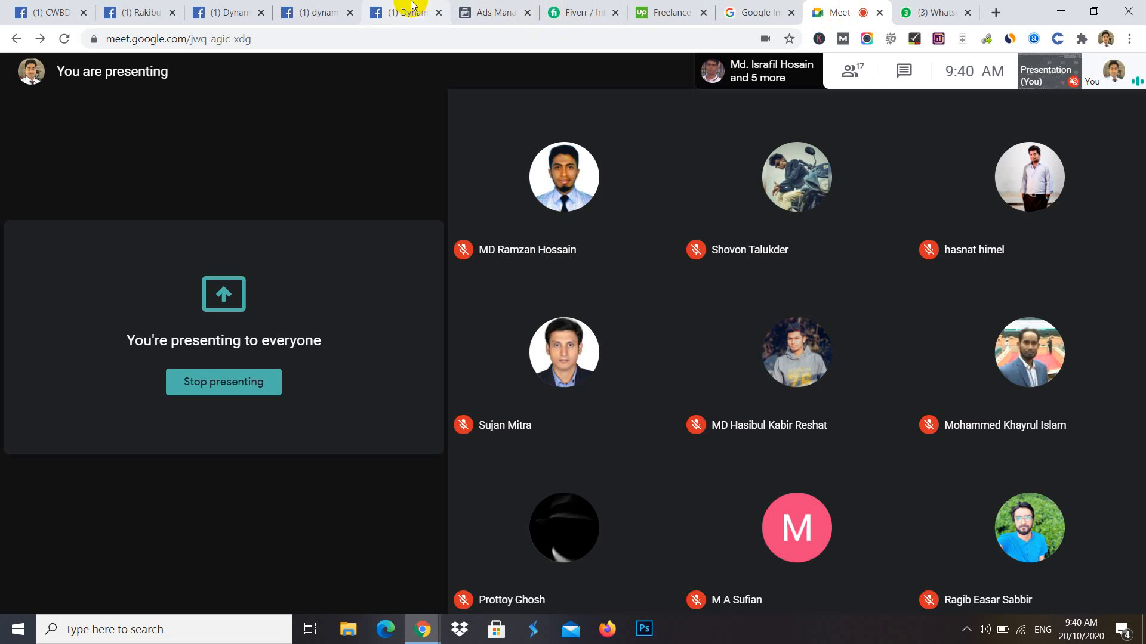
click(392, 7)
click(338, 9)
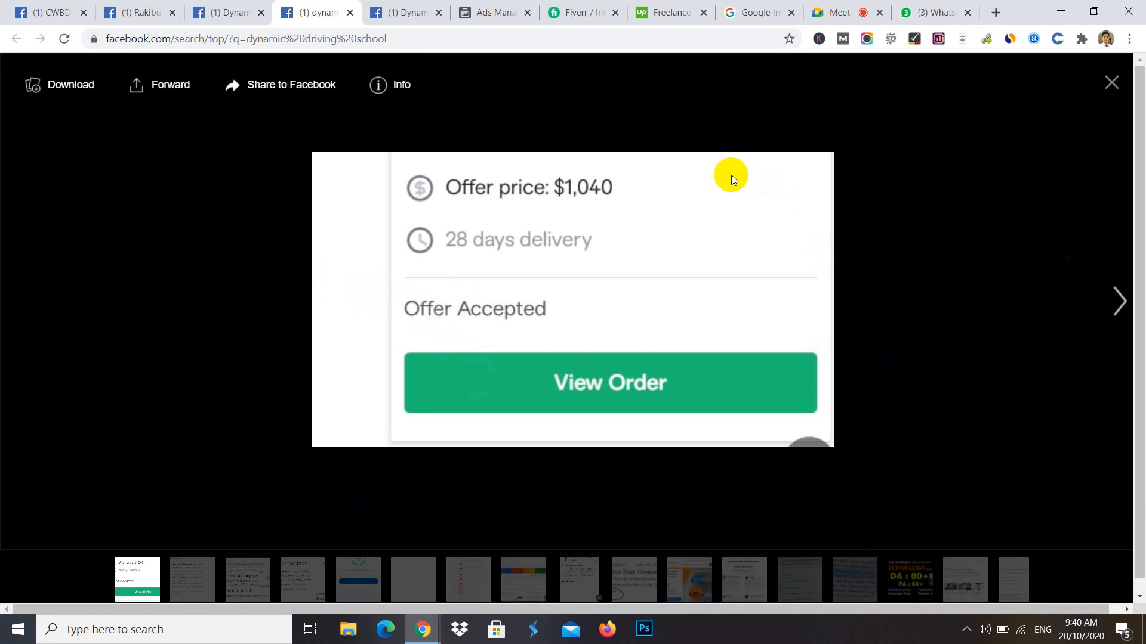
click(718, 165)
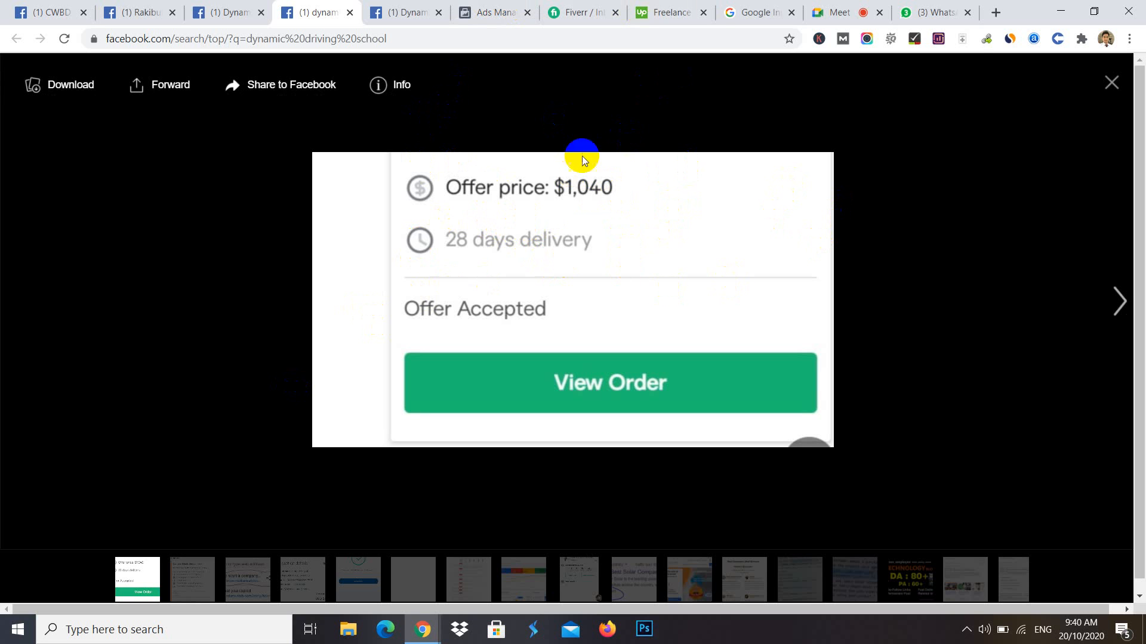
click(839, 8)
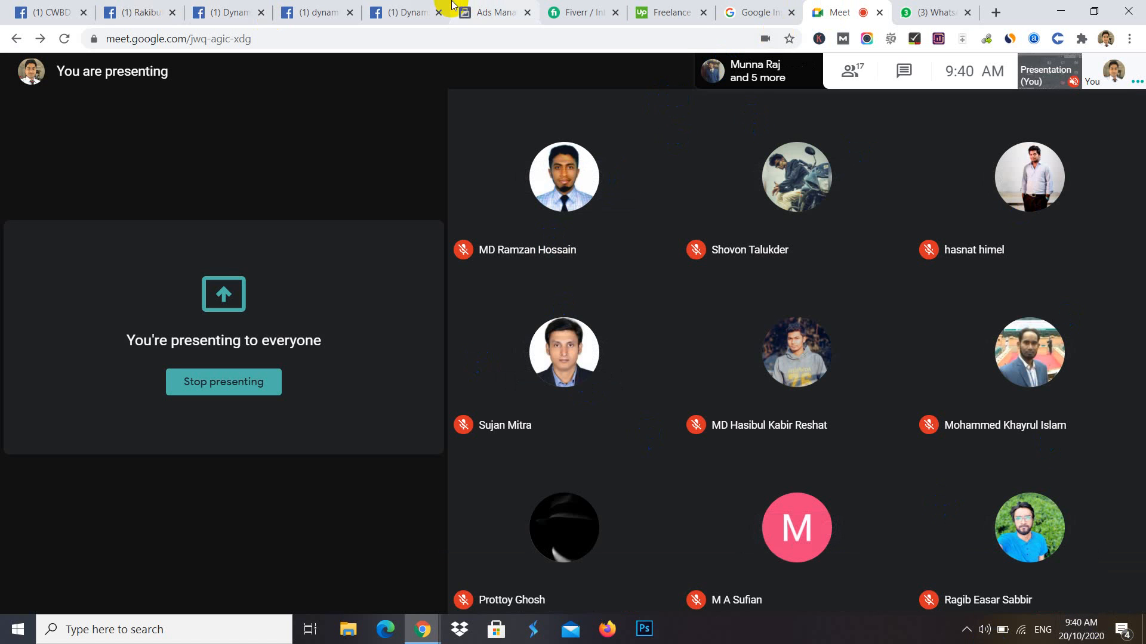
click(495, 9)
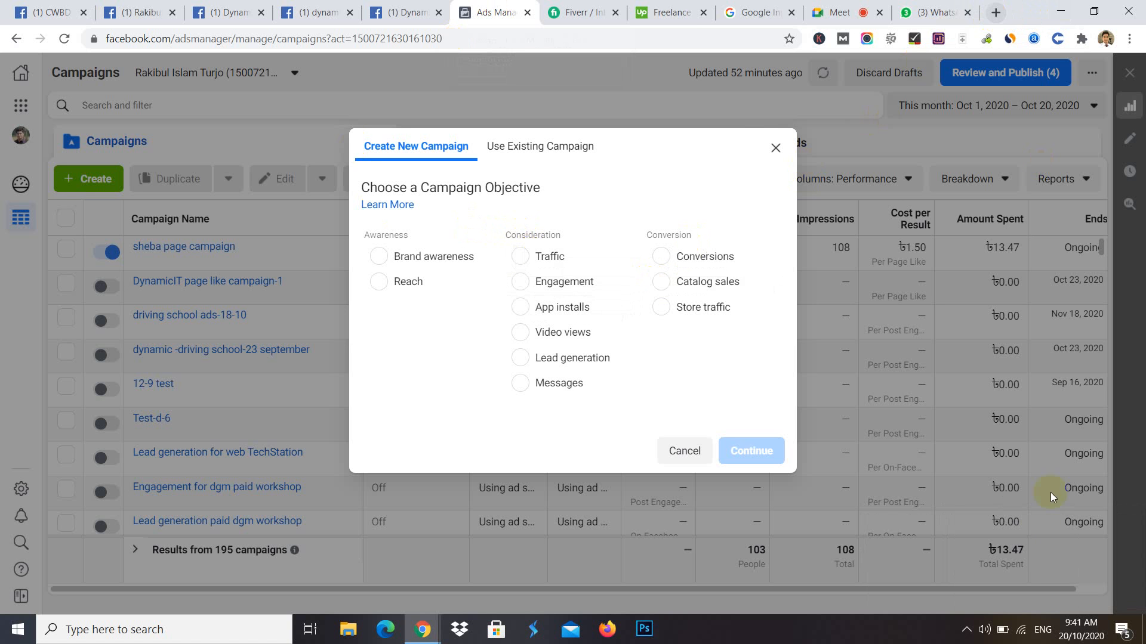
- Open canva.com in a new tab and open the recent "Heading" design about Facebook engagement ads
click(1001, 14)
text(canva.com)
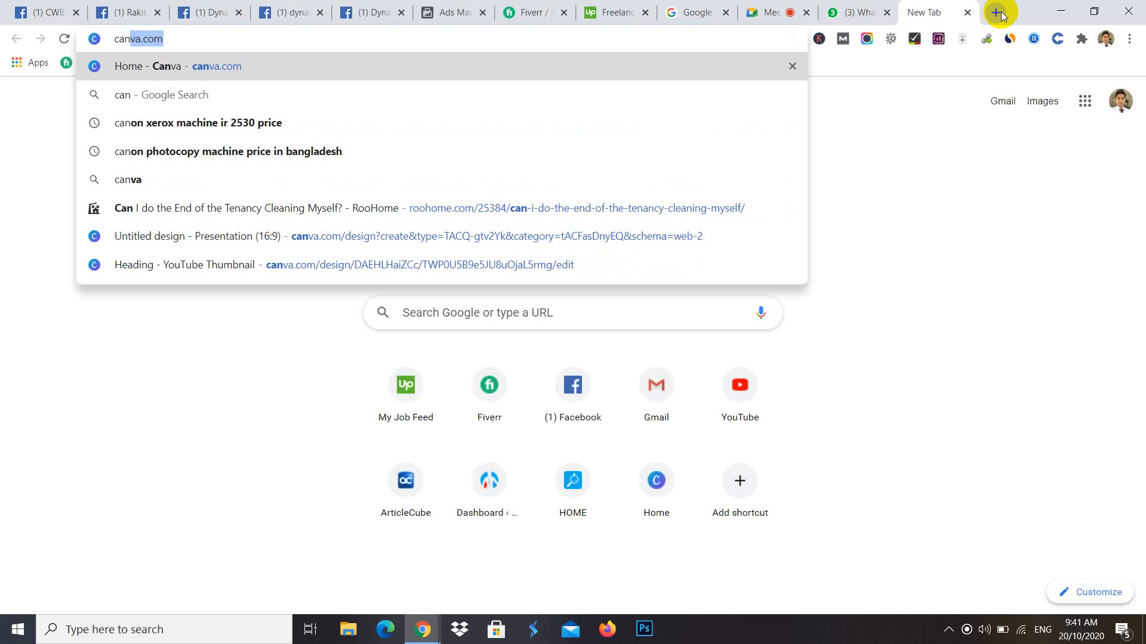
key(Return)
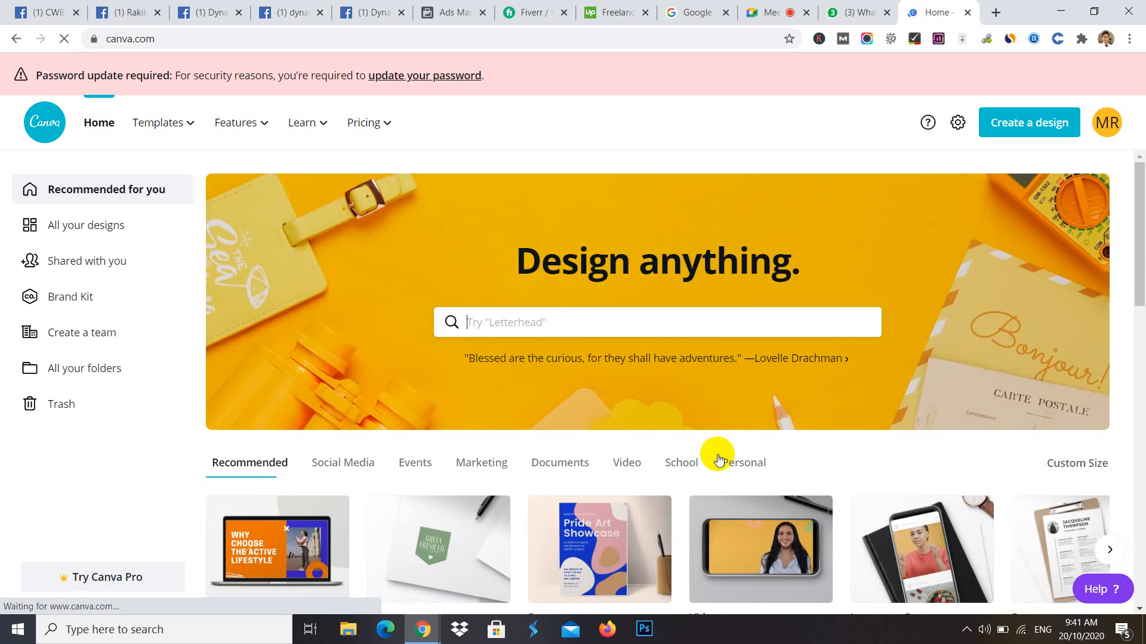
scroll(734, 472, down, 5)
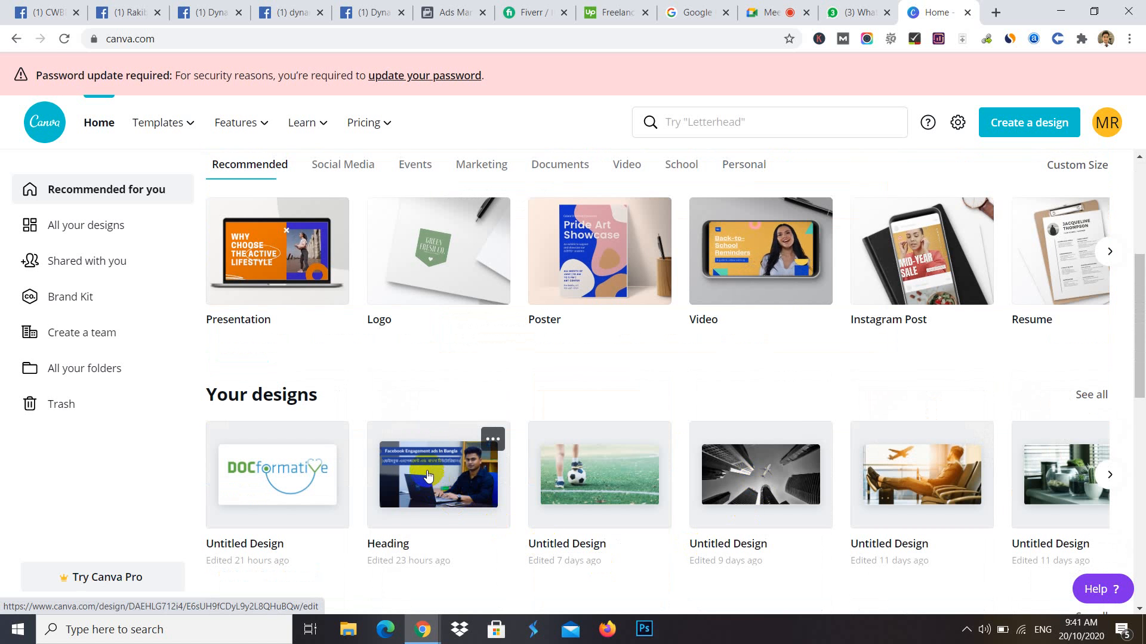
click(427, 476)
click(941, 11)
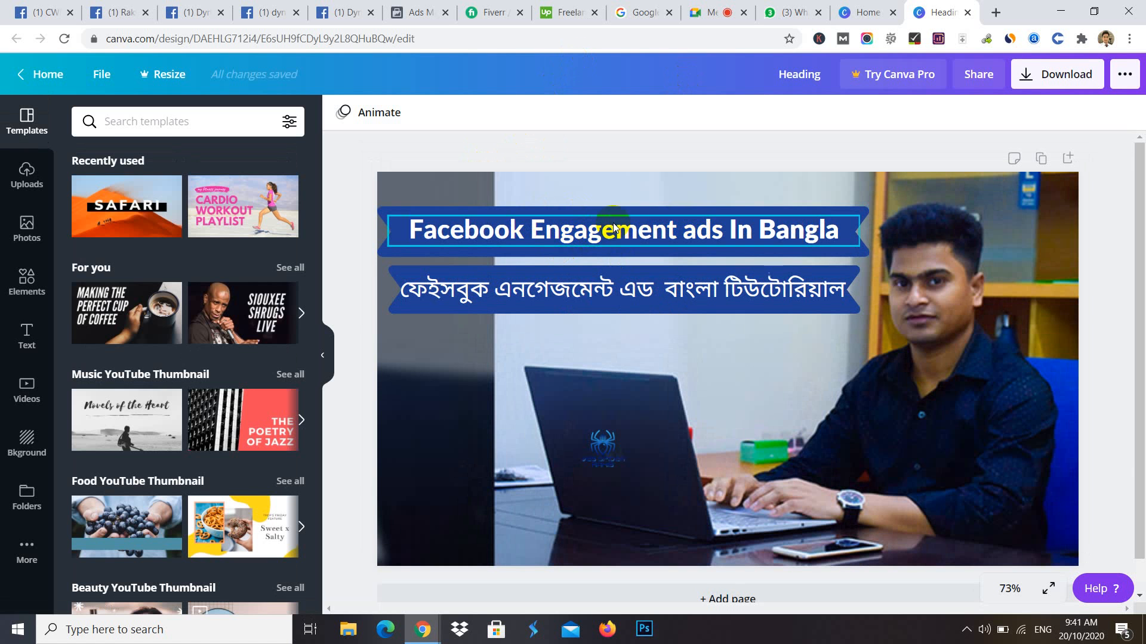
- Replace "Engagement" with "Page Like" in the English headline so it reads "Facebook Page Like ads In Bangla"
click(679, 232)
click(678, 231)
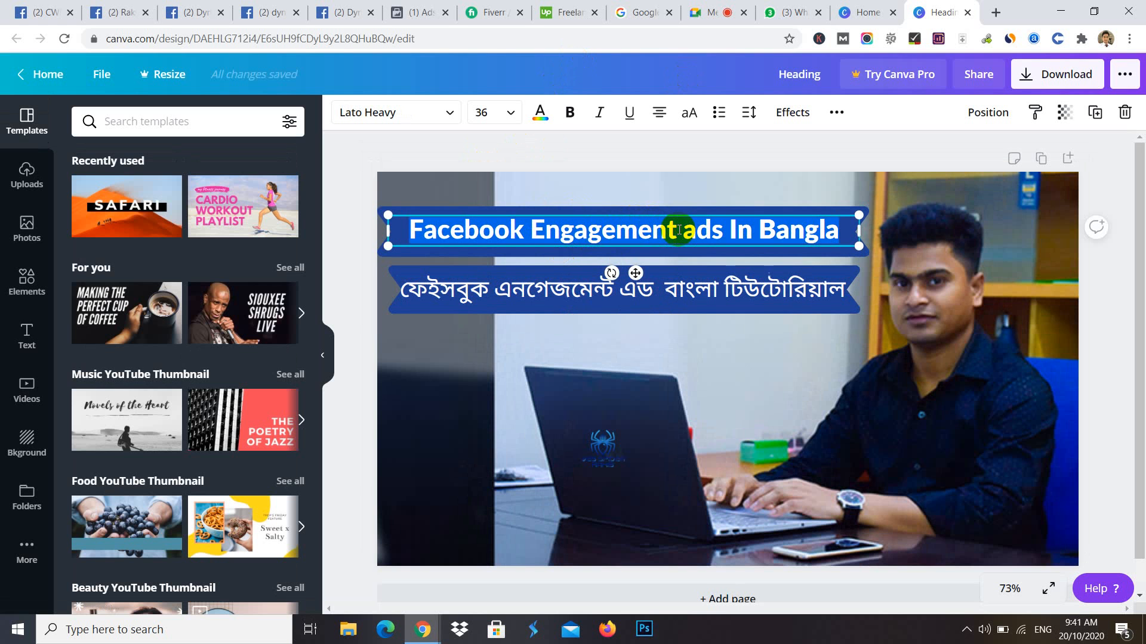
click(679, 230)
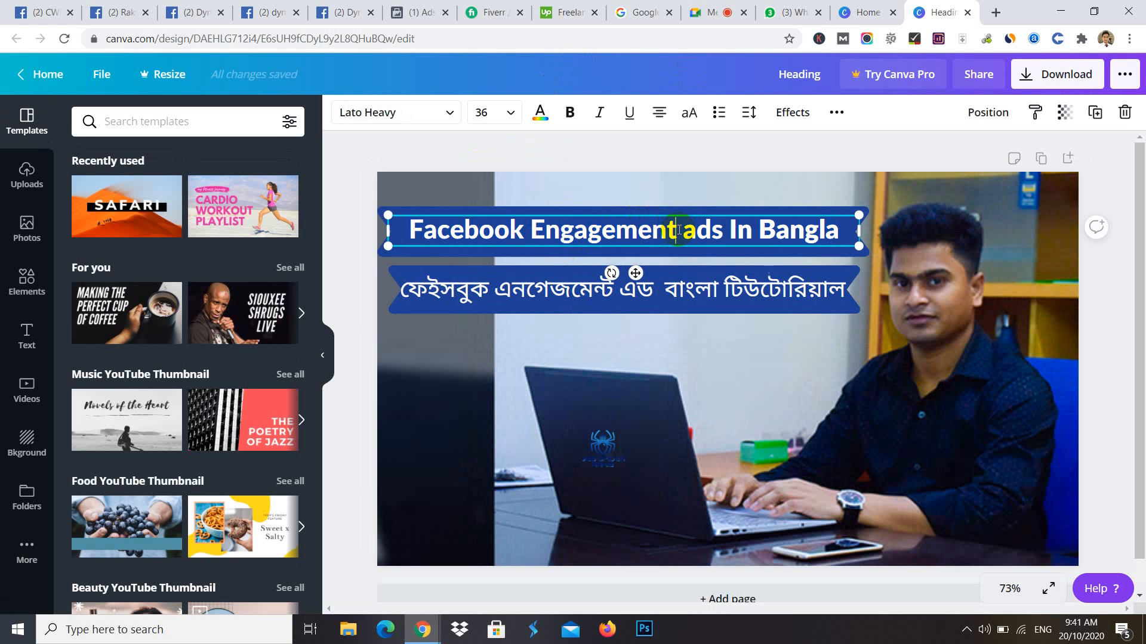
key(BackSpace)
key(BackSpace)
key(BackSpace)
key(BackSpace)
key(BackSpace)
key(BackSpace)
key(BackSpace)
key(BackSpace)
key(BackSpace)
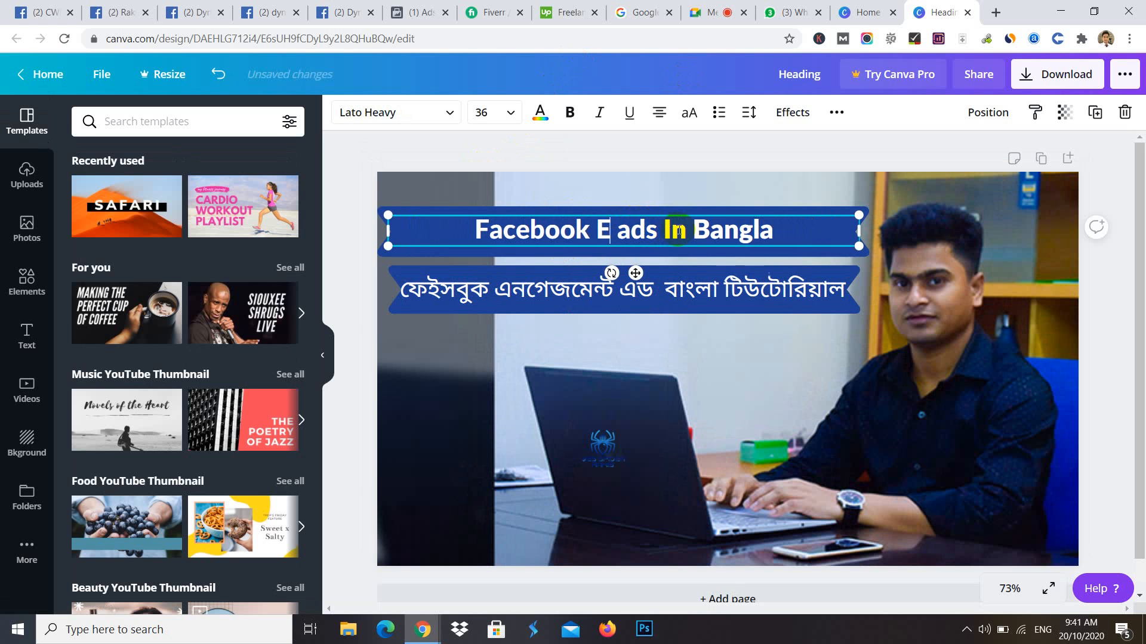
key(BackSpace)
text(Pa)
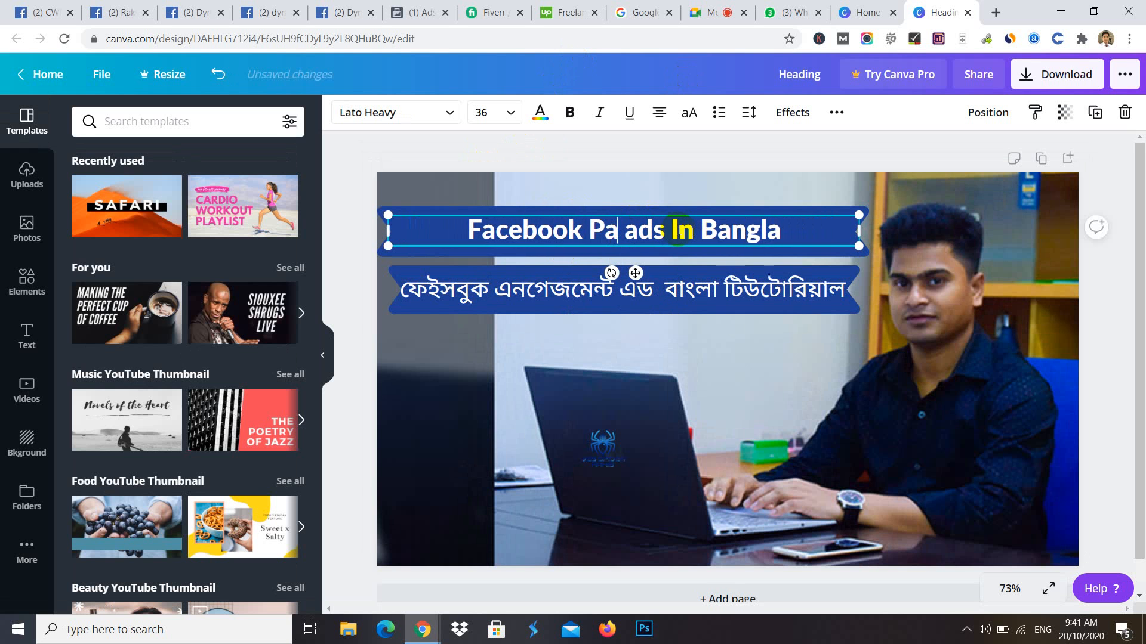
text(ge)
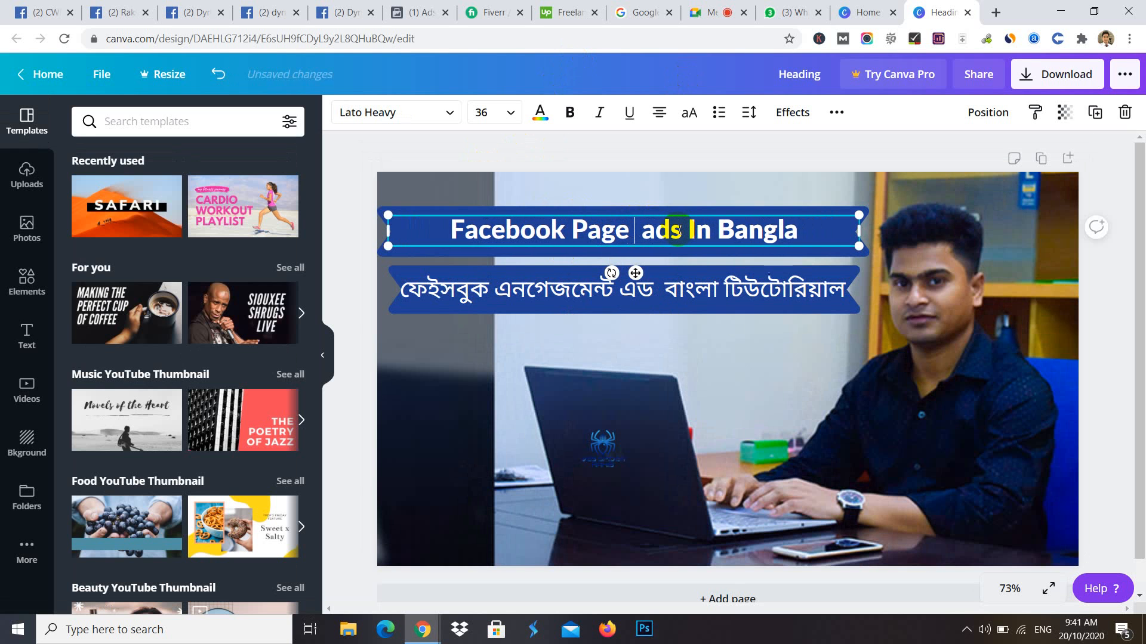
text( Like)
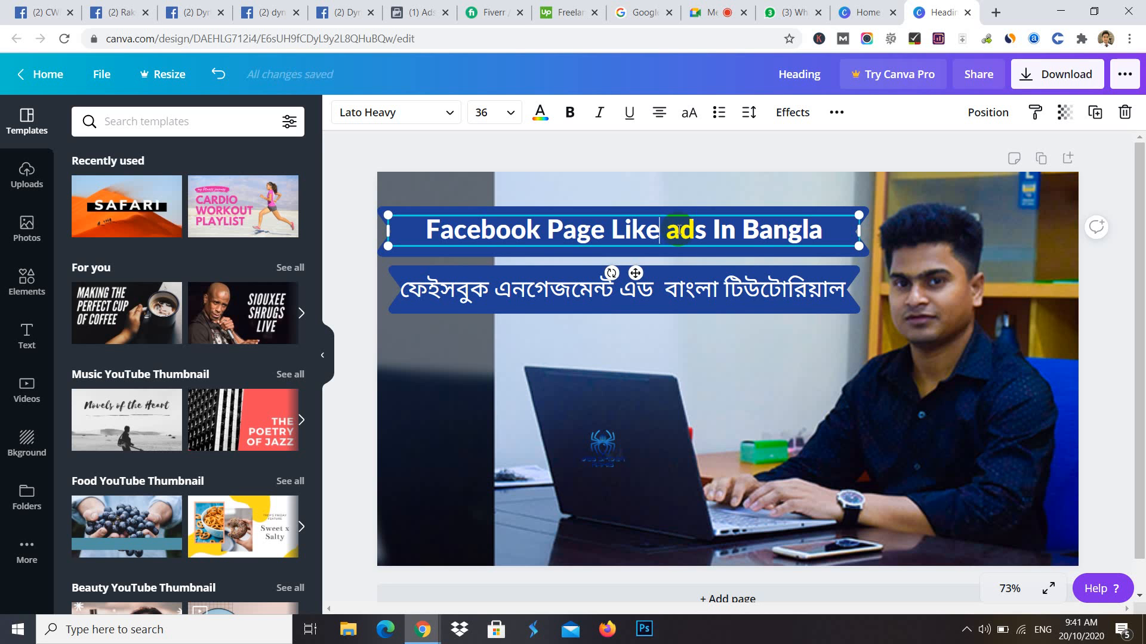
- Delete the word "এনগেজমেন্ট" from the Bangla line below the headline and leave text editing
click(619, 294)
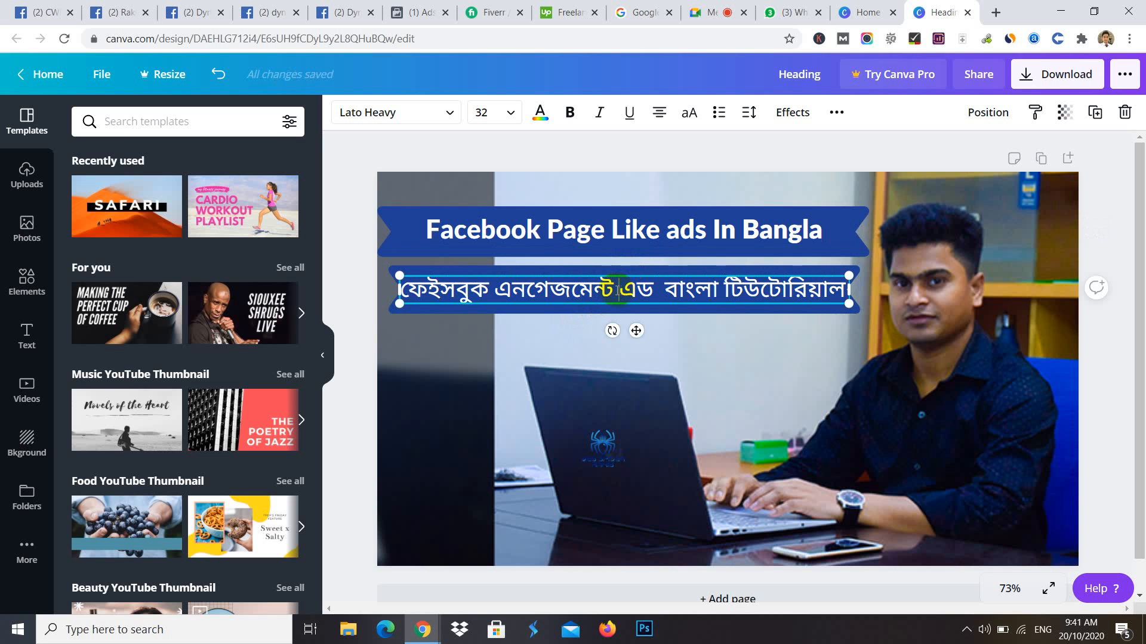
drag(618, 292, 501, 292)
key(BackSpace)
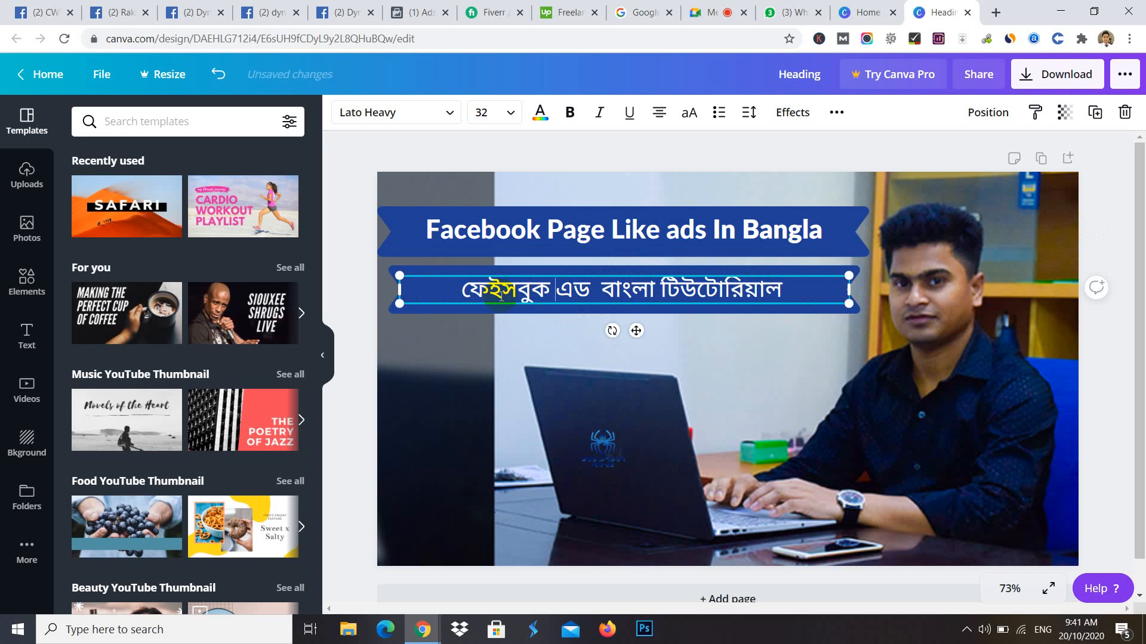
click(753, 377)
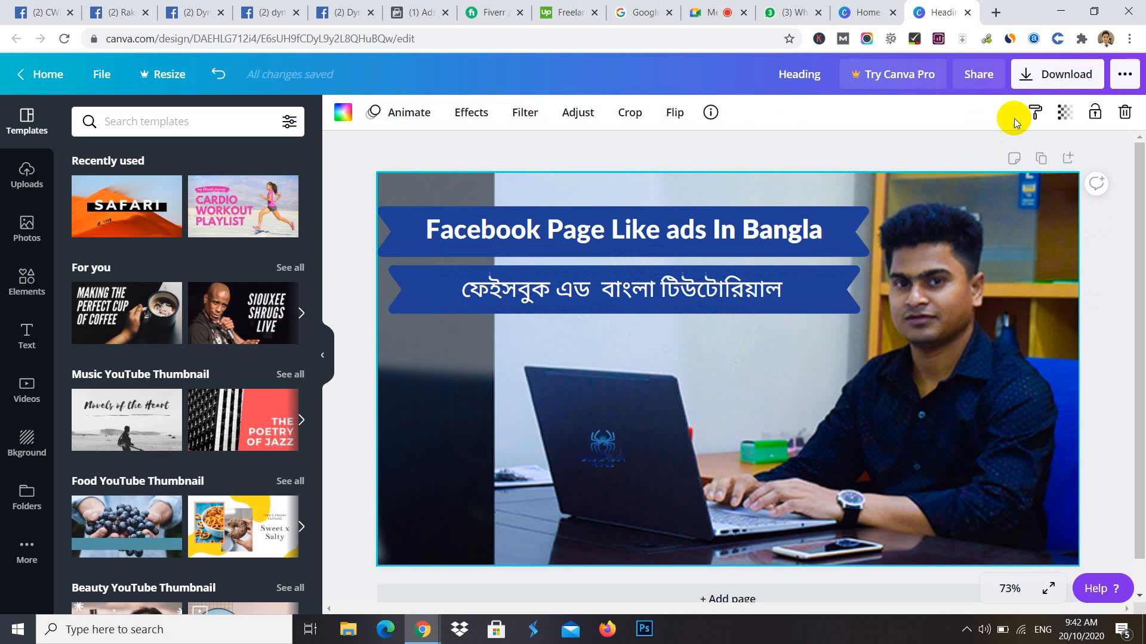
- Download the thumbnail as a PNG, dismiss the scheduling offer and show the options for the downloaded Heading.png
click(1059, 78)
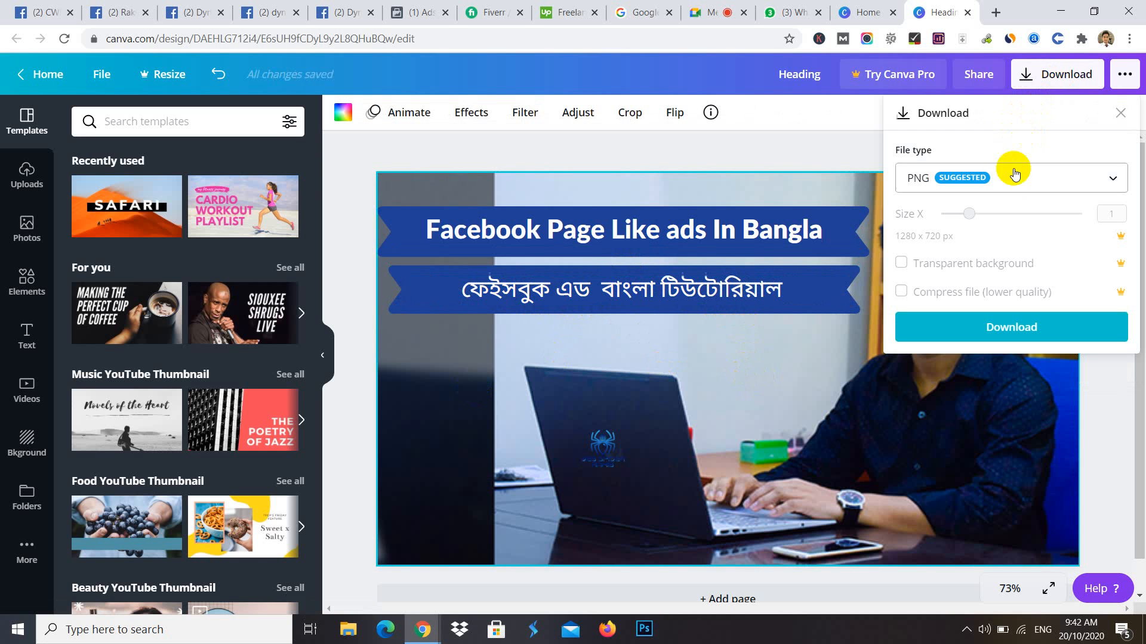
click(1005, 335)
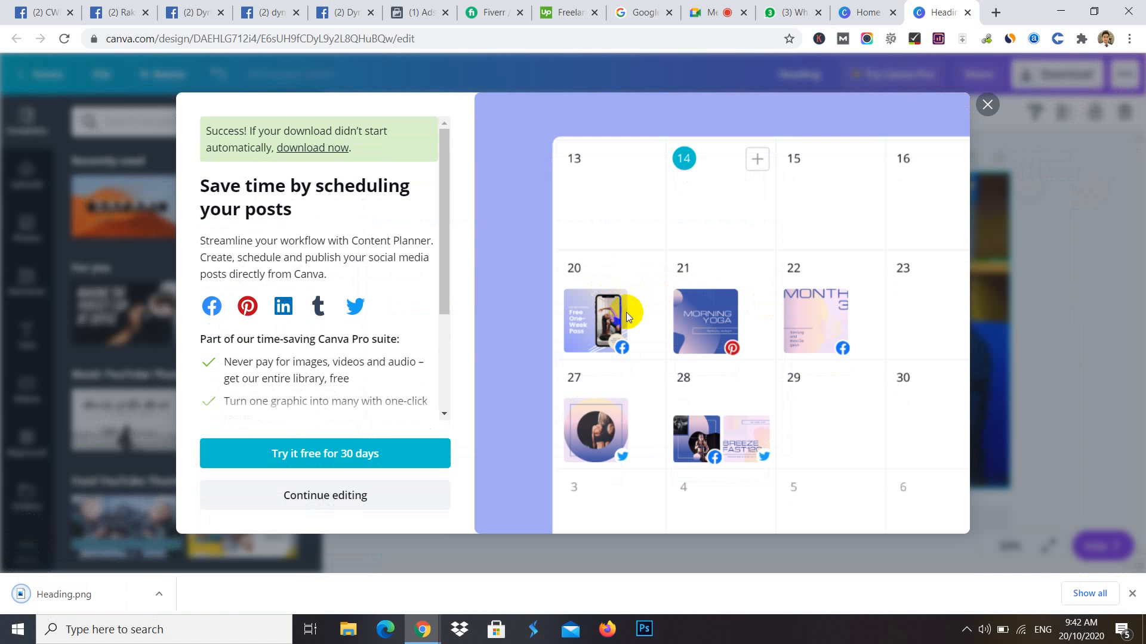
click(988, 104)
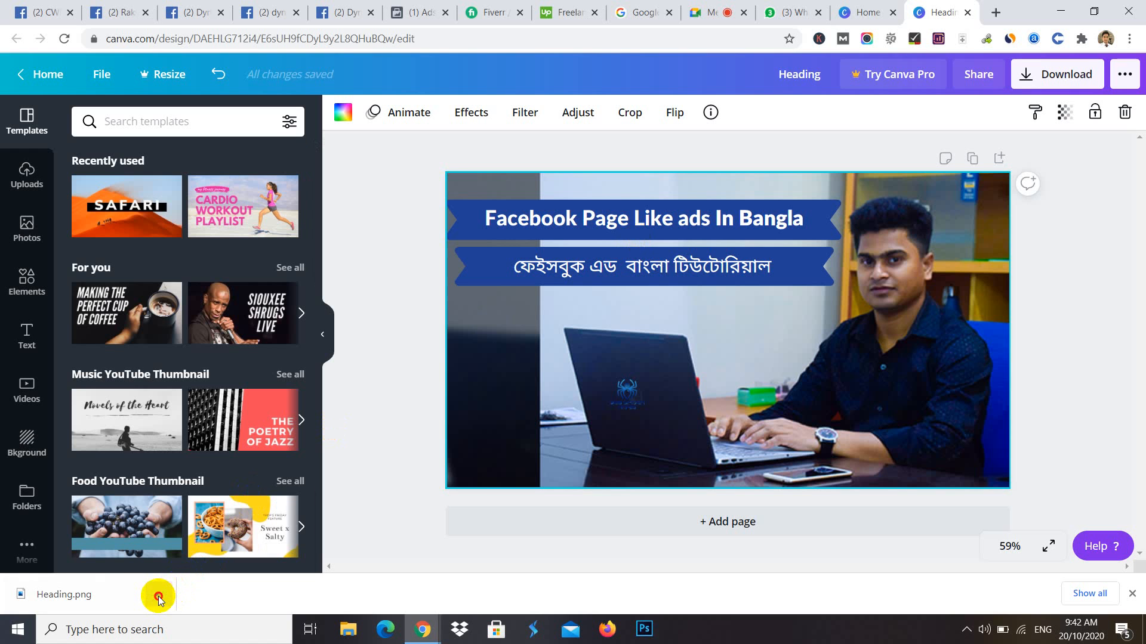
click(158, 596)
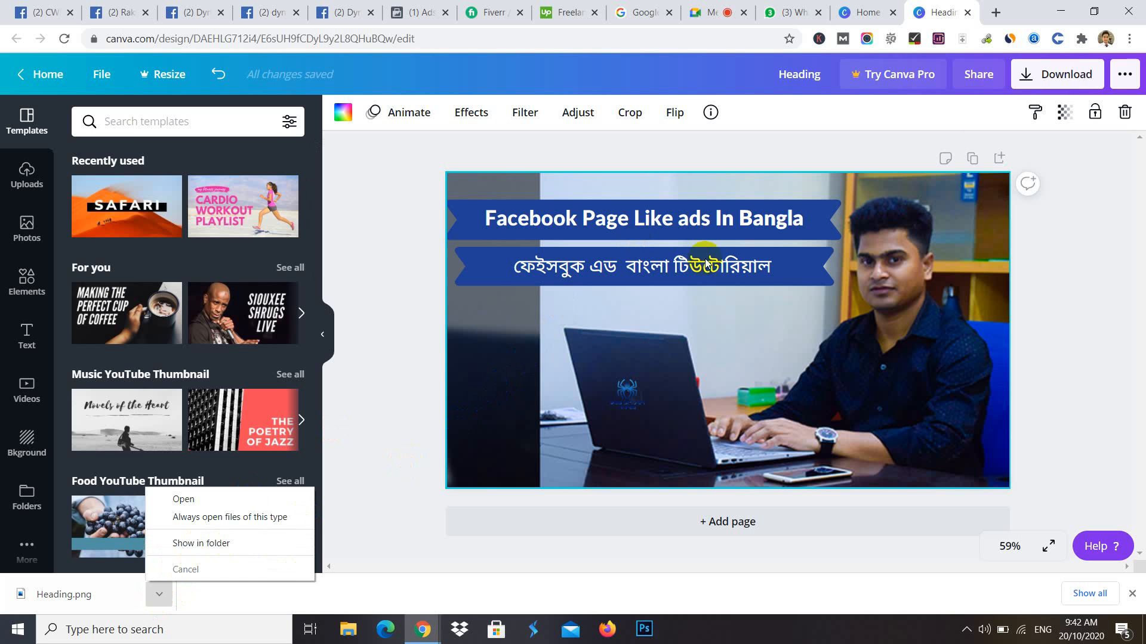
- Search Google for "google input tools" in a new tab and open the online try-out page of Google Input Tools
click(995, 12)
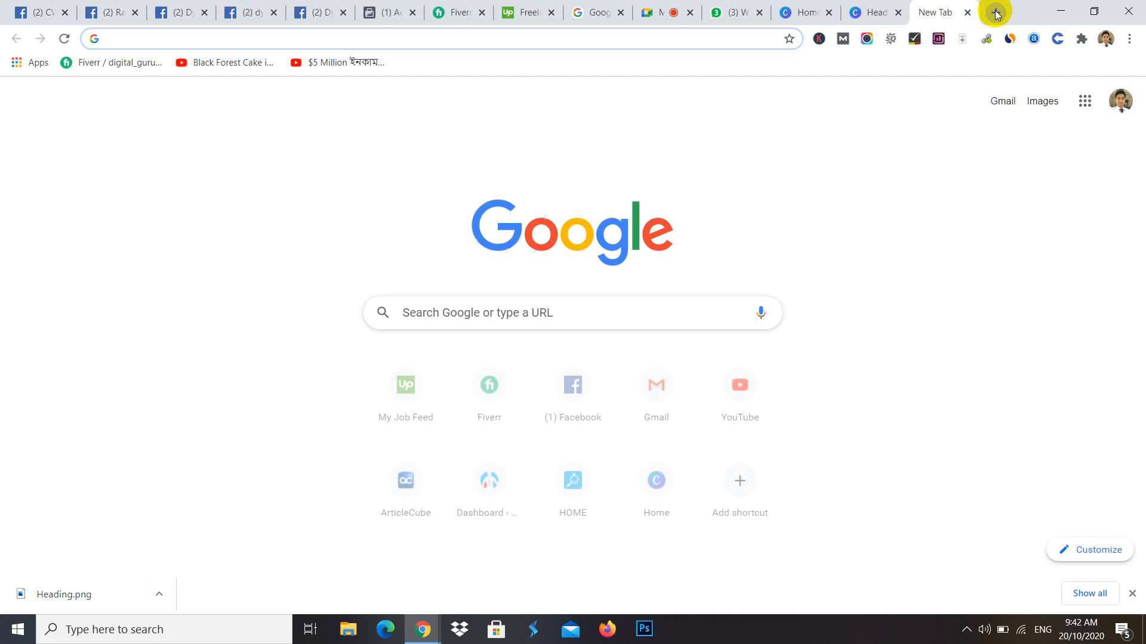
text(google input tools)
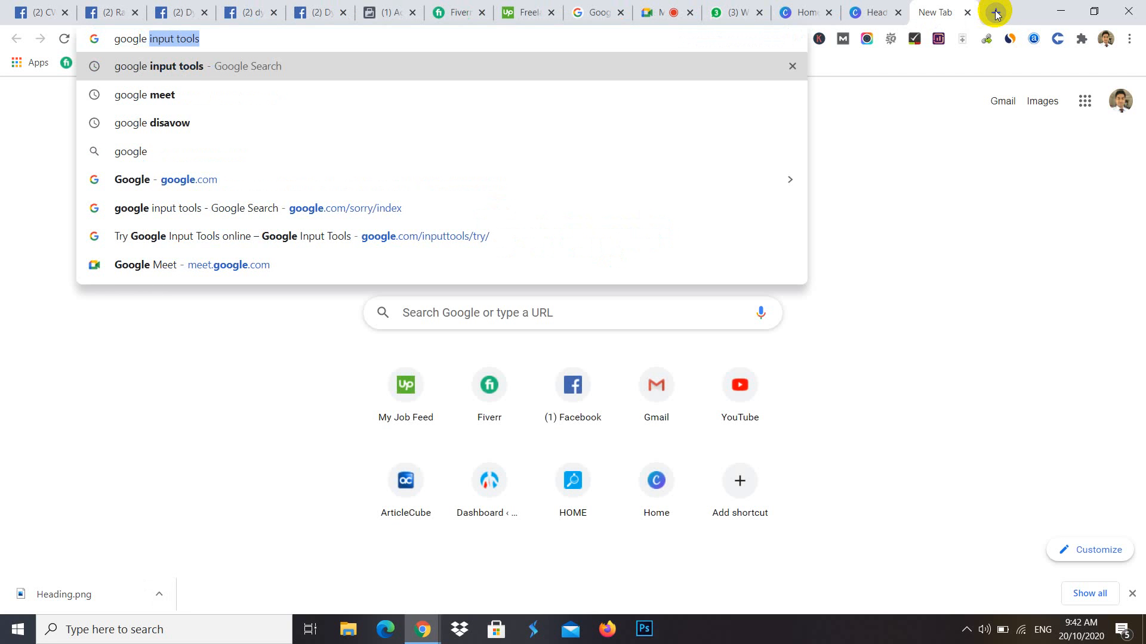
key(Return)
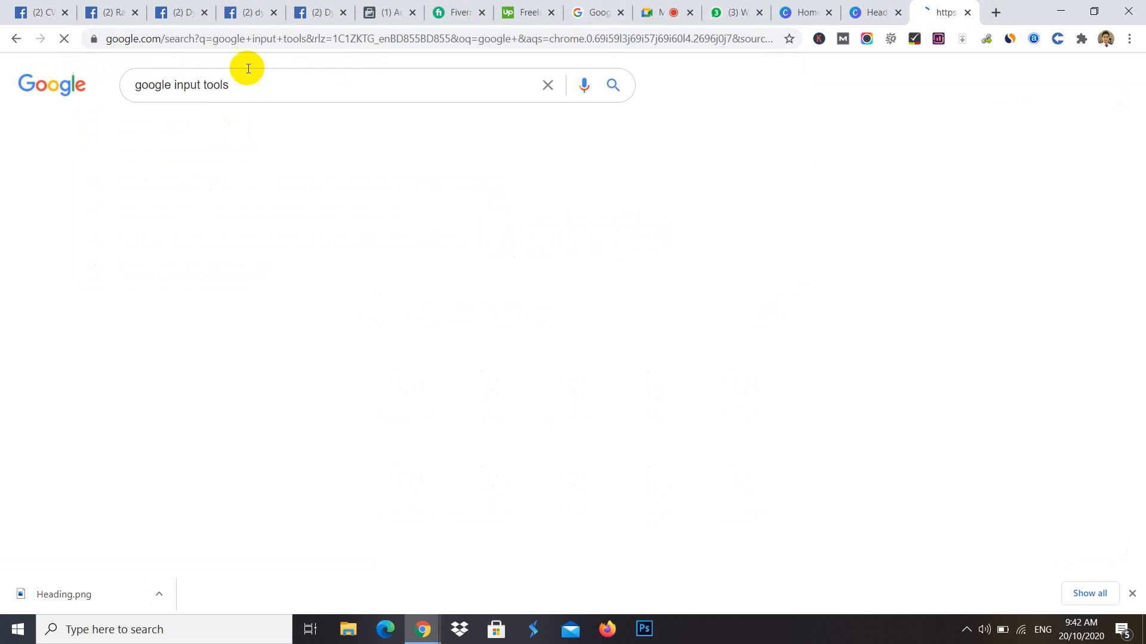
click(874, 10)
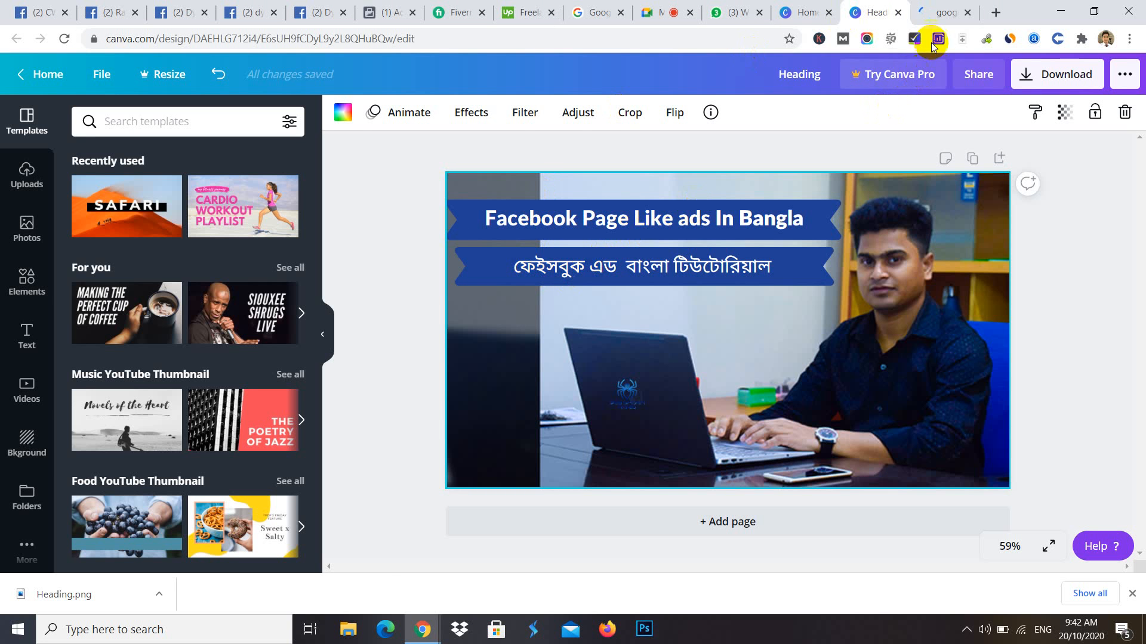
click(951, 7)
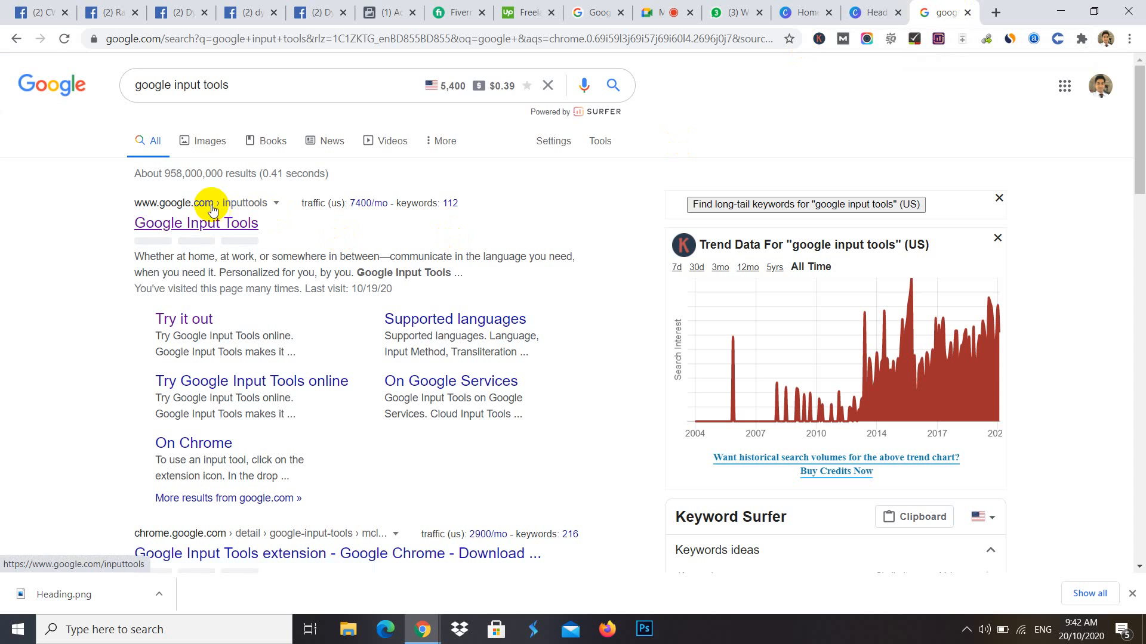
click(199, 223)
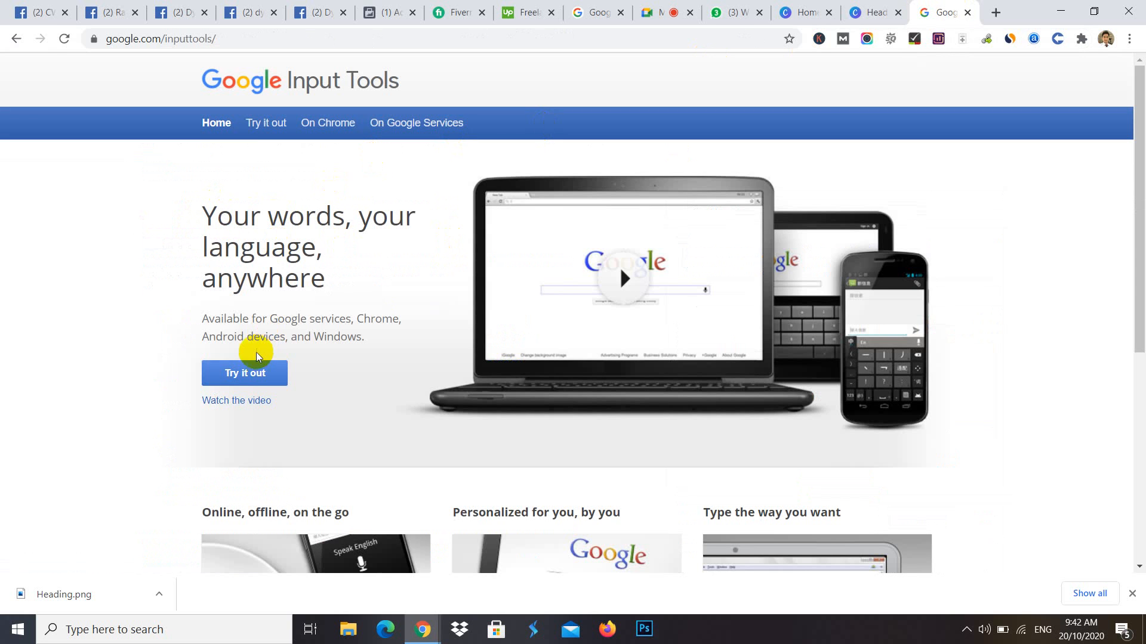
click(251, 375)
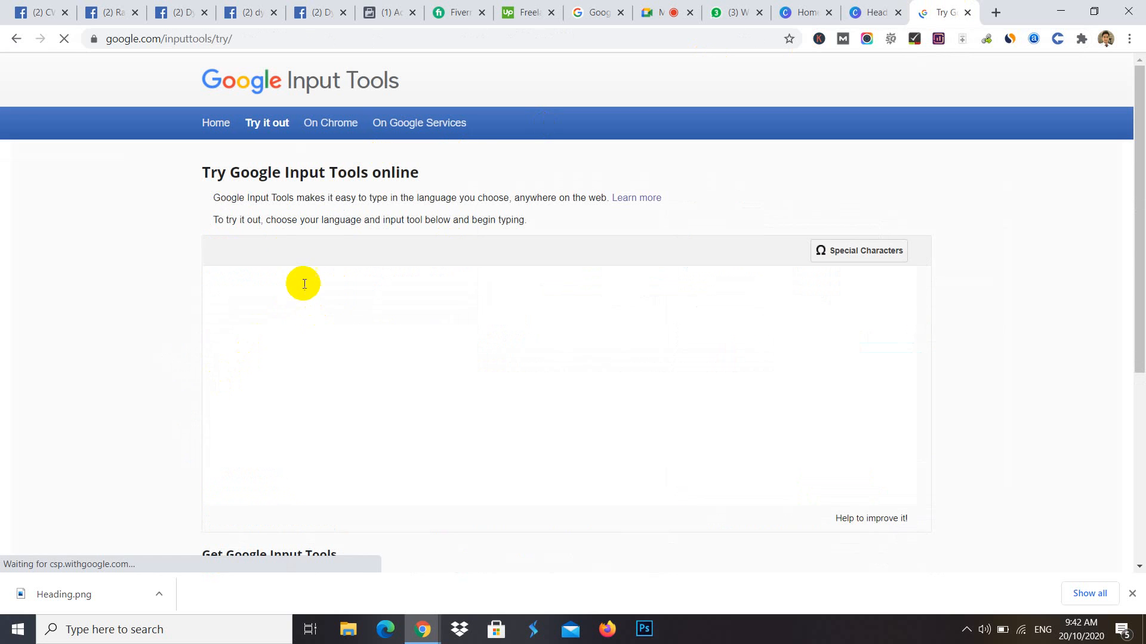
- Set the input language to Bangla and write "পেজ লাইক" by transliterating "page like"
click(256, 252)
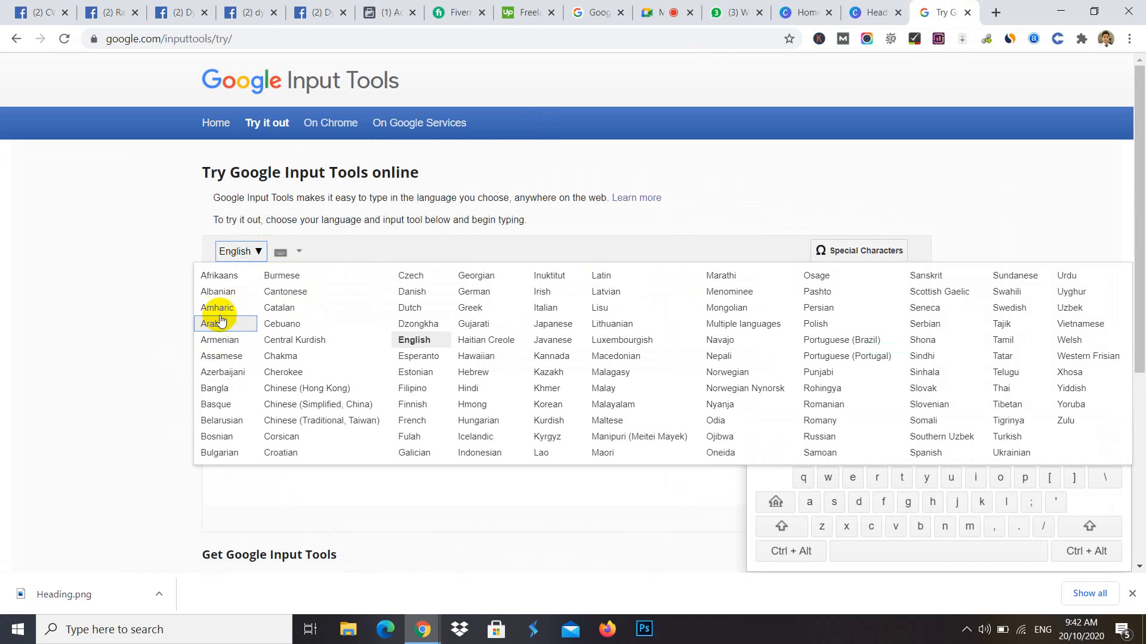
click(215, 389)
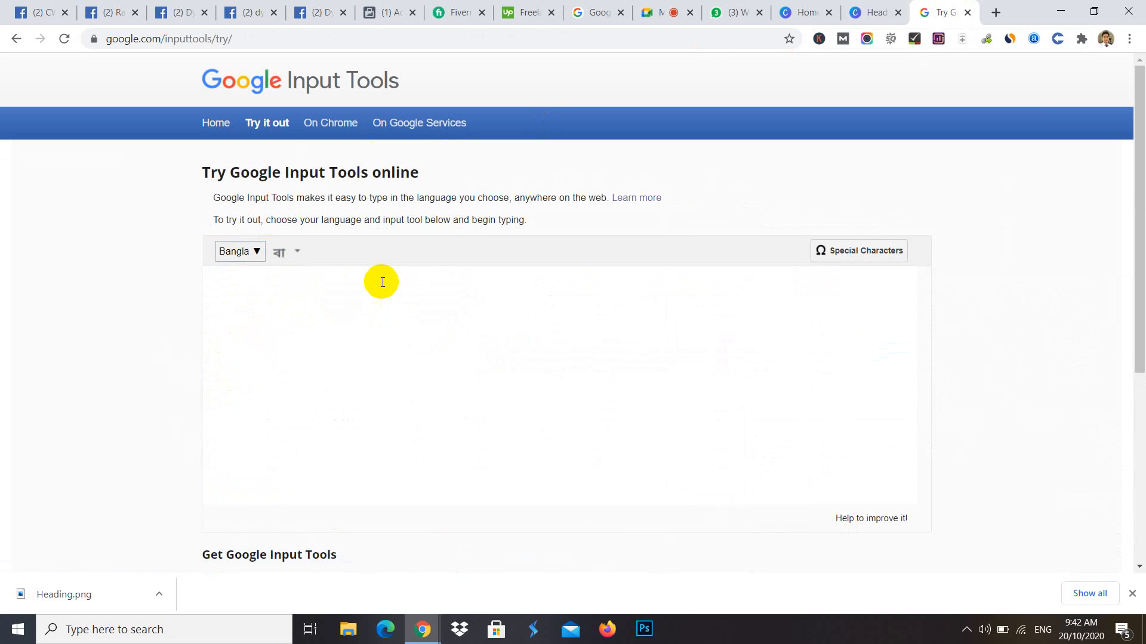
text(page)
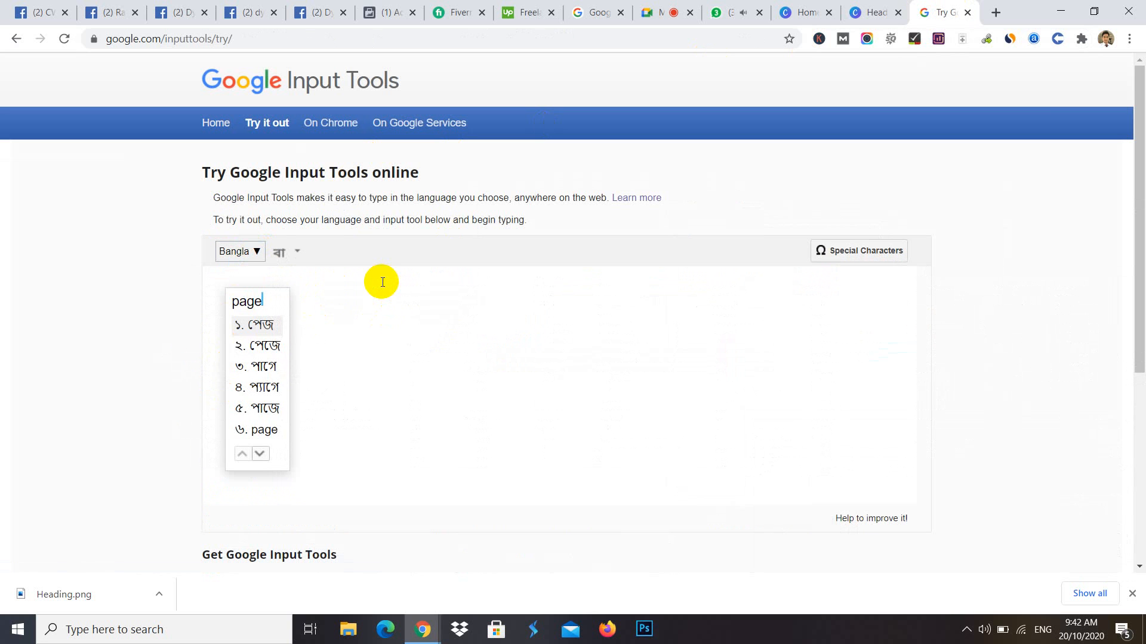
key(Return)
text(l)
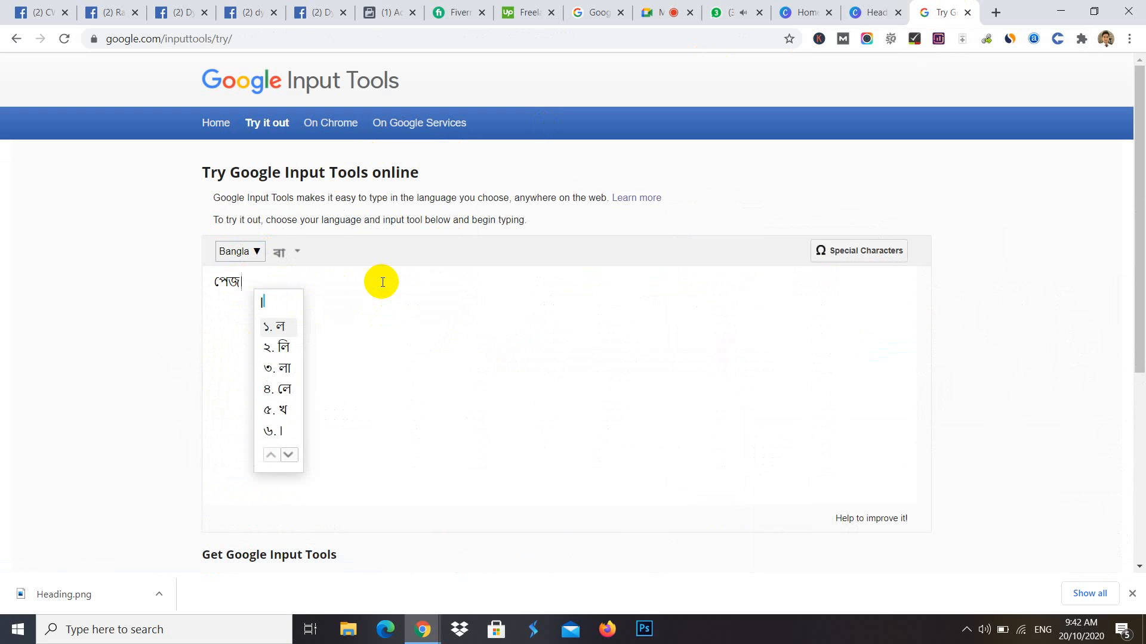
text(ike)
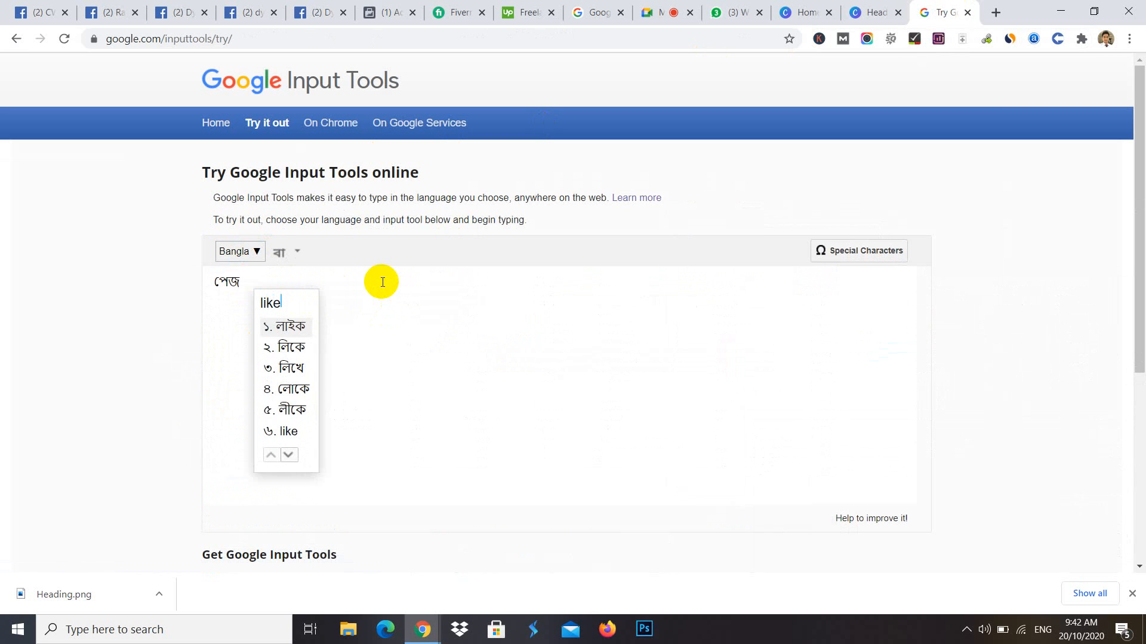
key(Return)
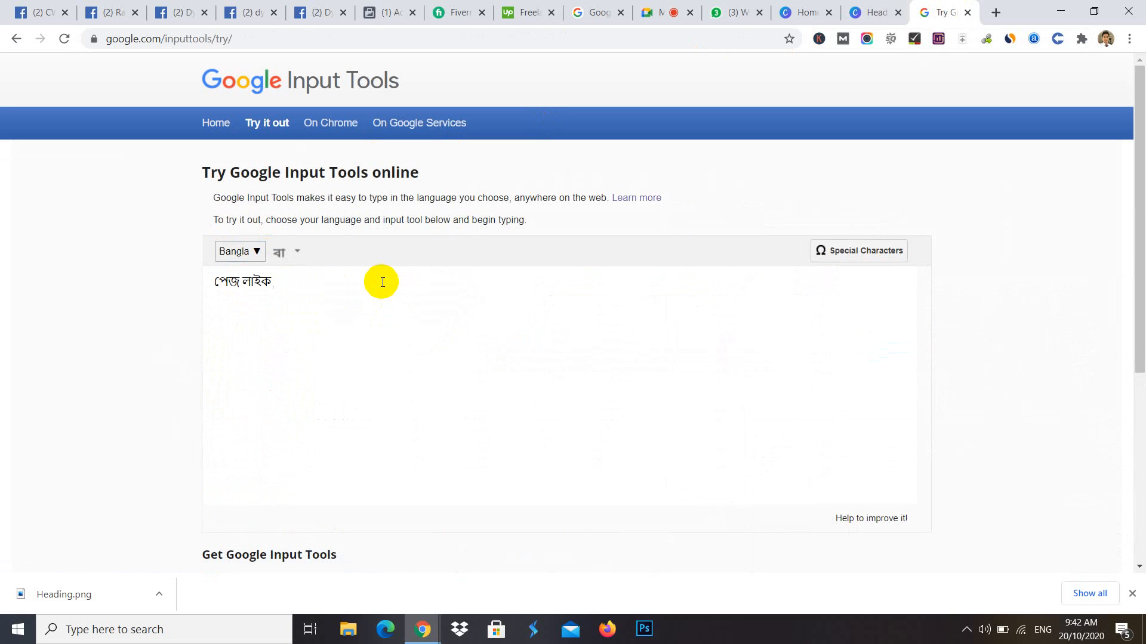
- Copy "পেজ লাইক" and paste it between "ফেইসবুক" and "এড" in the Bangla line of the Canva thumbnail
drag(274, 282, 213, 278)
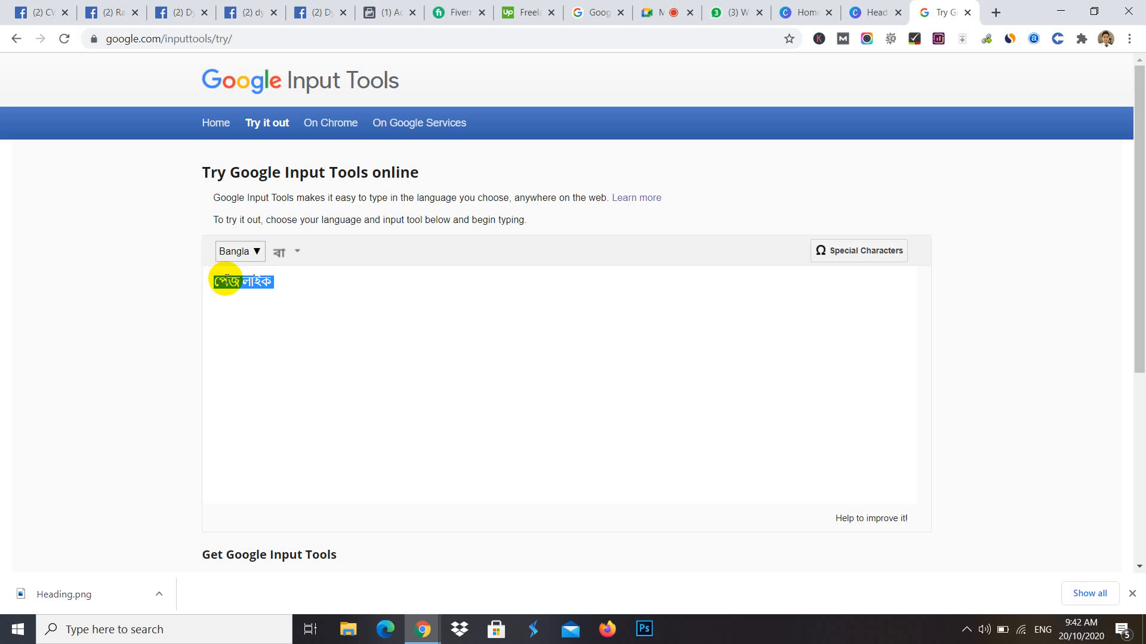
right_click(227, 278)
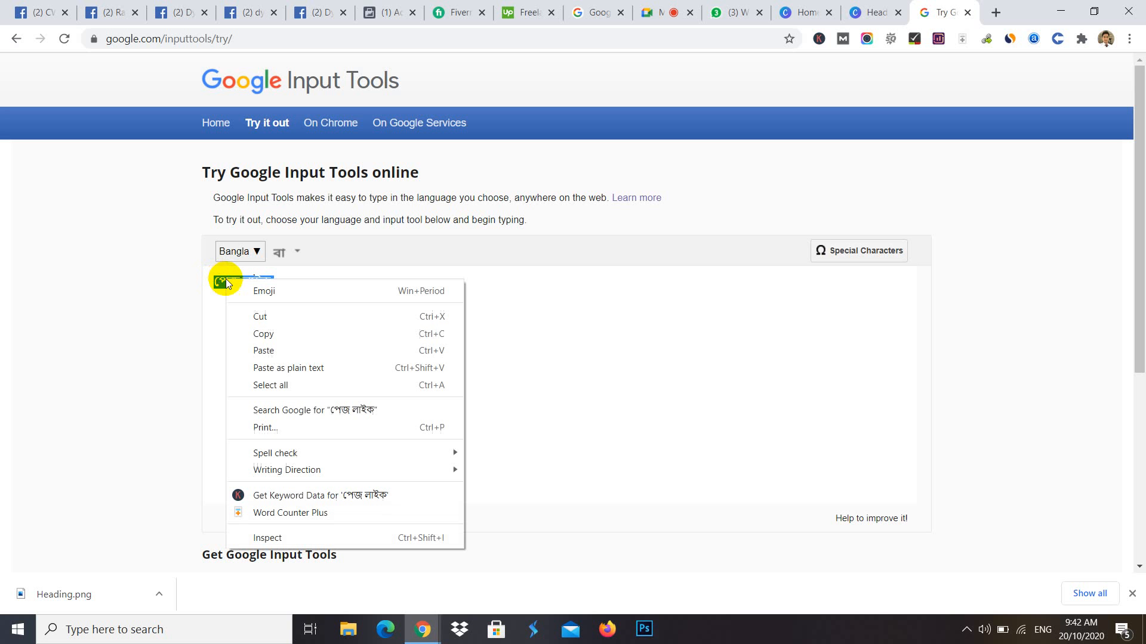
click(276, 334)
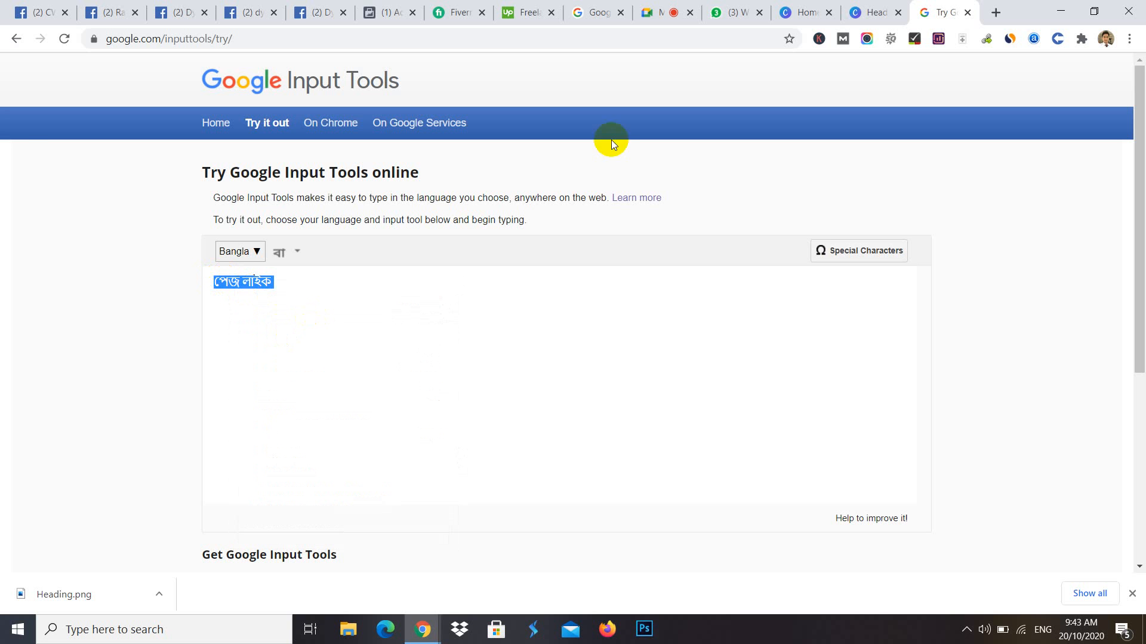
click(893, 10)
click(597, 269)
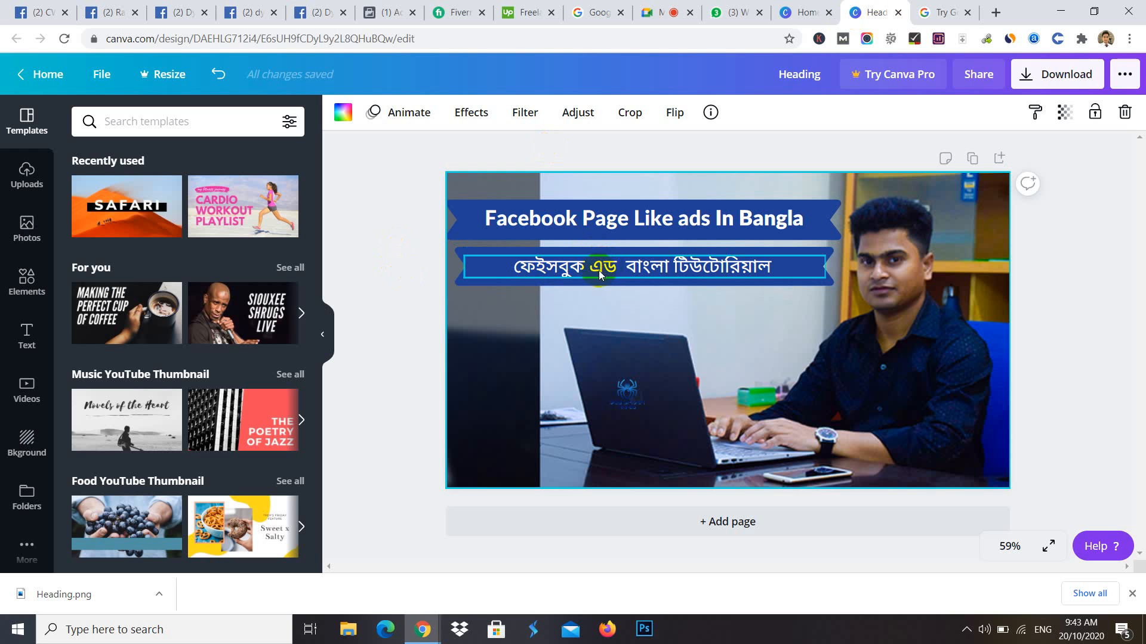
click(593, 274)
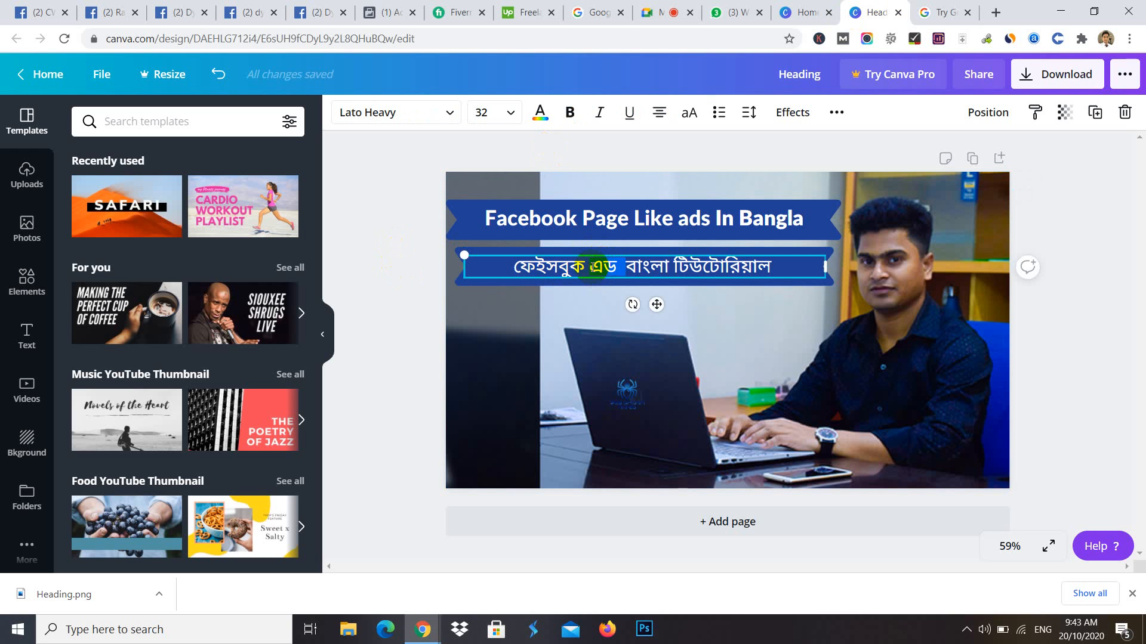
key(ctrl+v)
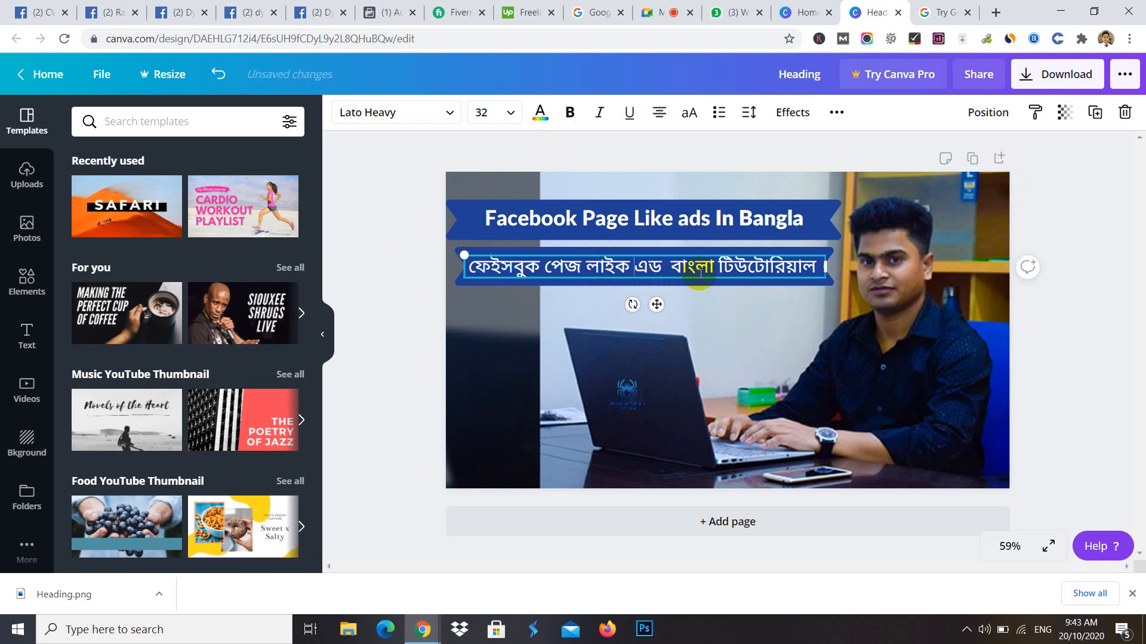
- Check the wording around "এড" in the thumbnail's Bangla line and return to the Google Input Tools page
click(641, 282)
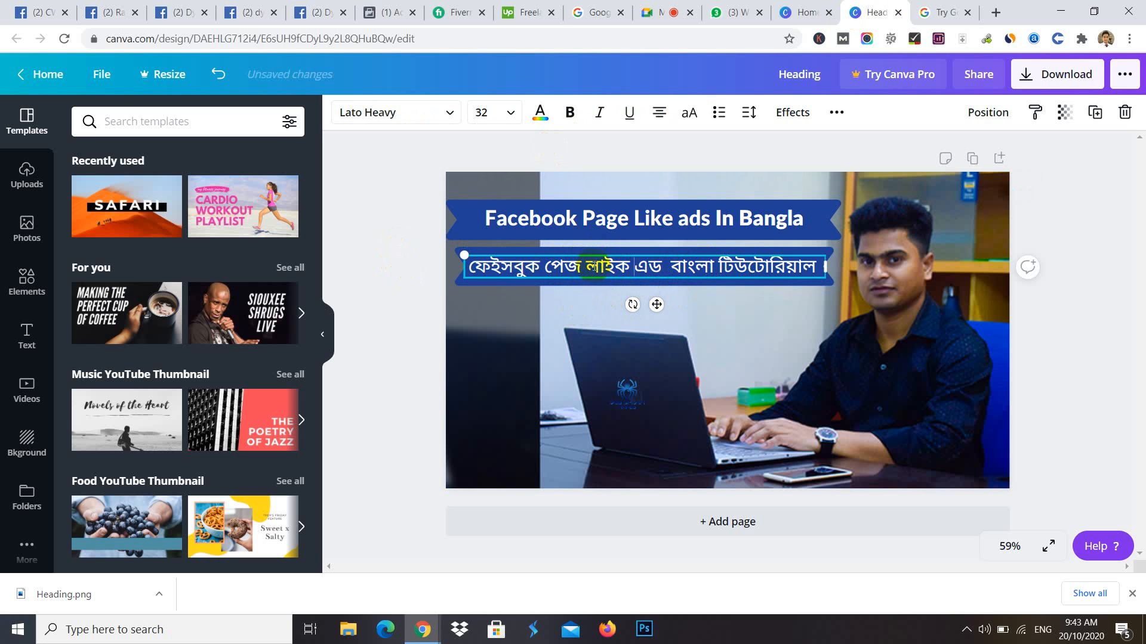
mouse_move(633, 266)
mouse_down()
mouse_move(816, 264)
mouse_move(517, 266)
mouse_move(670, 266)
mouse_move(644, 266)
mouse_up()
click(650, 266)
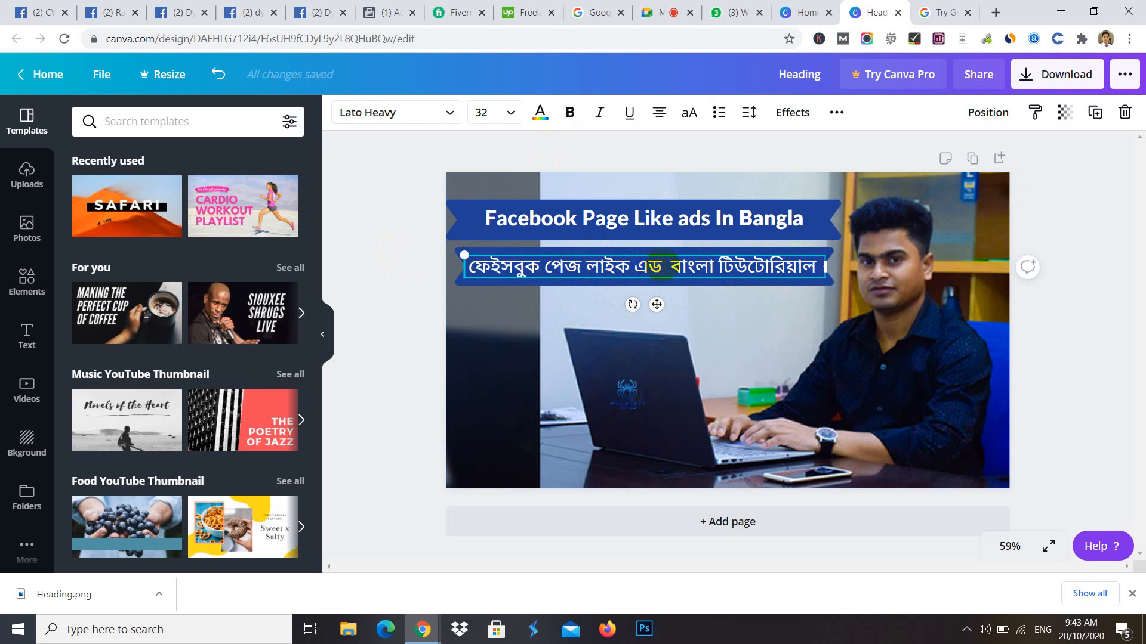
click(941, 12)
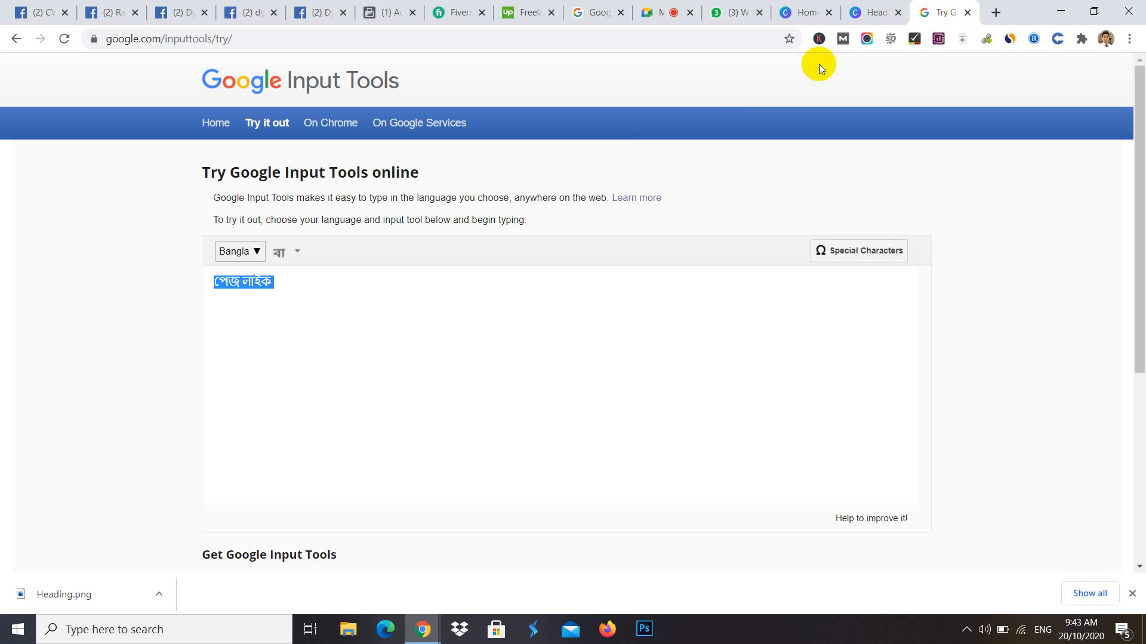
- Replace the text in the Bangla input area with "বাড়াবেন যেভাবে ?" by transliterating "baraben jevabe"
text(bar)
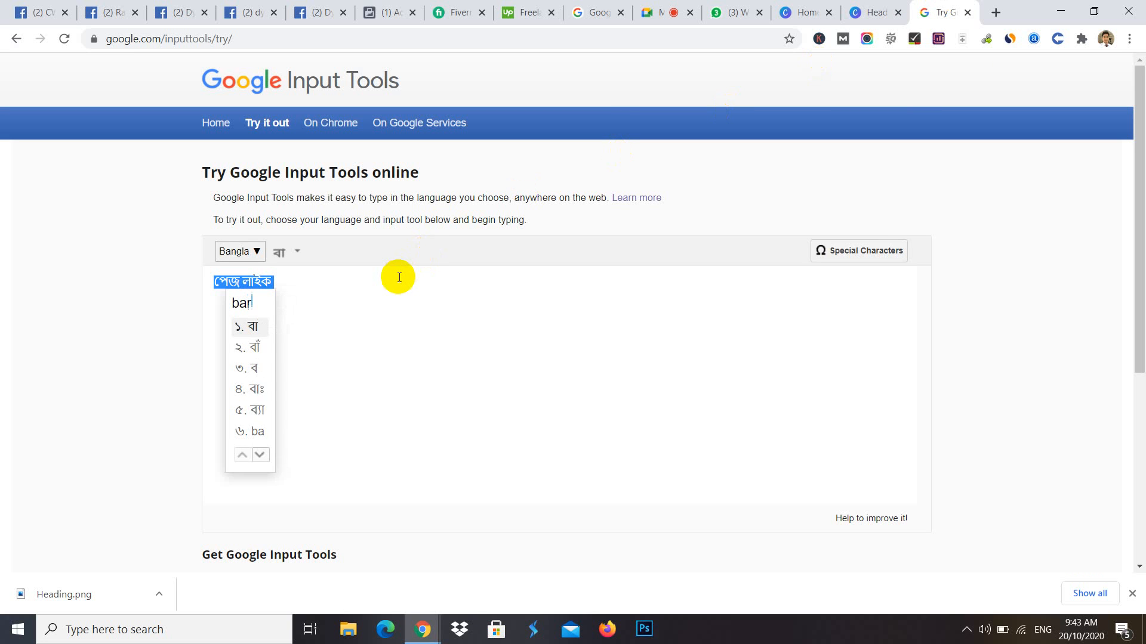
text(aben)
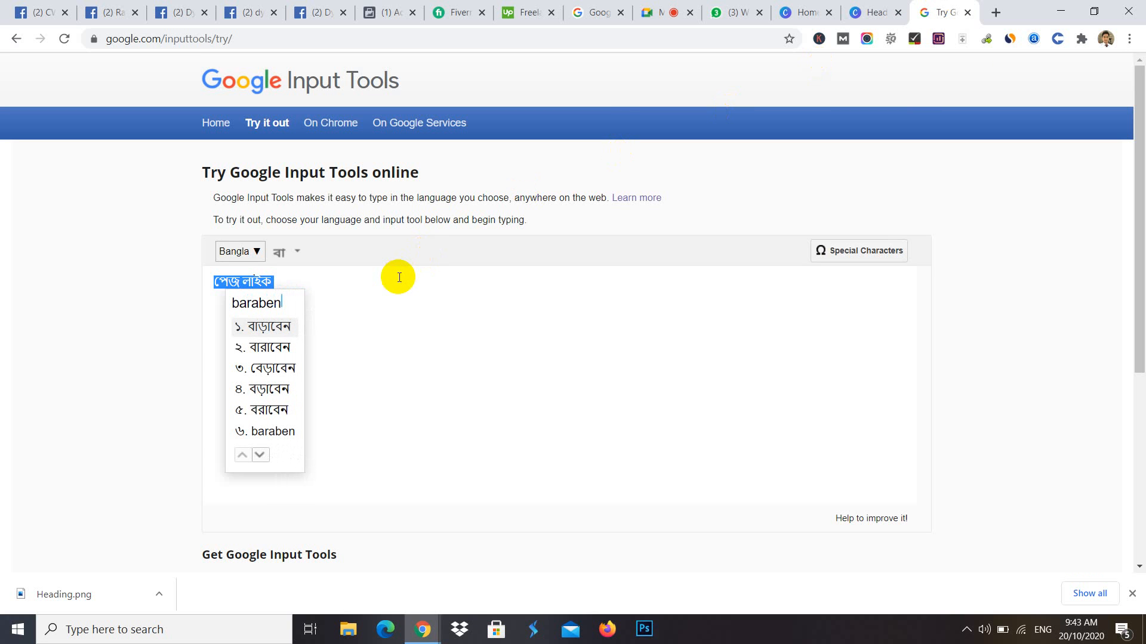
key(Return)
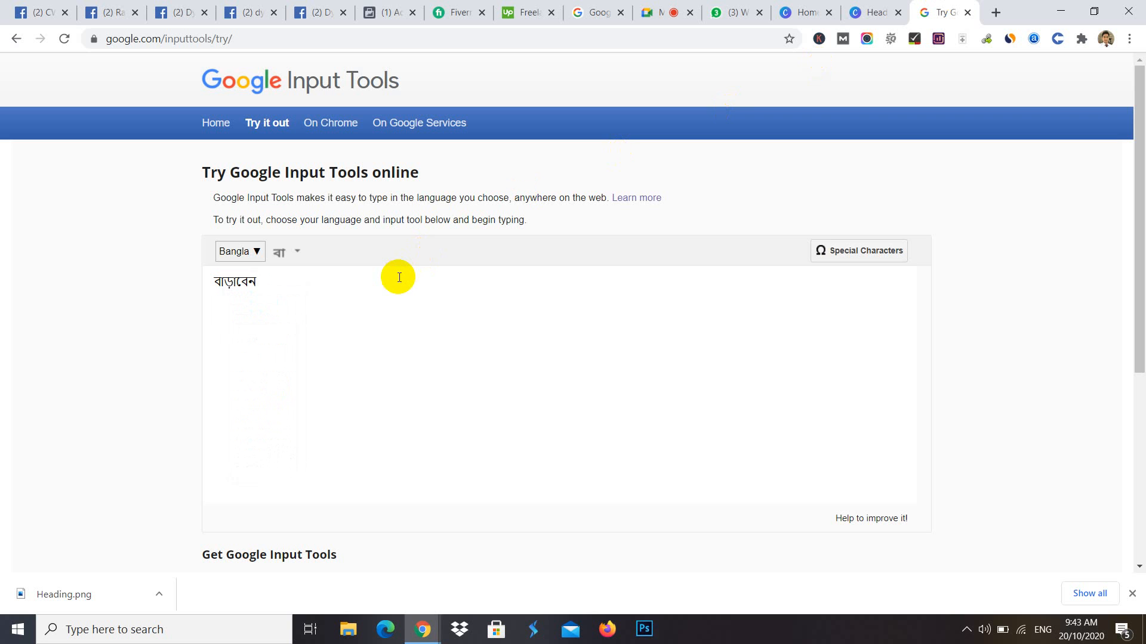
text(jevabe)
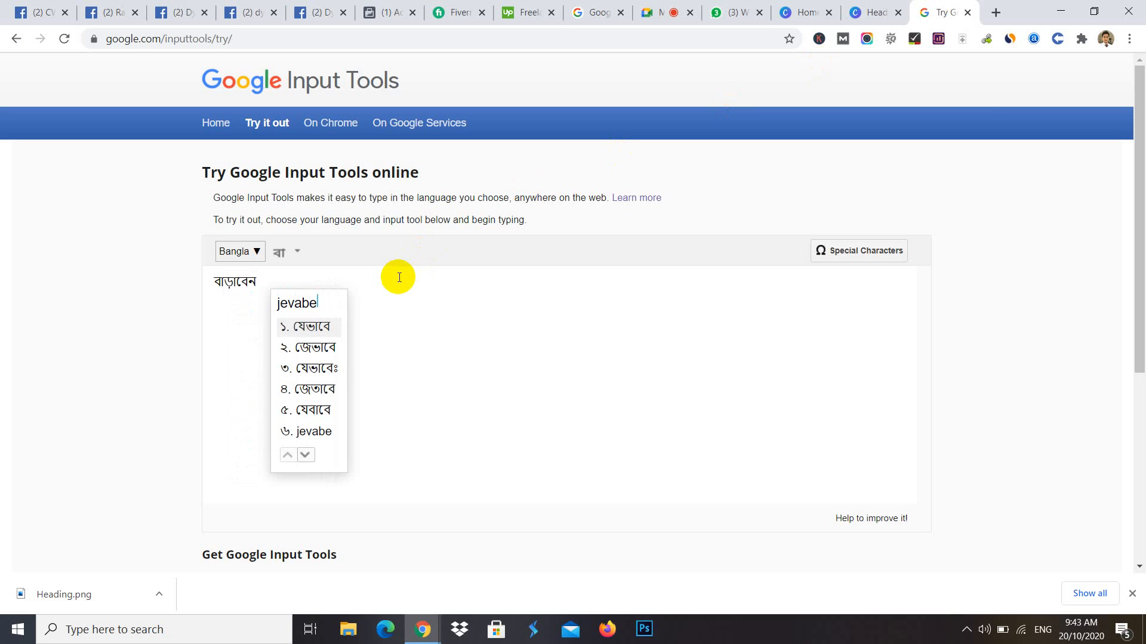
key(Return)
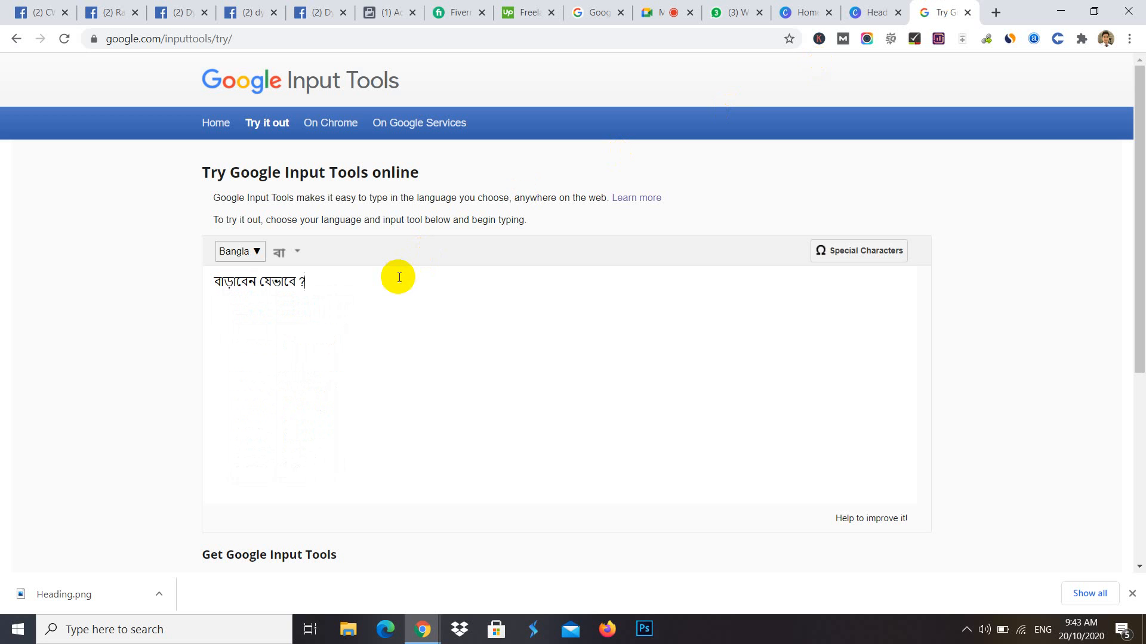
- Copy "বাড়াবেন যেভাবে ?" and paste it before "এড" in the Bangla line of the Canva thumbnail
drag(310, 280, 179, 289)
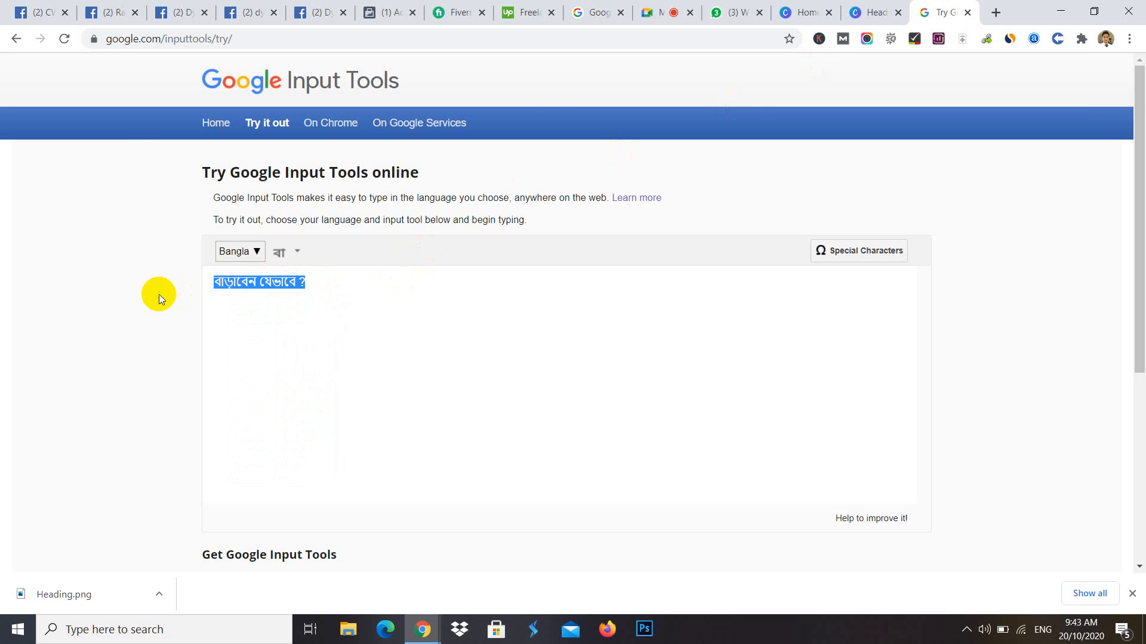
click(874, 12)
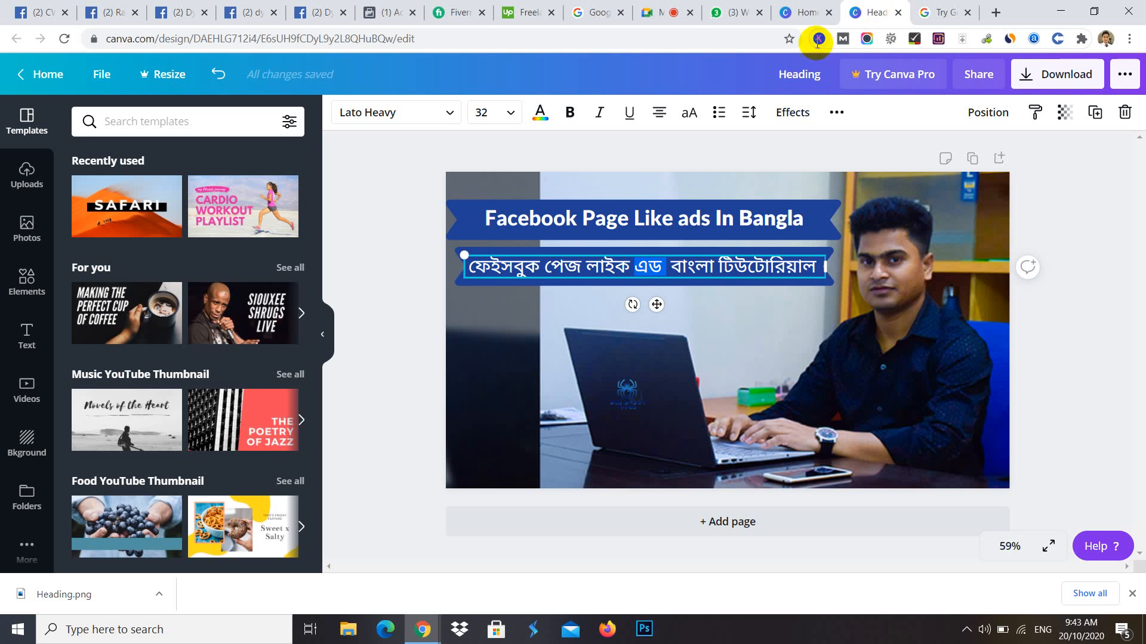
click(636, 268)
key(ctrl+v)
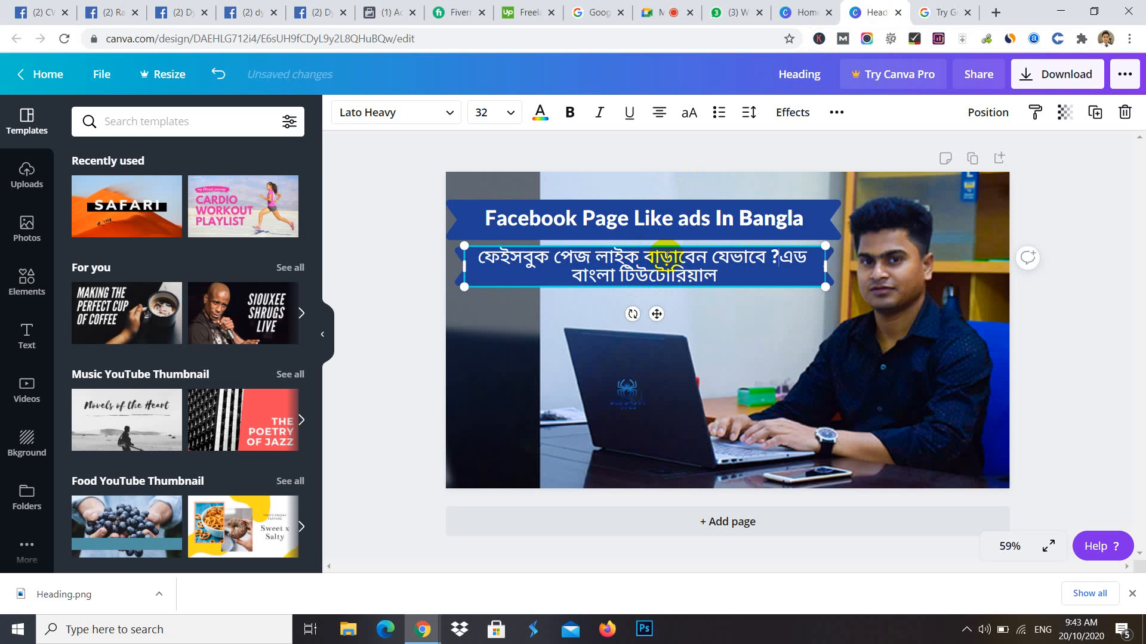
- Delete "এড বাংলা টিউটোরিয়াল" from the end of the thumbnail's Bangla line
click(784, 263)
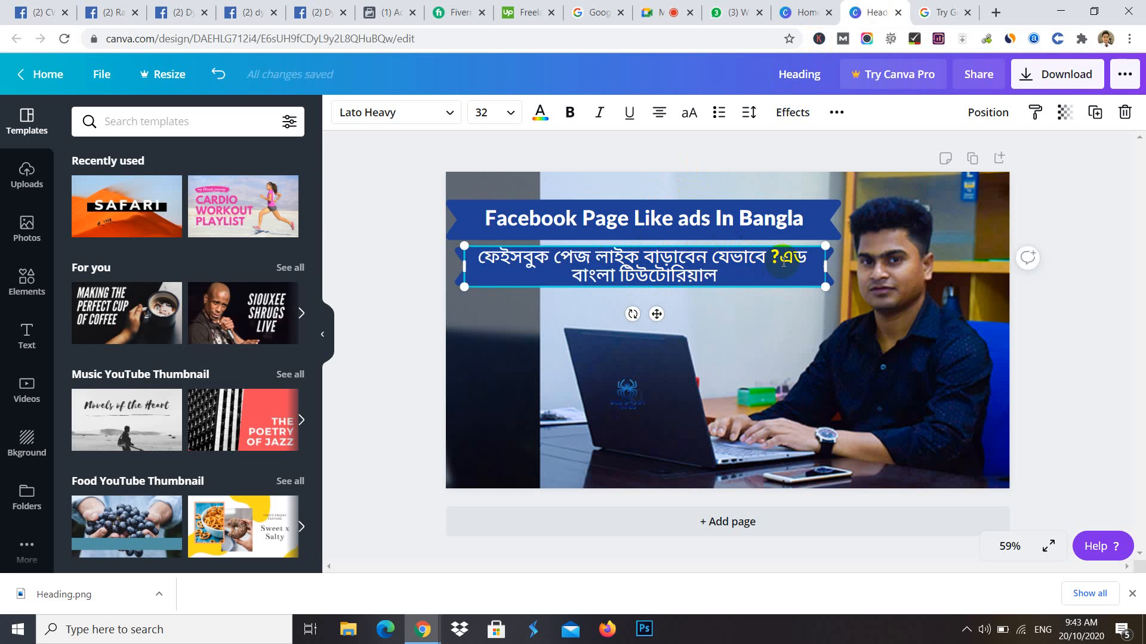
drag(779, 256, 794, 284)
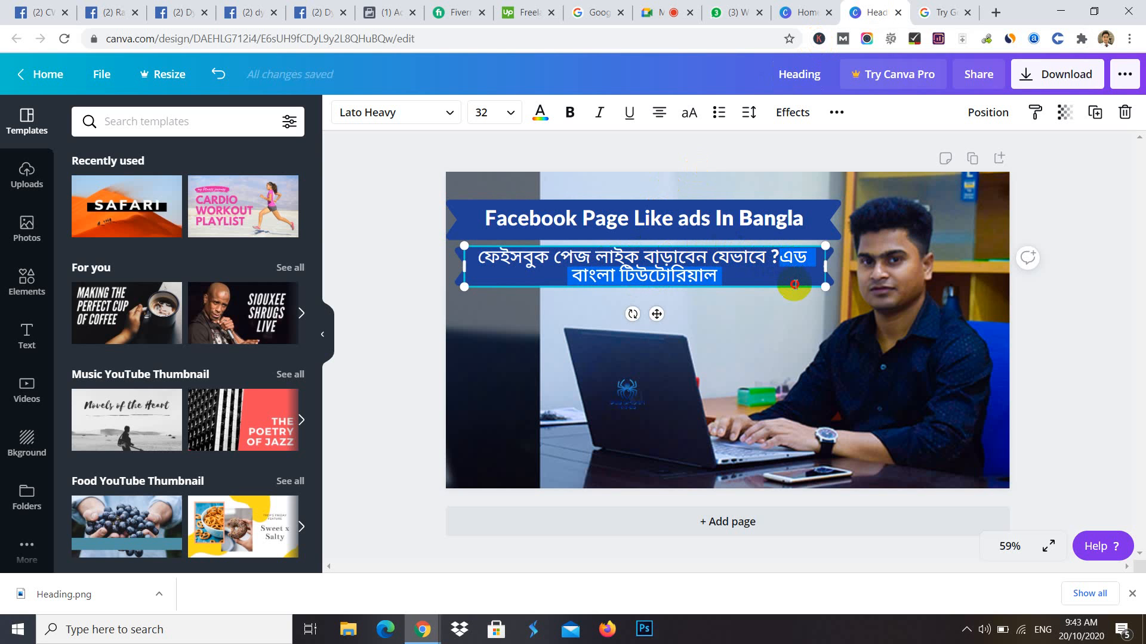
key(BackSpace)
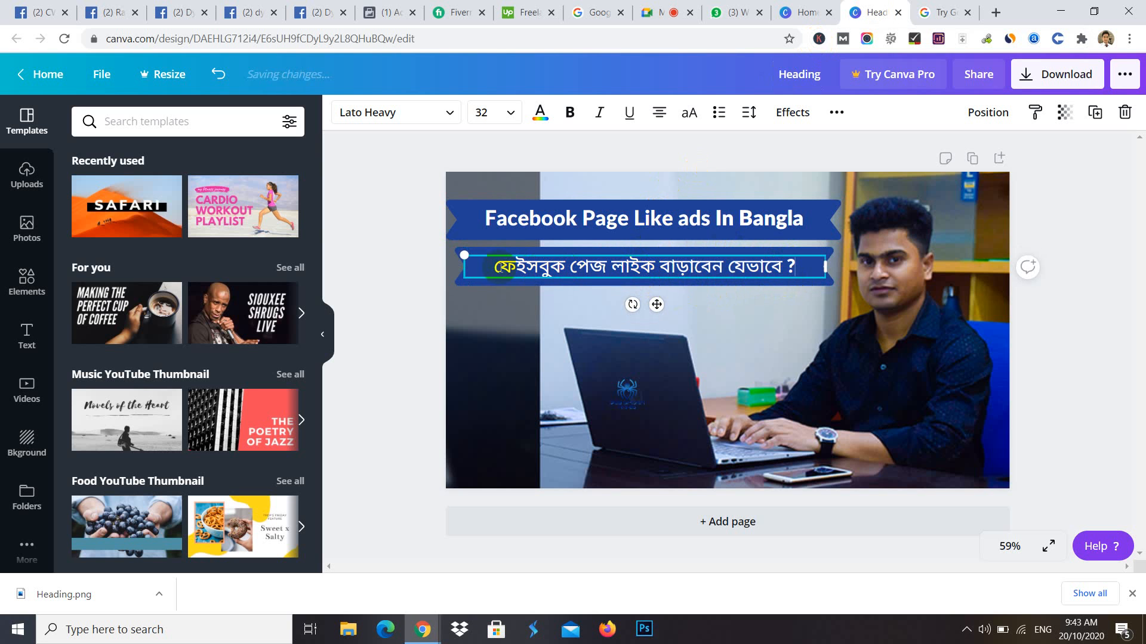
click(496, 267)
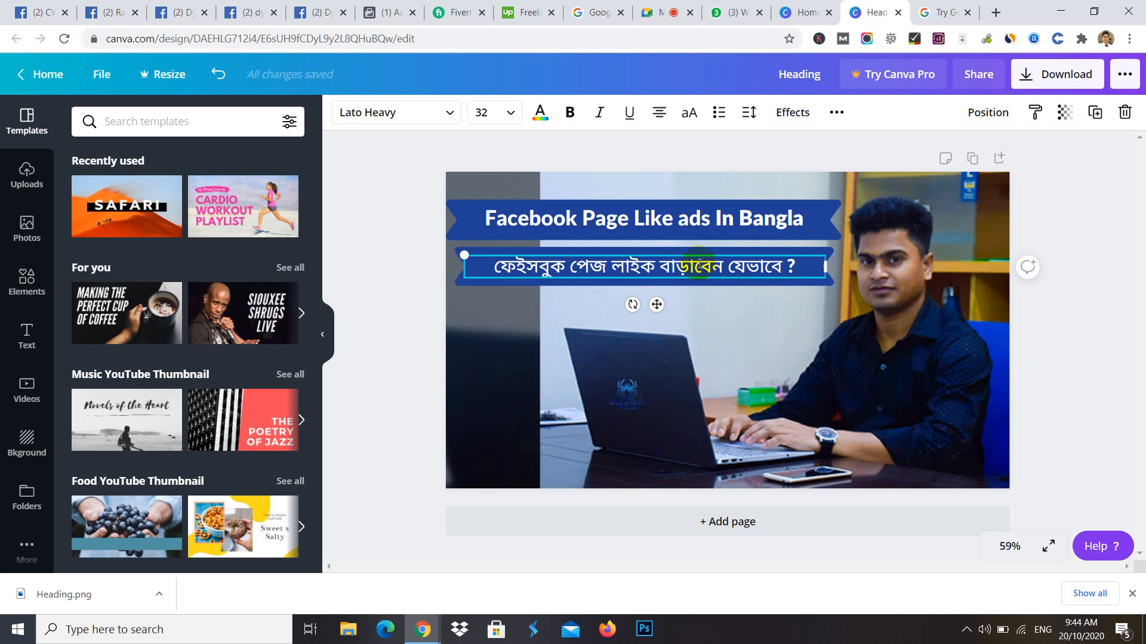
- Make the thumbnail's whole Bangla line bold and set its font size to 36
triple_click(699, 264)
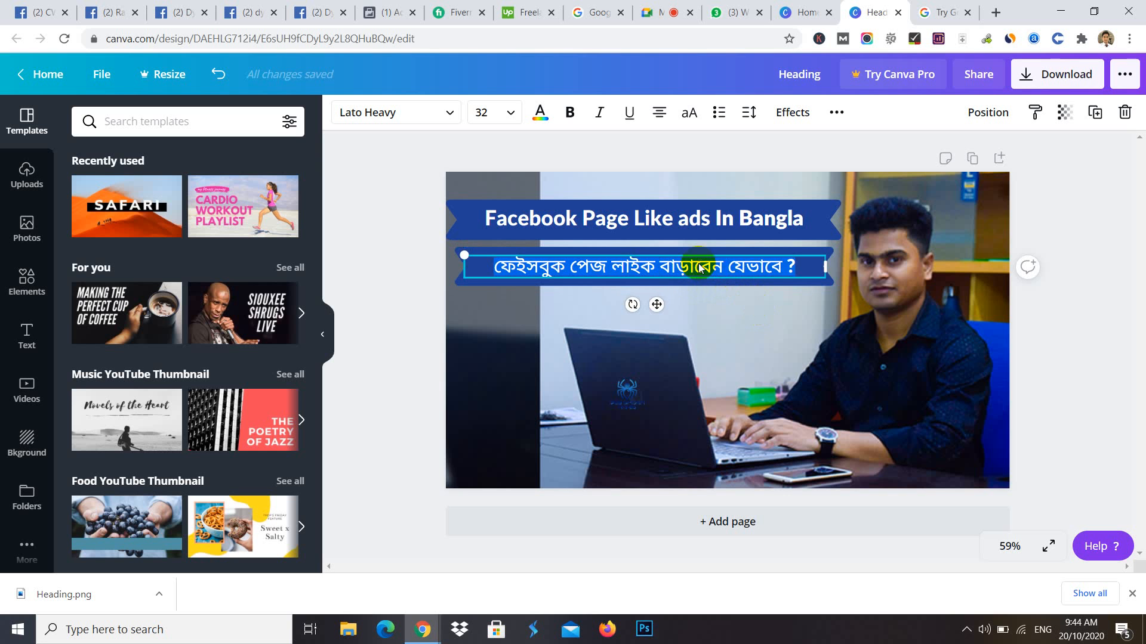
click(573, 114)
click(749, 336)
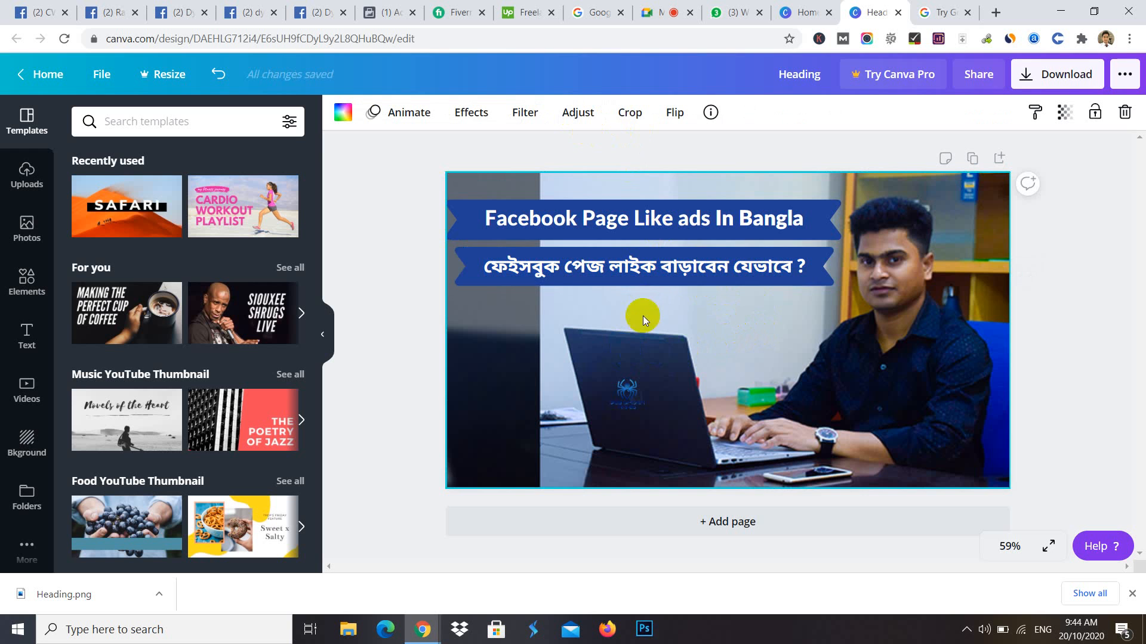
double_click(725, 269)
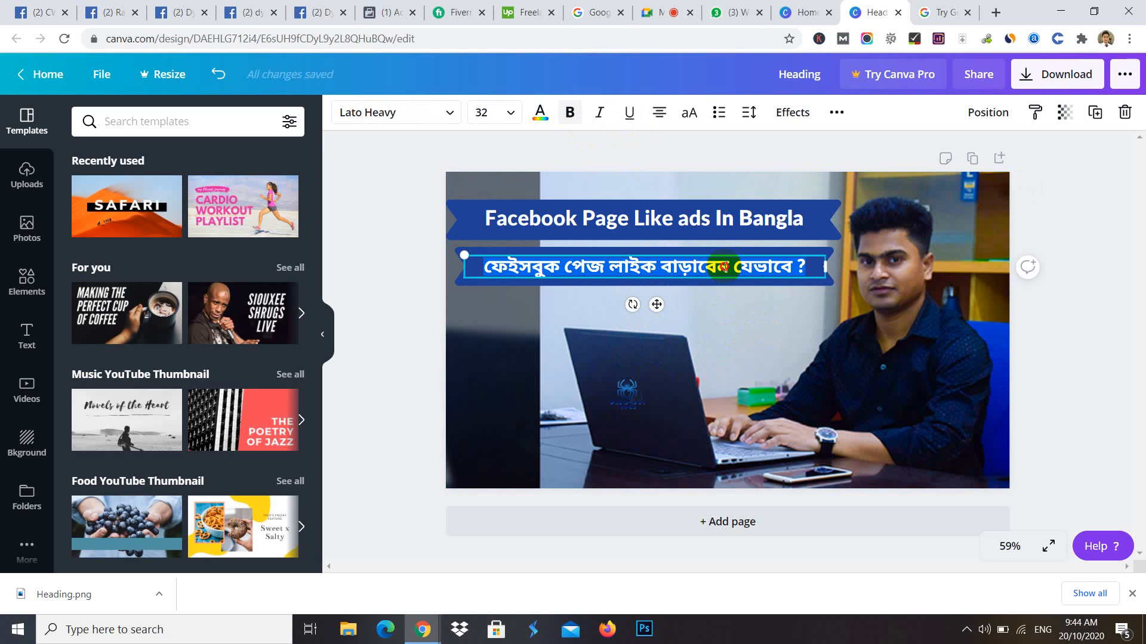
click(500, 117)
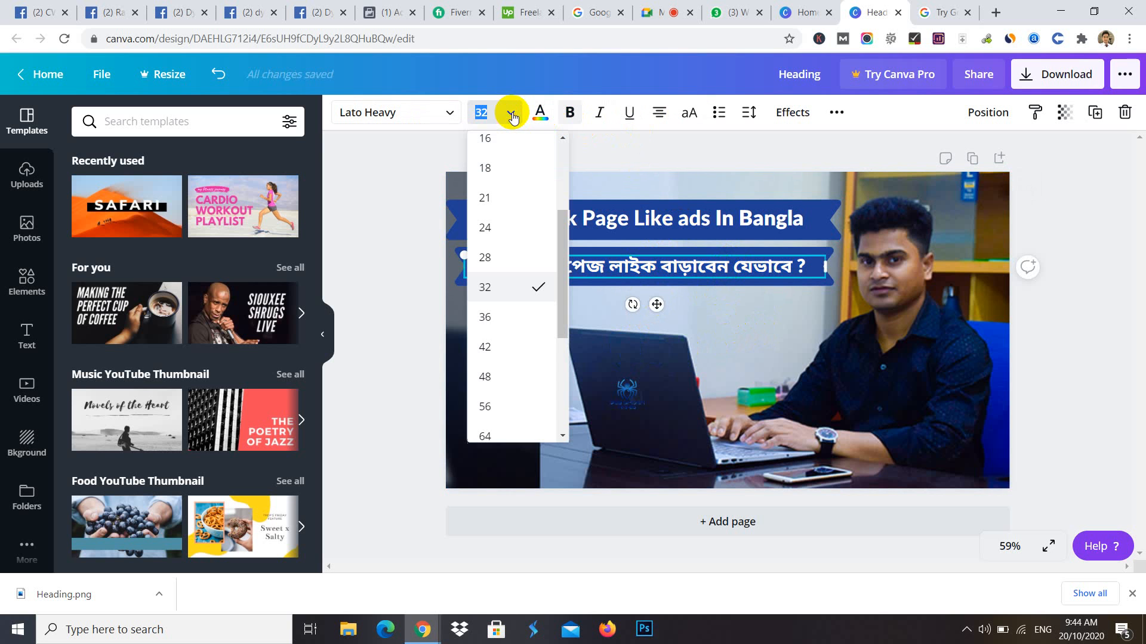
click(496, 317)
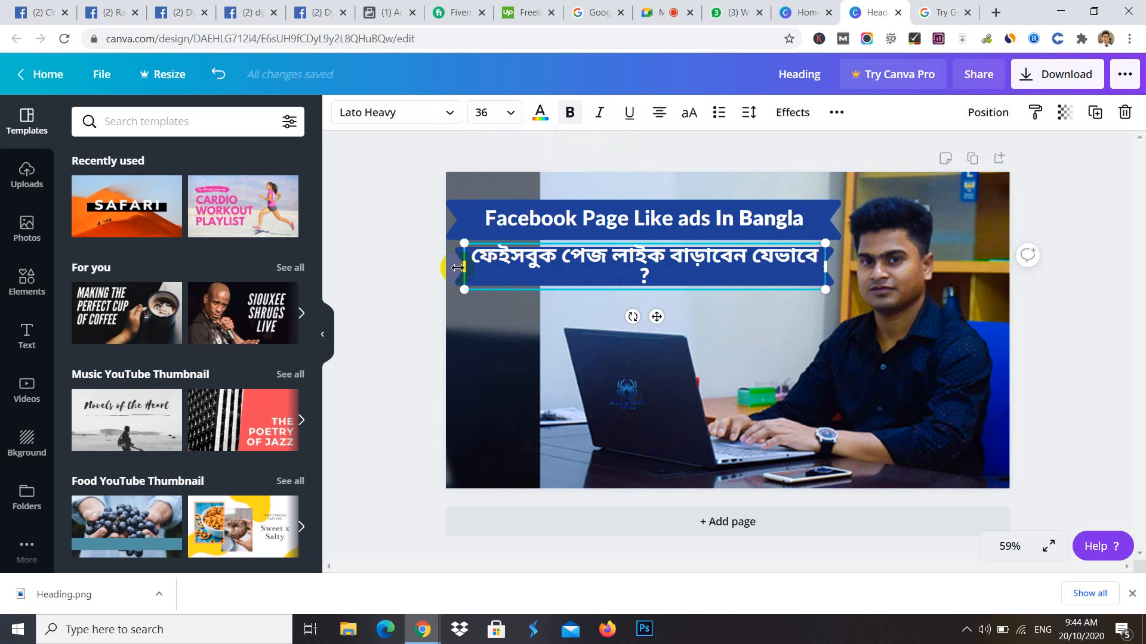
- Widen the Bangla text box so the line fits on one row and shift it slightly right on its blue banner
drag(458, 270, 453, 271)
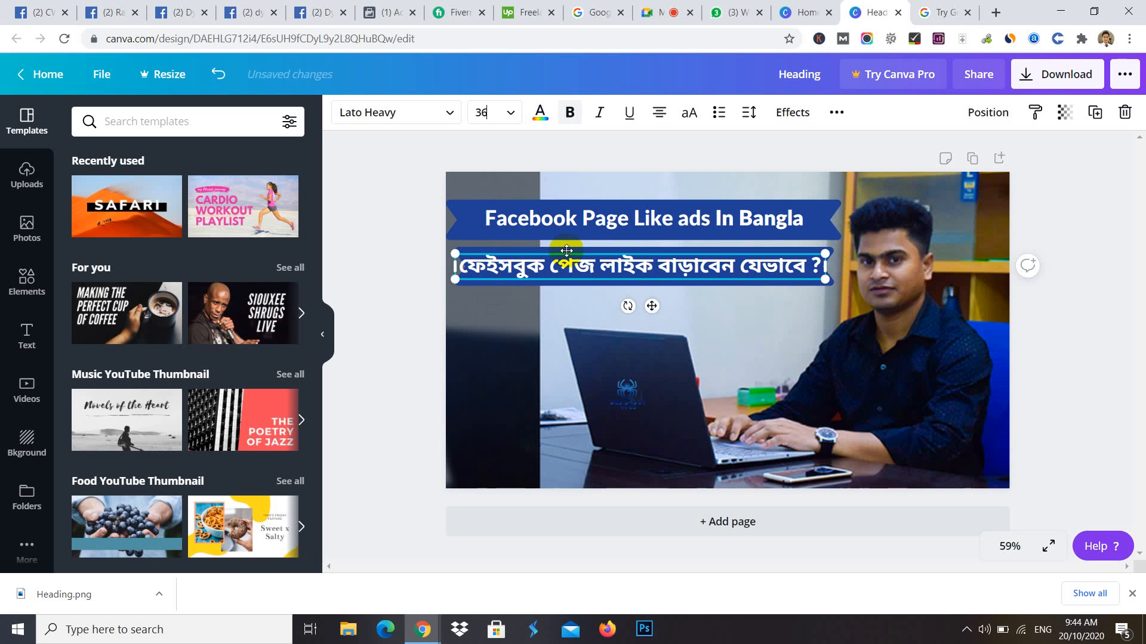
click(568, 256)
drag(568, 251, 575, 249)
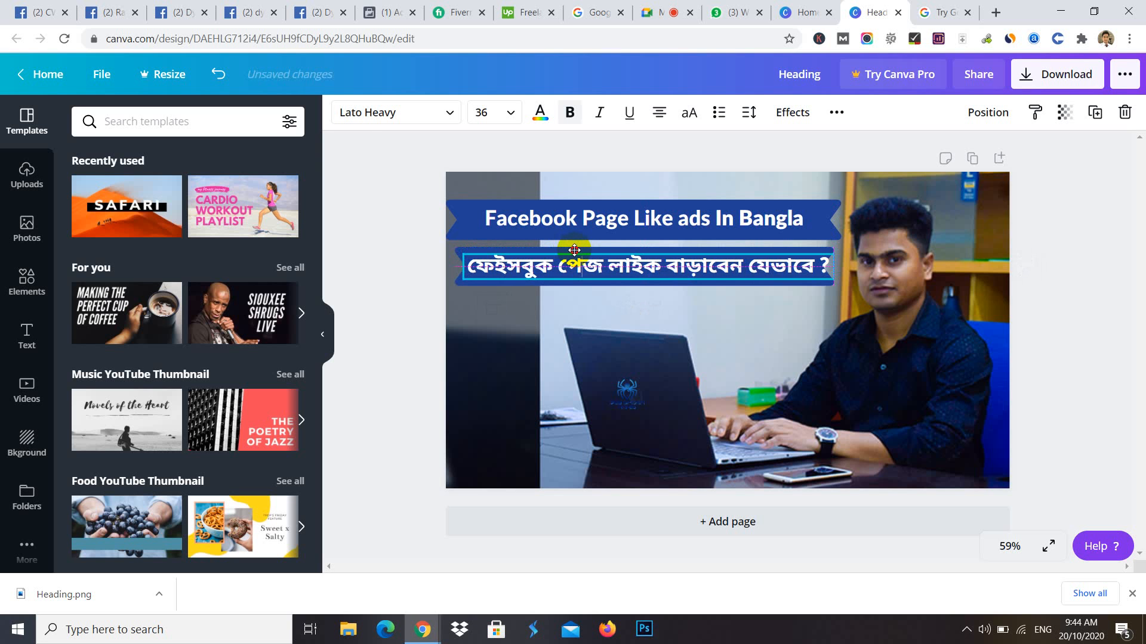
drag(574, 250, 574, 250)
click(744, 340)
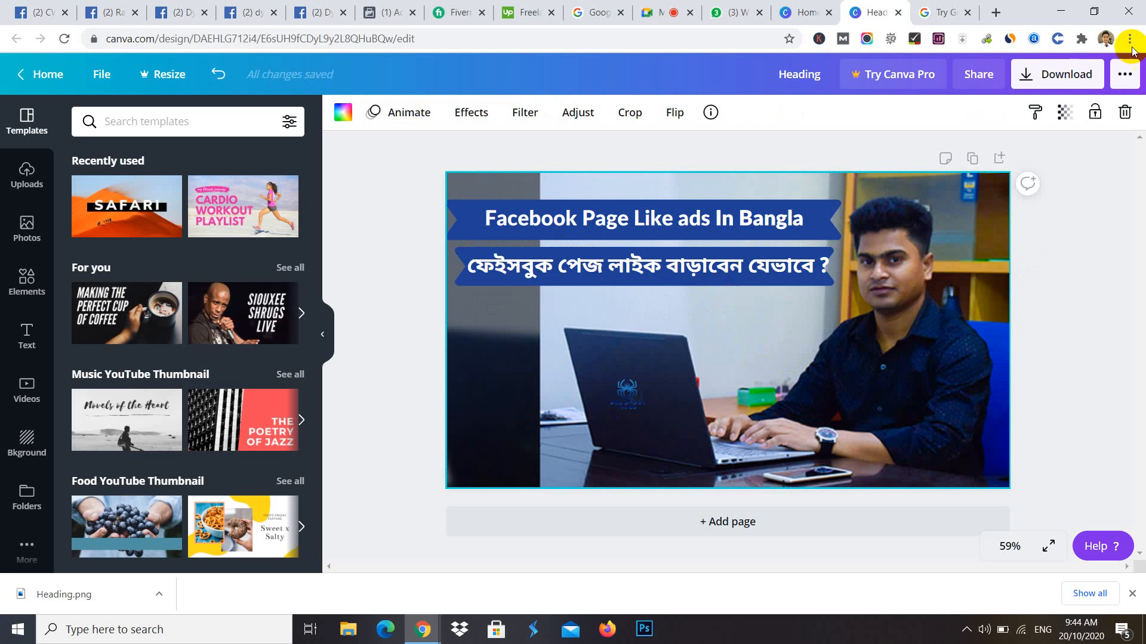
- Download the thumbnail as a PNG and dismiss the post-scheduling offer
click(1051, 77)
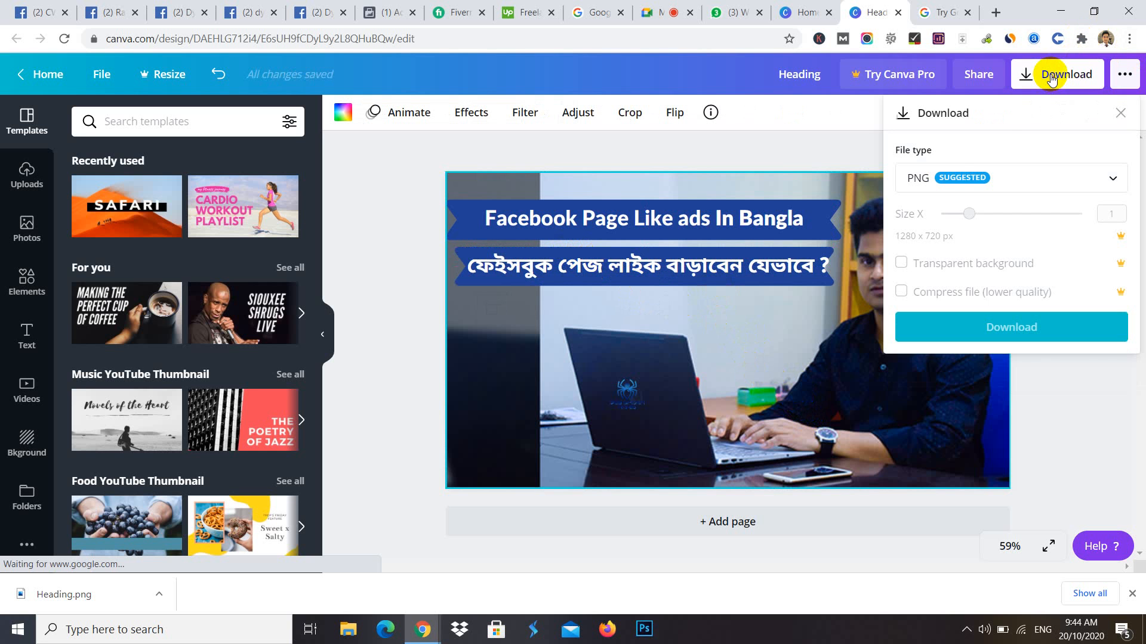
click(1000, 329)
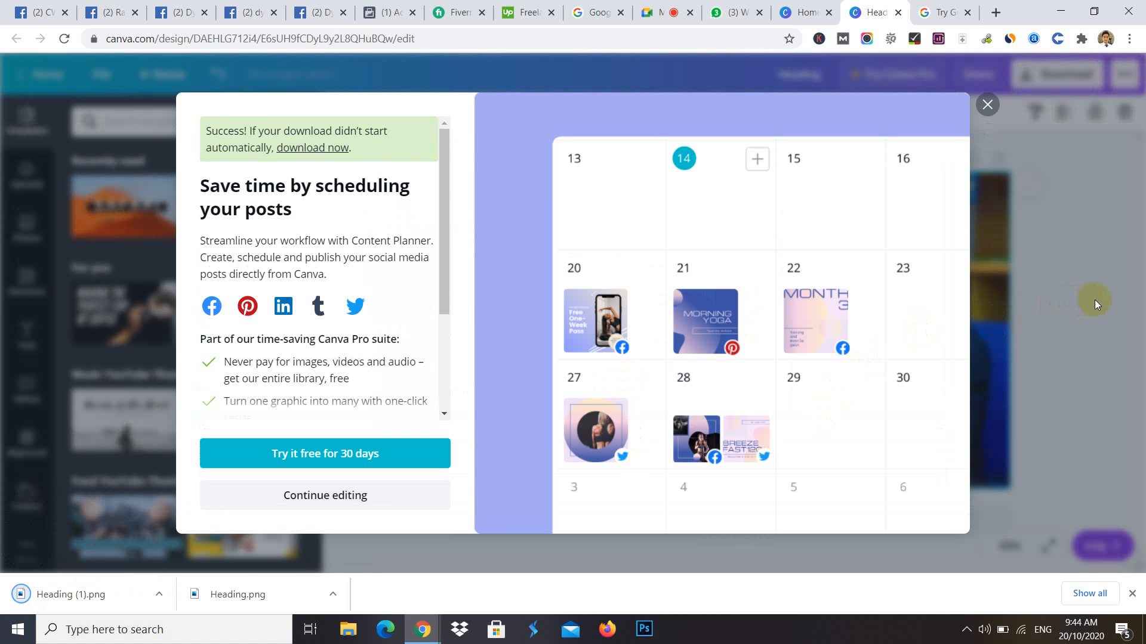
click(1094, 299)
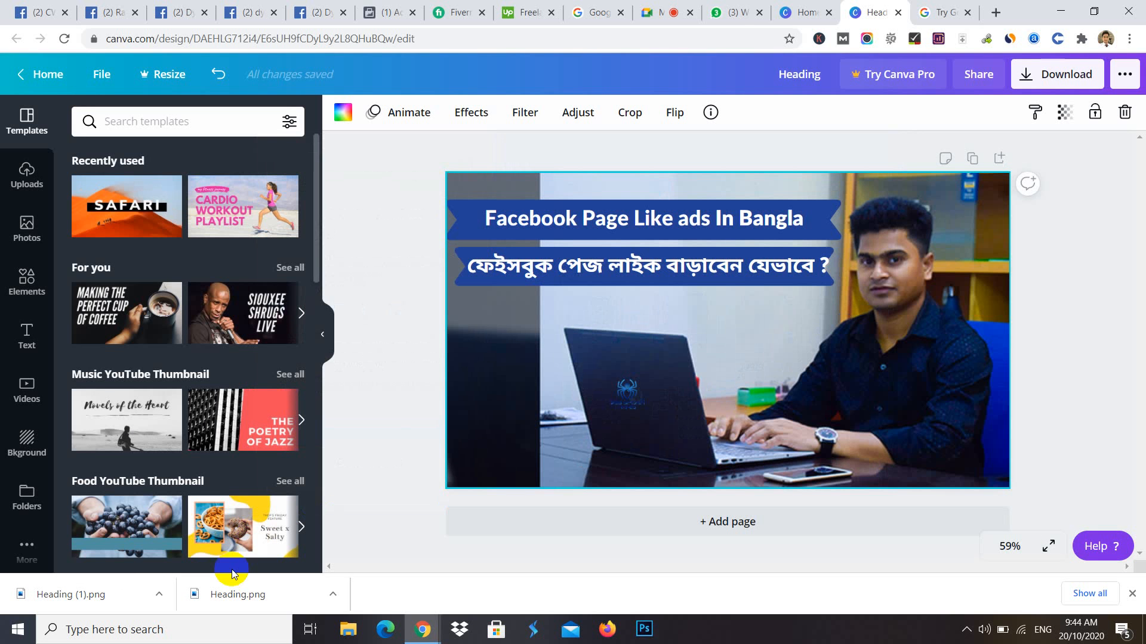
- Move the downloaded Heading (1).png from the Downloads folder to the desktop, replacing the existing file of the same name
click(163, 593)
click(203, 543)
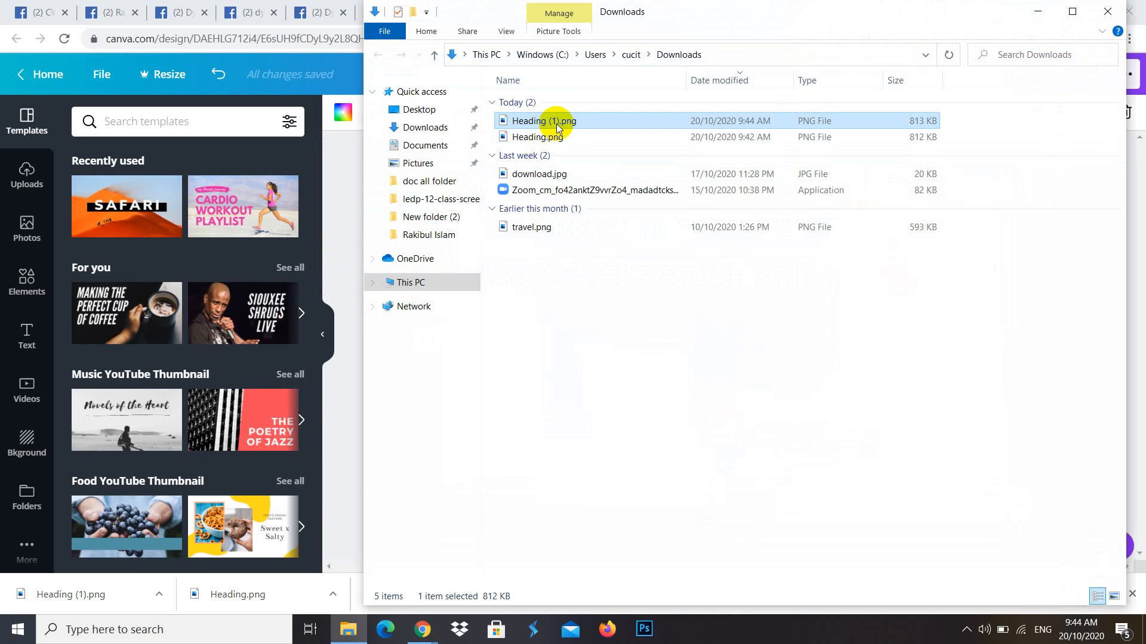
right_click(556, 122)
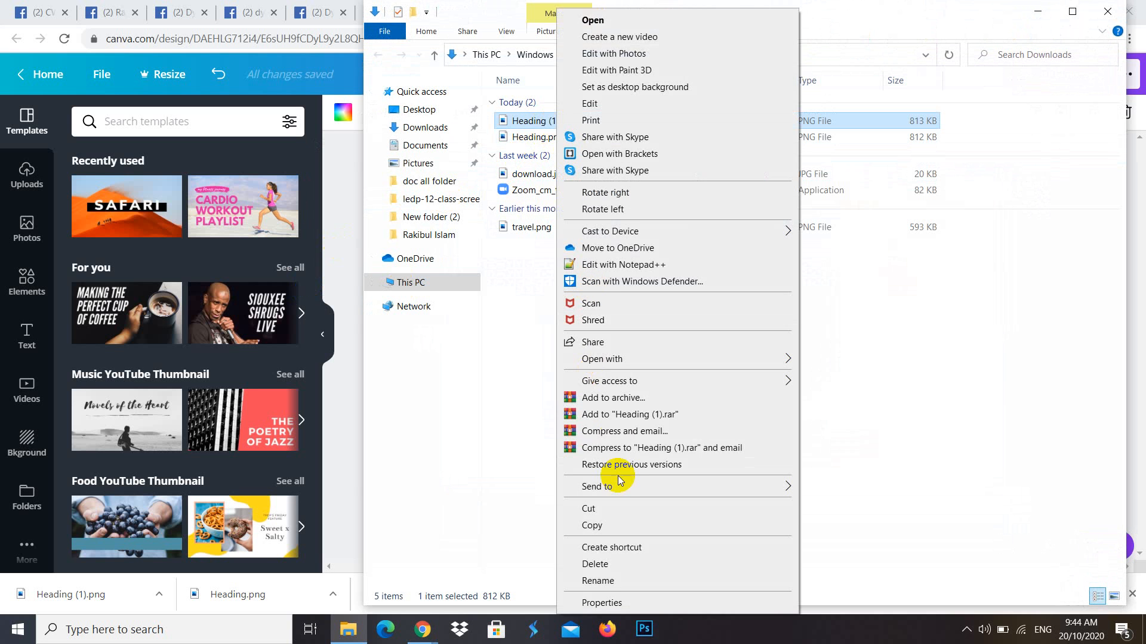
click(612, 508)
click(1038, 12)
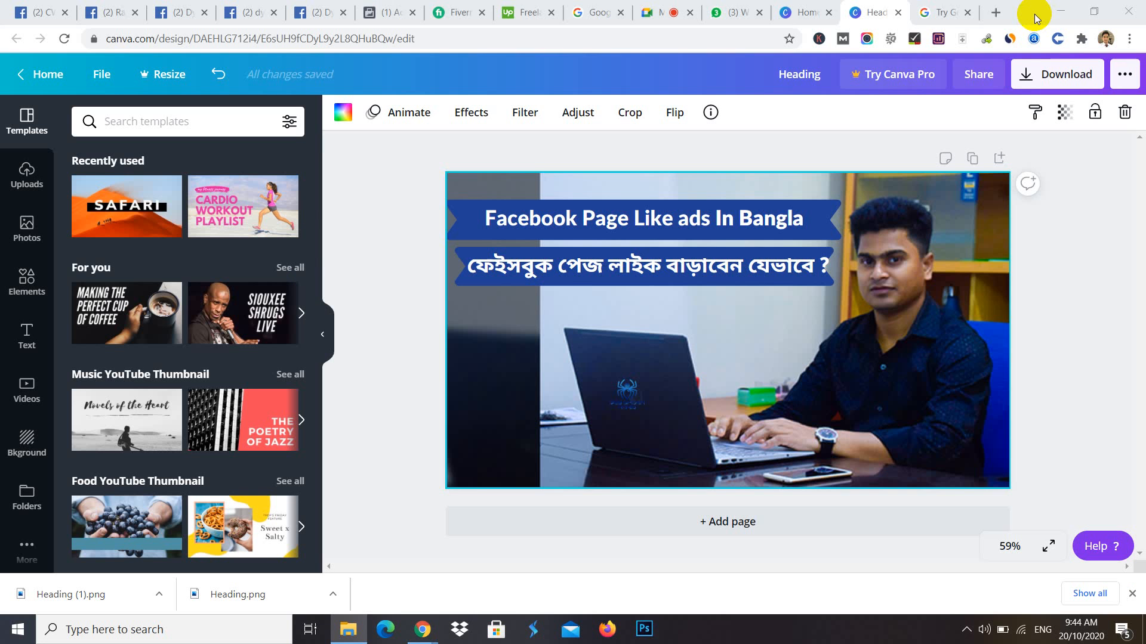
click(1058, 9)
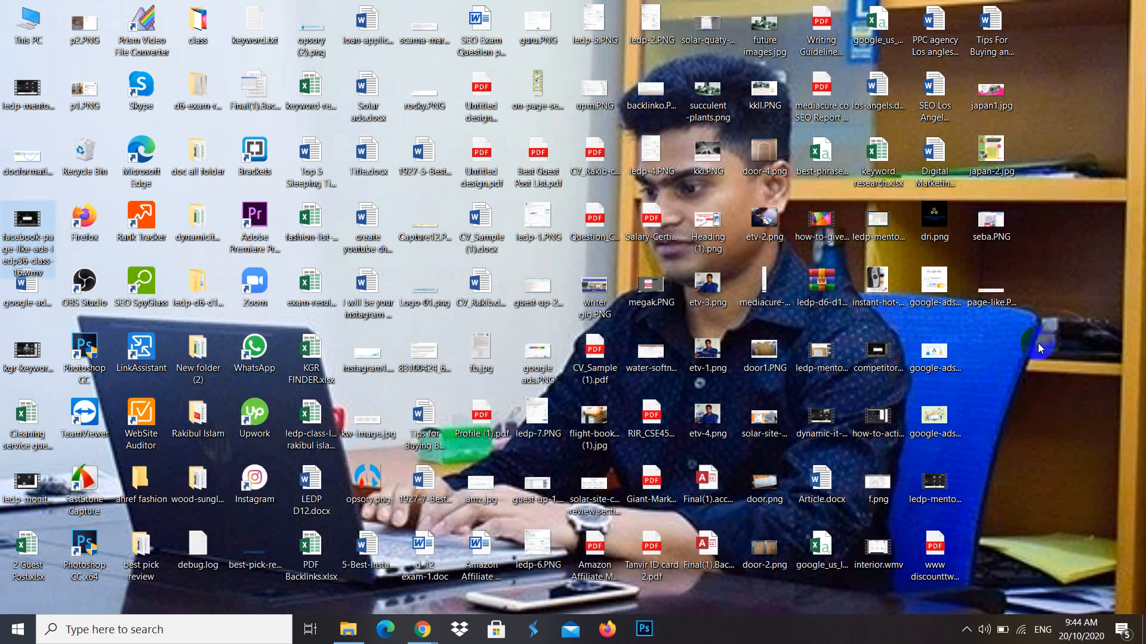
right_click(991, 344)
click(1030, 411)
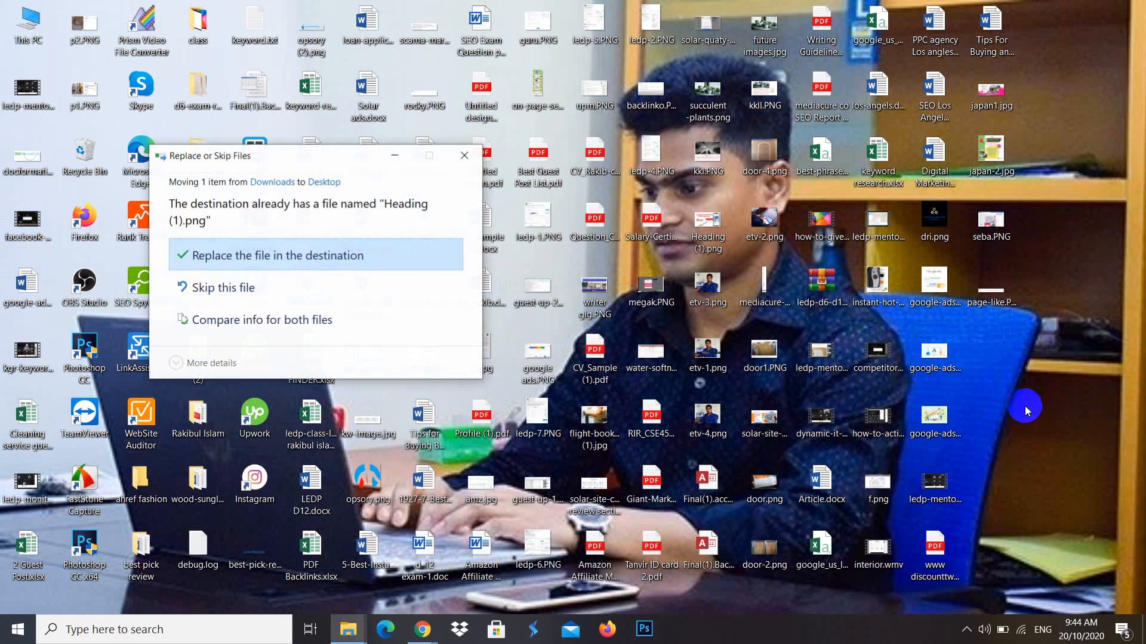
click(239, 256)
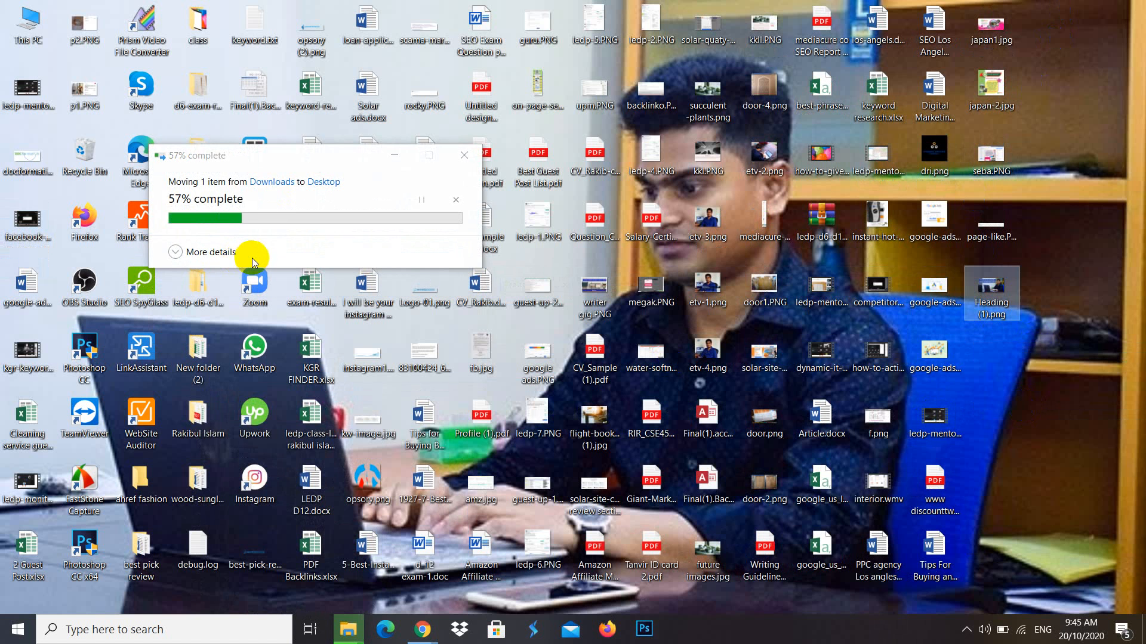
- Rename the moved thumbnail file on the desktop as facebook-page-like-ads.png and return to the Canva design in Chrome
click(993, 314)
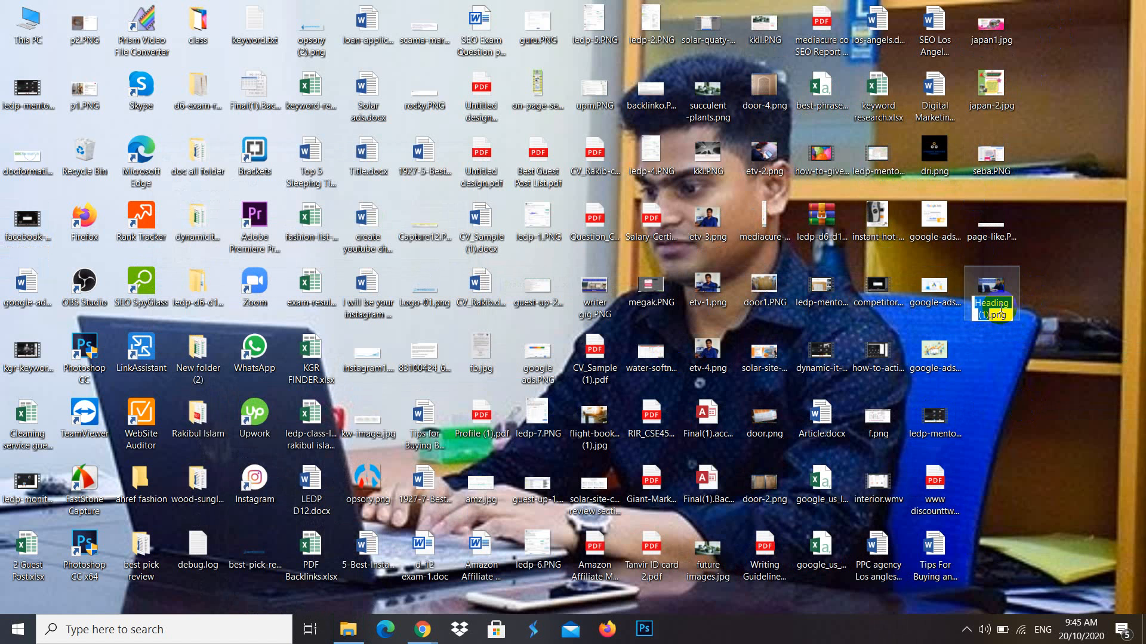
text(f)
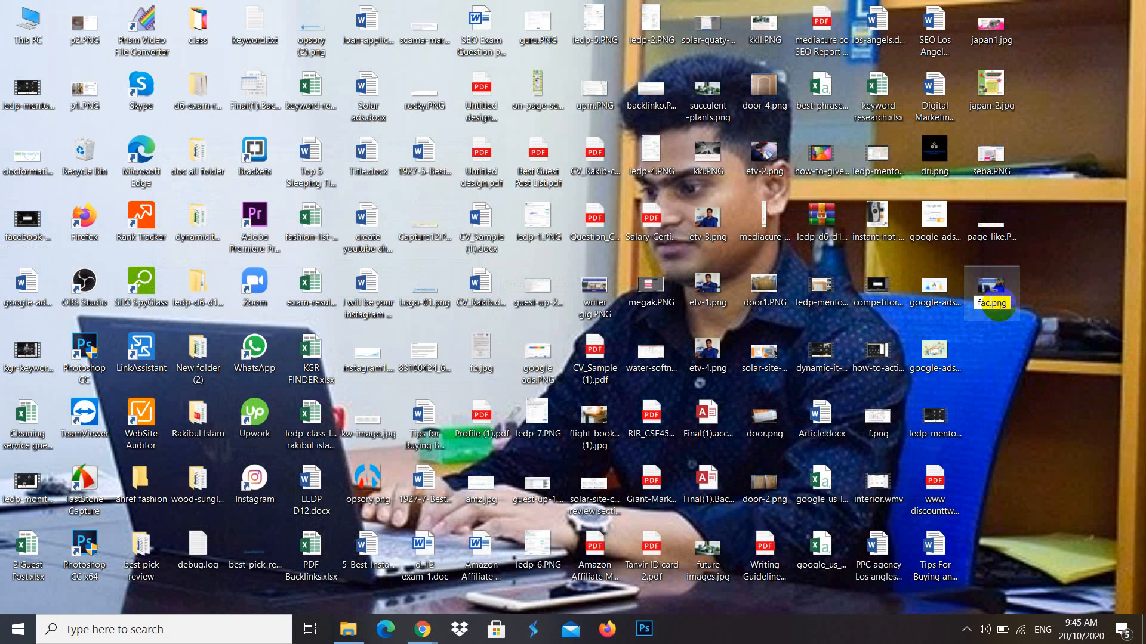
text(acebook-p)
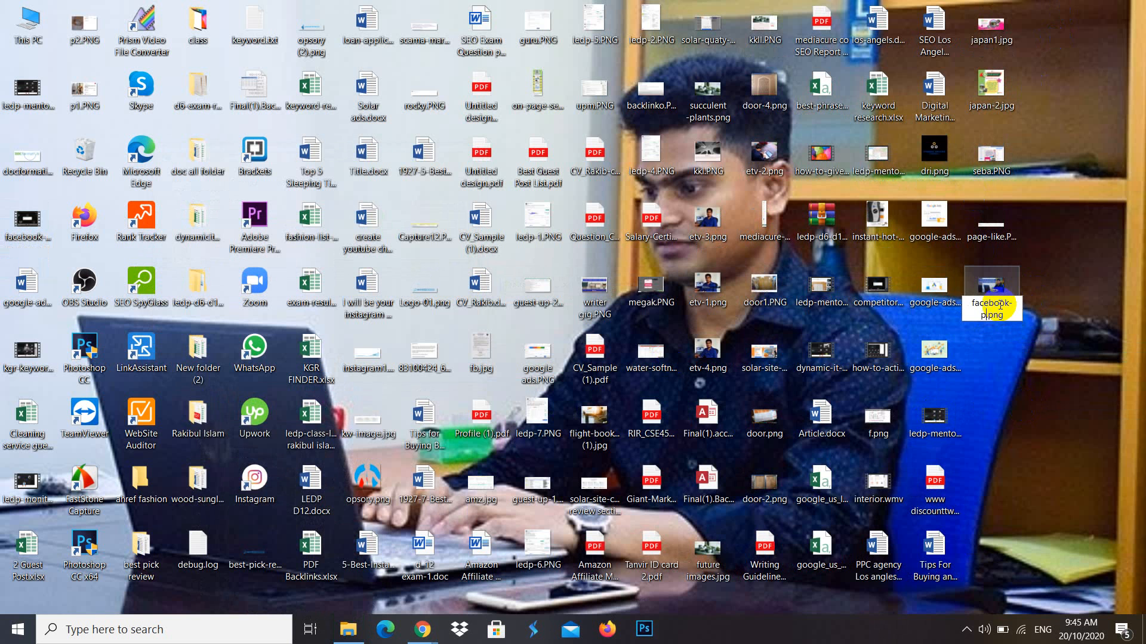
text(age-like-ads)
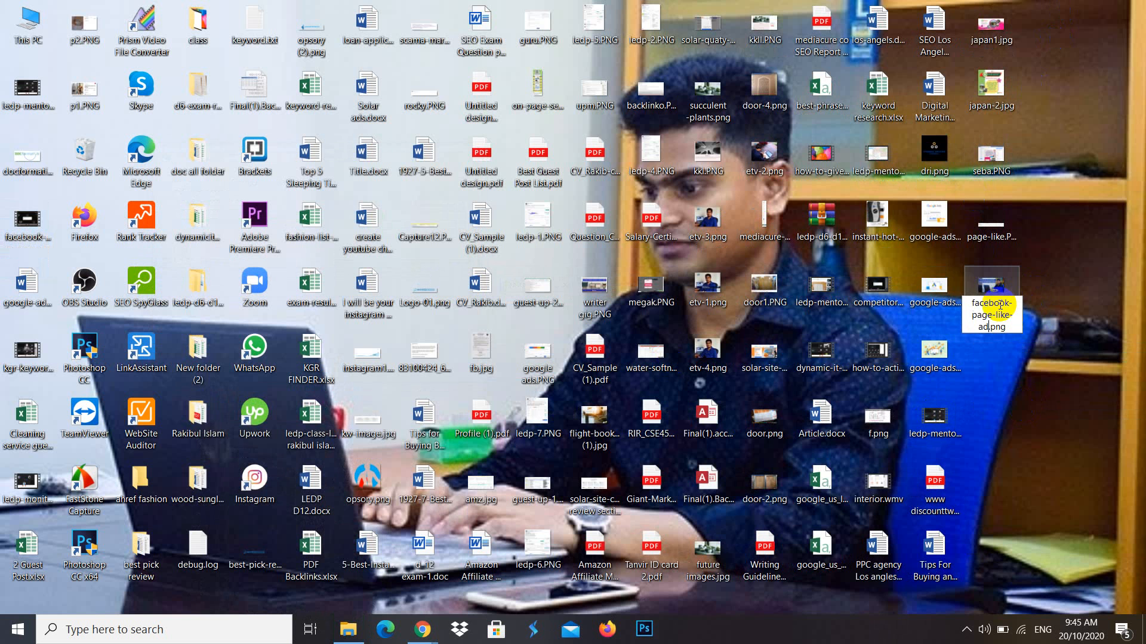
key(Return)
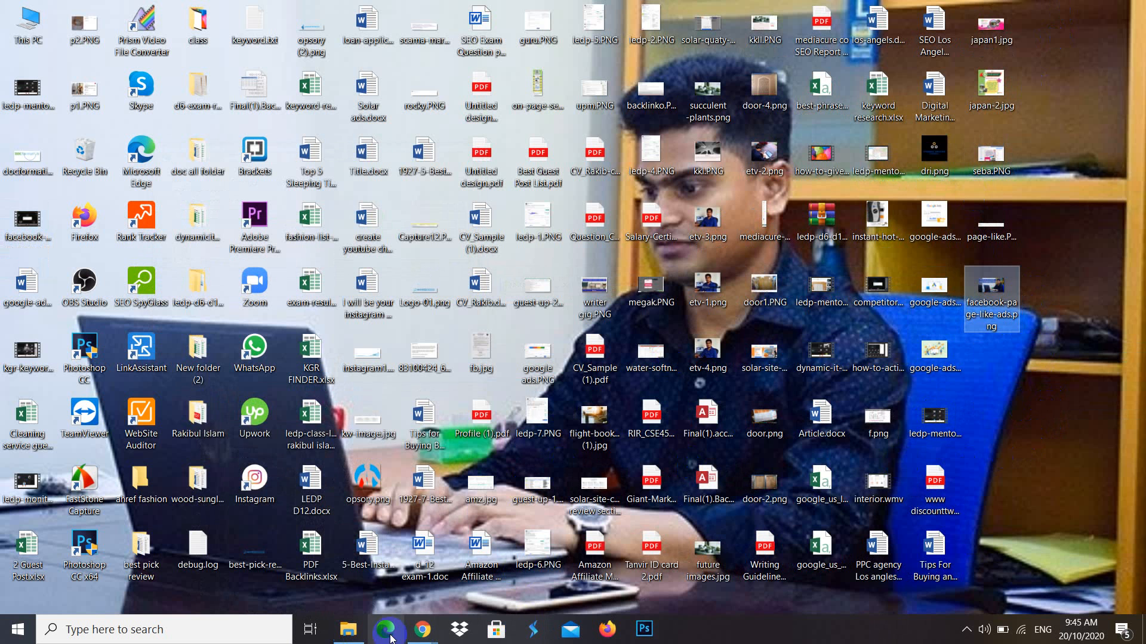
mouse_move(412, 639)
click(260, 567)
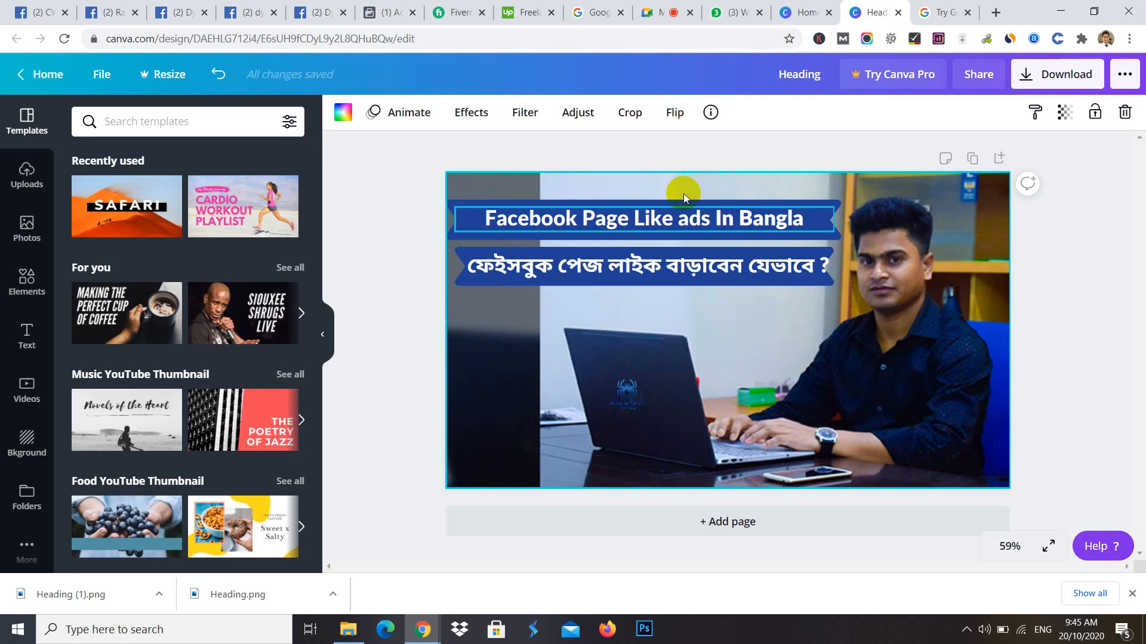
- Open youtube.com in a new browser tab and go to the signed-in account's own channel page
click(990, 13)
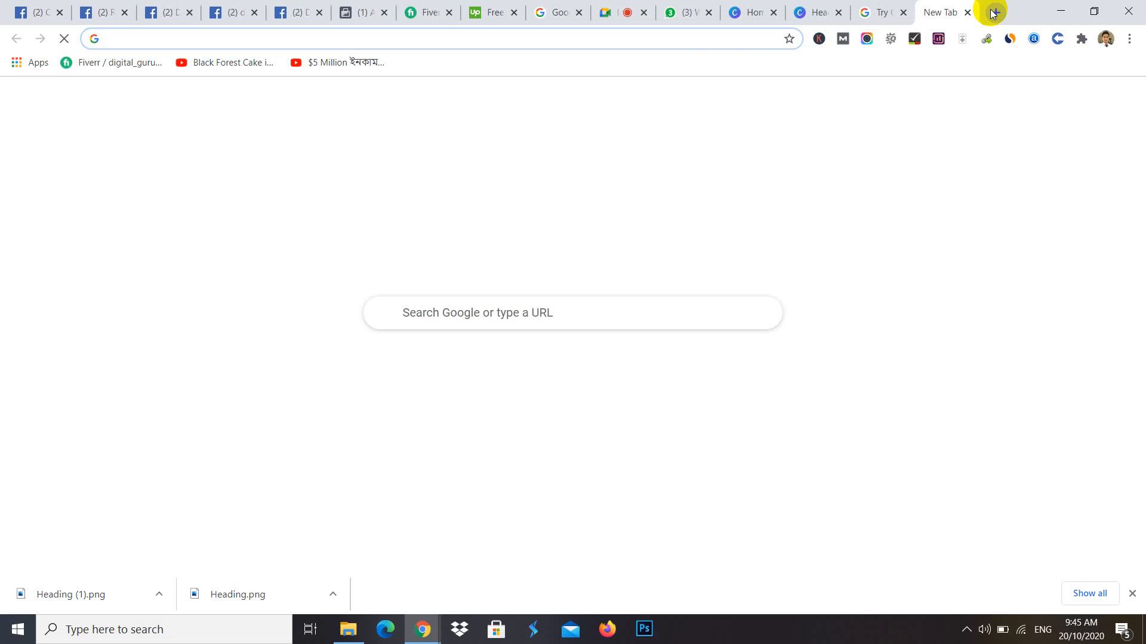
text(youtube.com)
key(Return)
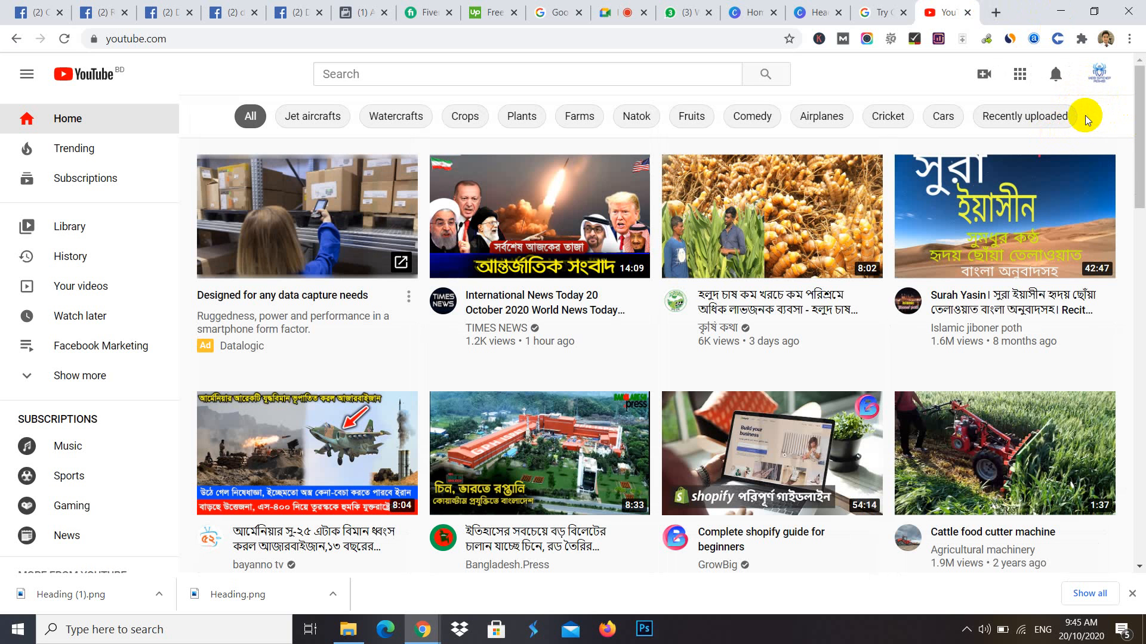
mouse_move(1091, 166)
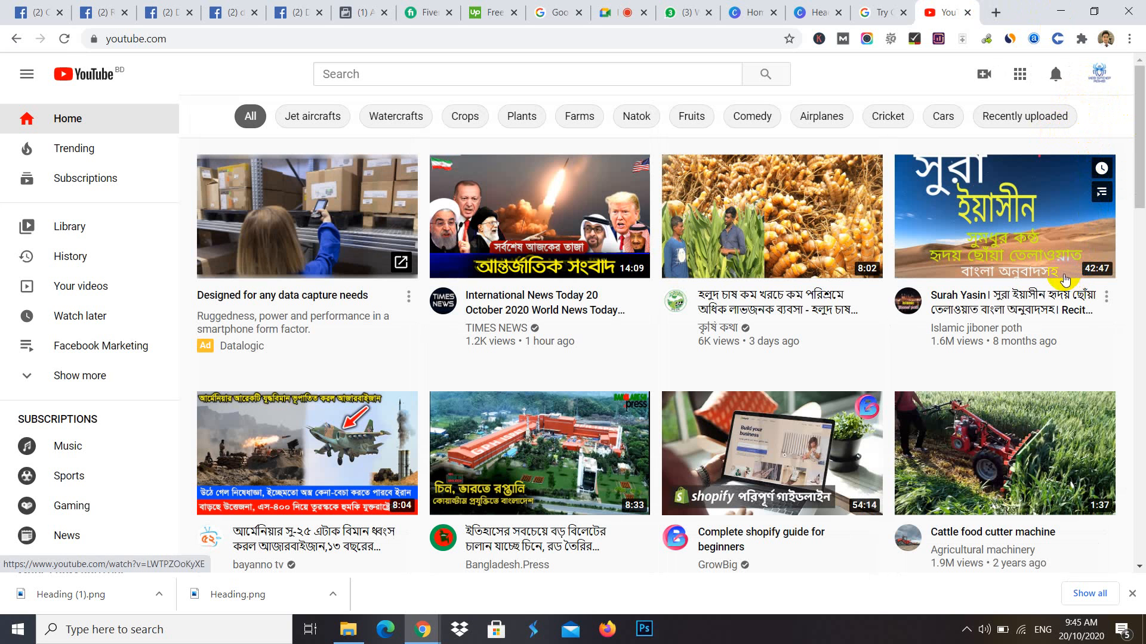
click(1100, 74)
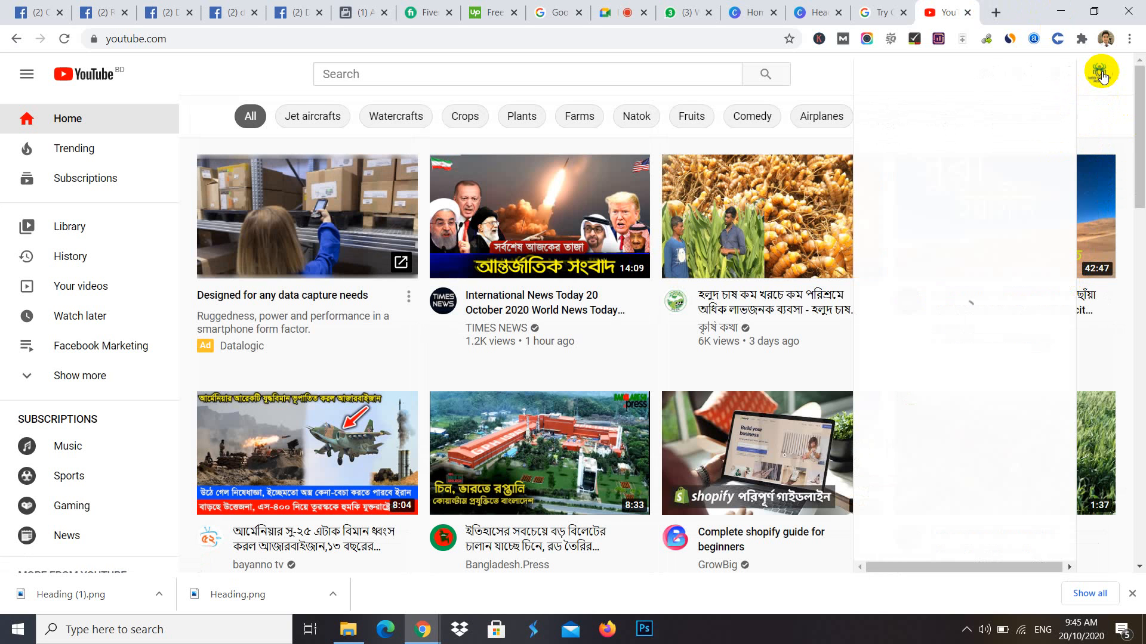
click(935, 140)
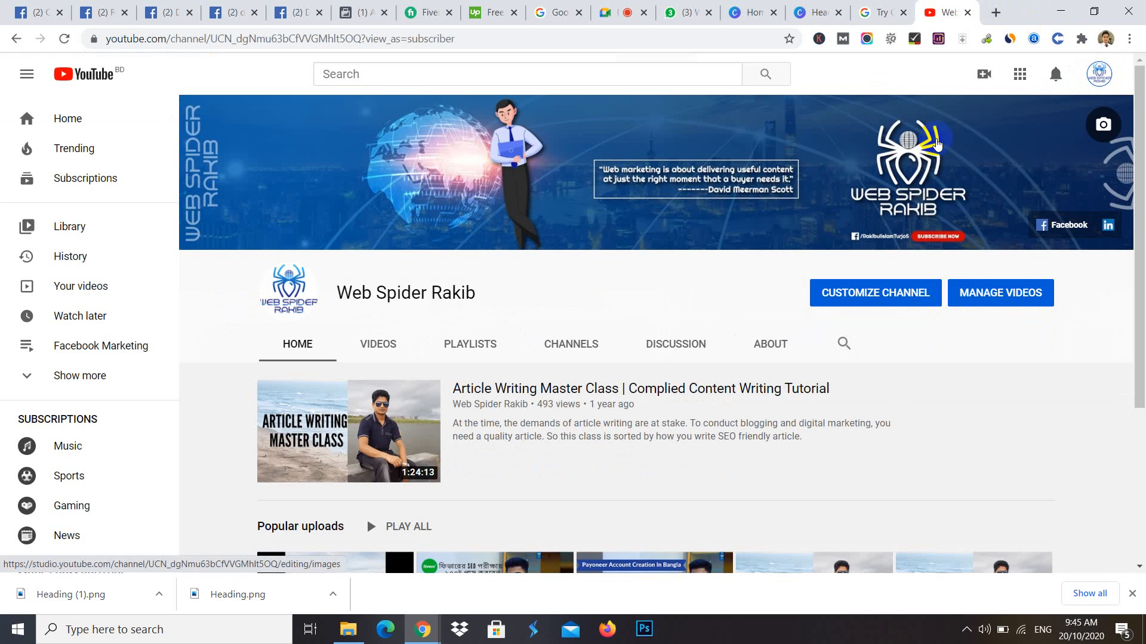
- Start a video upload to the channel with the desktop file facebook-page-like-ads-ledp36-class-16.wmv
click(984, 74)
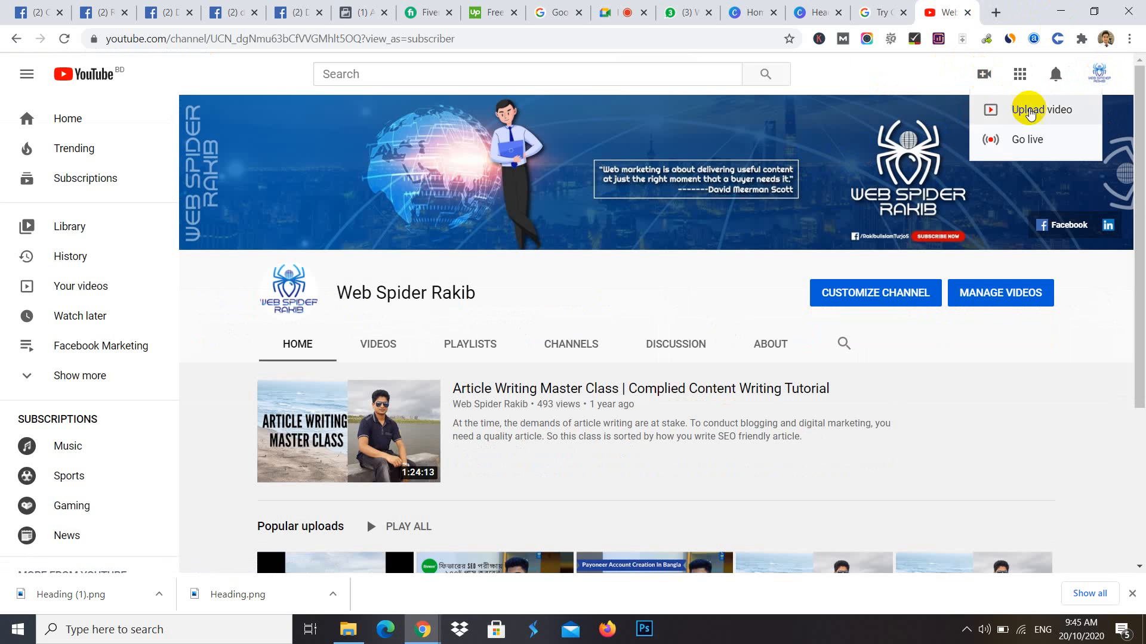
click(1029, 111)
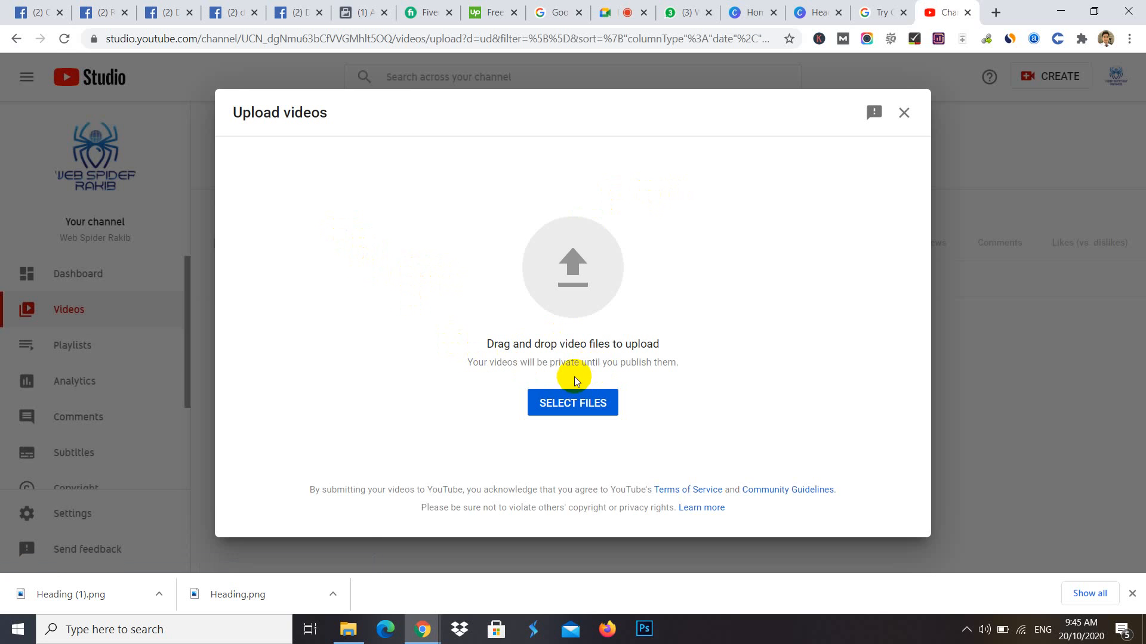
click(573, 402)
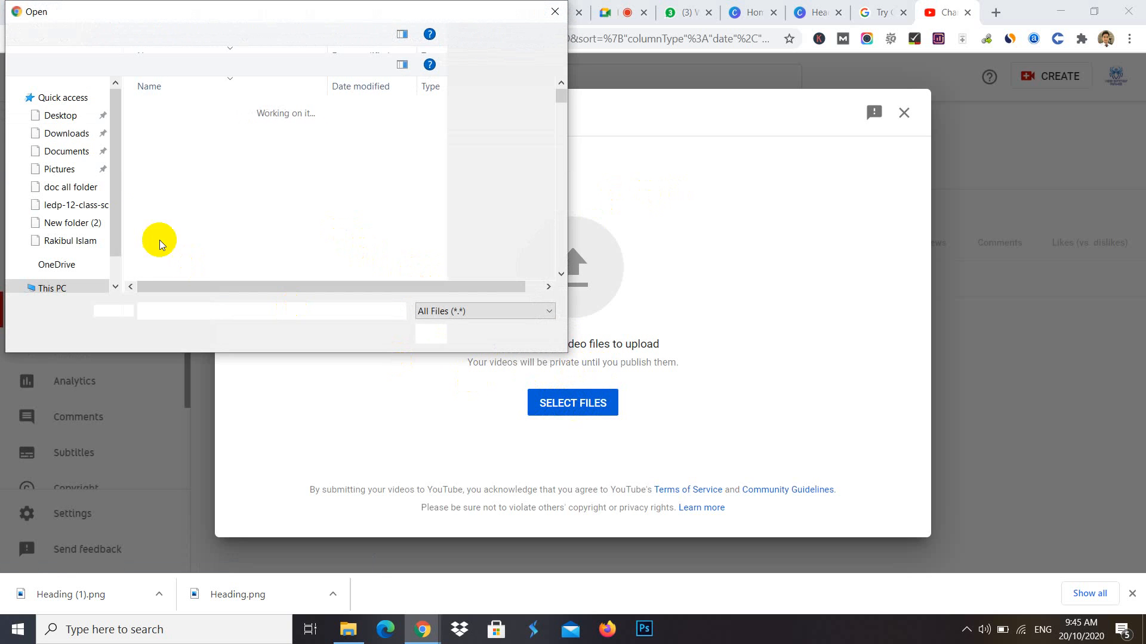
click(174, 309)
text(face)
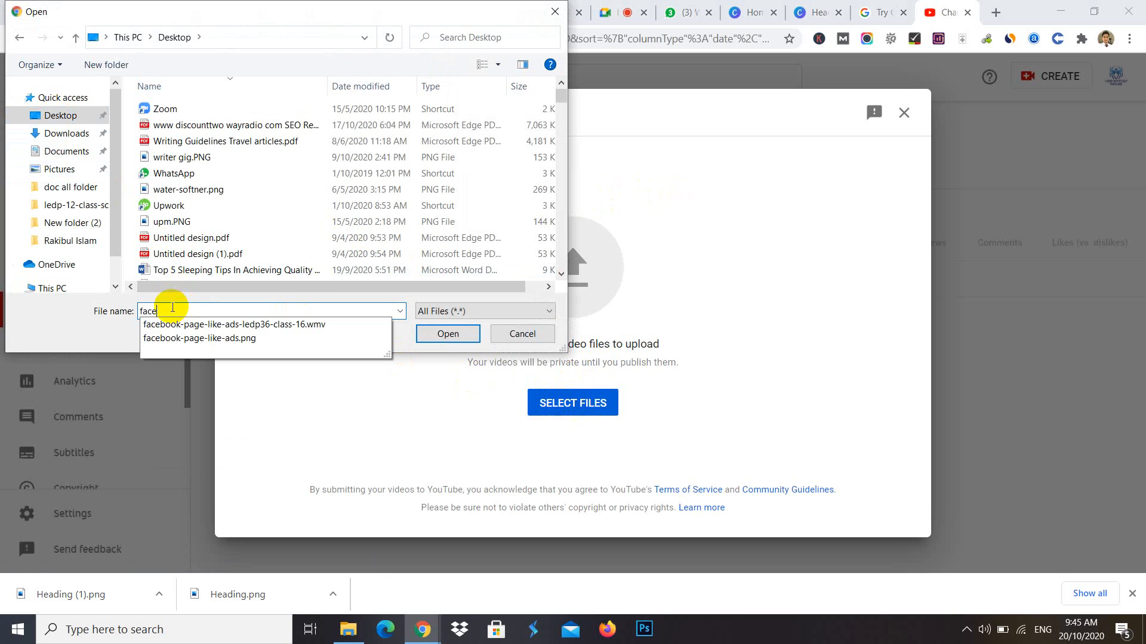
click(227, 326)
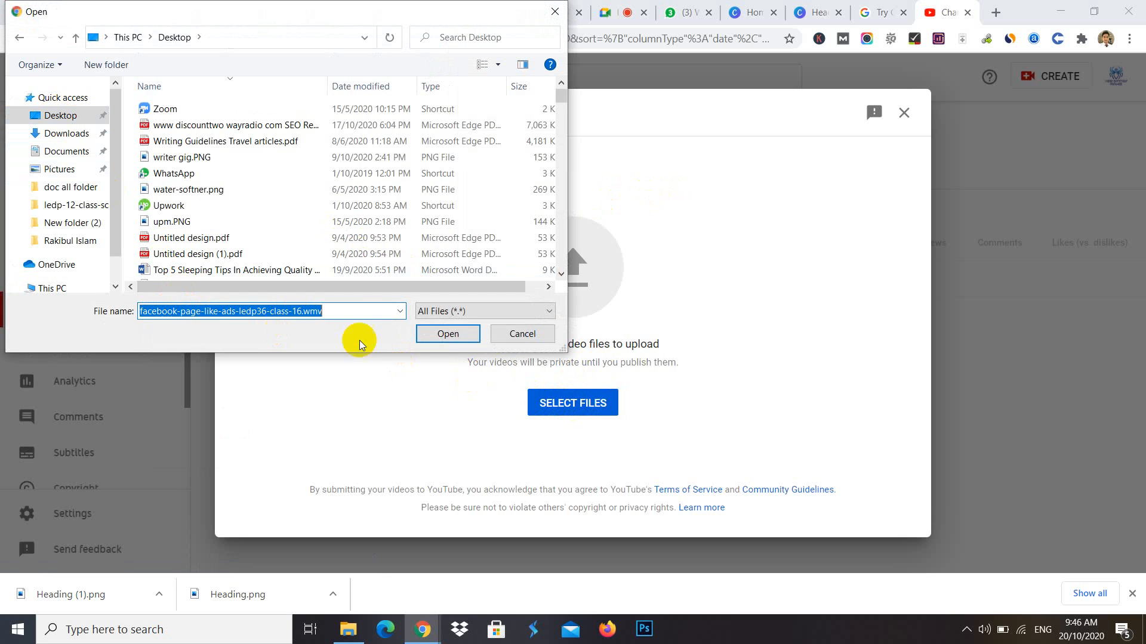
click(448, 333)
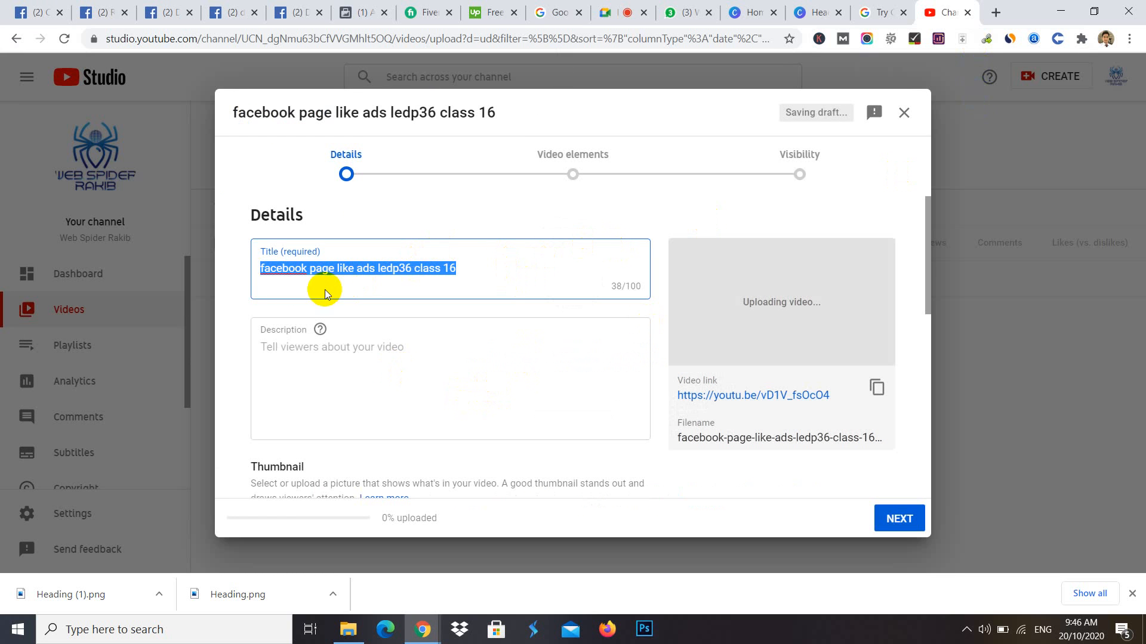
- Capitalize the first letter of the video title so it starts with "Facebook", and activate the empty description
click(263, 269)
key(BackSpace)
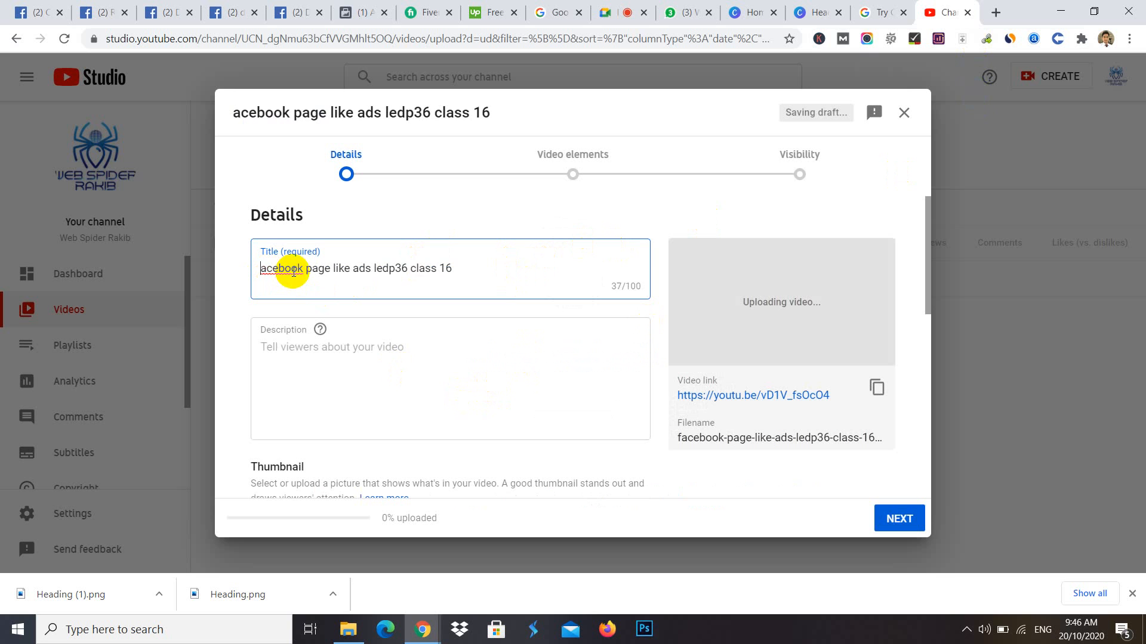
text(F)
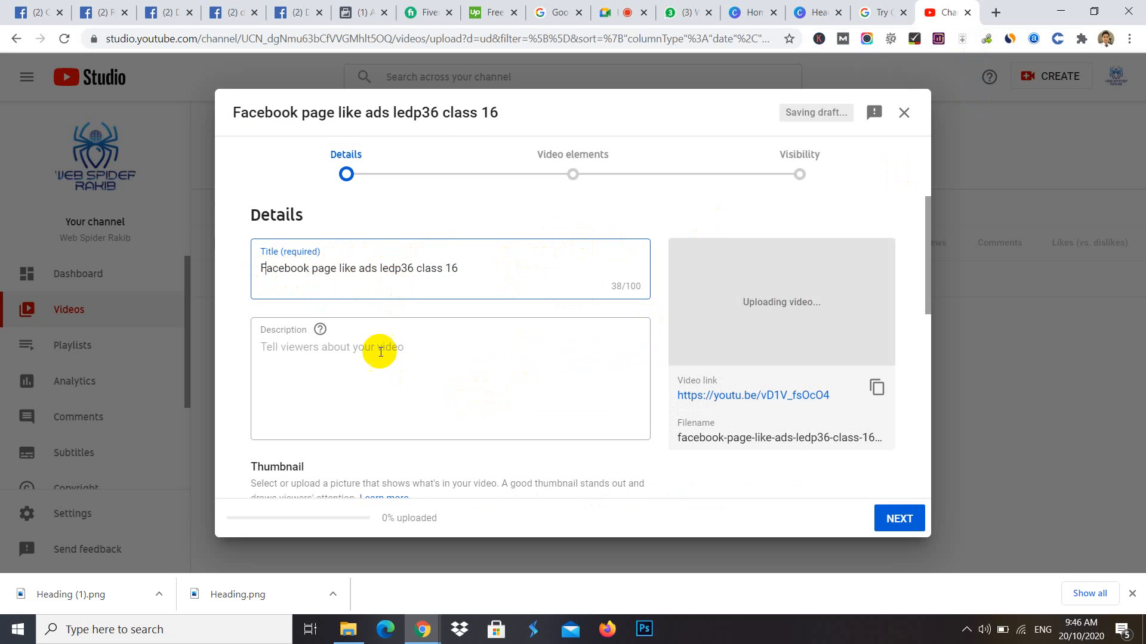
click(366, 368)
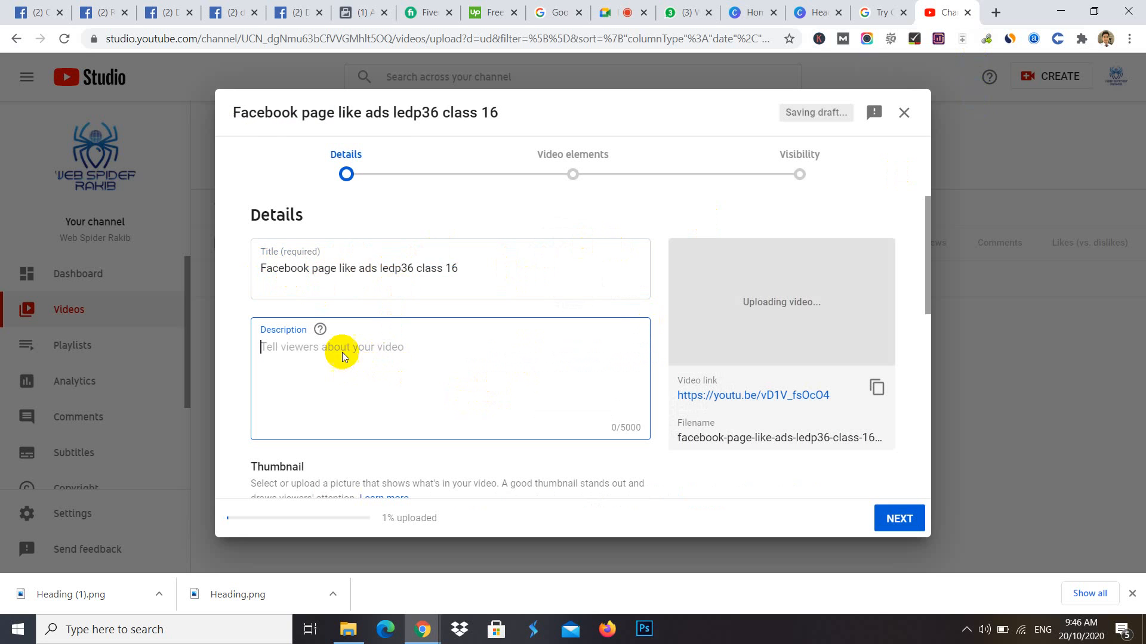
- Open the YouTube home page in another browser tab beside the upload
click(995, 14)
text(youtube.com)
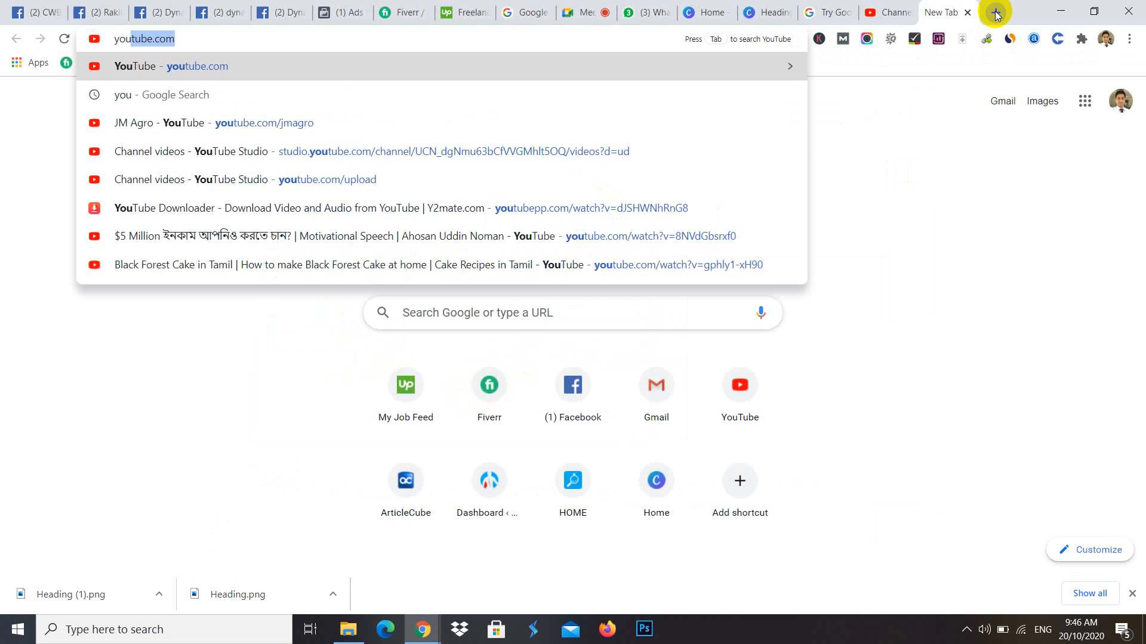
key(Return)
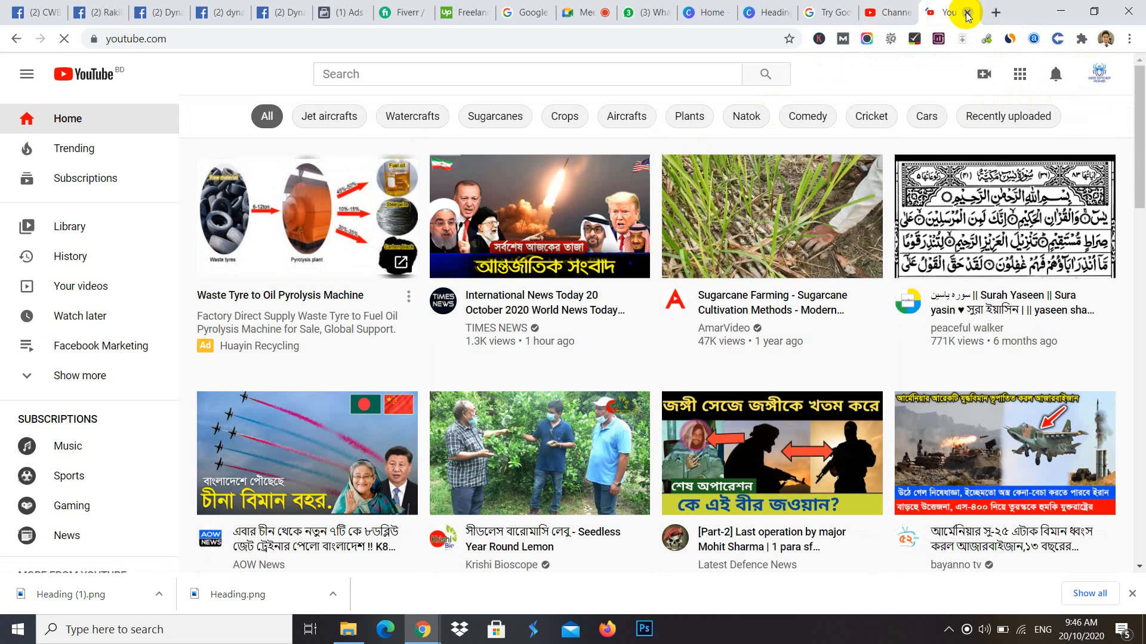
- Return to the video upload and add facebook-page-like-ads.png from the desktop as its custom thumbnail
click(886, 10)
scroll(440, 356, down, 3)
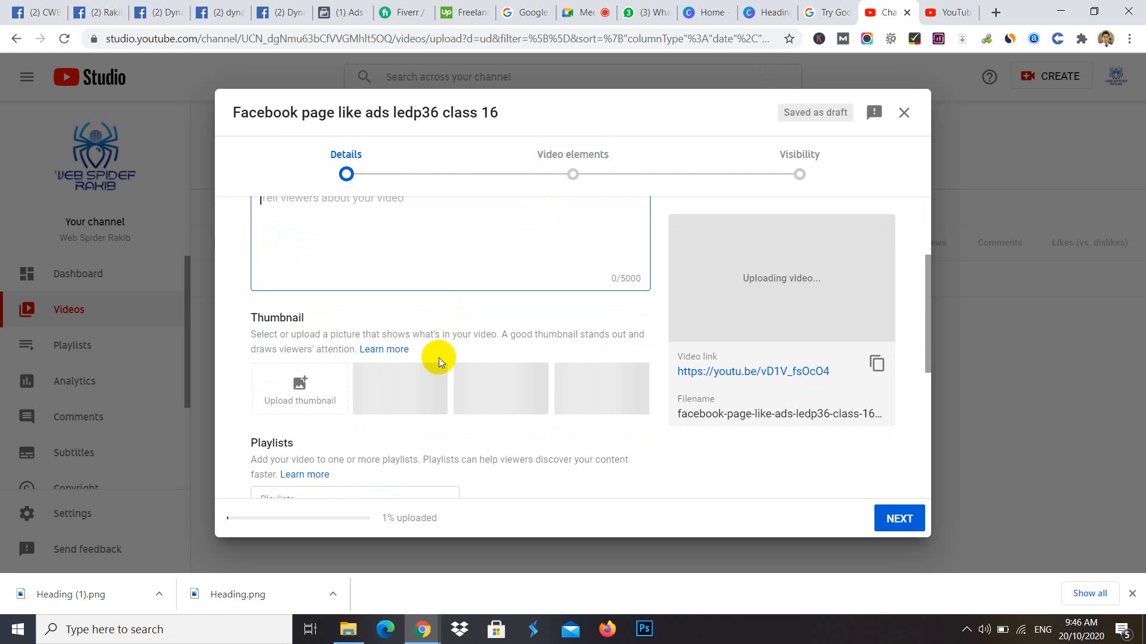
click(308, 388)
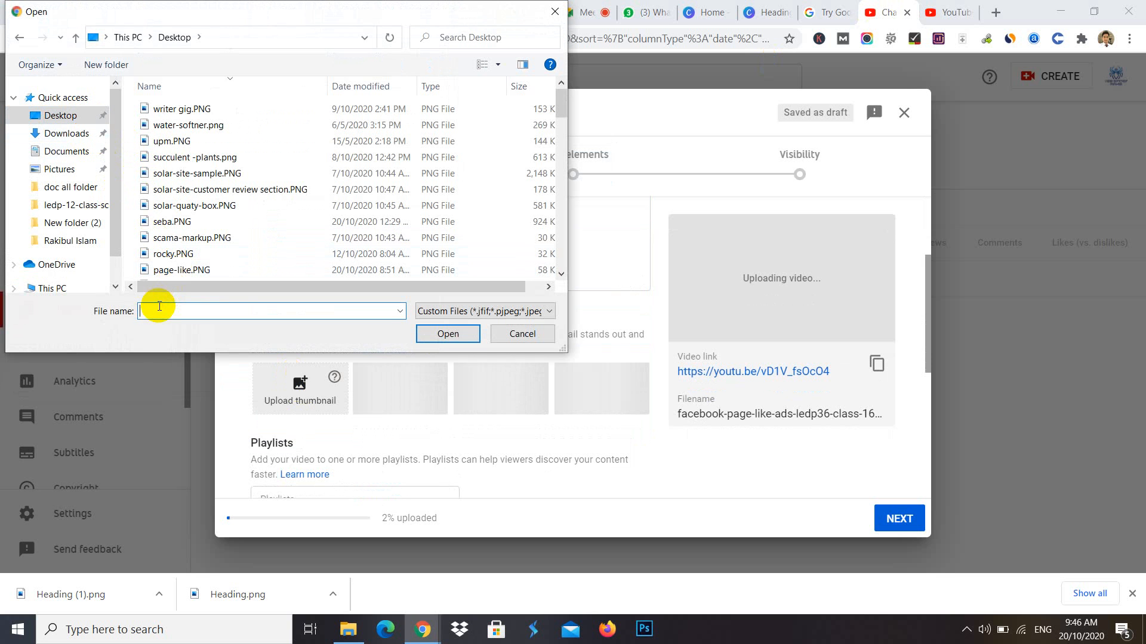
text(fa)
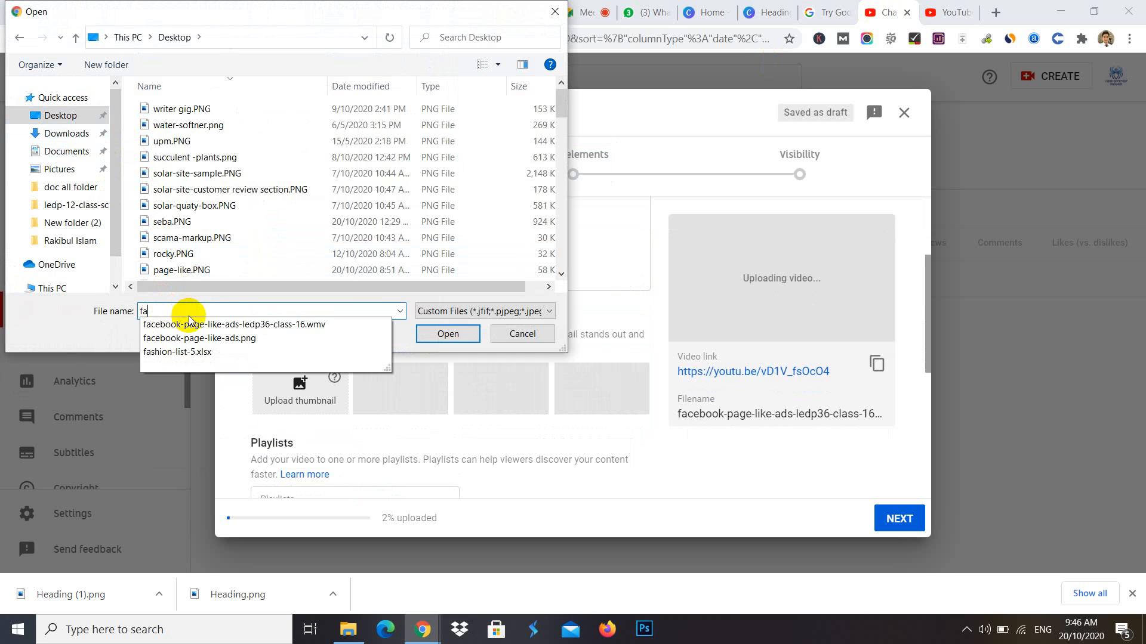
click(235, 338)
click(435, 335)
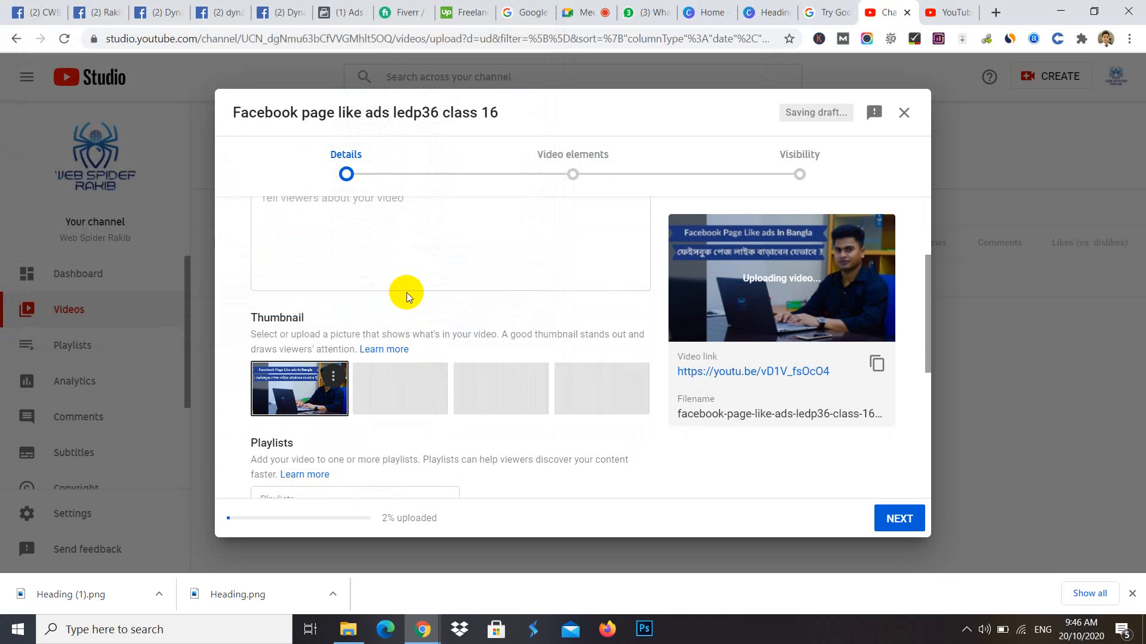
- Capitalize the words Page, Like and Ads in the video title so it starts "Facebook Page Like Ads"
scroll(408, 290, up, 3)
click(392, 360)
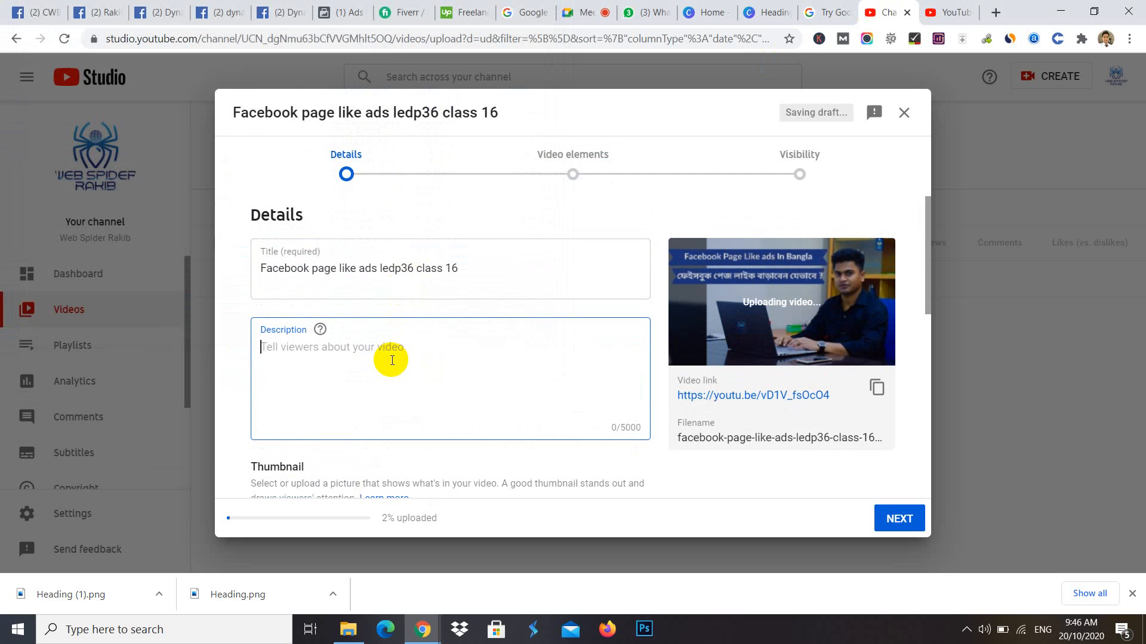
click(319, 269)
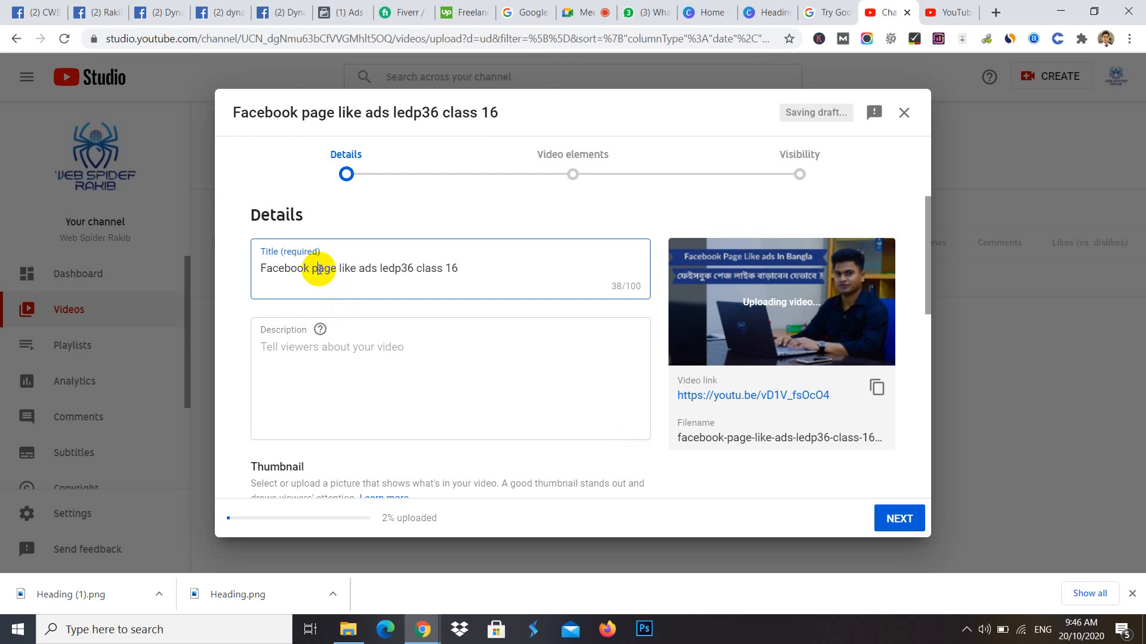
key(BackSpace)
text(P)
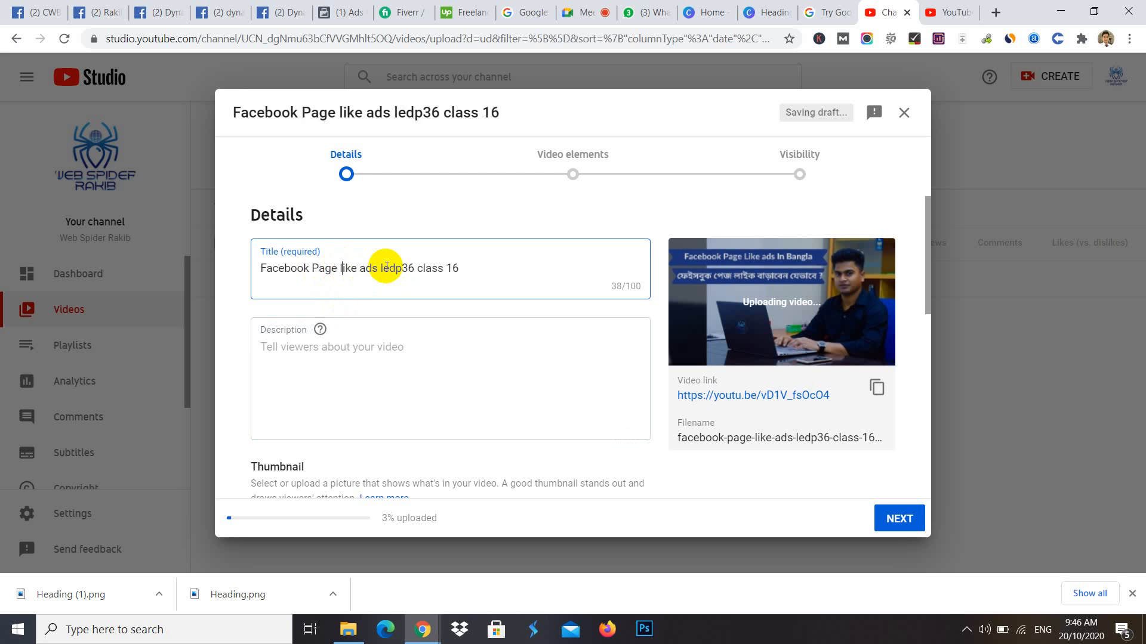
key(Delete)
text(L)
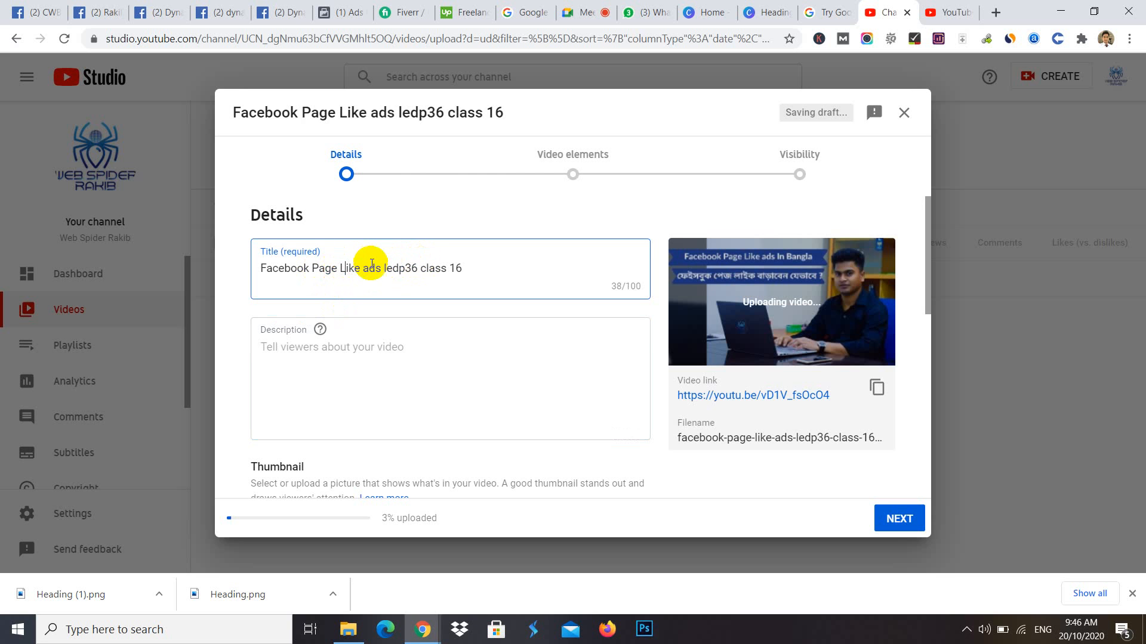
click(370, 269)
key(BackSpace)
text(Ads)
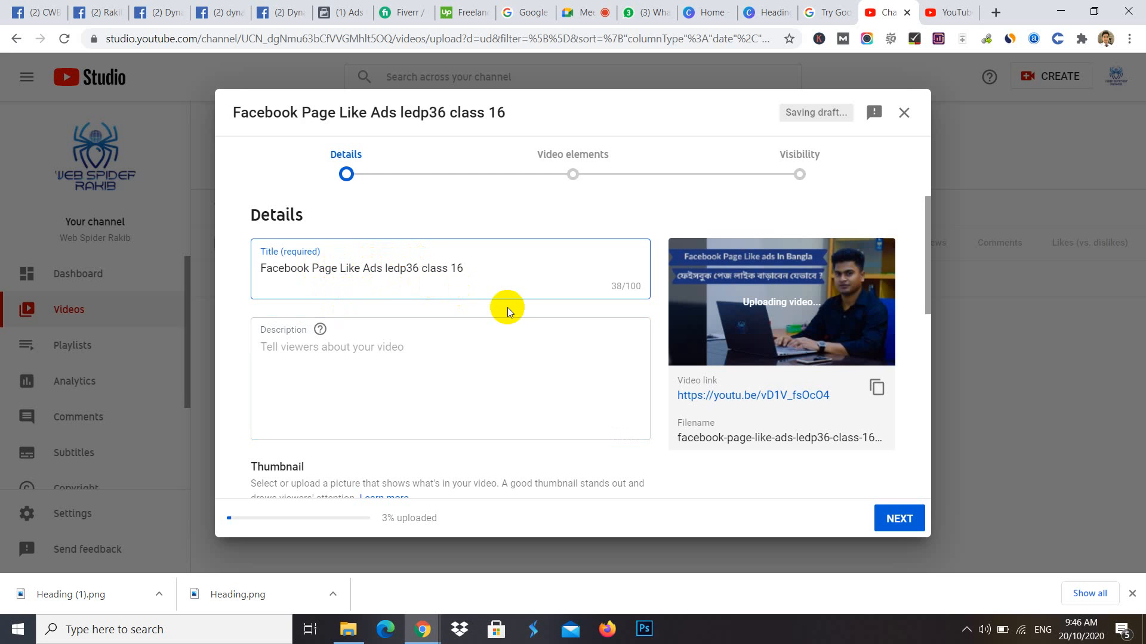
- Insert "Bangla Tutorial 2020-2021" after "Facebook Page Like Ads" in the video title
text( Ban)
text(gla T)
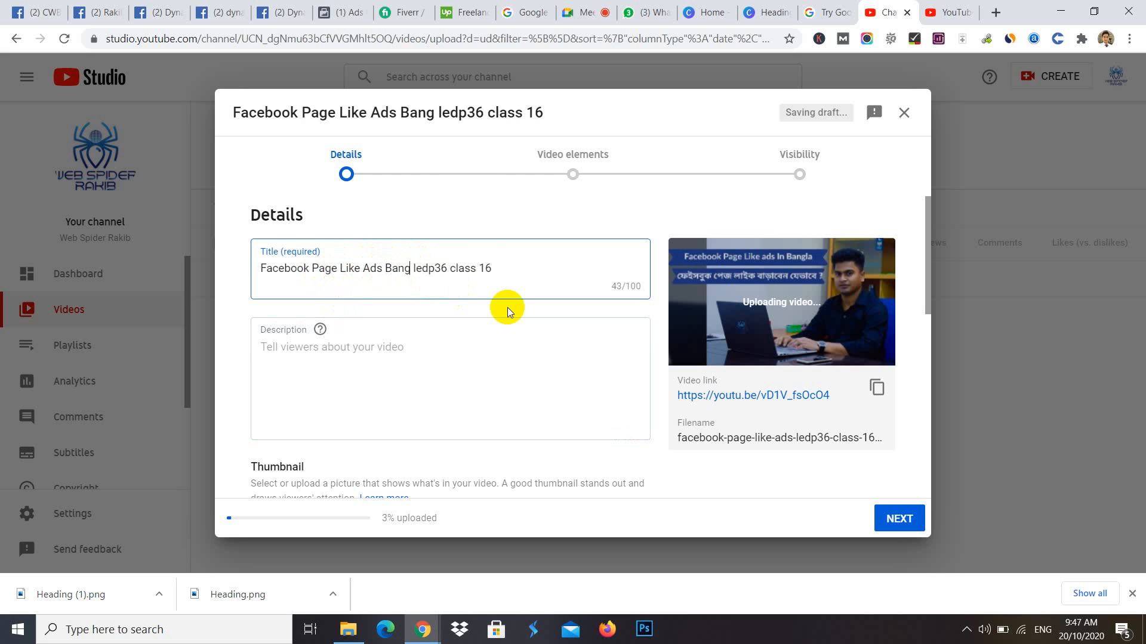
text(utorial)
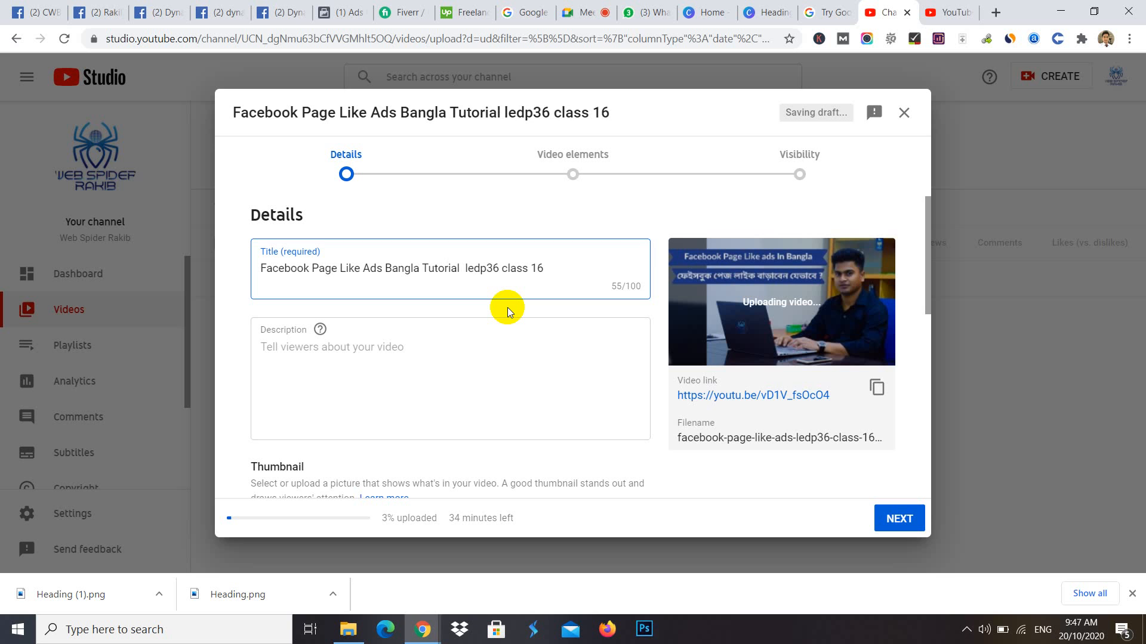
text( 2020)
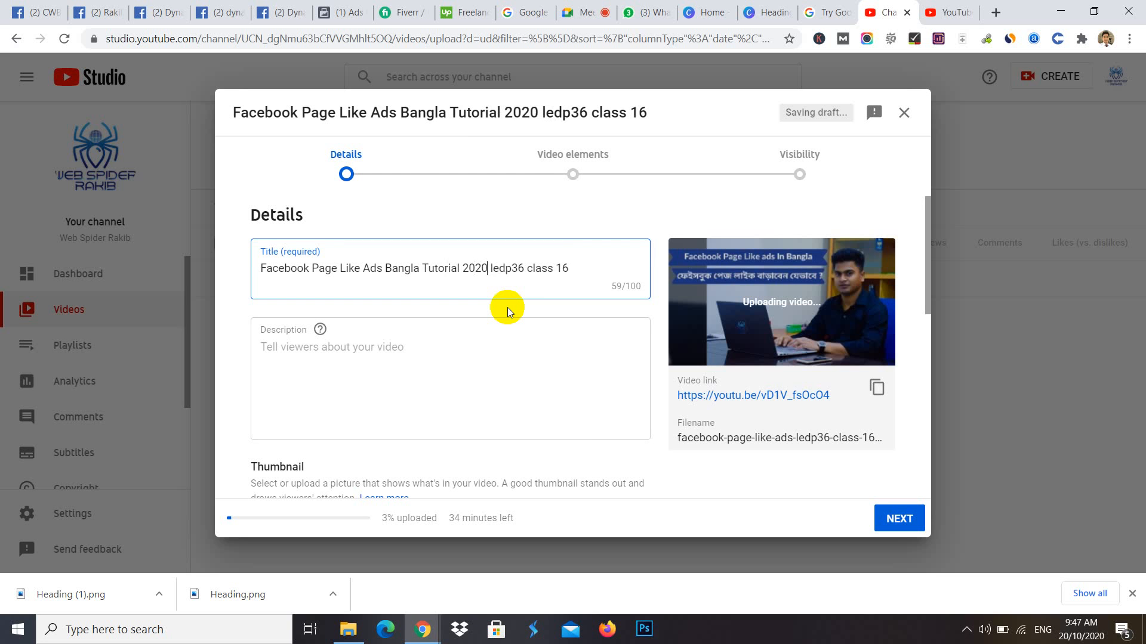
text(-20)
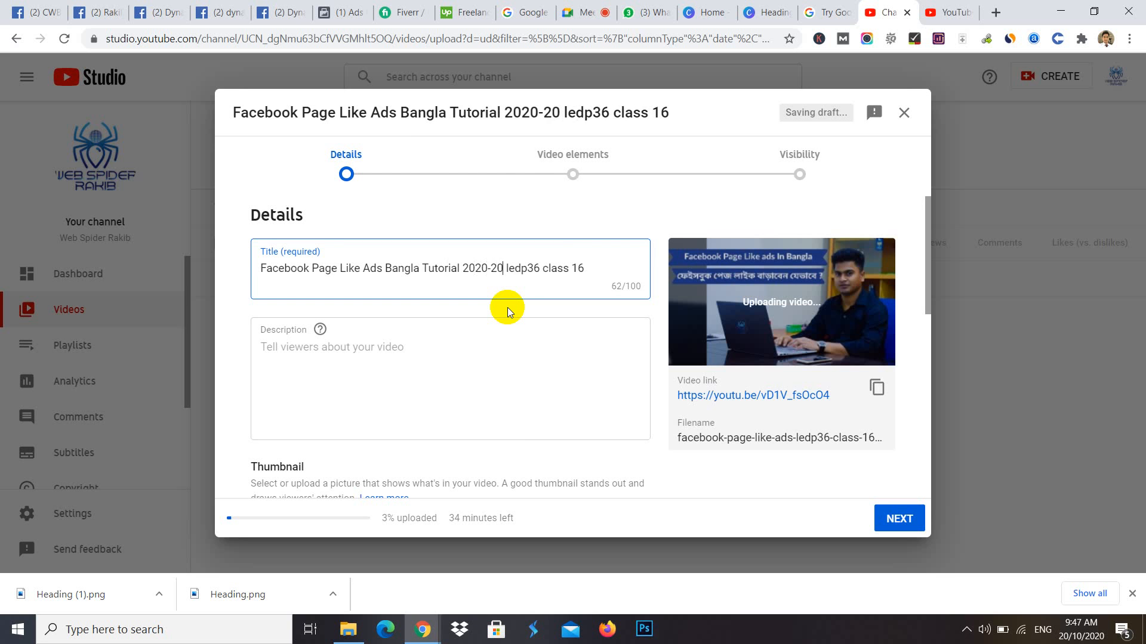
text(21)
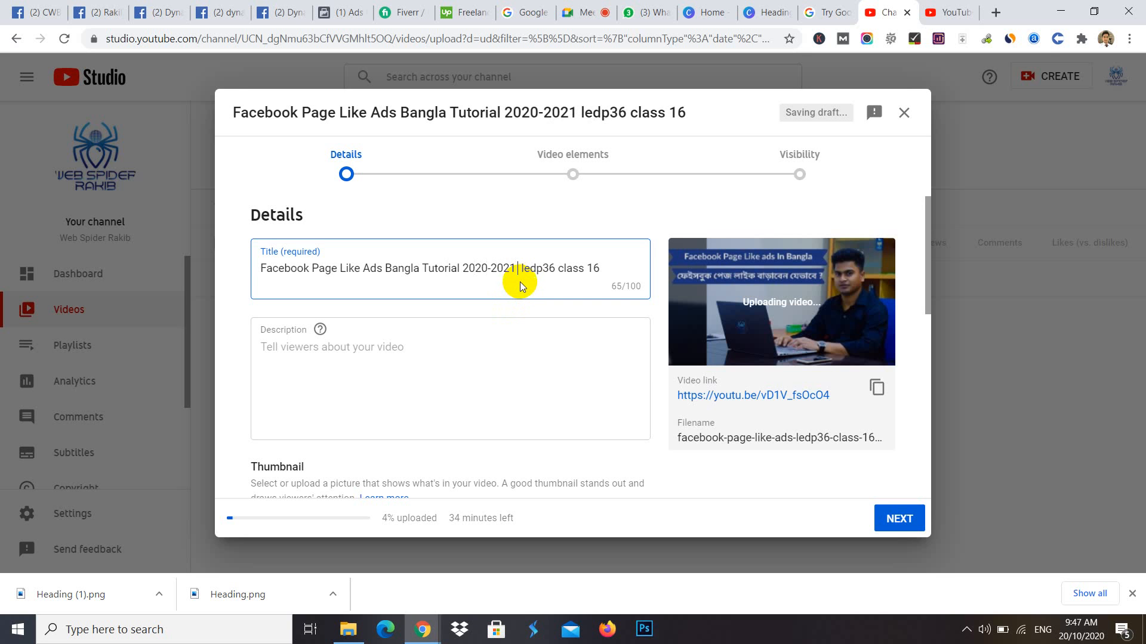
- Open a parenthesis after "2020-2021" in the video title and rewrite the text following it as "LEDP-36 class-16"
text( ()
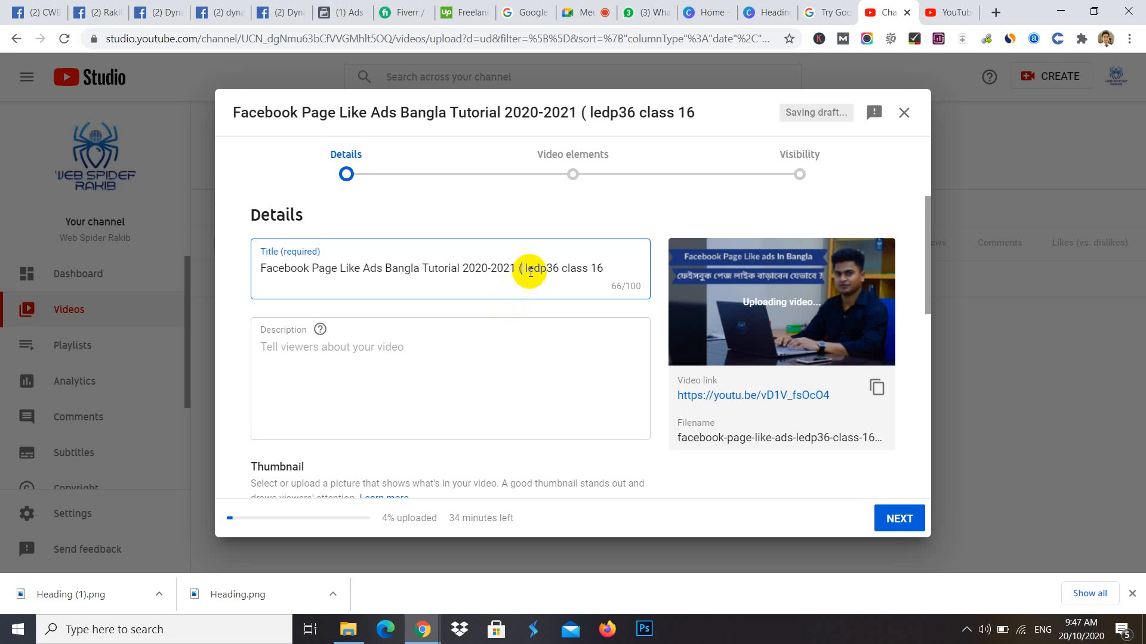
double_click(544, 274)
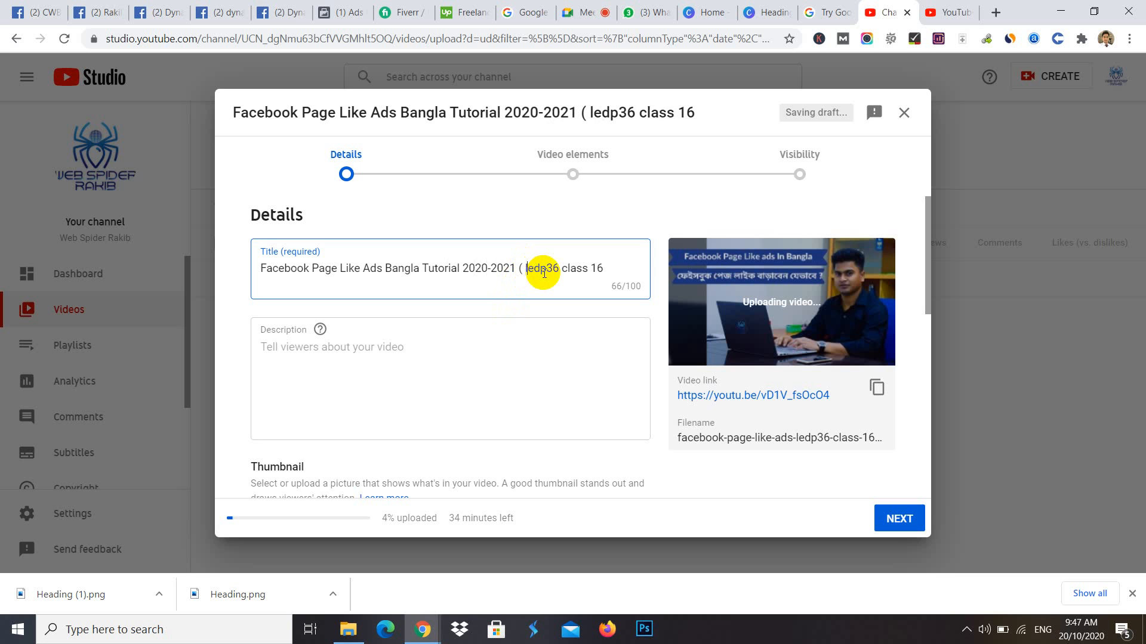
key(Delete)
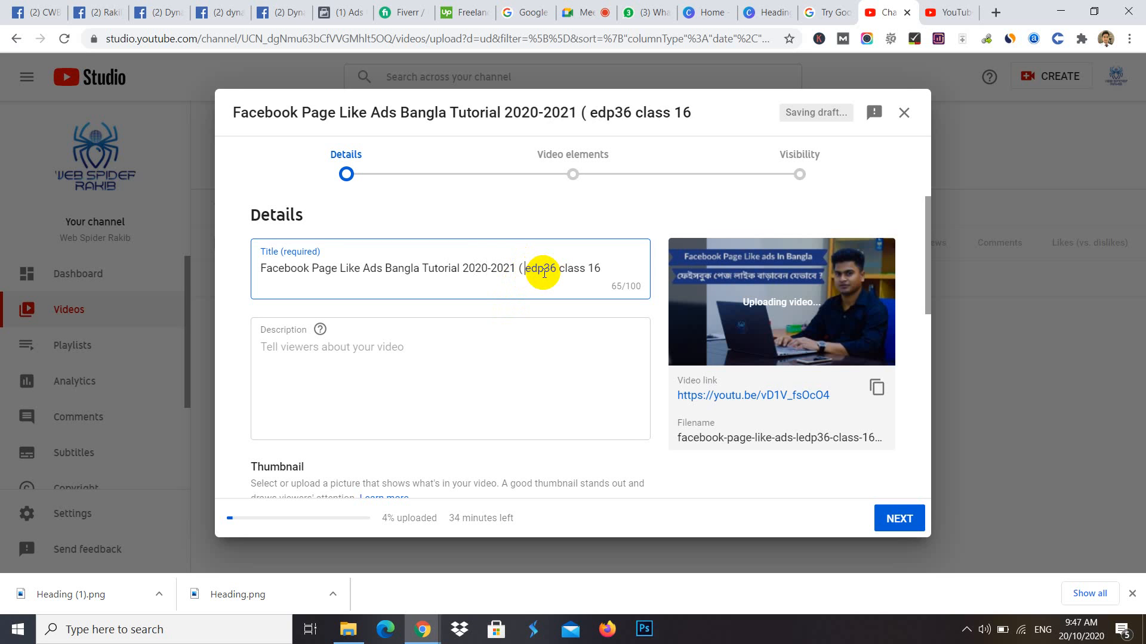
text(L)
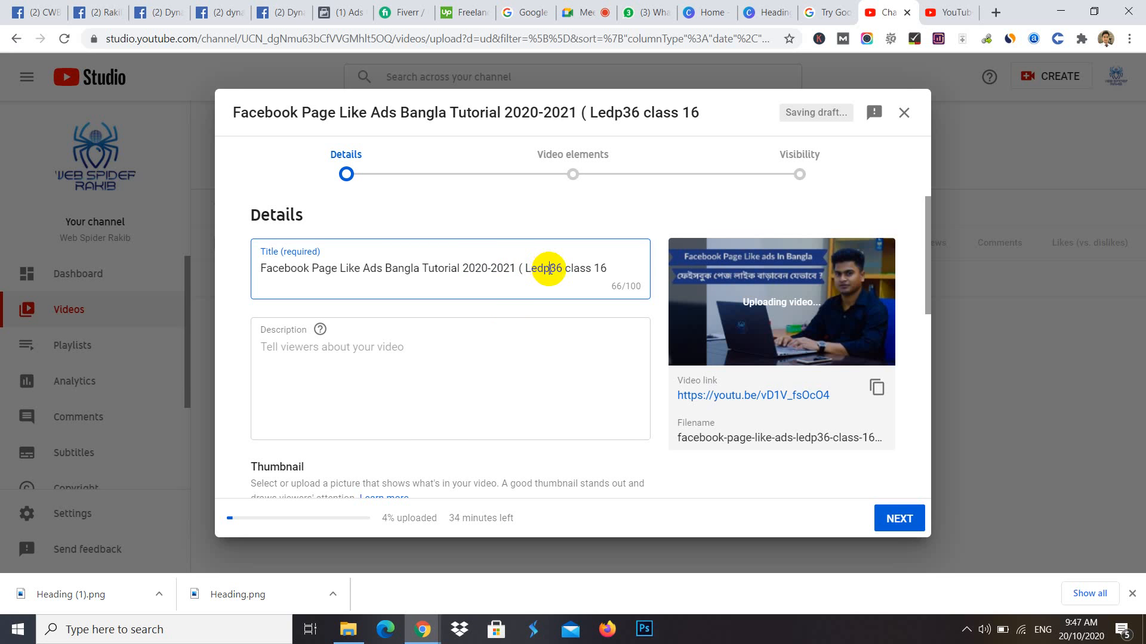
key(BackSpace)
key(BackSpace)
key(BackSpace)
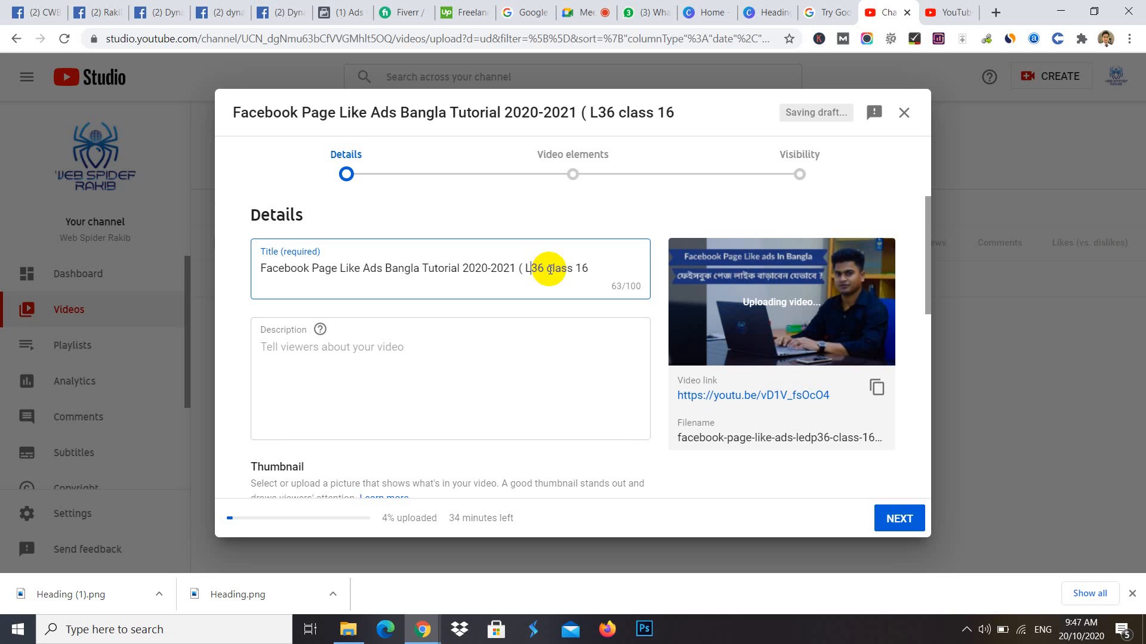
text(EDP)
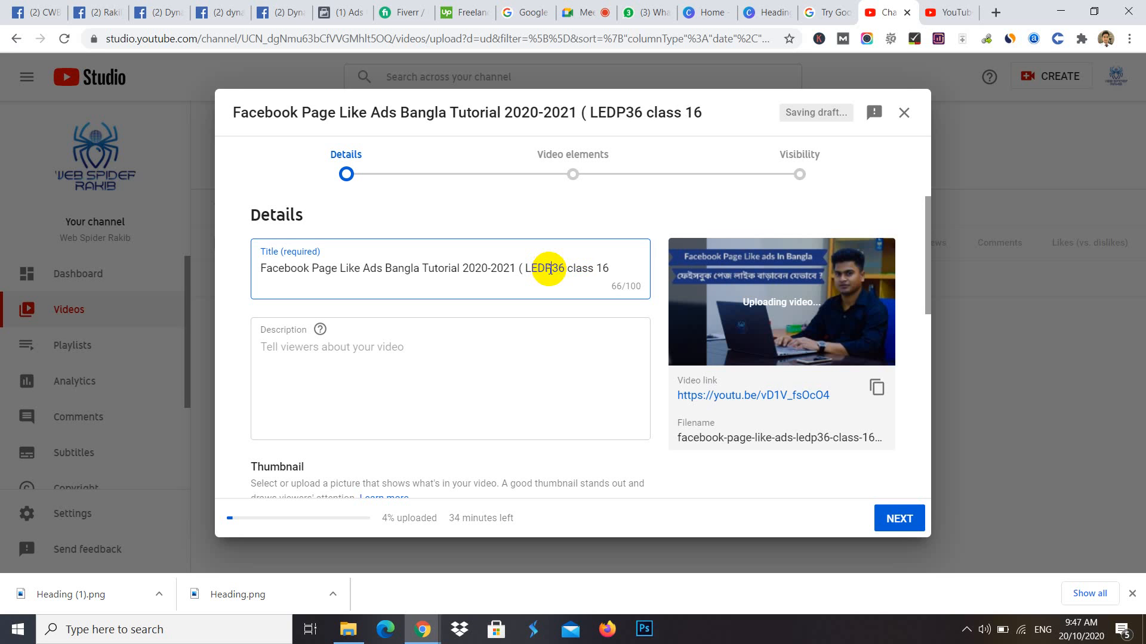
text(-)
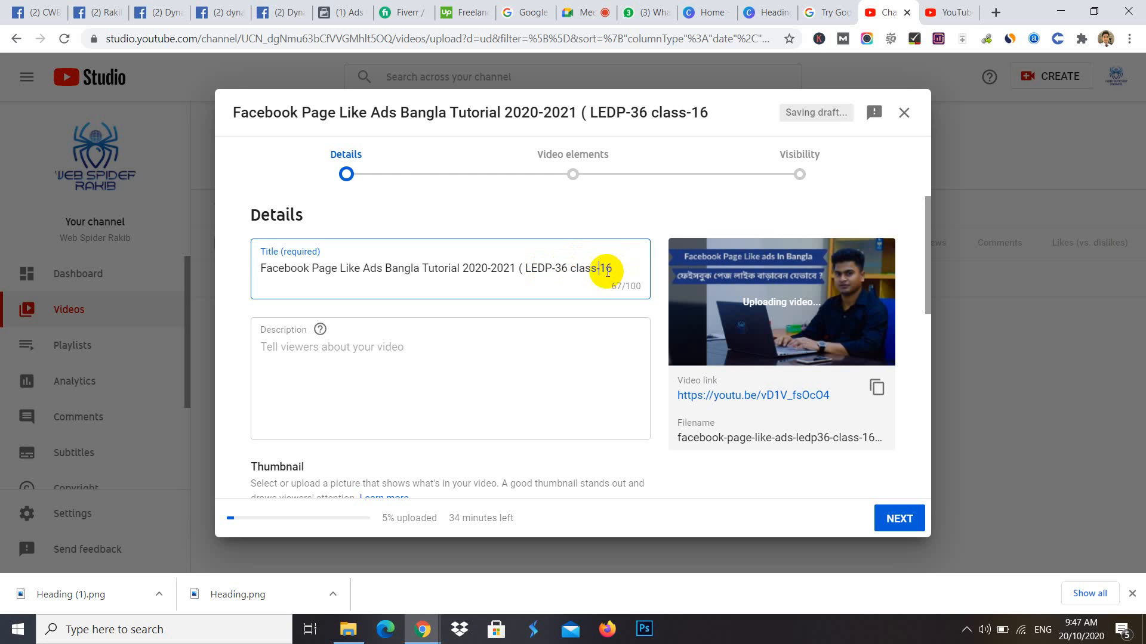
- Capitalize "Class", add a comma after "LEDP-36" and close the parenthesis so the title ends "( LEDP-36, Class-16)"
click(572, 269)
key(BackSpace)
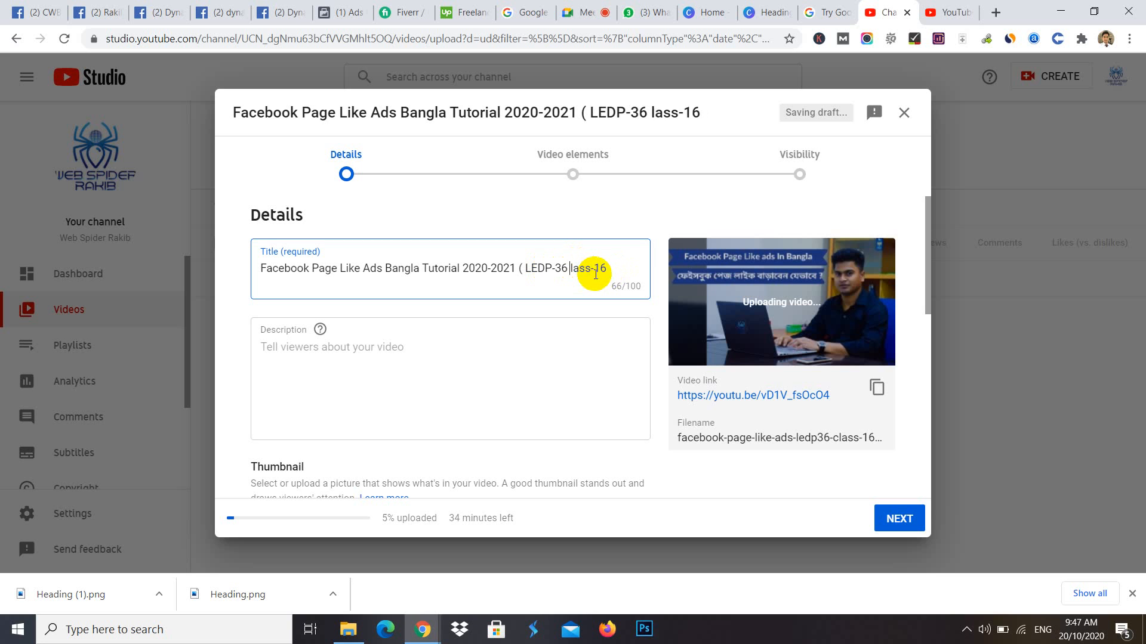
text(C)
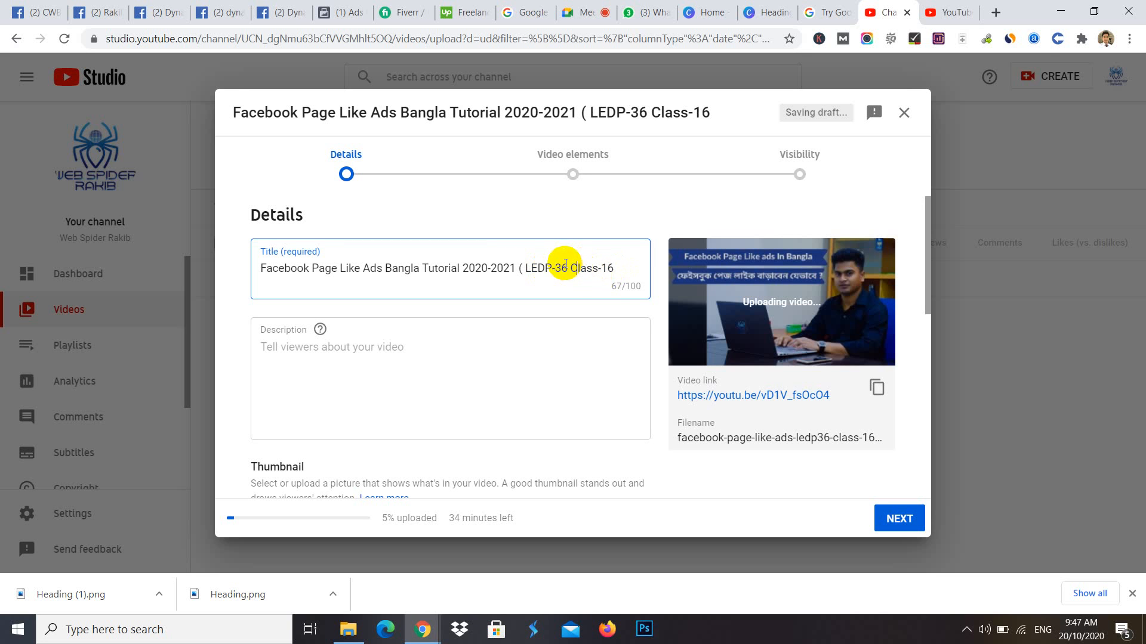
click(570, 268)
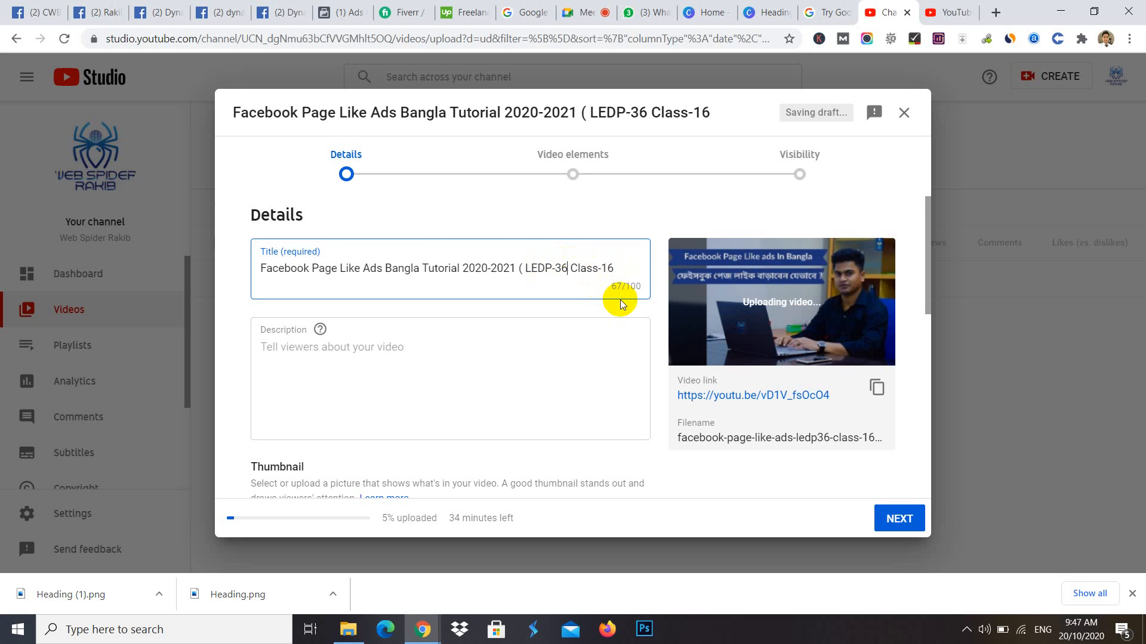
text(,)
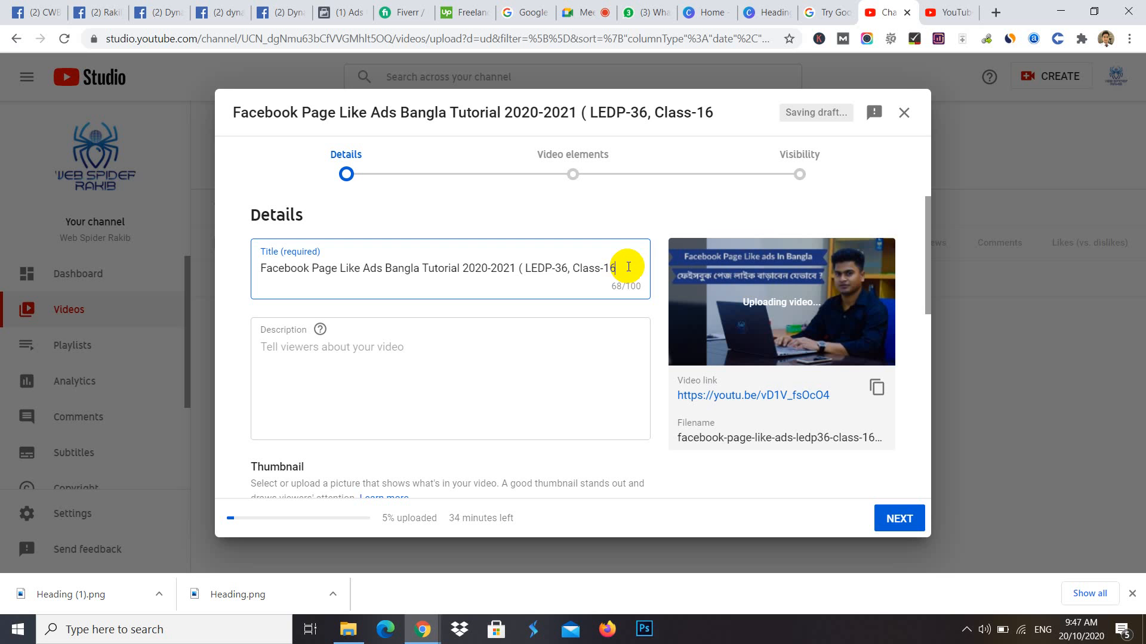
click(493, 356)
- Go to the channel's uploaded videos on YouTube and open "Facebook Marketing Engagement Ads, ledp-batch-36-class-15" in a separate browser tab
click(948, 12)
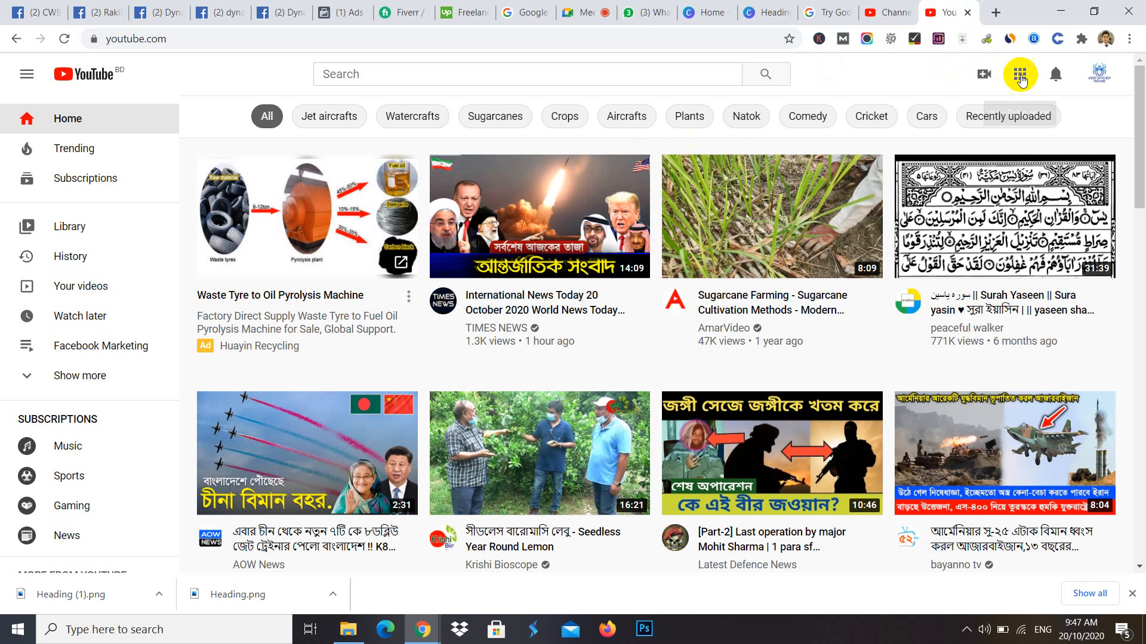
click(1099, 73)
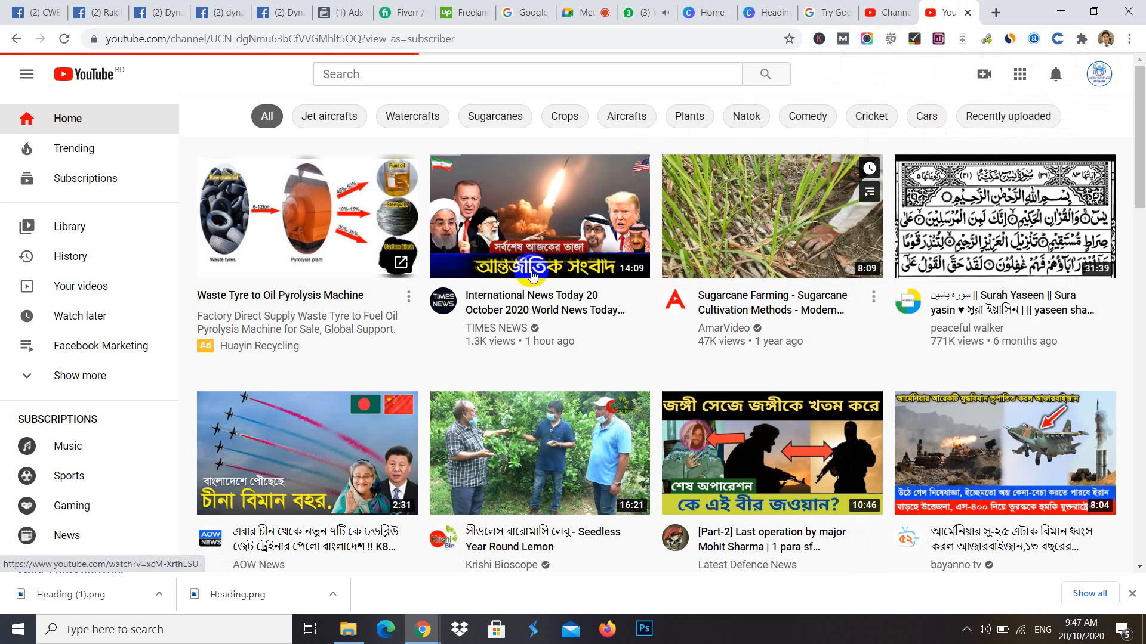
scroll(461, 430, down, 5)
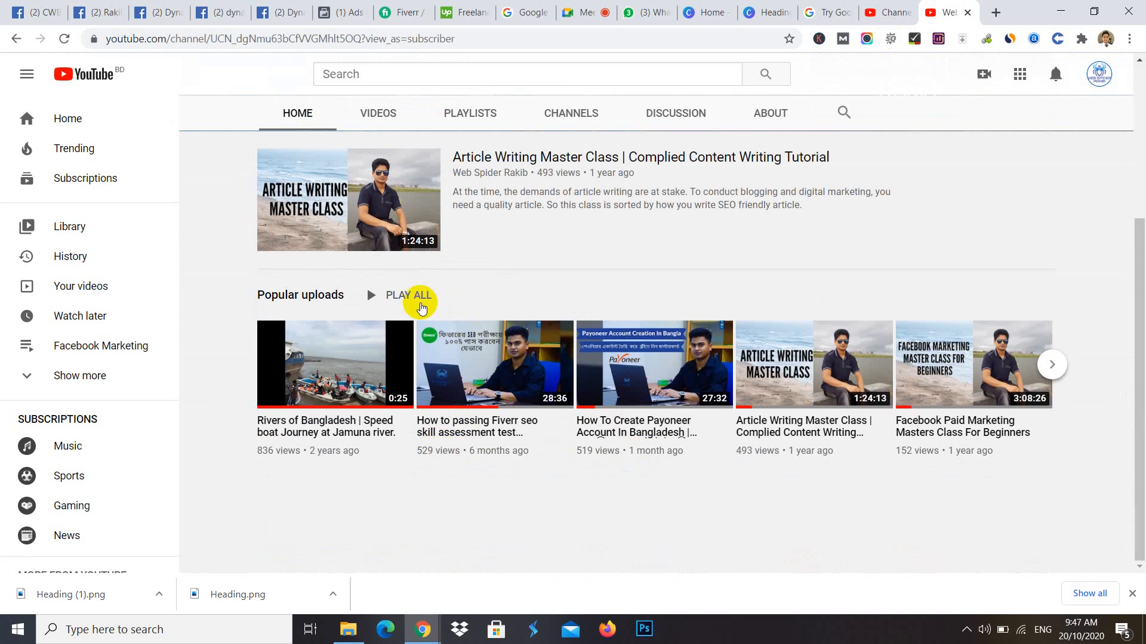
scroll(506, 238, up, 4)
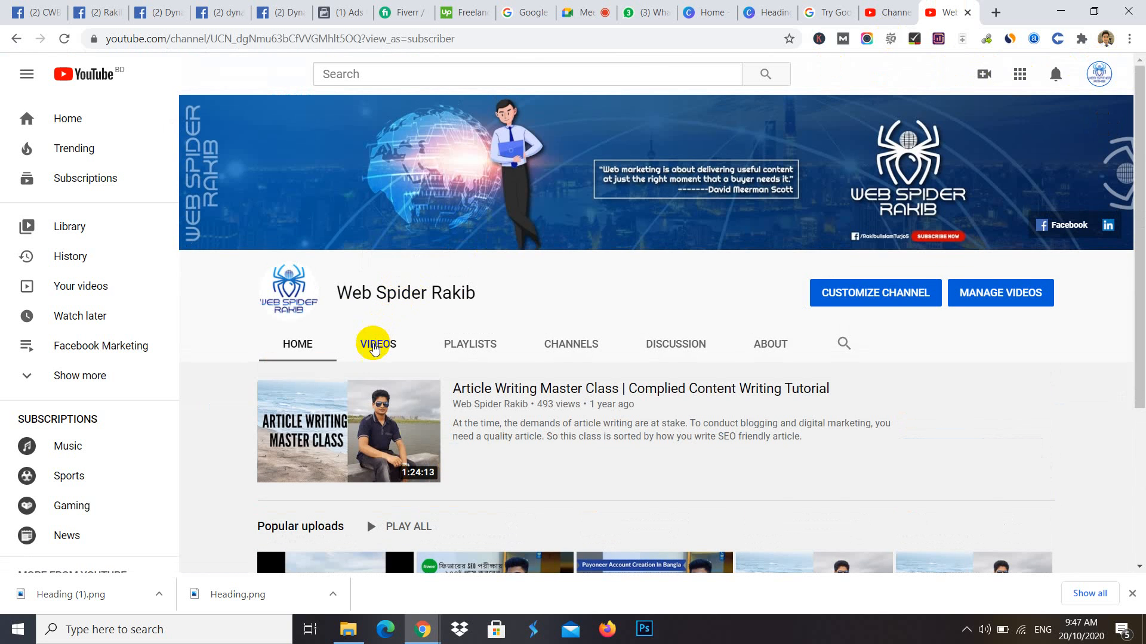
click(379, 342)
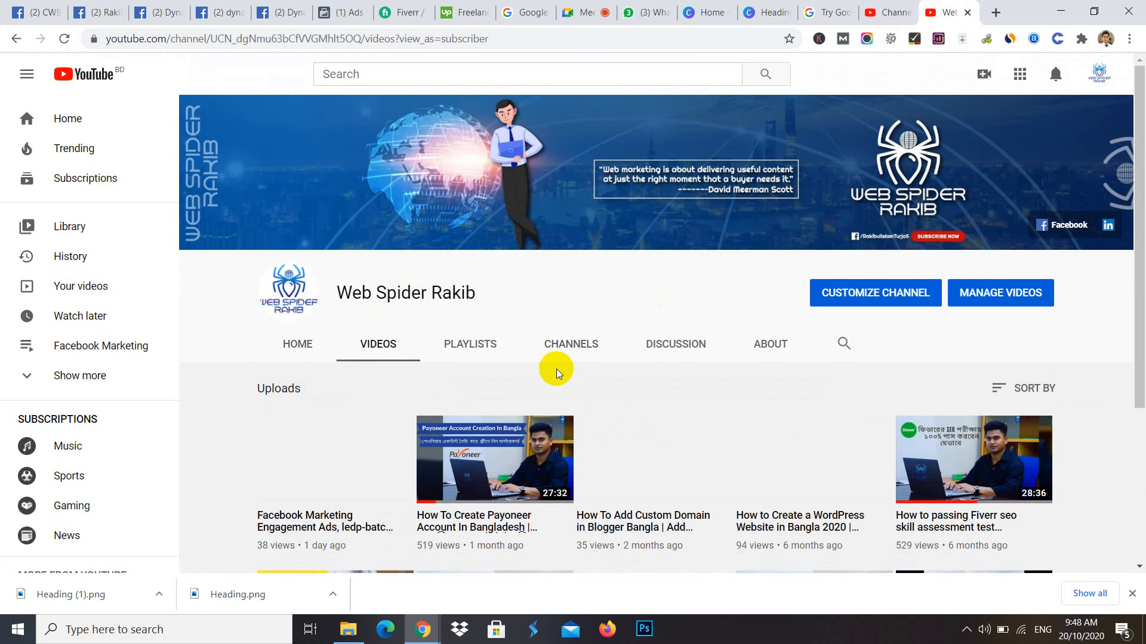
scroll(555, 372, down, 4)
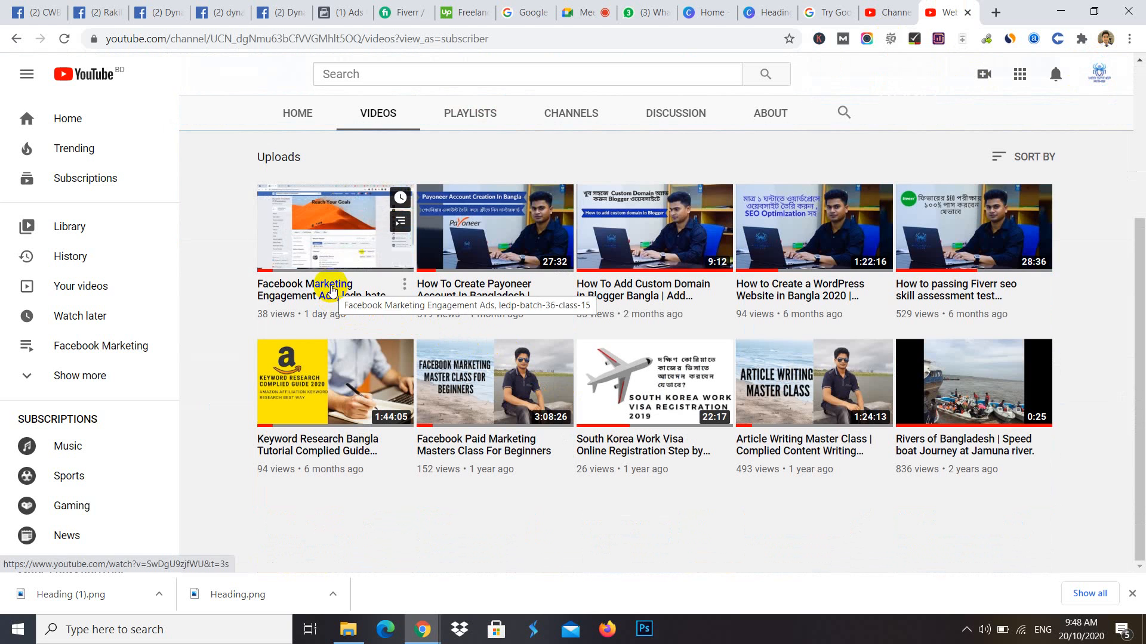
middle_click(333, 292)
click(943, 6)
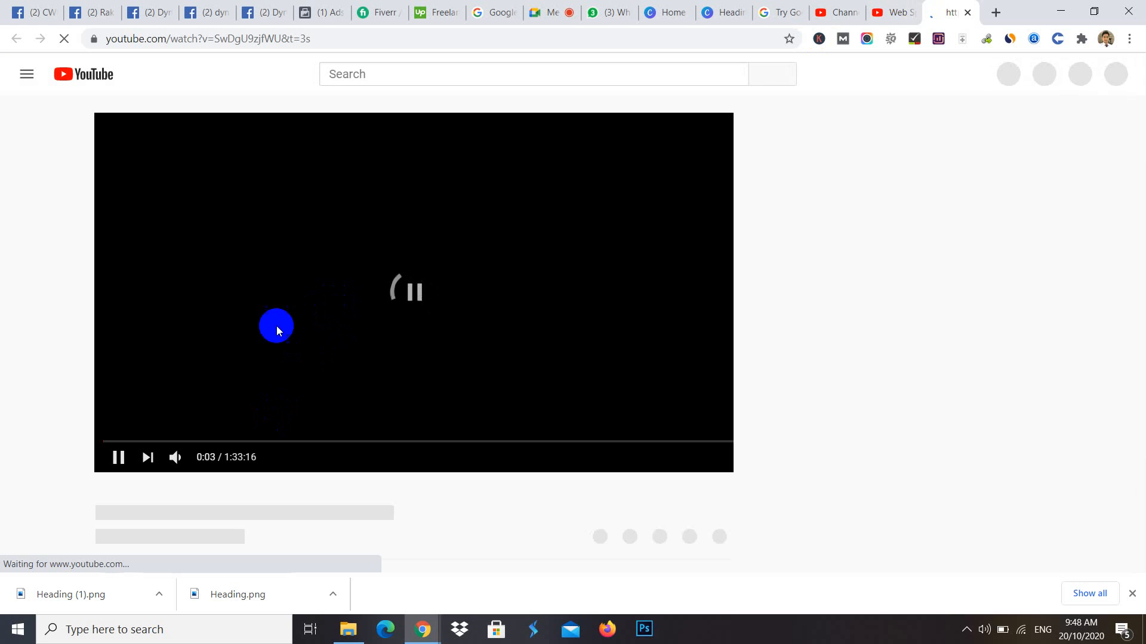
- Copy the full description of the Engagement Ads class video and paste it into the new upload's description
scroll(173, 424, down, 4)
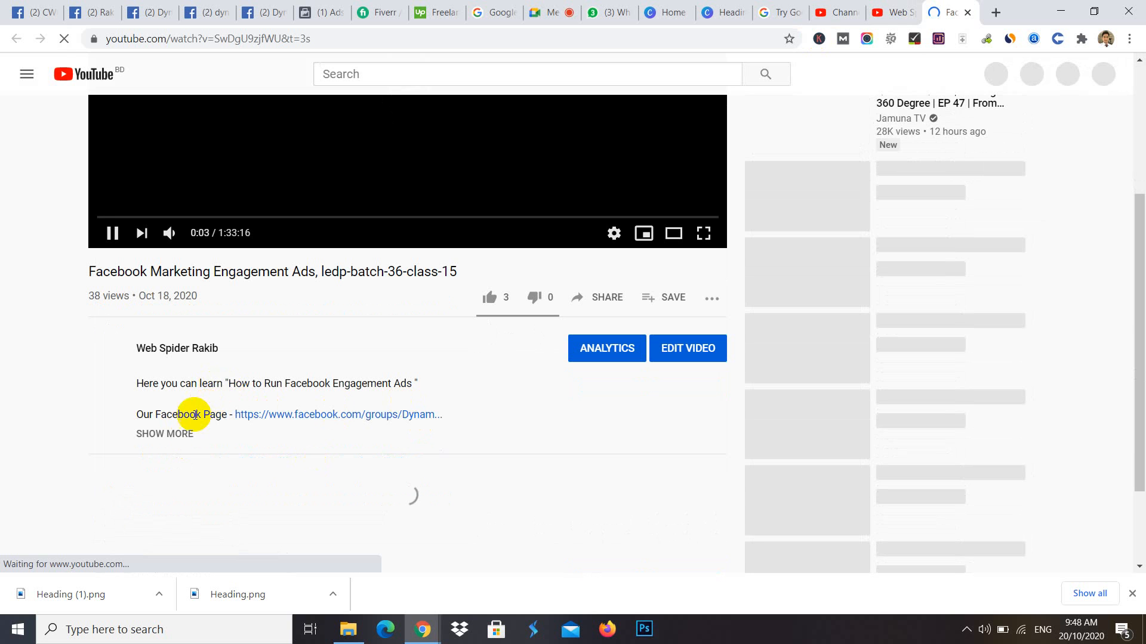
click(174, 435)
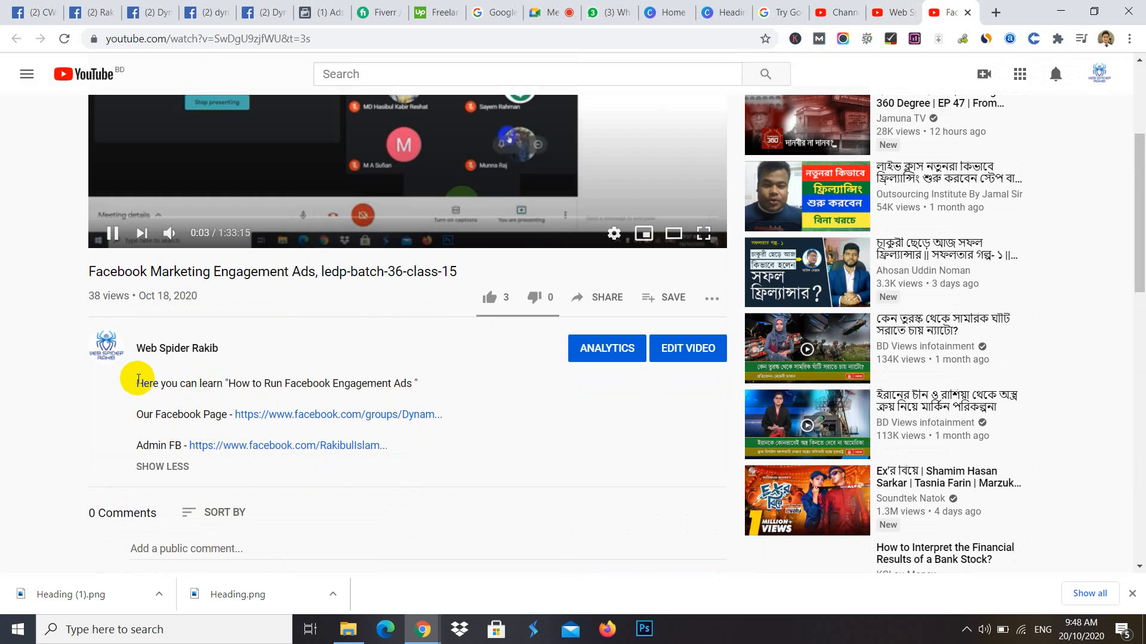
drag(145, 395, 425, 460)
key(ctrl+c)
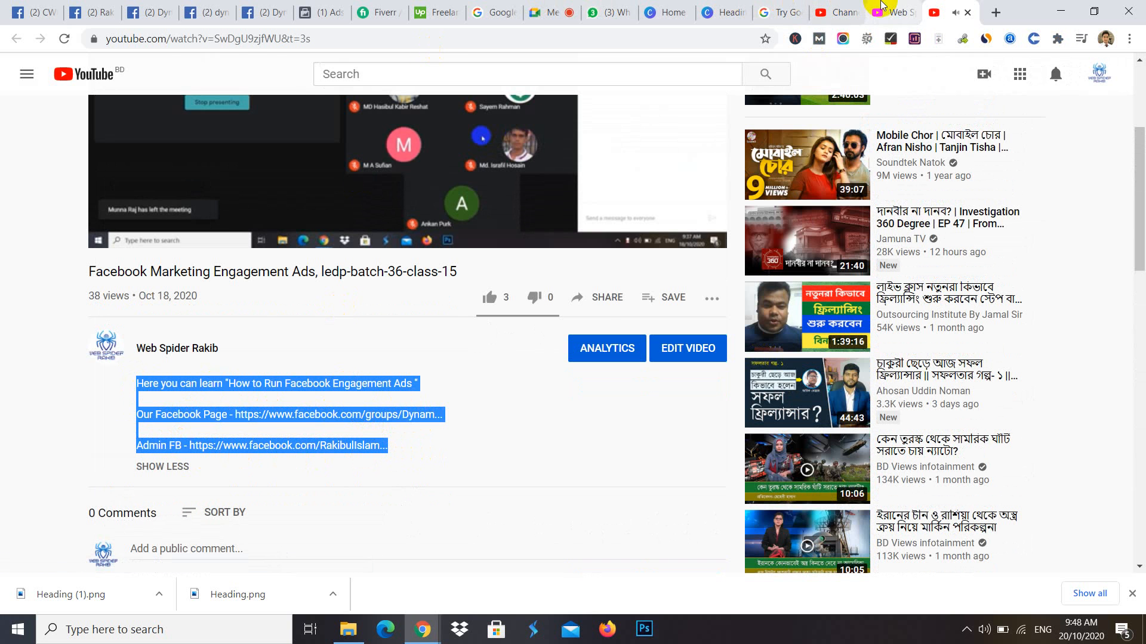
click(886, 11)
click(867, 7)
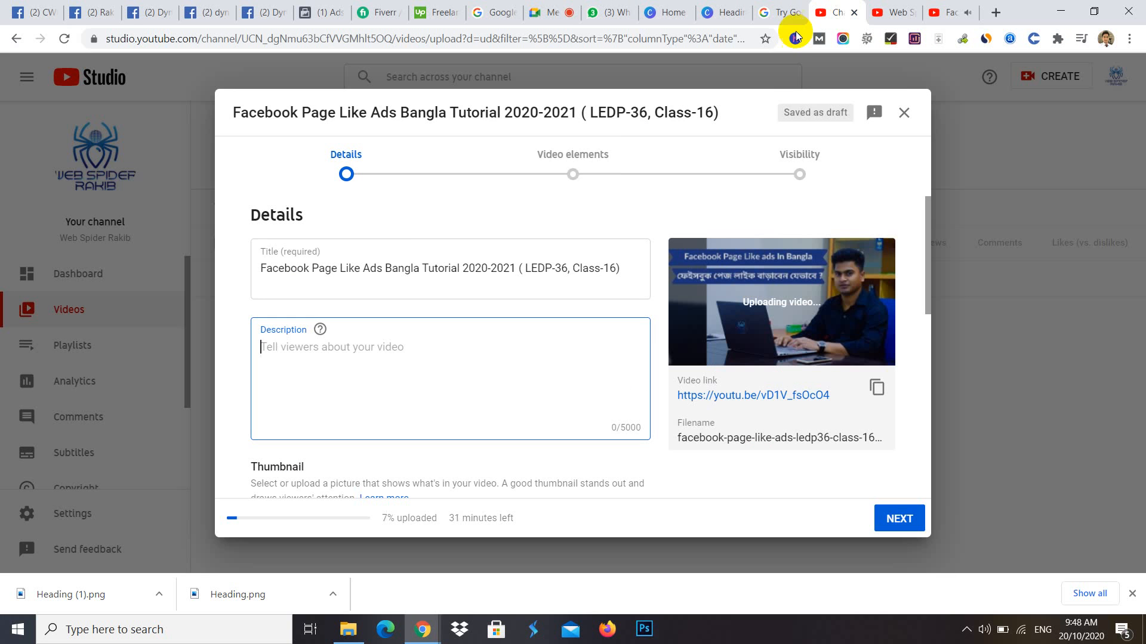
key(ctrl+v)
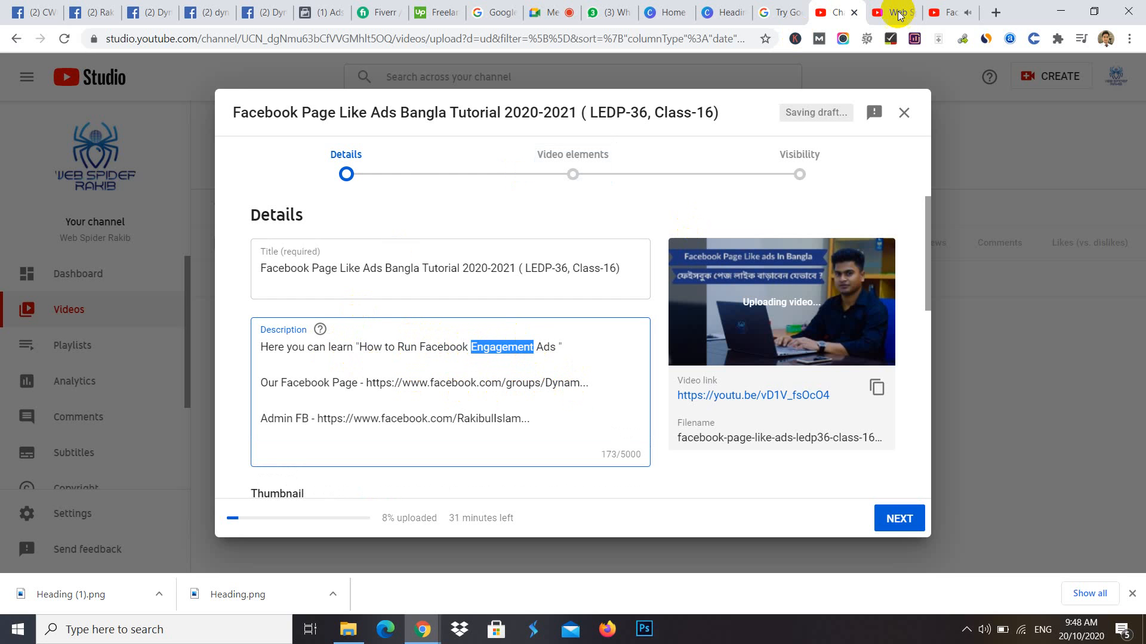
- Revisit the Engagement Ads video and channel uploads, then return to the upload and replace "Engagement" with "Page Like" in its description
click(948, 13)
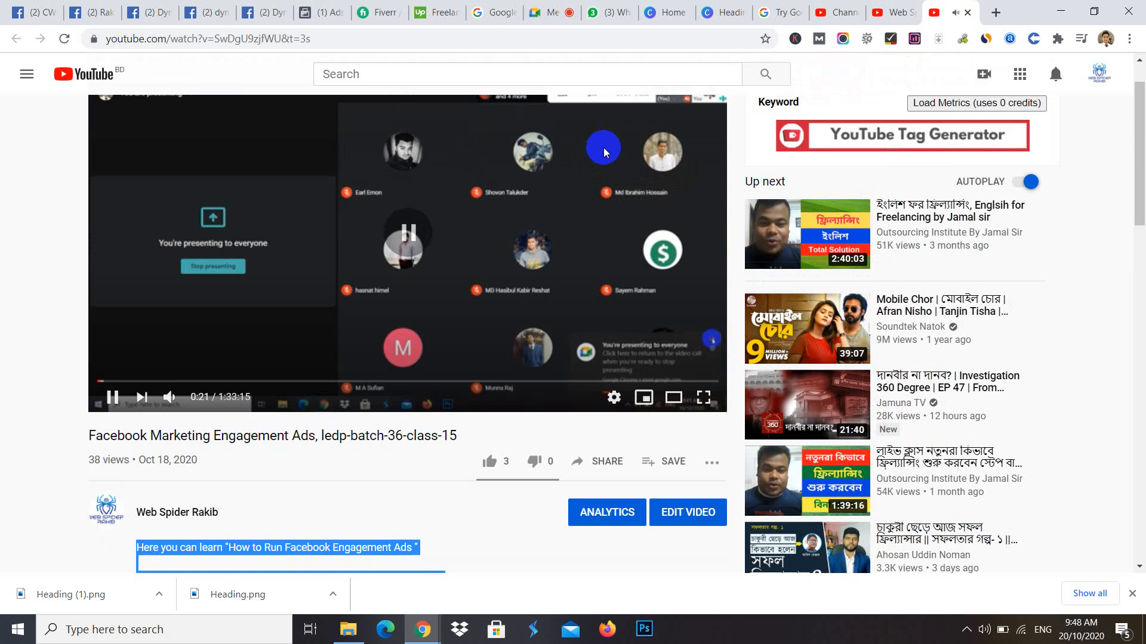
click(889, 11)
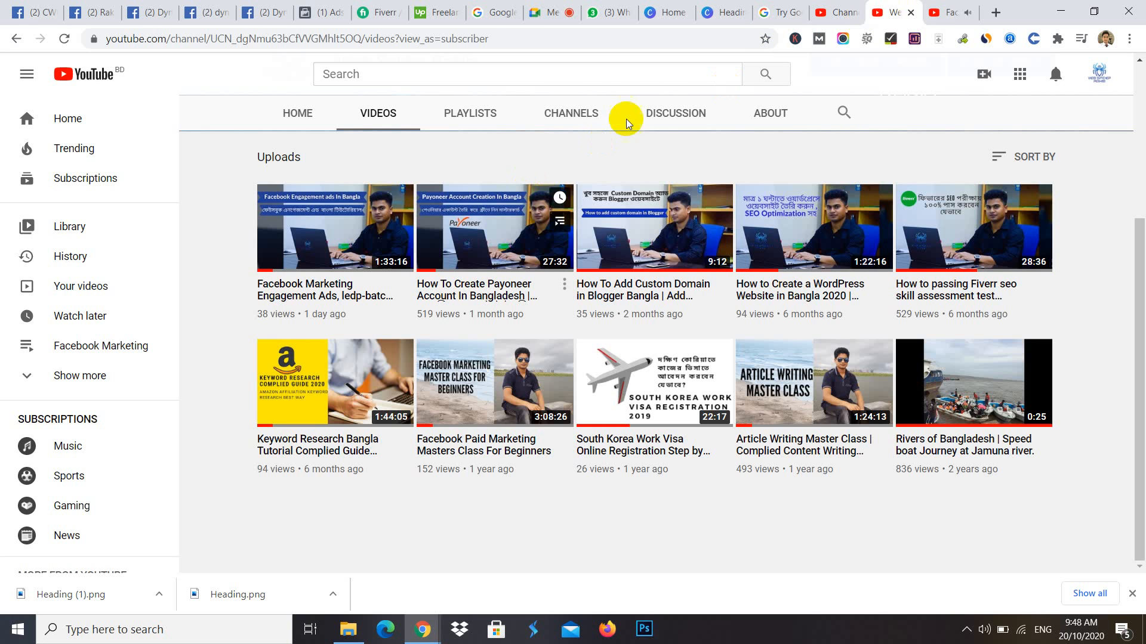
click(838, 12)
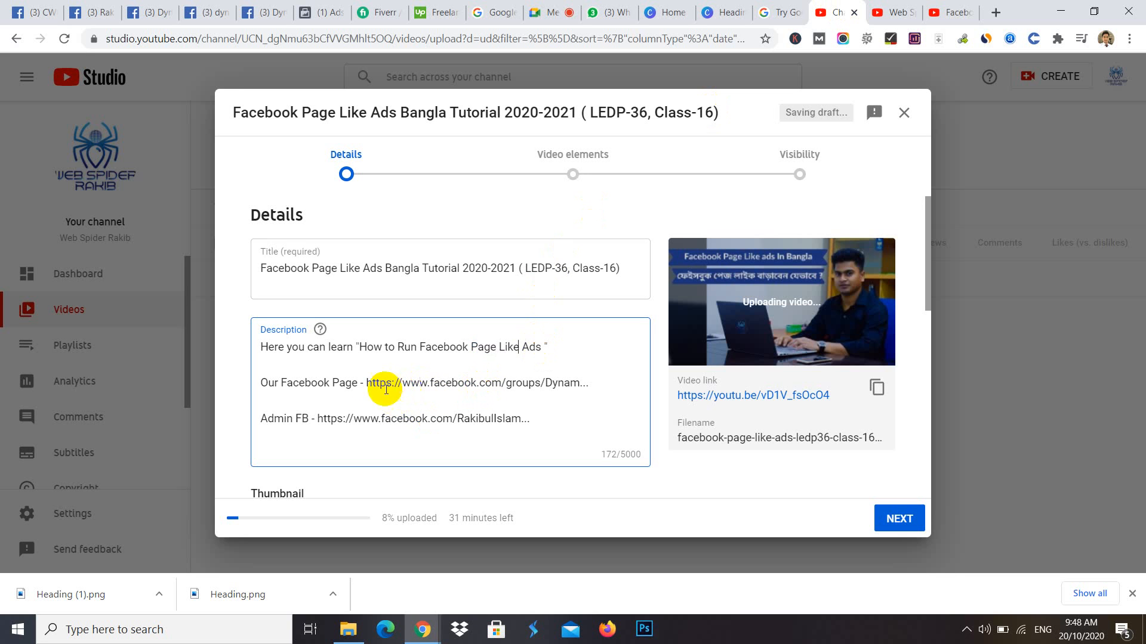
- Delete the shortened links after "Our Facebook Page -" and "Admin FB -" from the video description
drag(366, 382, 593, 380)
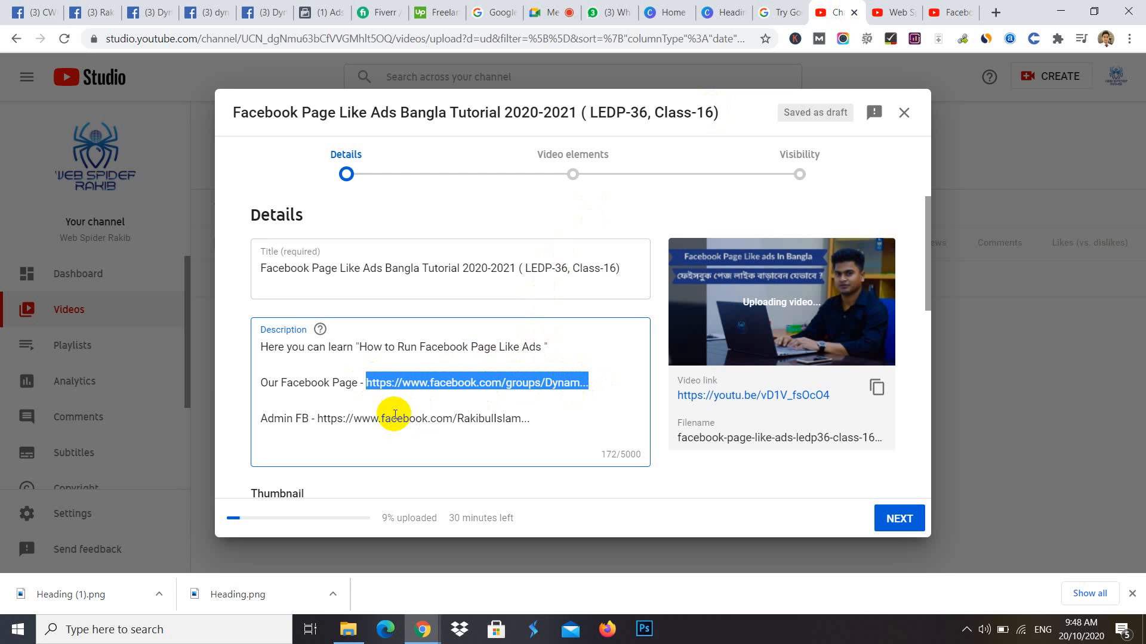
scroll(507, 414, down, 3)
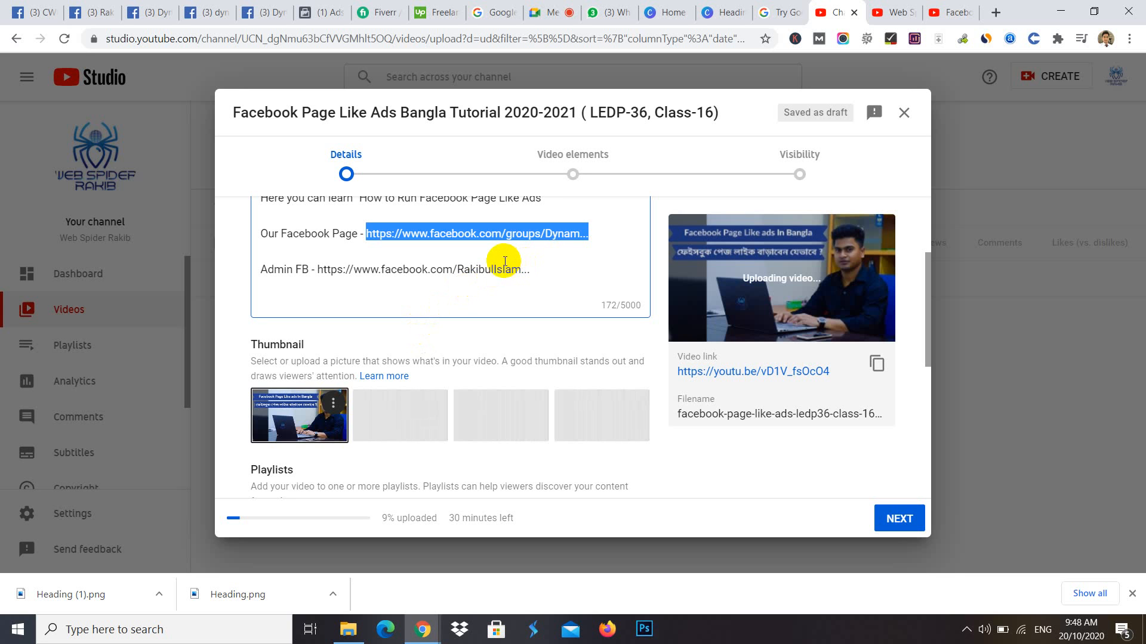
key(BackSpace)
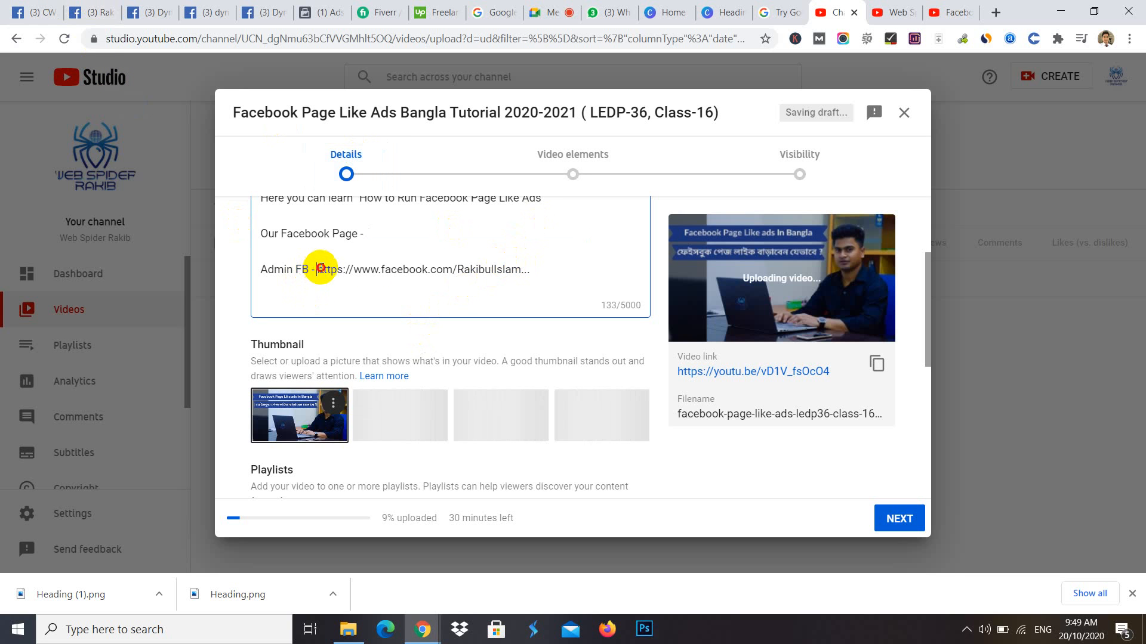
drag(320, 269, 521, 268)
key(BackSpace)
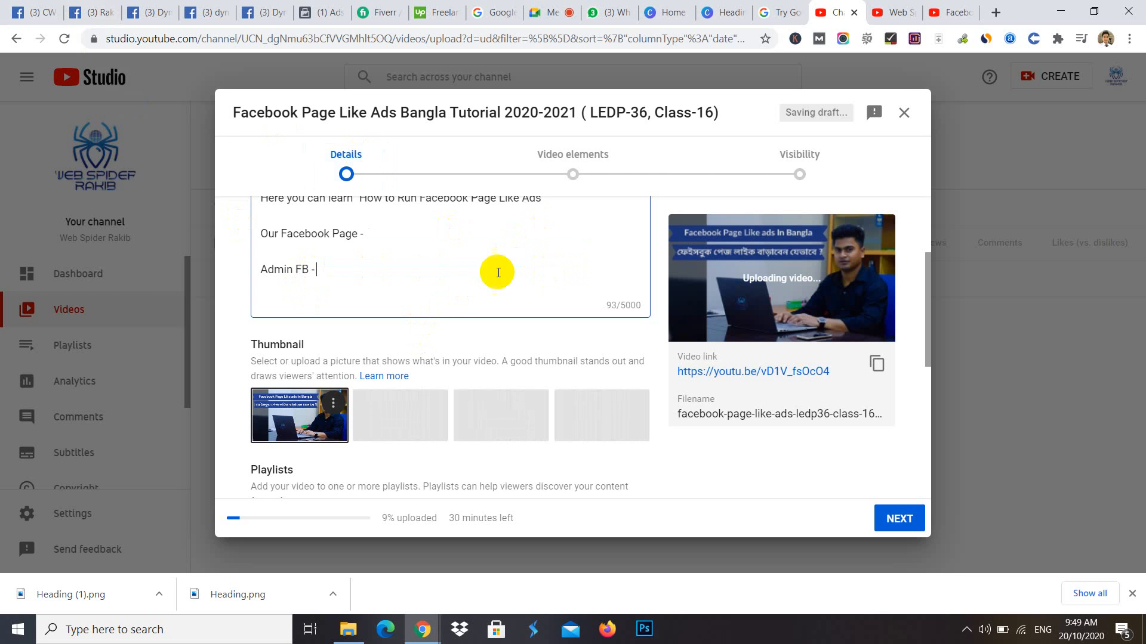
- Copy the admin's Facebook profile address from its open tab and paste it after "Admin FB -" in the video description
click(33, 12)
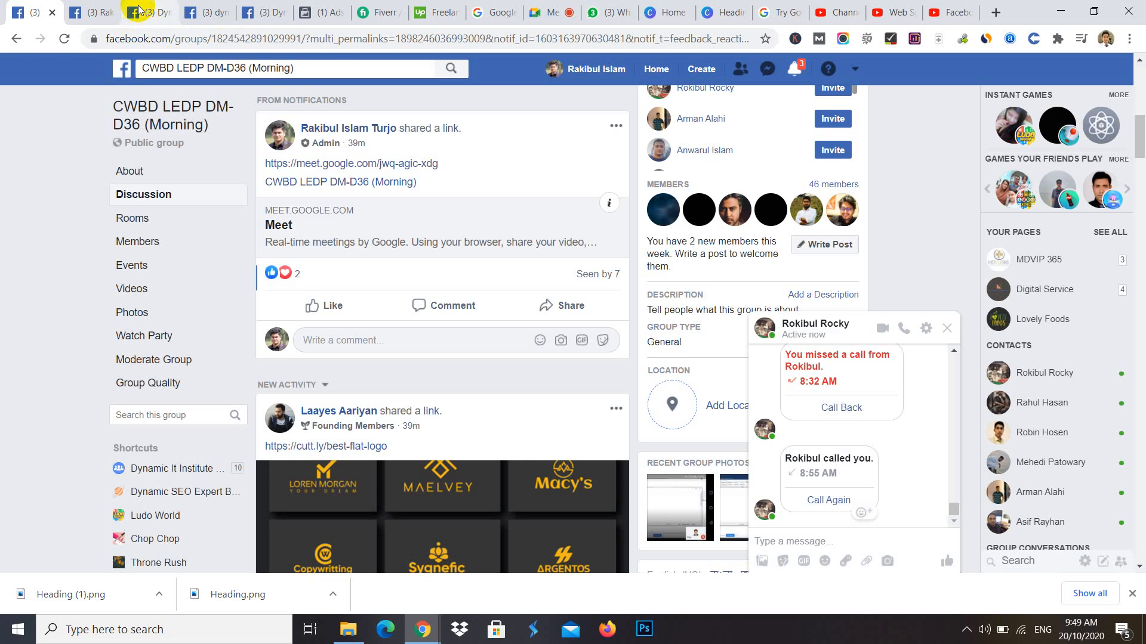
click(102, 6)
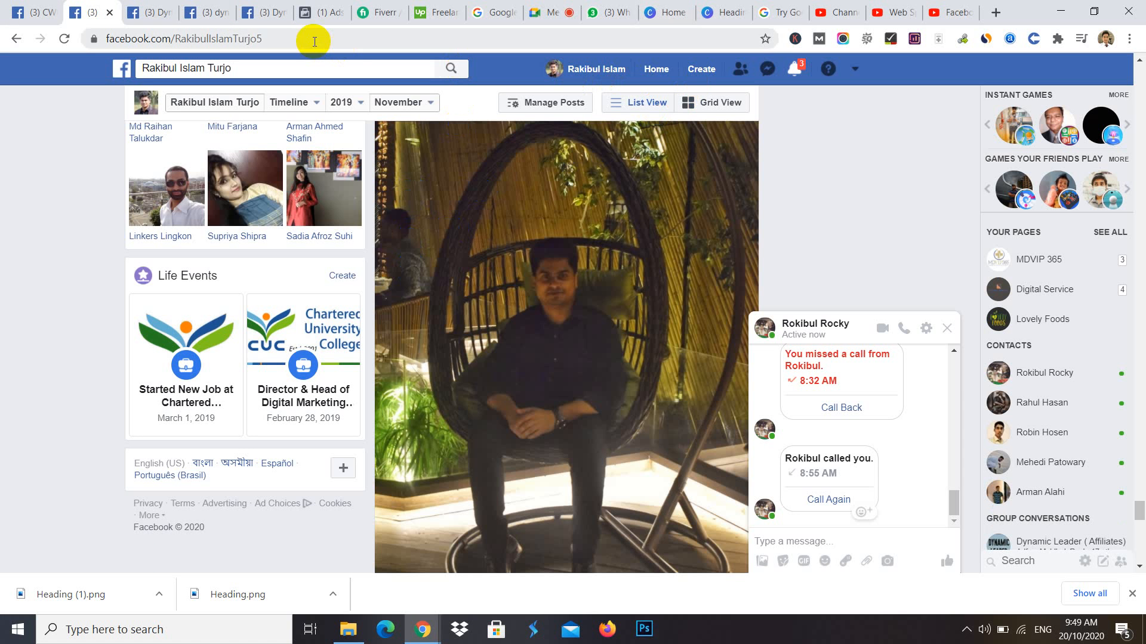
click(313, 41)
key(ctrl+c)
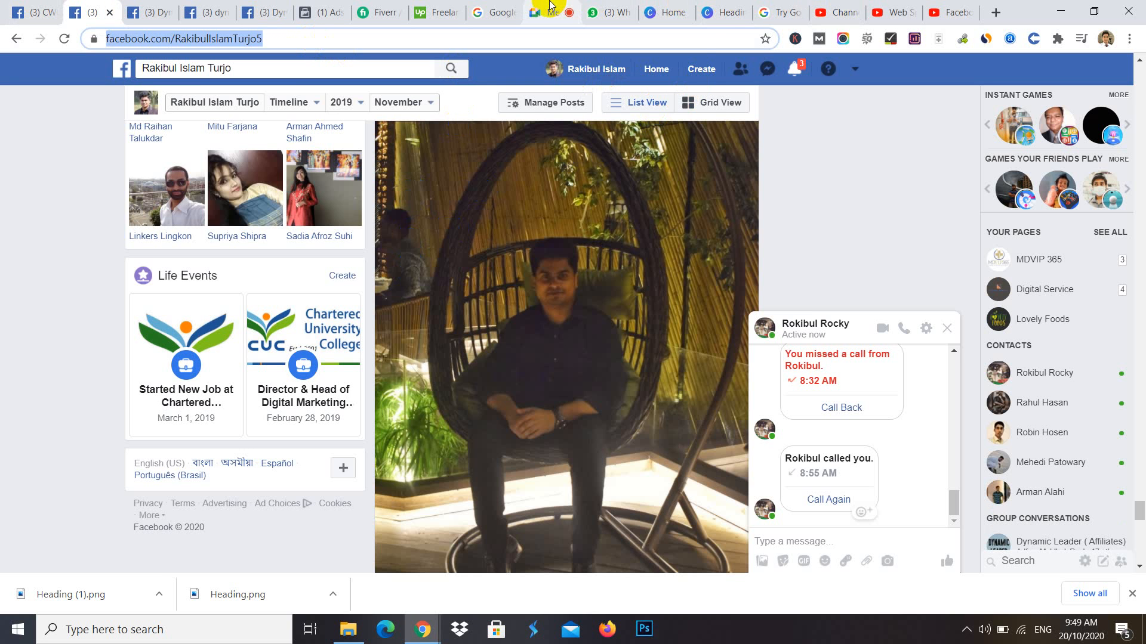
click(838, 10)
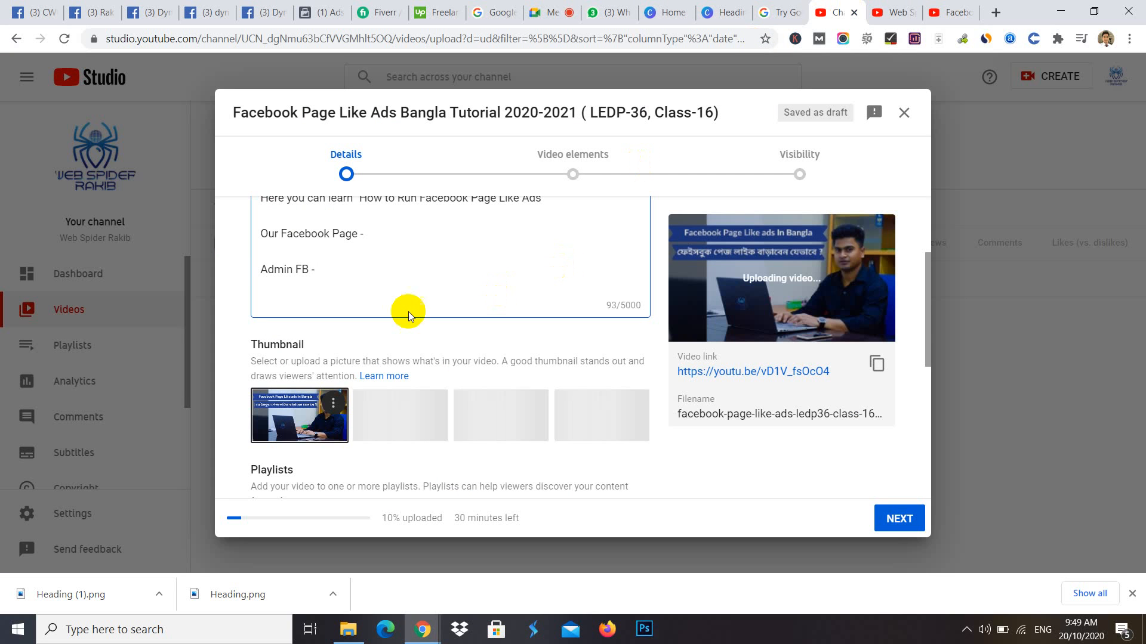
key(ctrl+v)
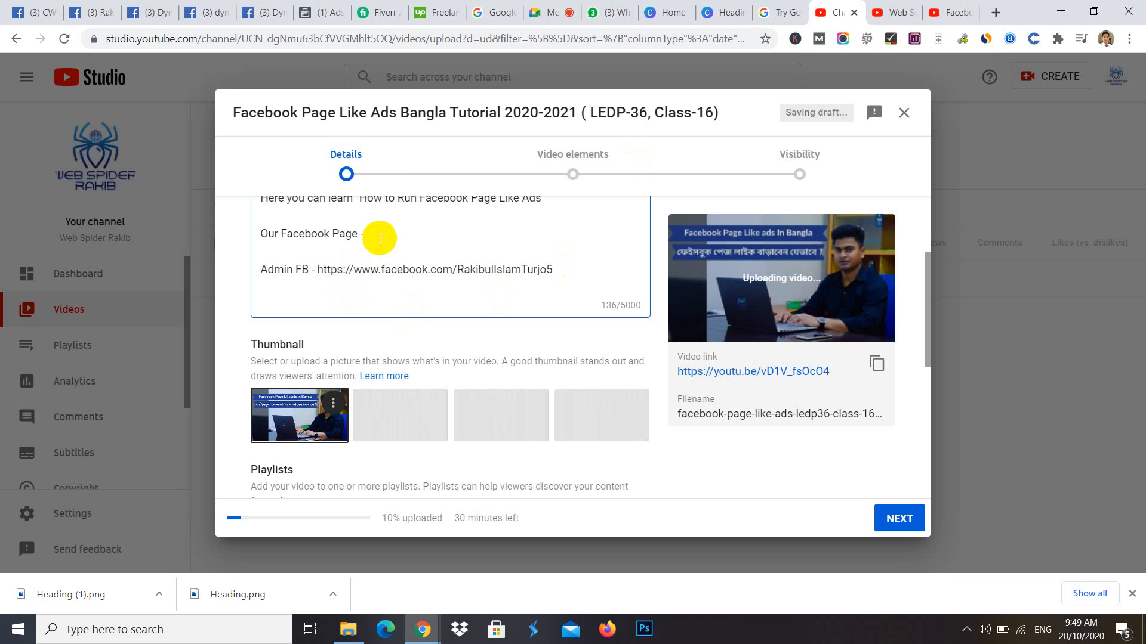
- Look through the open Facebook tabs and open the Dynamic It Institute Of Bangladesh group from the recent searches
click(162, 11)
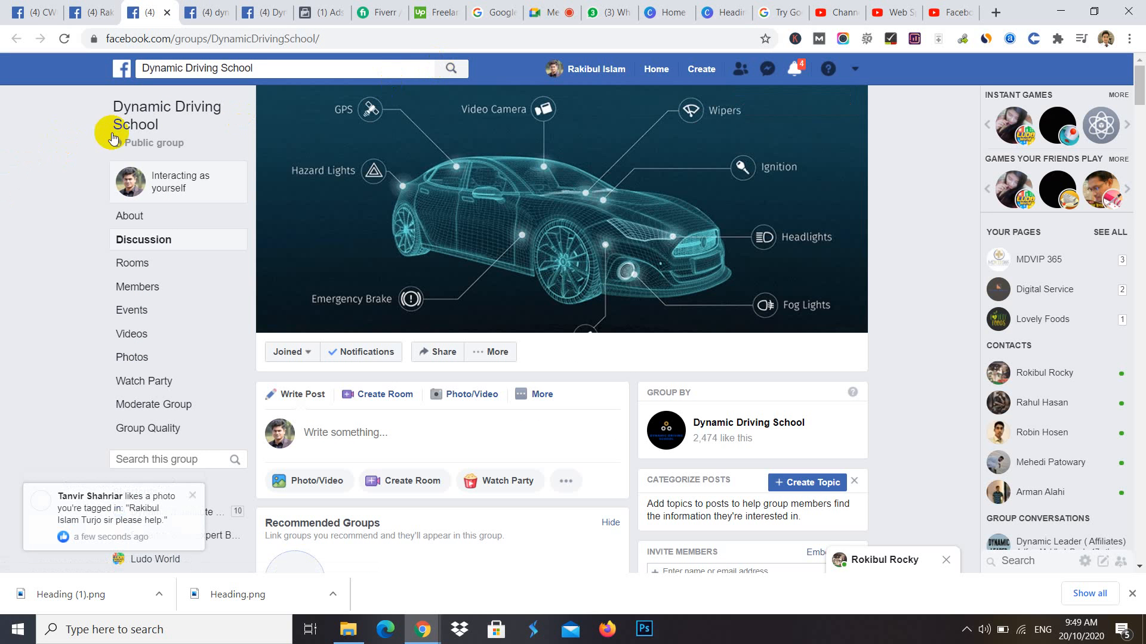
click(201, 13)
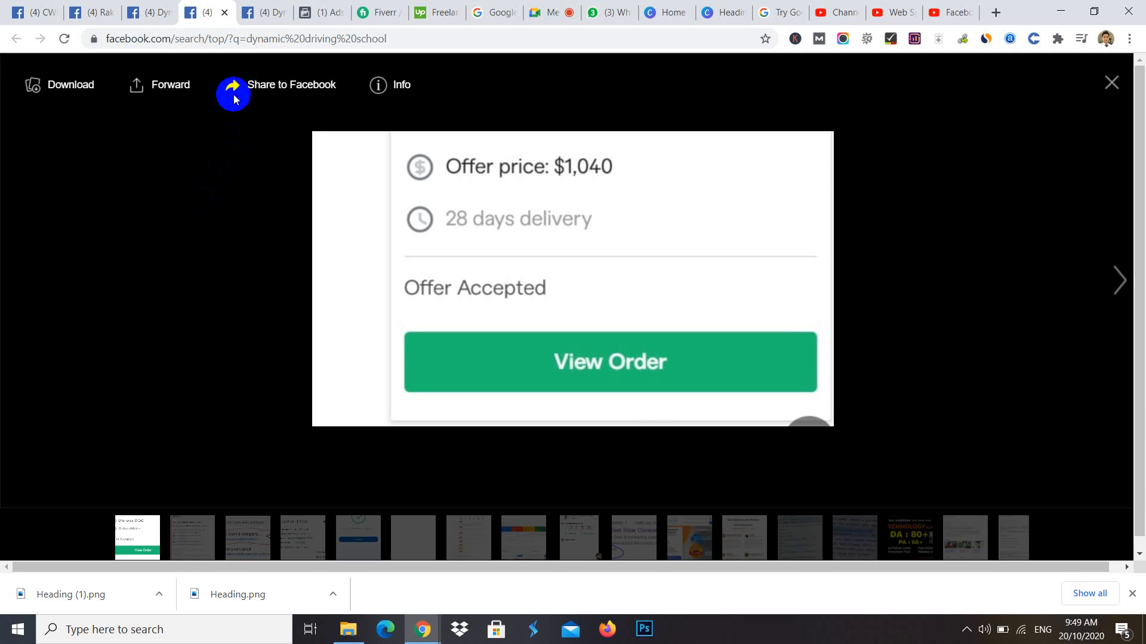
click(135, 12)
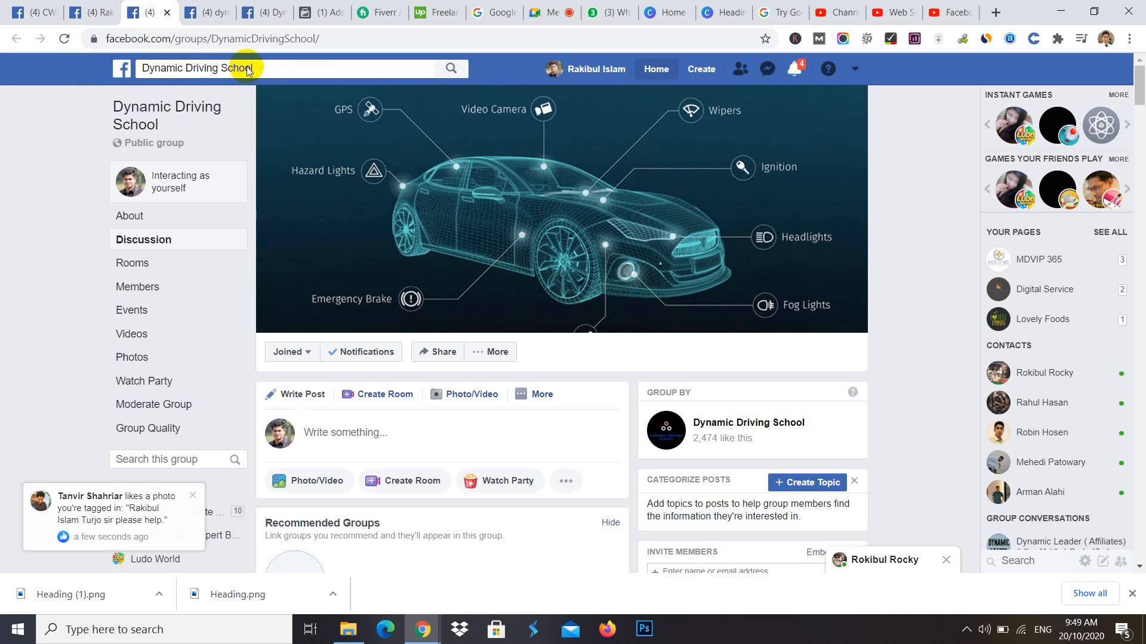
click(653, 70)
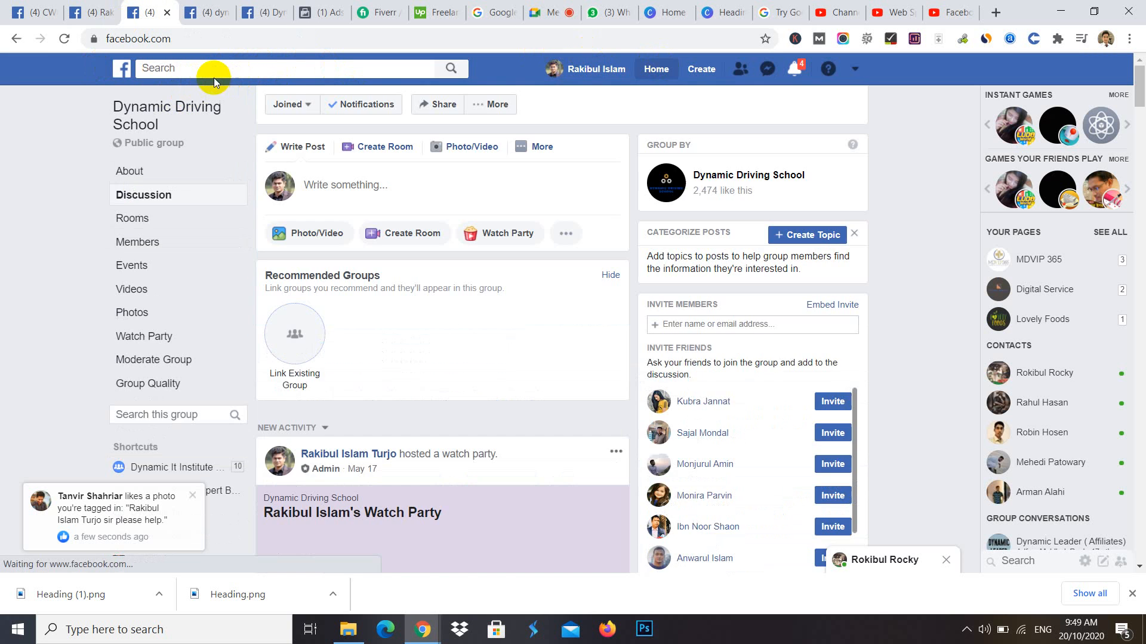
click(192, 72)
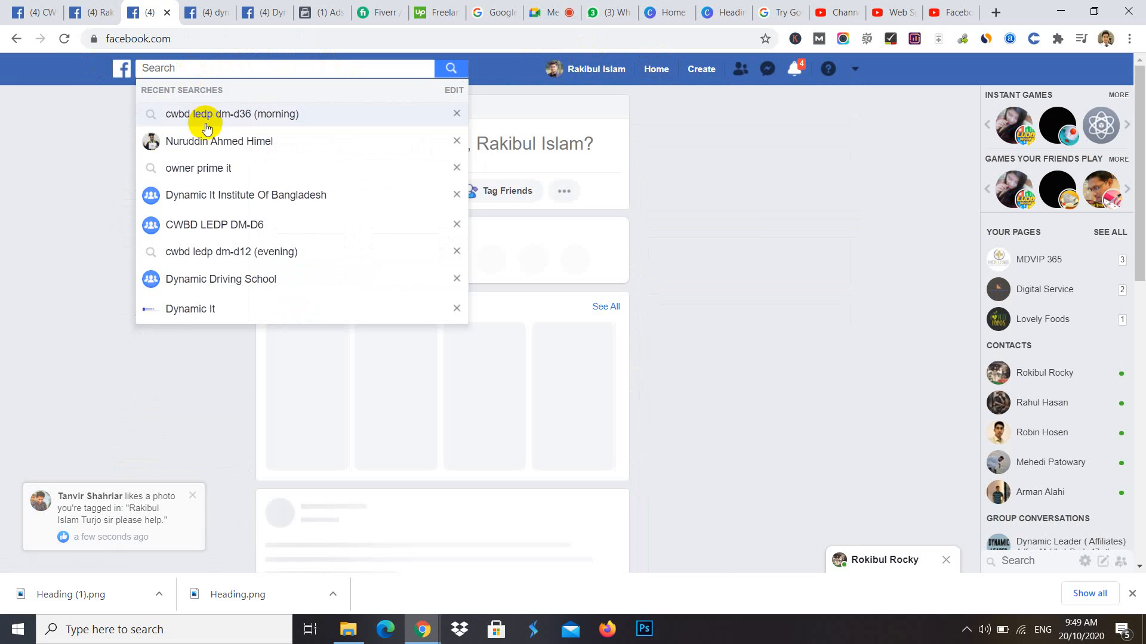
click(232, 197)
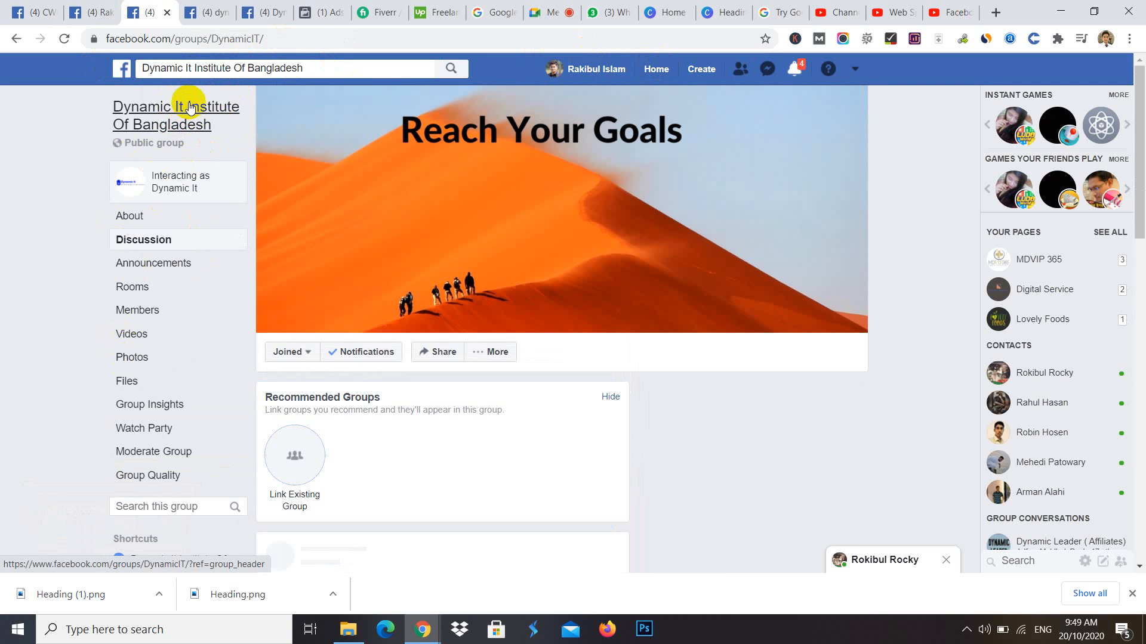
- Copy the Dynamic It Institute Of Bangladesh group's address and paste it after "Our Facebook Page -" in the upload's description
click(291, 40)
key(ctrl+c)
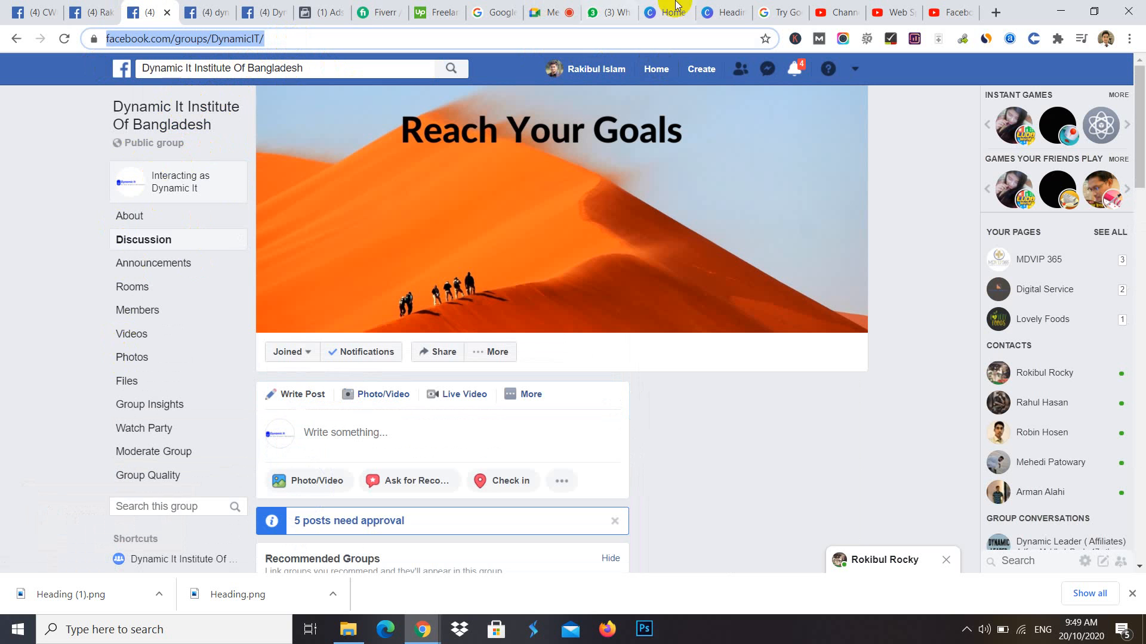
click(898, 6)
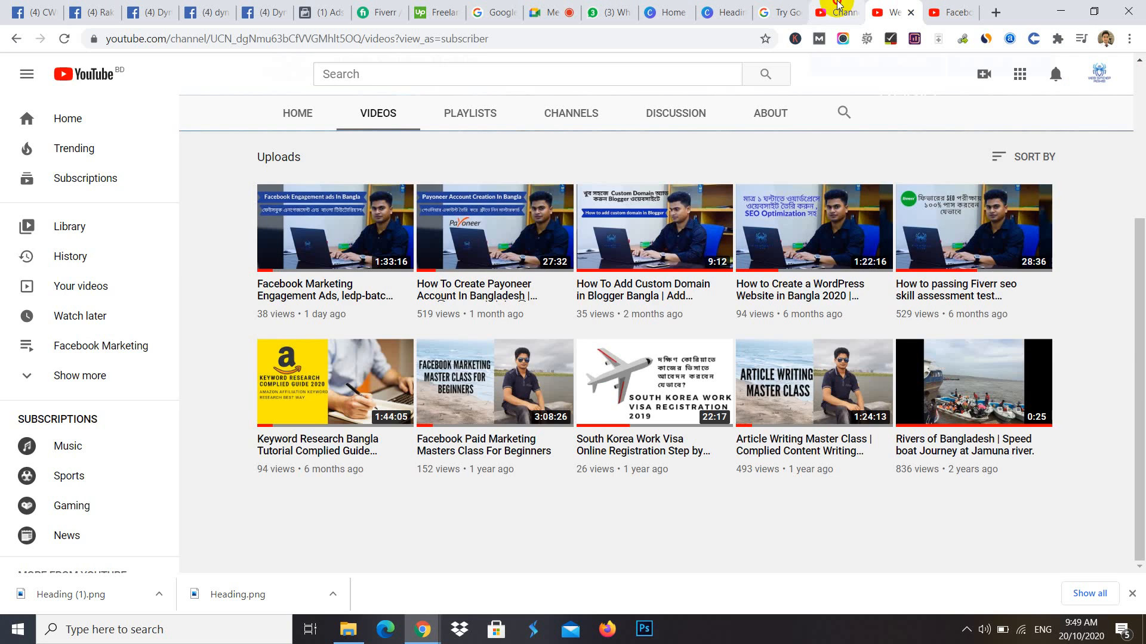
click(838, 11)
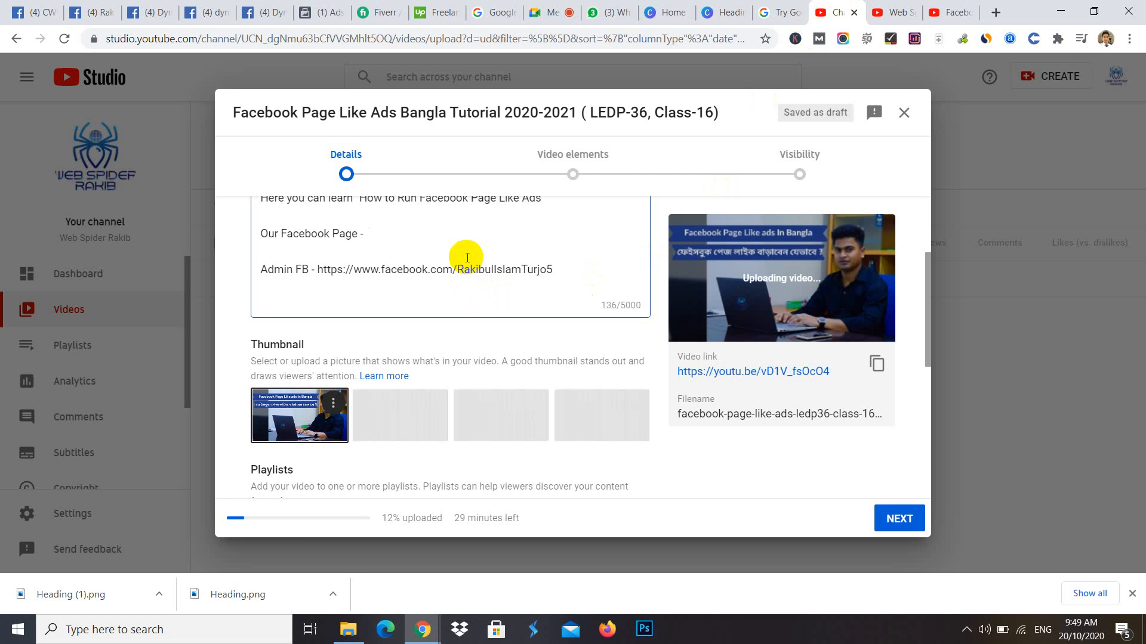
key(ctrl+v)
- Proceed past the video elements, set the video's visibility to Public, publish it and dismiss the uploading notice
scroll(555, 322, down, 4)
scroll(552, 367, down, 2)
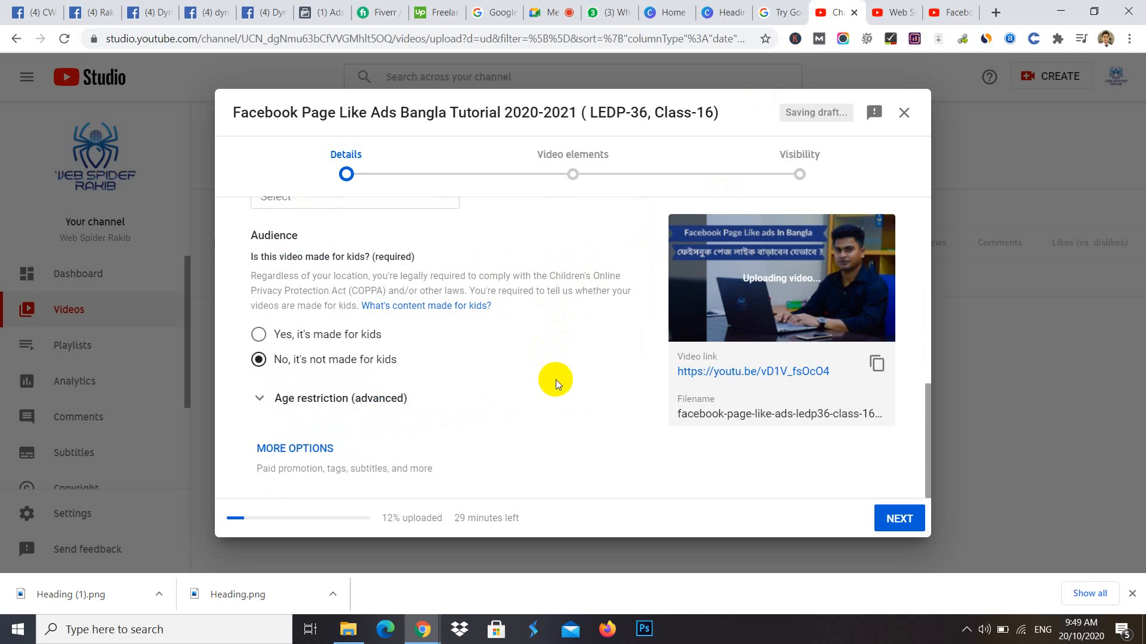
click(892, 521)
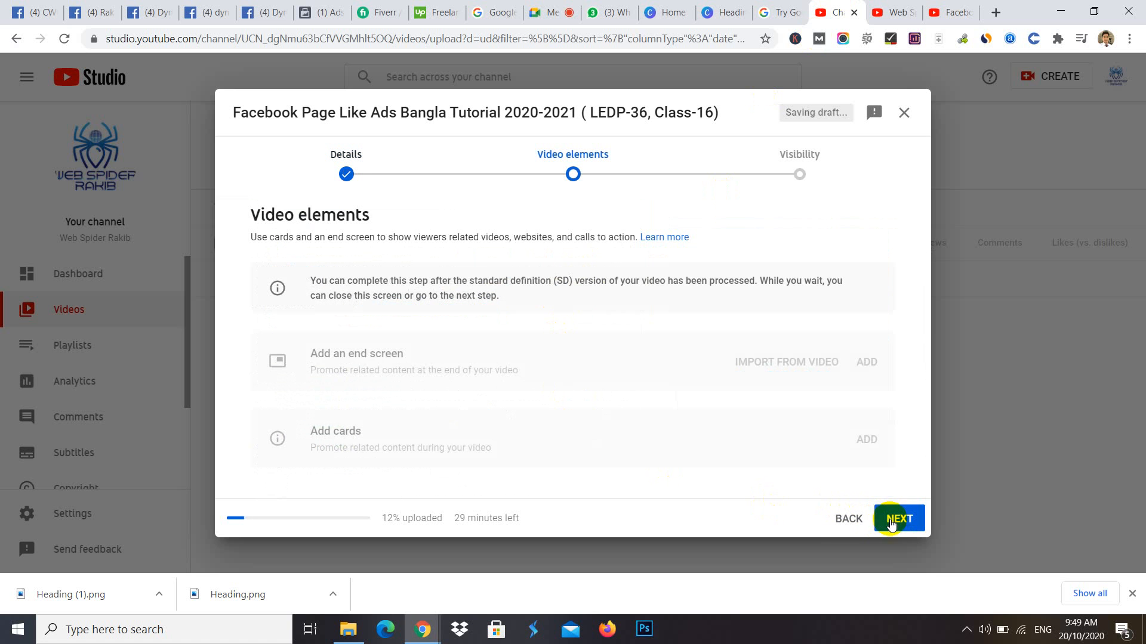
click(892, 522)
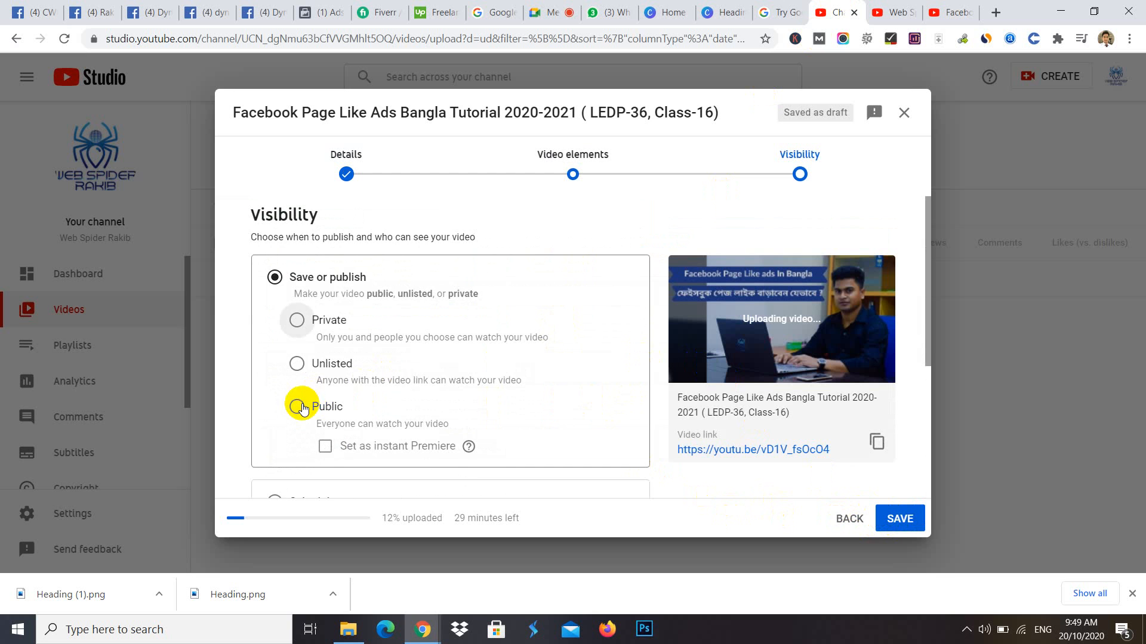
click(298, 403)
scroll(549, 402, down, 4)
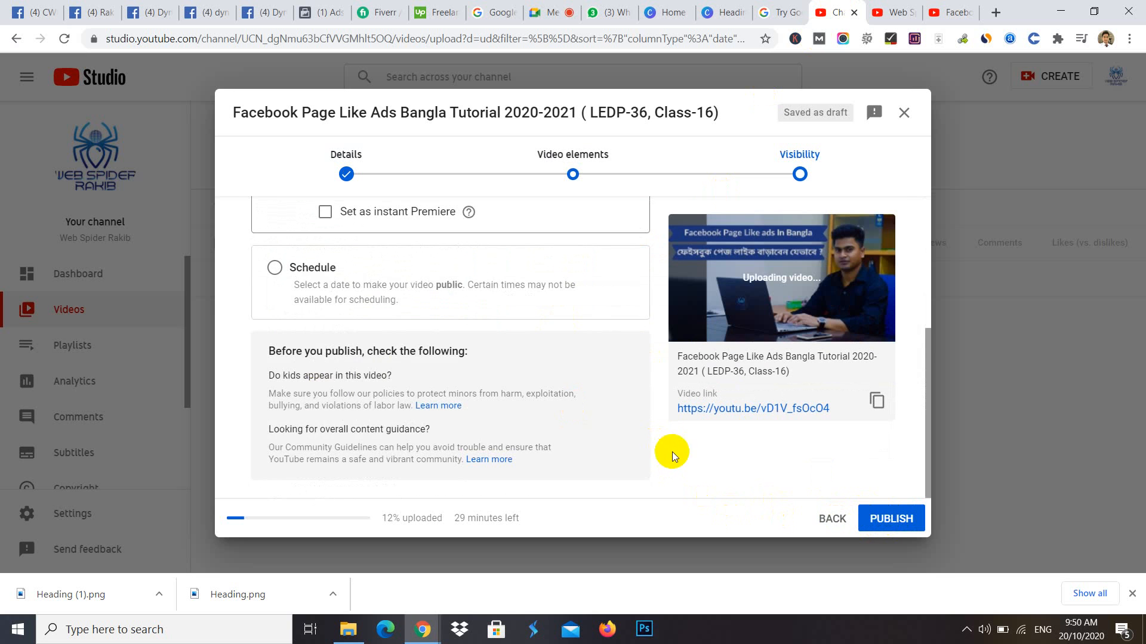
click(902, 520)
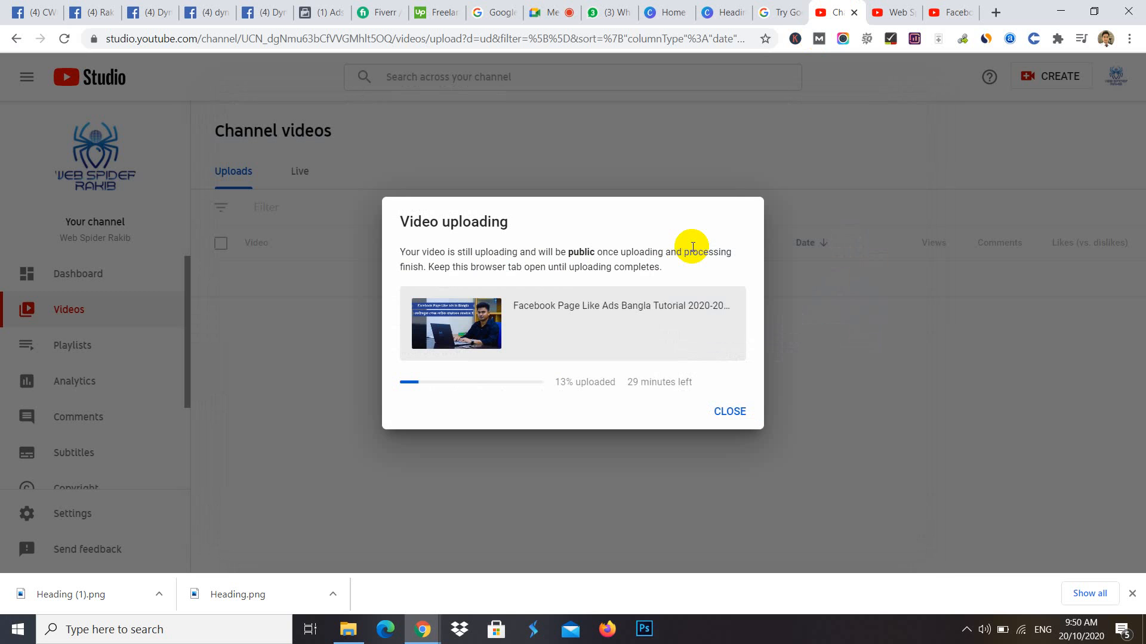
click(736, 411)
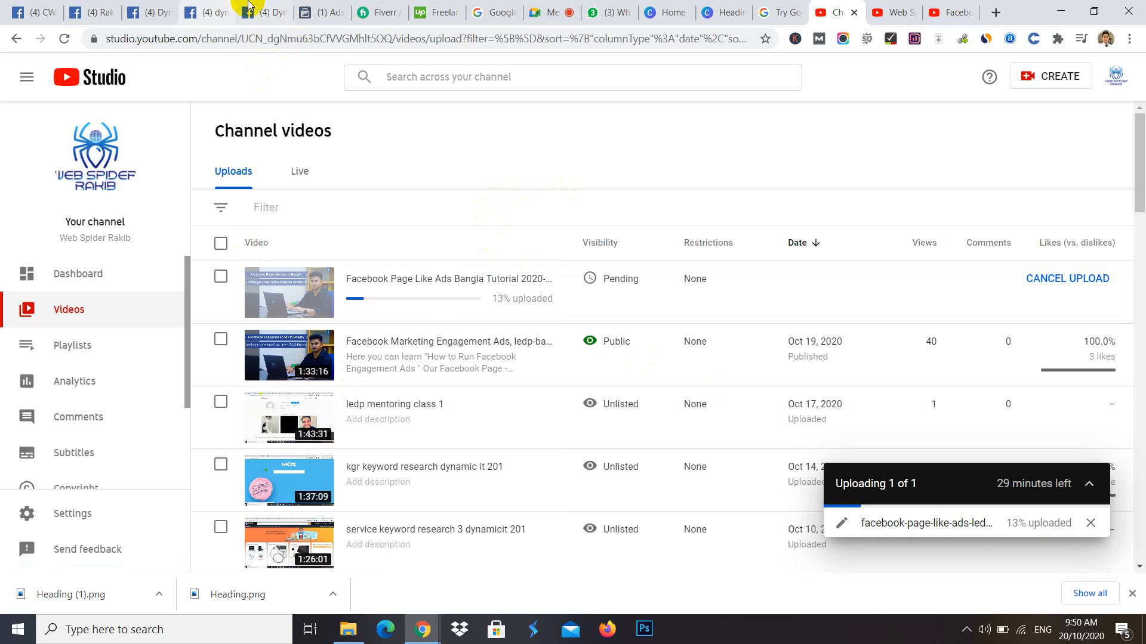
- Dismiss the new campaign dialog in Ads Manager, reload the page, and close the Ads Manager and Fiverr tabs
click(298, 6)
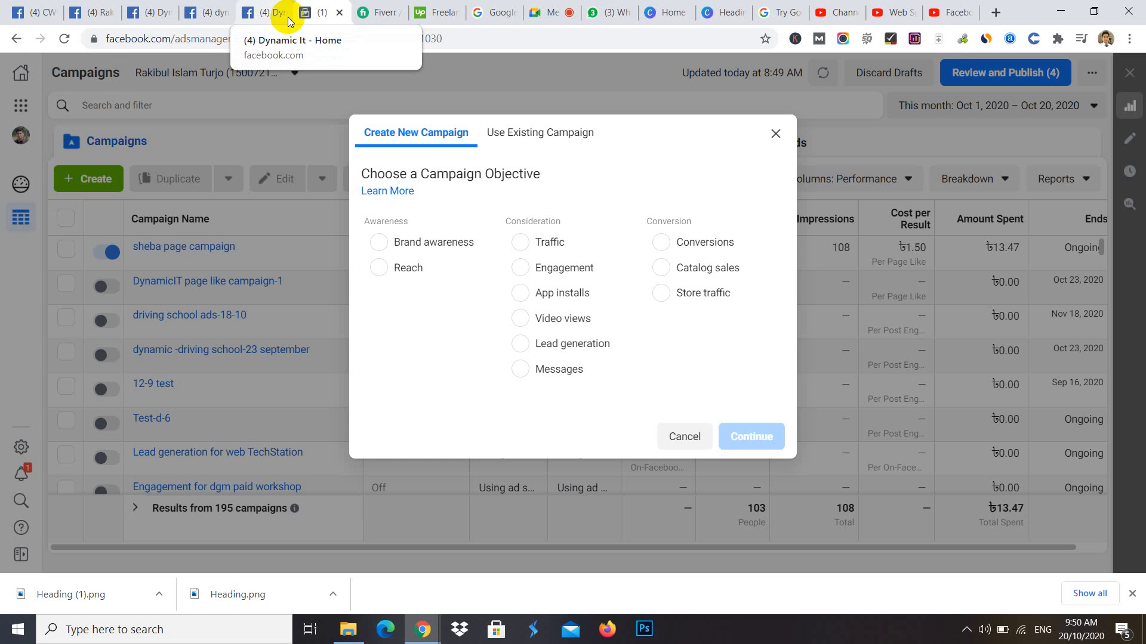
click(775, 134)
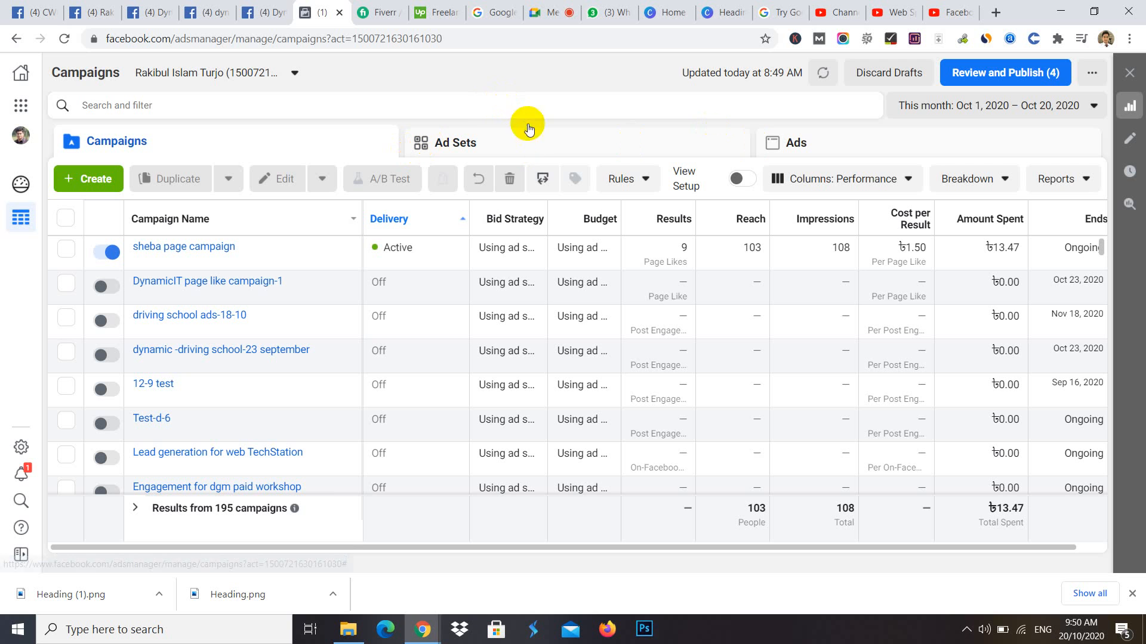
click(65, 39)
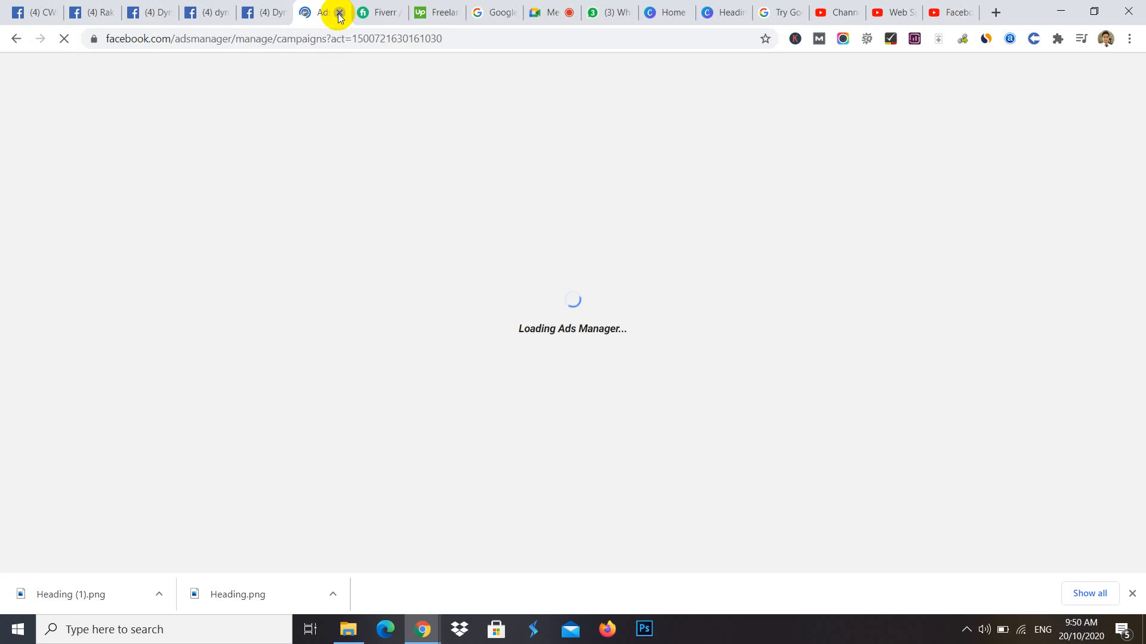
click(339, 13)
click(339, 14)
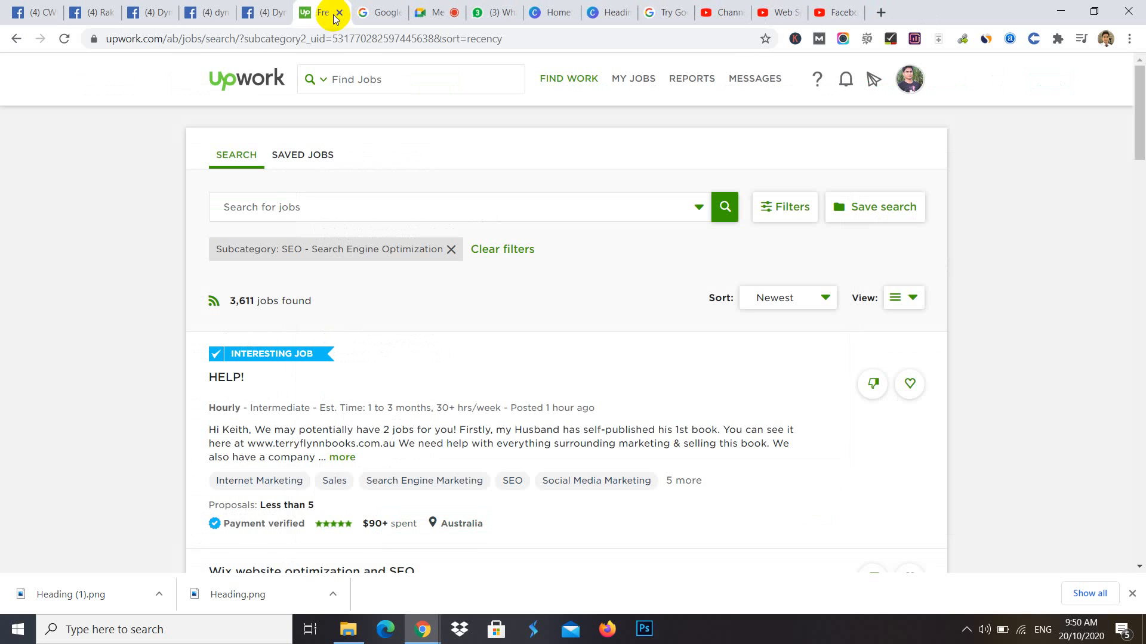
- Close the admin's Facebook profile tab and the Dynamic It Institute Of Bangladesh group tab
click(214, 13)
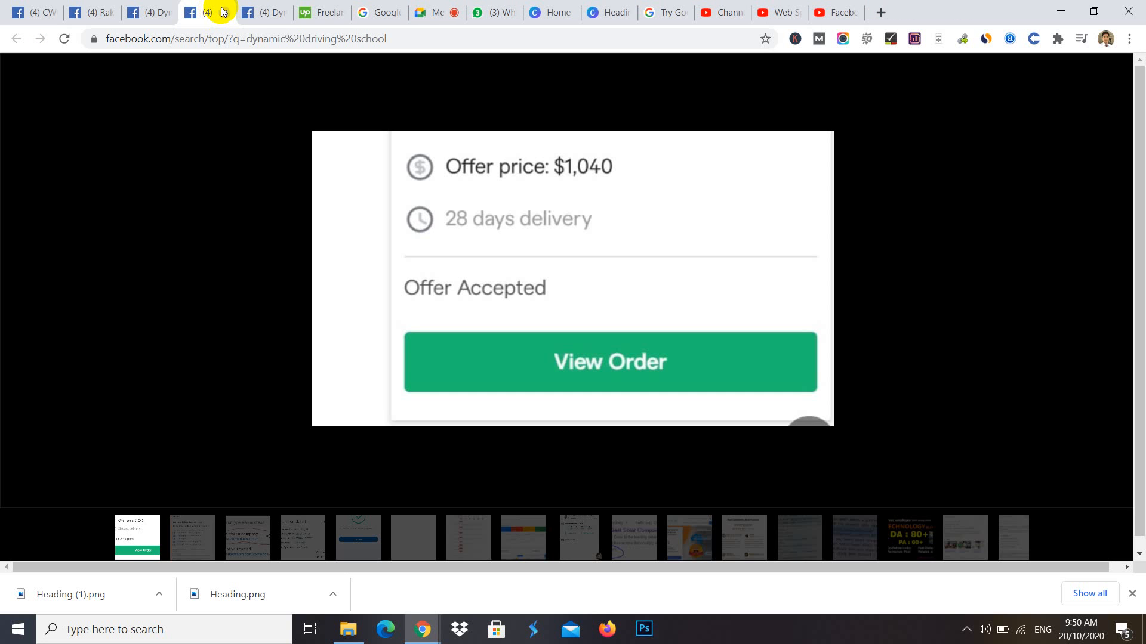
click(42, 12)
click(98, 13)
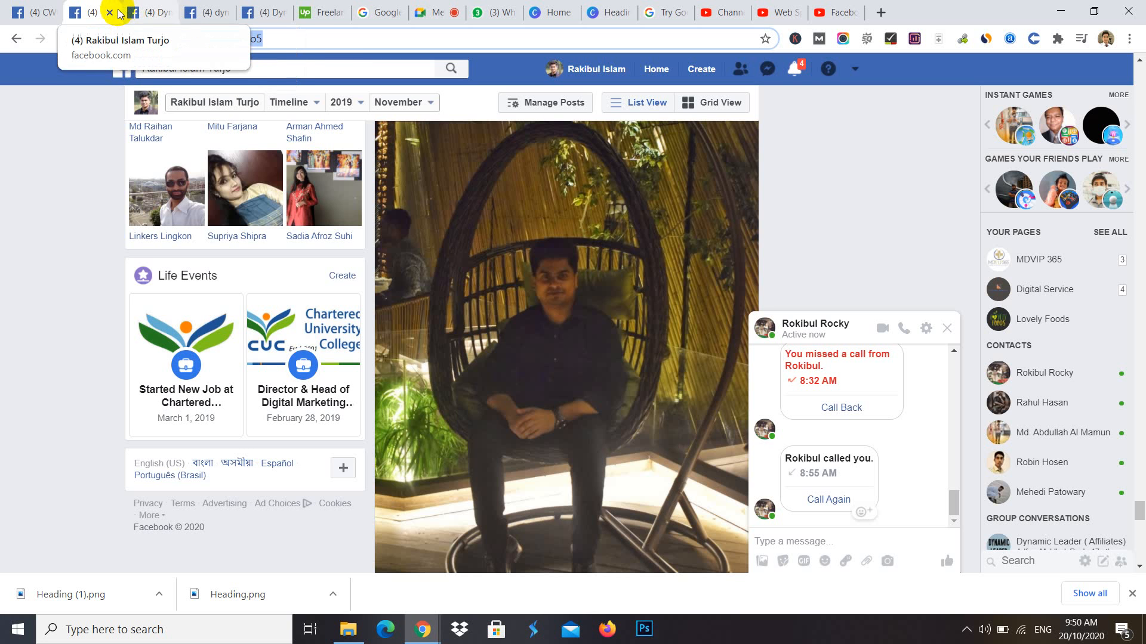
click(111, 13)
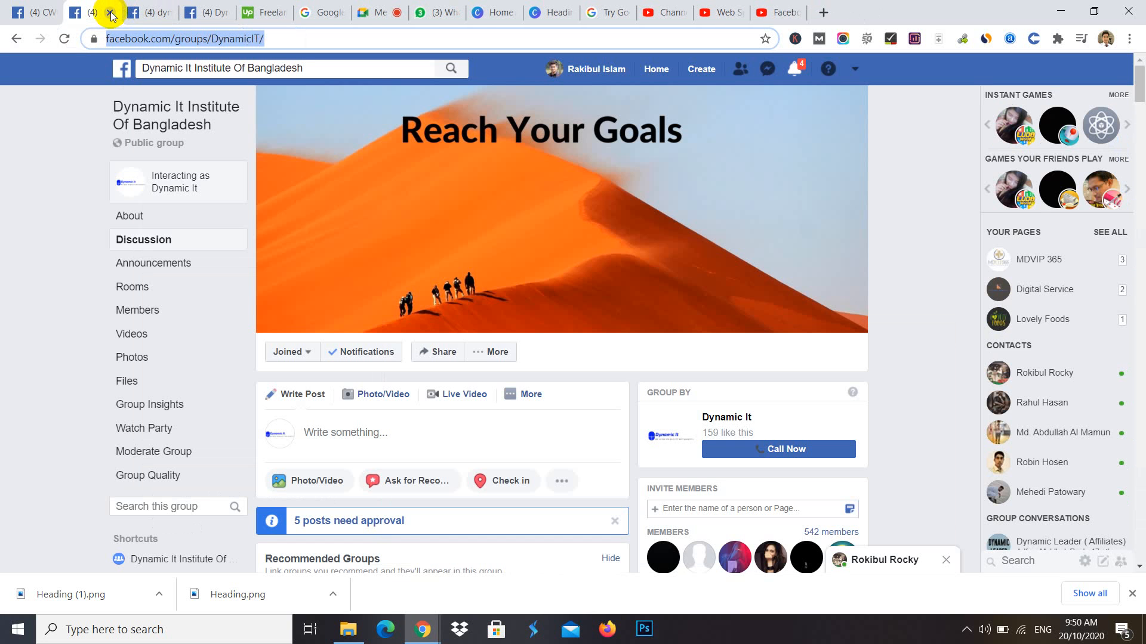
click(111, 13)
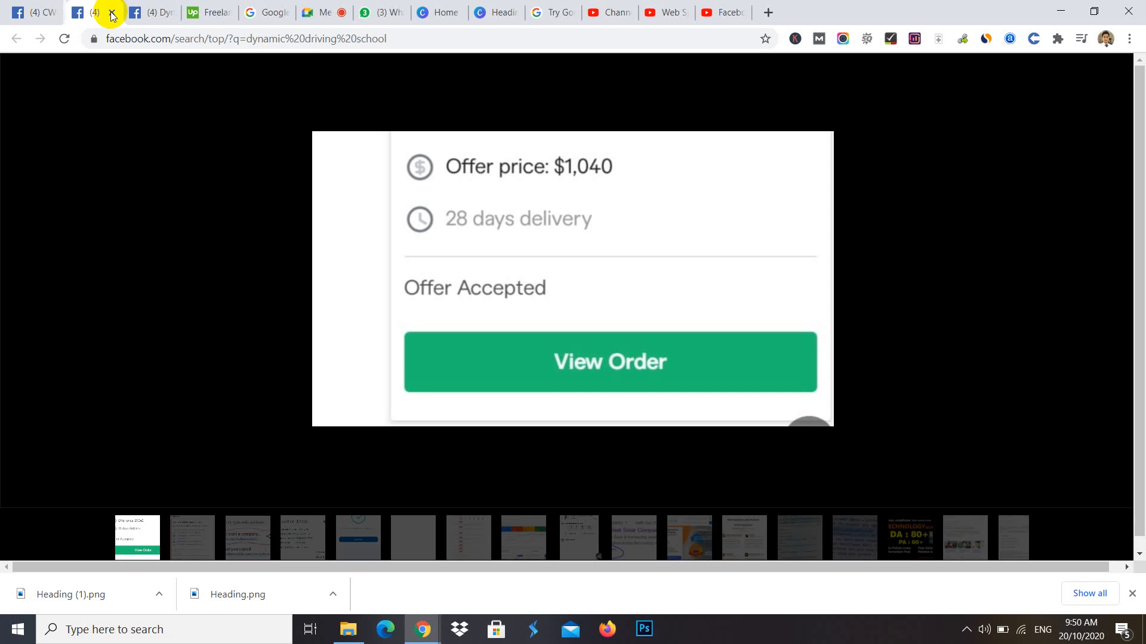
- Go from the Dynamic It page to the Facebook home feed, dismiss the downloads bar and start creating an ad
click(150, 9)
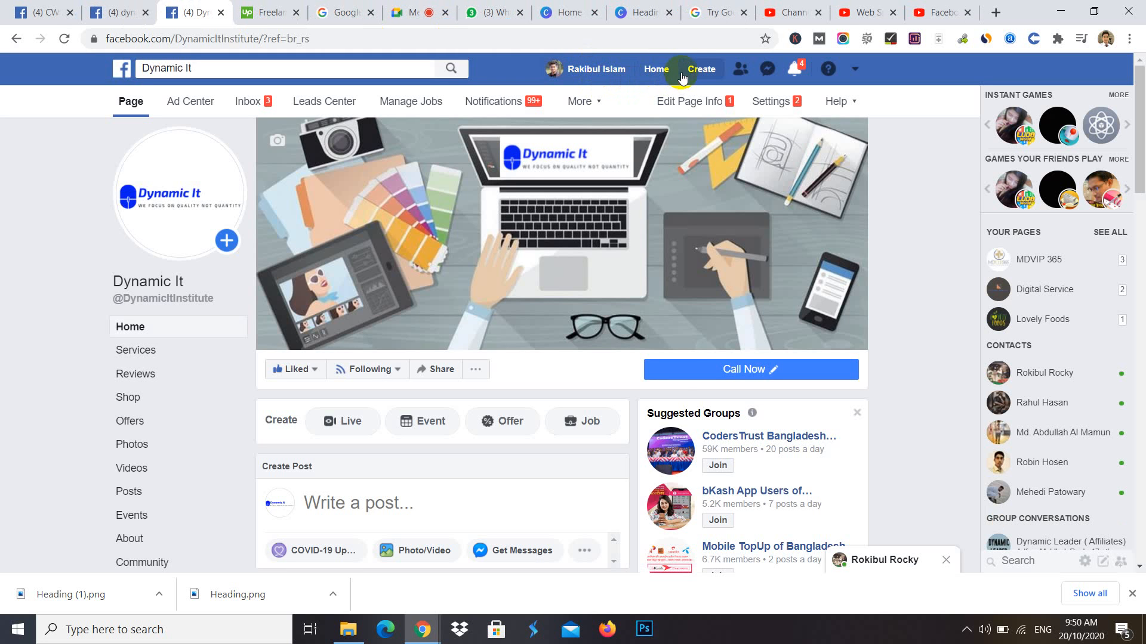
click(658, 70)
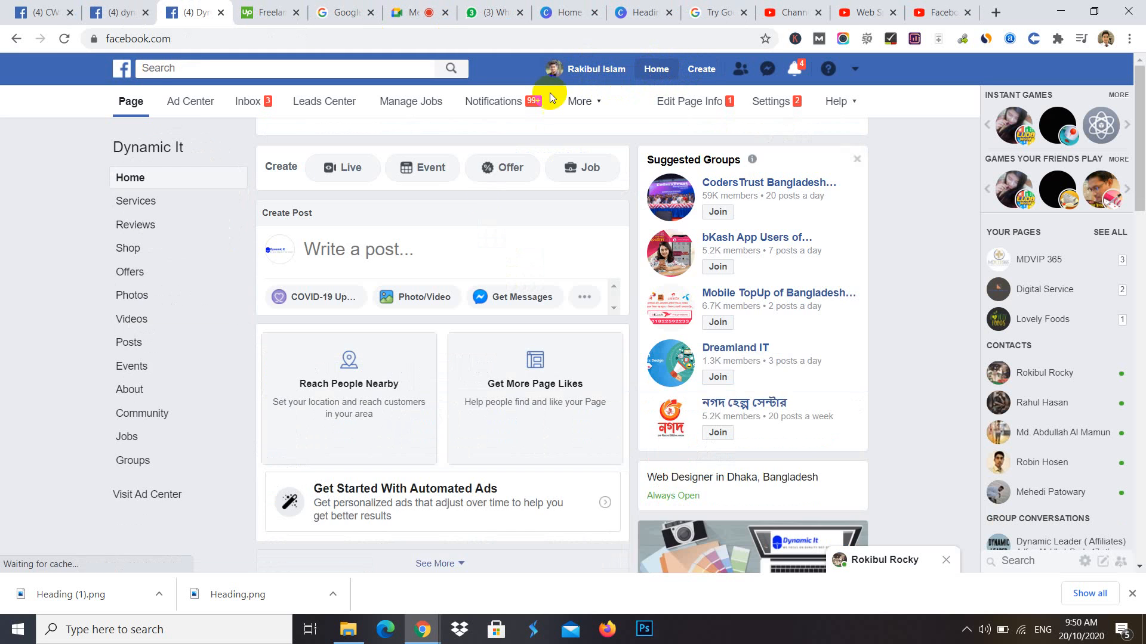
click(1133, 594)
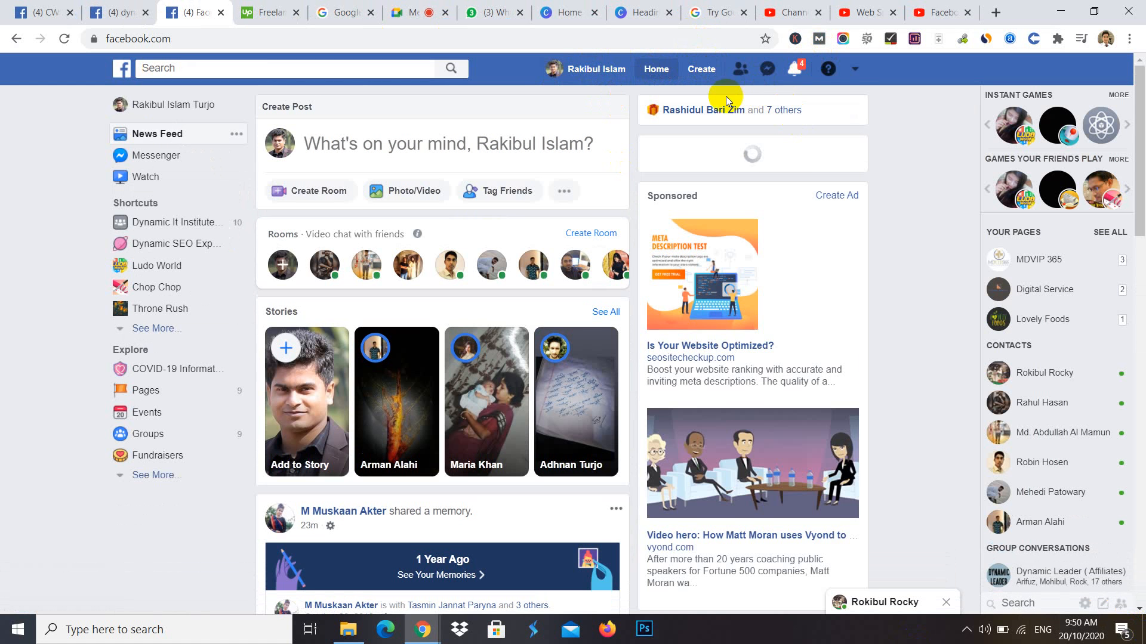
scroll(723, 96, down, 3)
click(708, 68)
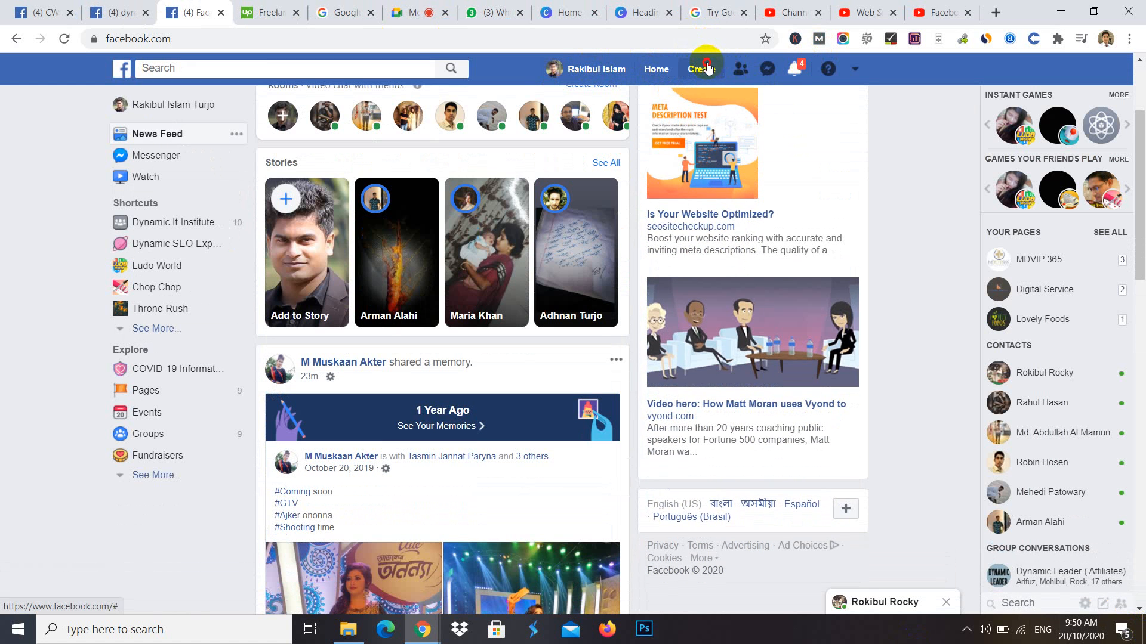
click(608, 170)
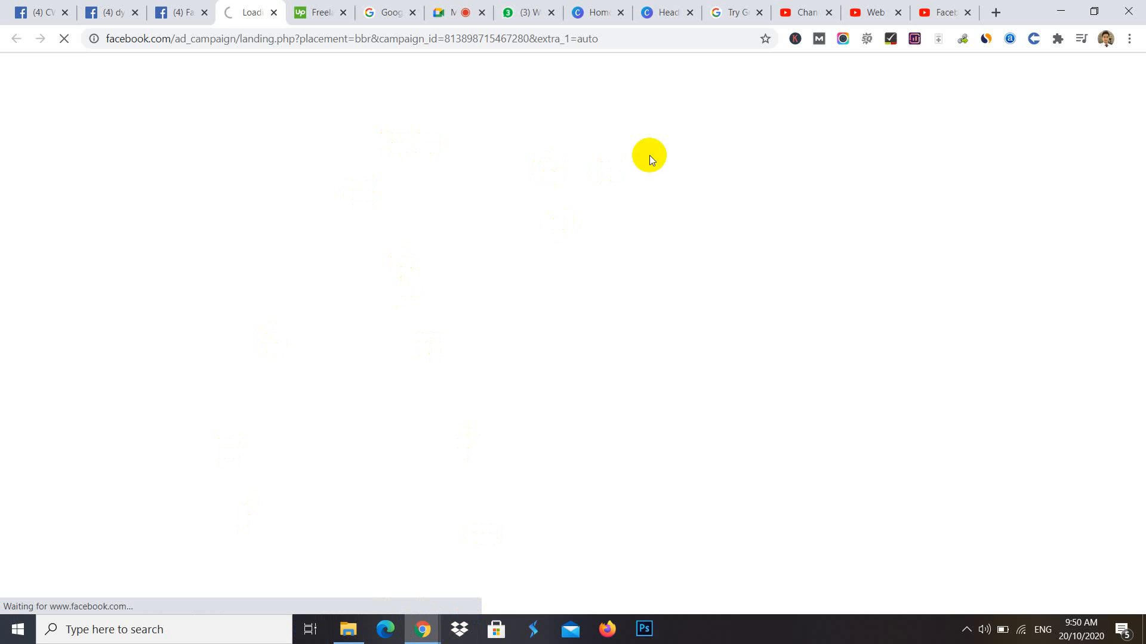
- Close the two Canva tabs, the two Google tabs, and the leftover Facebook search and home tabs
click(620, 13)
click(620, 13)
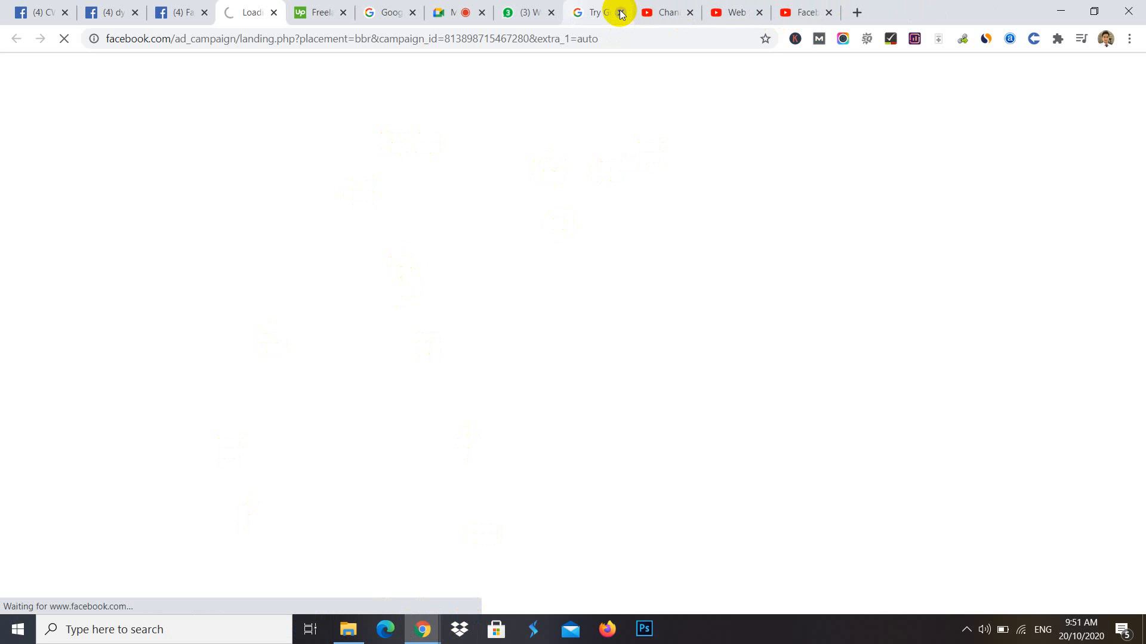
click(621, 13)
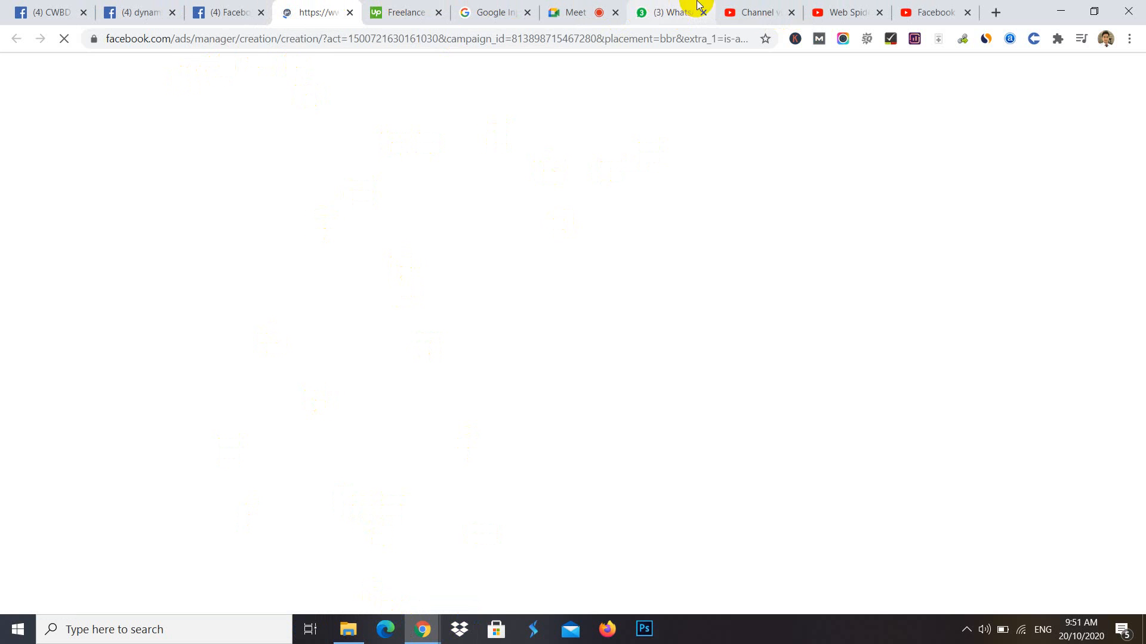
click(528, 13)
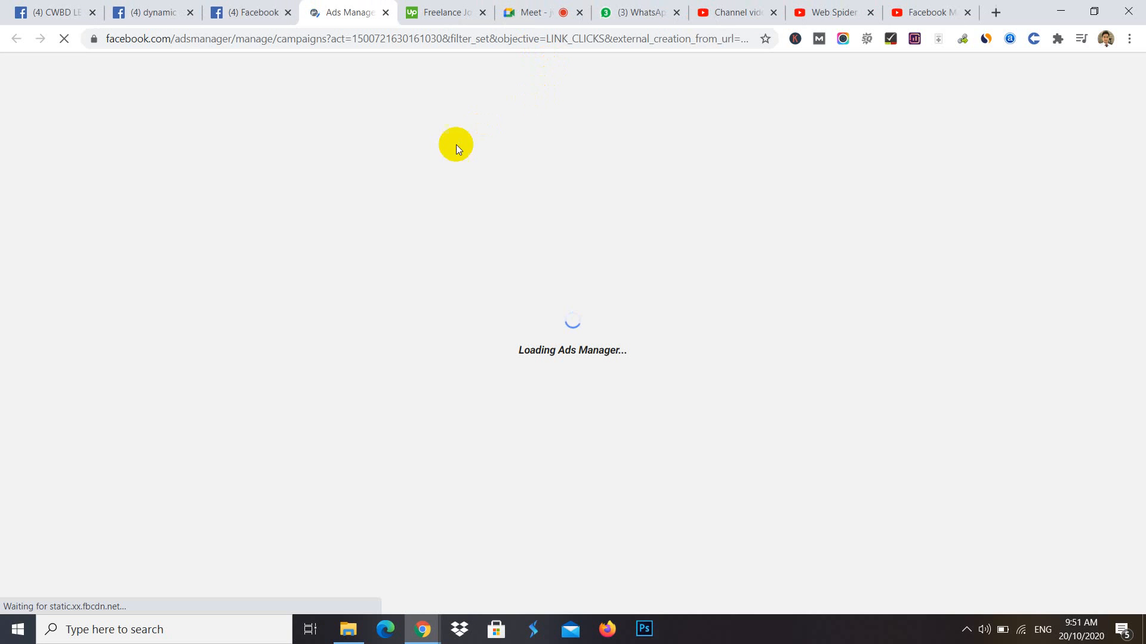
click(191, 13)
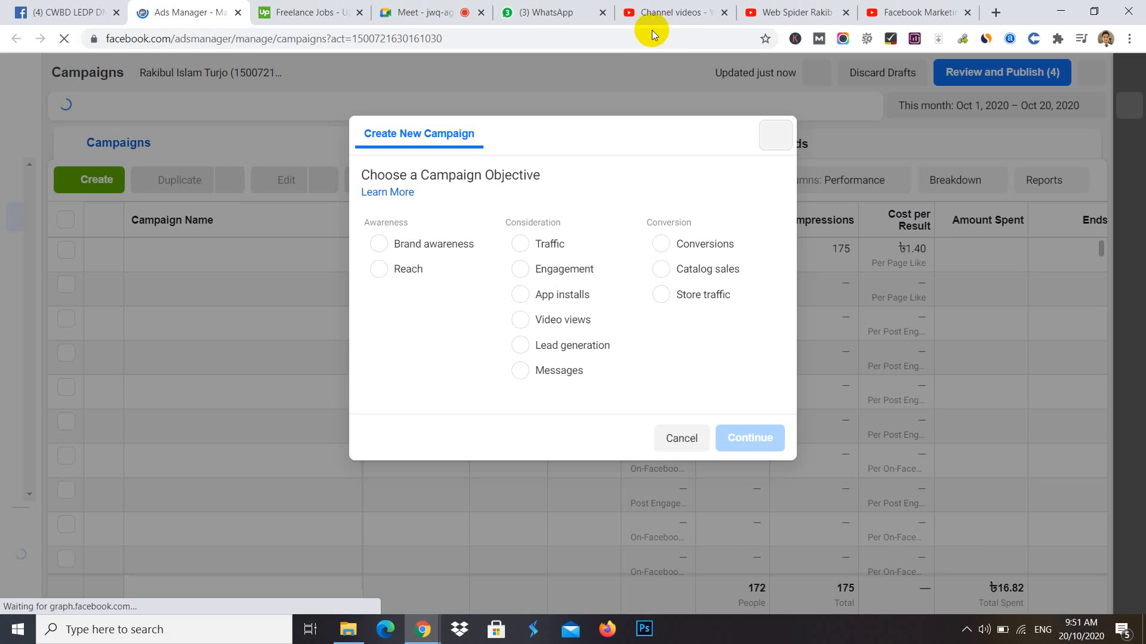
- Create a new campaign draft with the Traffic objective, then return to the channel's videos in YouTube Studio
click(530, 261)
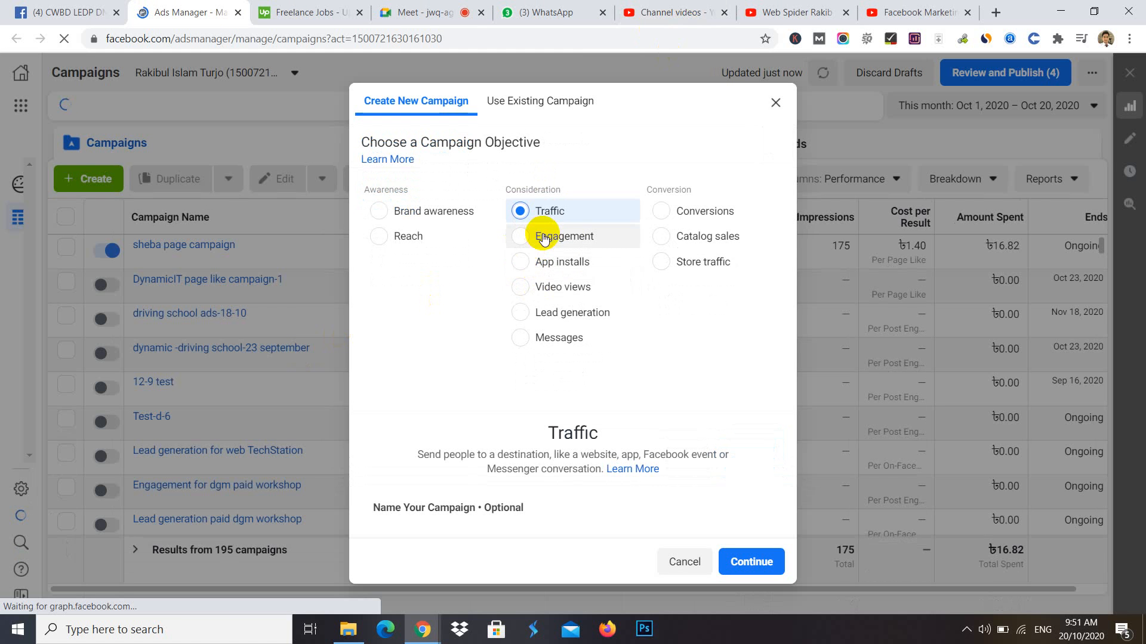
click(752, 563)
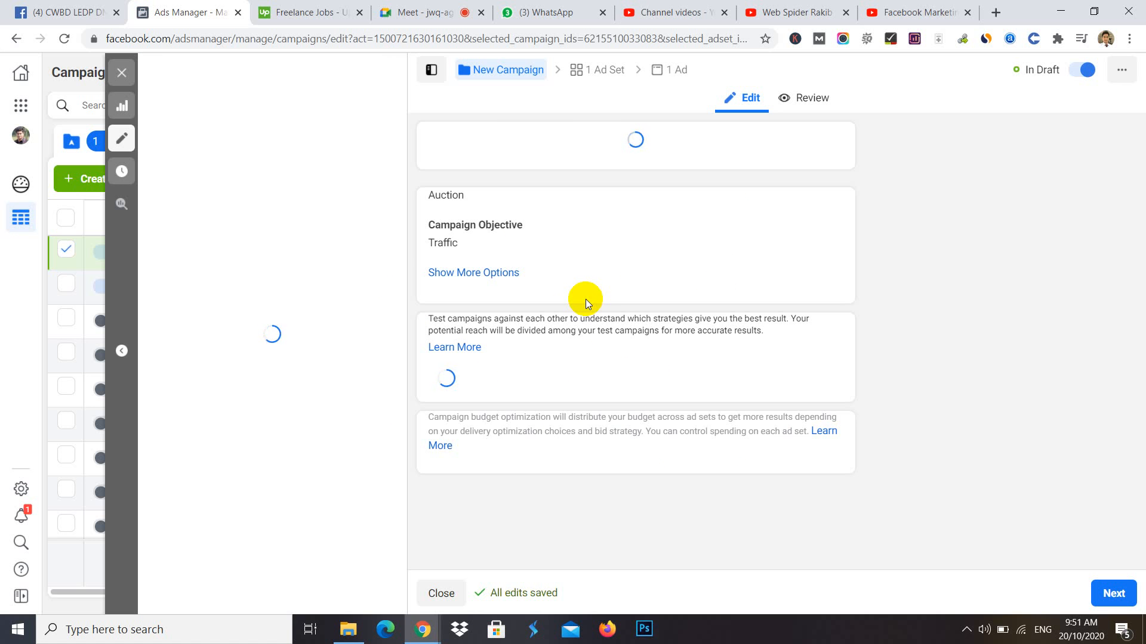
click(694, 6)
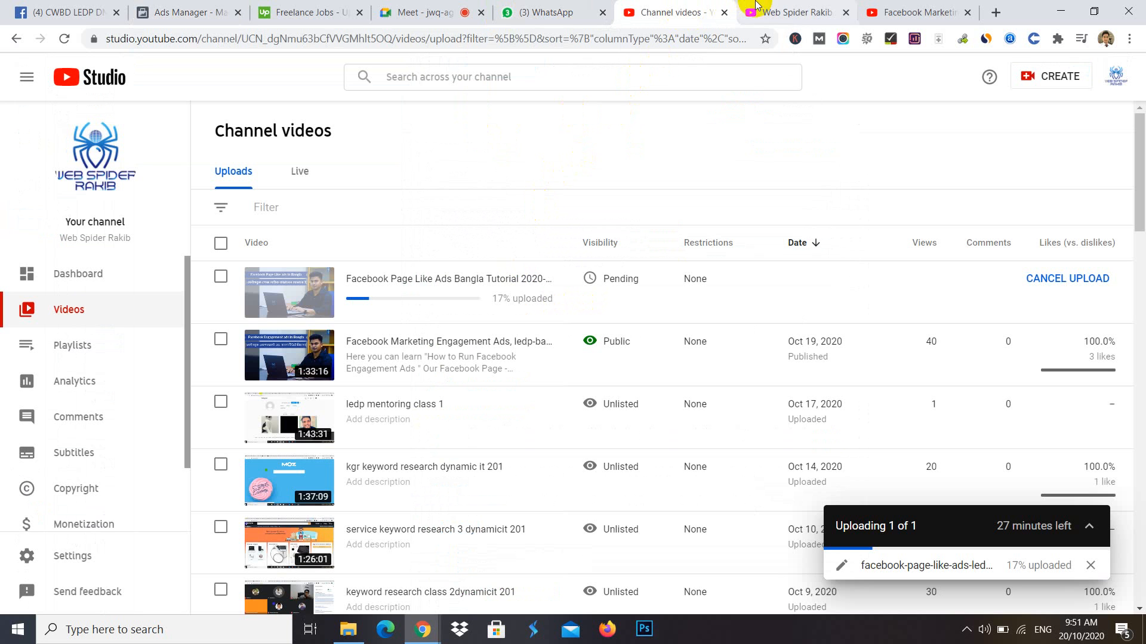
- Close the Web Spider Rakib channel tab and the Facebook Marketing YouTube video tab
click(793, 12)
click(845, 13)
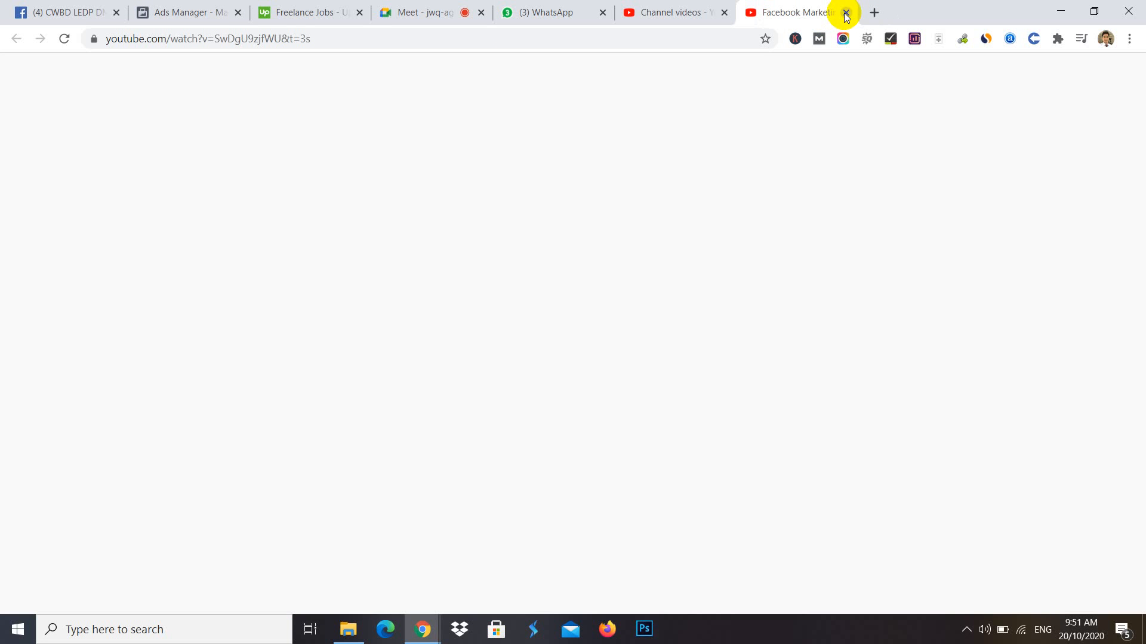
click(845, 13)
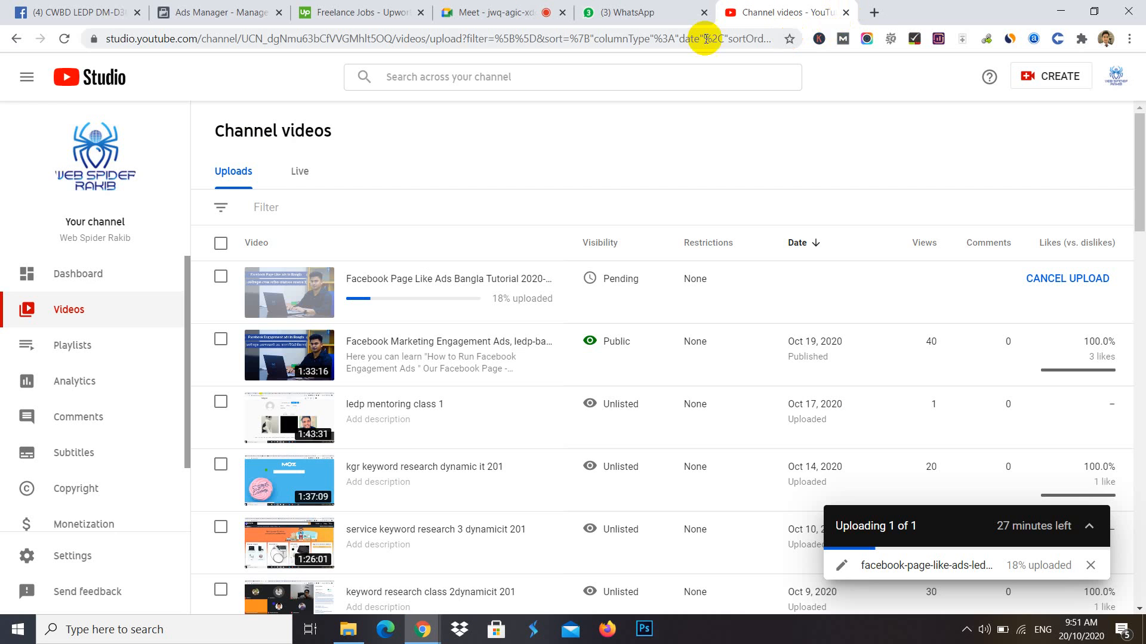
- Check the new campaign draft's name, go to the Facebook home feed and close the open chat window
click(228, 6)
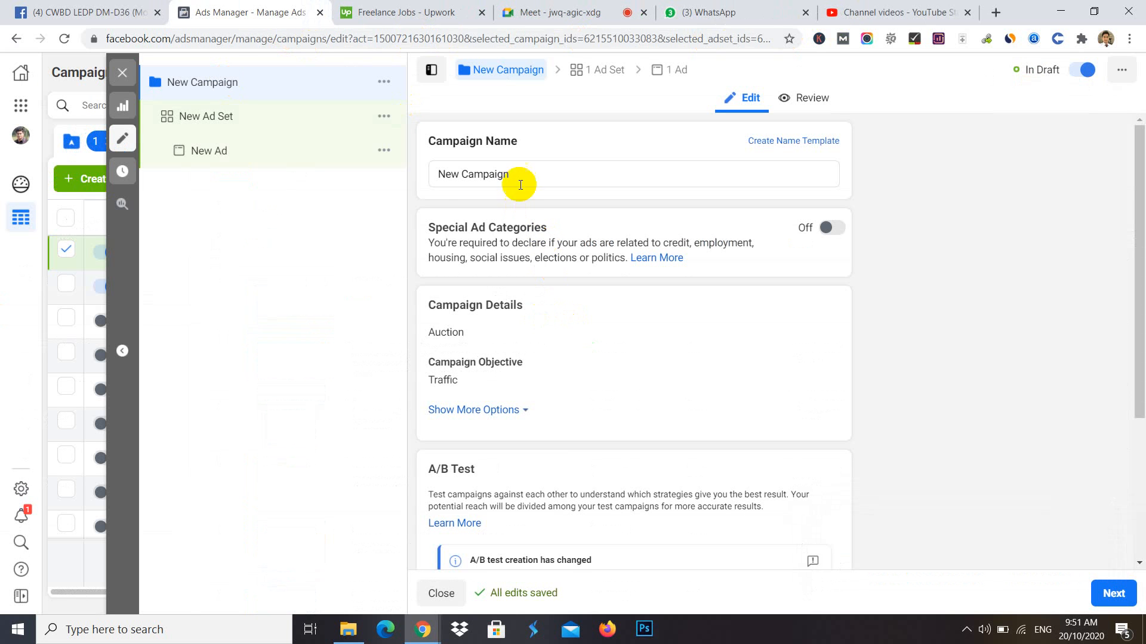
drag(519, 173, 430, 174)
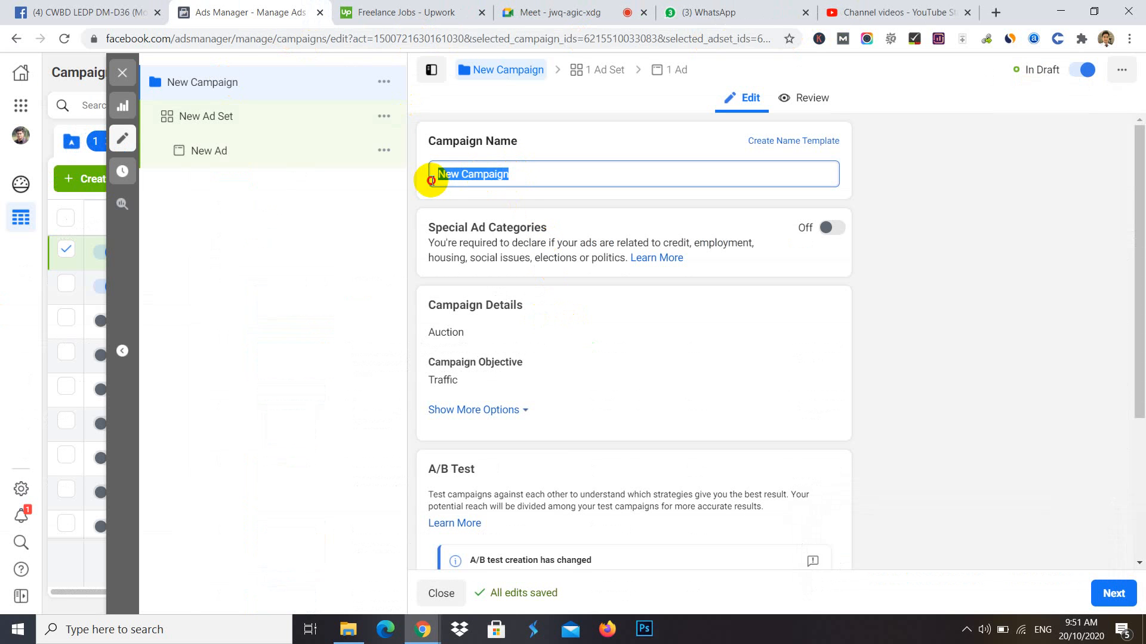
click(95, 11)
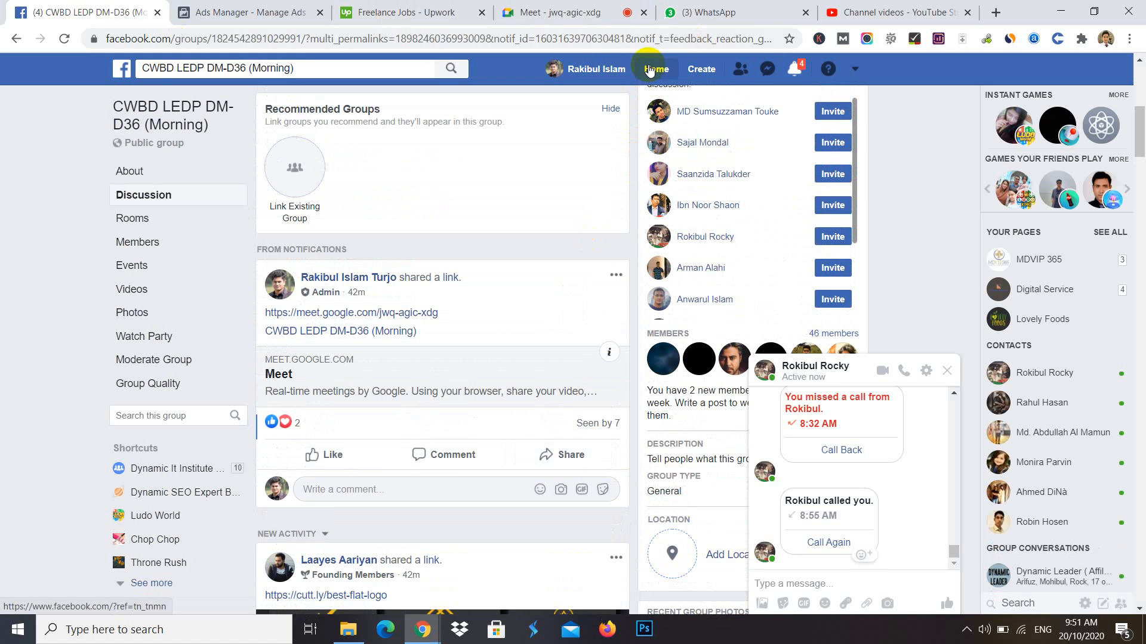
click(650, 70)
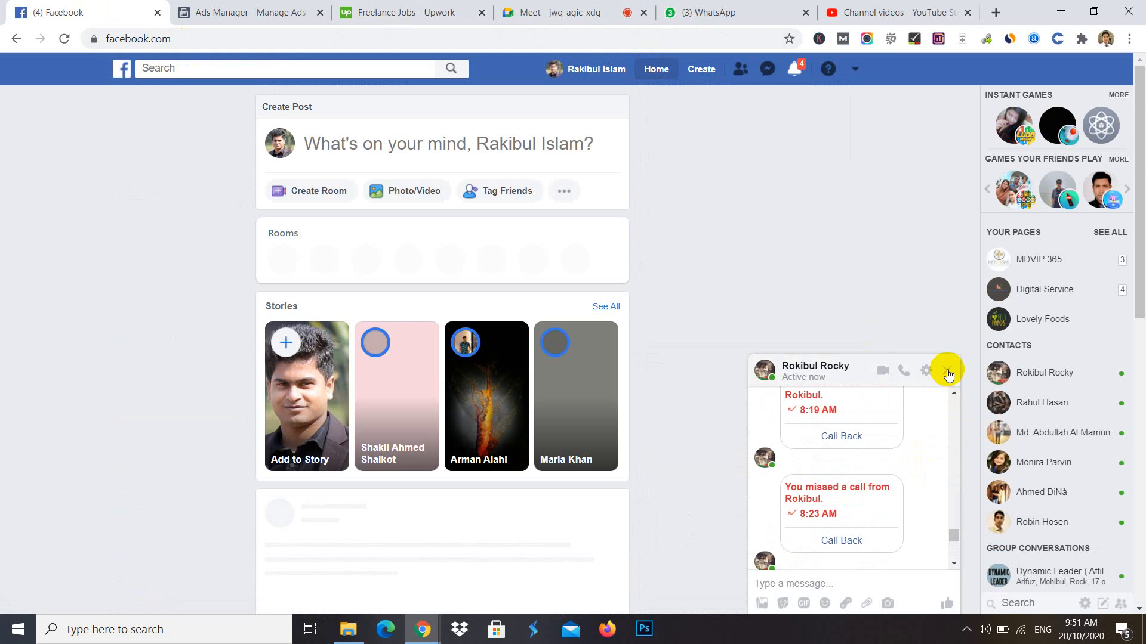
click(948, 374)
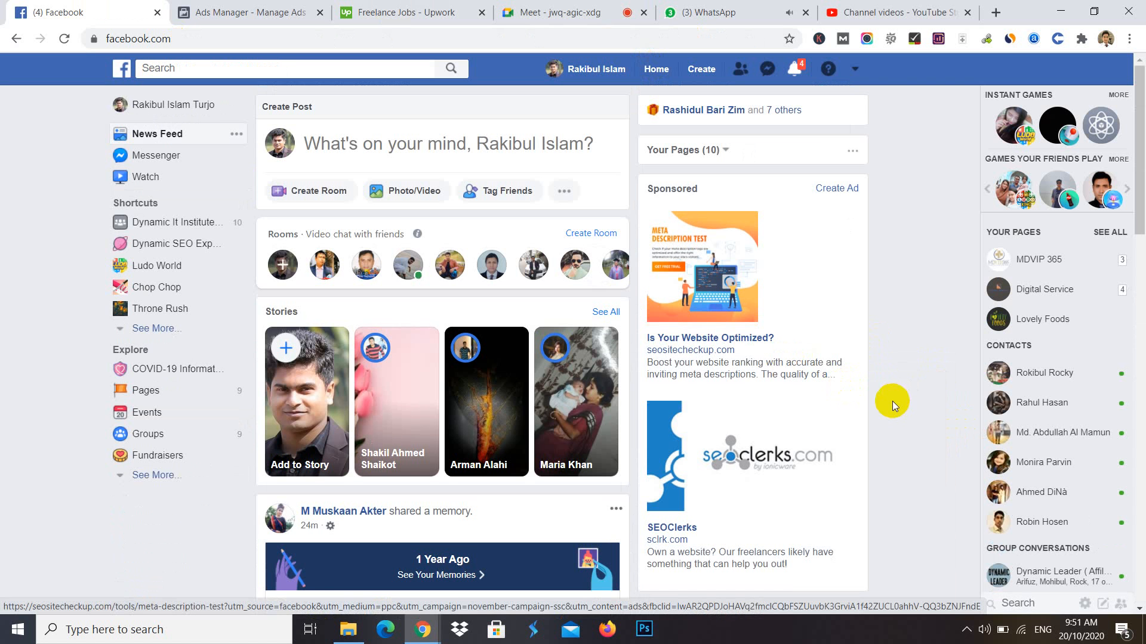
- Browse the news feed for sponsored posts, examining the teesta.com.bd ad with its Send Message option
scroll(417, 340, down, 10)
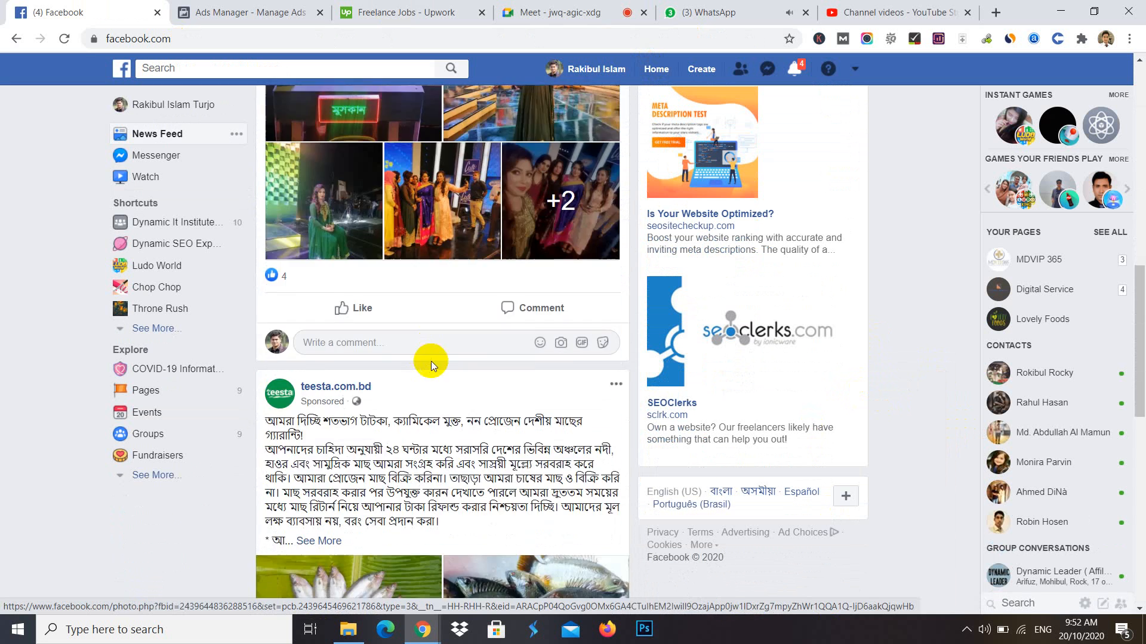
scroll(432, 365, down, 7)
scroll(430, 378, up, 5)
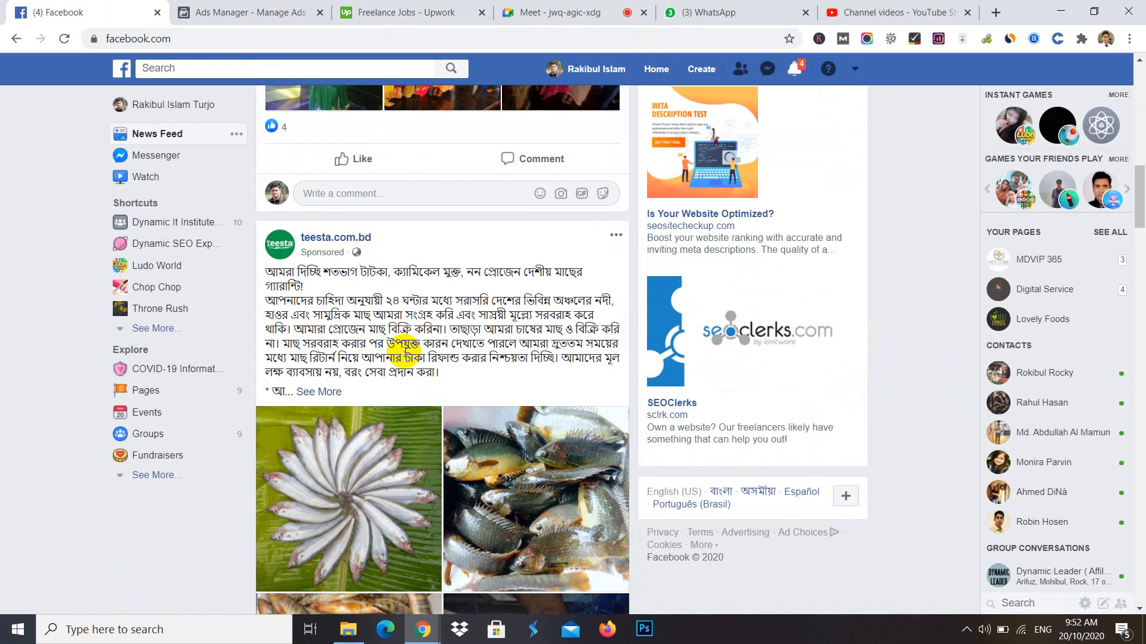
scroll(406, 352, down, 7)
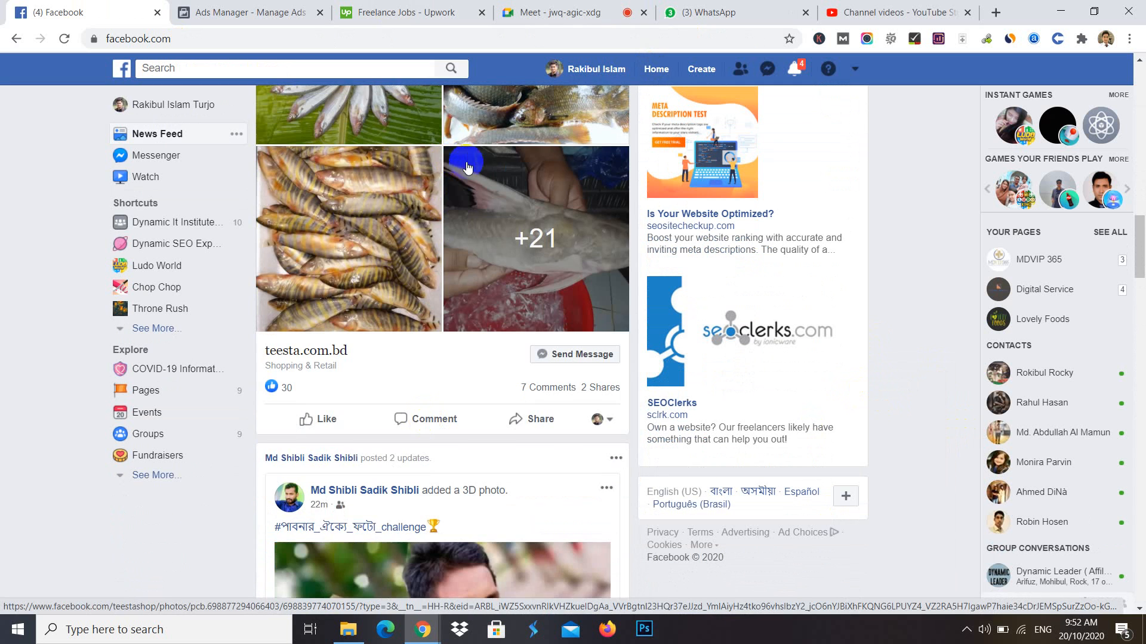
scroll(542, 274, down, 9)
scroll(486, 376, up, 1)
scroll(477, 370, down, 10)
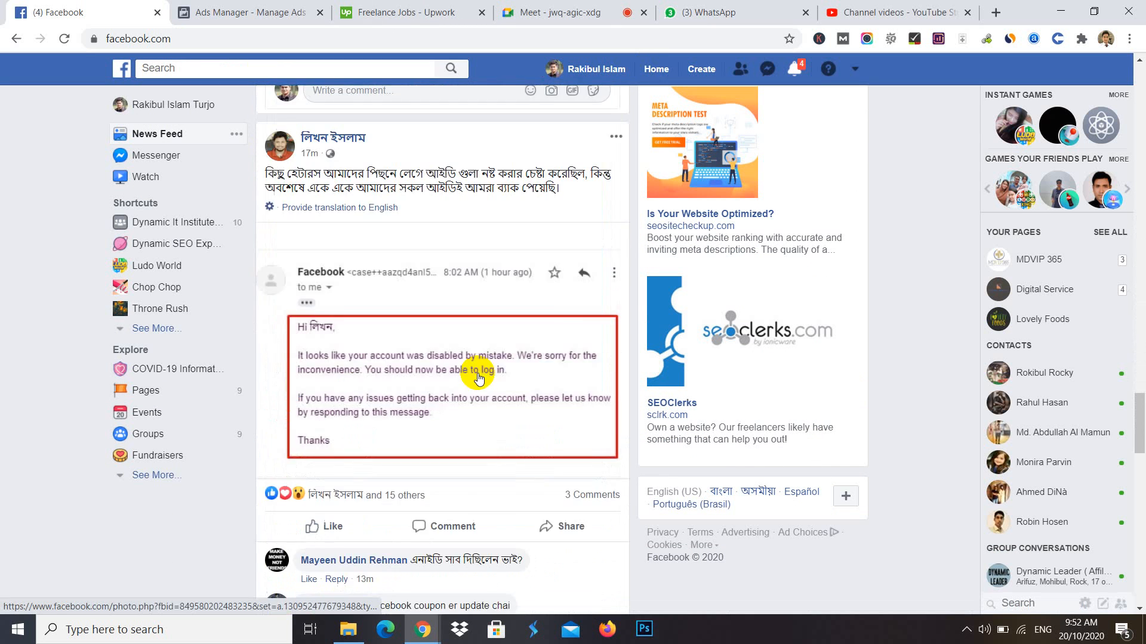
scroll(476, 361, down, 18)
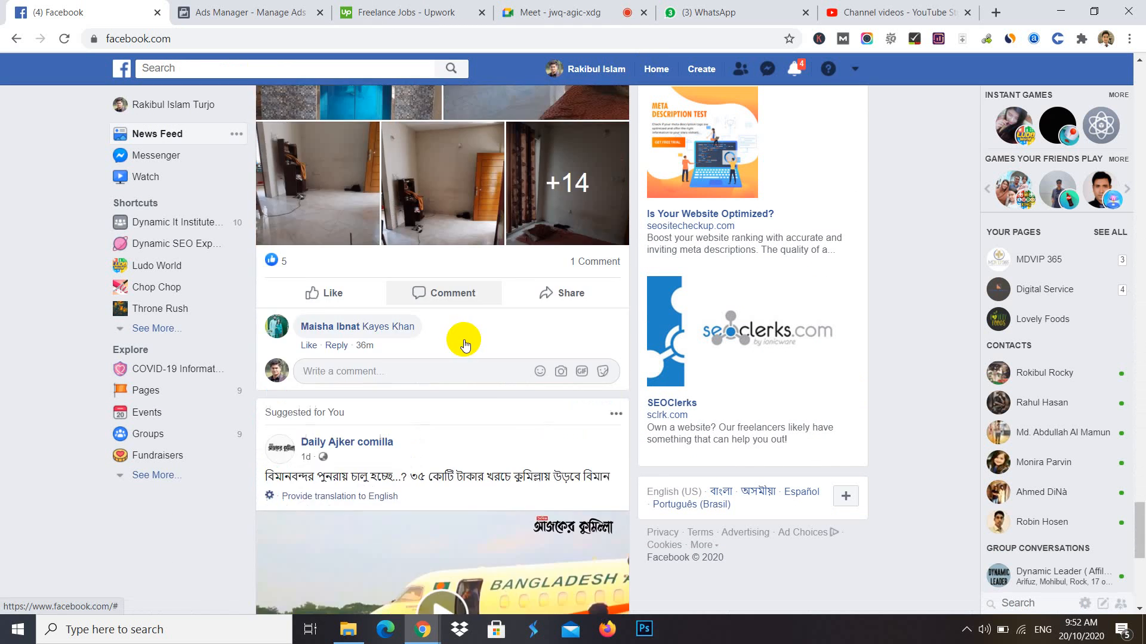
scroll(476, 367, down, 10)
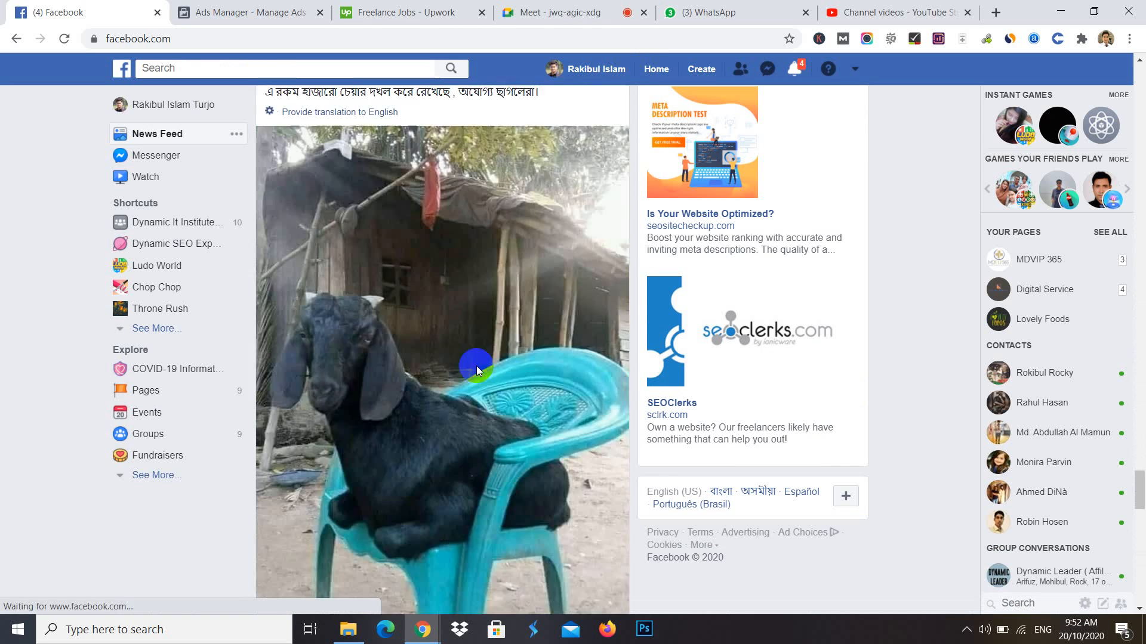
scroll(476, 367, down, 6)
- Examine the Leads Gorilla sponsored post's text, image and Sign Up link, and open its landing page
scroll(476, 366, down, 15)
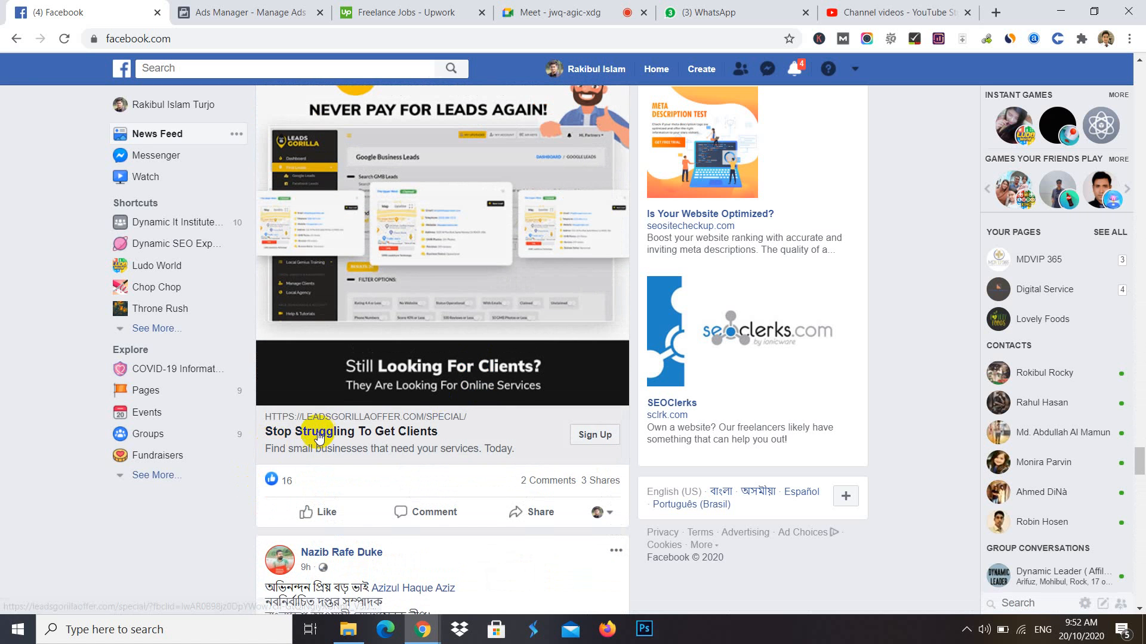
scroll(435, 408, up, 6)
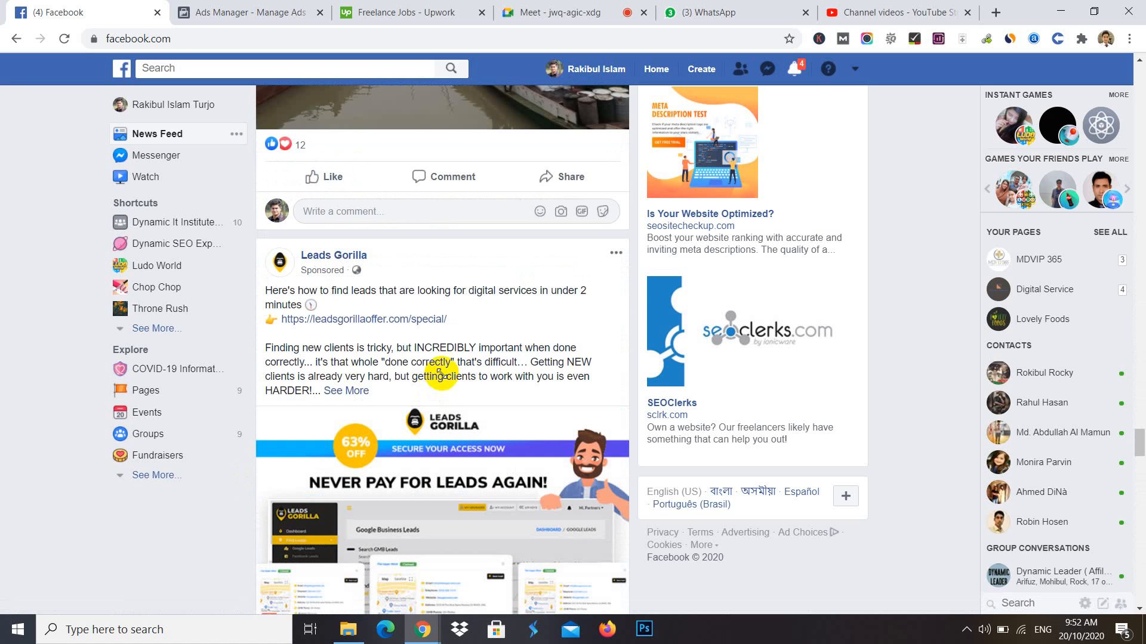
scroll(527, 300, down, 6)
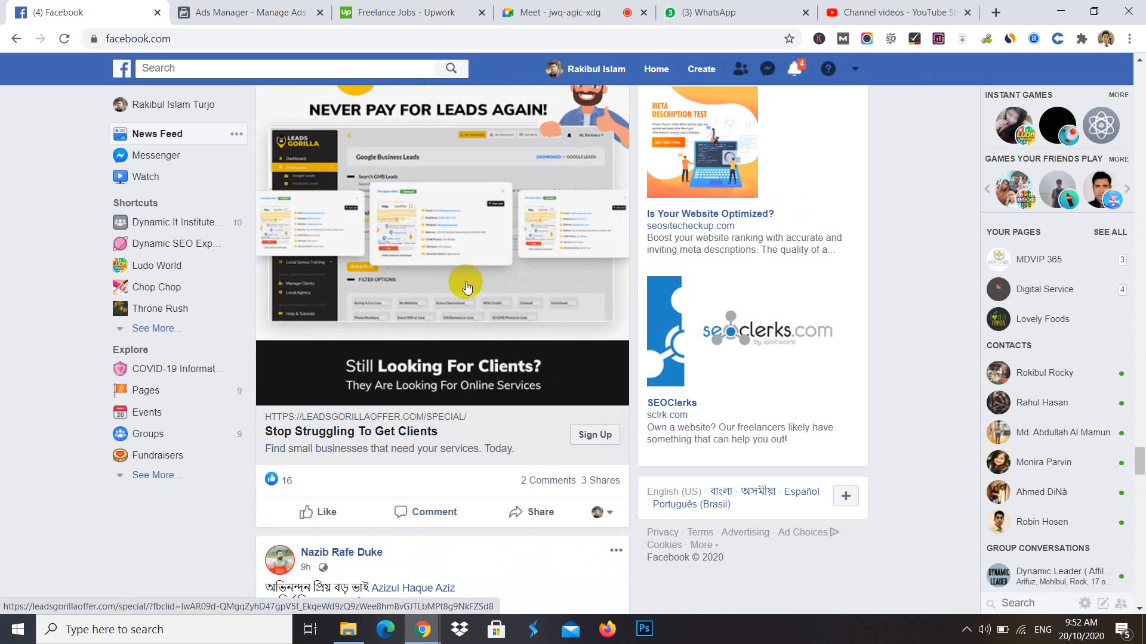
scroll(469, 288, up, 6)
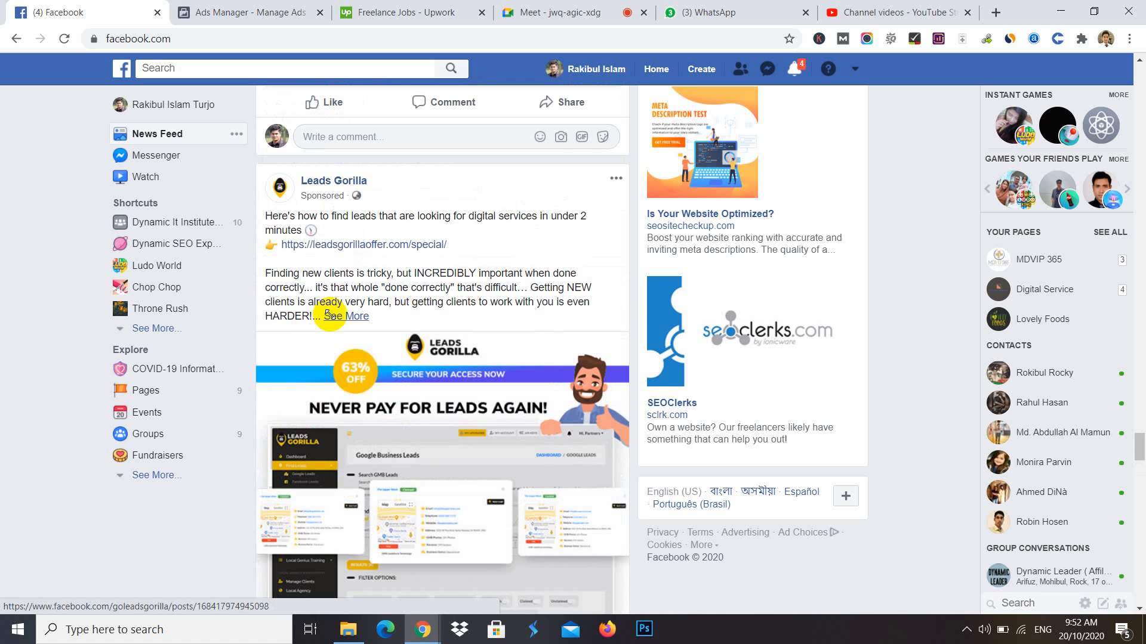
scroll(476, 435, down, 5)
click(457, 300)
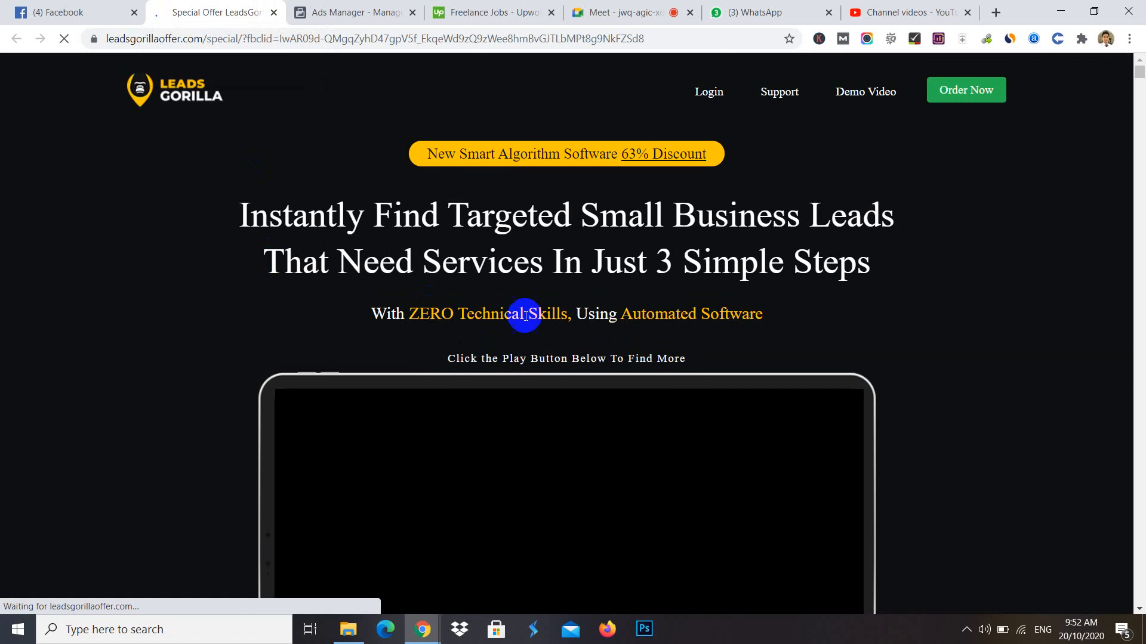
- Look through the Leads Gorilla special offer landing page and close its tab
scroll(528, 313, down, 10)
scroll(732, 277, up, 12)
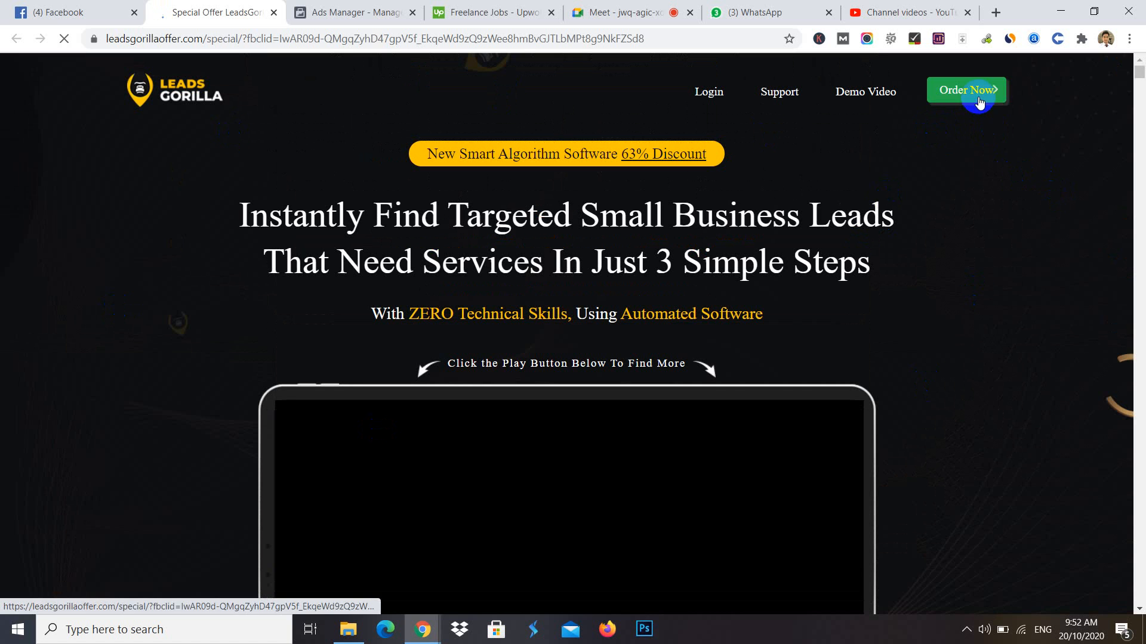
click(177, 98)
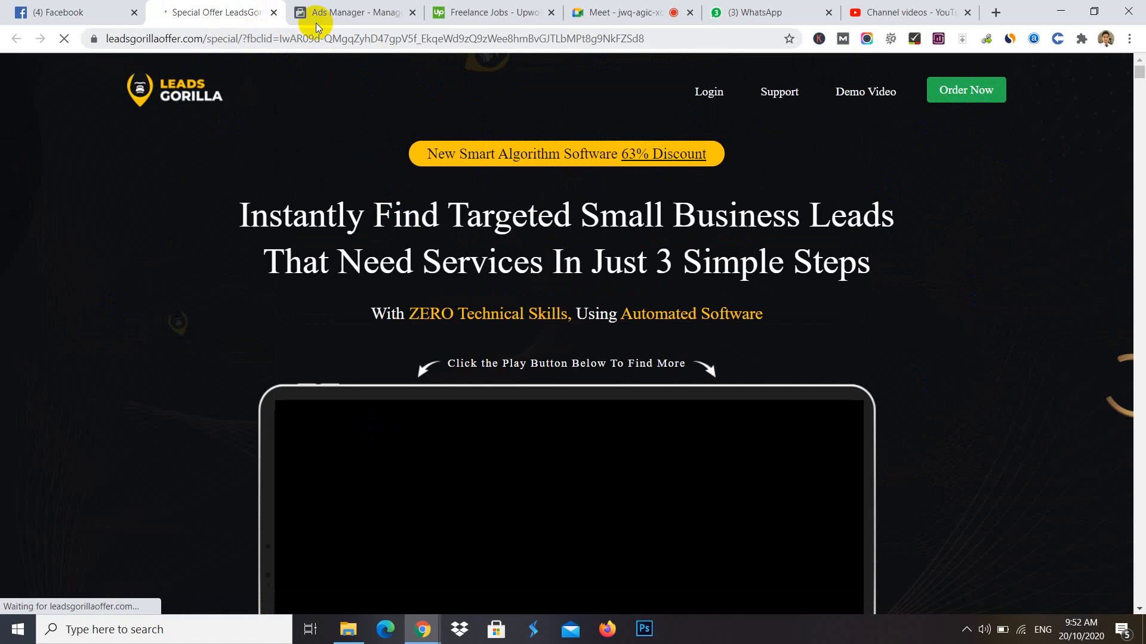
click(272, 13)
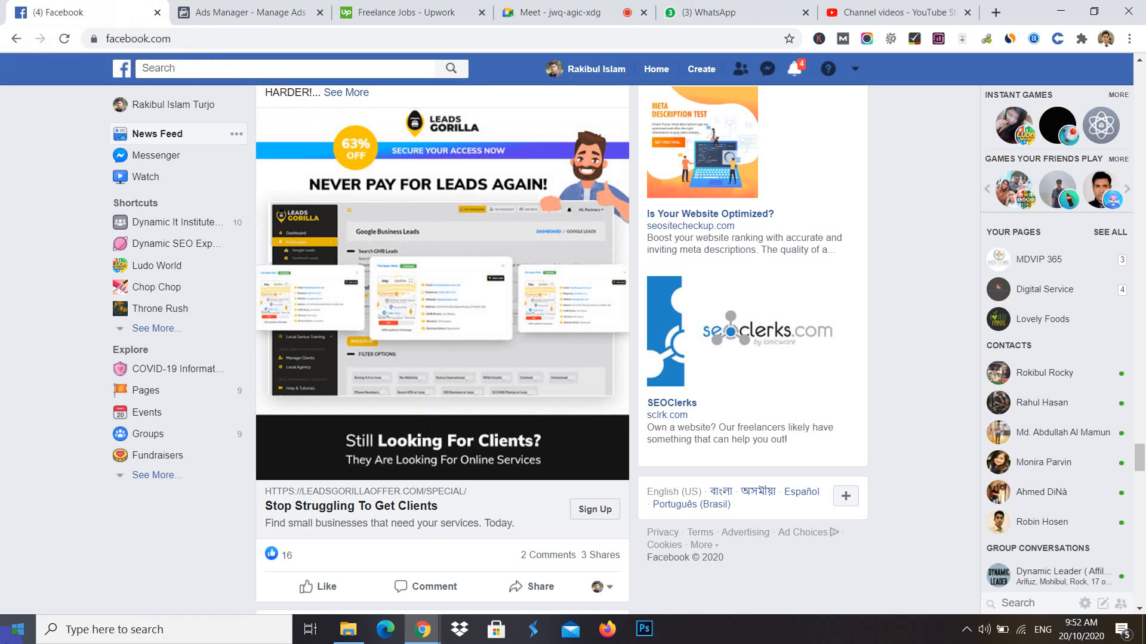
- Search further down the news feed for more sponsored posts, examining the Stop Motion Media video ad
scroll(358, 478, down, 10)
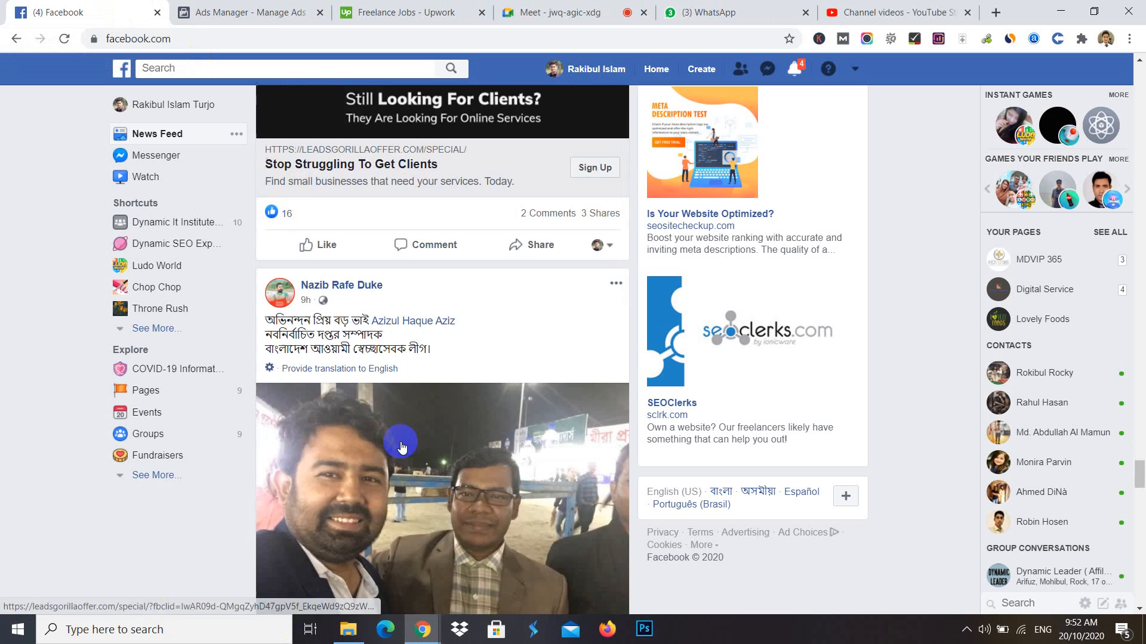
scroll(403, 455, down, 15)
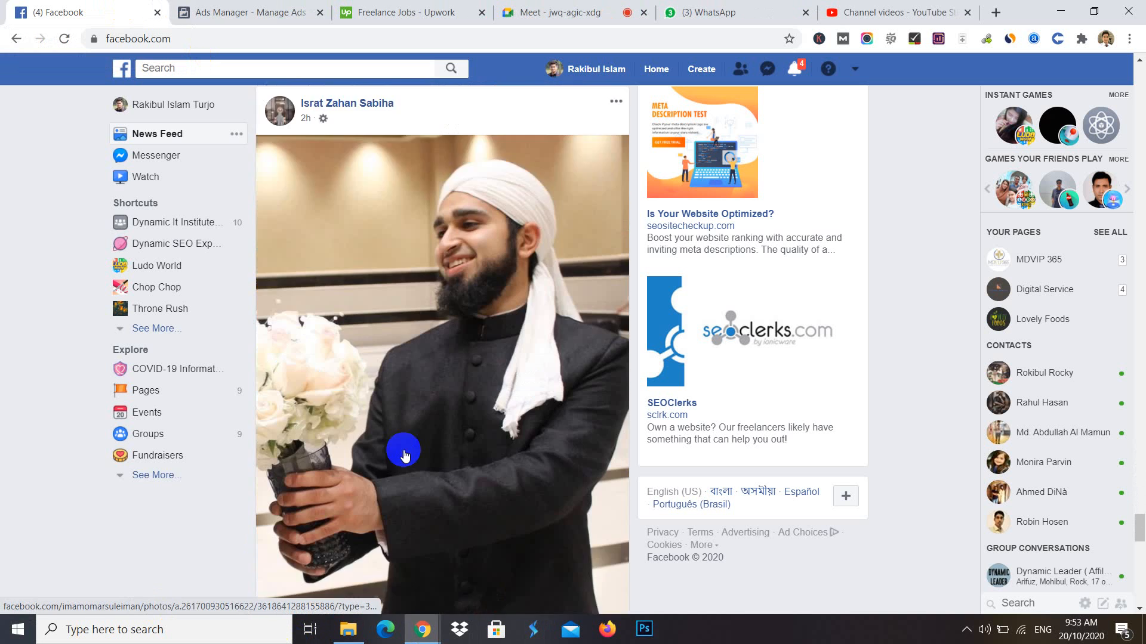
scroll(404, 456, down, 20)
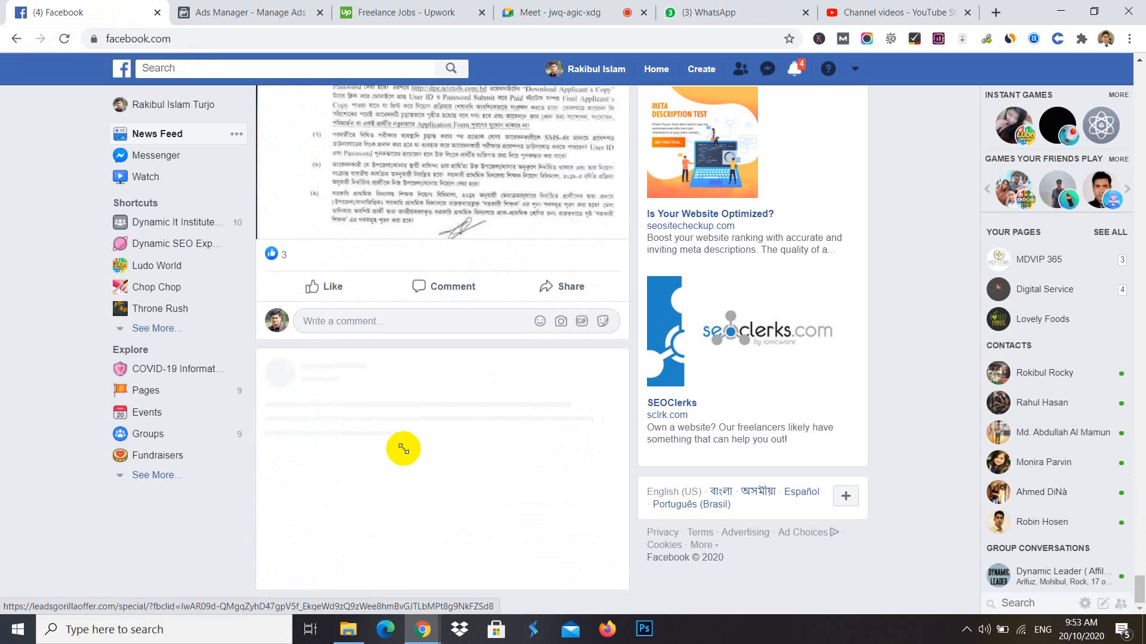
scroll(325, 475, down, 15)
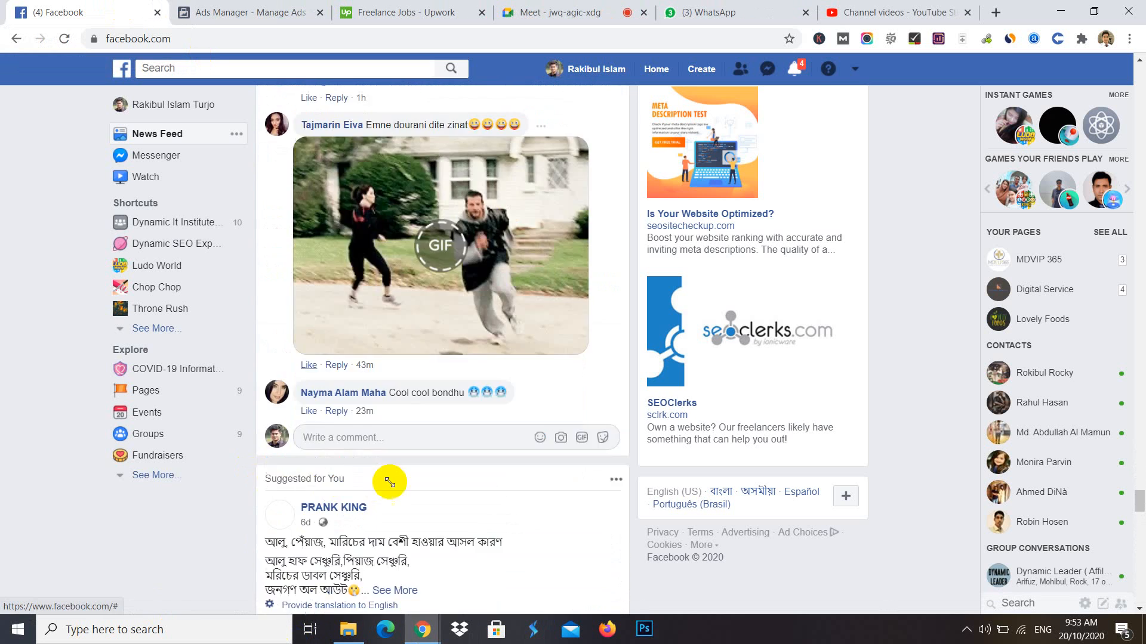
scroll(433, 478, down, 20)
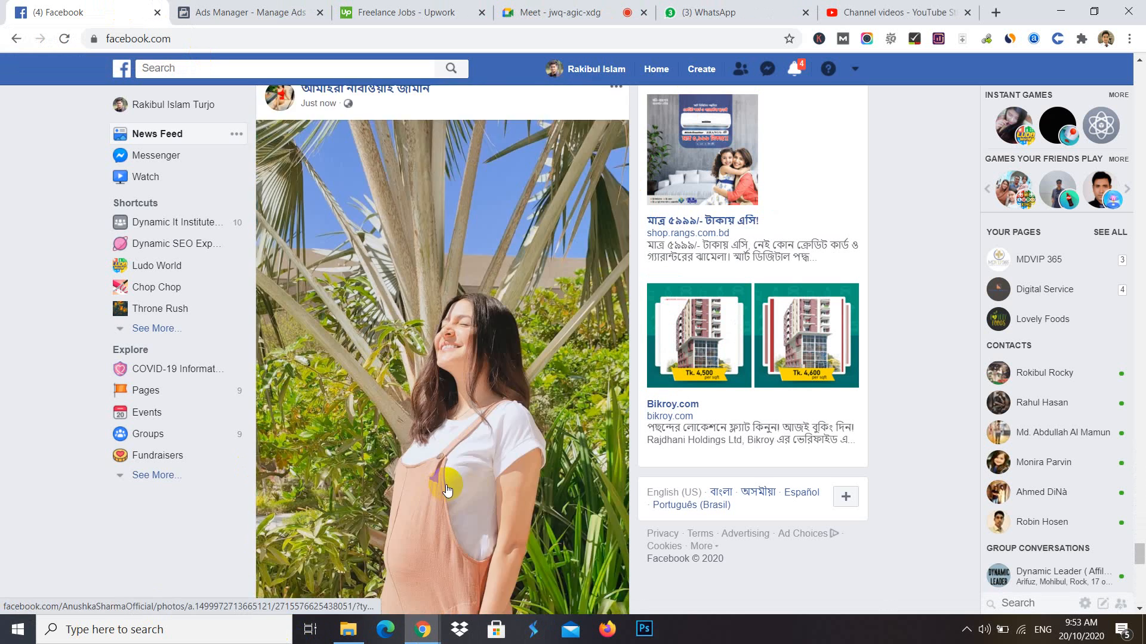
scroll(434, 493, down, 20)
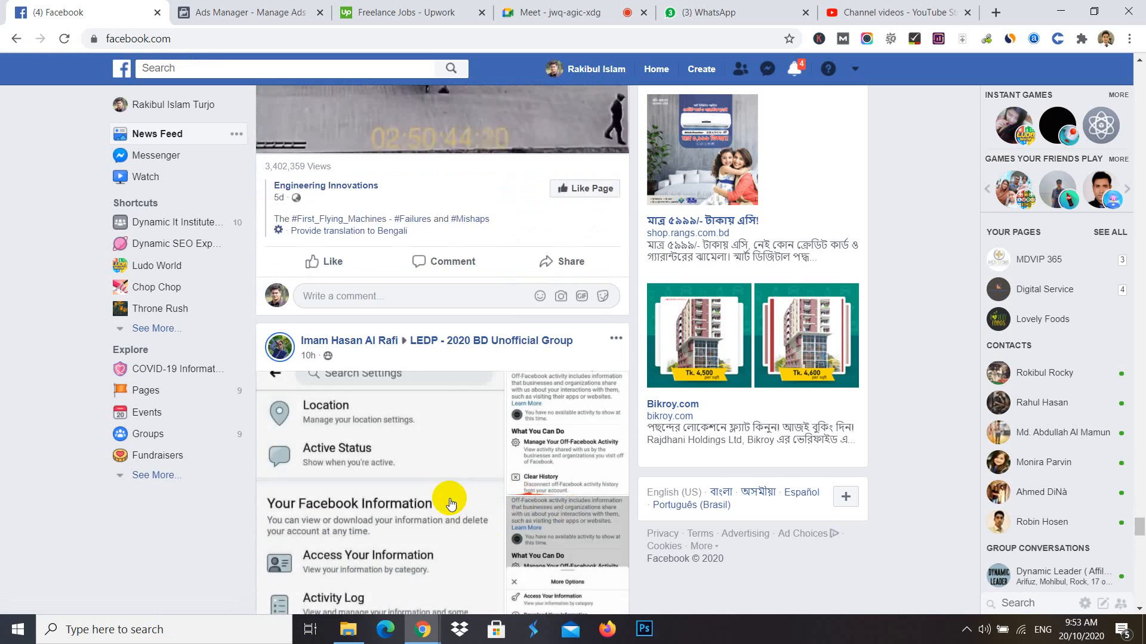
scroll(474, 509, down, 6)
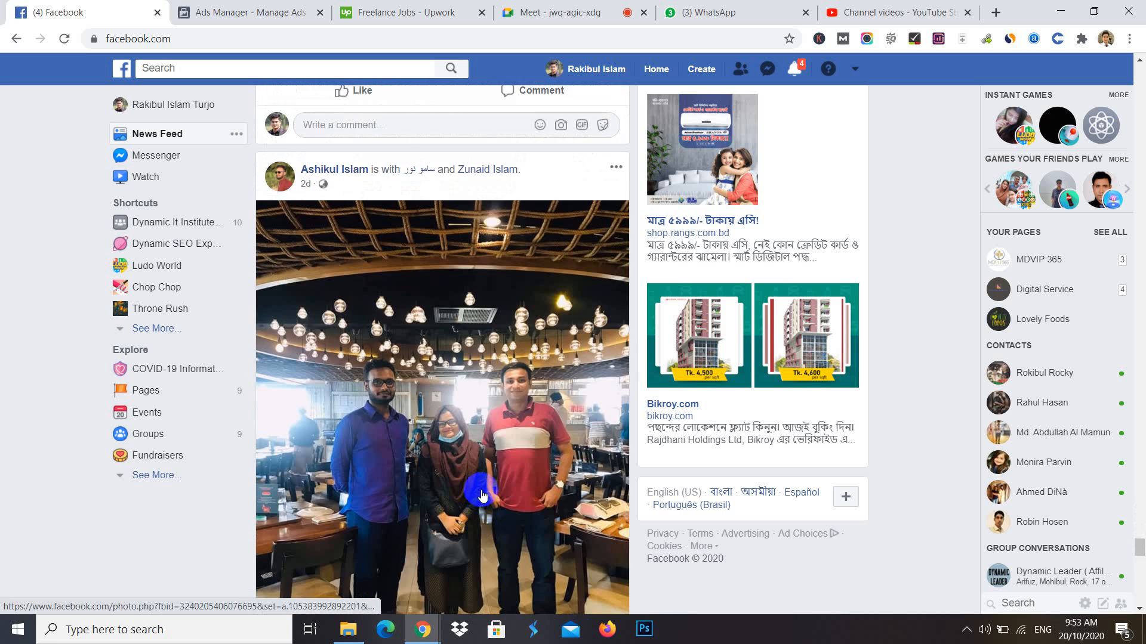
scroll(482, 496, down, 17)
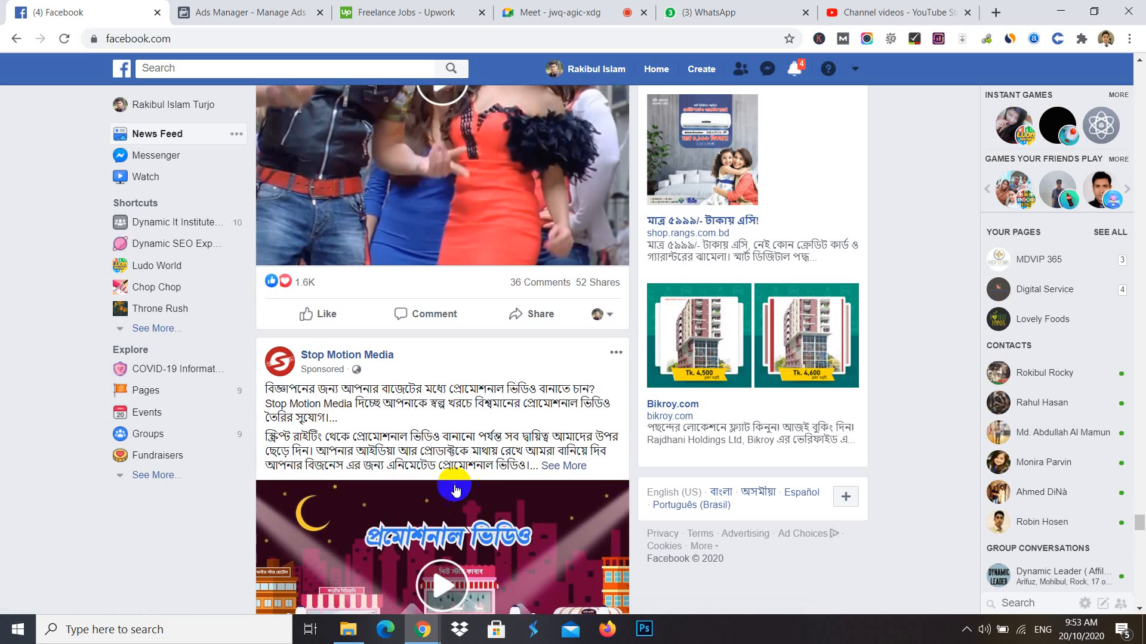
scroll(454, 489, down, 7)
scroll(456, 487, up, 6)
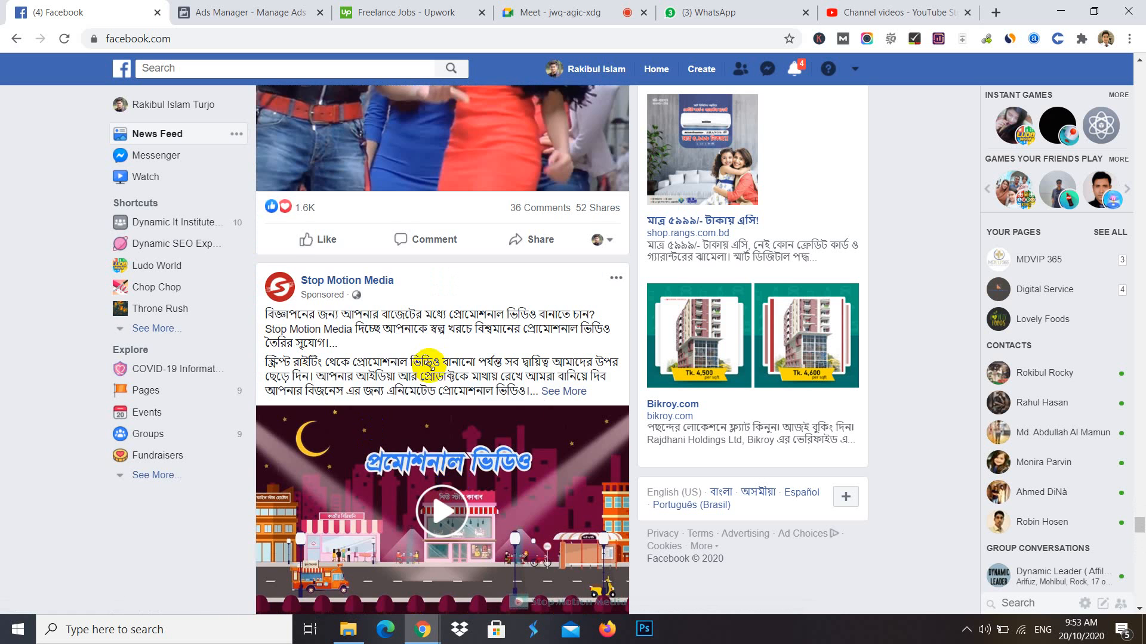
scroll(427, 366, down, 18)
scroll(530, 446, down, 15)
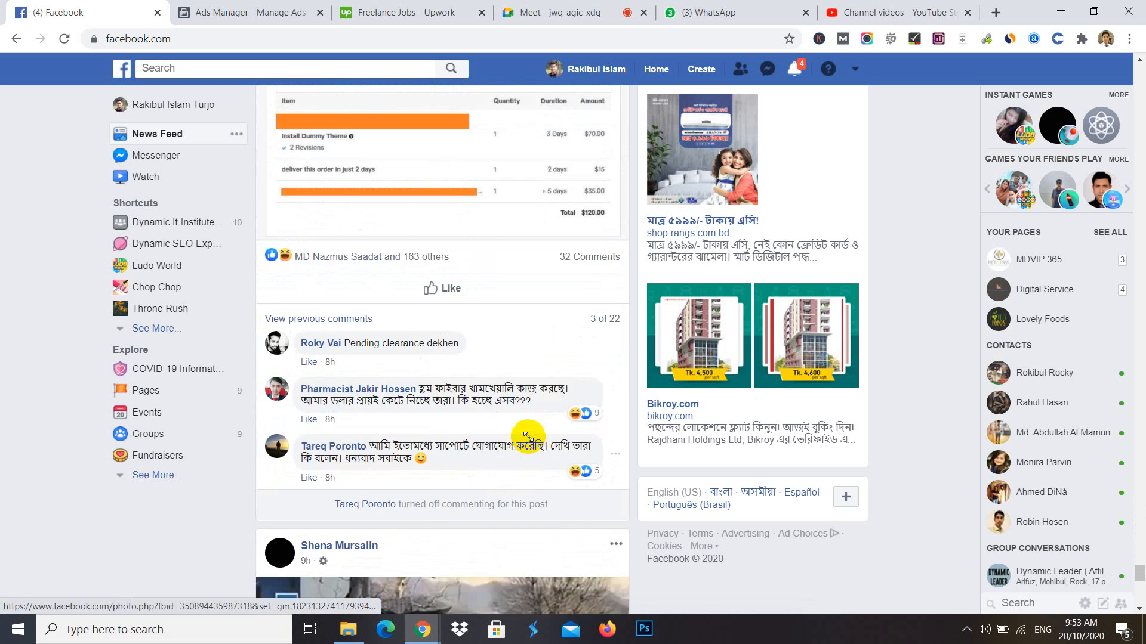
scroll(546, 394, down, 4)
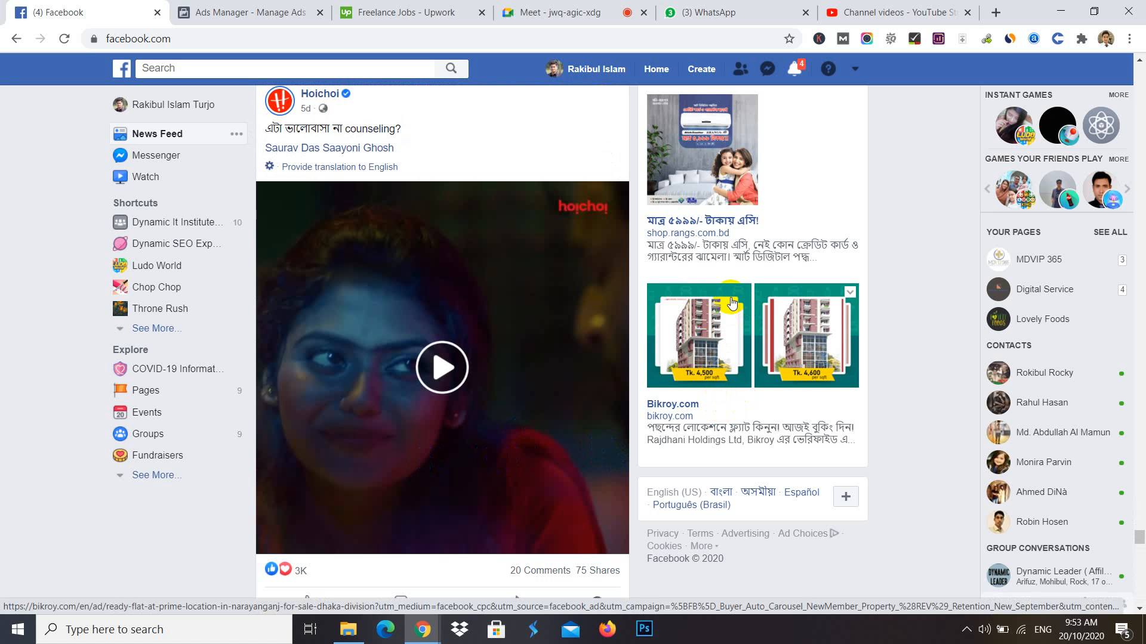
- Examine the Bikroy.com property ad beside the feed, bringing up and dismissing its link options
right_click(800, 347)
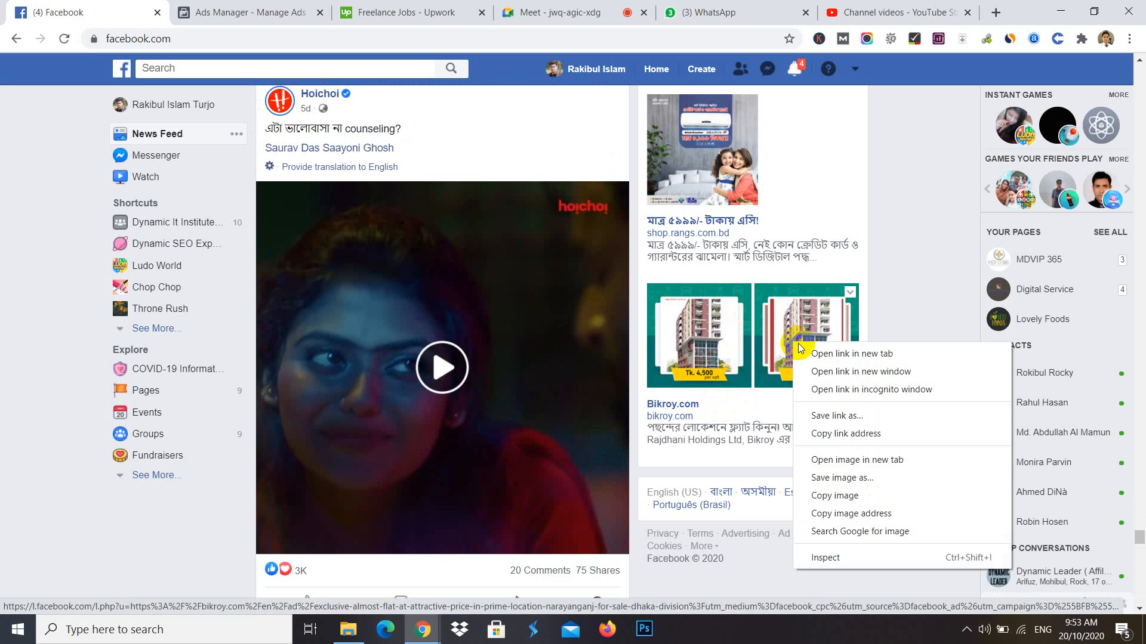
click(942, 192)
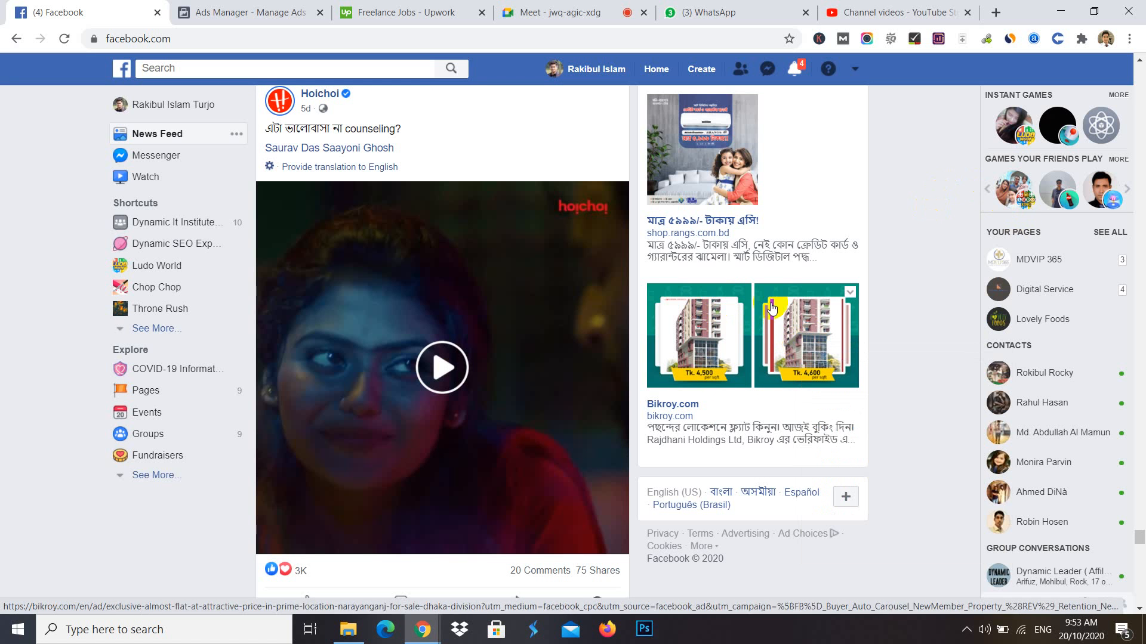
scroll(770, 352, up, 3)
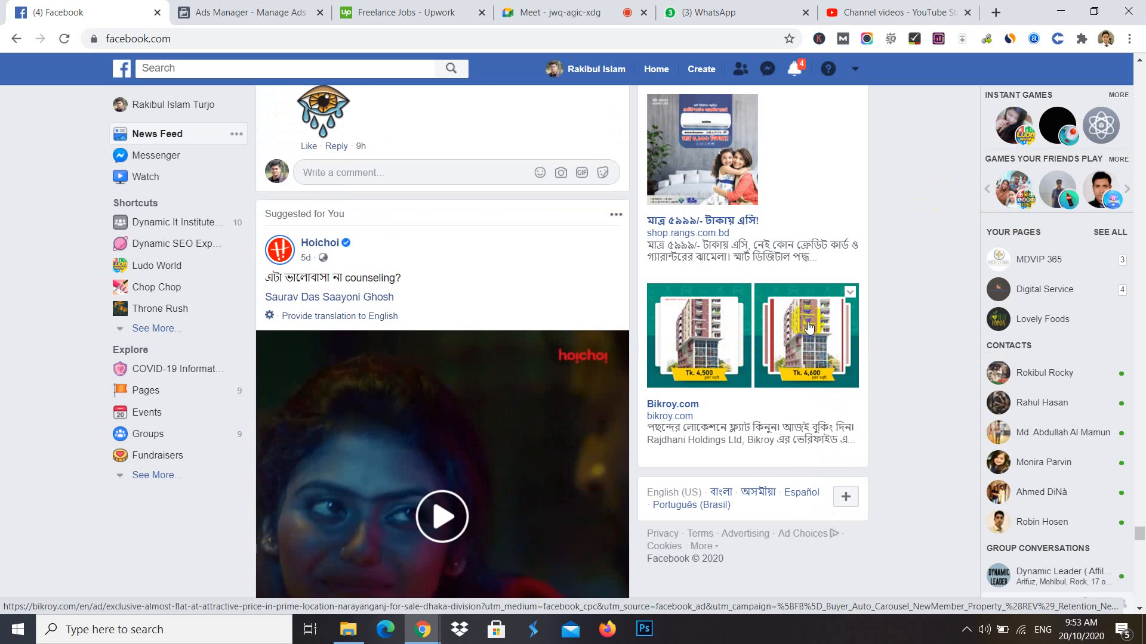
- Look through the news feed for another sponsored post and examine the Federal Voting Assistance Program ad with its FVAP.gov link
scroll(809, 328, up, 4)
scroll(467, 335, down, 7)
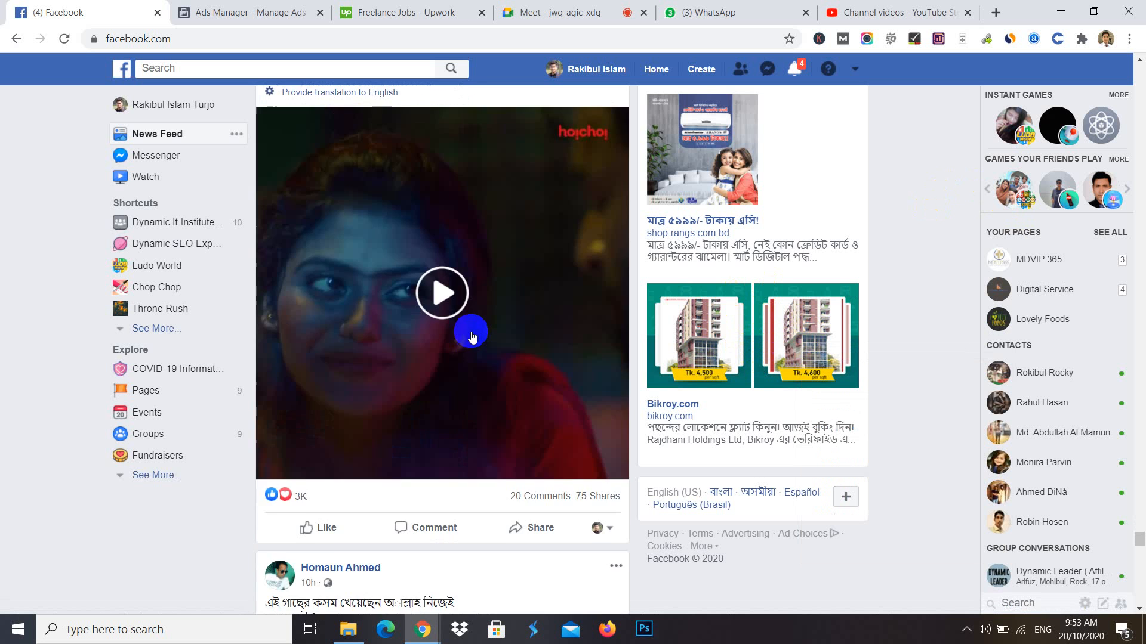
scroll(471, 336, down, 7)
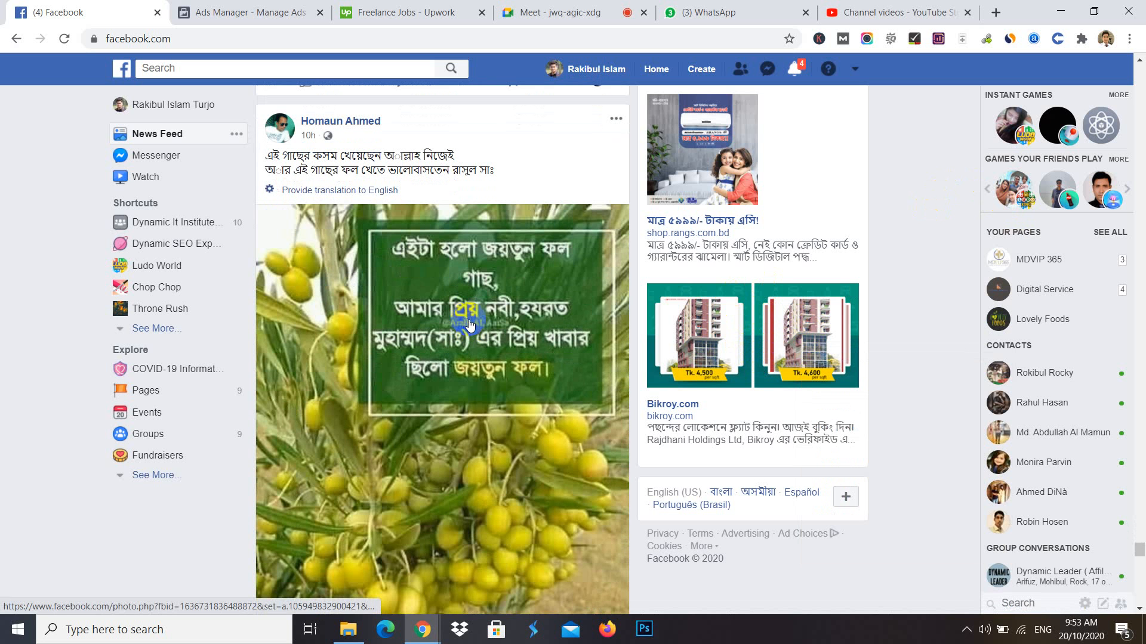
scroll(469, 325, down, 1)
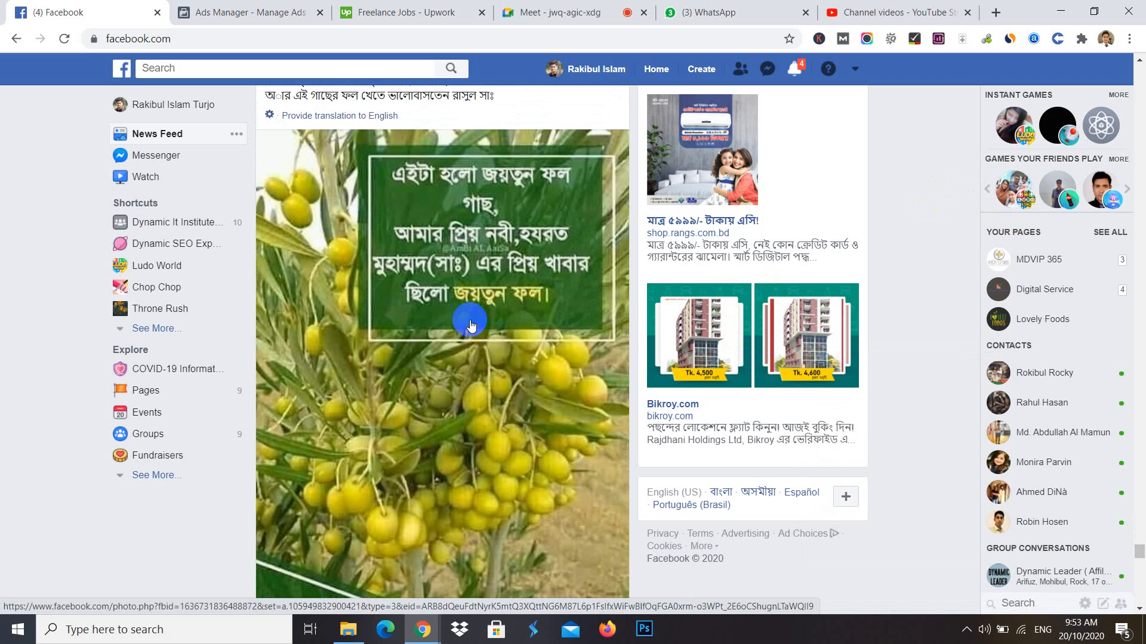
scroll(470, 324, down, 10)
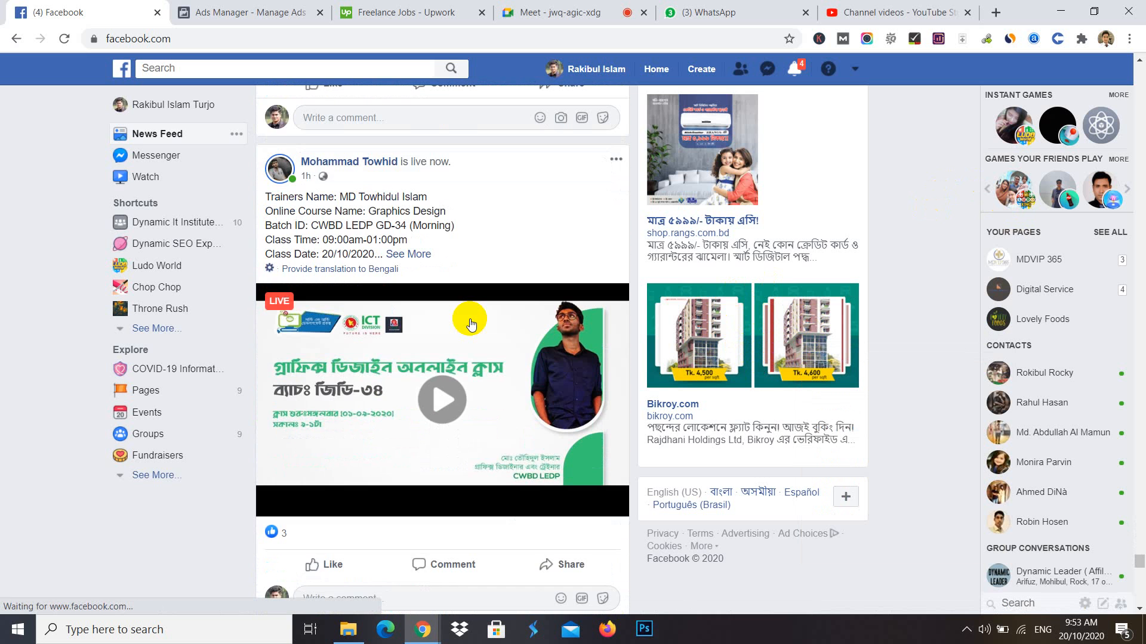
scroll(470, 324, down, 15)
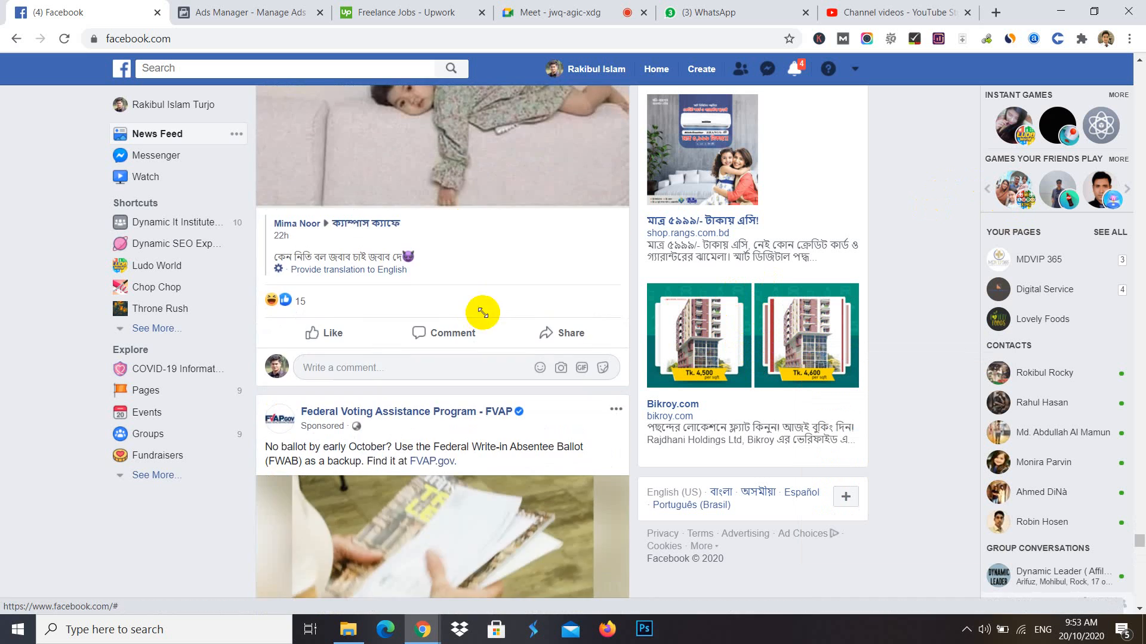
scroll(482, 312, up, 10)
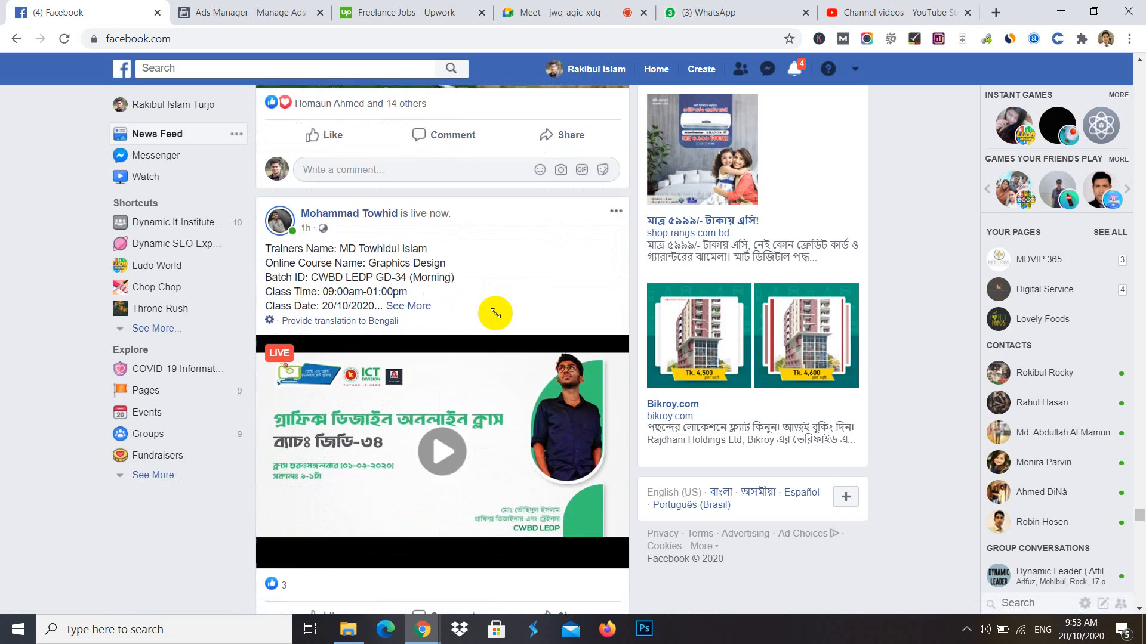
scroll(495, 313, down, 15)
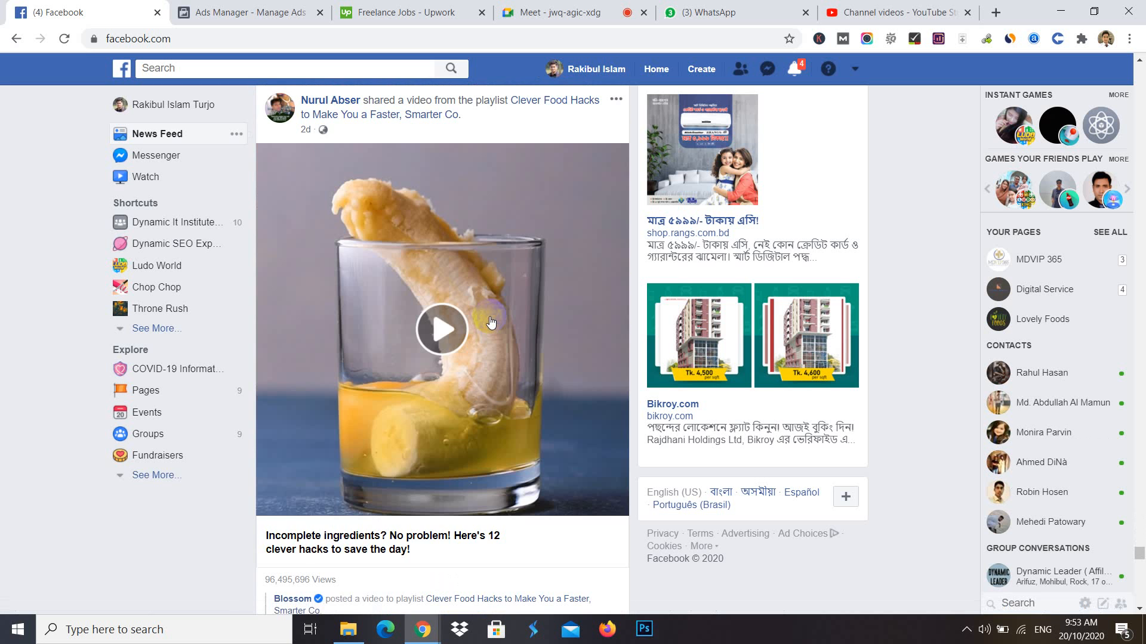
scroll(490, 323, up, 10)
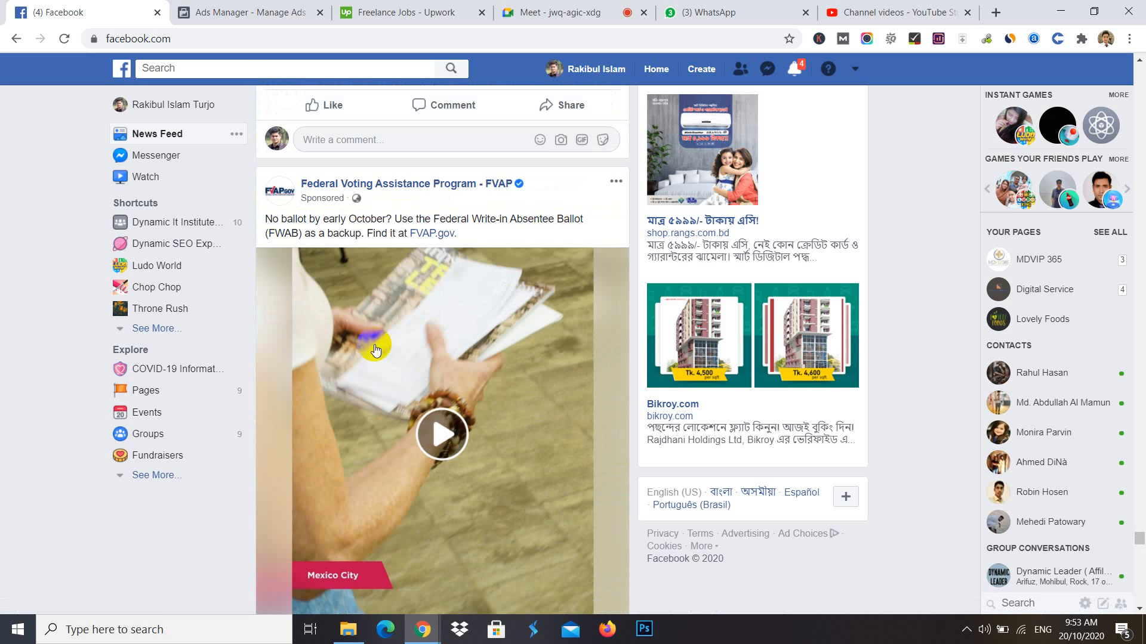
- Search further down the news feed, past the Federal Voting Assistance Program ad, for more sponsored posts that lead to a website
scroll(381, 349, down, 20)
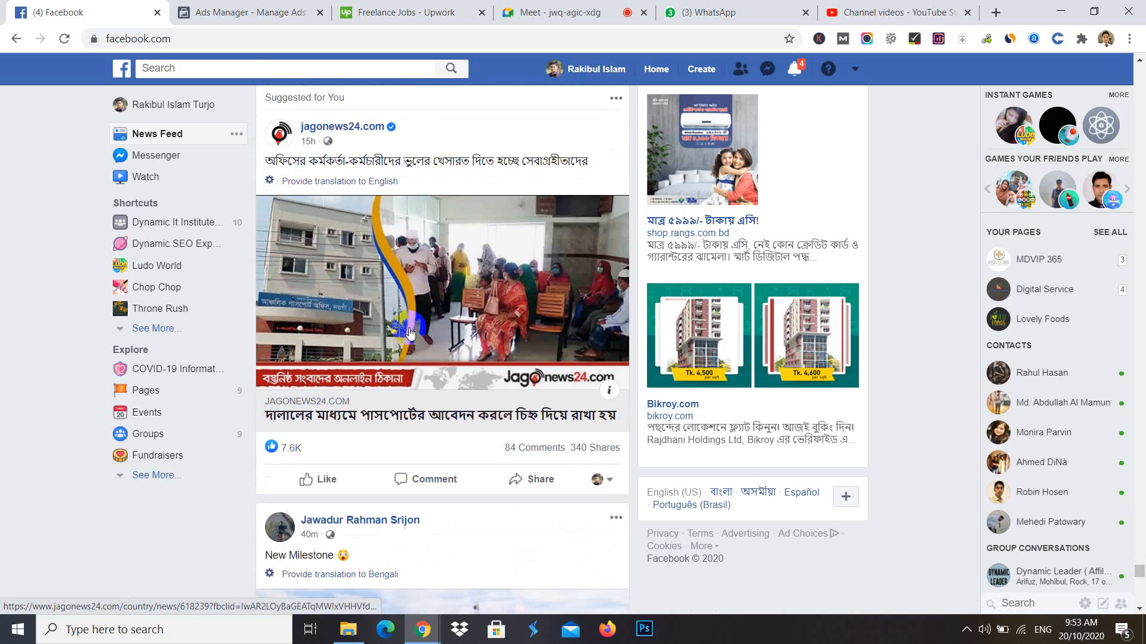
scroll(414, 331, down, 15)
scroll(439, 340, up, 11)
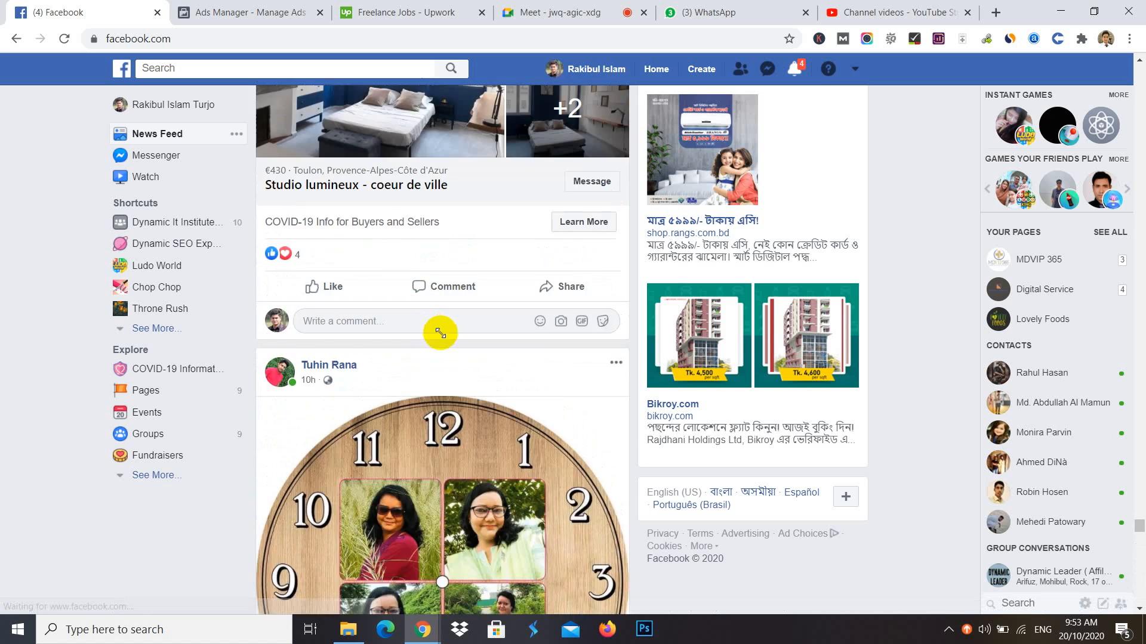
scroll(496, 476, down, 15)
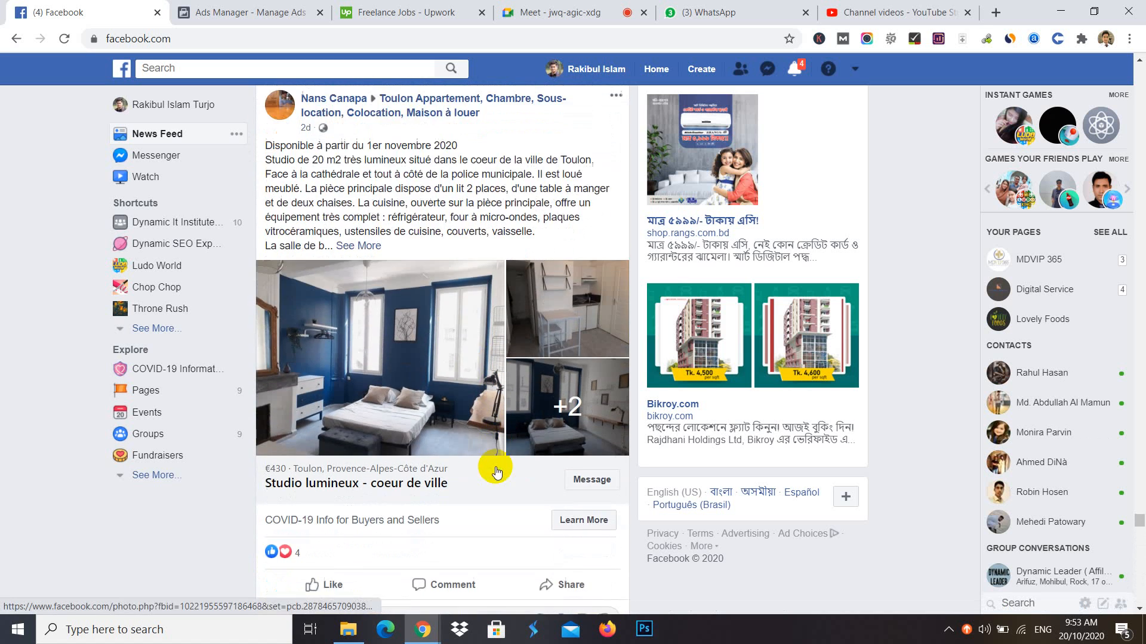
scroll(498, 453, down, 20)
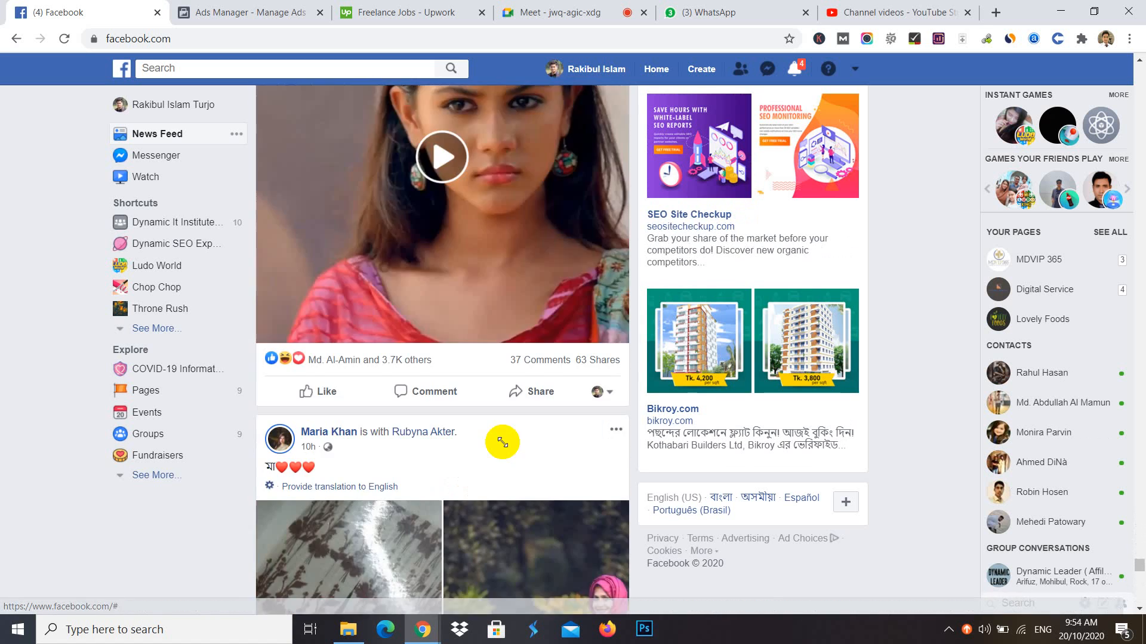
scroll(506, 411, down, 20)
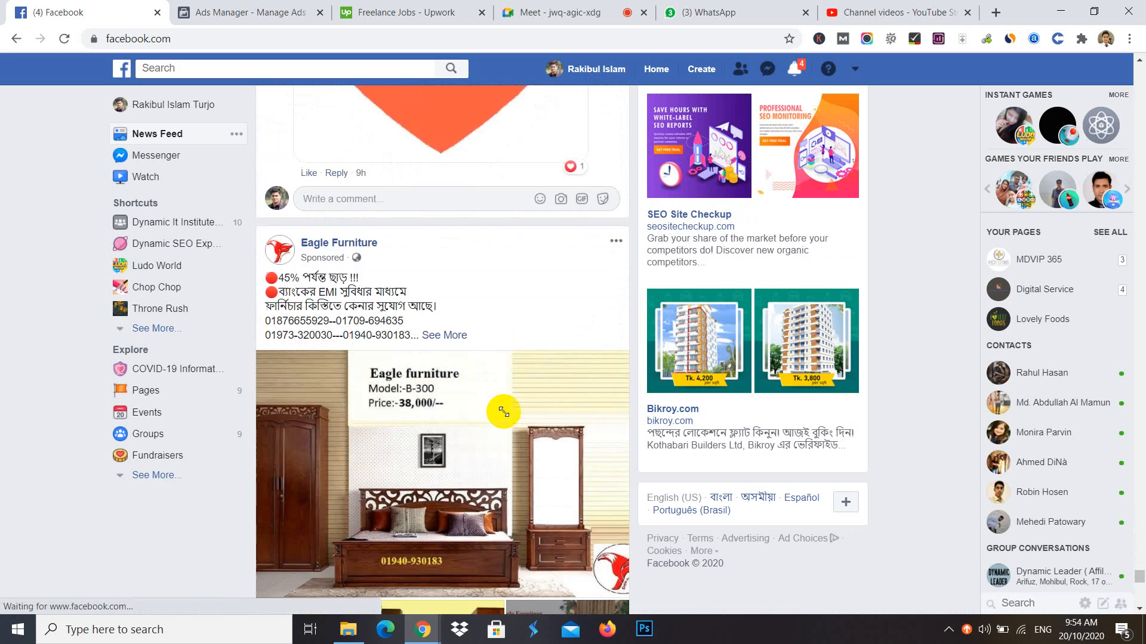
scroll(503, 412, down, 15)
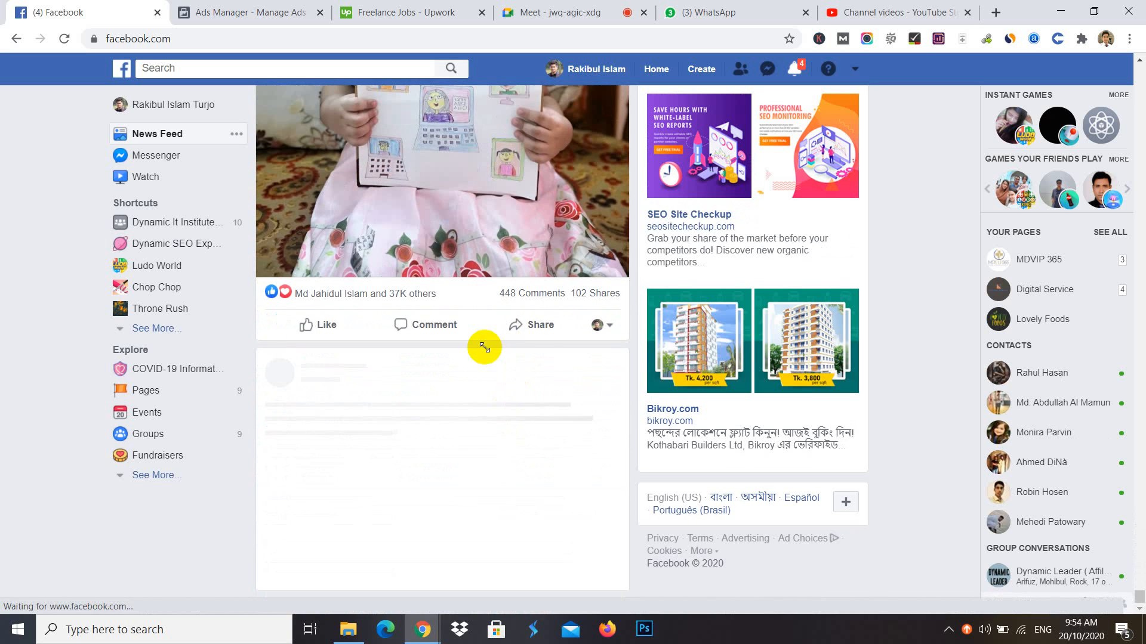
scroll(437, 380, down, 20)
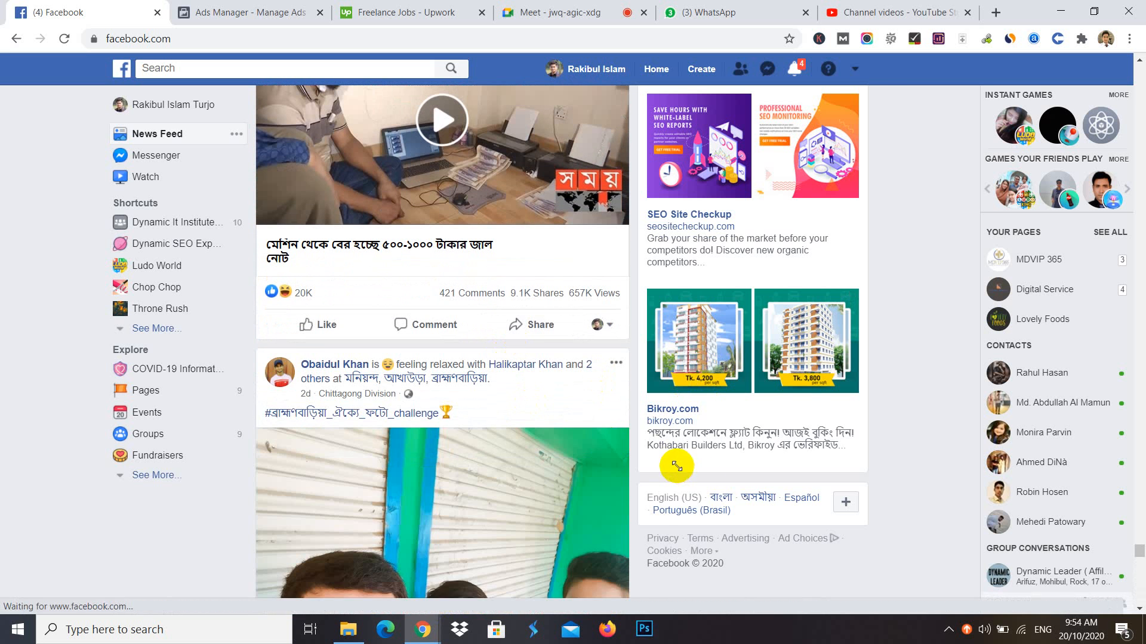
scroll(550, 476, down, 5)
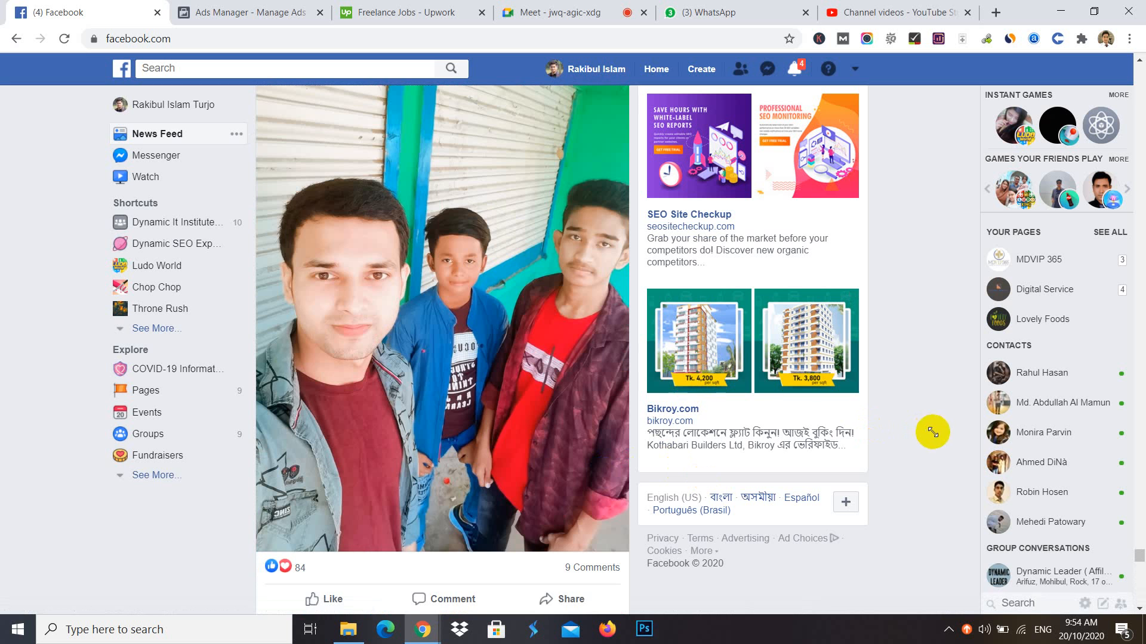
scroll(411, 484, down, 15)
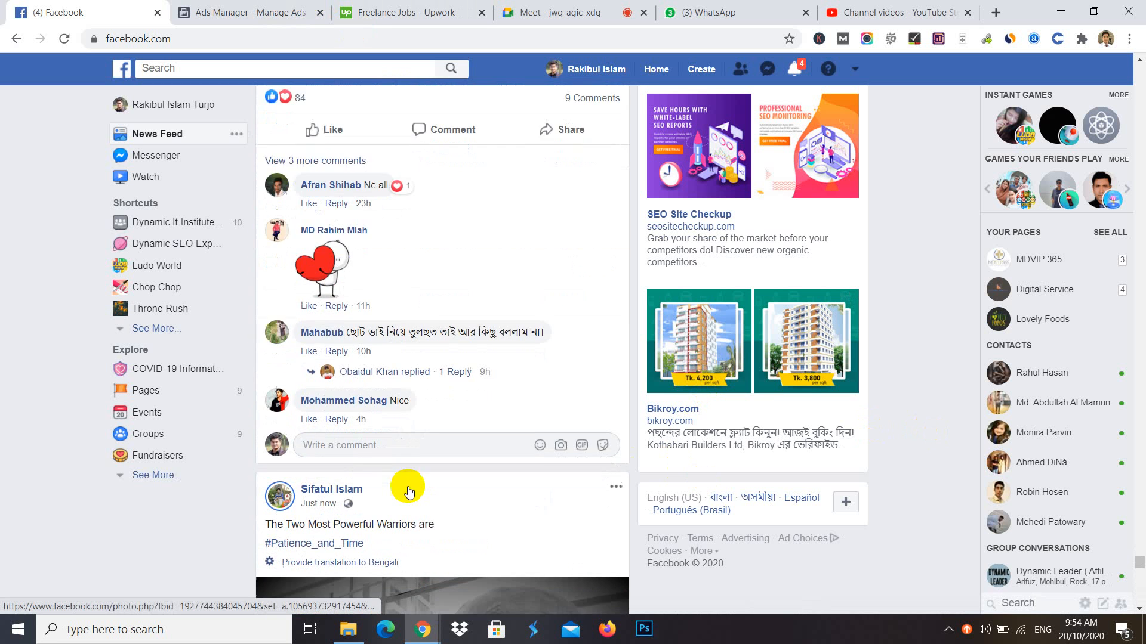
scroll(327, 389, down, 15)
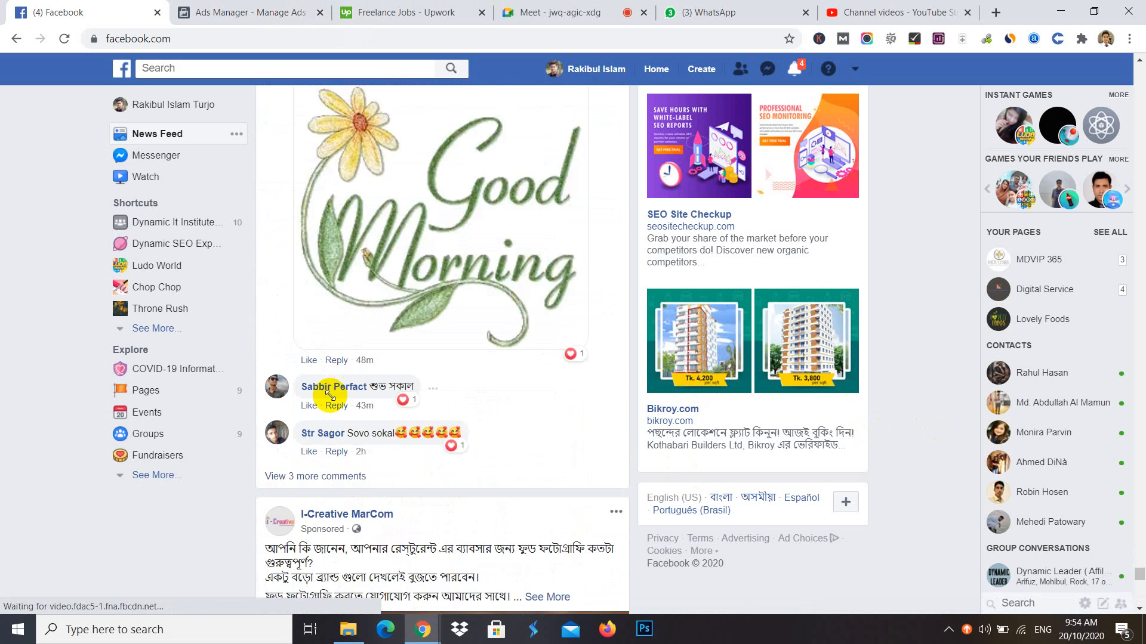
scroll(327, 390, down, 20)
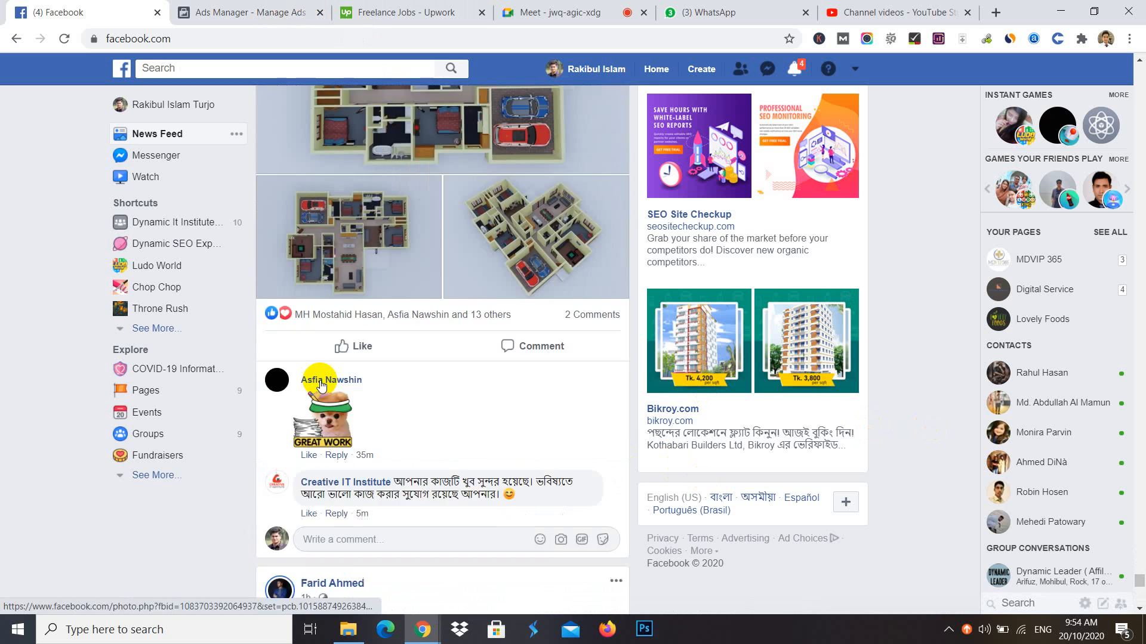
scroll(321, 371, down, 8)
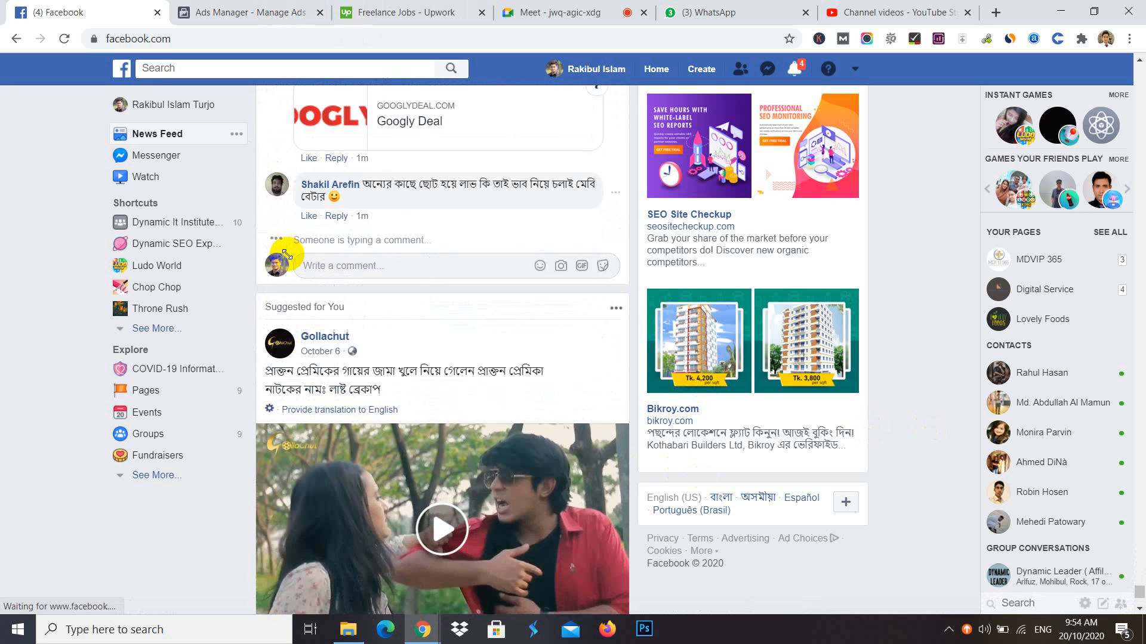
- Switch to Ads Manager and name the new traffic campaign "traffic ads for daraz"
click(276, 5)
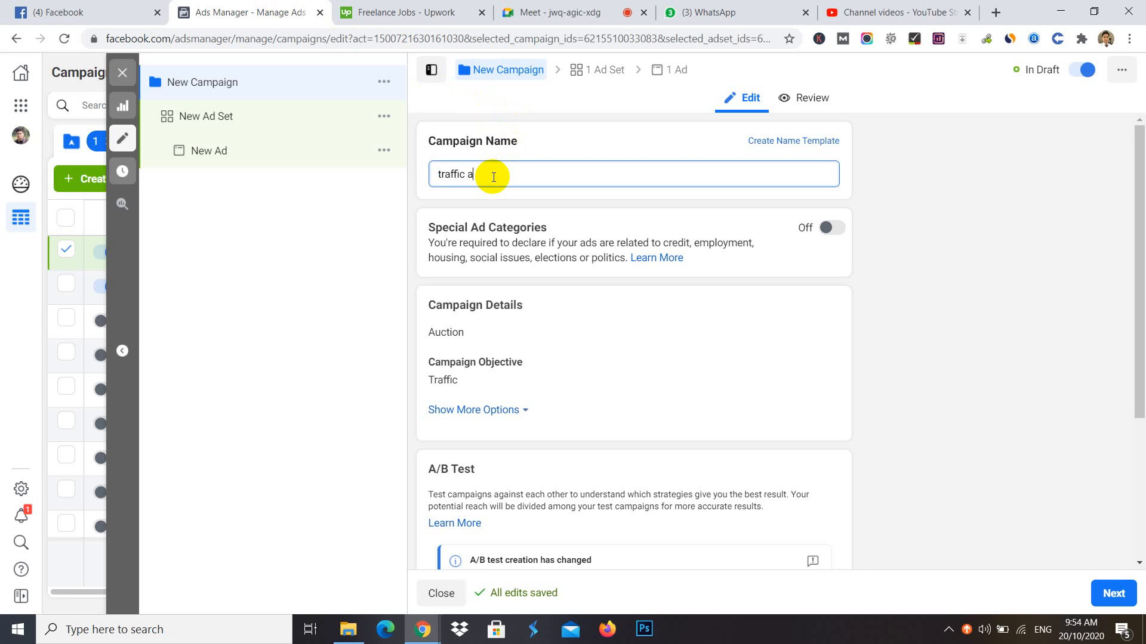
text(for)
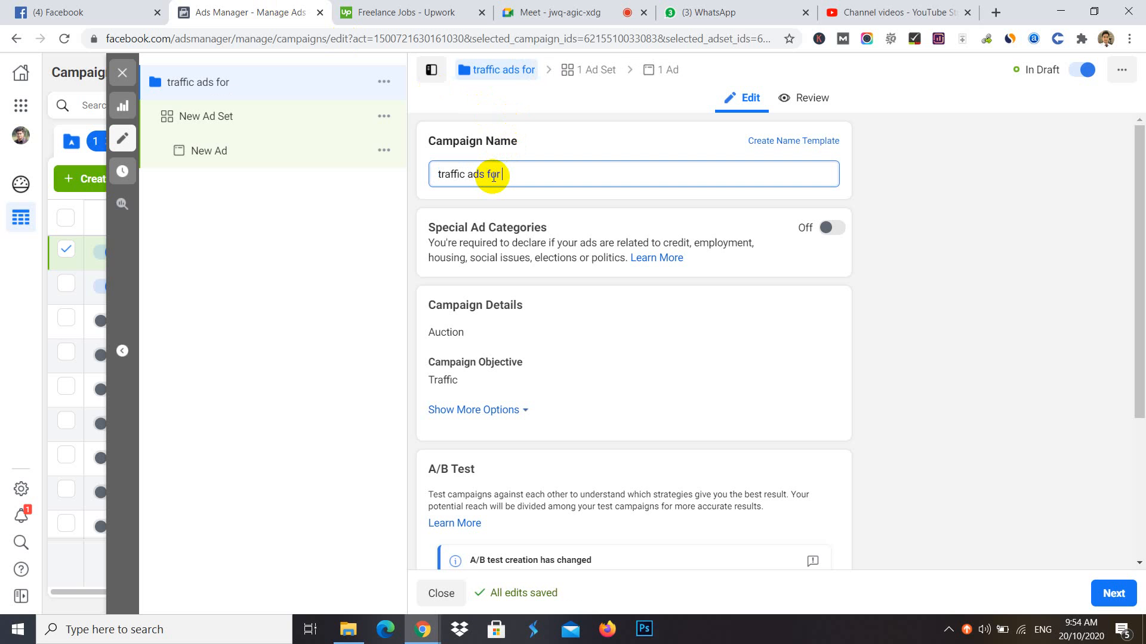
text(daraz)
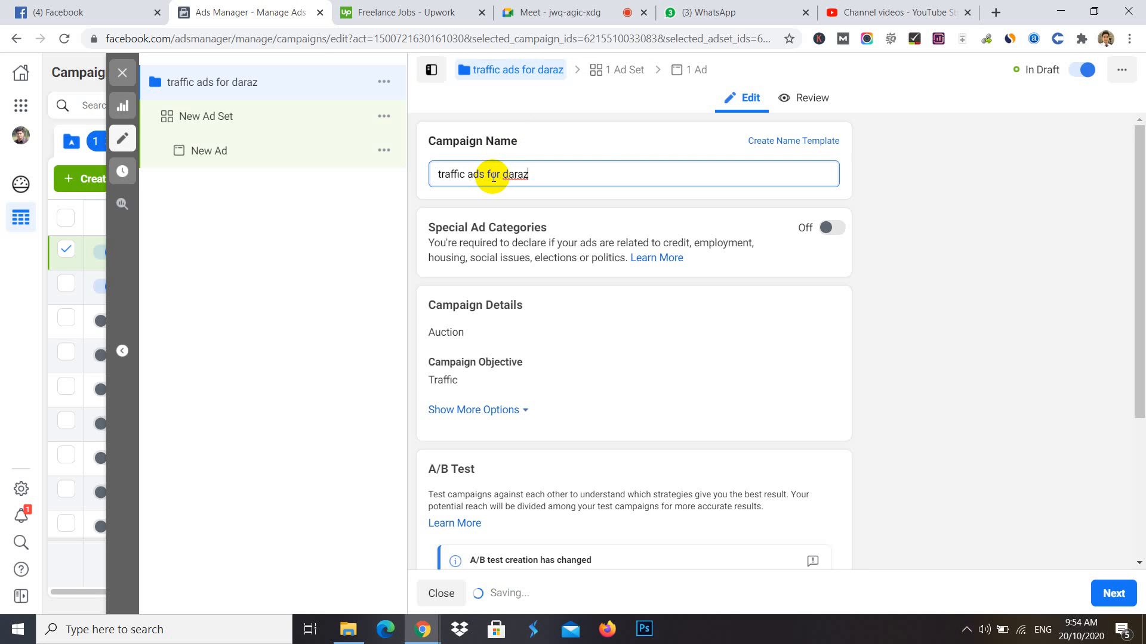
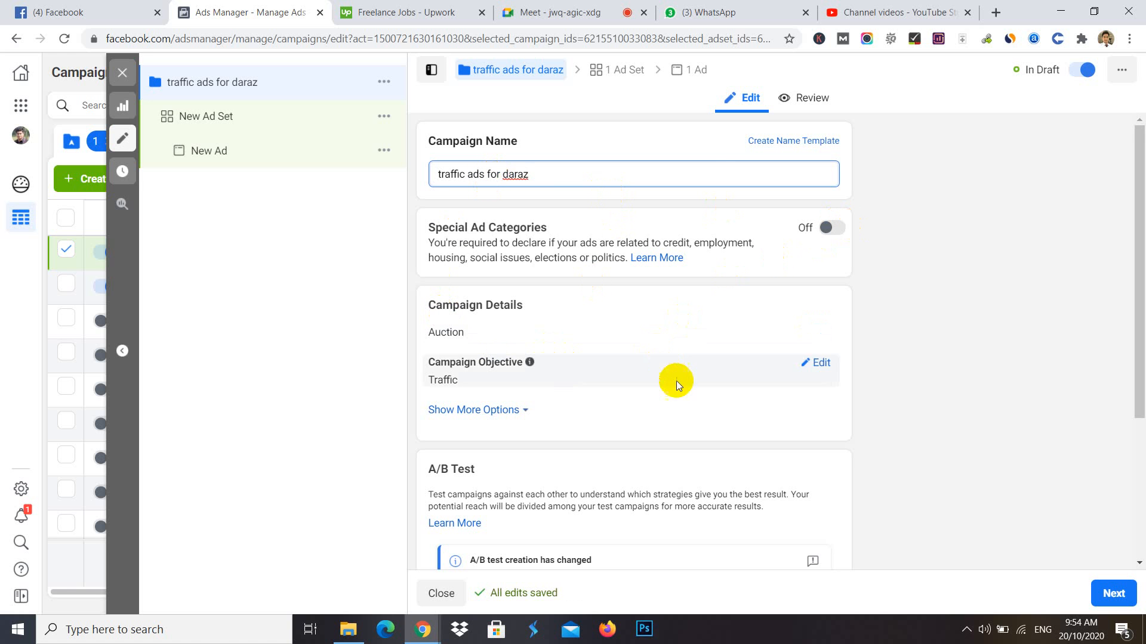
- Review the campaign's objective, A/B test and budget optimization settings, and continue to the ad set
scroll(677, 384, down, 4)
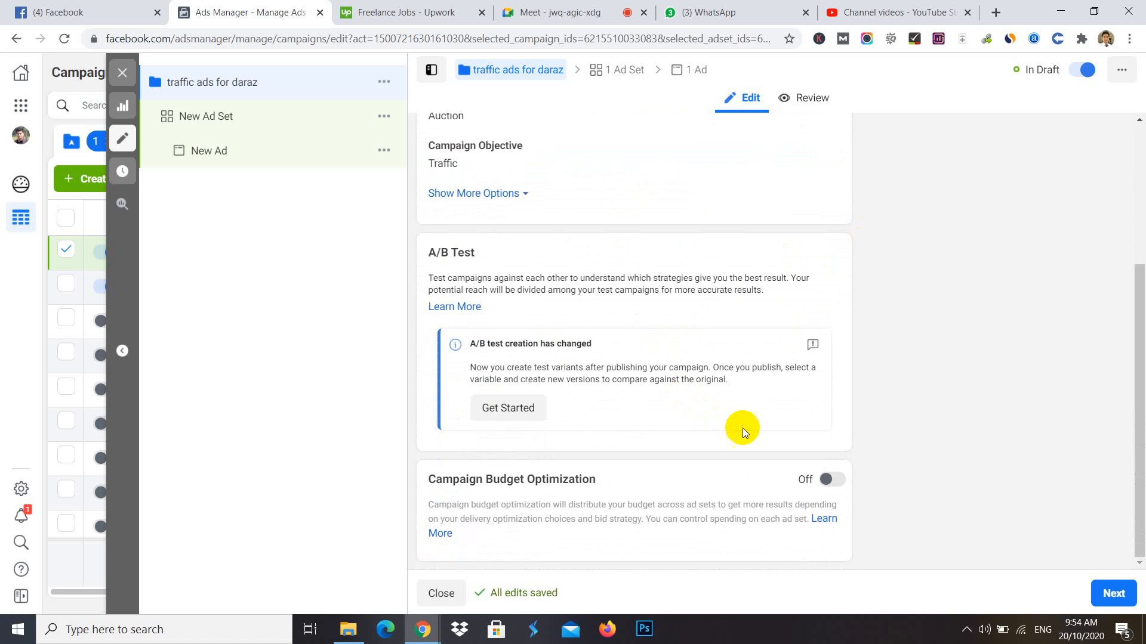
scroll(933, 474, up, 4)
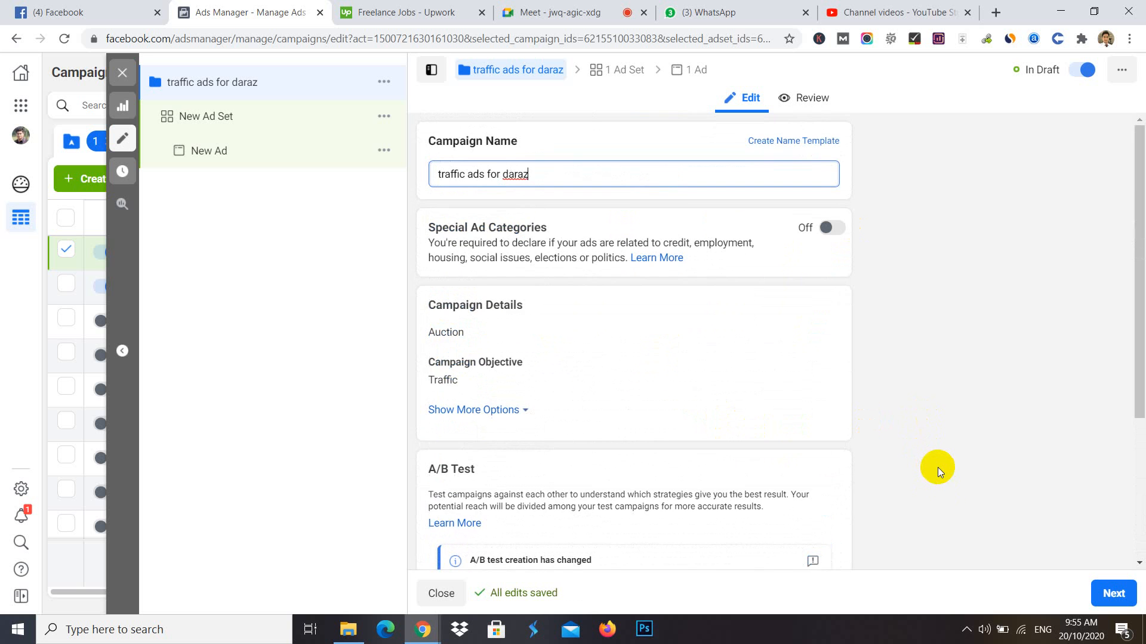
scroll(947, 477, down, 4)
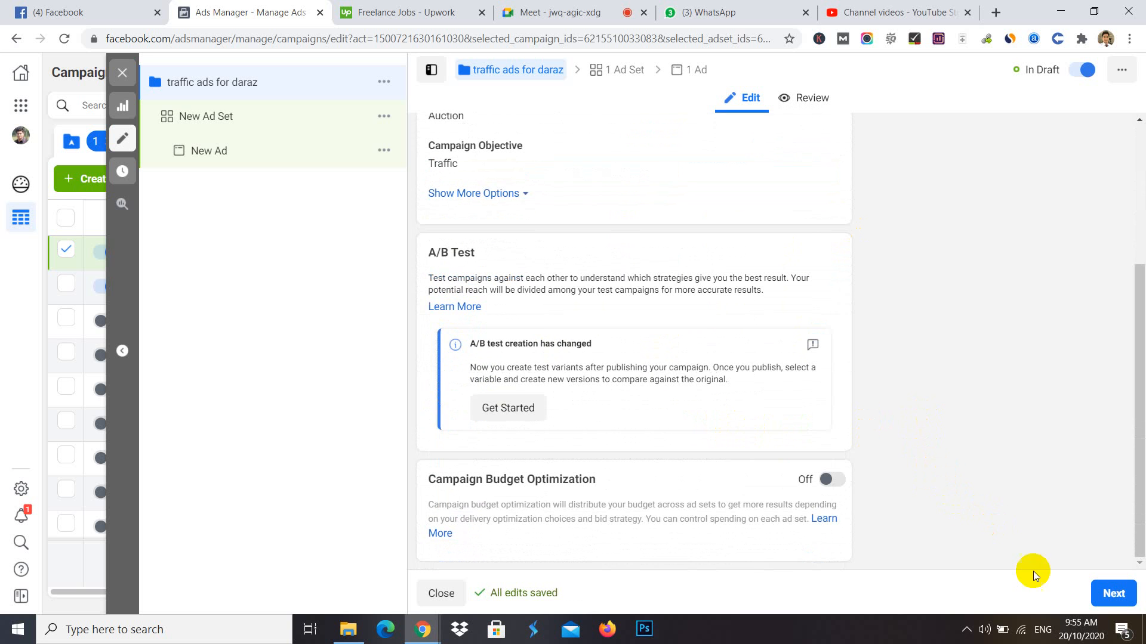
click(1113, 595)
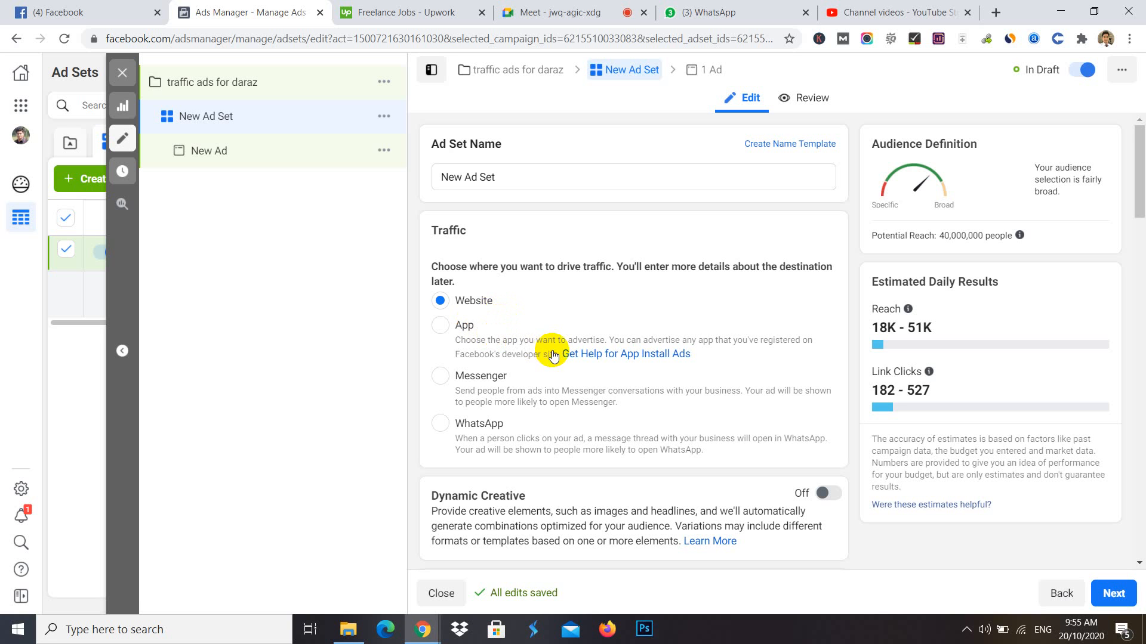
- Set the new ad set's daily budget to 430 BDT
drag(507, 177, 421, 178)
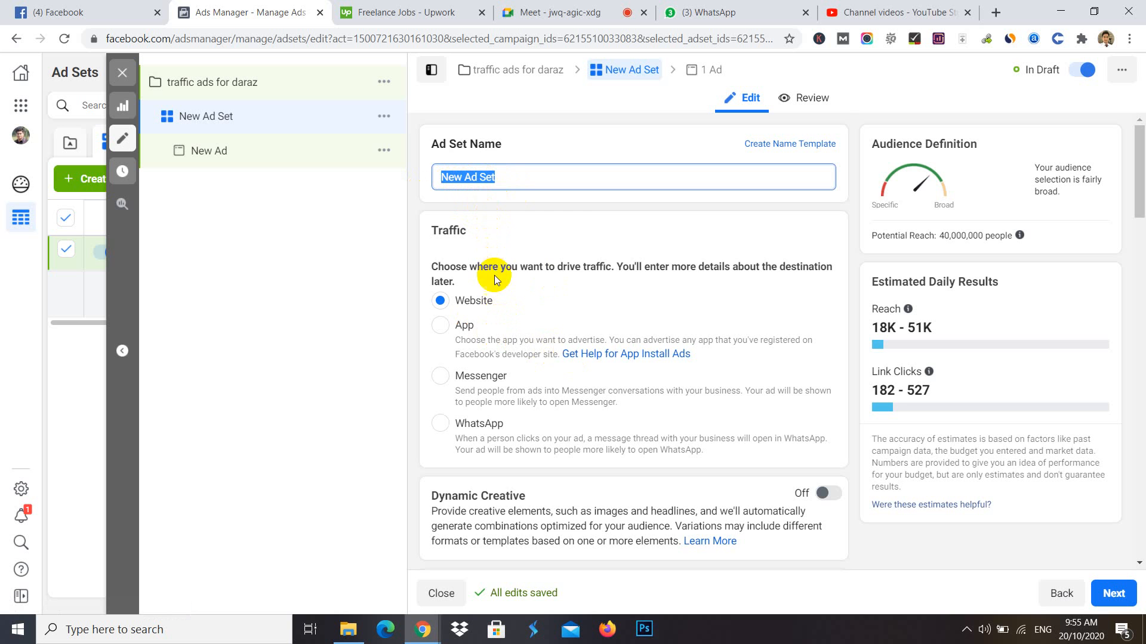
scroll(504, 298, down, 3)
scroll(517, 302, down, 5)
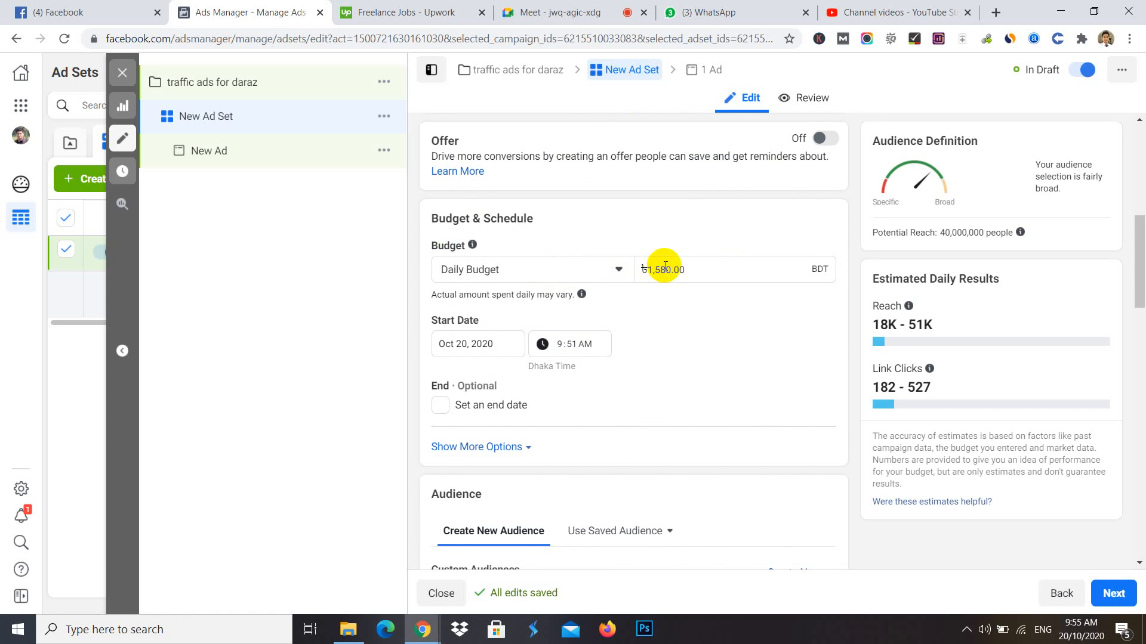
drag(670, 267, 645, 272)
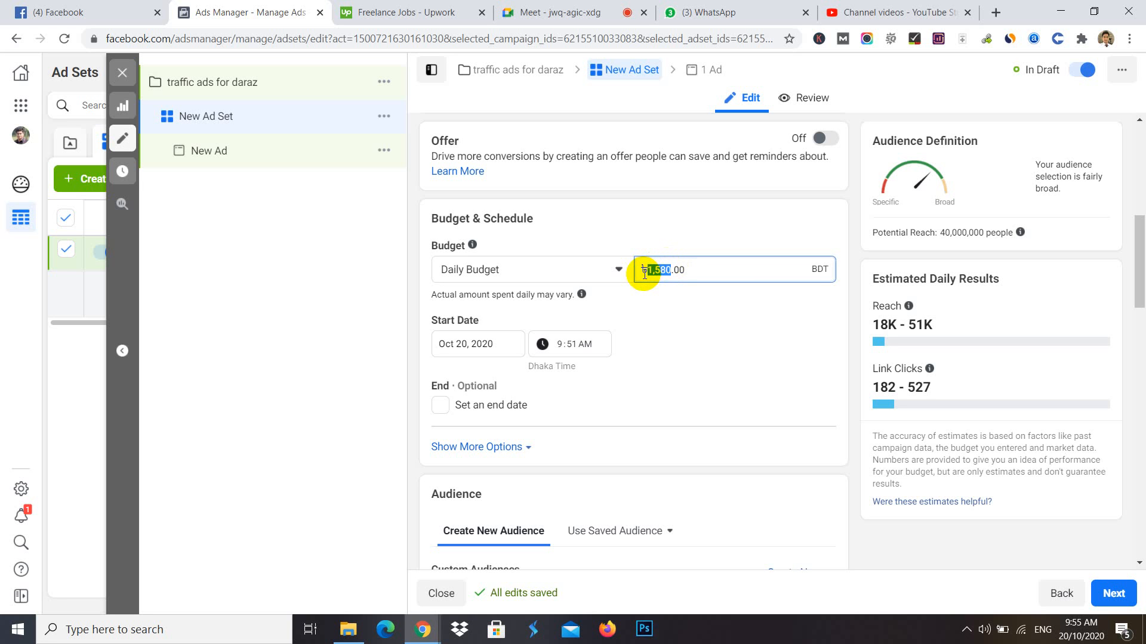
text(4)
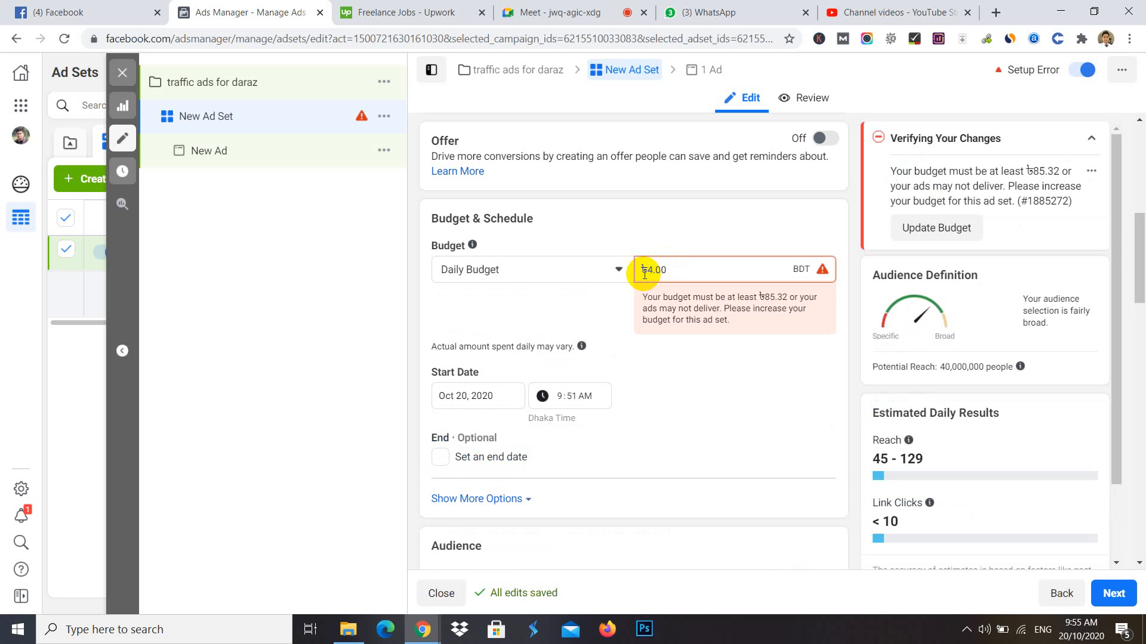
text(30)
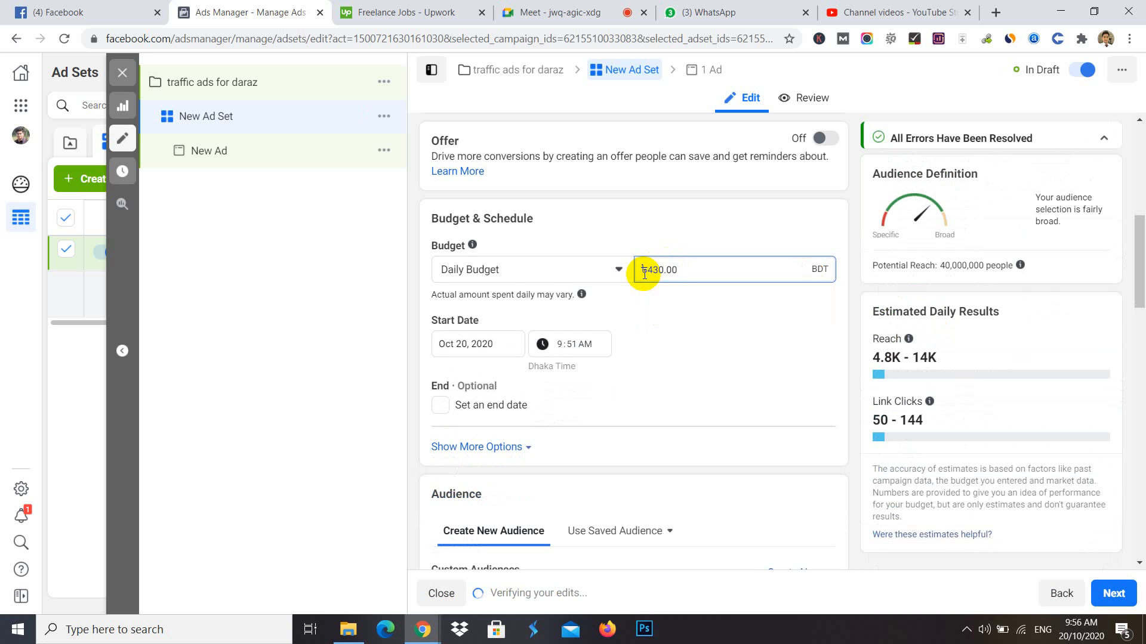
click(787, 342)
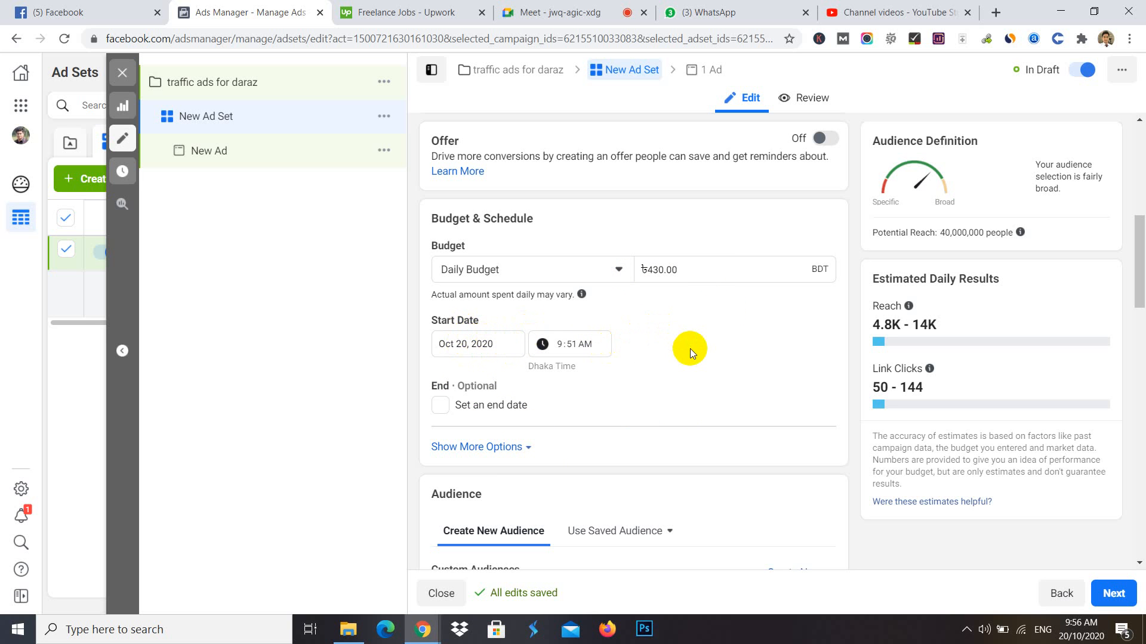
- Set the audience location to the city of Dhaka, Dhaka Division, with a 10-mile radius in place of all Bangladesh
scroll(690, 349, down, 3)
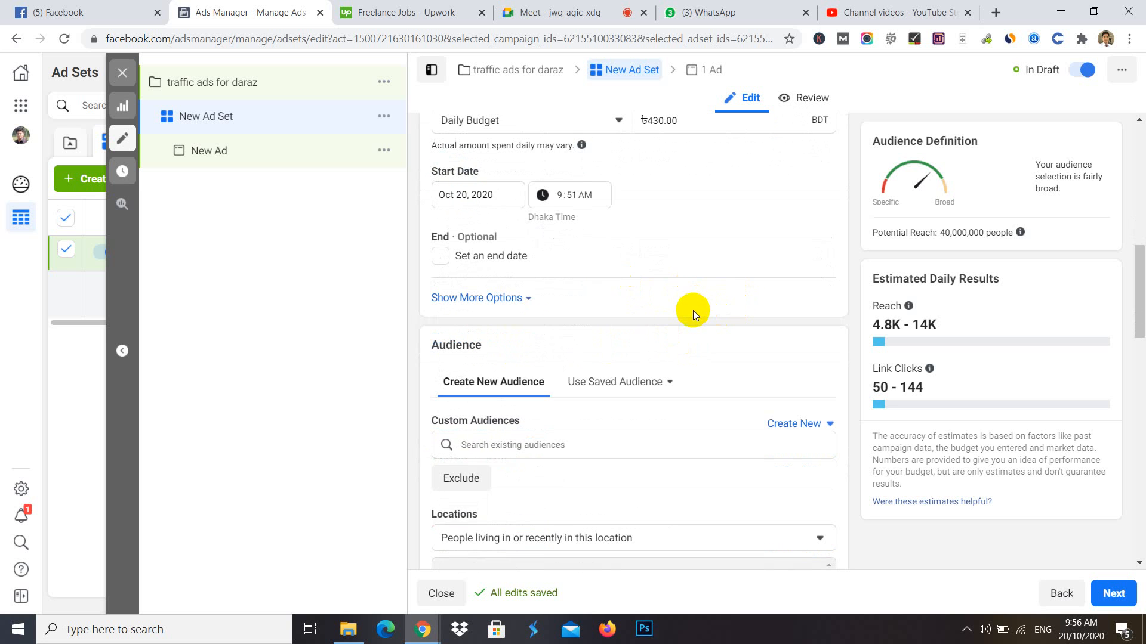
scroll(693, 311, down, 1)
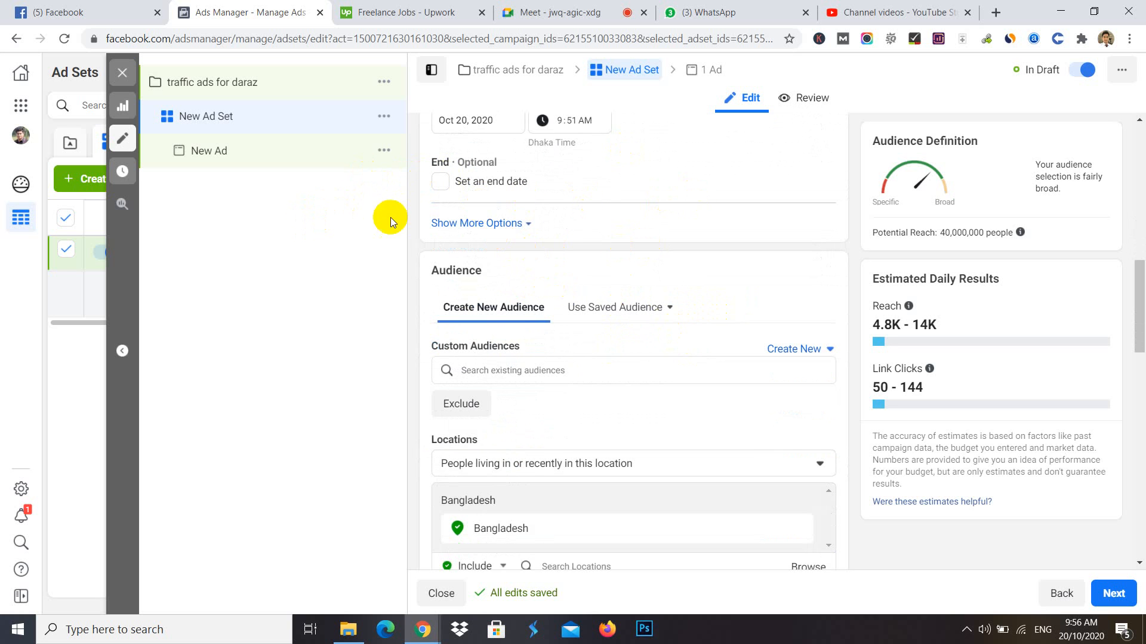
scroll(731, 173, up, 3)
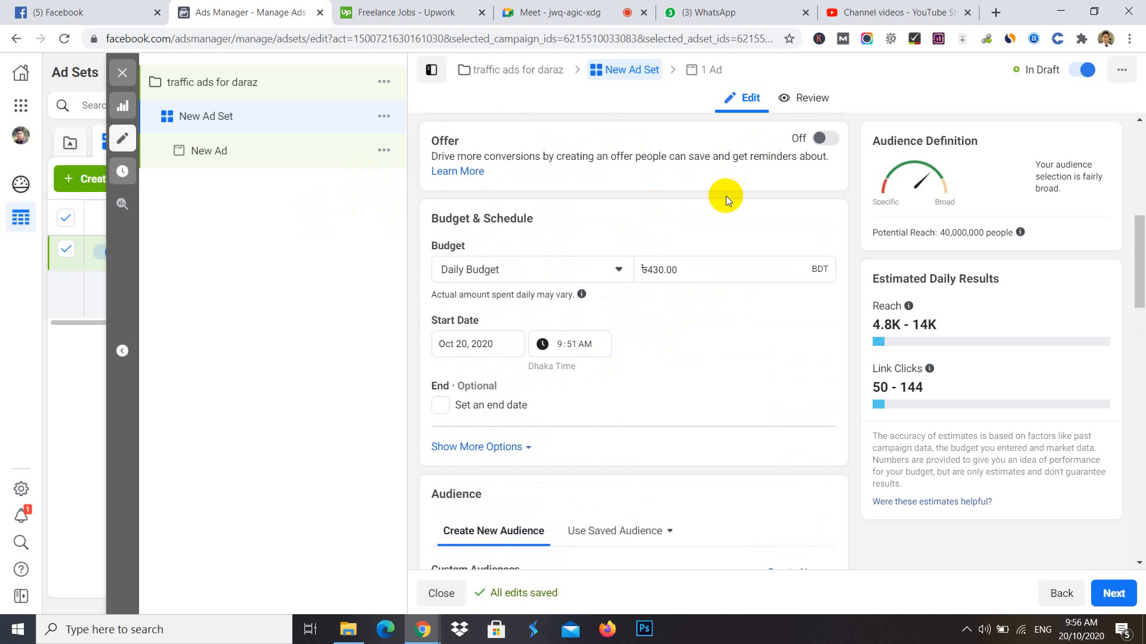
scroll(643, 312, down, 4)
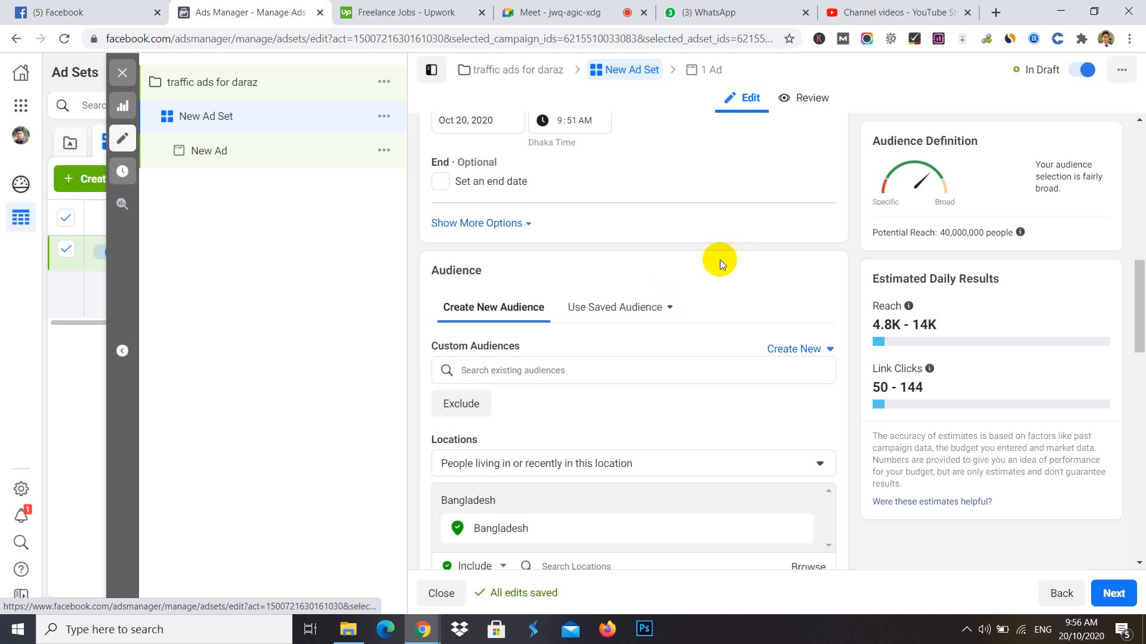
scroll(567, 442, down, 4)
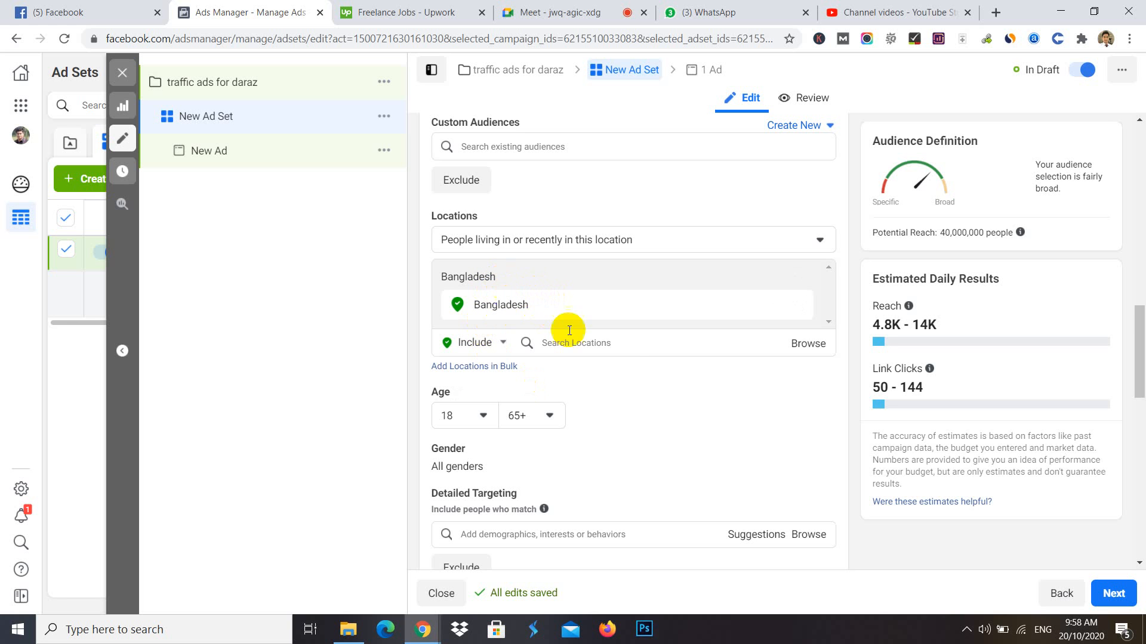
click(580, 350)
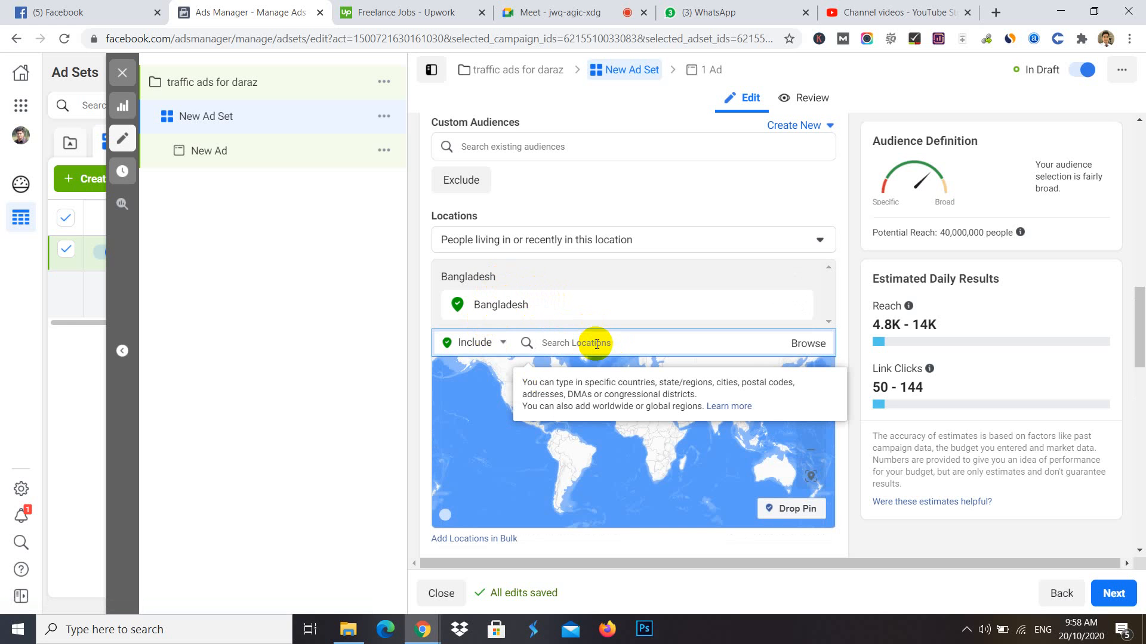
text(dhaka)
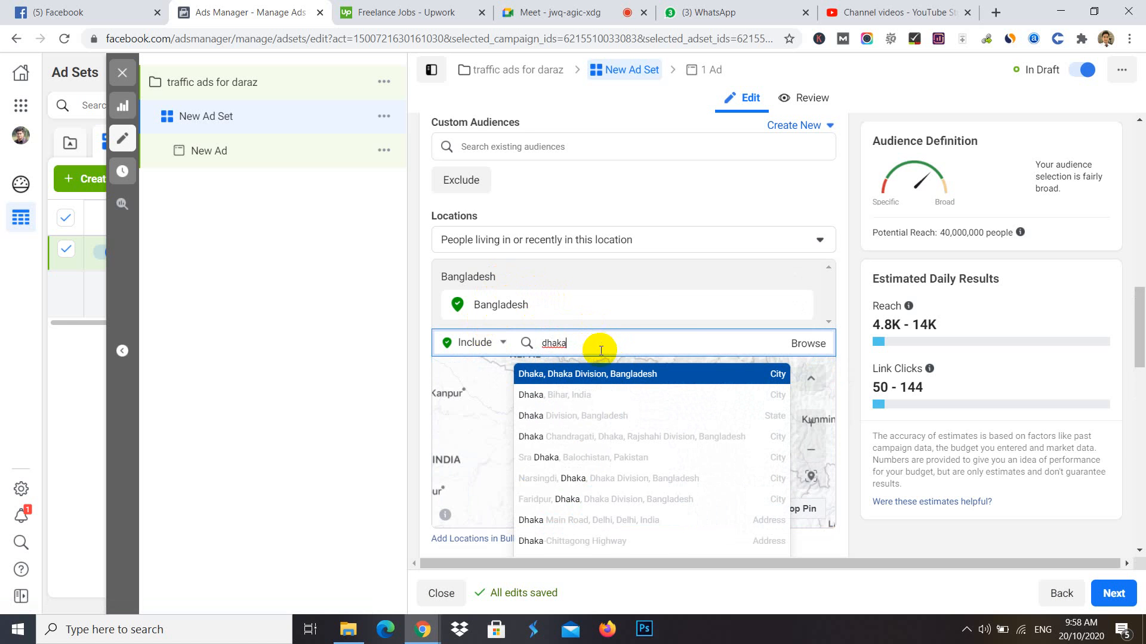
click(616, 374)
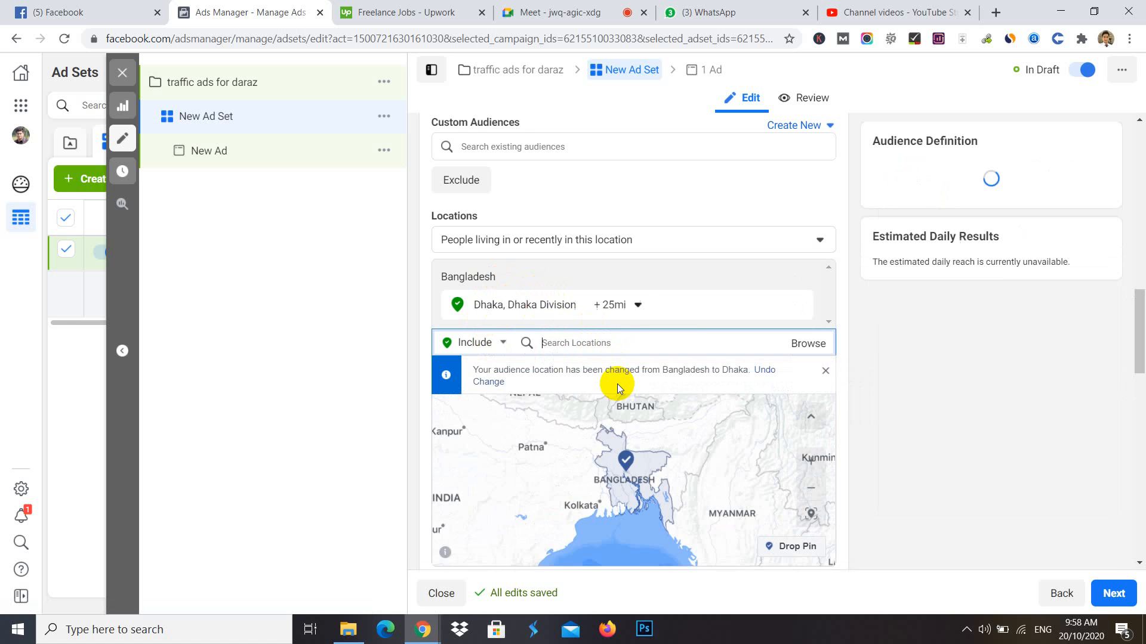
click(623, 304)
drag(636, 391, 615, 393)
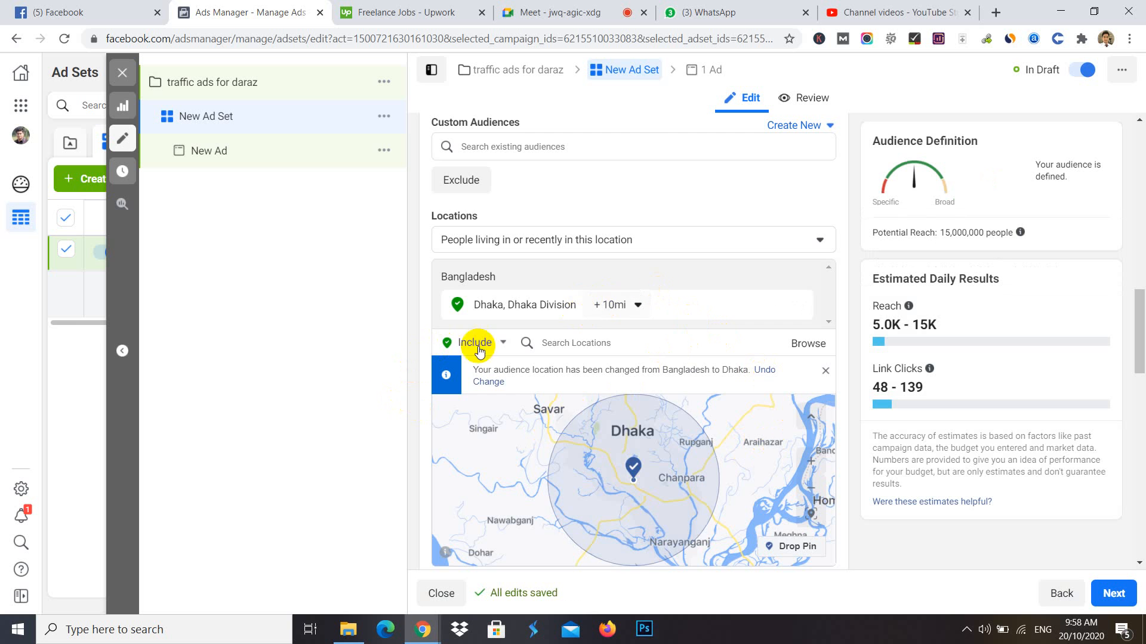
- Examine the location types offered for adding locations in bulk and leave without adding any
scroll(754, 421, down, 4)
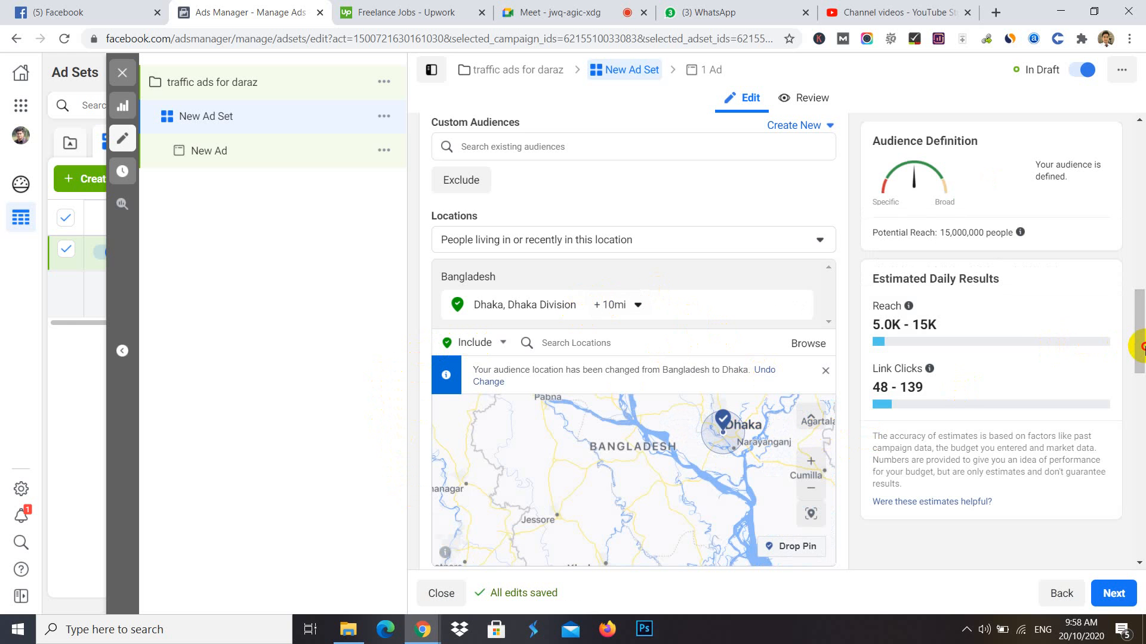
scroll(811, 389, down, 5)
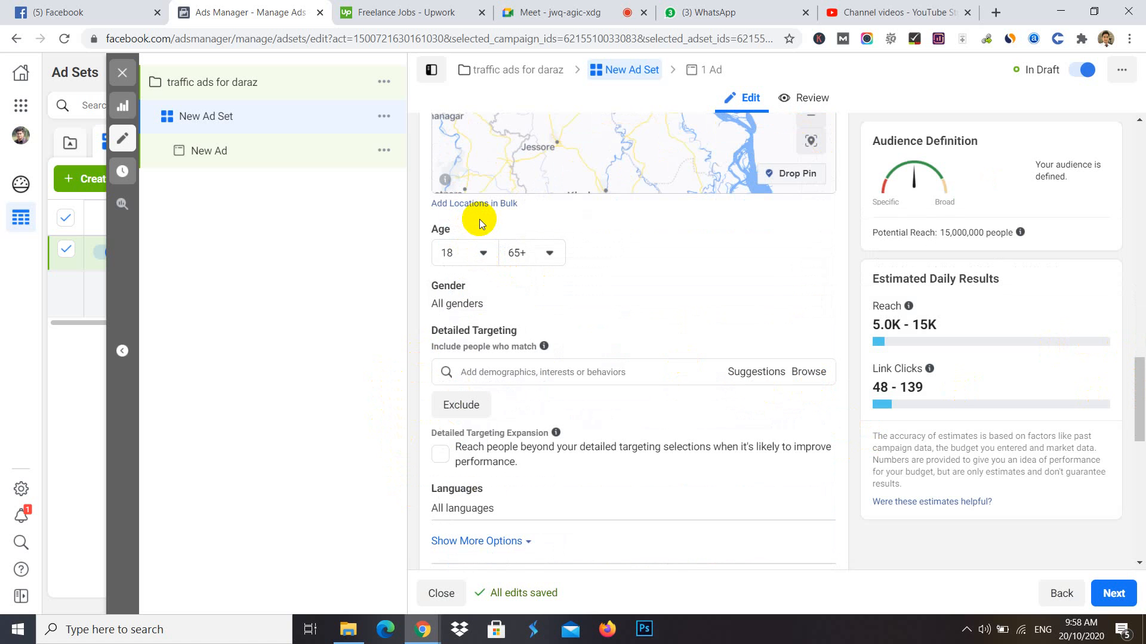
click(497, 204)
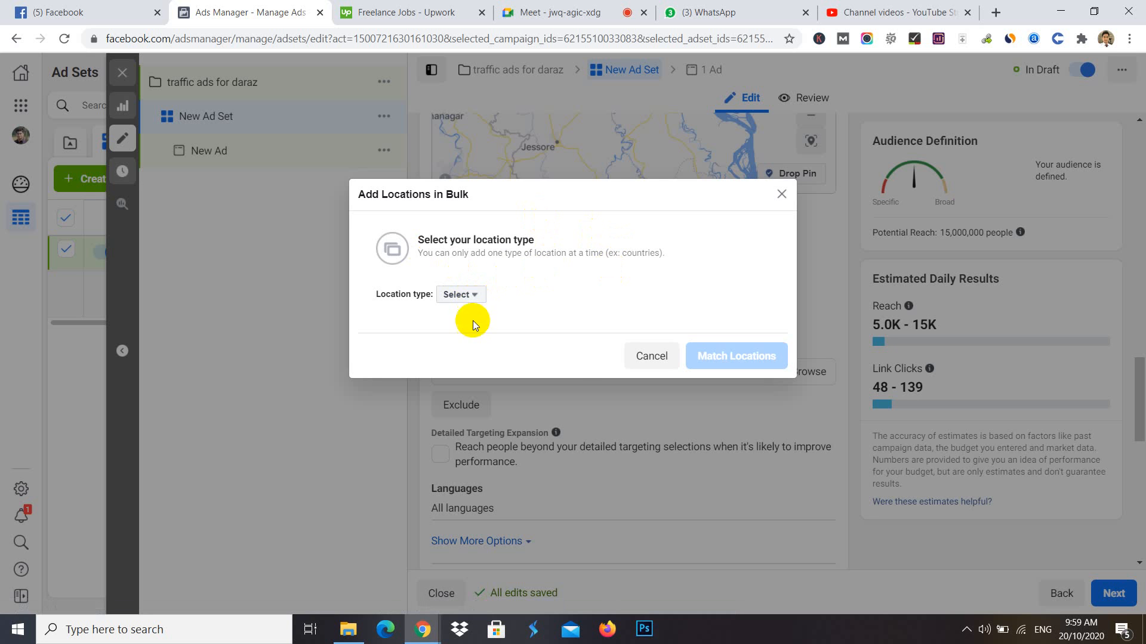
click(472, 296)
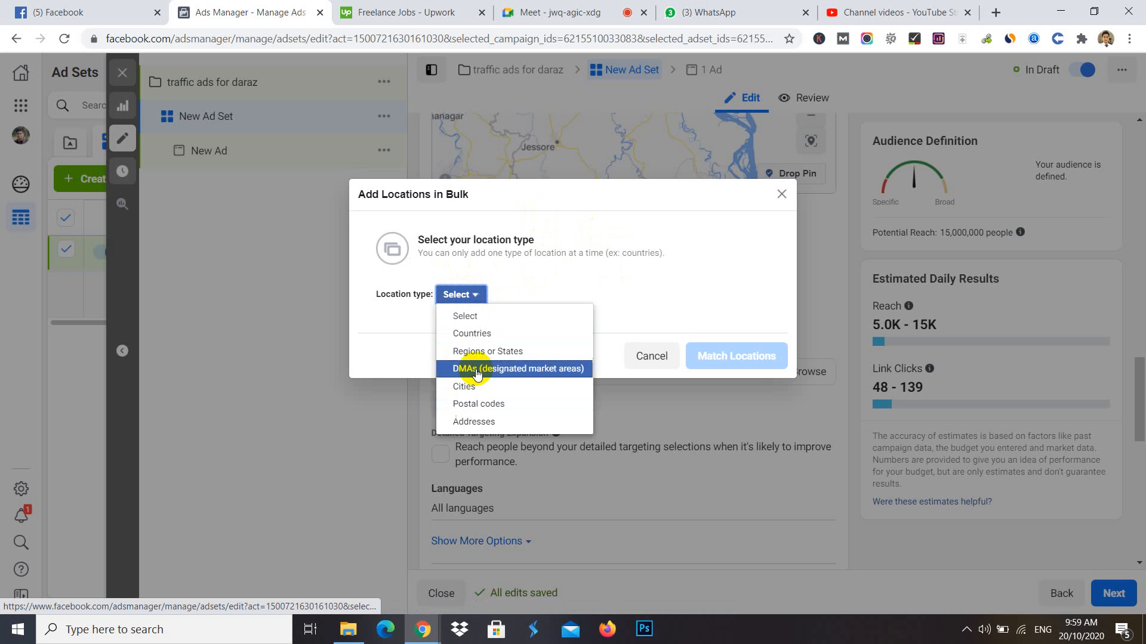
click(782, 195)
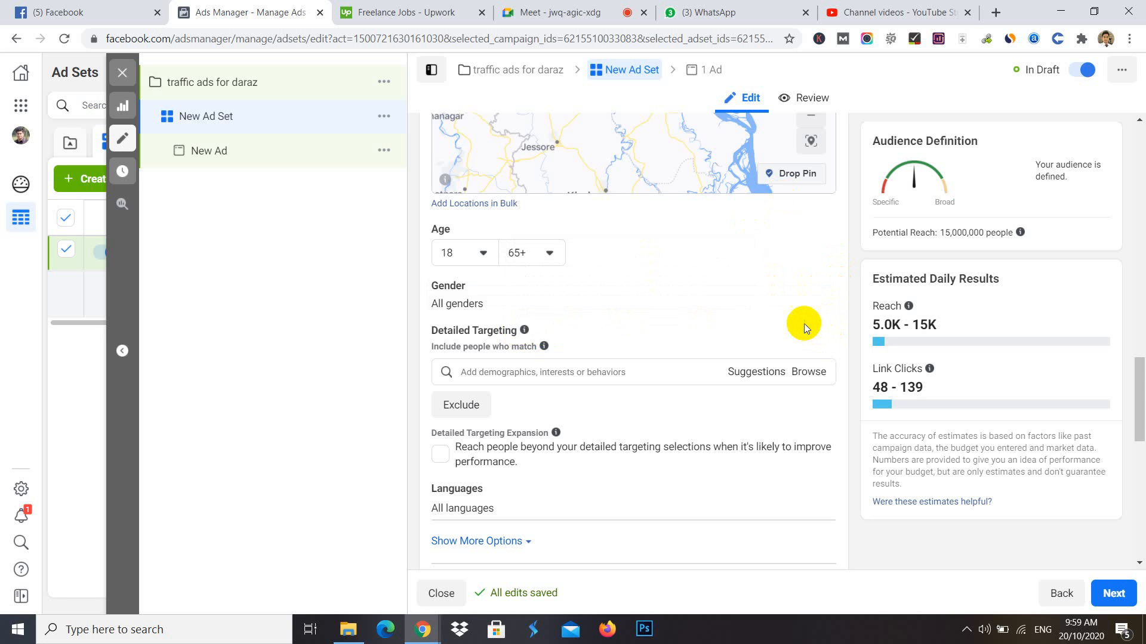
- Reveal the gender options and set the audience age range to 20 to 50
click(816, 286)
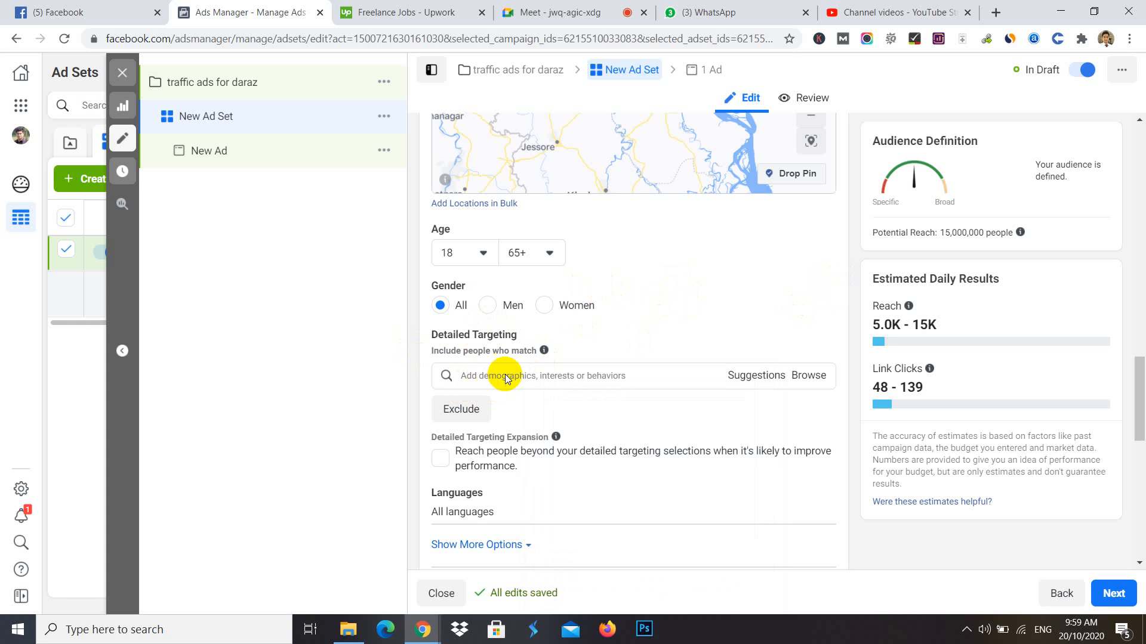
click(483, 256)
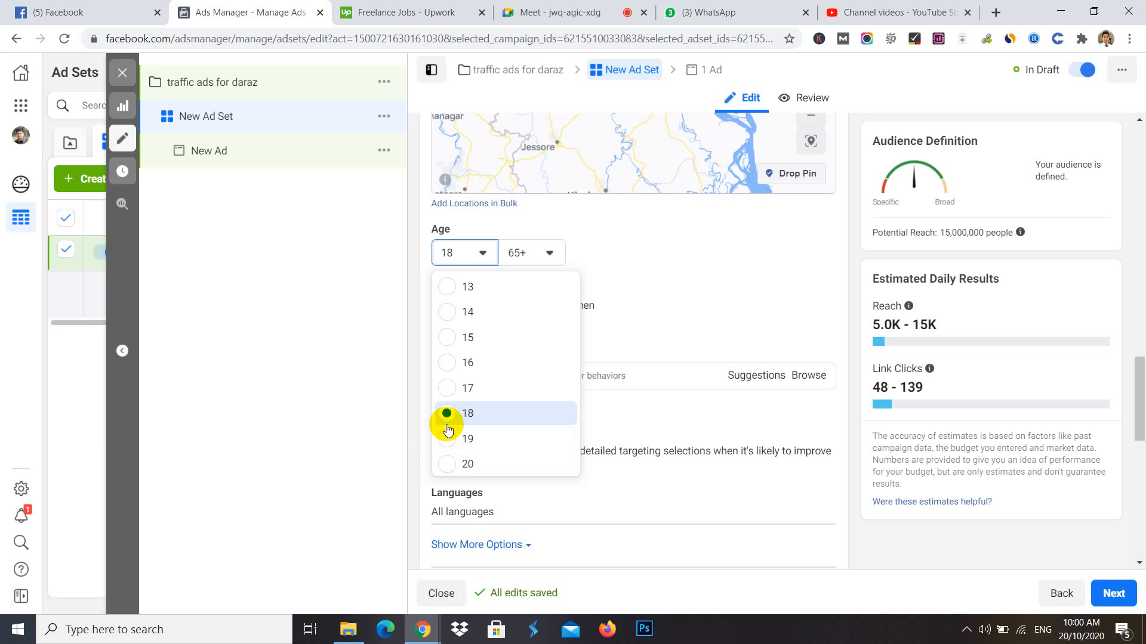
click(461, 466)
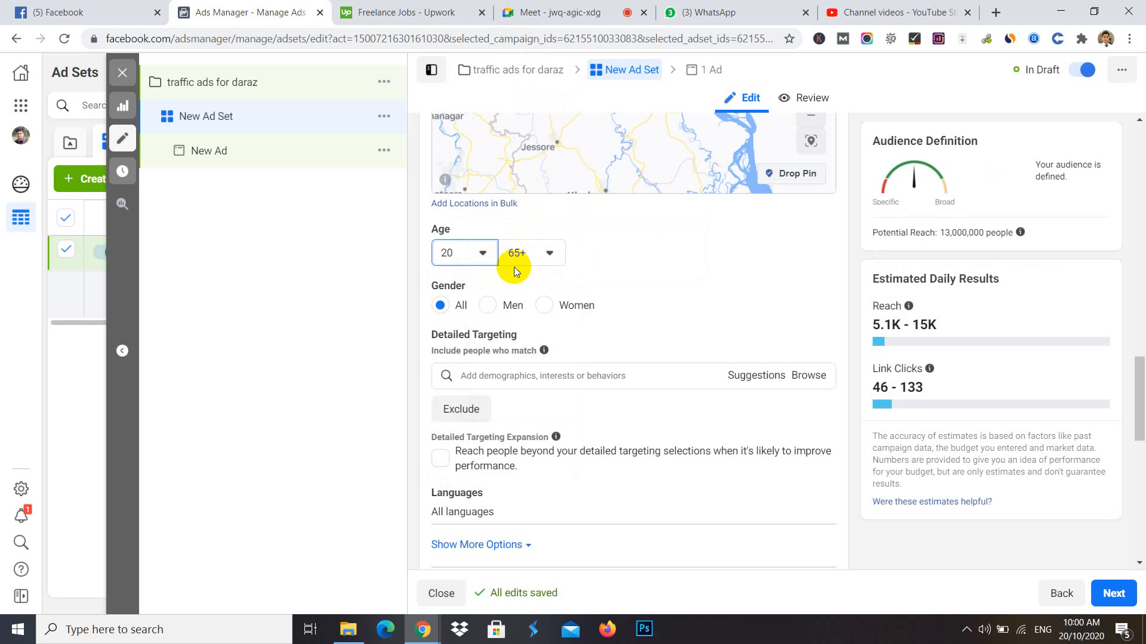
click(550, 252)
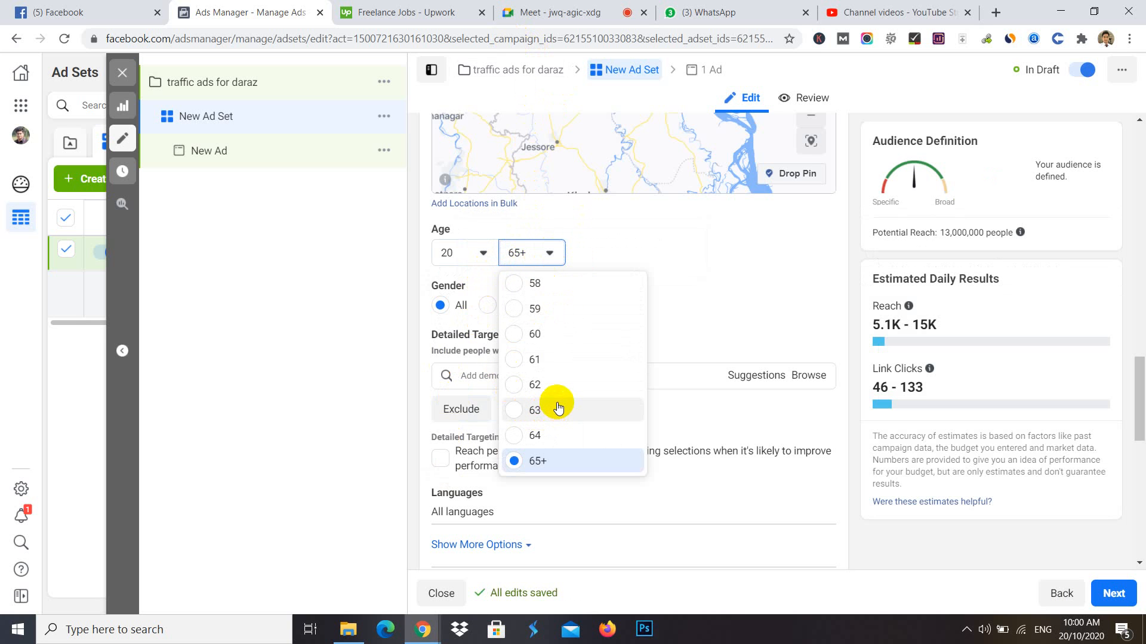
scroll(530, 357, up, 5)
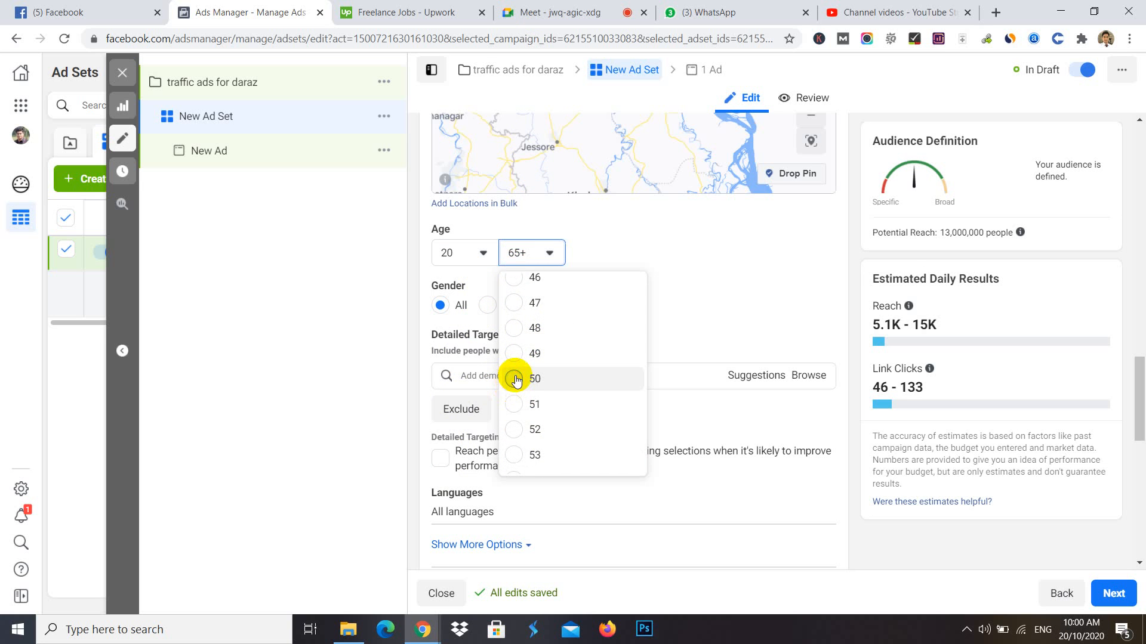
click(515, 385)
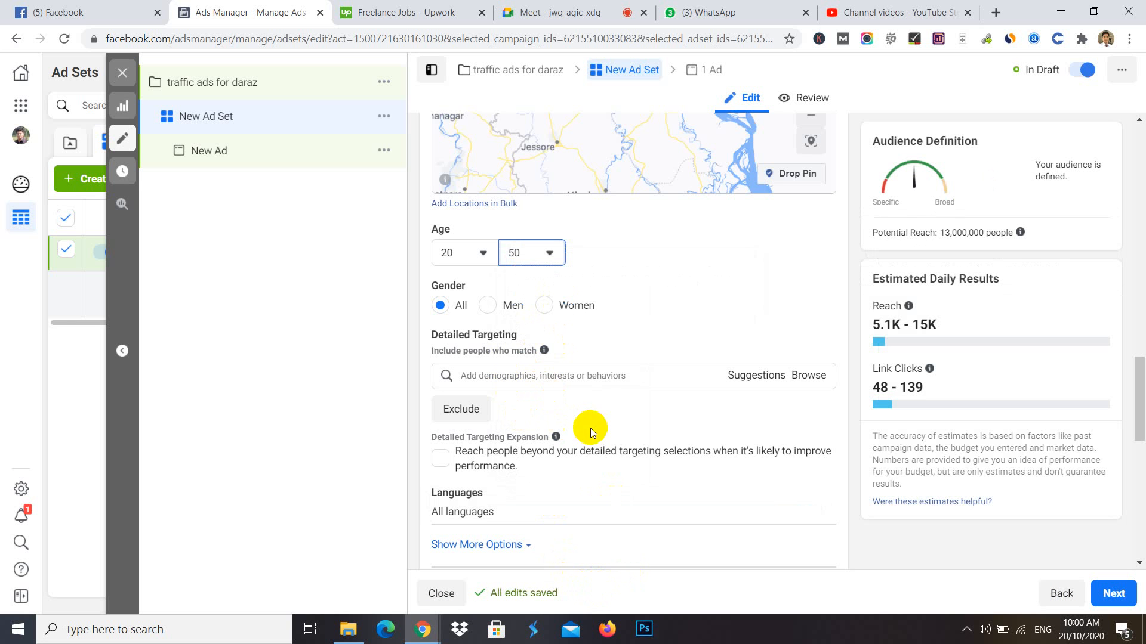
- Search the detailed targeting options for "gaming laptop" and clear the search
click(510, 374)
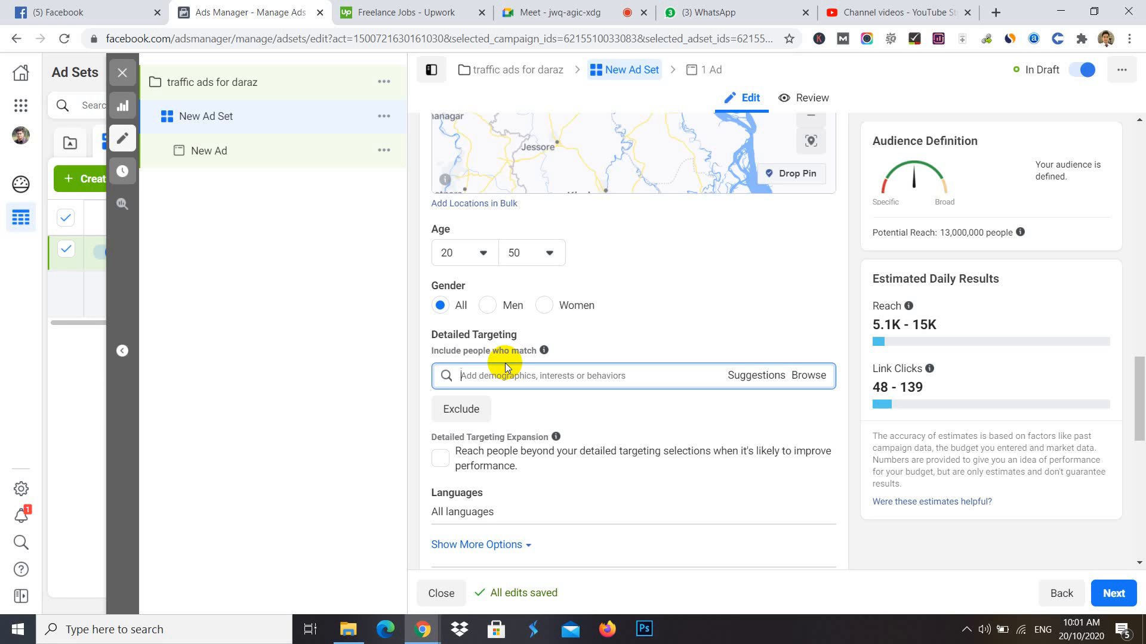
text(gaming laptop)
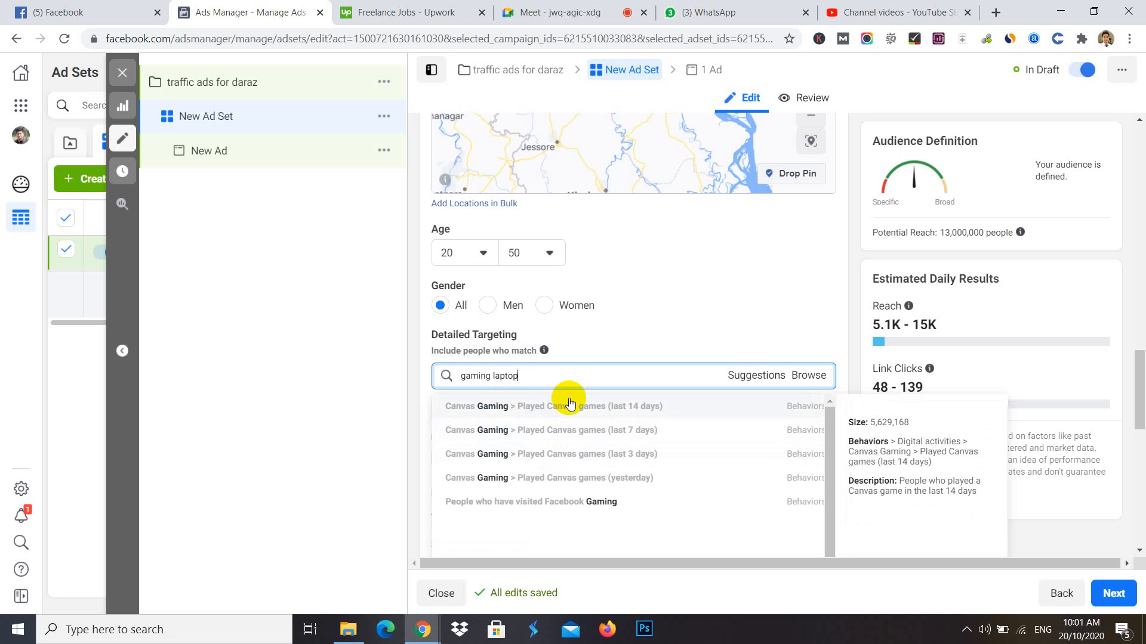
key(BackSpace)
key(BackSpace)
key(BackSpace)
key(BackSpace)
key(BackSpace)
key(BackSpace)
key(BackSpace)
key(BackSpace)
key(BackSpace)
key(BackSpace)
key(BackSpace)
key(BackSpace)
key(BackSpace)
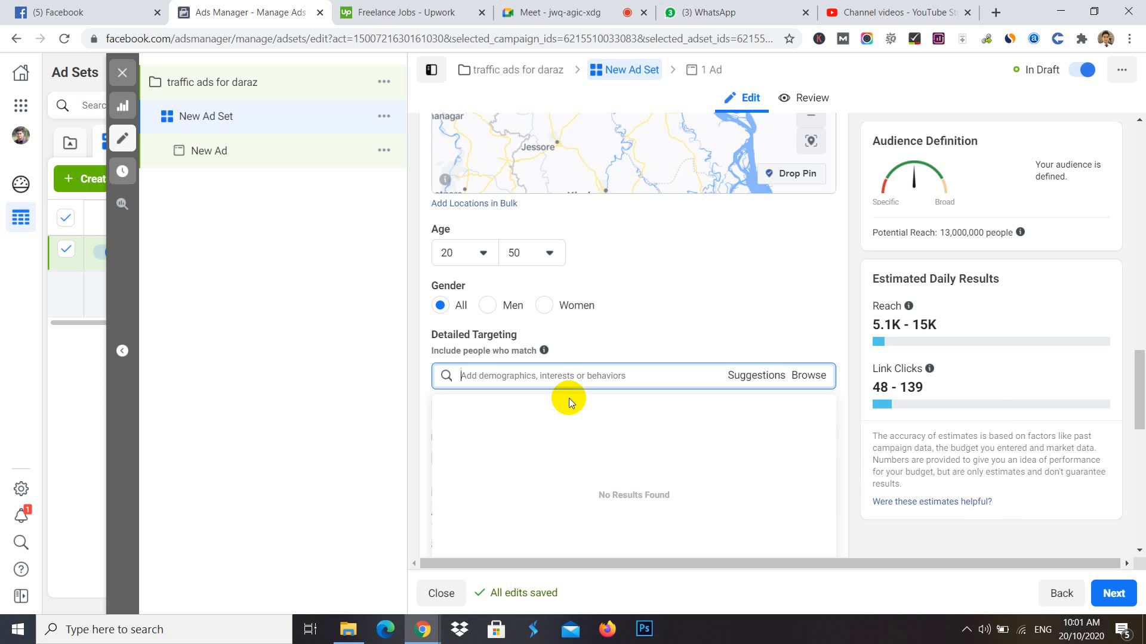
- Add the Laptop interest to detailed targeting, plus the suggested interests Personal computer, Computers, Tablet computers and Desktop computers
text(laptop)
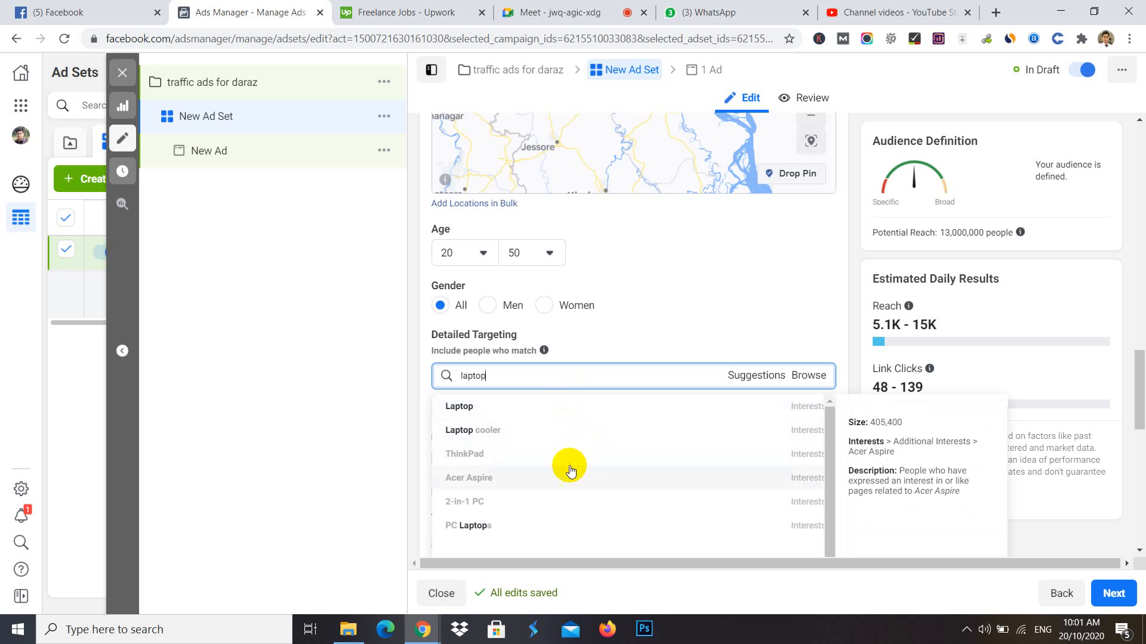
click(541, 409)
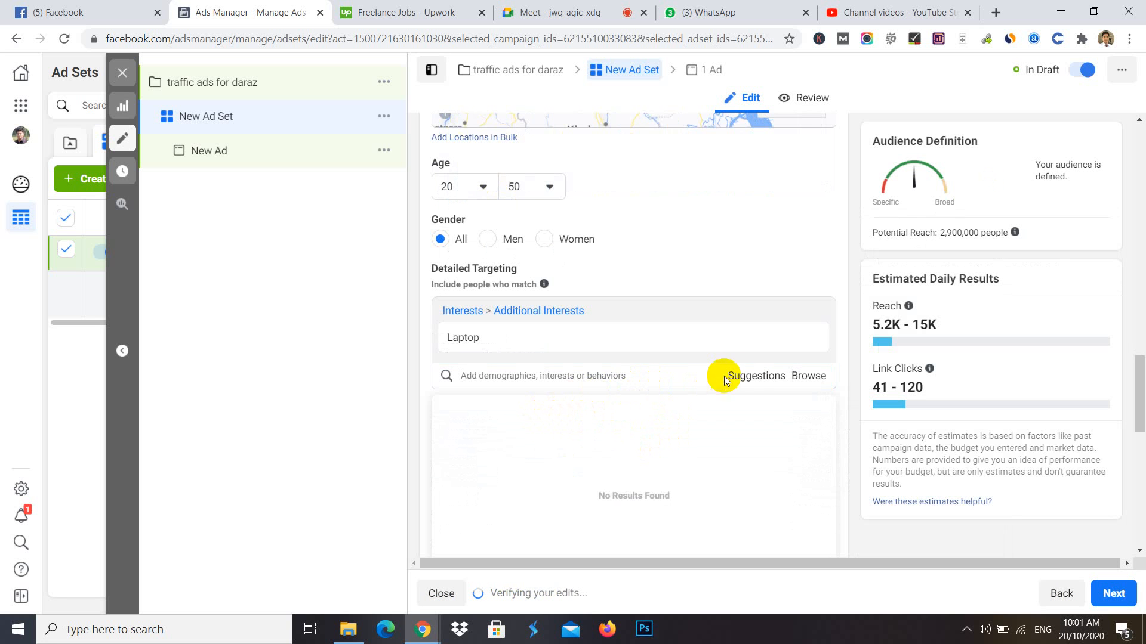
click(743, 382)
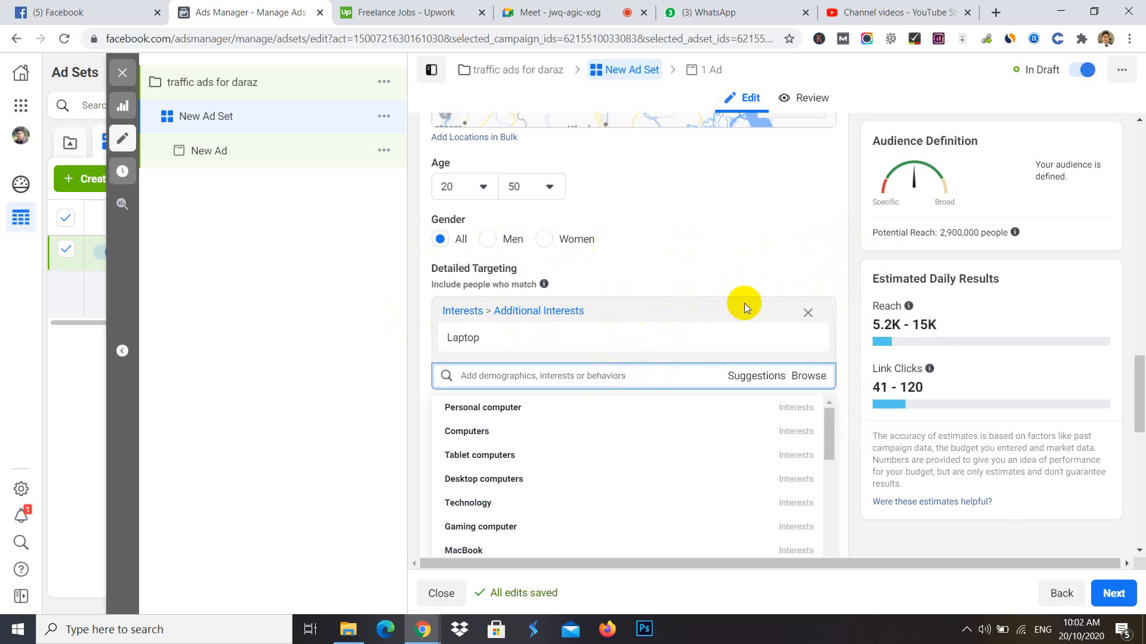
mouse_move(545, 402)
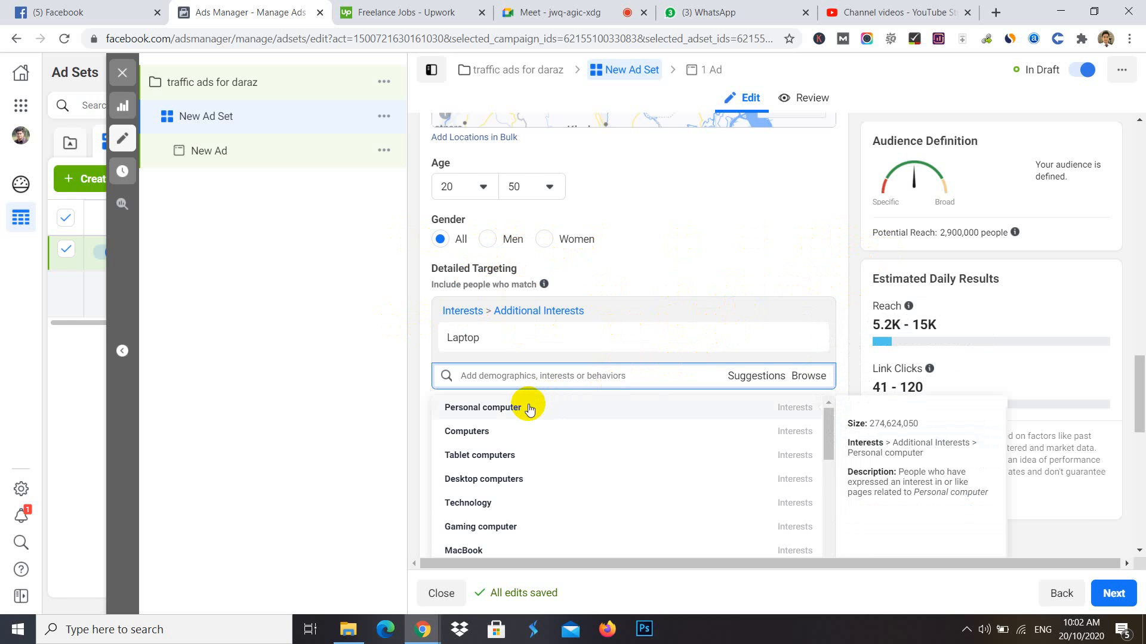
click(529, 410)
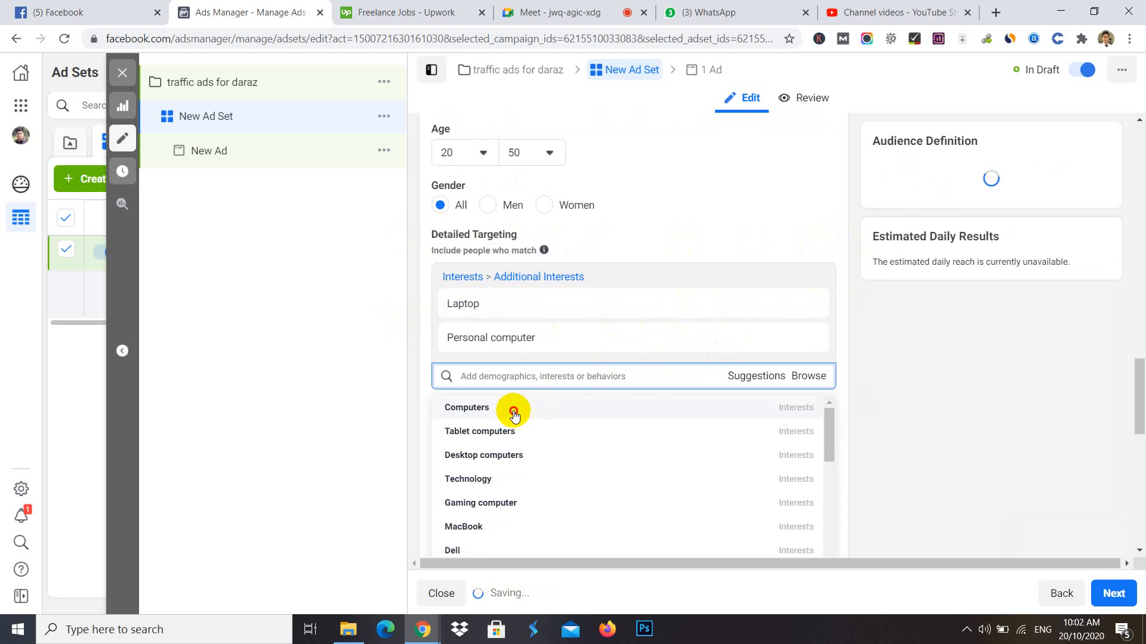
click(511, 406)
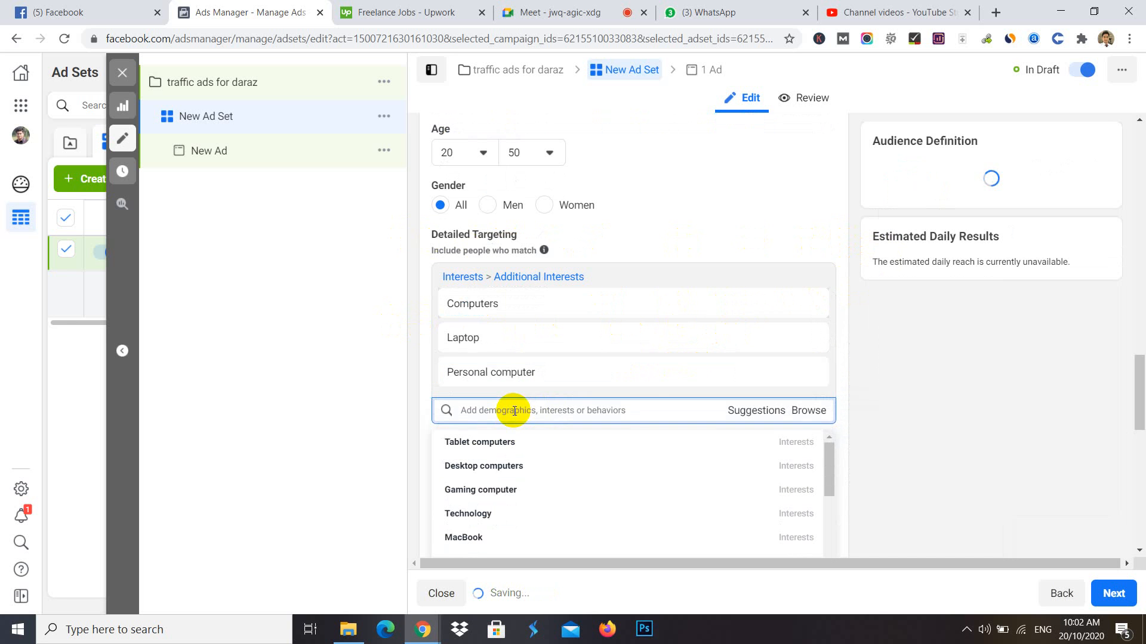
click(544, 447)
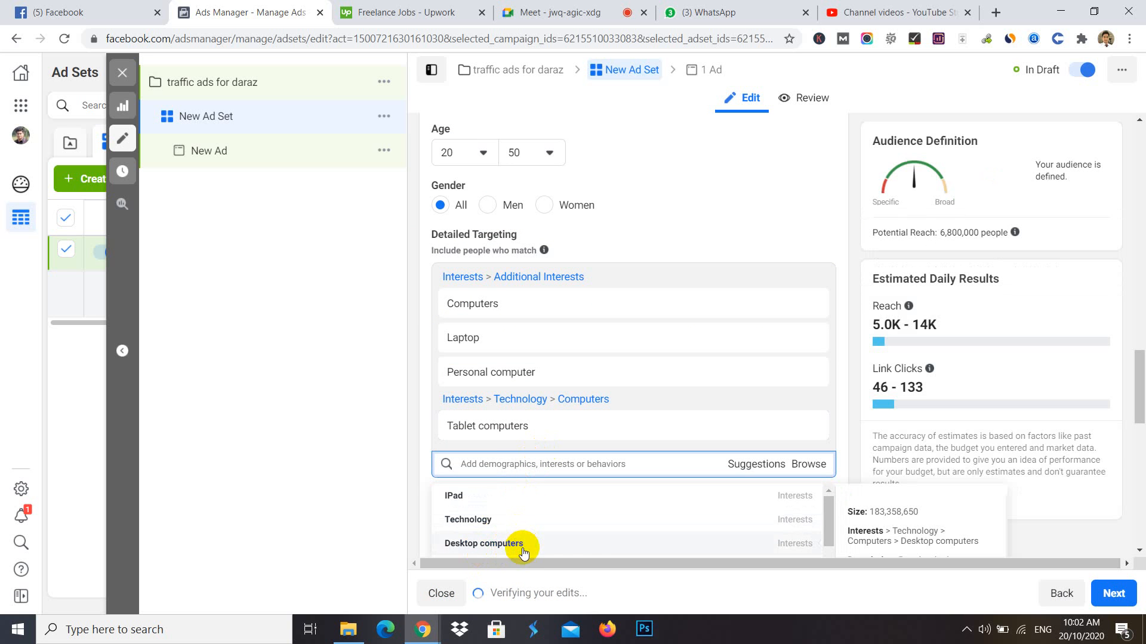
click(519, 545)
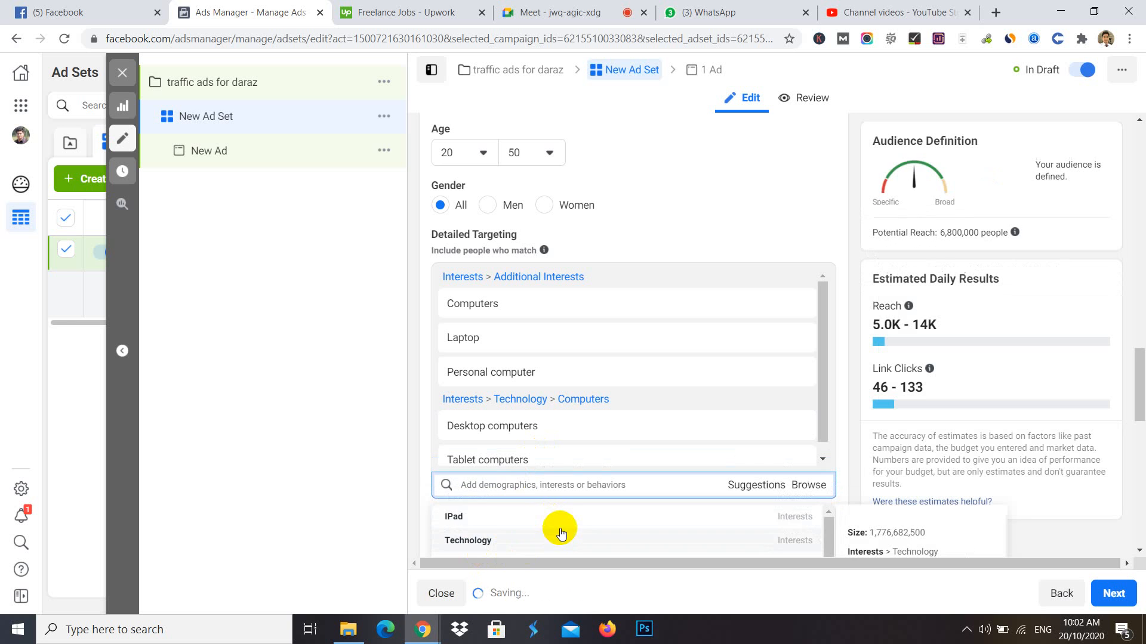
- Add the suggested interests Gamer, Gaming computer and Games to the detailed targeting and close the suggestion list
scroll(553, 542, down, 1)
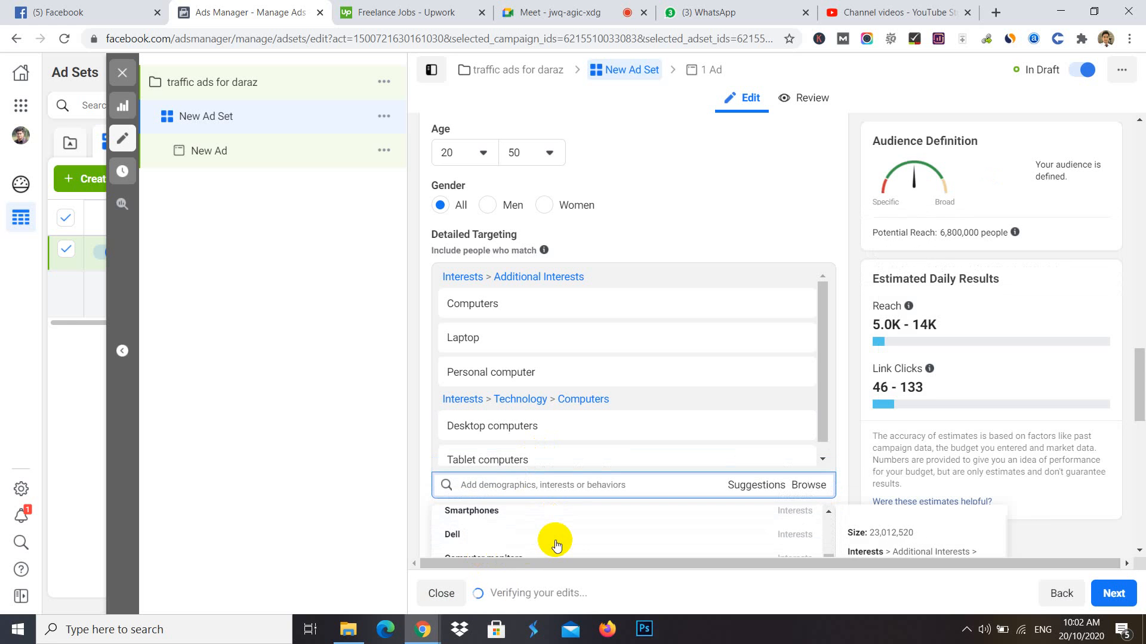
scroll(567, 541, down, 3)
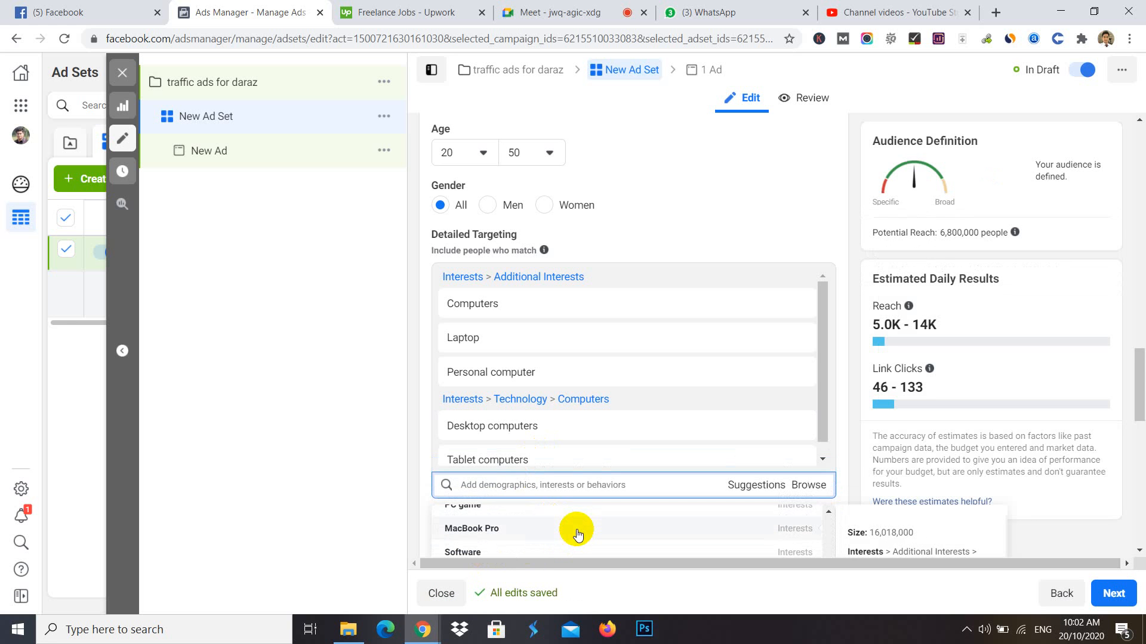
scroll(566, 534, down, 3)
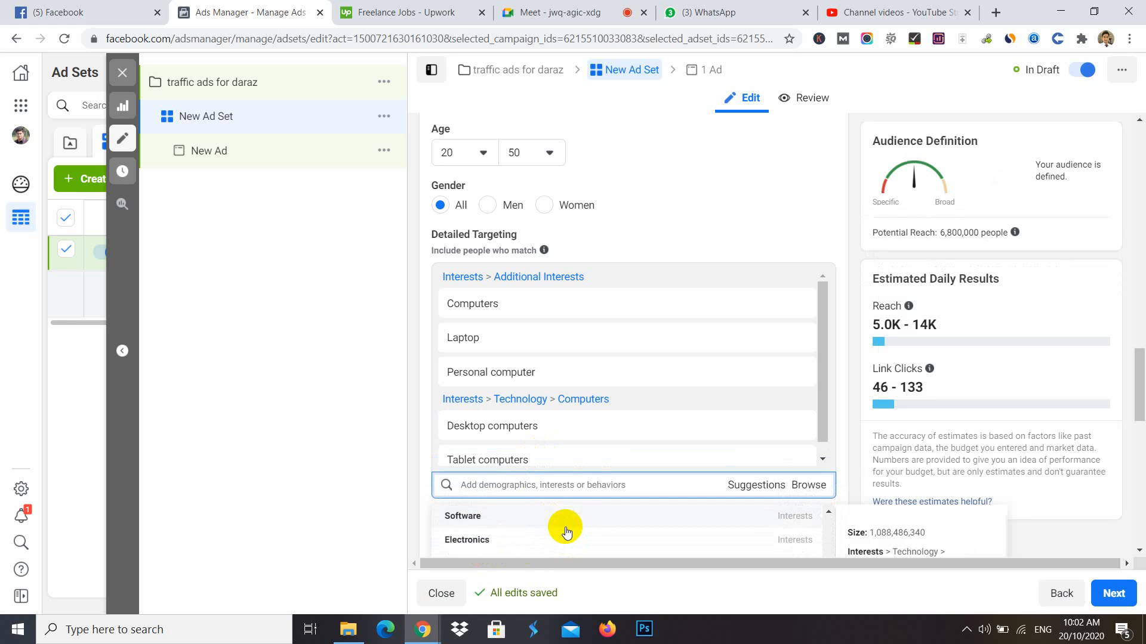
scroll(569, 524, down, 5)
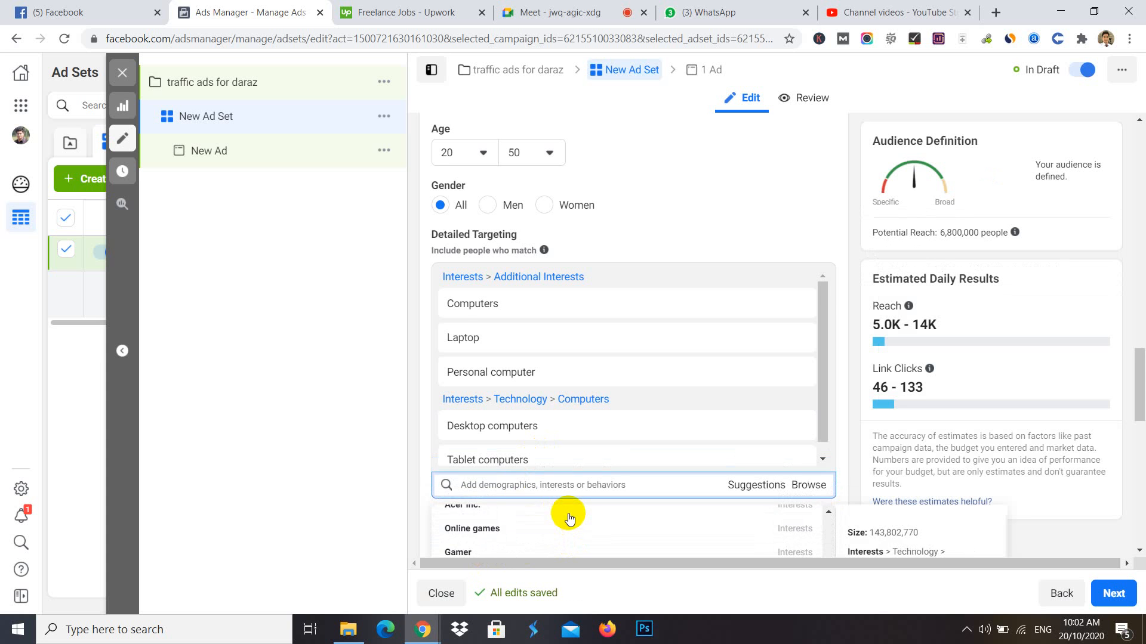
scroll(581, 492, down, 2)
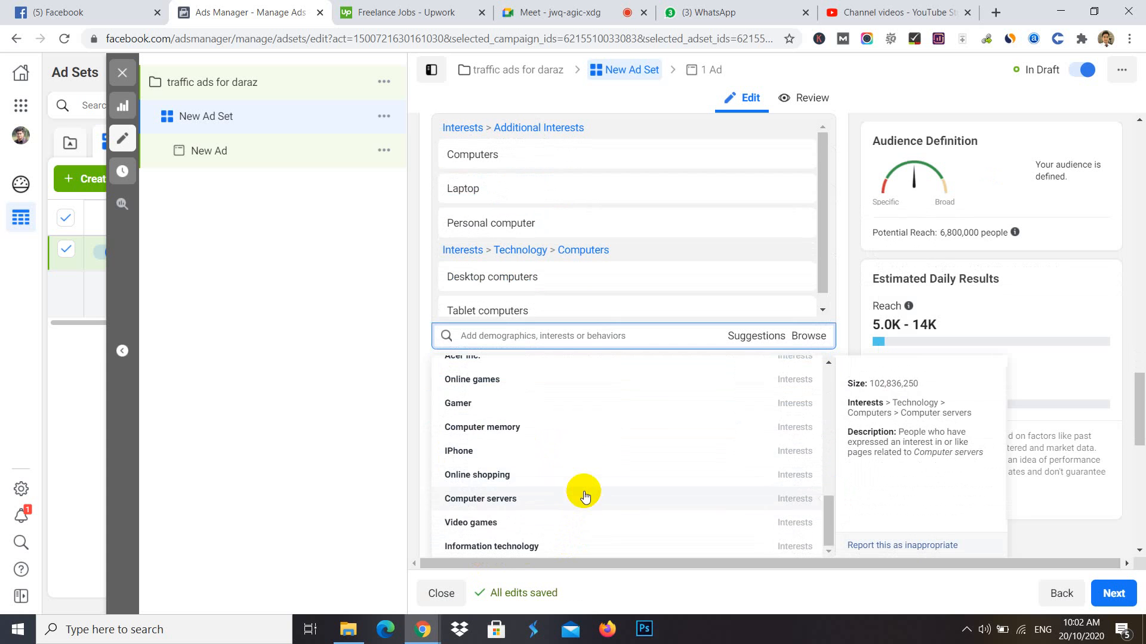
click(572, 406)
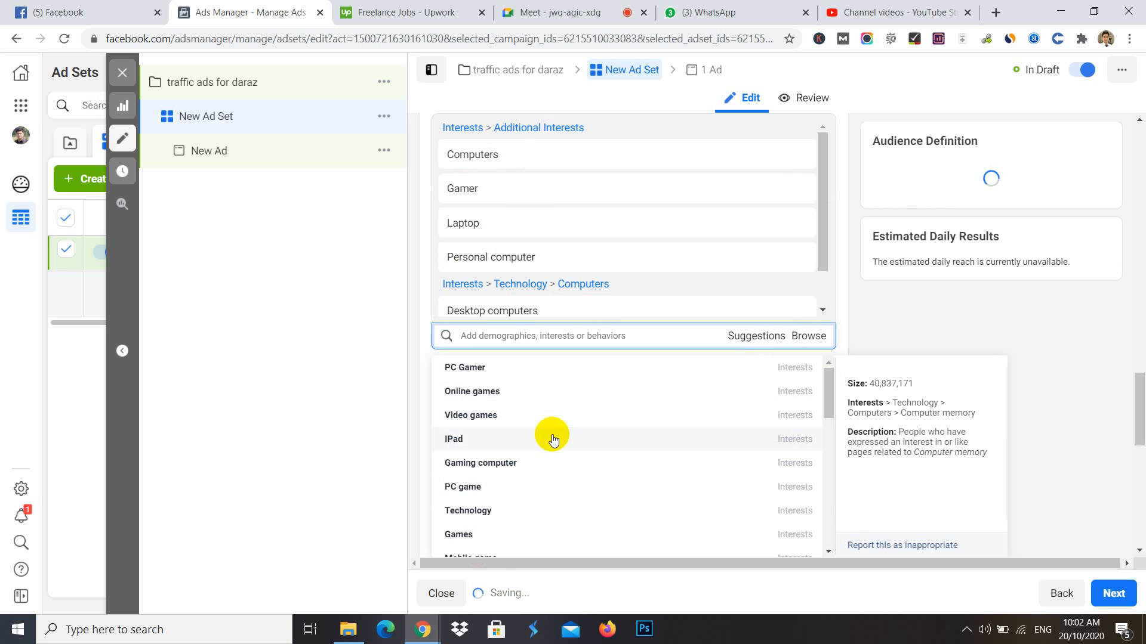
click(532, 463)
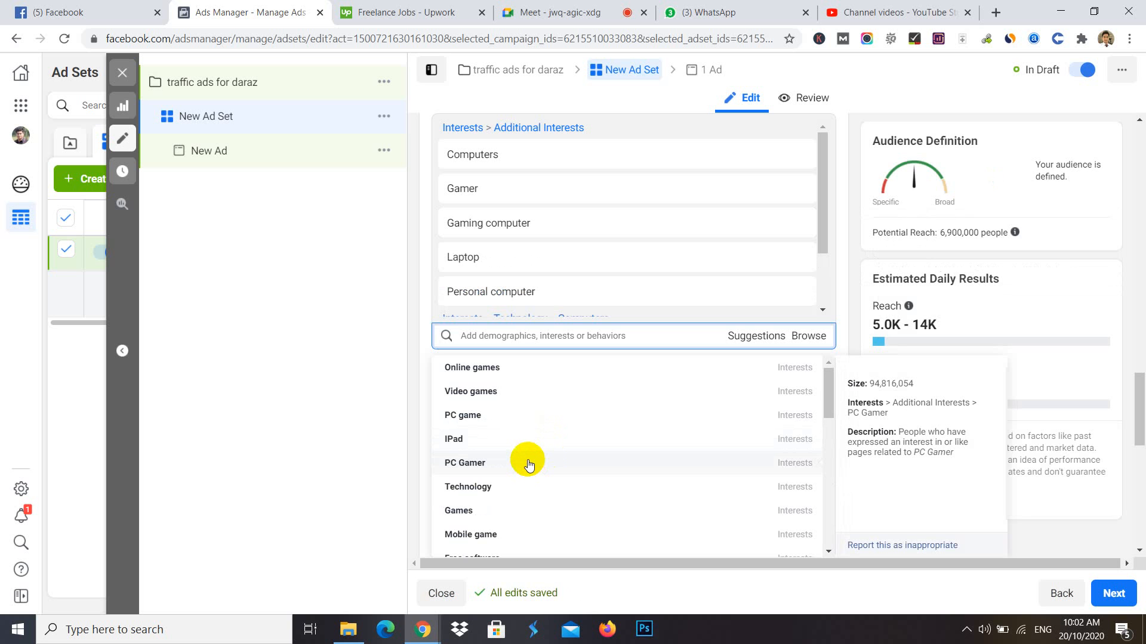
click(503, 511)
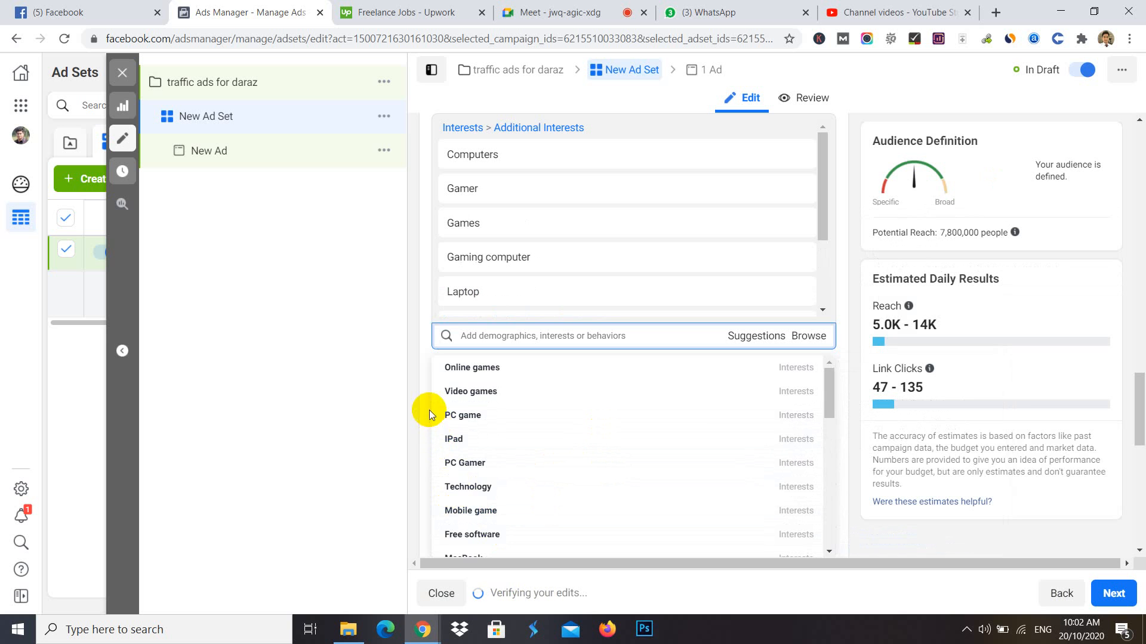
click(414, 402)
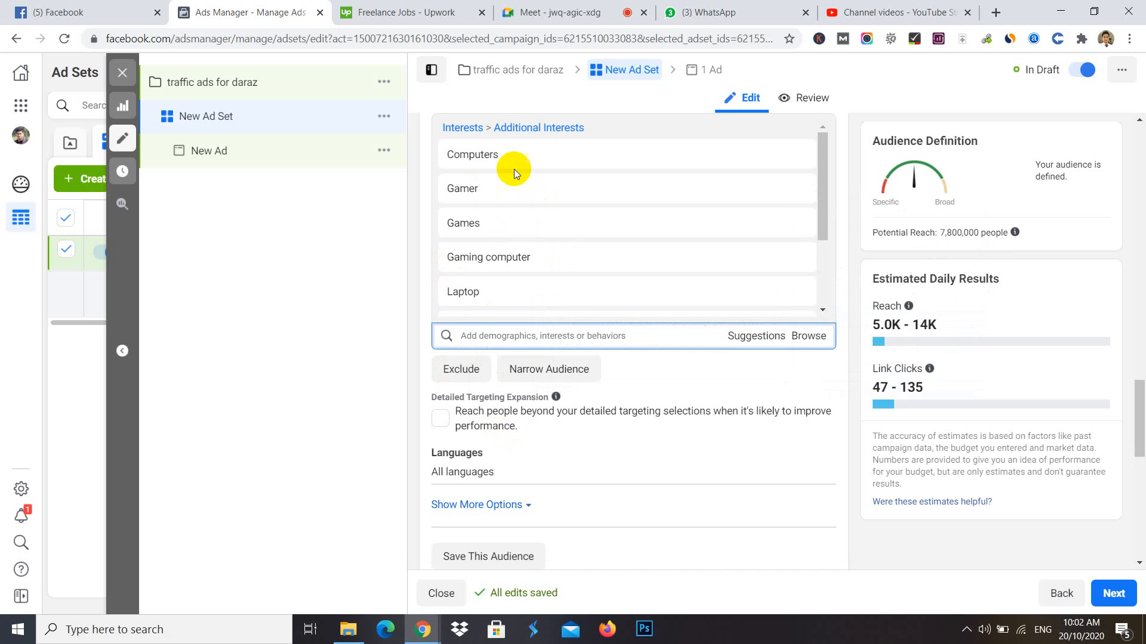
- Examine the audience name and targeting summary offered for saving this audience, and leave without saving
mouse_move(477, 229)
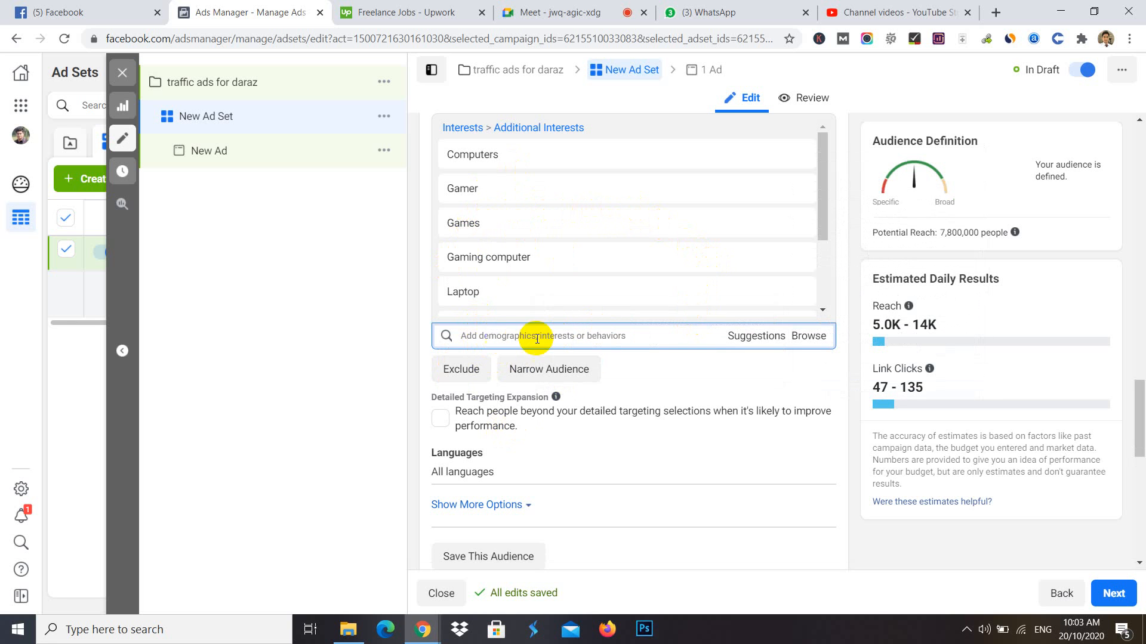
mouse_move(747, 263)
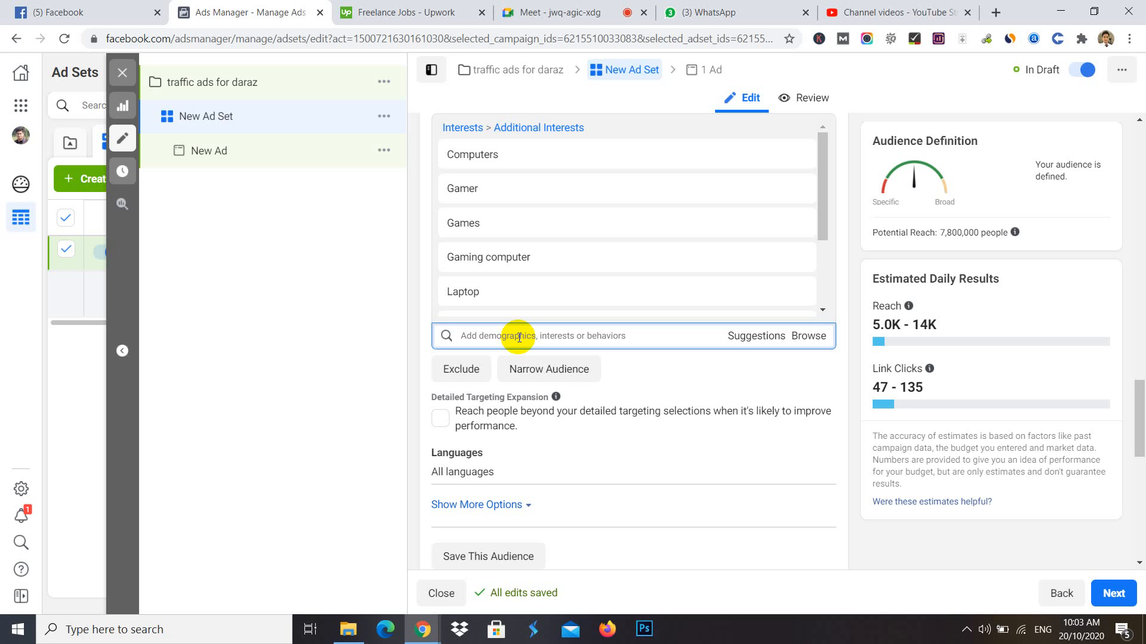
scroll(588, 332, down, 1)
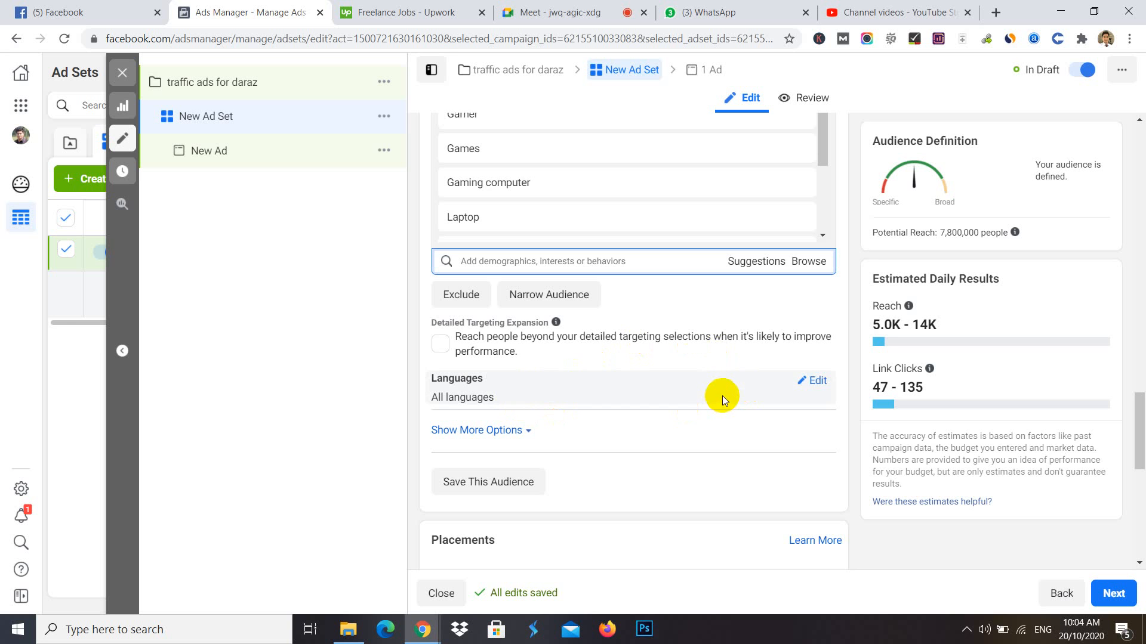
scroll(586, 388, down, 2)
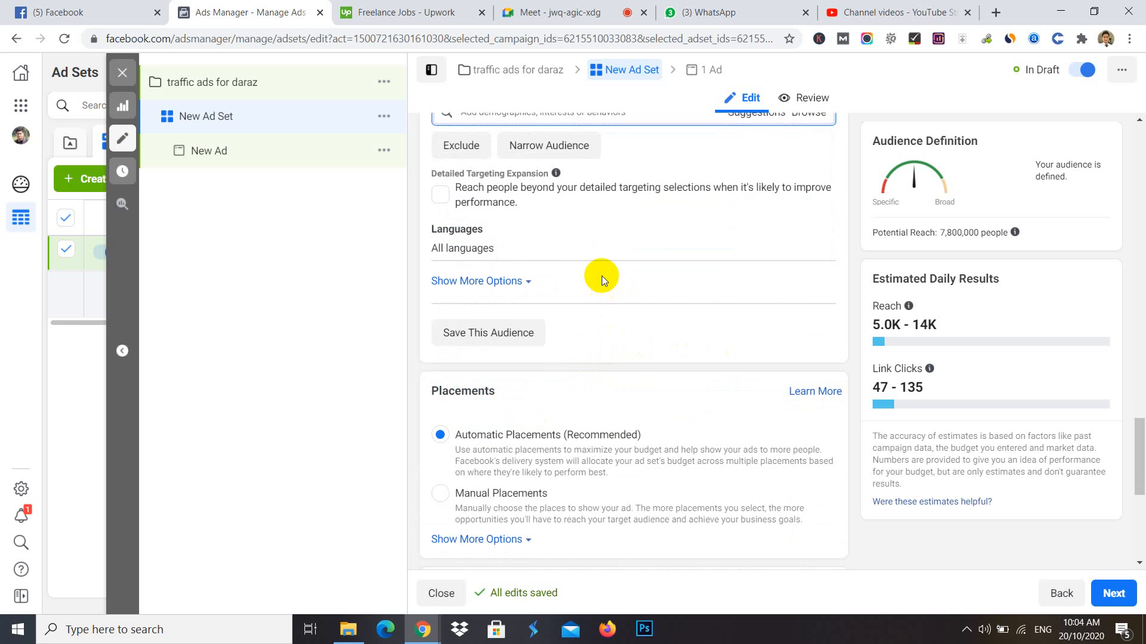
click(507, 331)
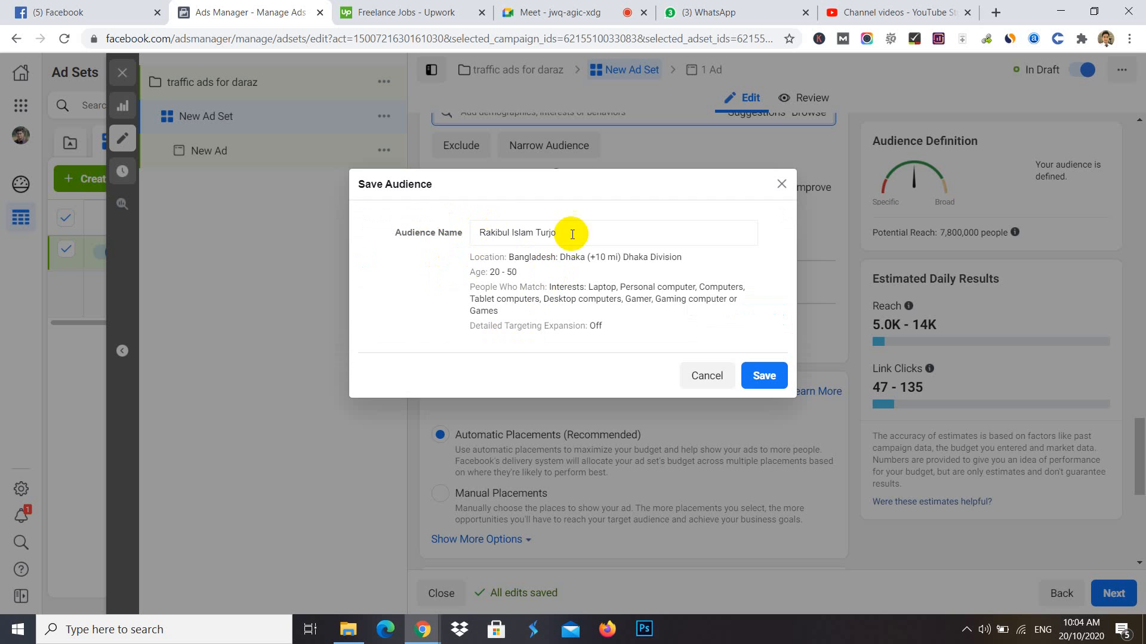
click(540, 232)
drag(509, 233, 676, 233)
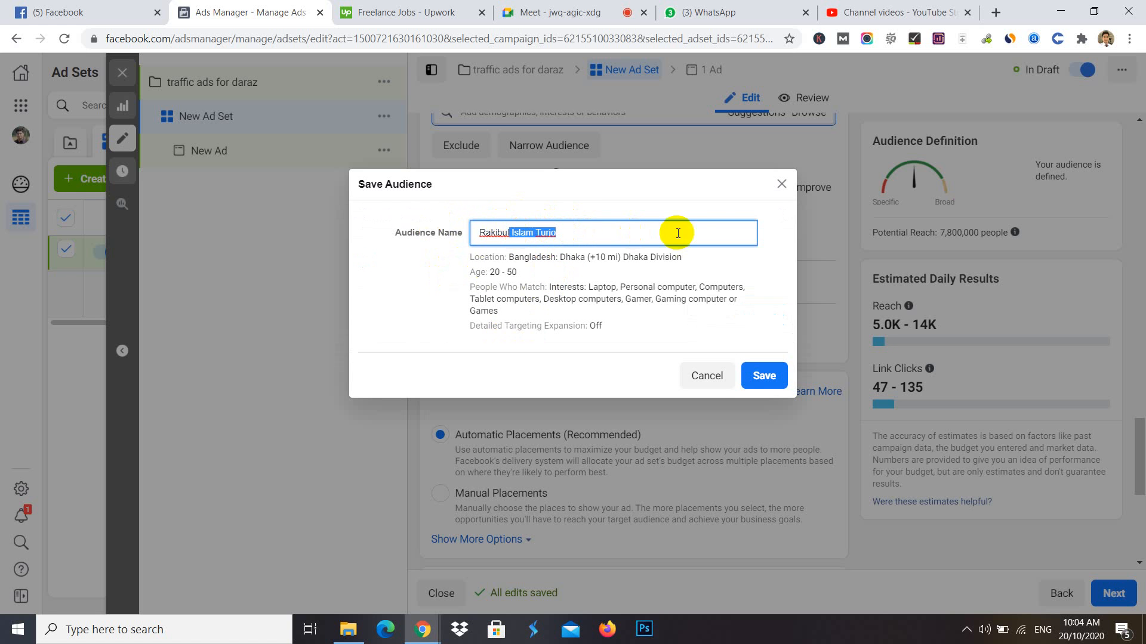
click(778, 186)
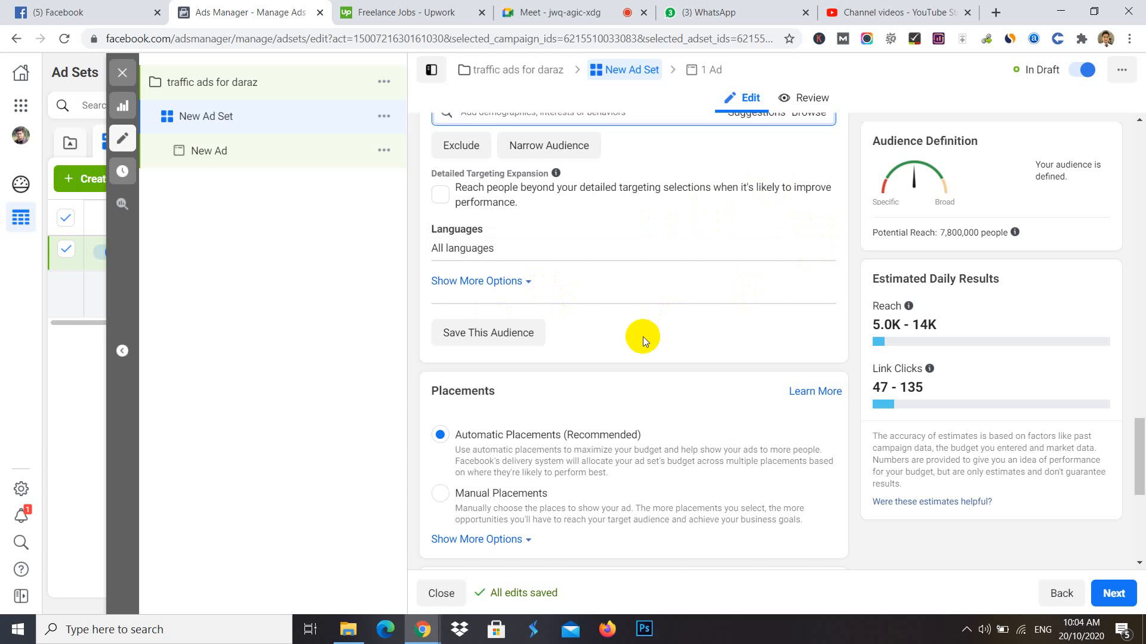
- Choose manual placements for the ad set and exclude the Audience Network and Instagram platforms
scroll(642, 336, down, 2)
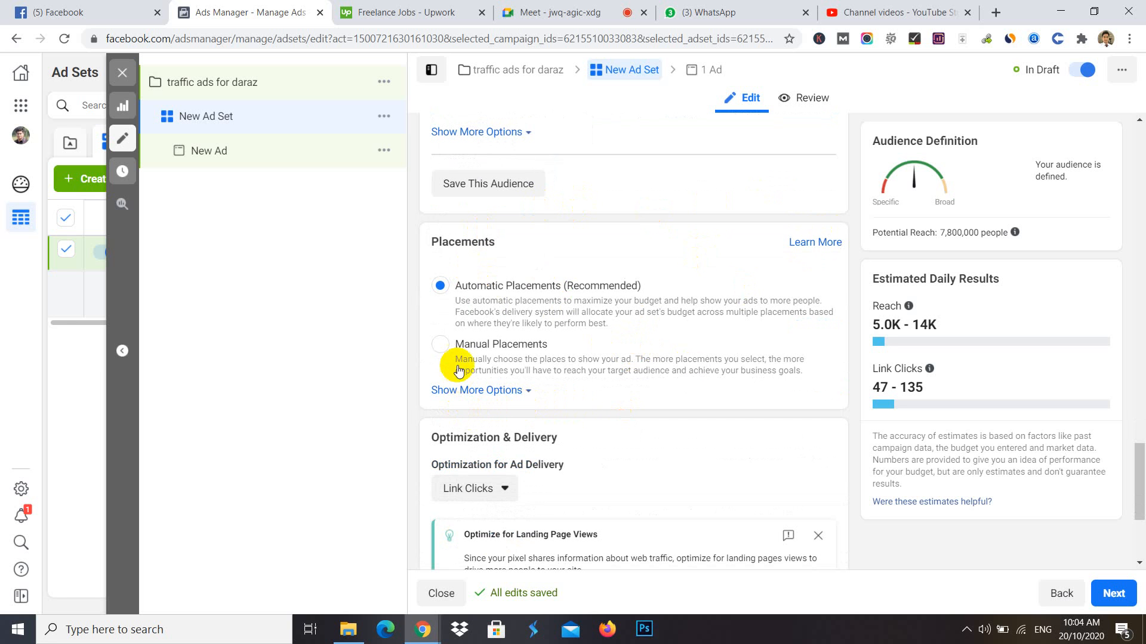
click(439, 345)
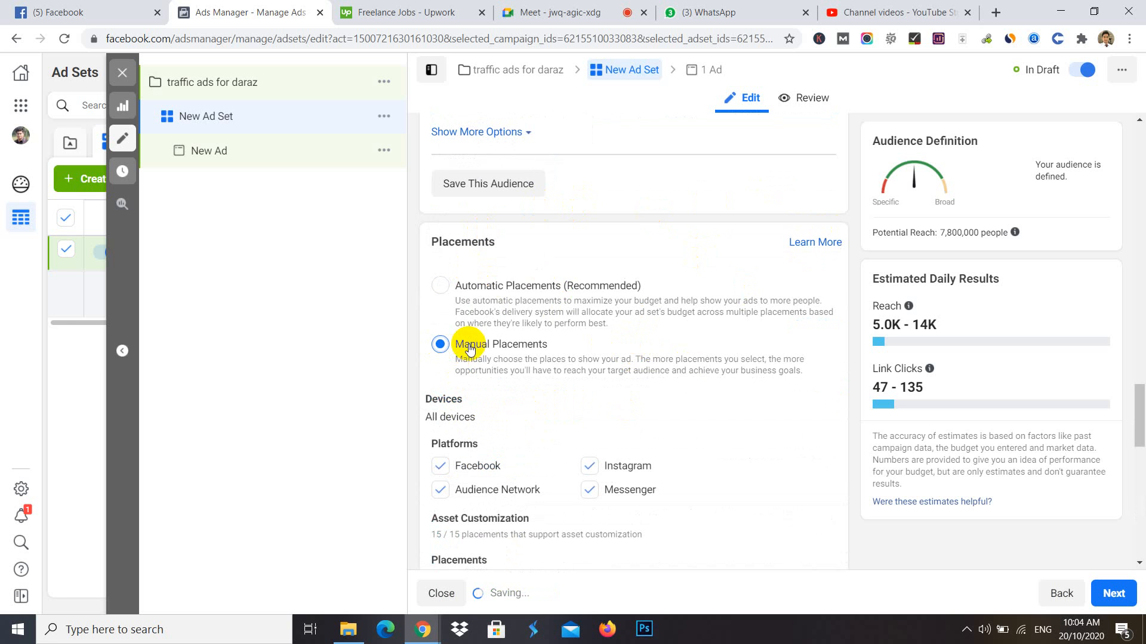
scroll(561, 421, down, 2)
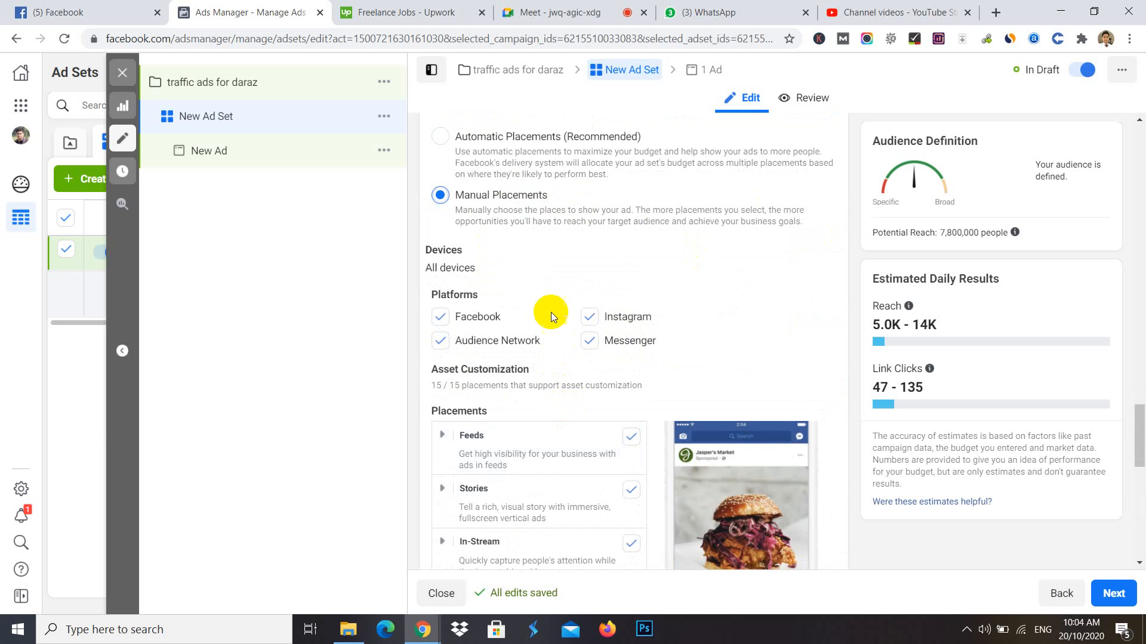
click(441, 342)
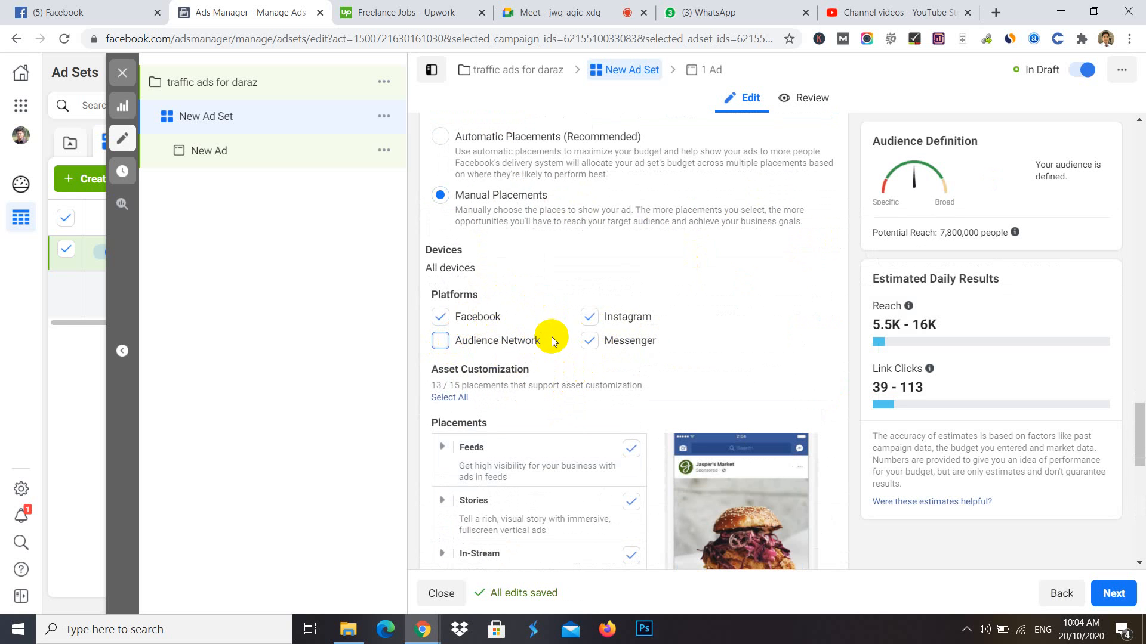
click(588, 339)
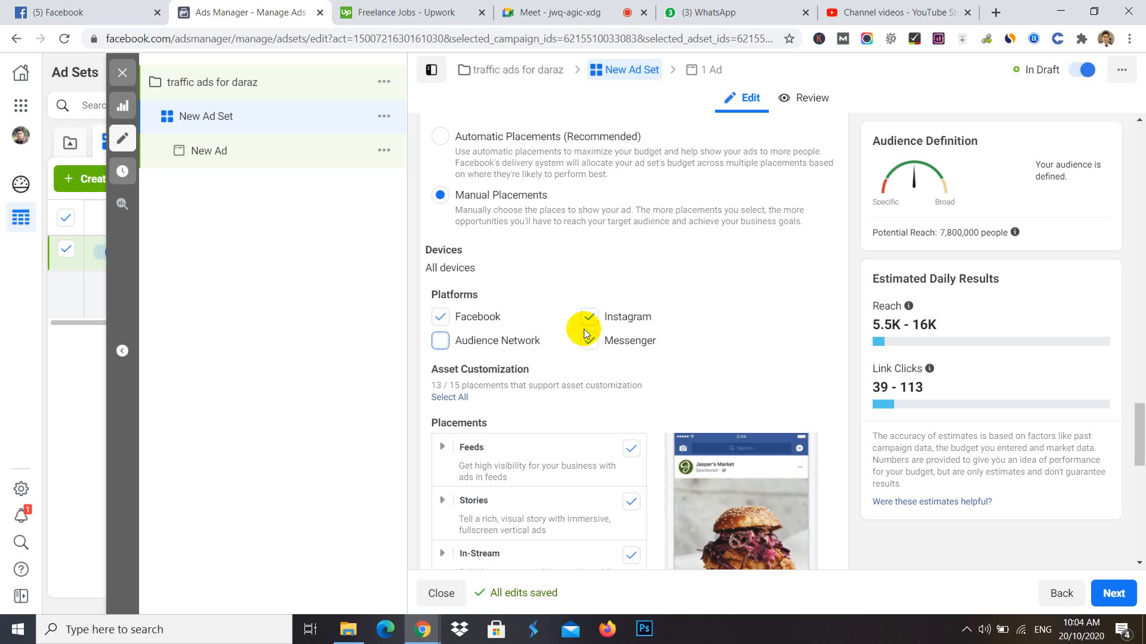
click(589, 318)
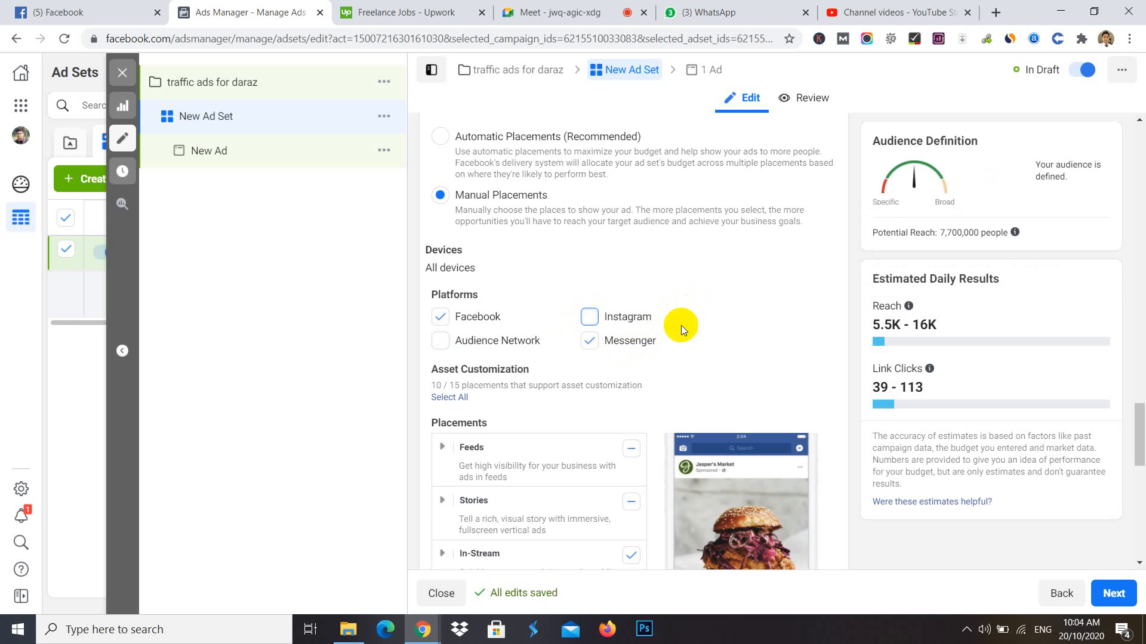
- Exclude the In-Article, Search and In-Stream placements from the ad set
scroll(653, 406, down, 3)
scroll(614, 216, up, 2)
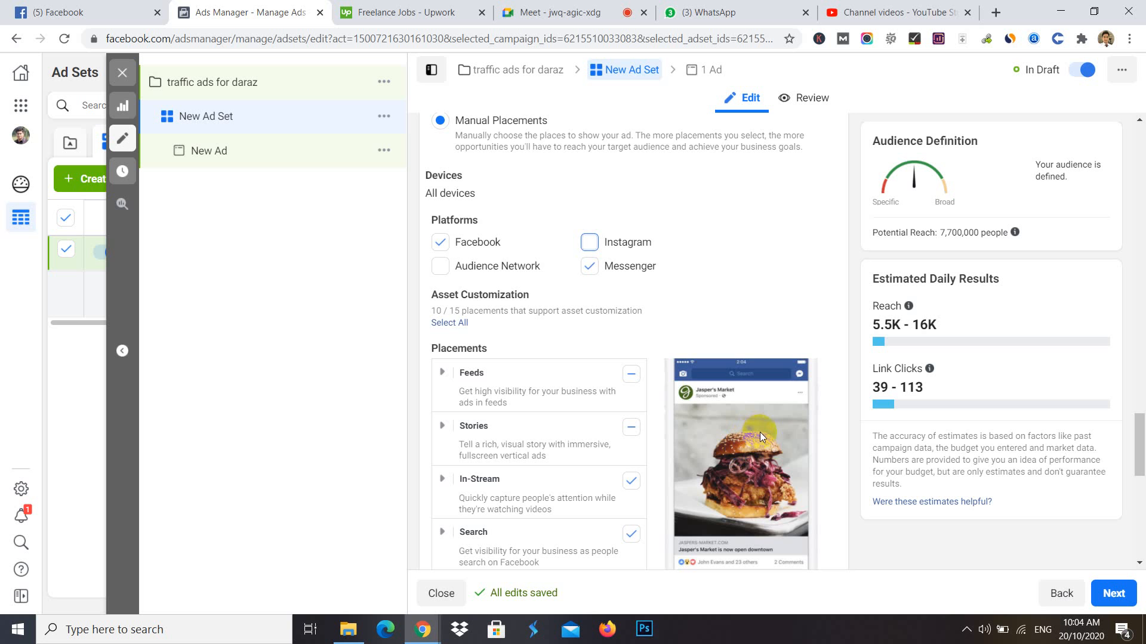
scroll(656, 370, down, 3)
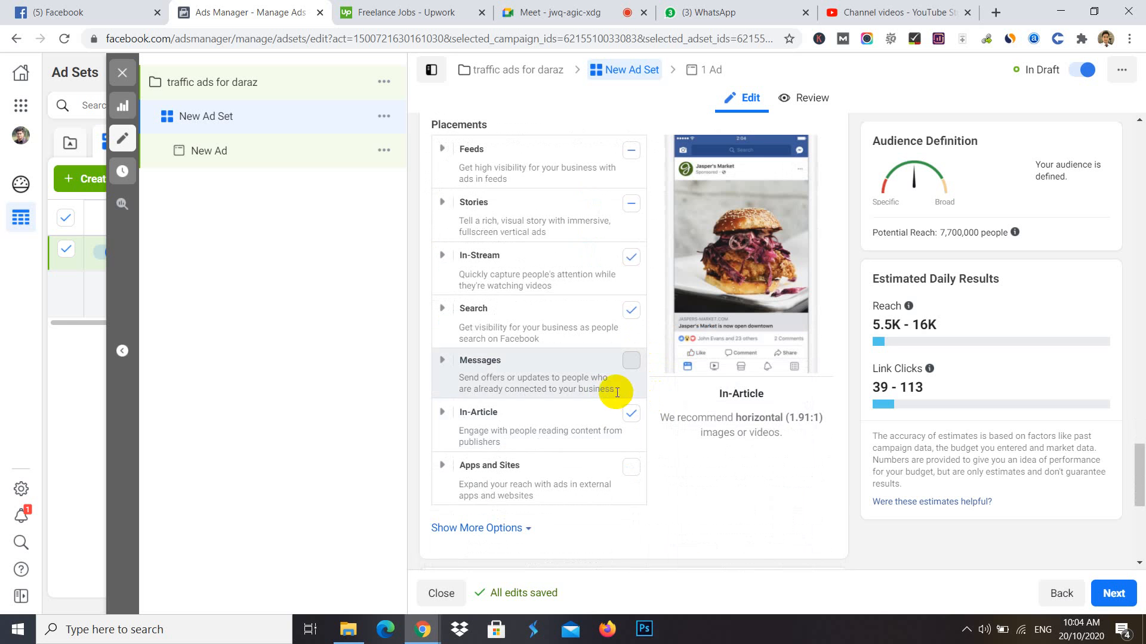
click(630, 416)
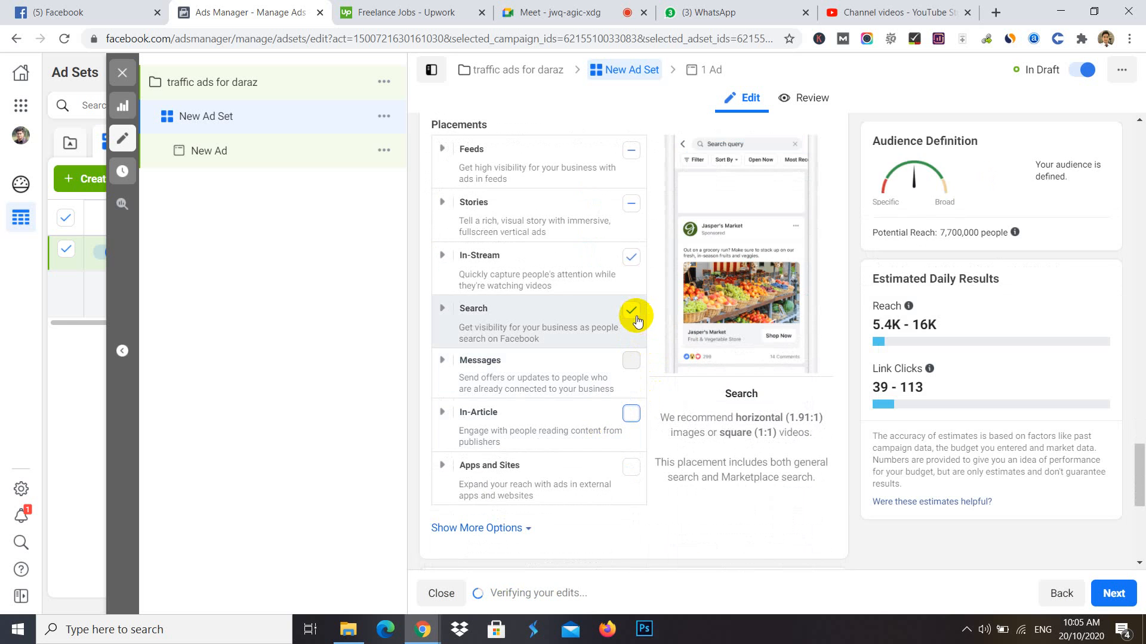
click(633, 317)
click(628, 259)
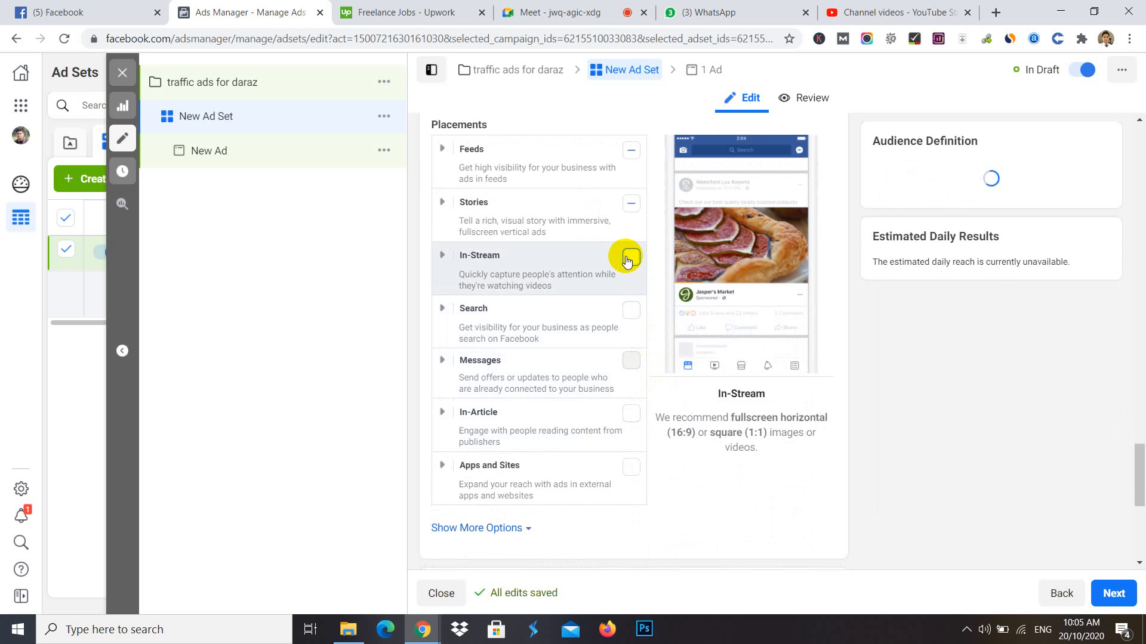
scroll(472, 242, up, 3)
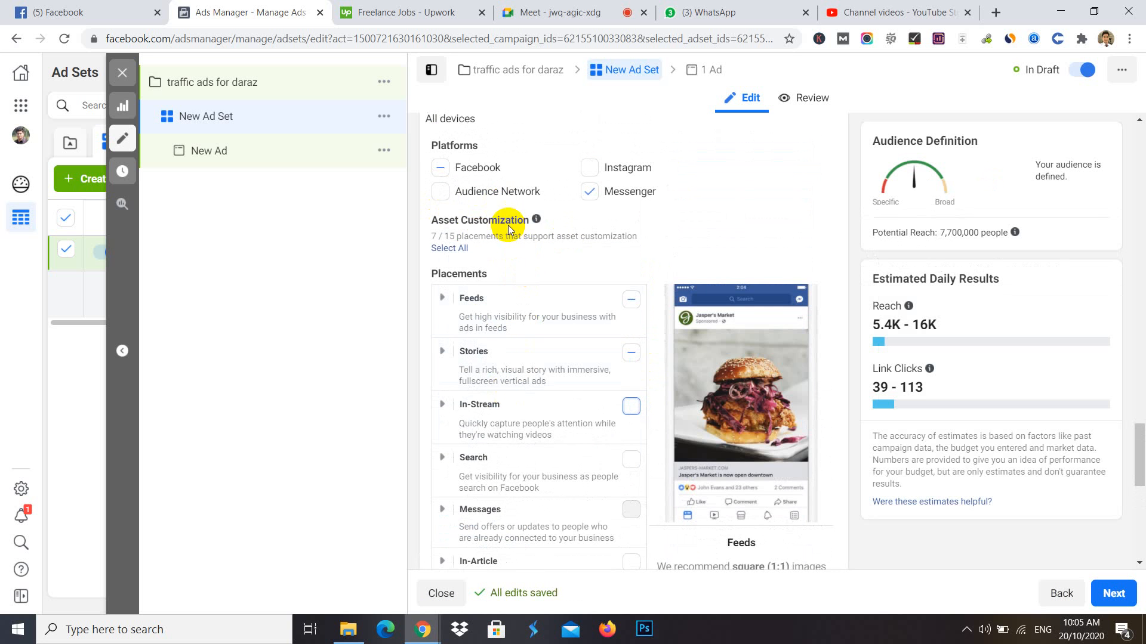
- Restore the In-Stream placement, then include the Instagram platform and all Facebook placements in the ad set
click(627, 410)
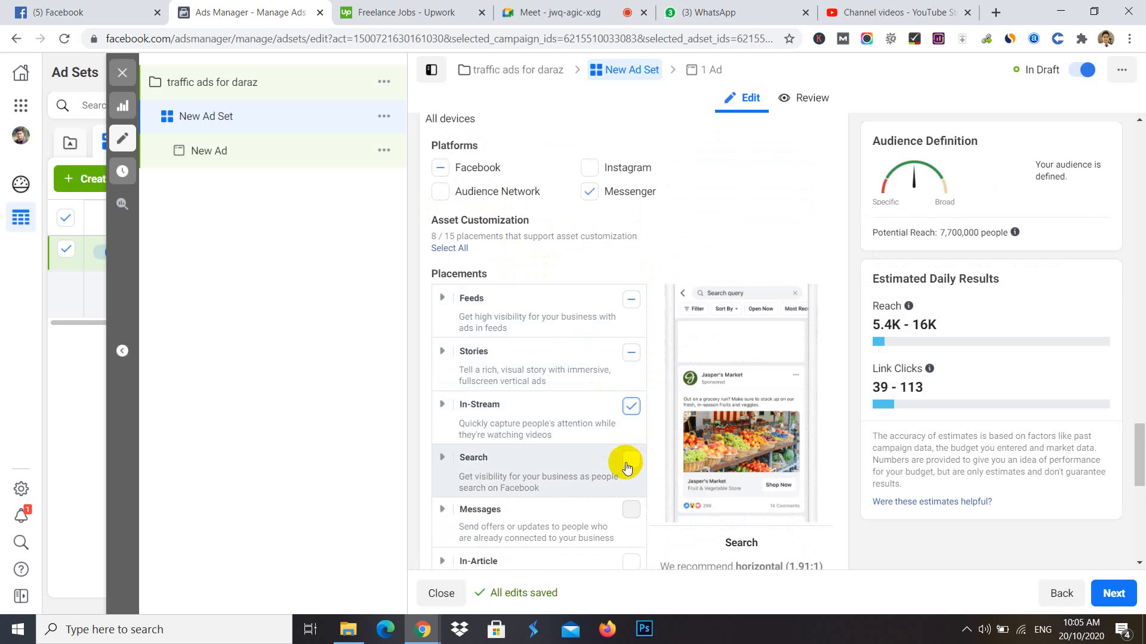
scroll(626, 470, down, 1)
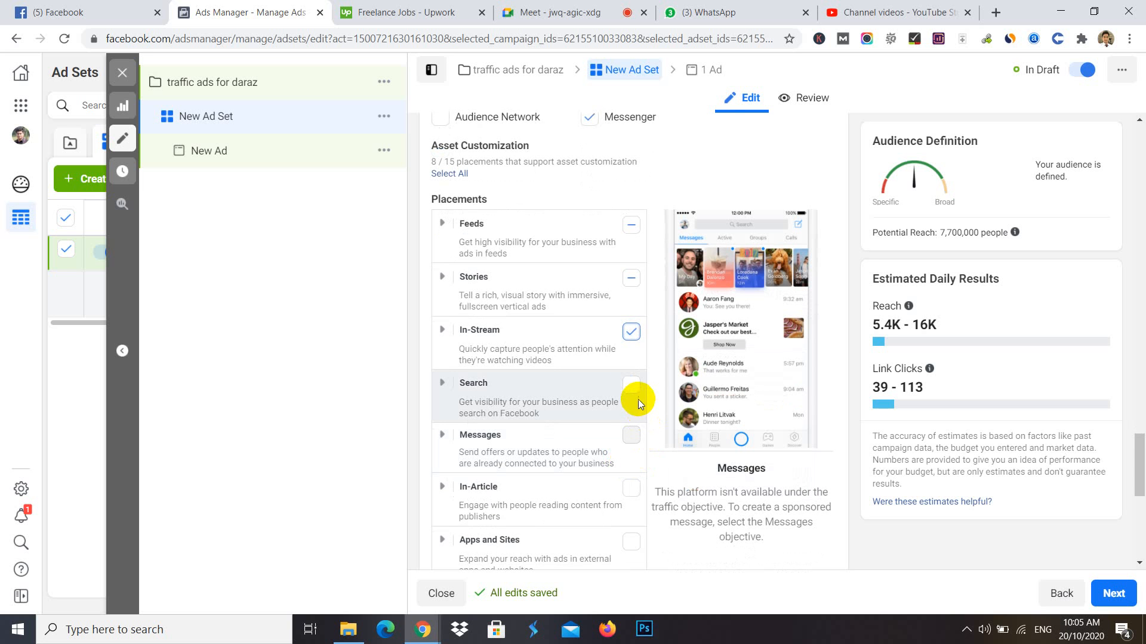
scroll(672, 191, up, 2)
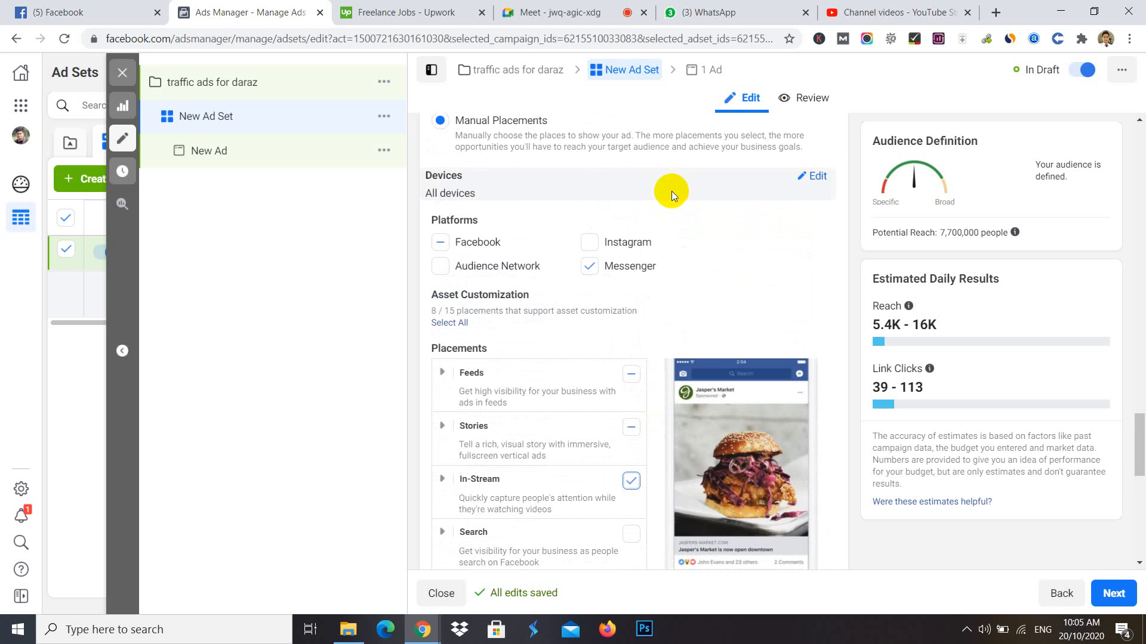
click(589, 242)
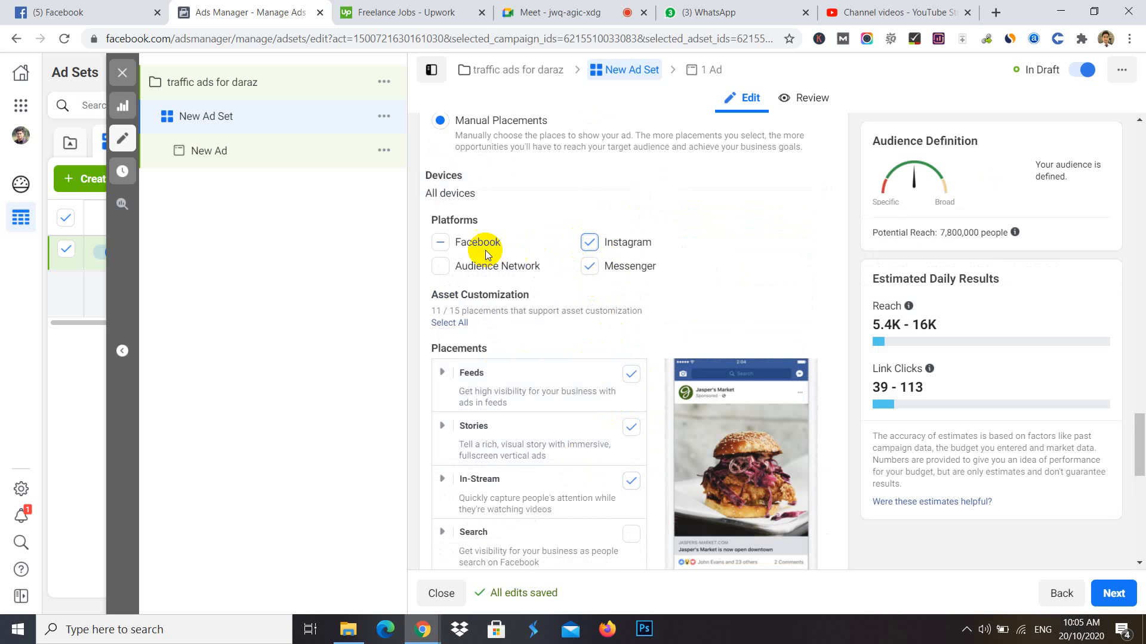
click(442, 246)
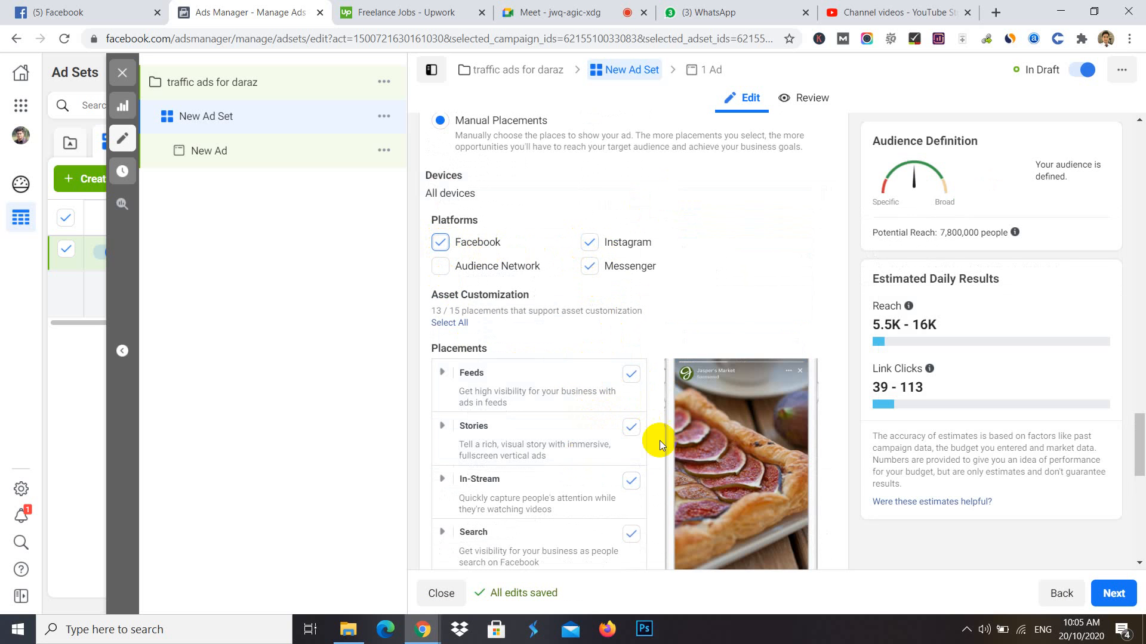
- Try excluding the In-Article placement from the ad set and include it again
scroll(637, 486, up, 3)
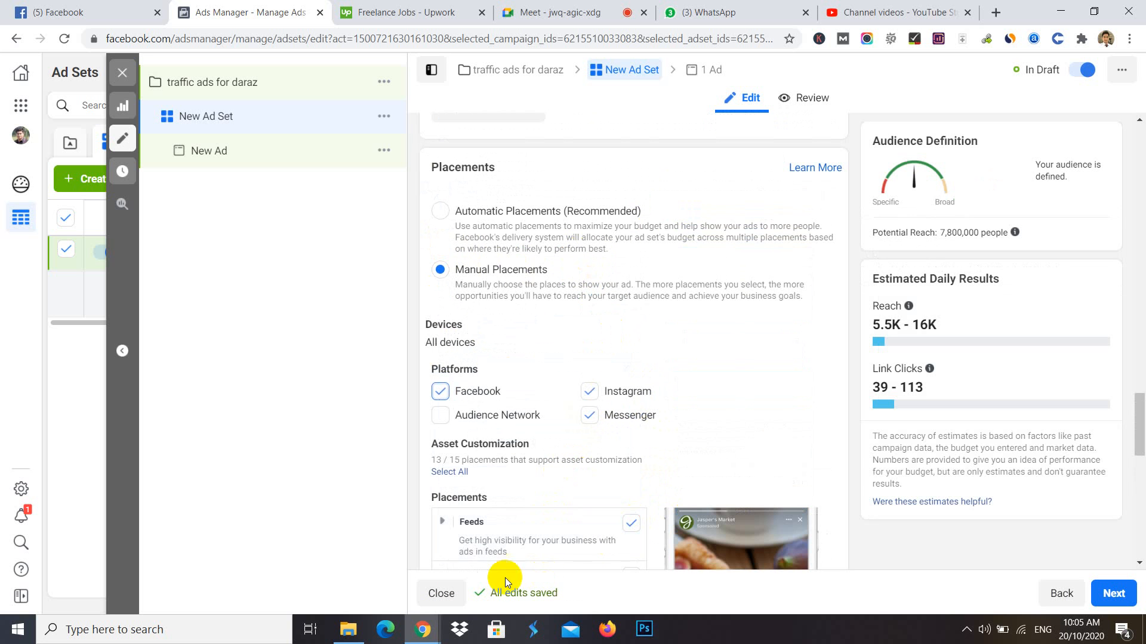
scroll(760, 421, down, 3)
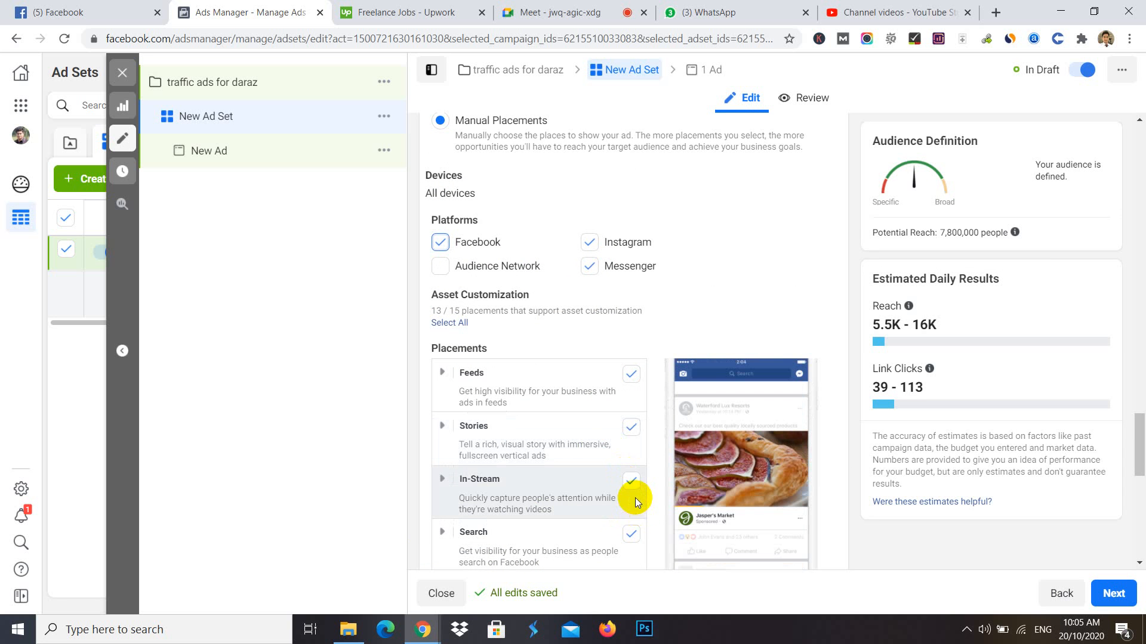
scroll(628, 512, down, 3)
scroll(629, 507, down, 2)
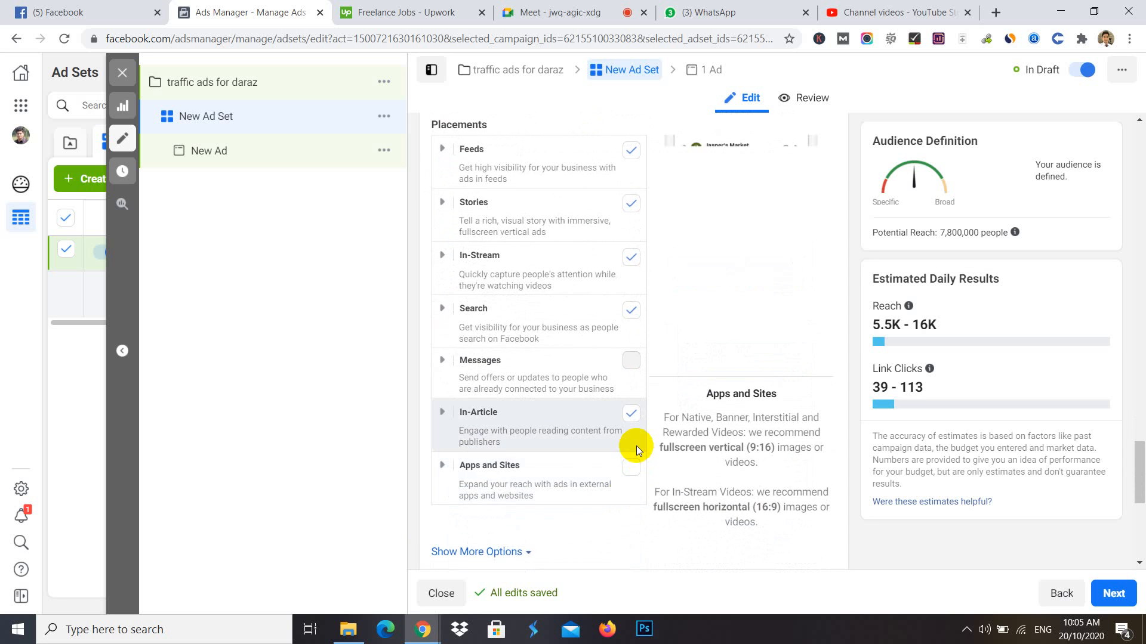
click(632, 414)
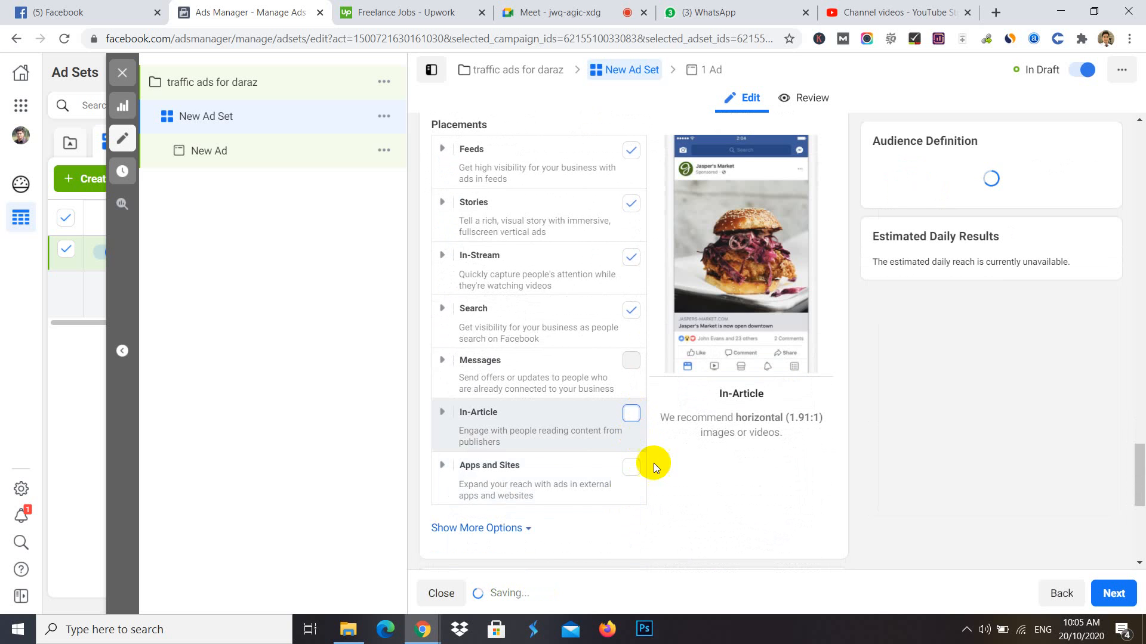
scroll(654, 463, up, 3)
scroll(596, 439, down, 5)
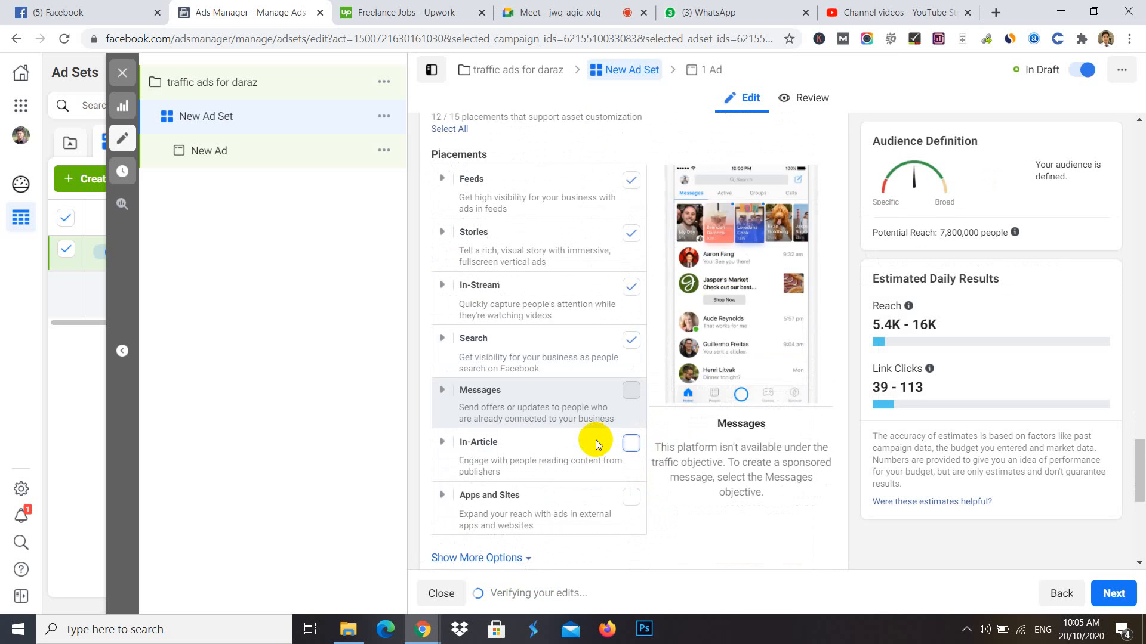
scroll(607, 453, down, 3)
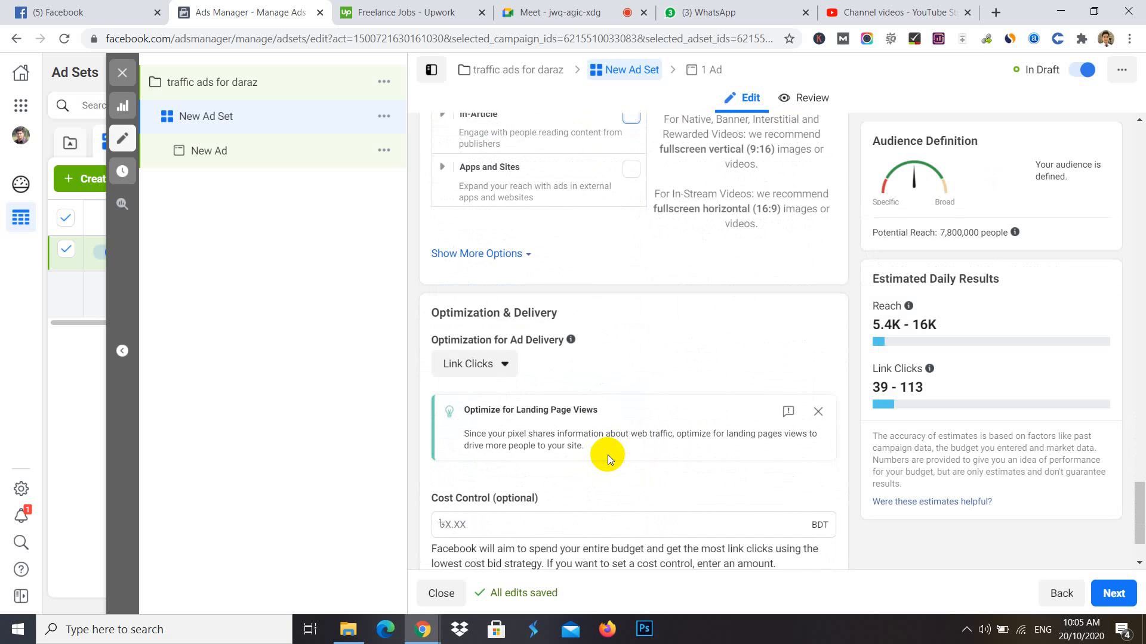
scroll(608, 455, up, 5)
click(631, 412)
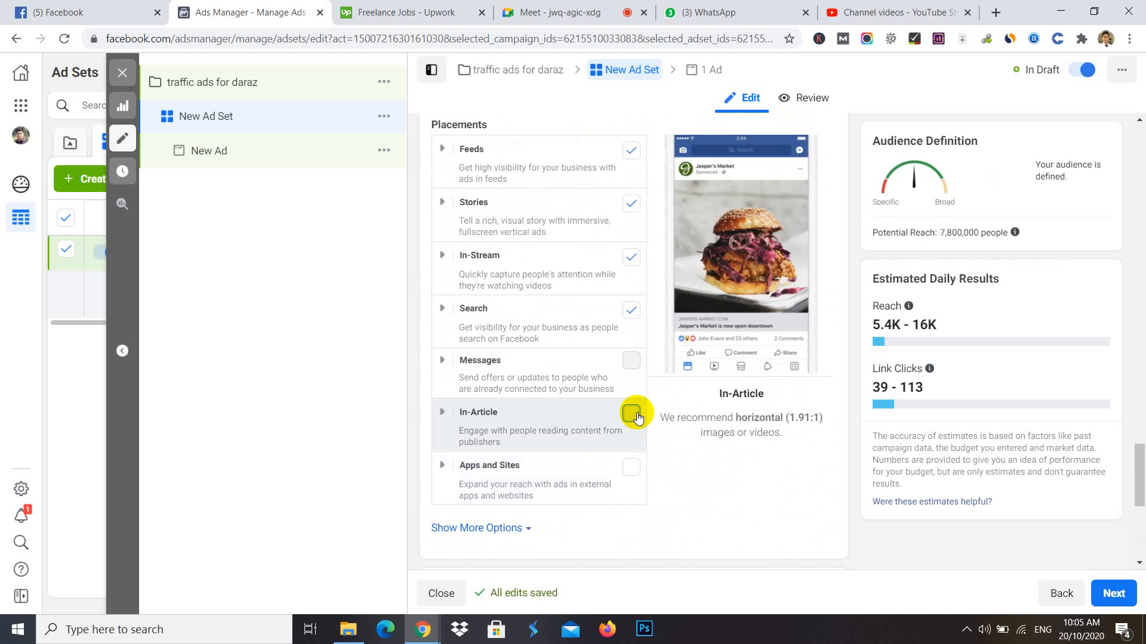
- Try excluding the Search placement and compare the platform selection, then include Search again
scroll(567, 320, up, 5)
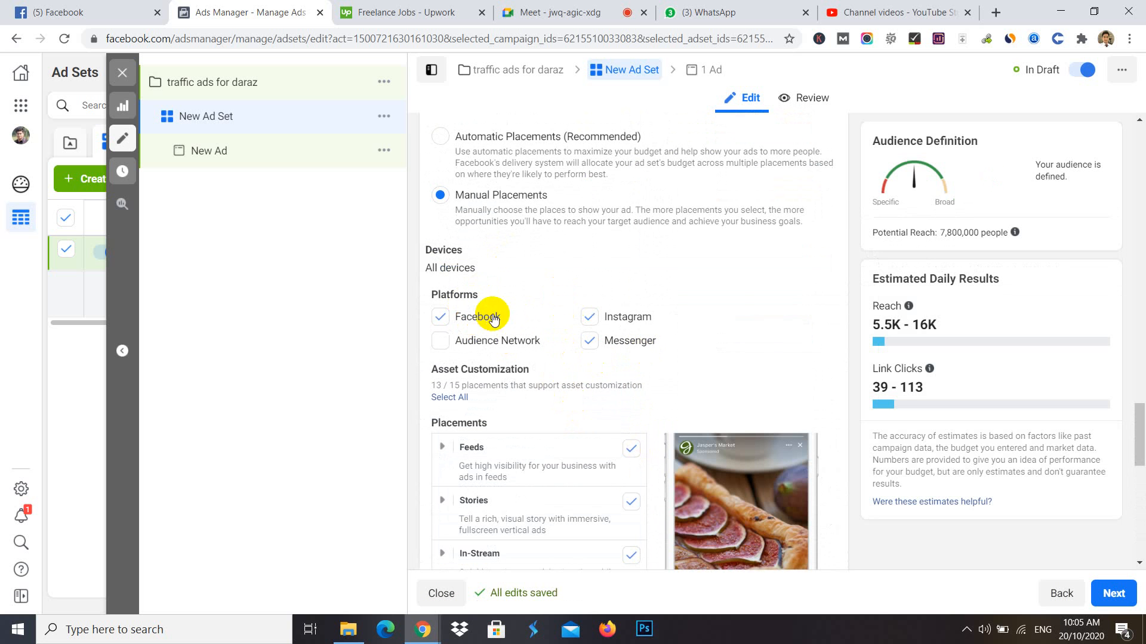
scroll(583, 339, down, 4)
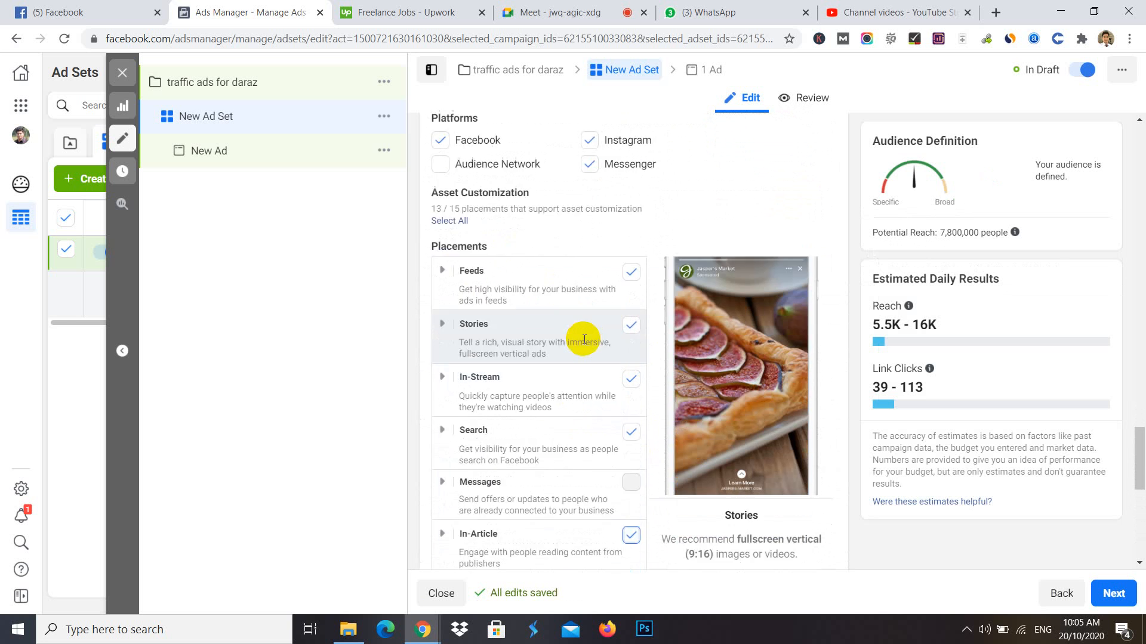
scroll(583, 339, down, 1)
click(630, 310)
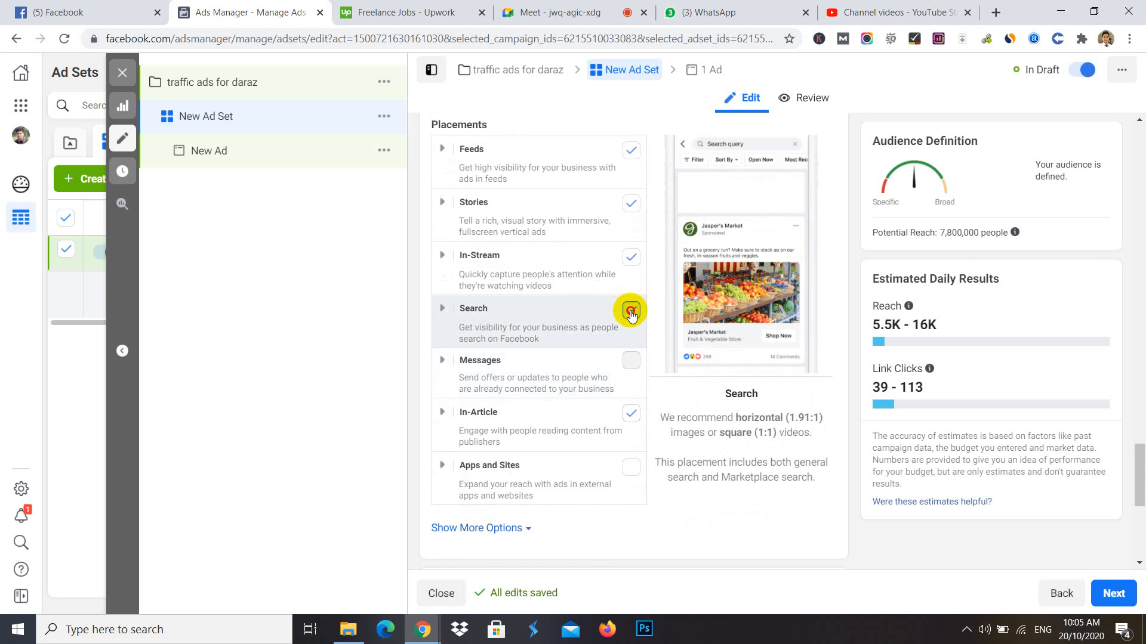
scroll(520, 362, up, 4)
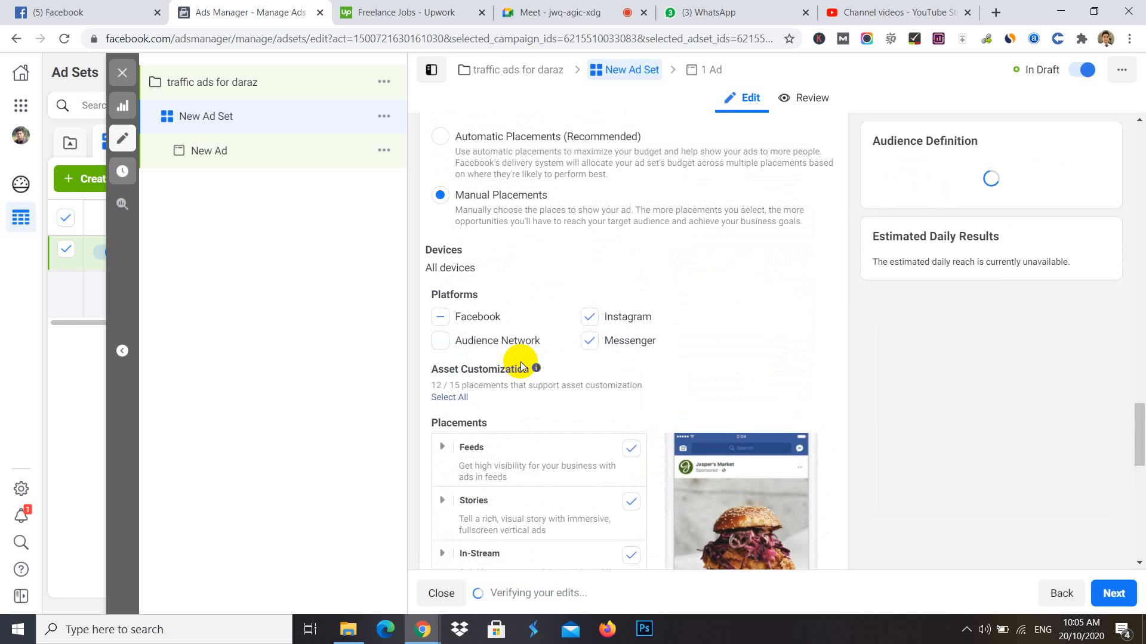
scroll(520, 365, down, 5)
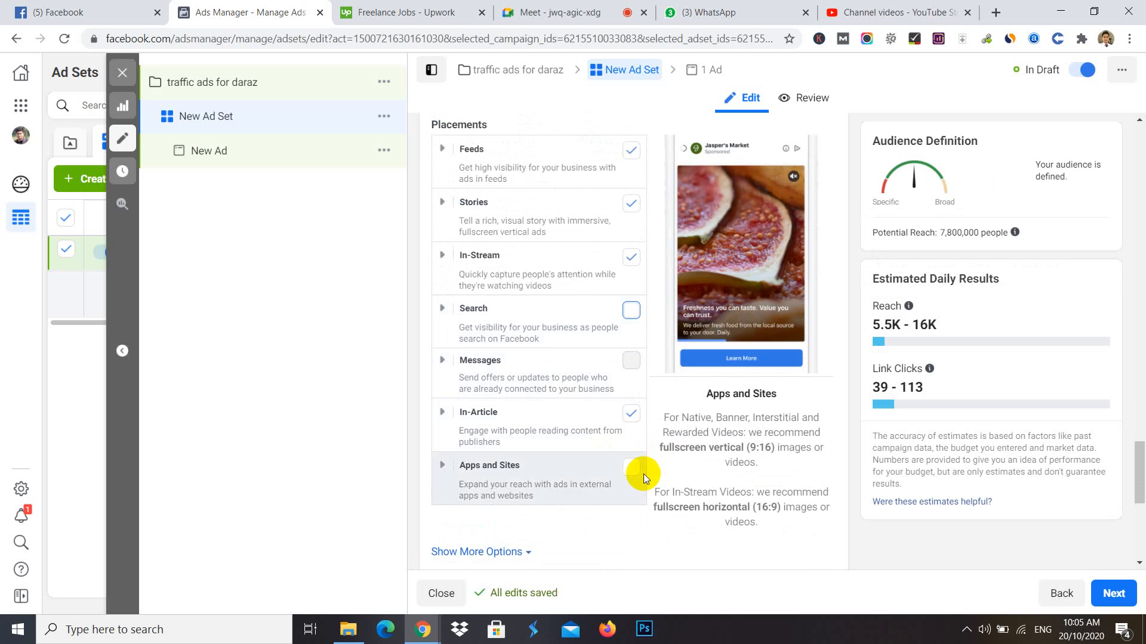
click(630, 320)
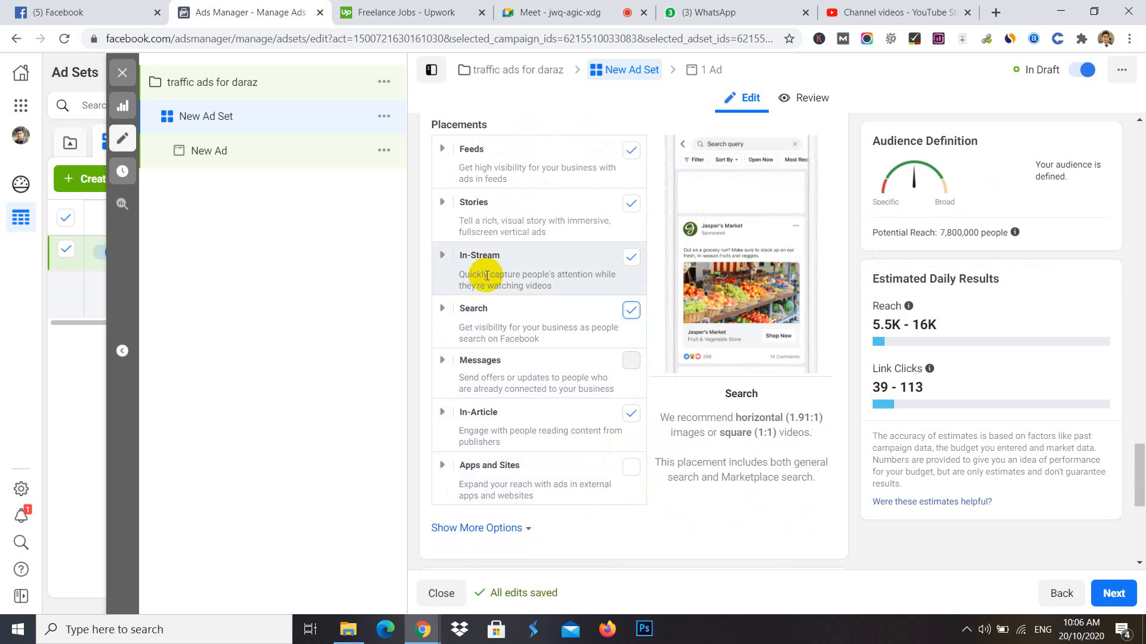
- Review the selected platforms and placements, and examine the description of the In-Stream placement
scroll(511, 299, up, 4)
scroll(527, 290, down, 1)
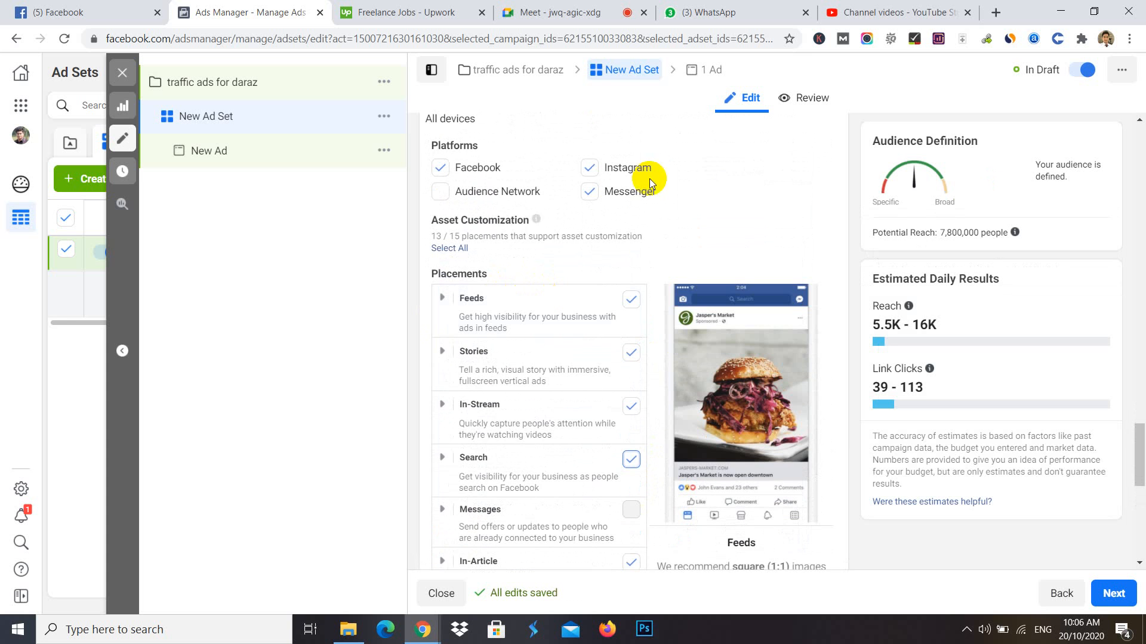
scroll(545, 364, down, 7)
mouse_move(560, 325)
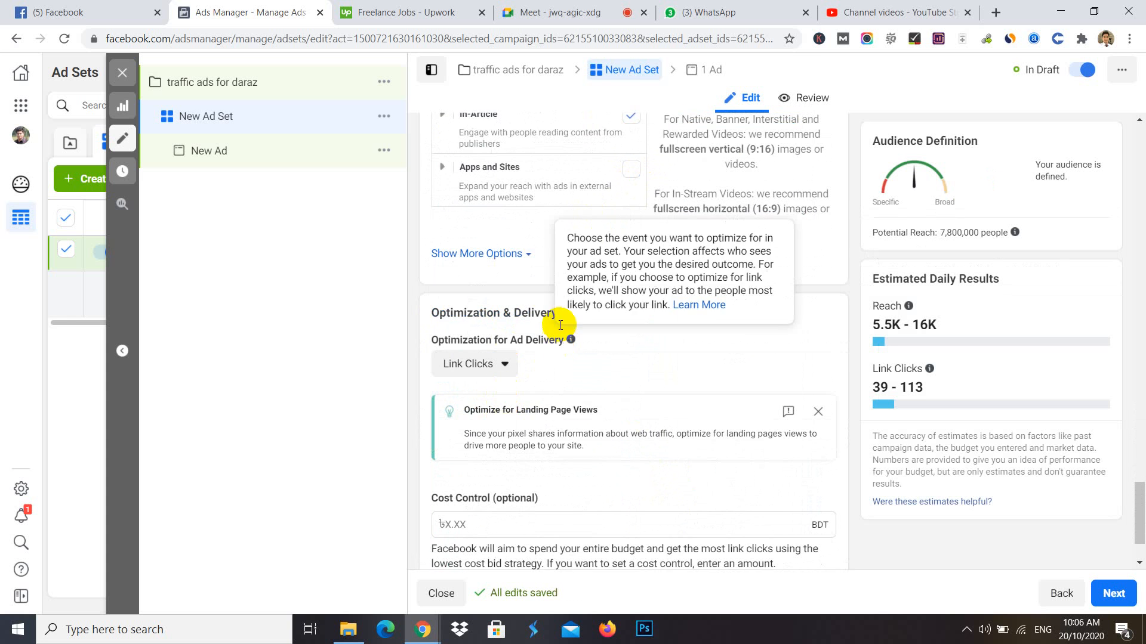
scroll(514, 307, up, 3)
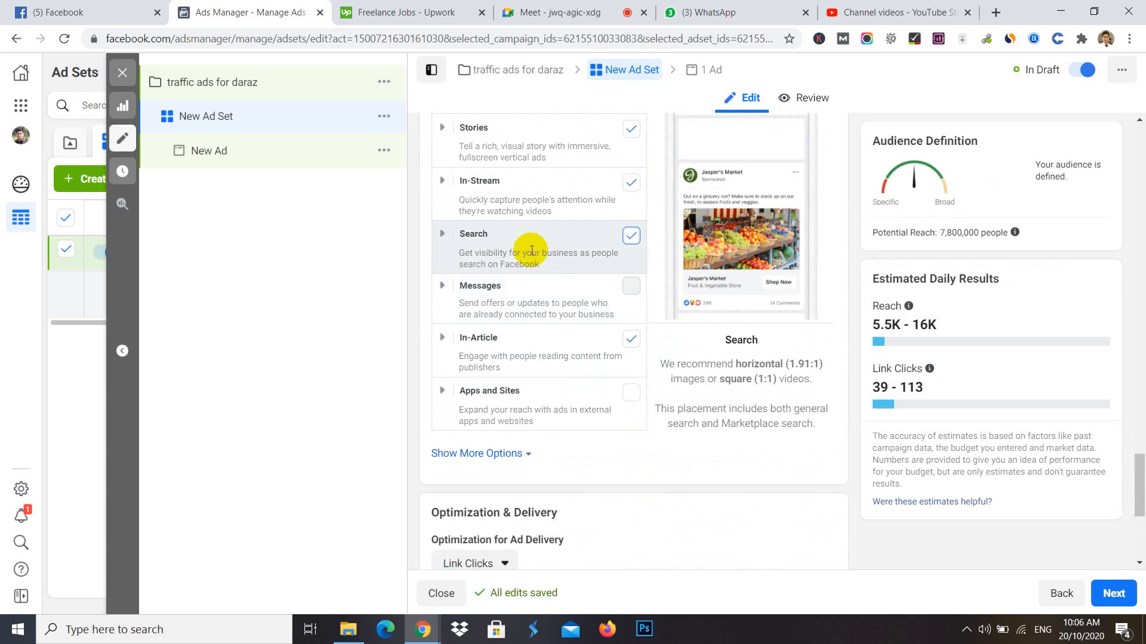
scroll(576, 281, up, 3)
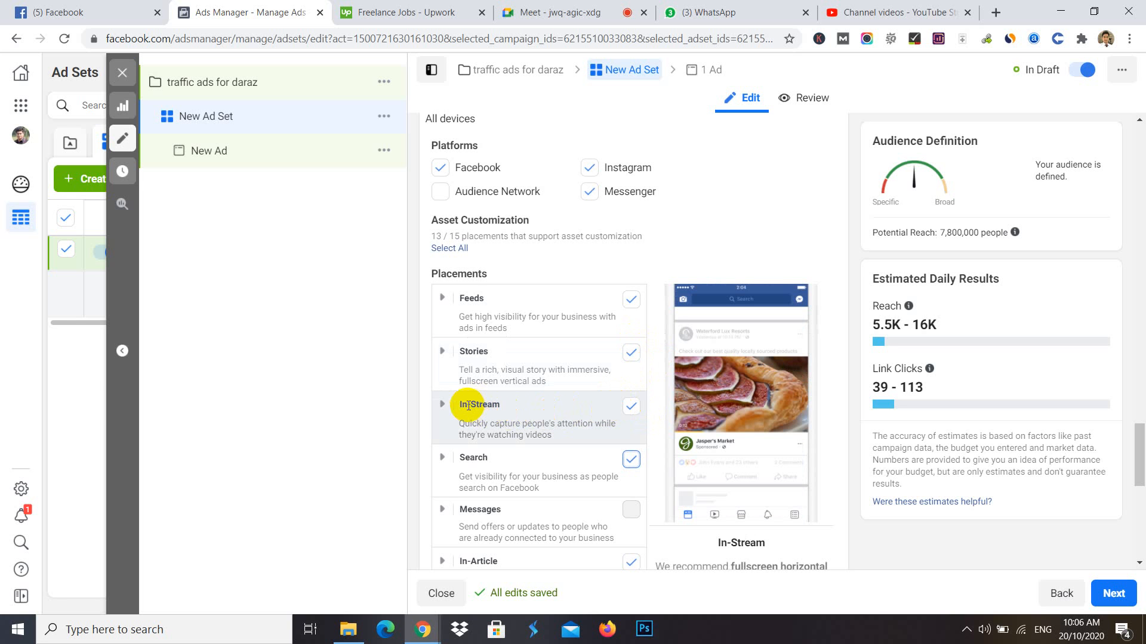
drag(460, 406, 507, 405)
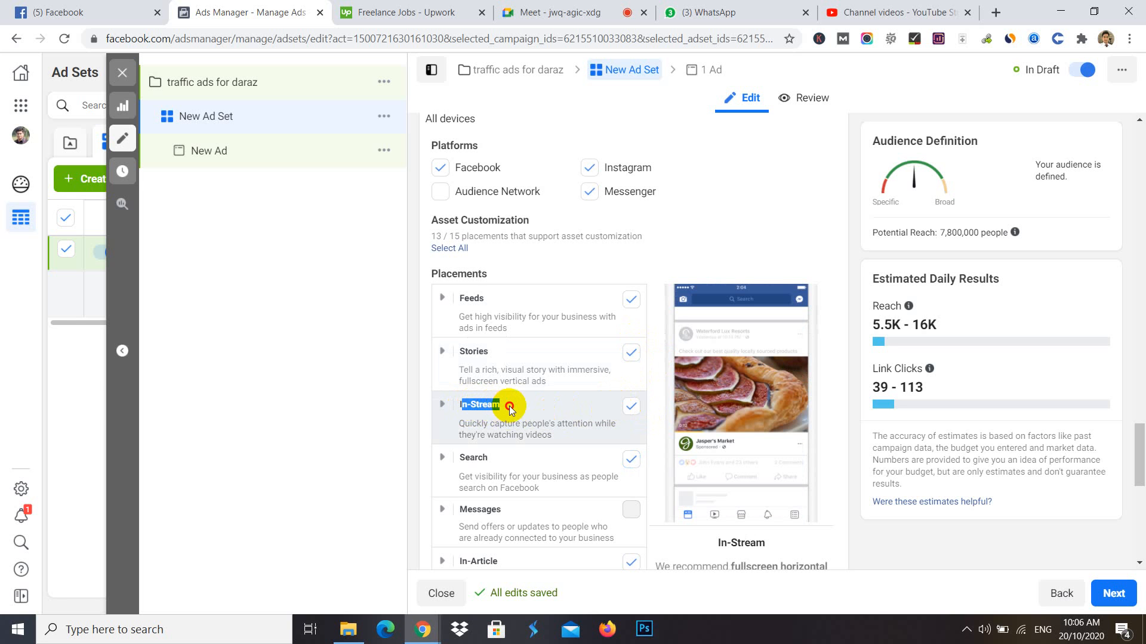
click(480, 400)
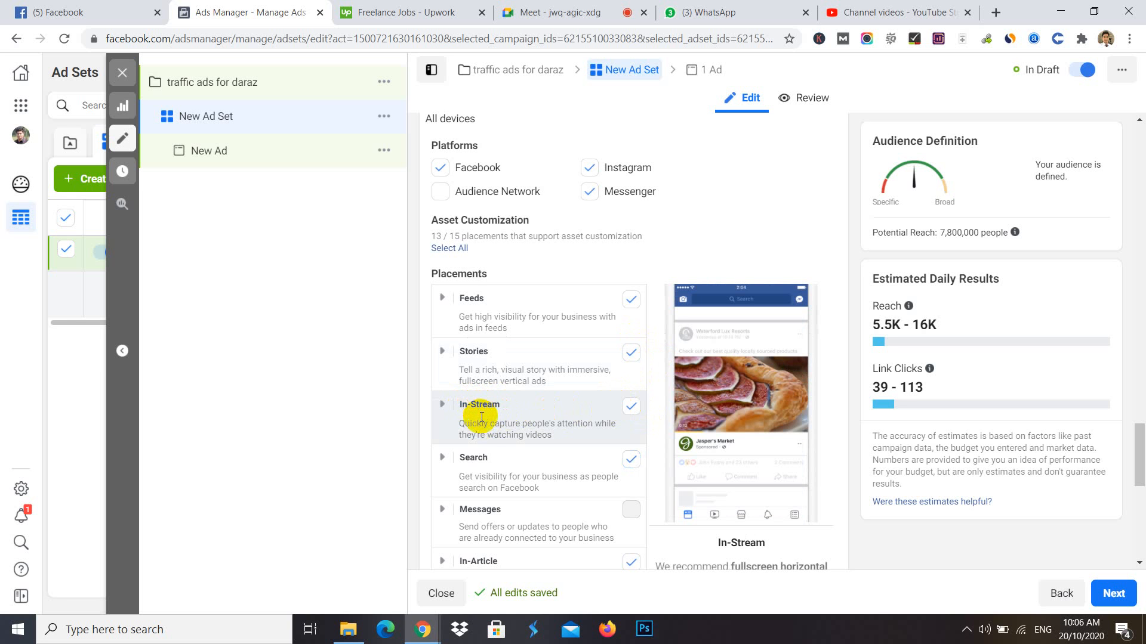
drag(443, 422, 589, 424)
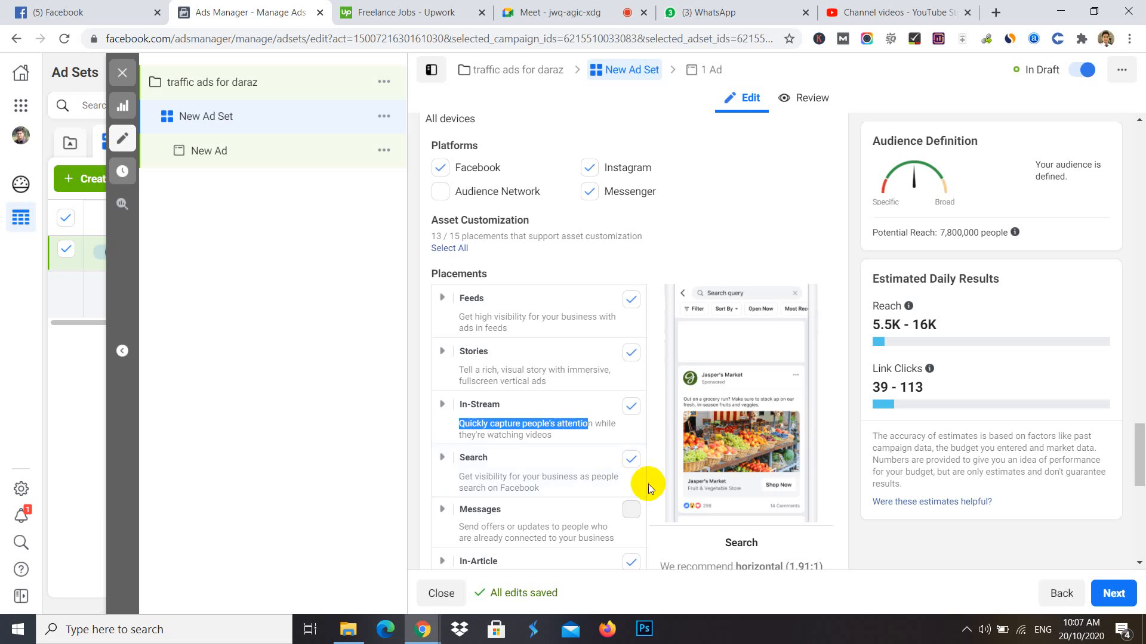
- Review the available optimization goals for ad delivery in the ad set's Optimization & Delivery section without changing the selection
scroll(648, 484, down, 1)
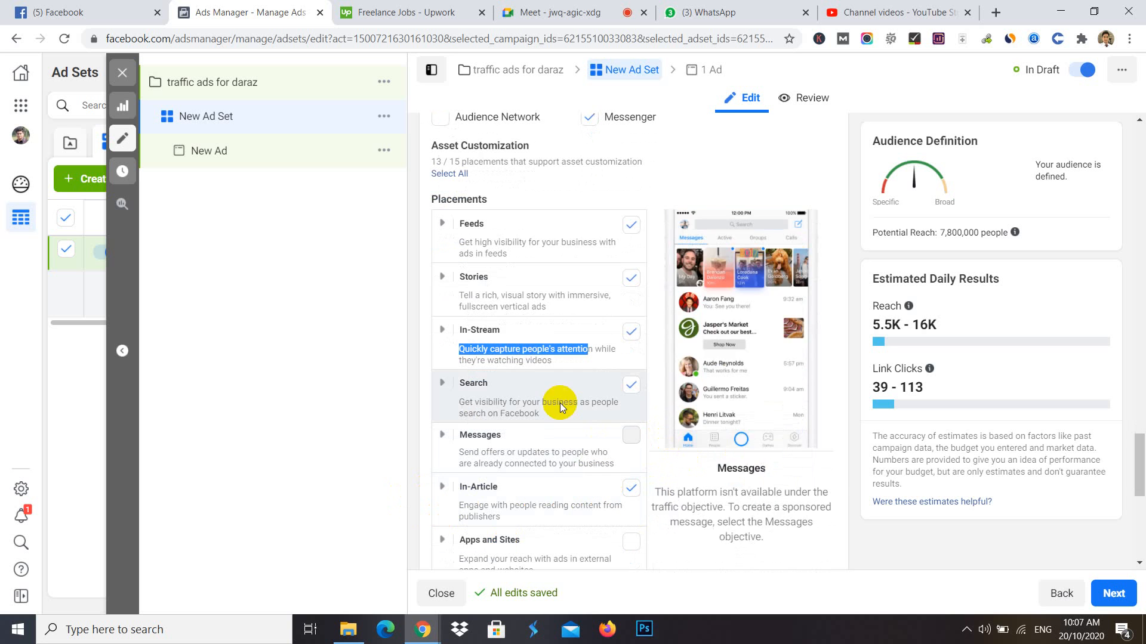
scroll(734, 488, down, 1)
scroll(734, 488, down, 5)
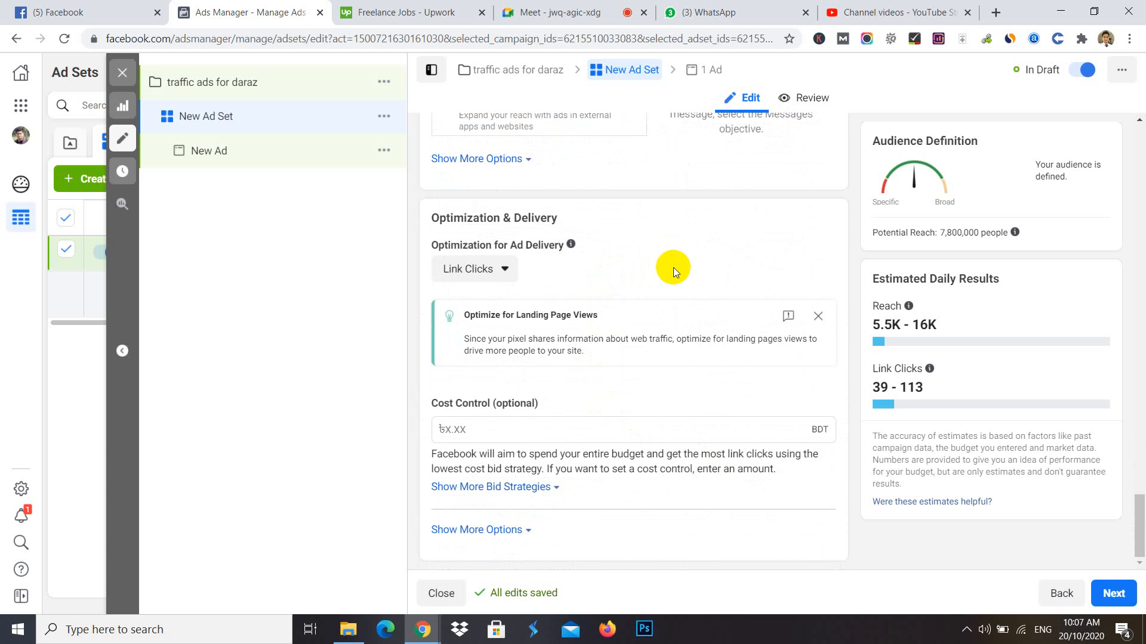
click(504, 269)
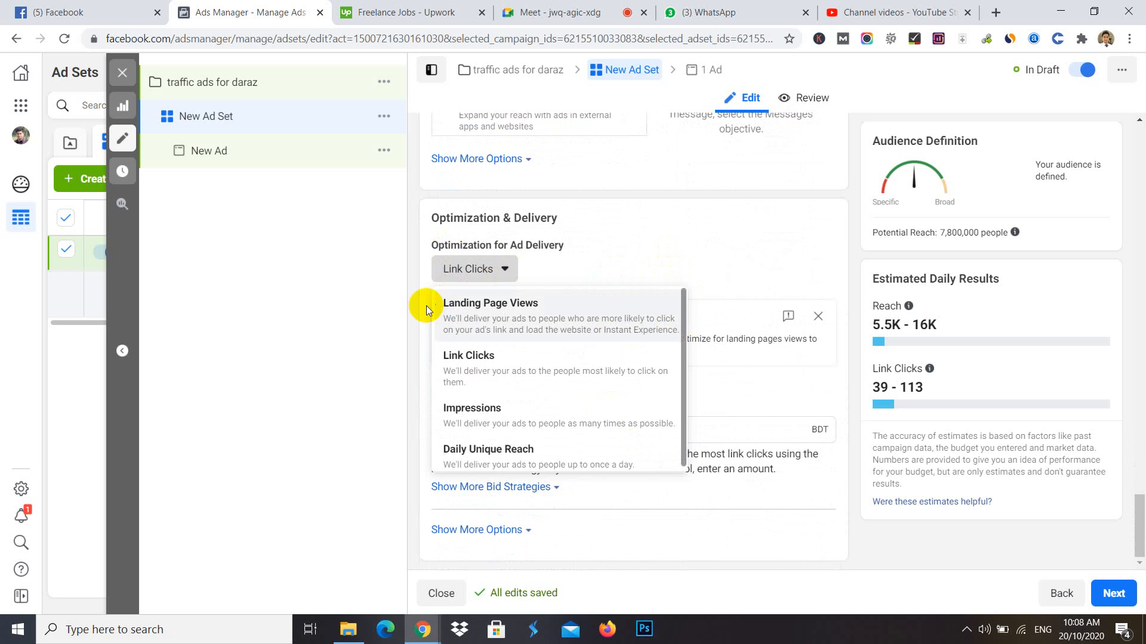
click(409, 317)
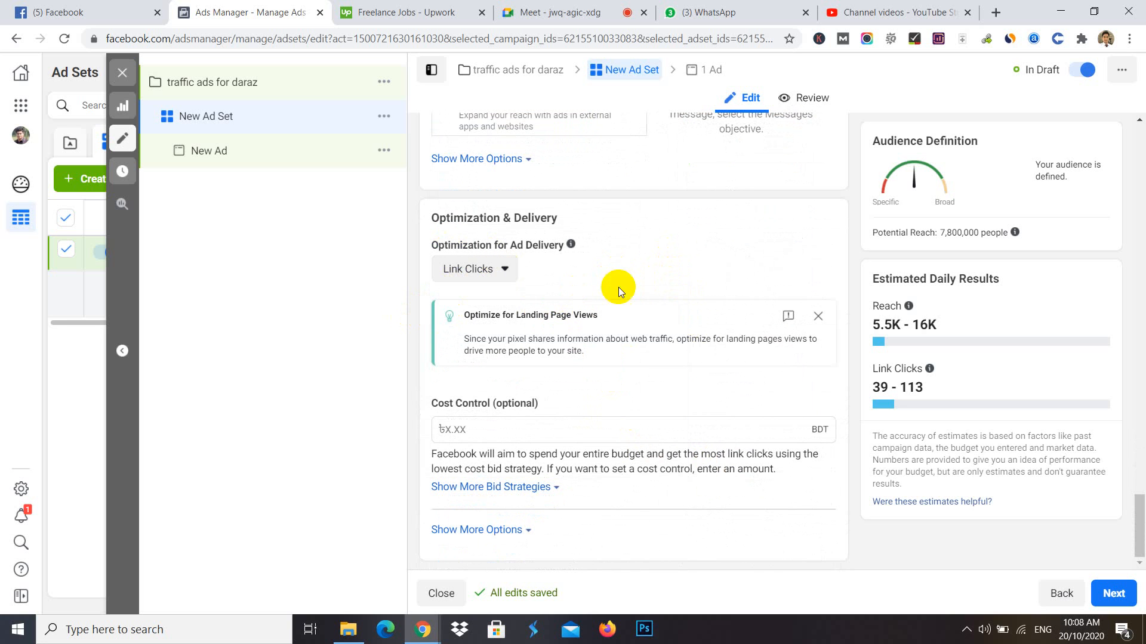
- Try a cost control of 1 BDT for the ad set, then clear the amount
click(453, 431)
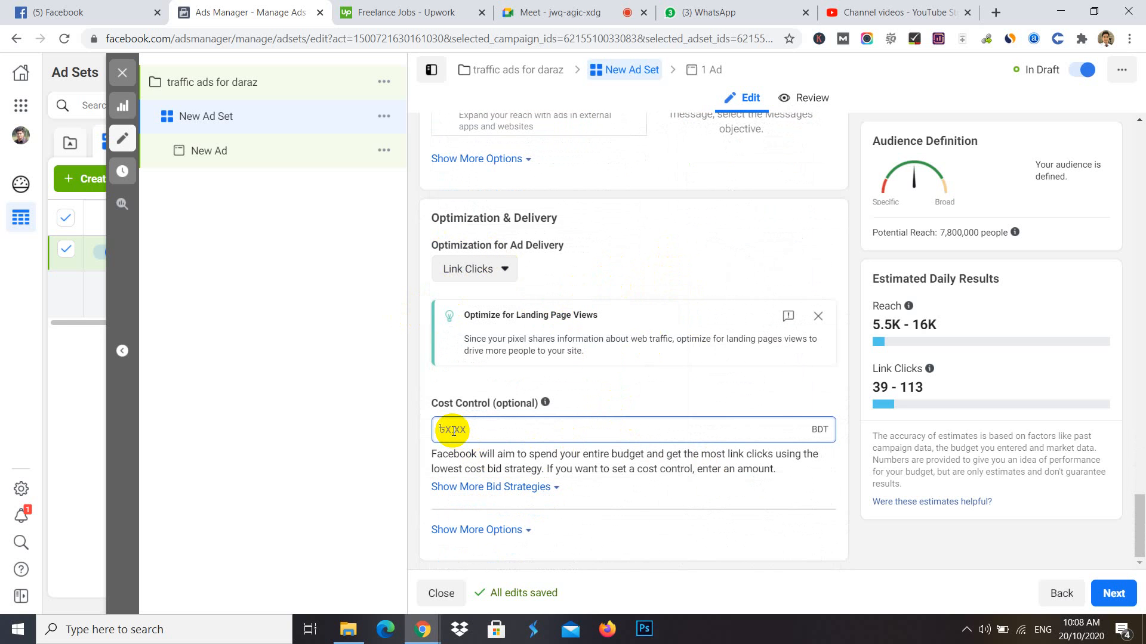
text(1)
click(408, 512)
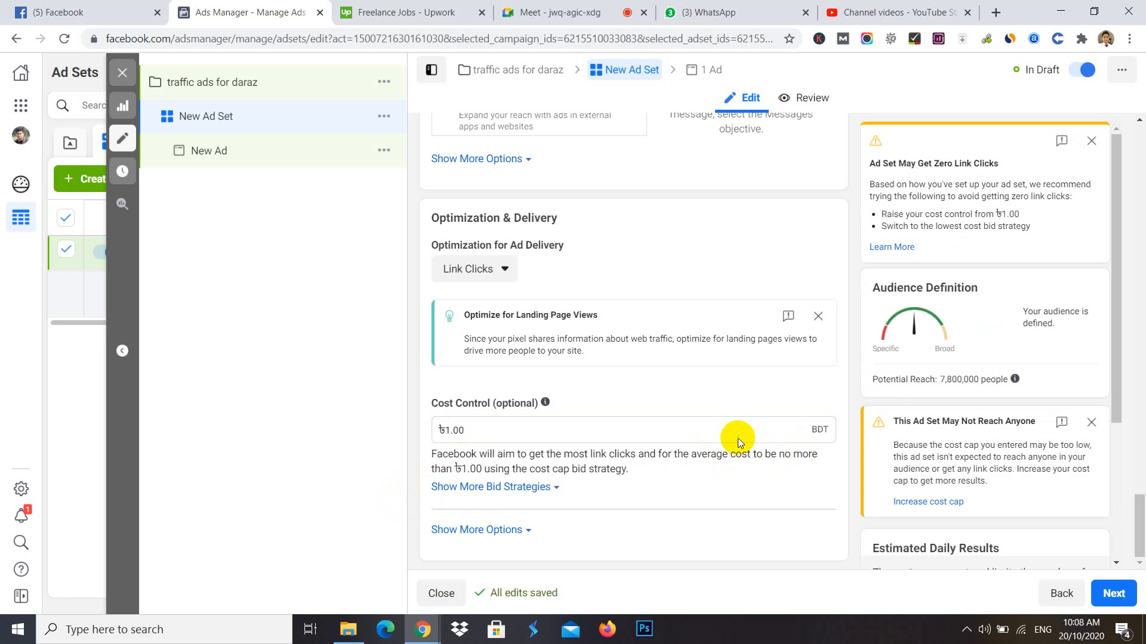
drag(450, 430, 433, 436)
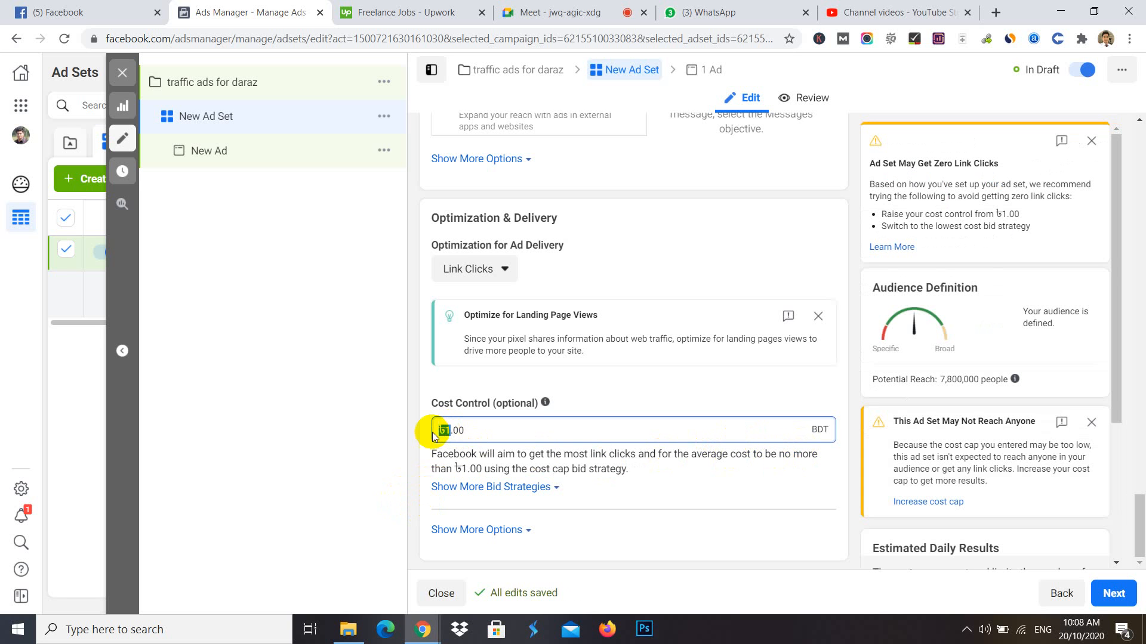
key(BackSpace)
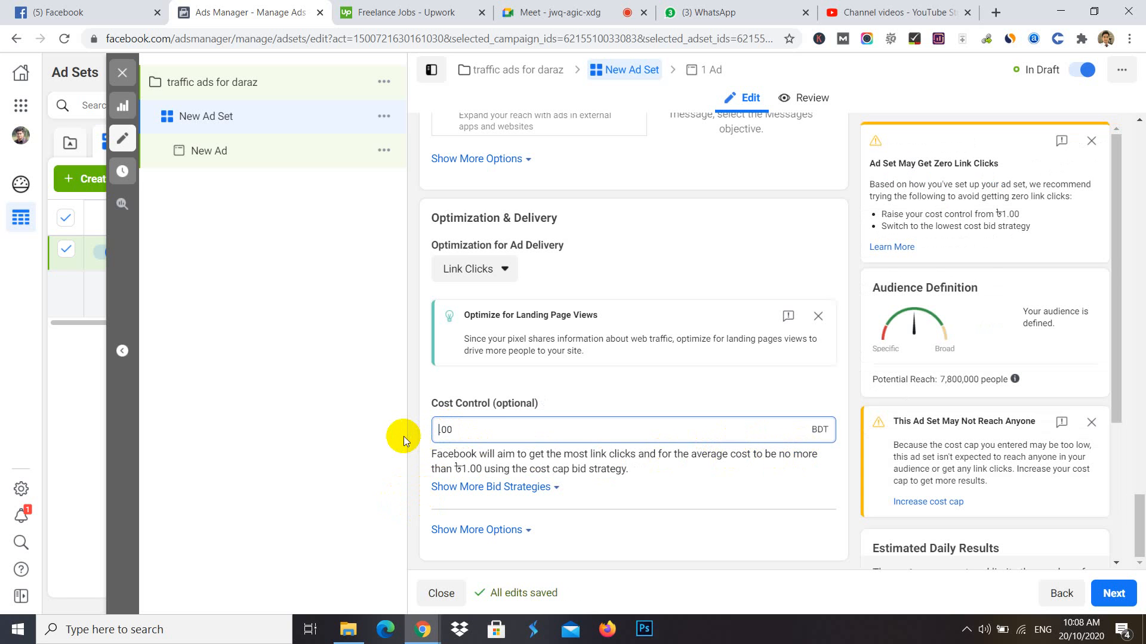
click(388, 479)
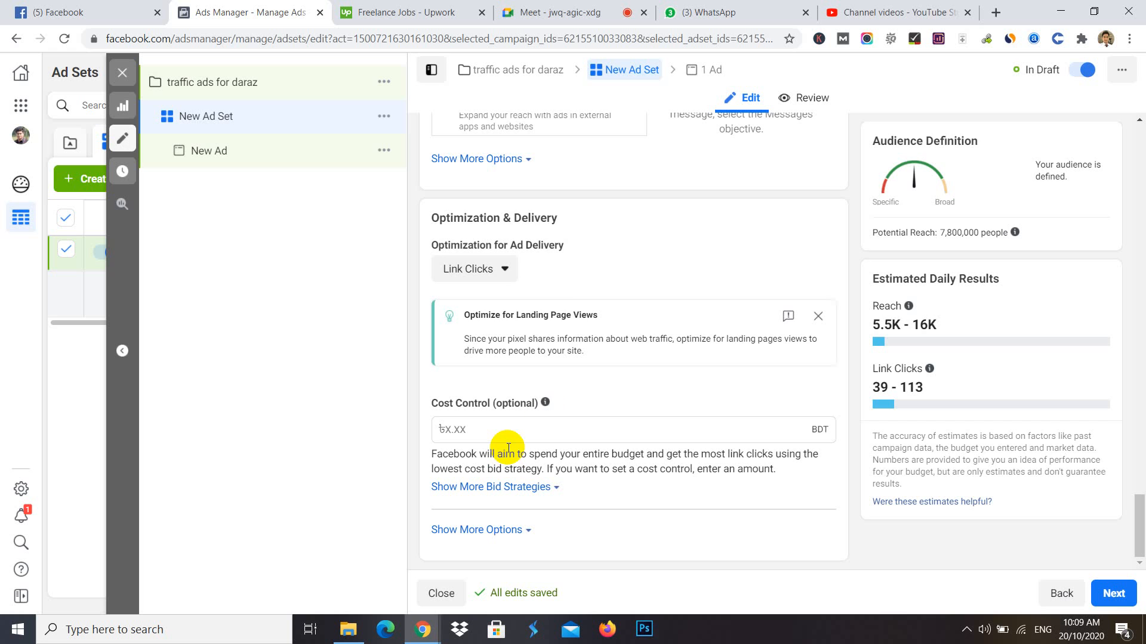
- Switch to Google Meet, read the meeting chat, and close it
click(552, 12)
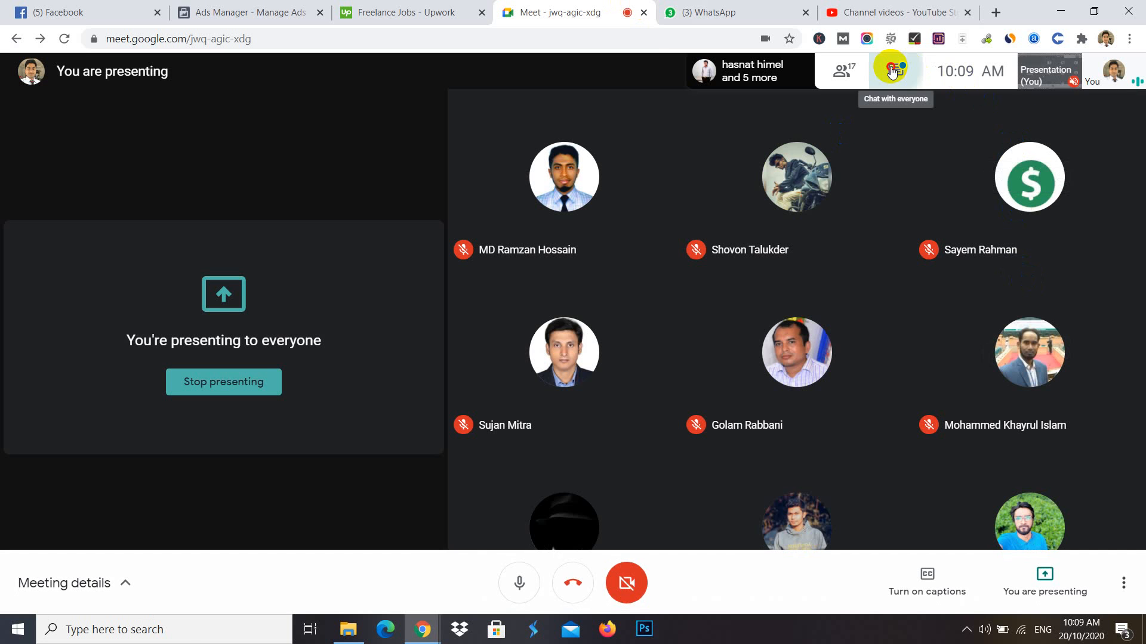
click(892, 71)
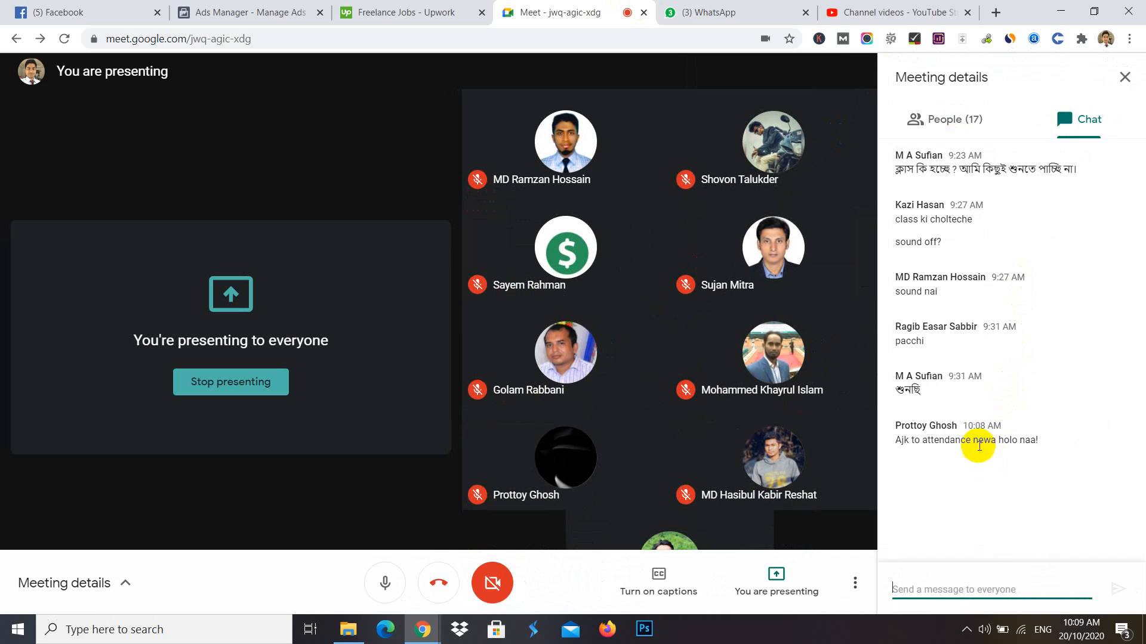
click(1126, 77)
- Switch to Facebook and search for "cwbd ledp dm-d36 (morning)", then return to Ads Manager
click(70, 5)
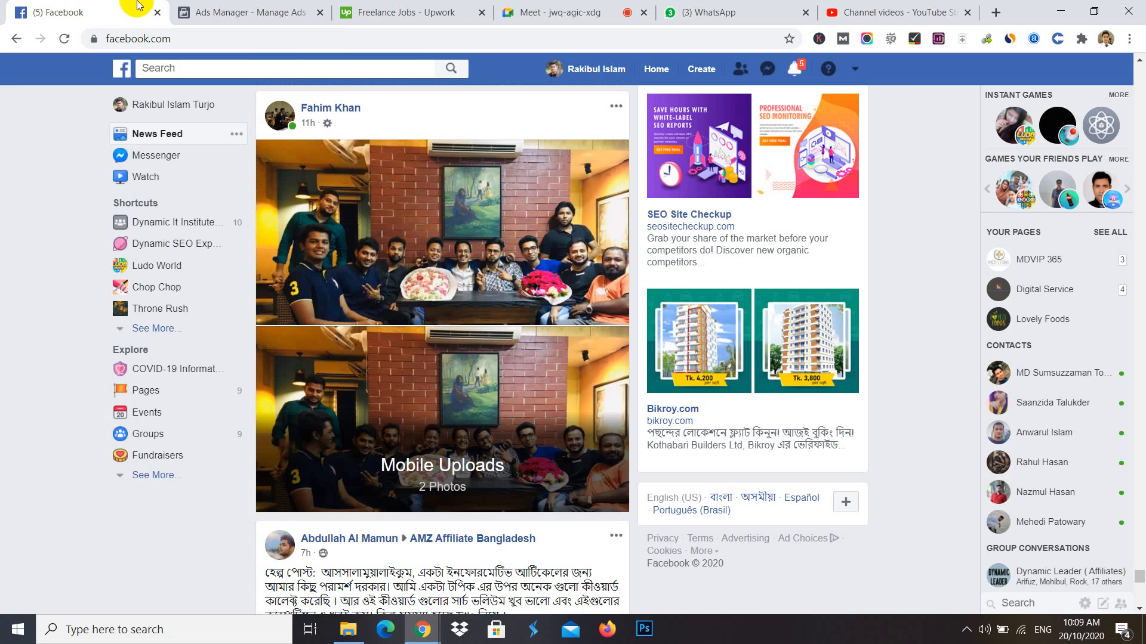
click(254, 69)
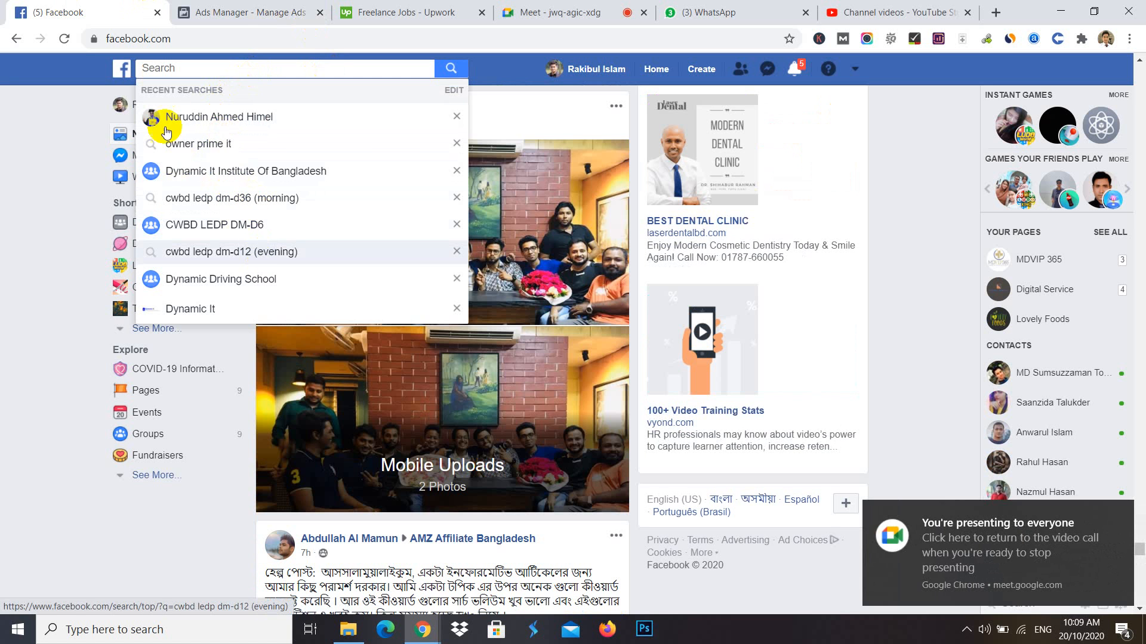
text(cw)
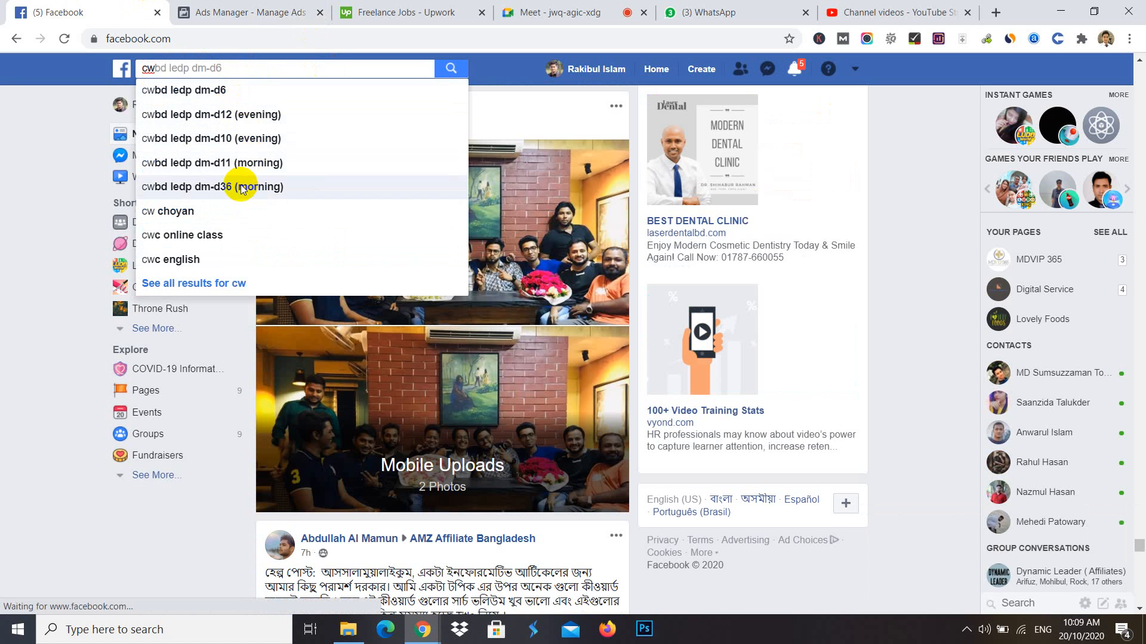
click(242, 188)
click(273, 9)
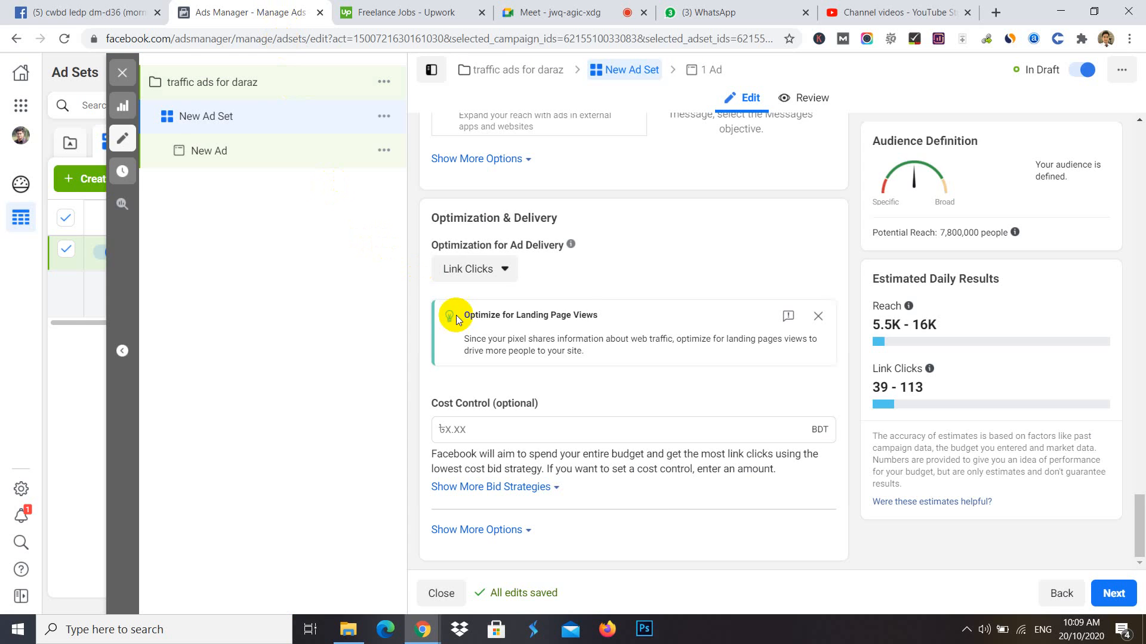
click(128, 10)
click(219, 5)
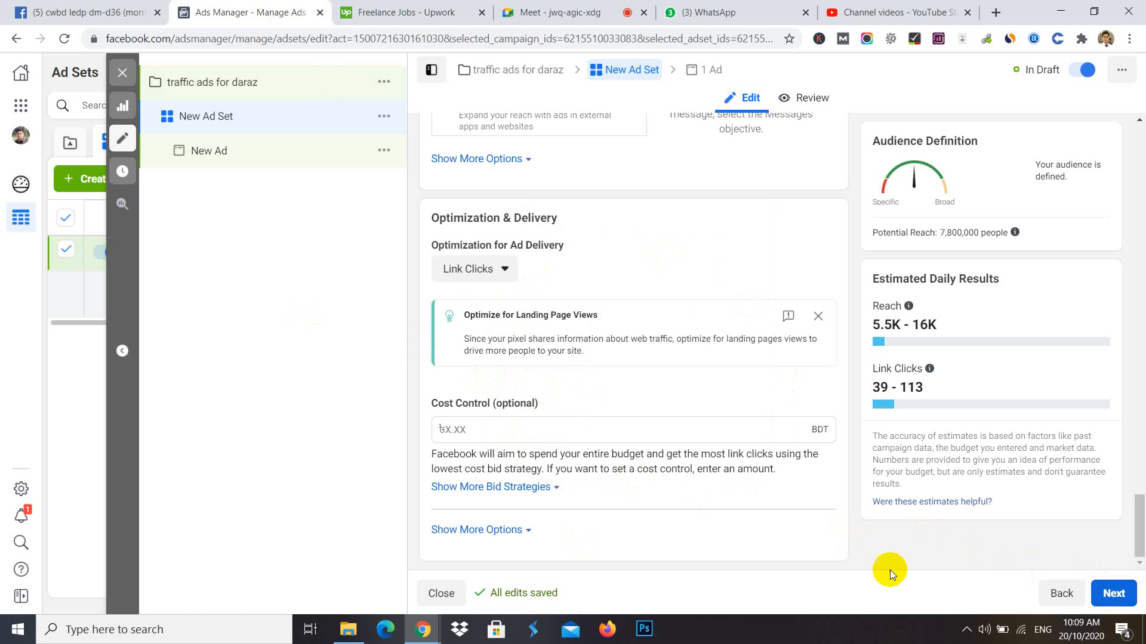
- Set the ad set's cost control to 1 BDT and continue to the ad's setup
click(453, 427)
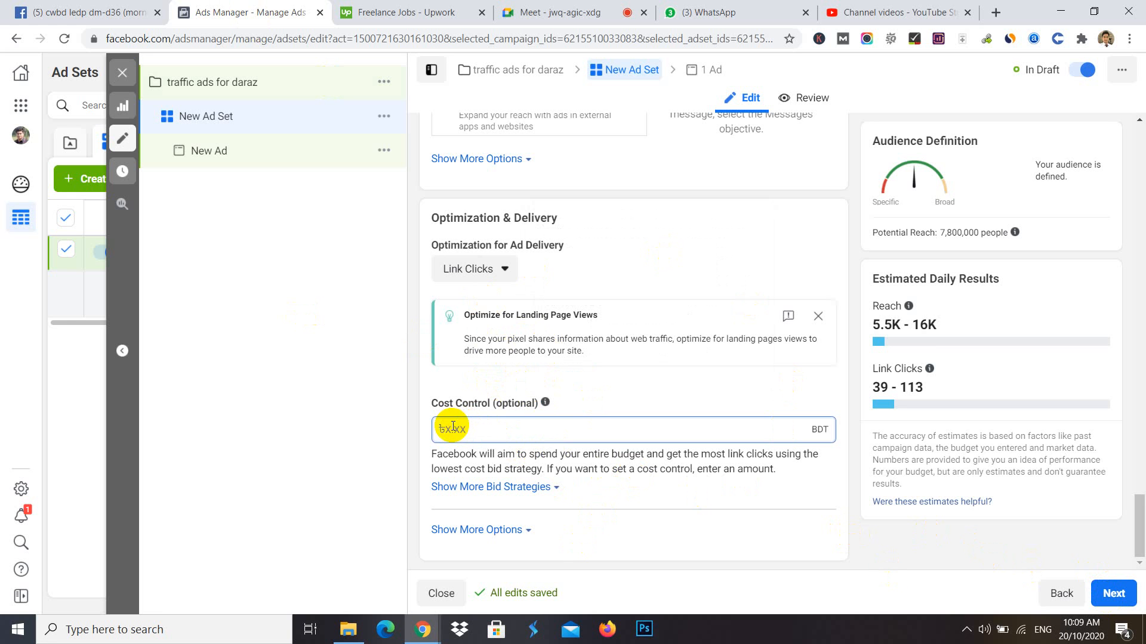
text(1)
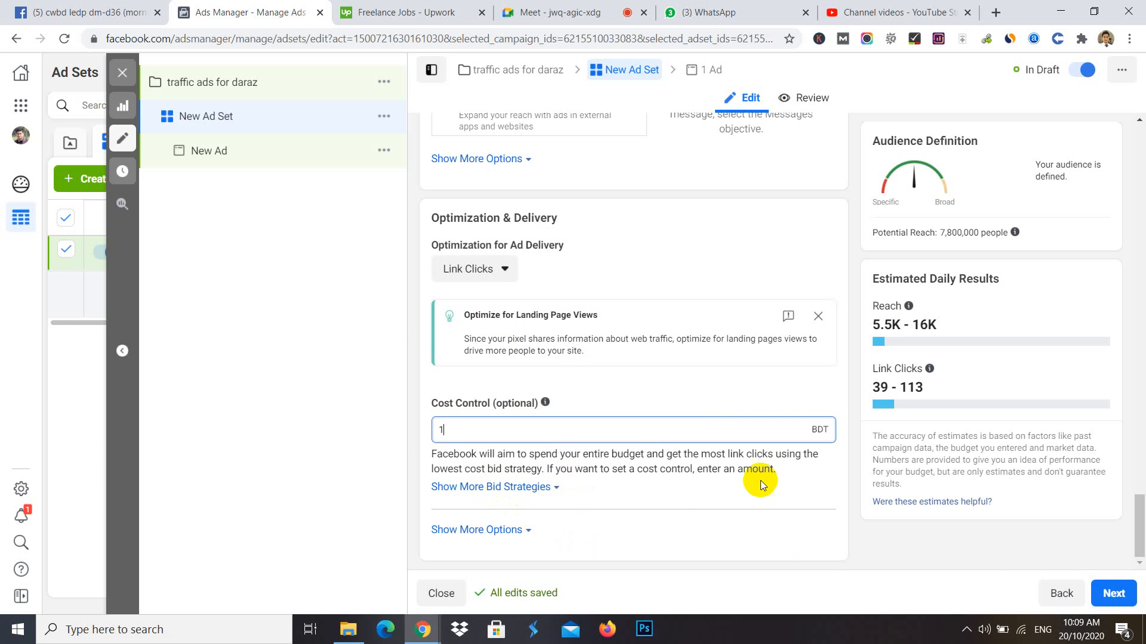
click(885, 546)
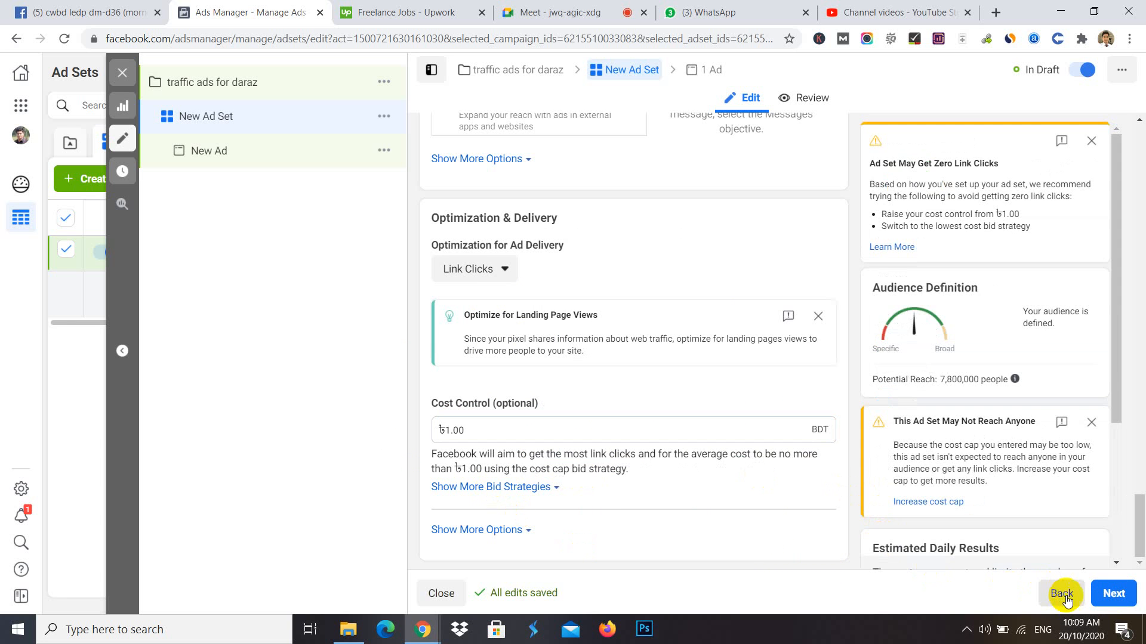
click(1111, 597)
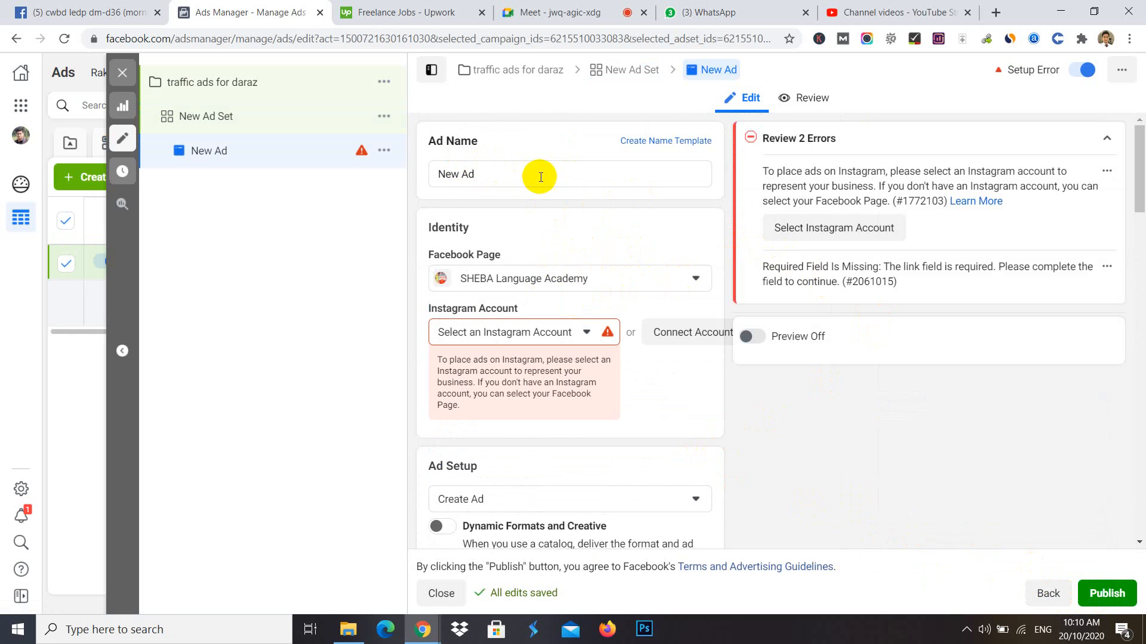
- Find and select Dynamic It as the ad's Facebook Page, and check the available Instagram account options
drag(503, 177, 378, 183)
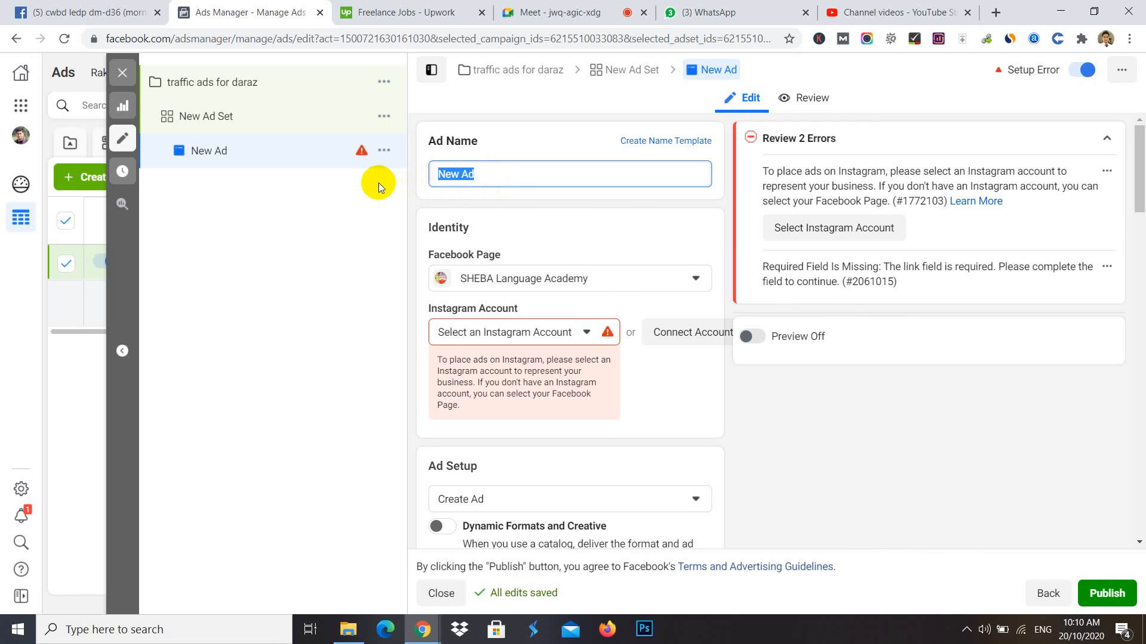
click(689, 278)
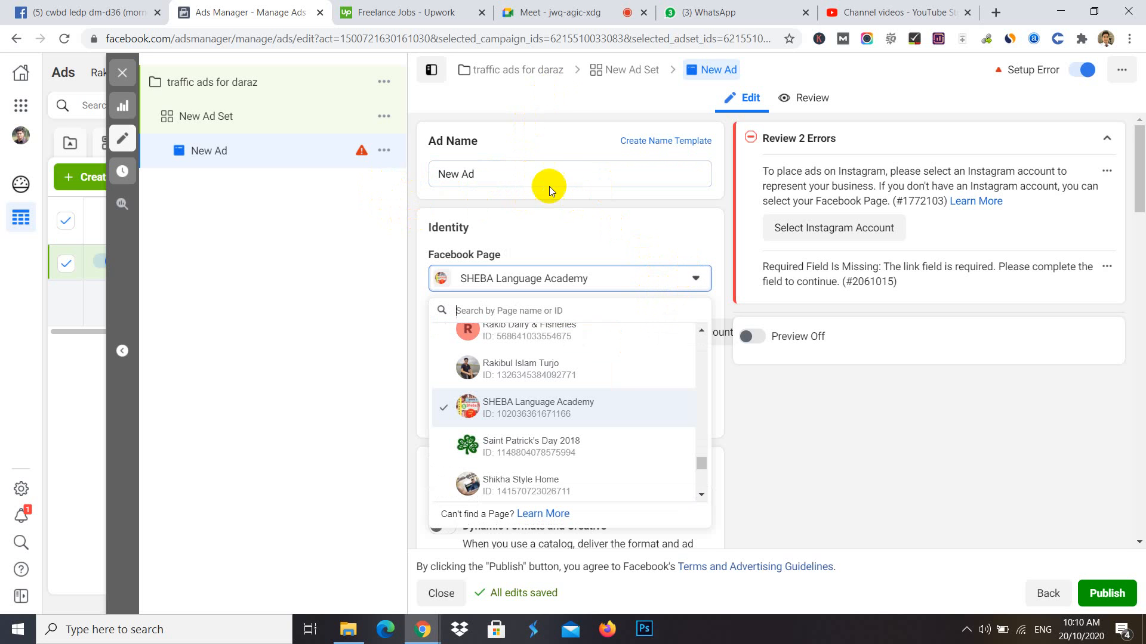
scroll(513, 446, up, 10)
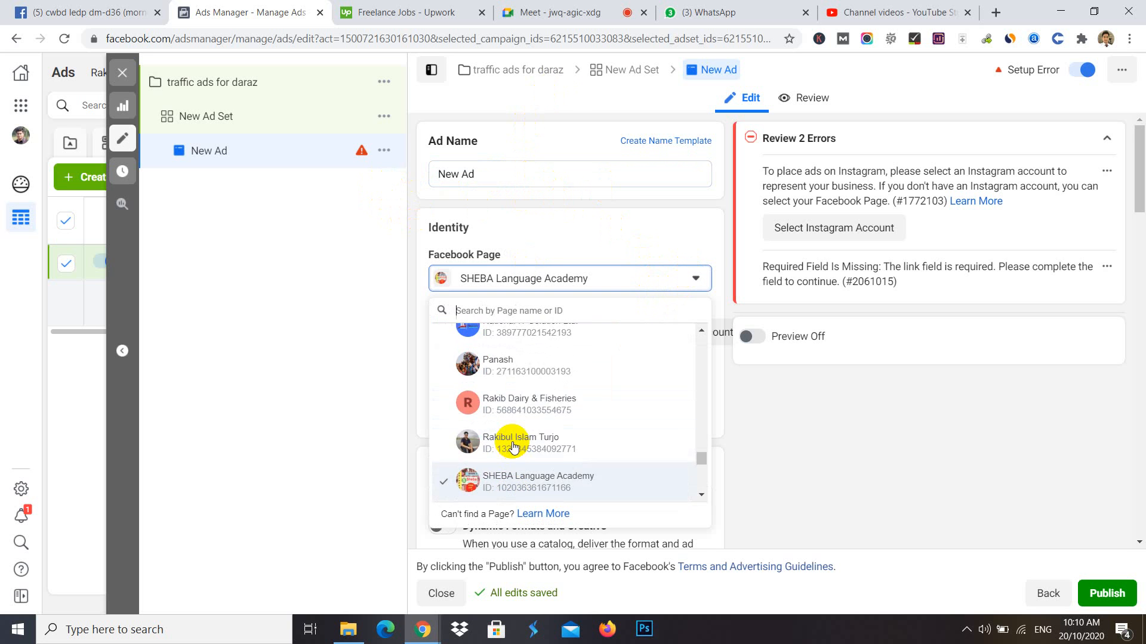
scroll(513, 446, up, 5)
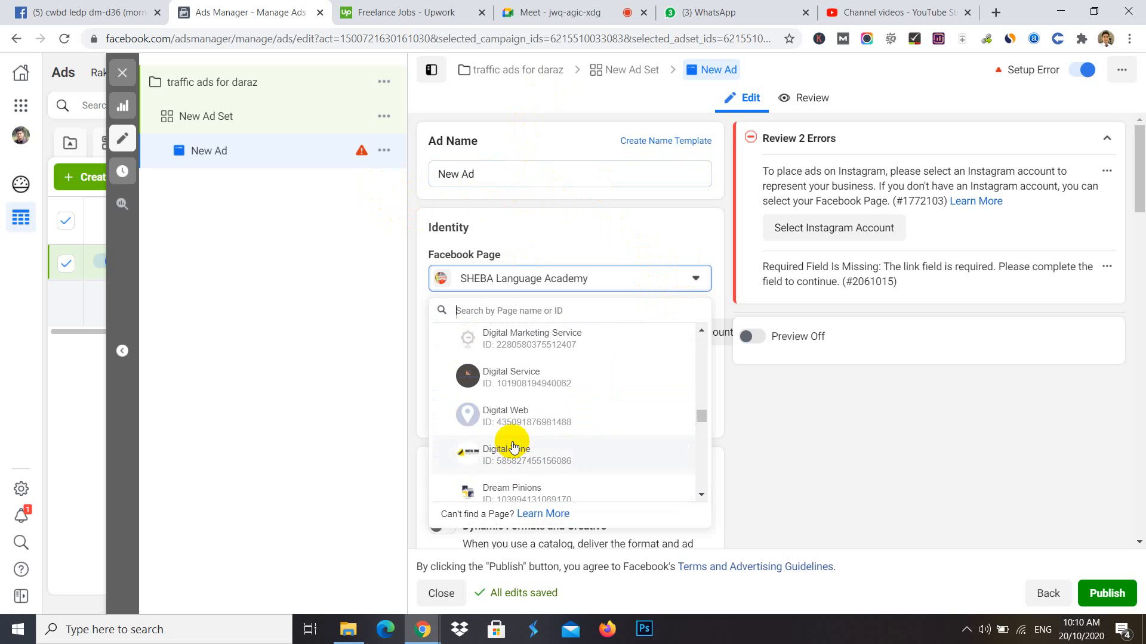
scroll(514, 446, up, 6)
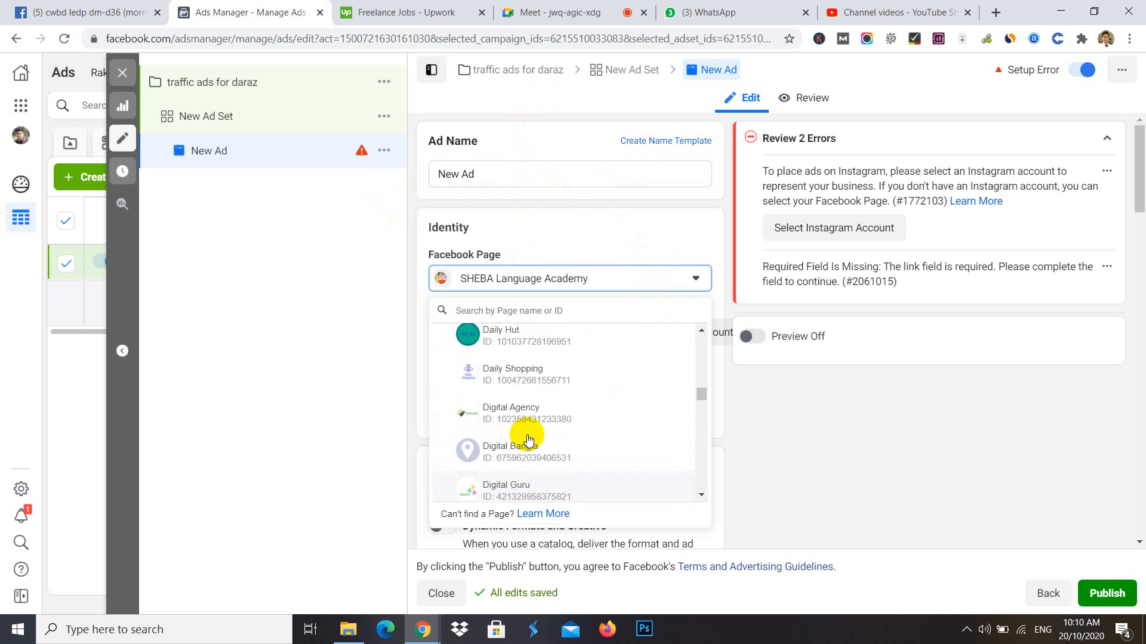
scroll(576, 388, up, 6)
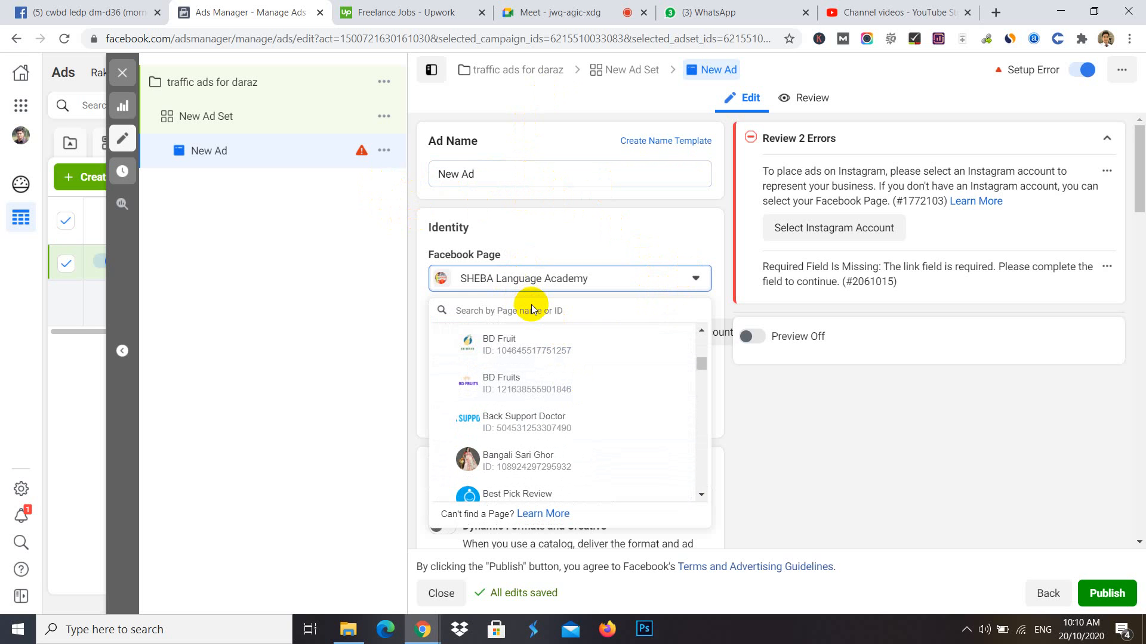
click(532, 307)
text(dyn)
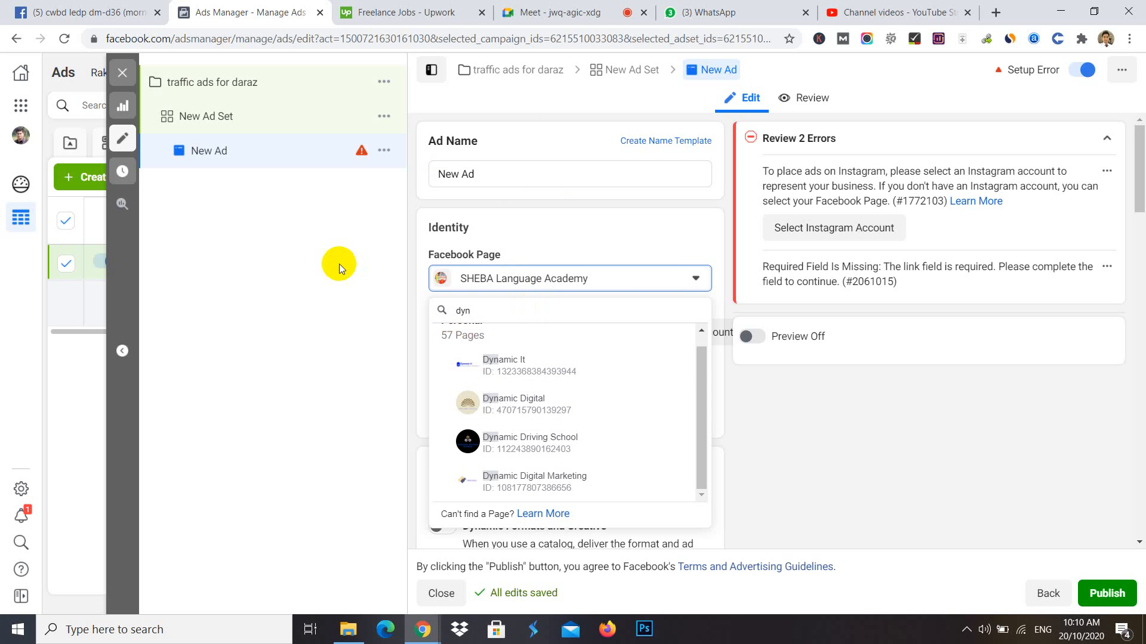
click(504, 365)
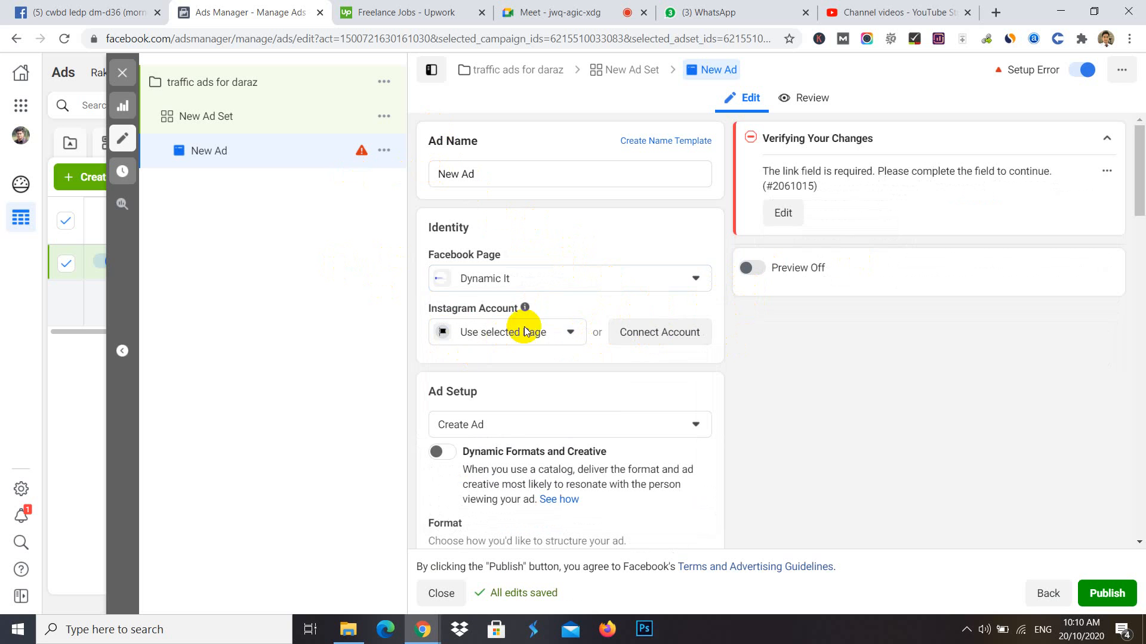
click(570, 332)
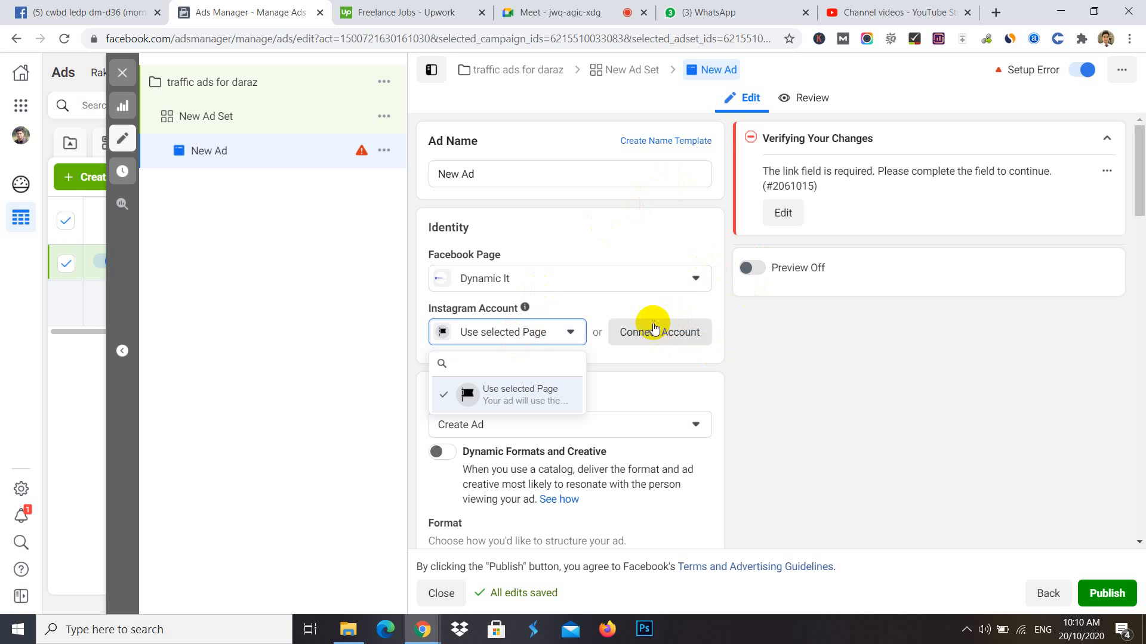
click(786, 431)
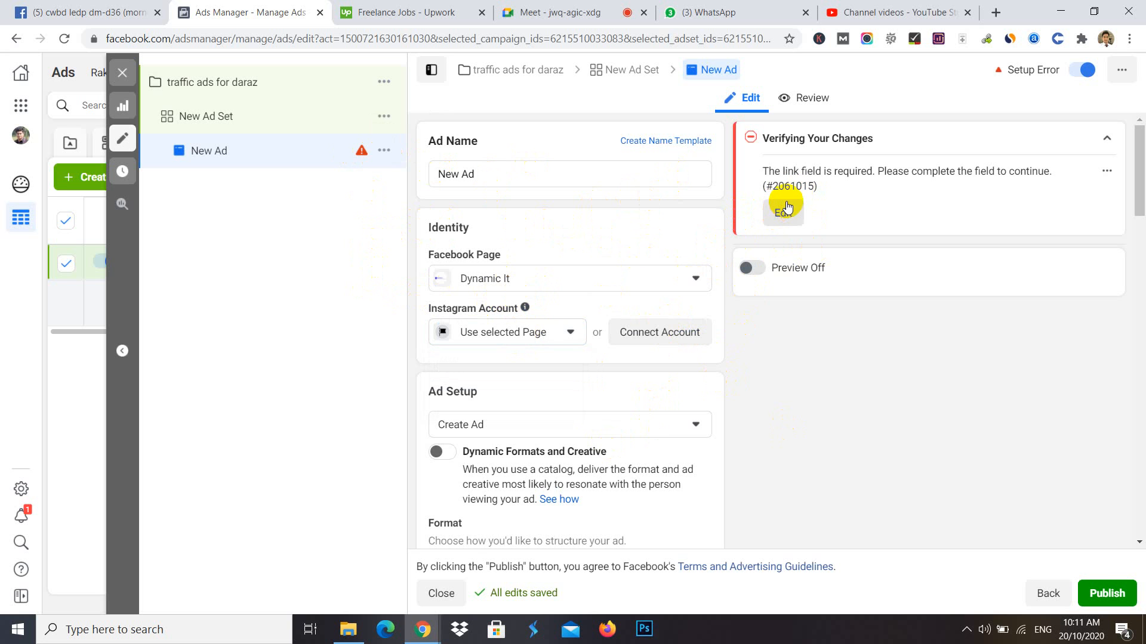
- Return to the ad set and exclude the Instagram platform from its placements
click(242, 116)
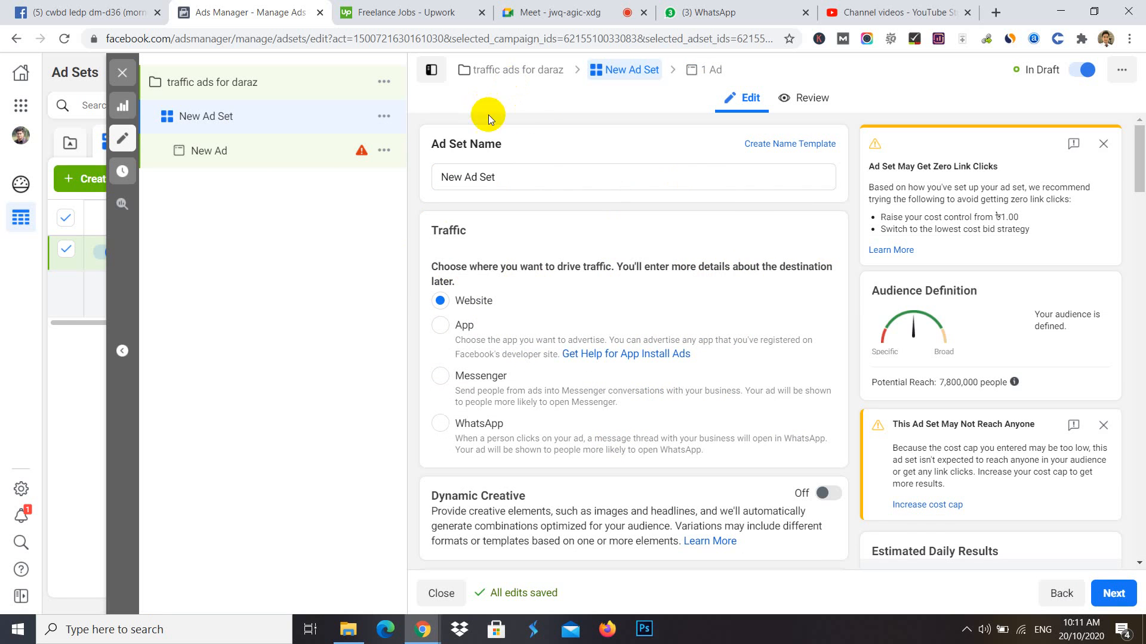
scroll(582, 317, down, 6)
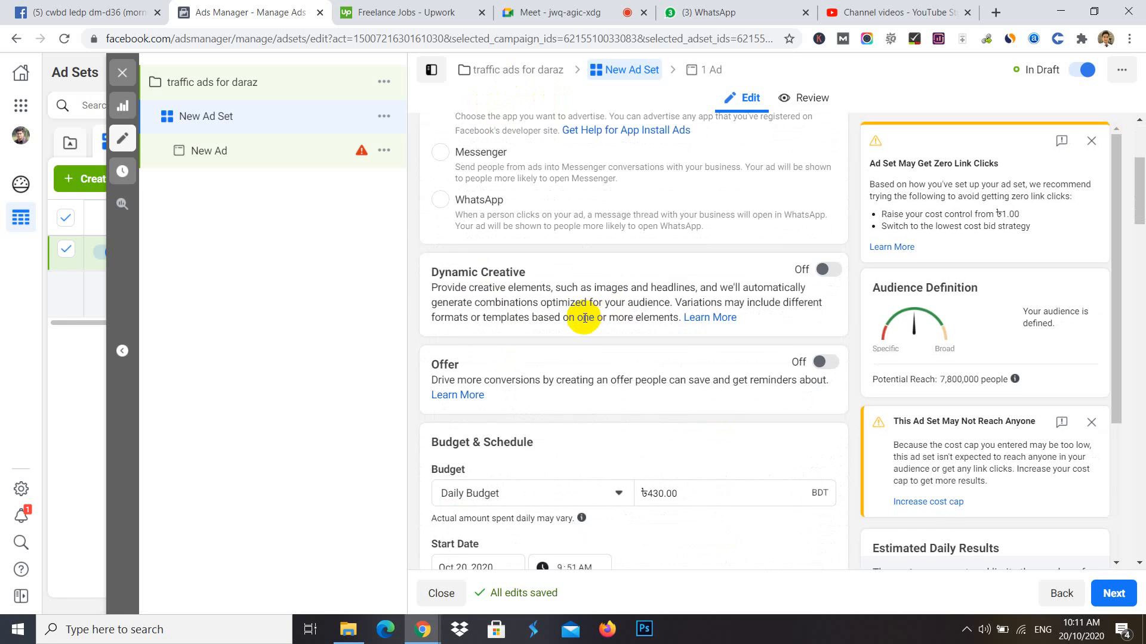
scroll(582, 318, down, 15)
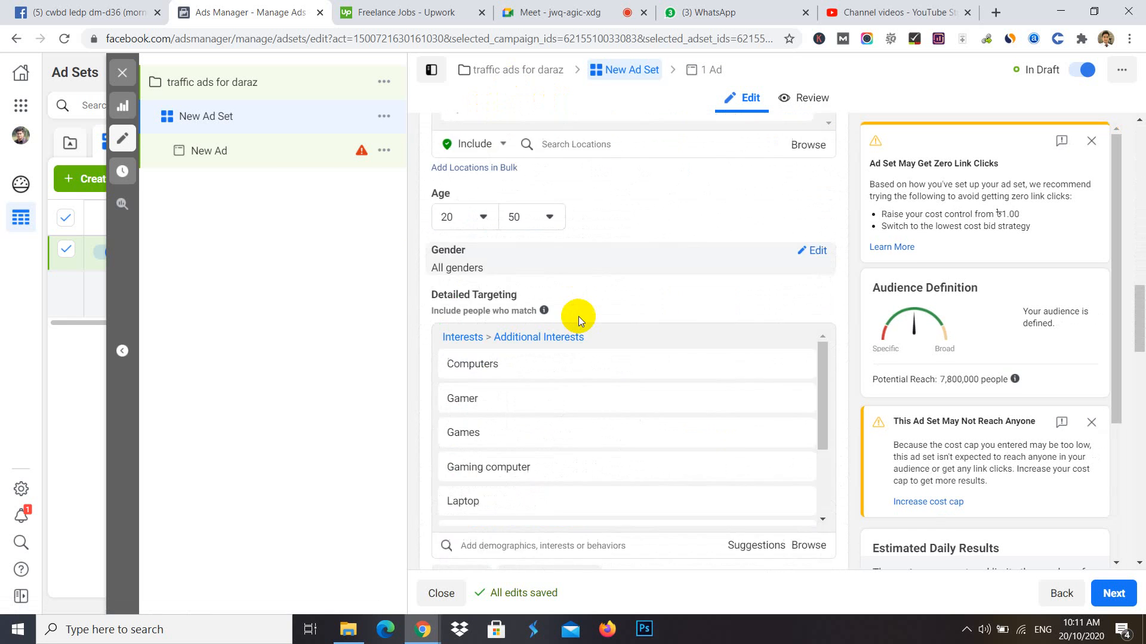
scroll(579, 316, down, 4)
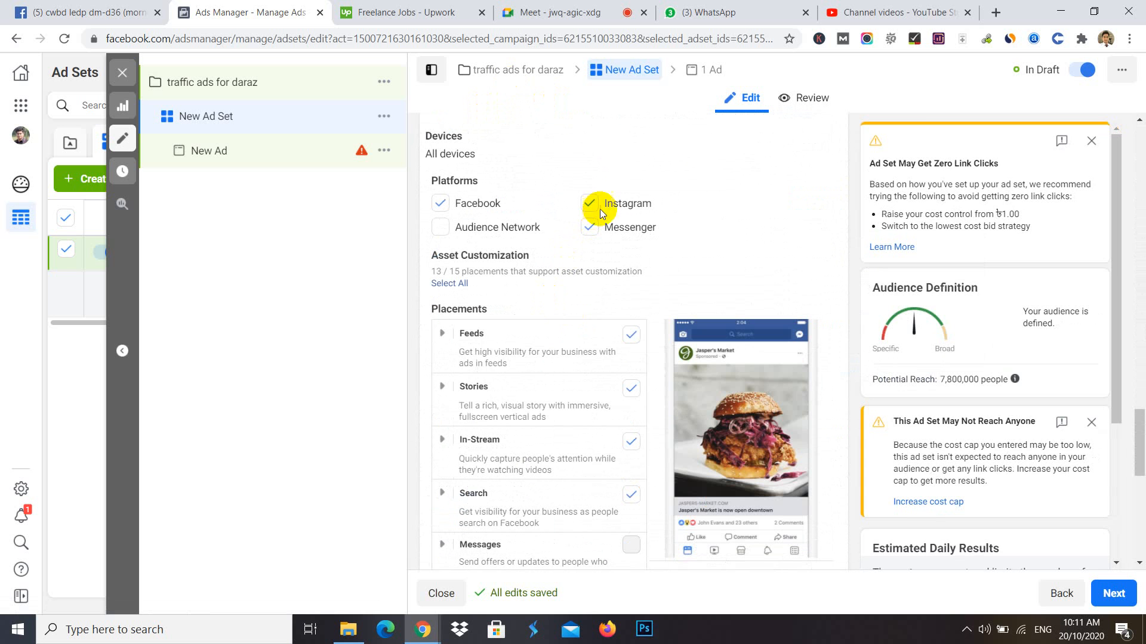
click(589, 204)
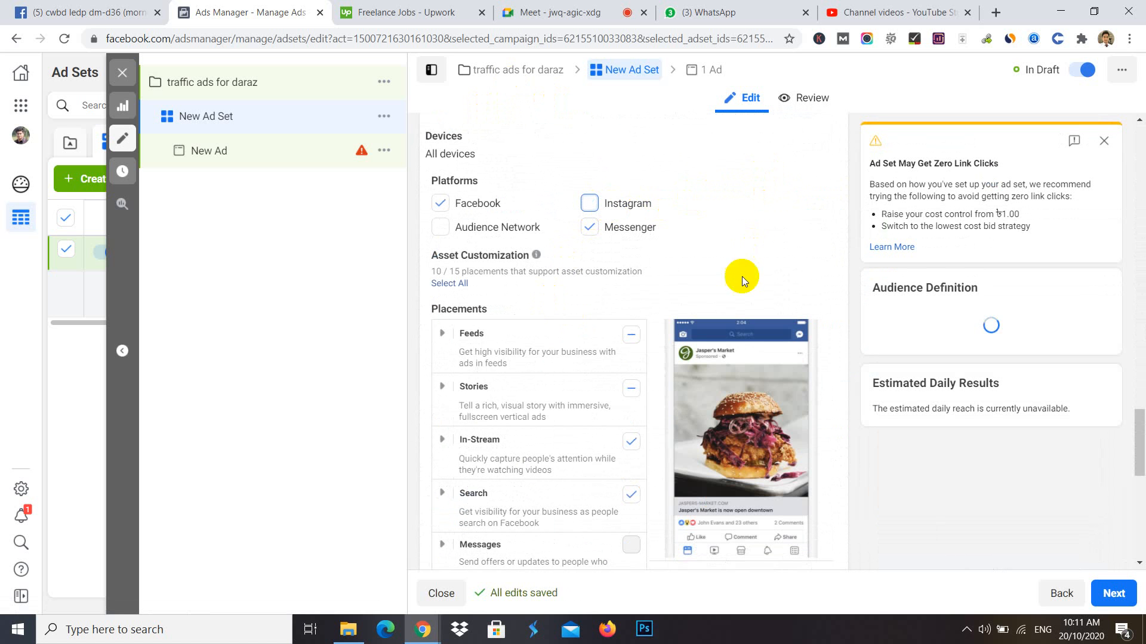
- Continue from the ad set to the ad and review its identity, setup and format options
scroll(697, 342, down, 7)
scroll(856, 491, down, 2)
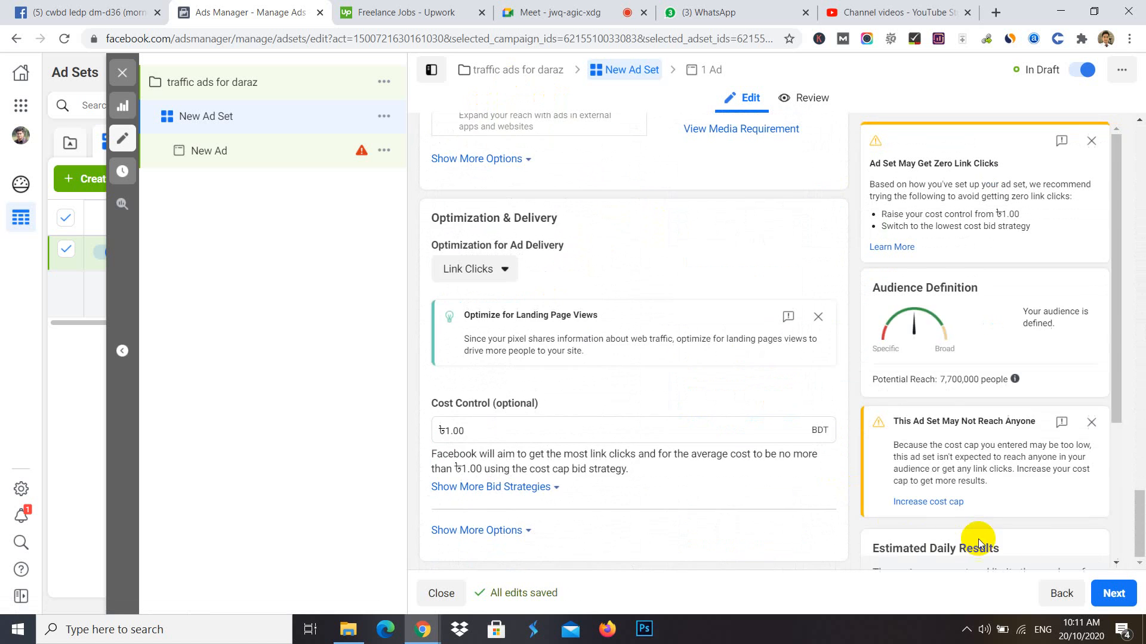
click(1113, 595)
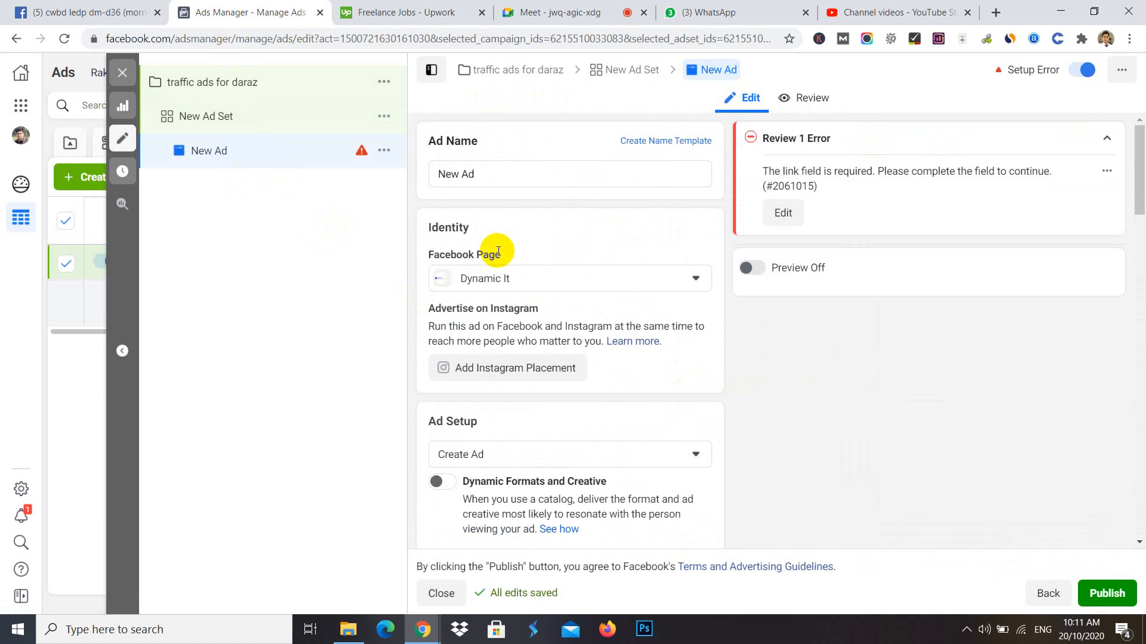
scroll(554, 422, down, 2)
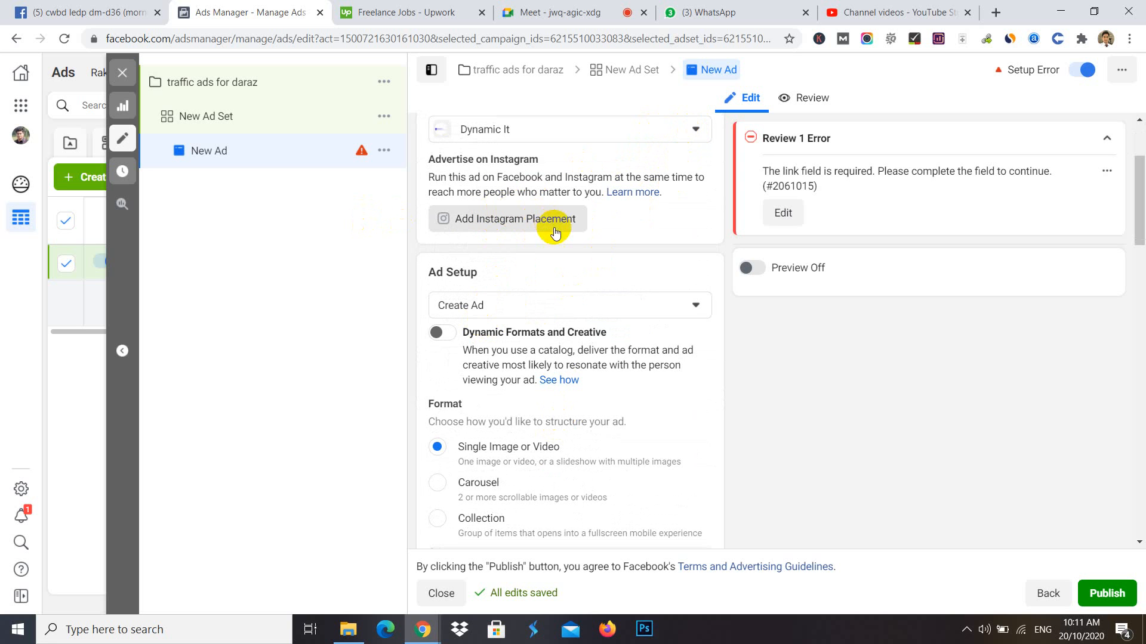
scroll(498, 302, down, 3)
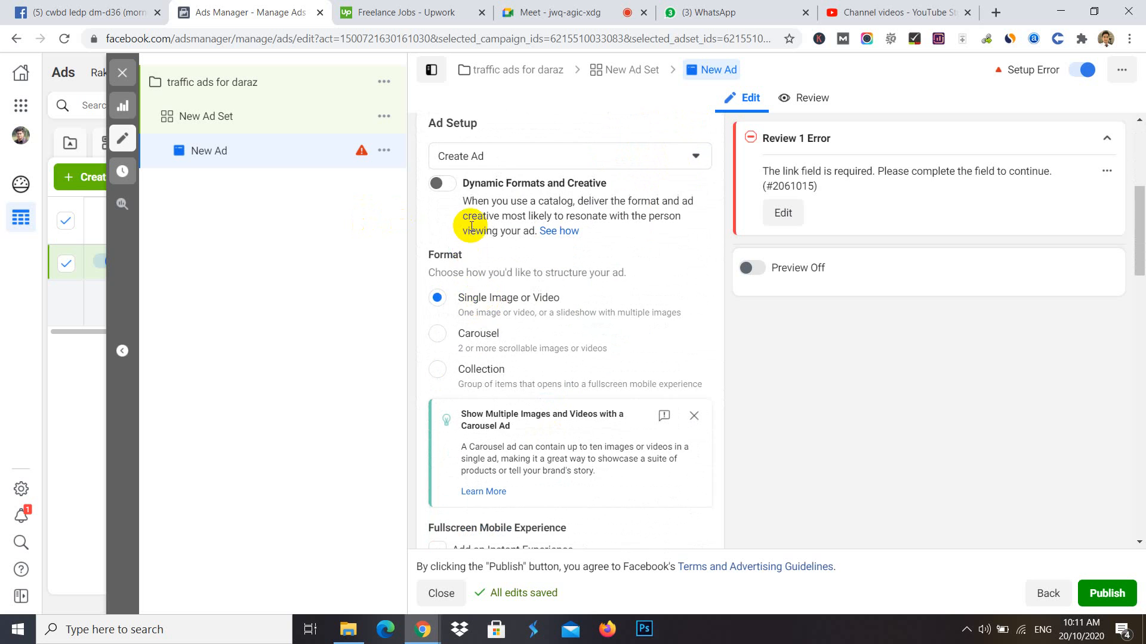
scroll(471, 227, up, 3)
scroll(507, 222, down, 5)
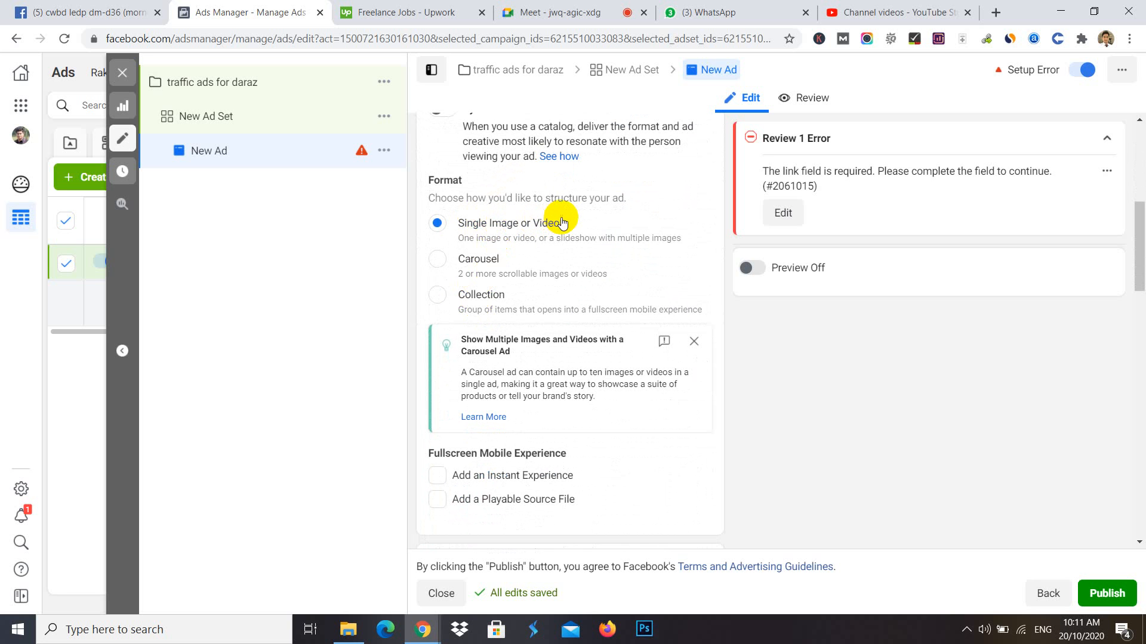
- Switch to Facebook and open its home feed in a new browser tab
click(92, 11)
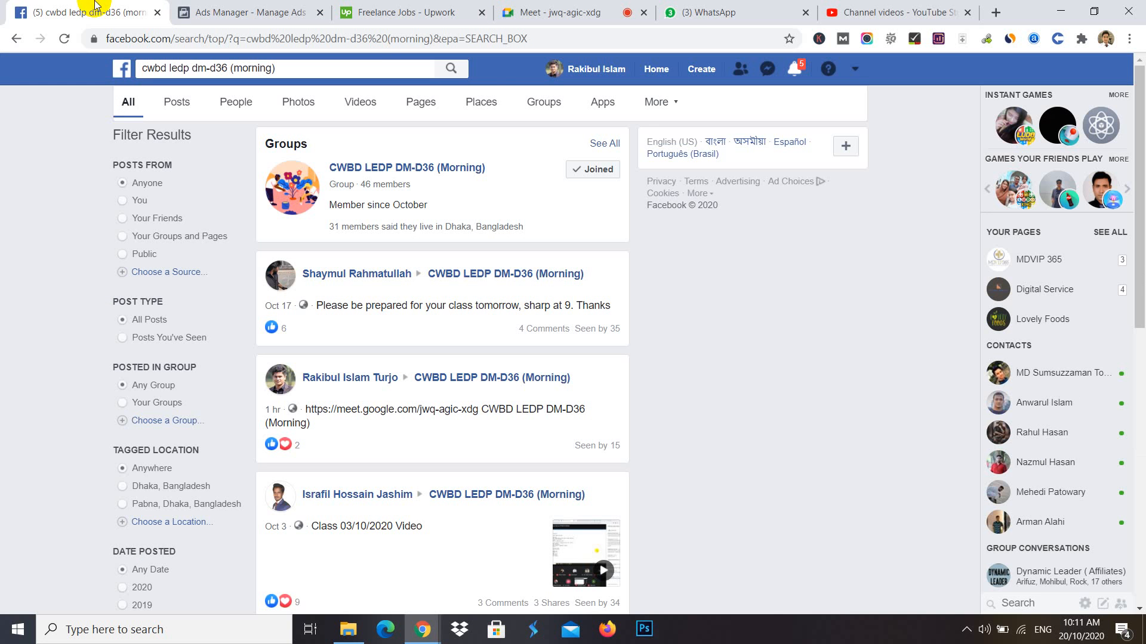
right_click(657, 69)
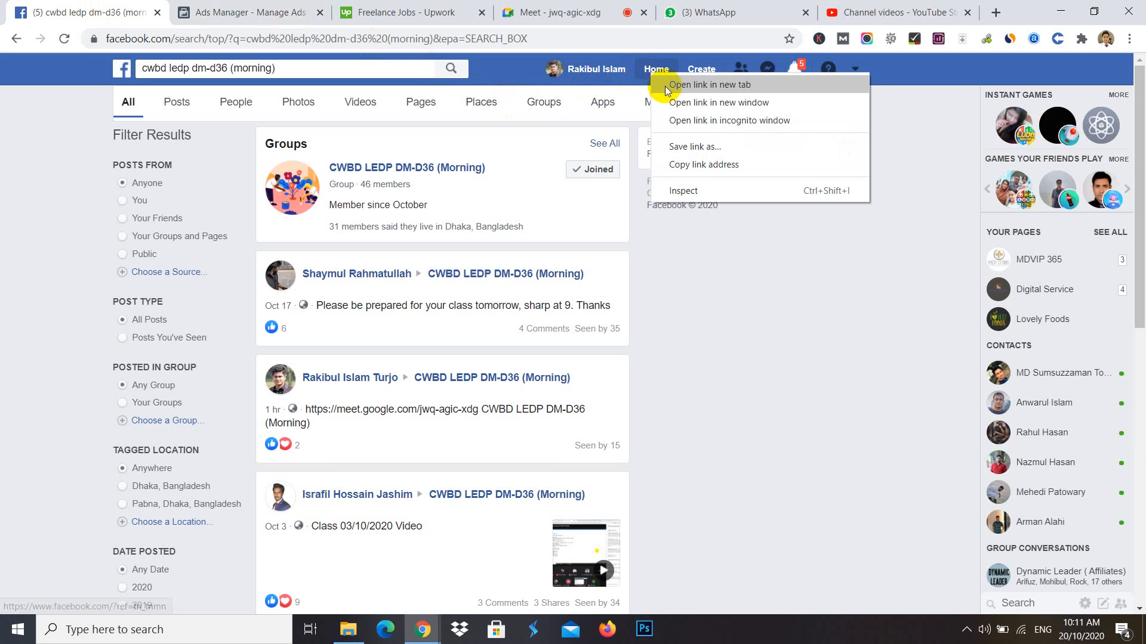
click(692, 82)
click(237, 6)
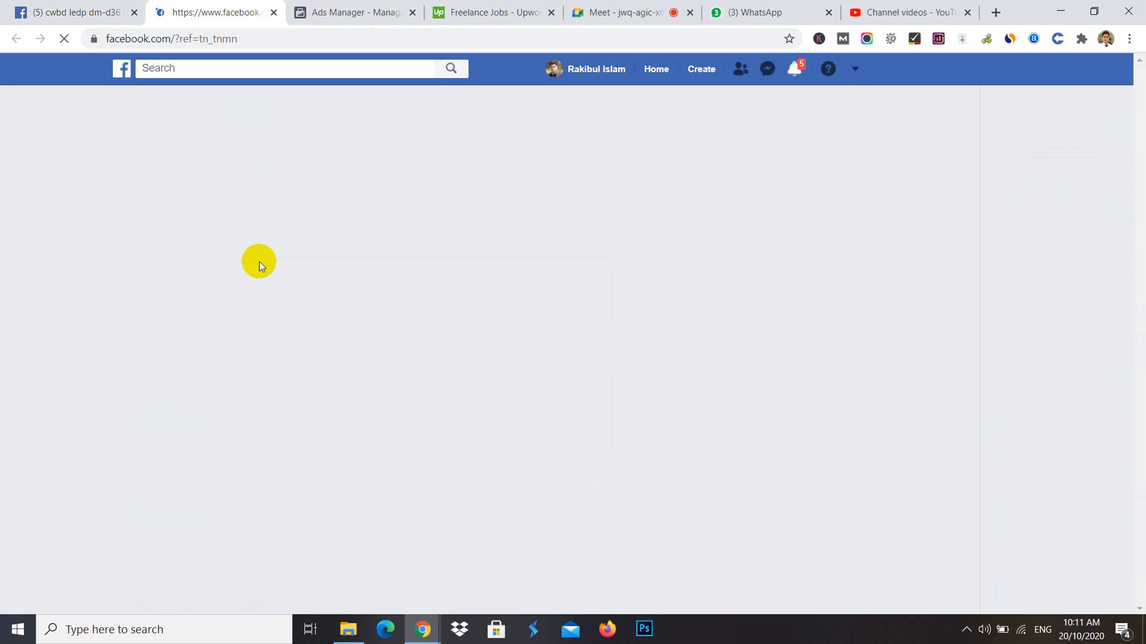
- Examine the Facebook feed for examples of carousel, single-image and video posts
scroll(256, 256, down, 10)
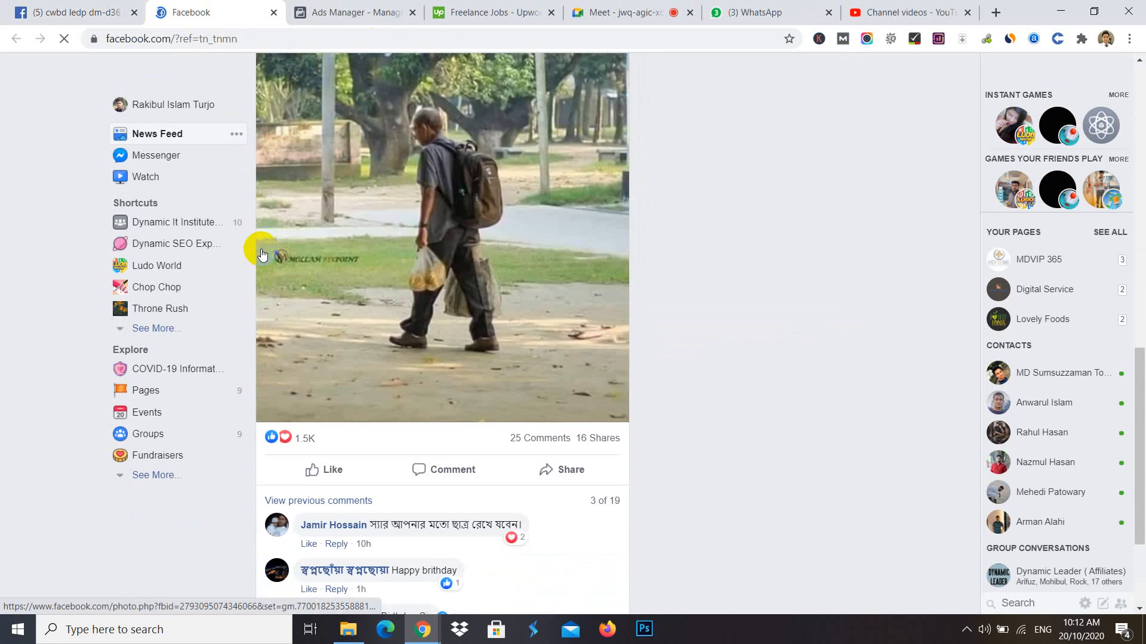
scroll(221, 320, down, 8)
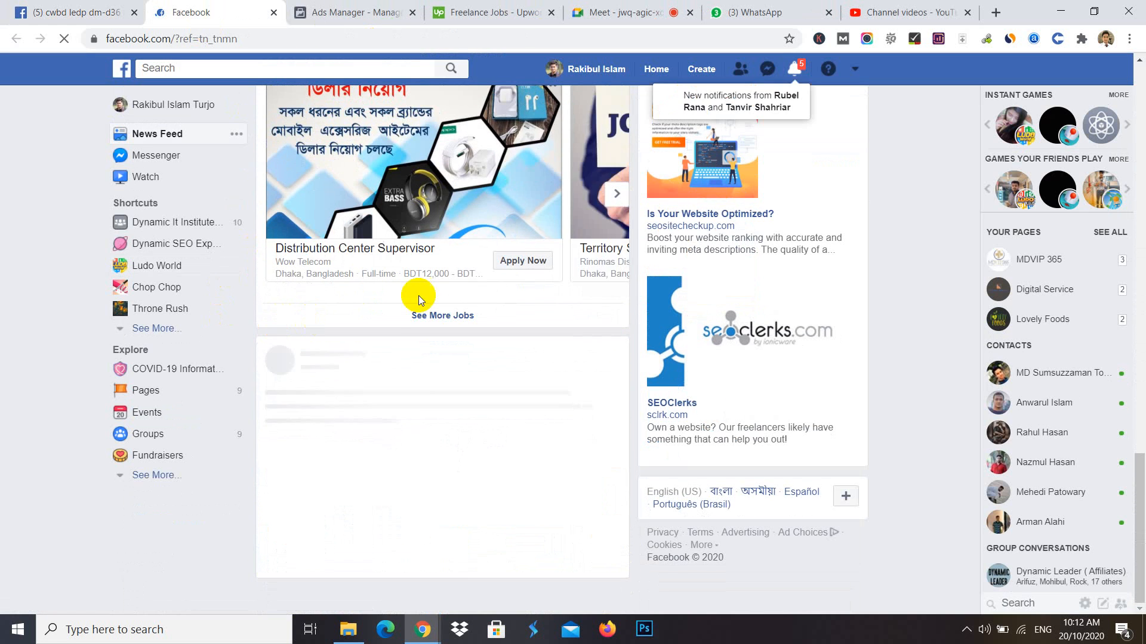
scroll(504, 283, up, 5)
scroll(506, 318, down, 4)
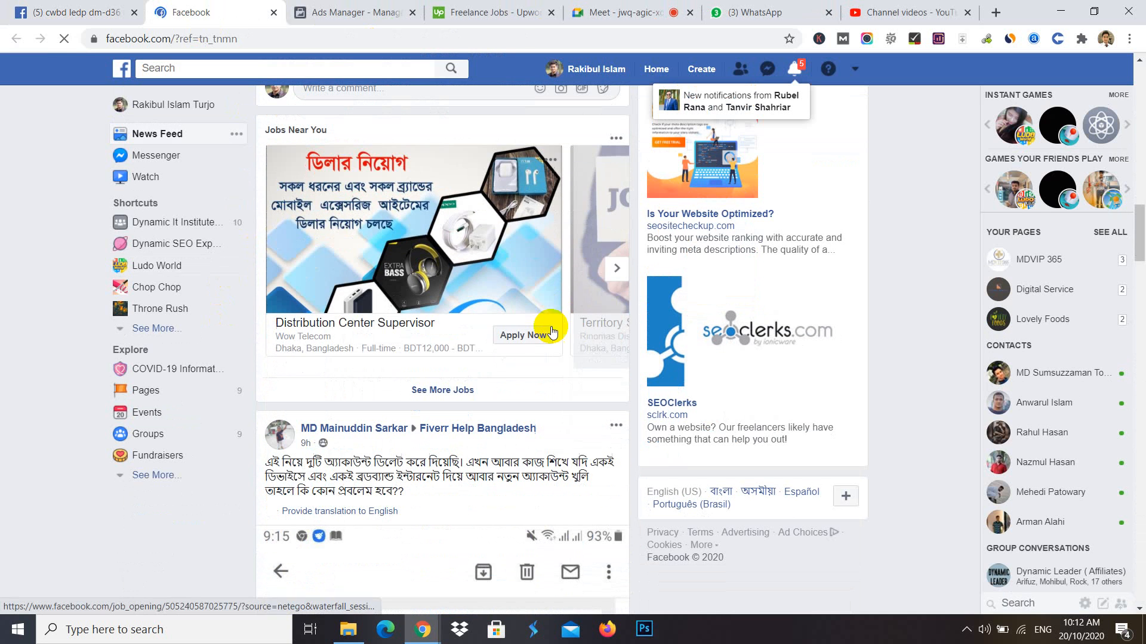
click(615, 274)
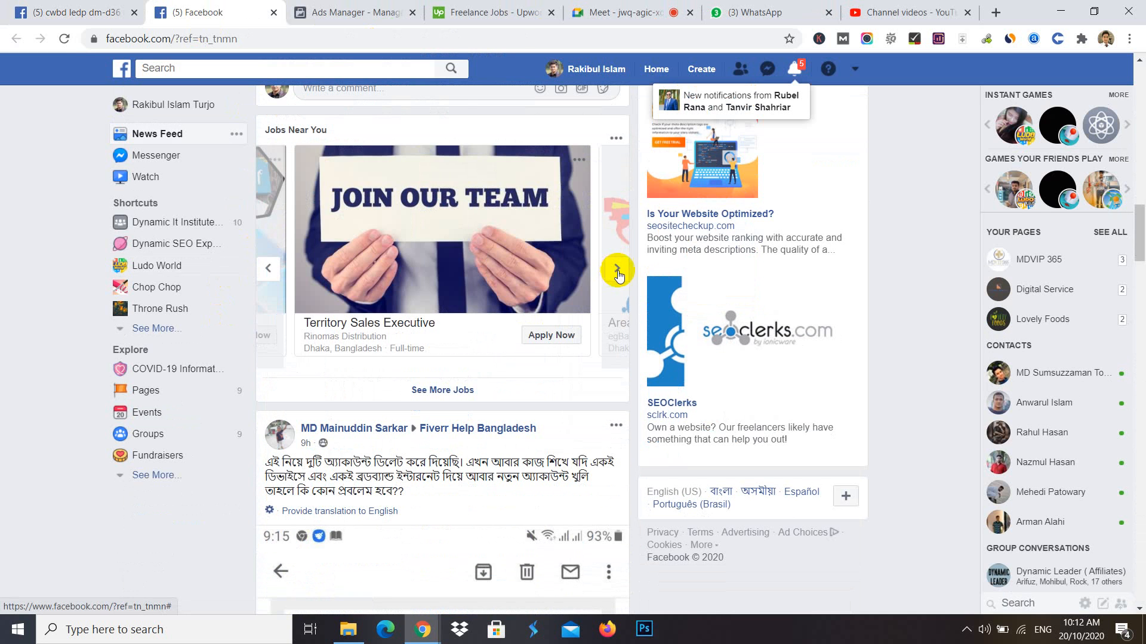
click(612, 274)
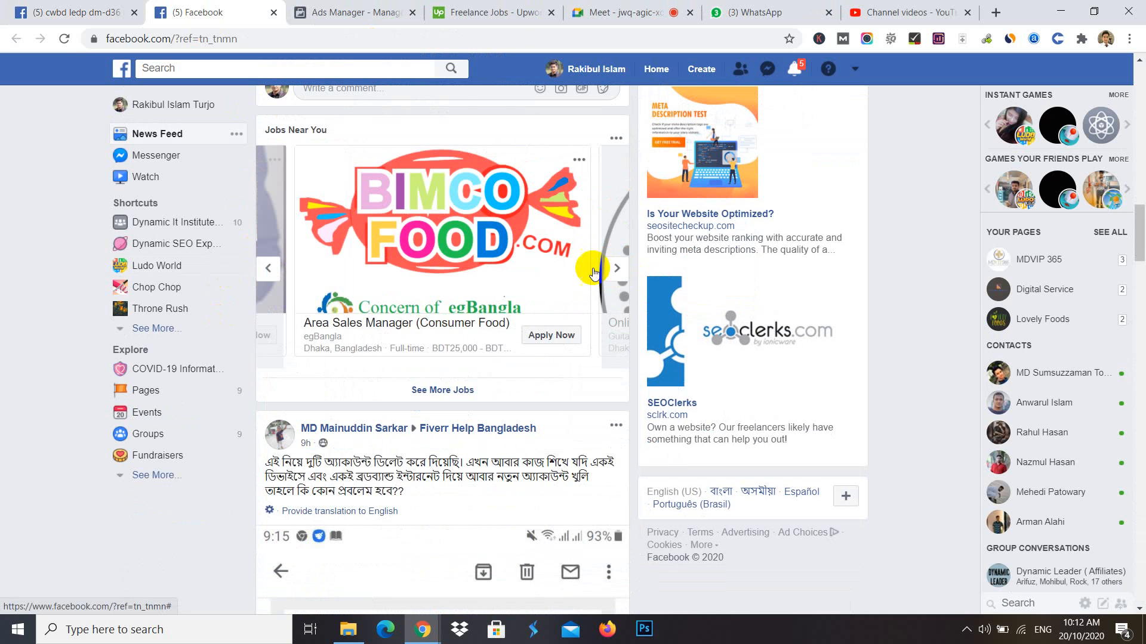
scroll(417, 388, down, 20)
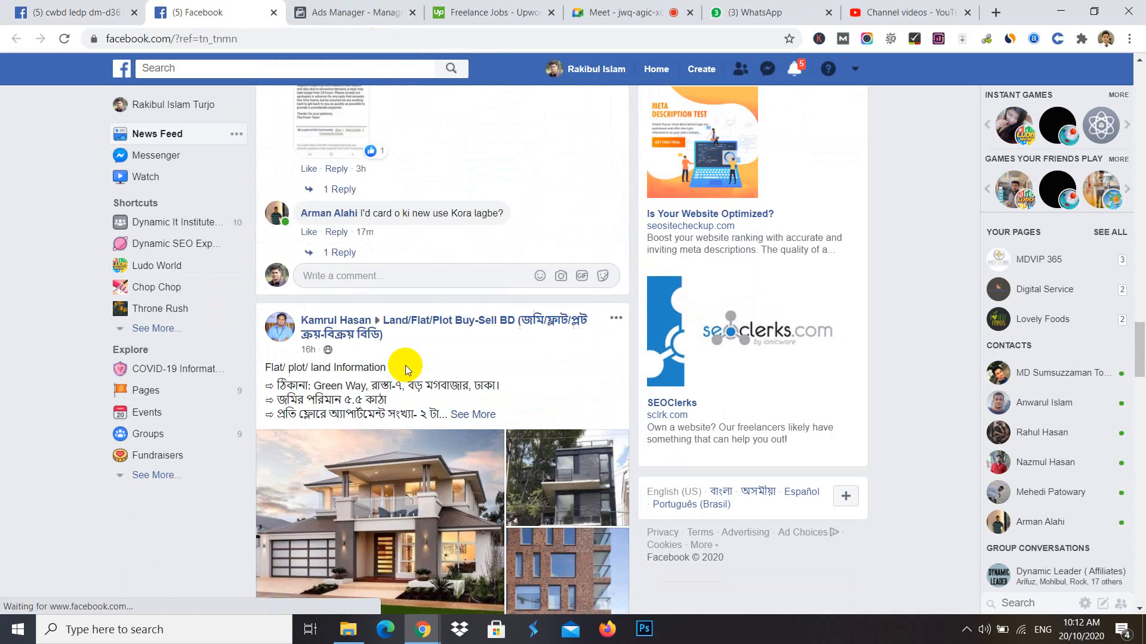
scroll(405, 369, down, 20)
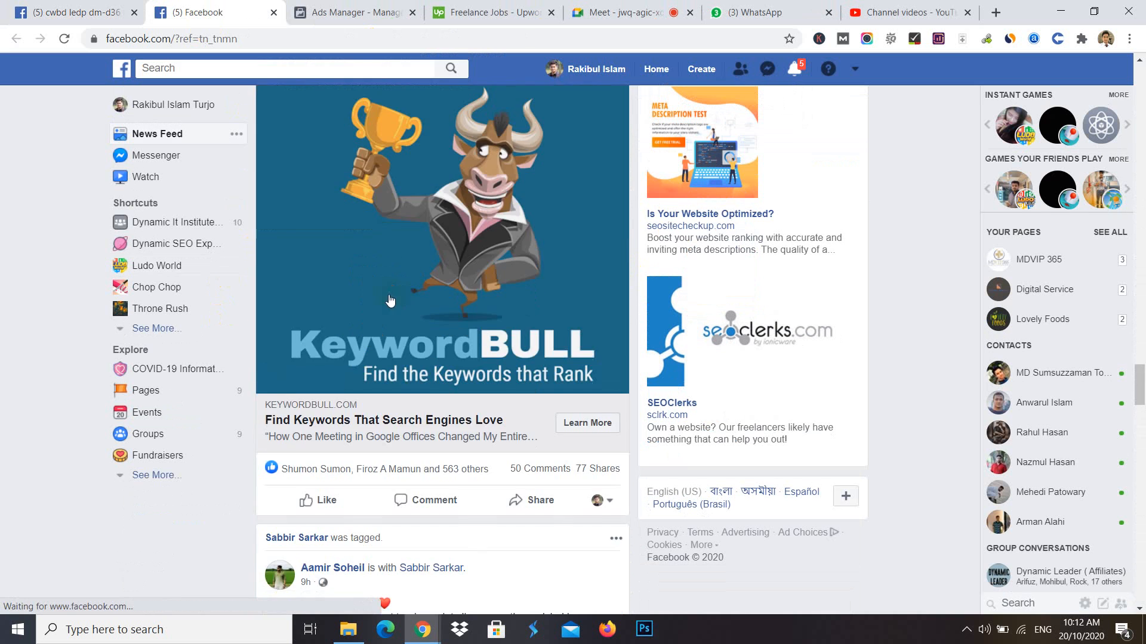
scroll(390, 300, down, 15)
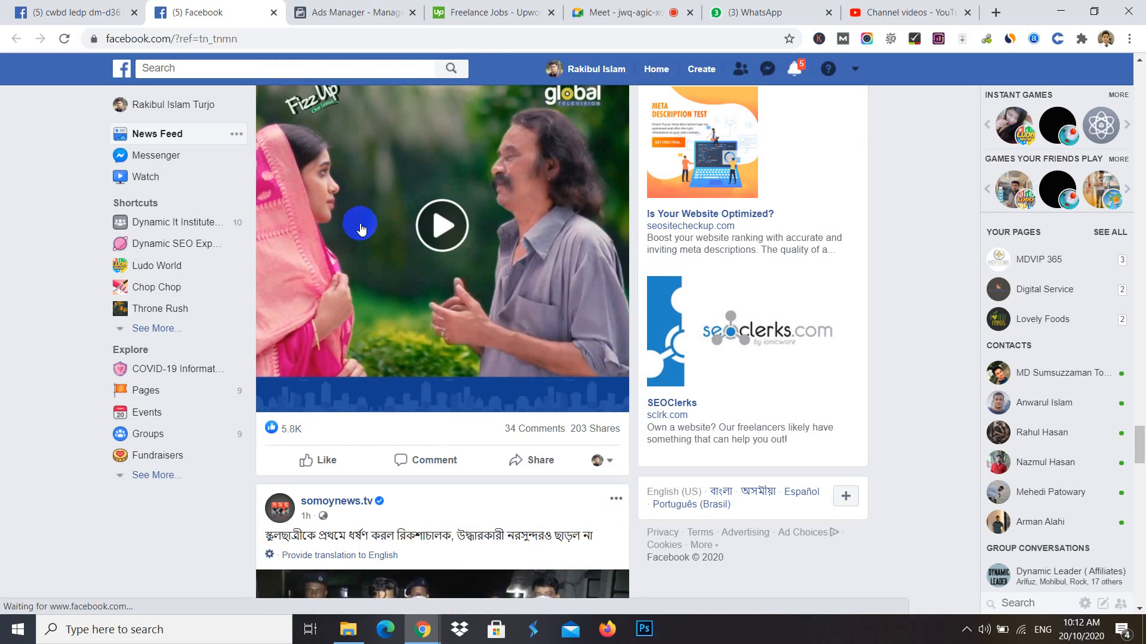
scroll(360, 227, down, 6)
scroll(358, 251, up, 11)
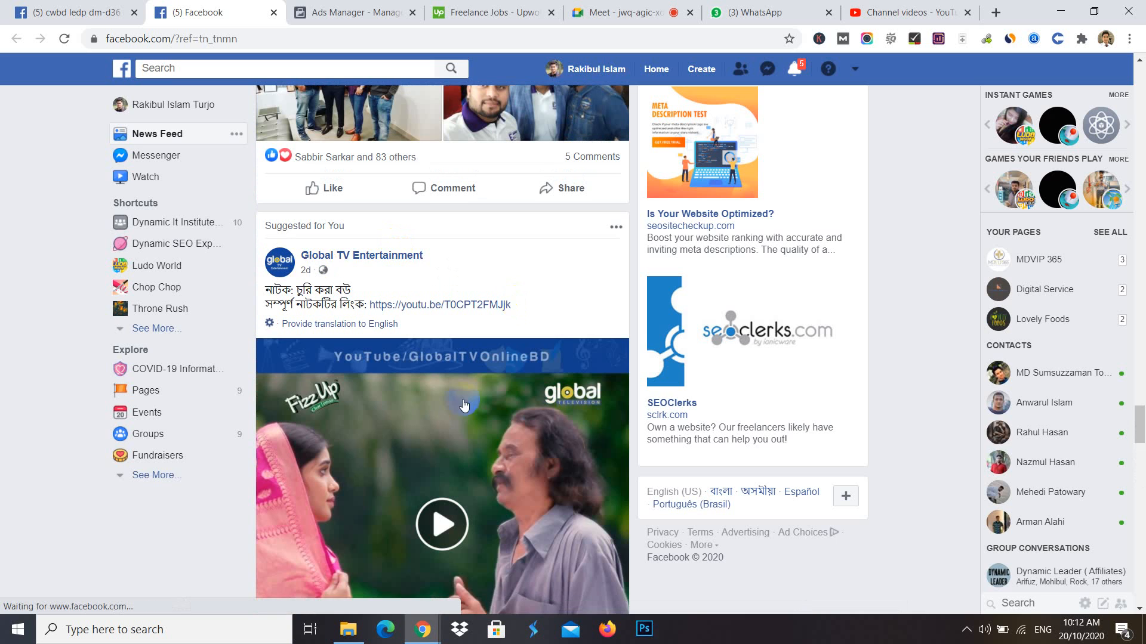
- Return to Ads Manager and add the account image adf.jpg as the ad's media
click(367, 13)
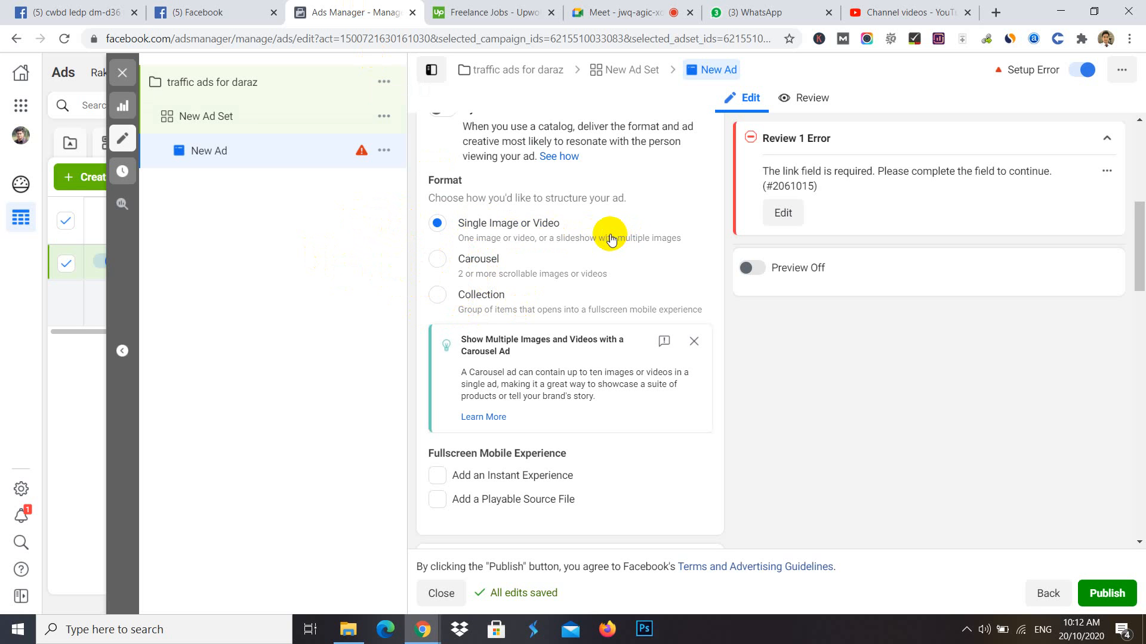
scroll(616, 241, down, 3)
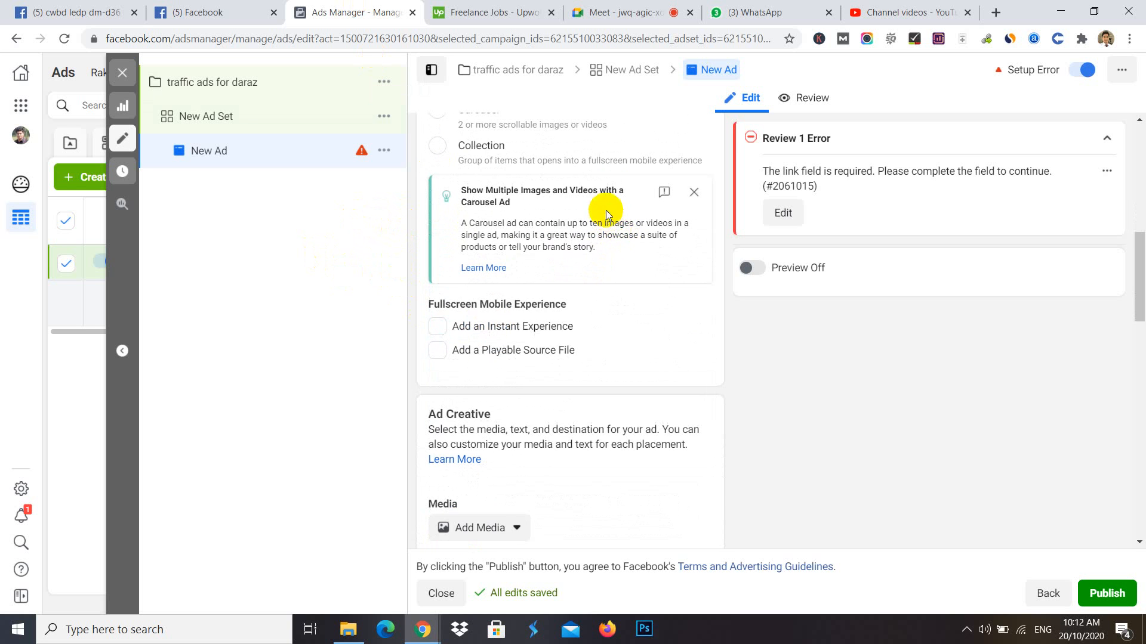
scroll(606, 202, down, 2)
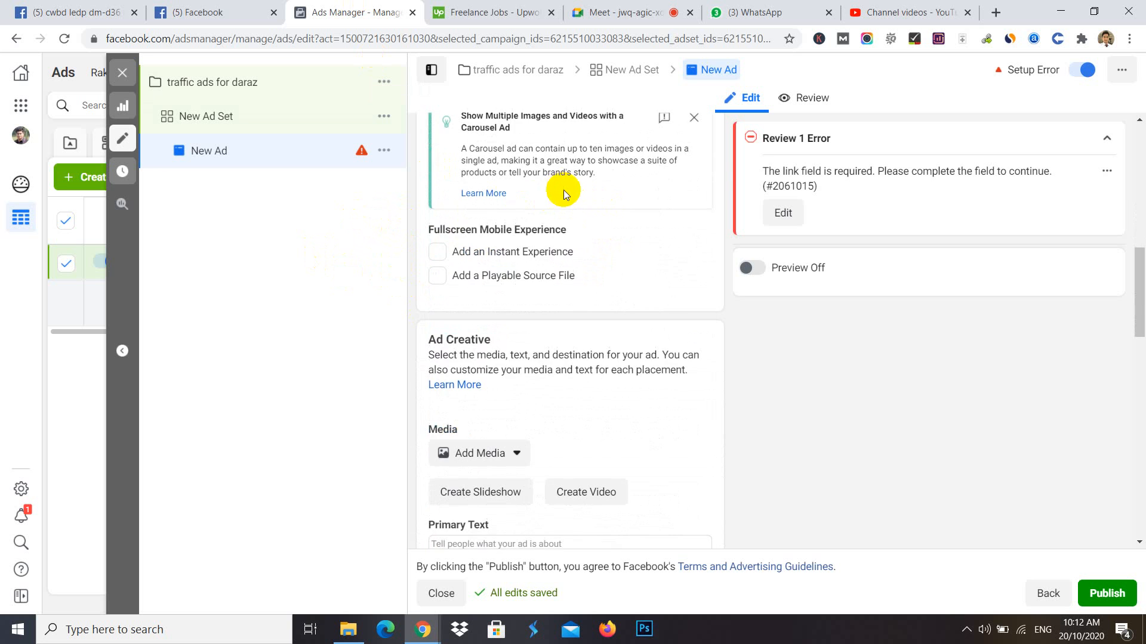
scroll(564, 190, up, 6)
scroll(495, 233, down, 10)
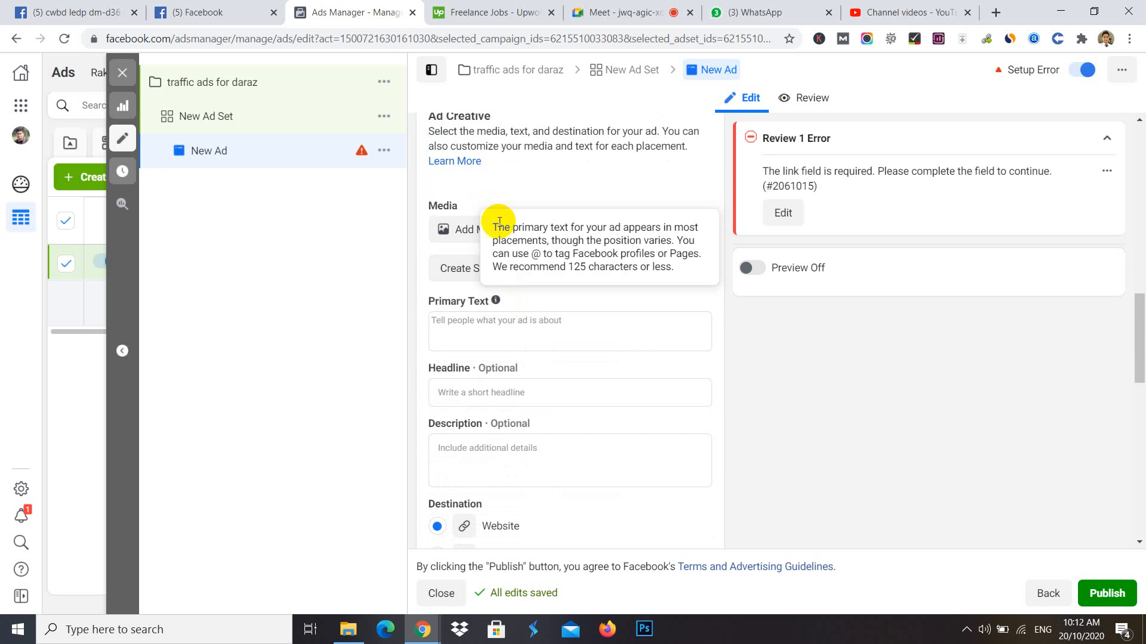
click(478, 230)
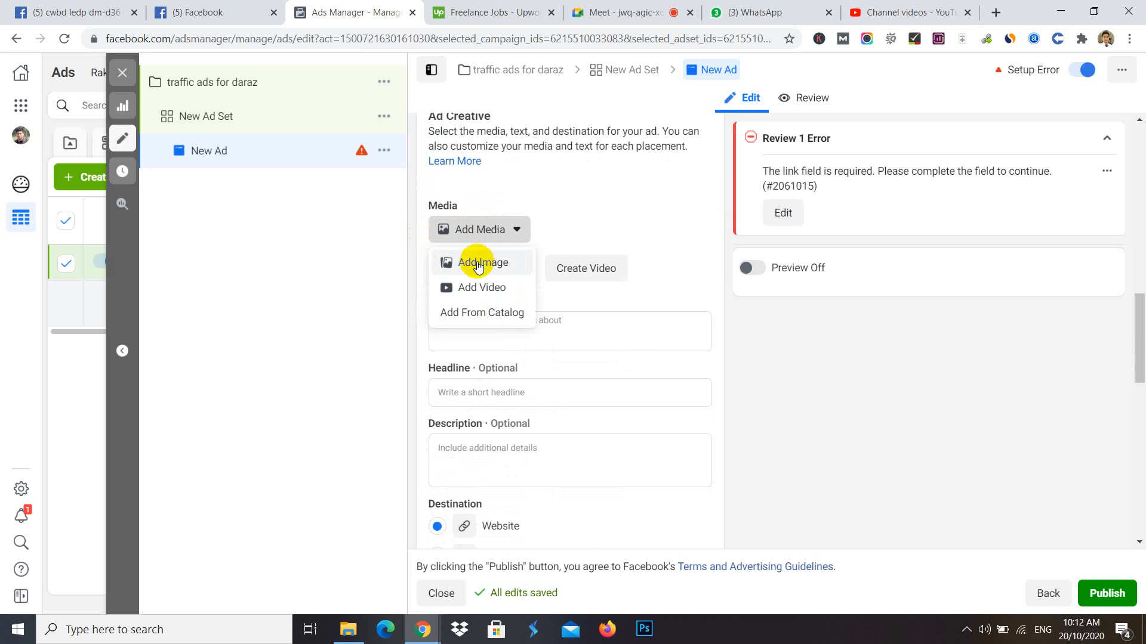
click(479, 262)
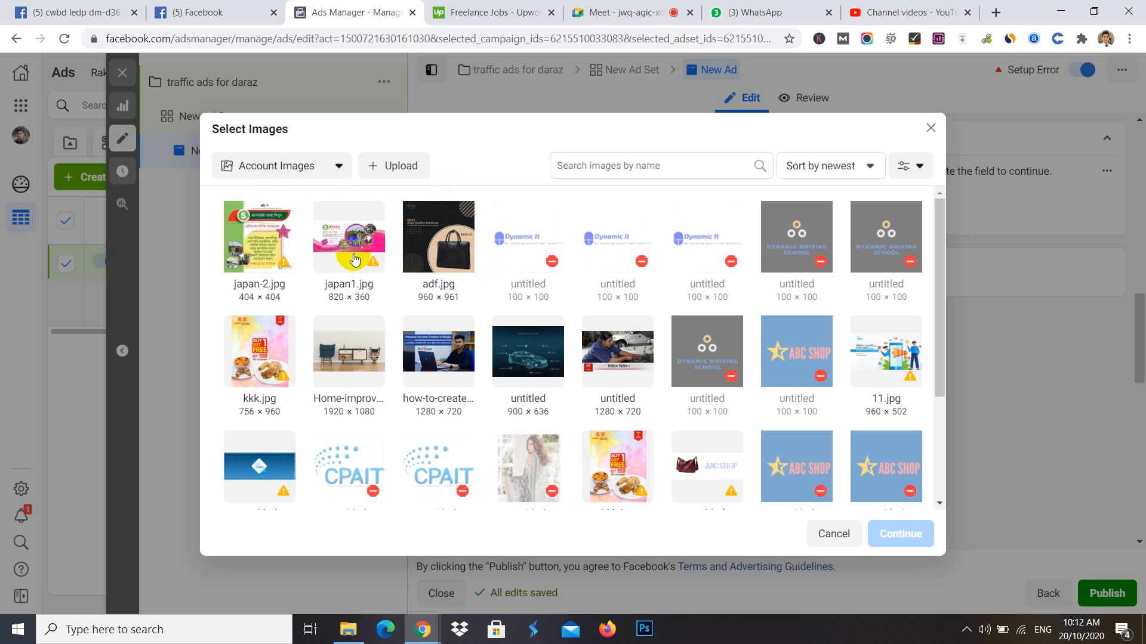
click(443, 250)
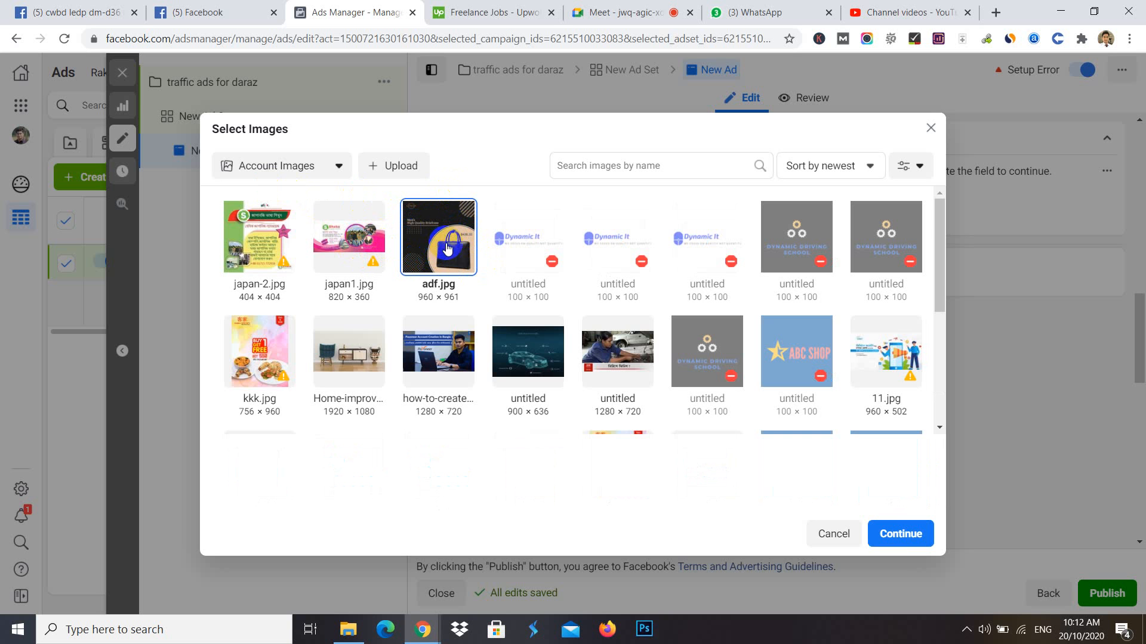
click(894, 534)
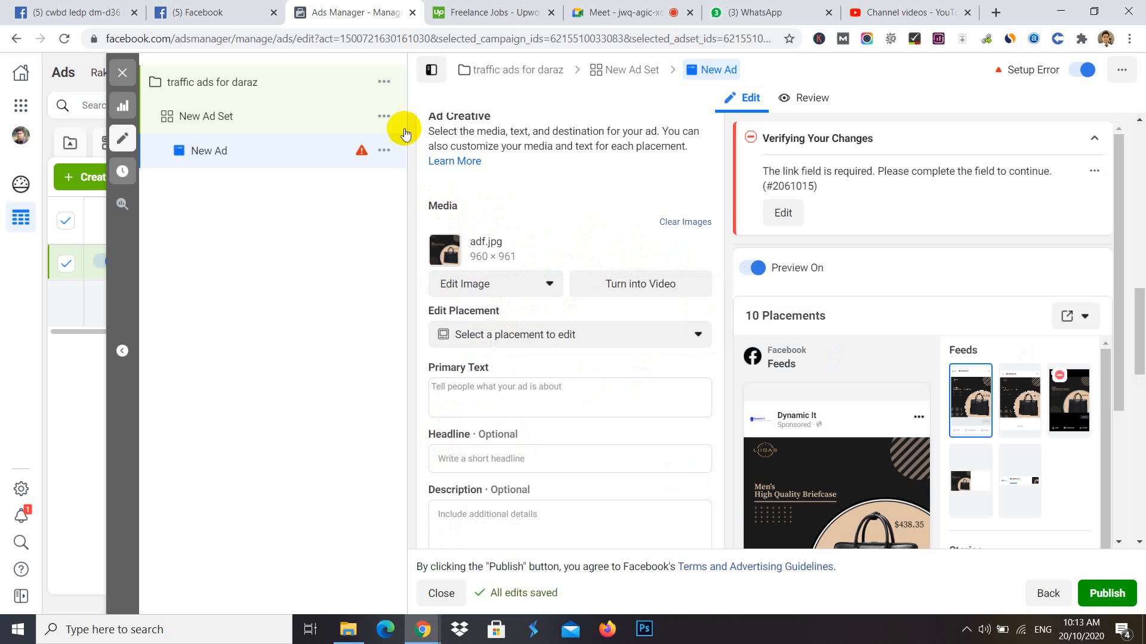
- Switch to Google Meet to admit the waiting participant, then return to Ads Manager and open the ad's primary text for editing
click(620, 12)
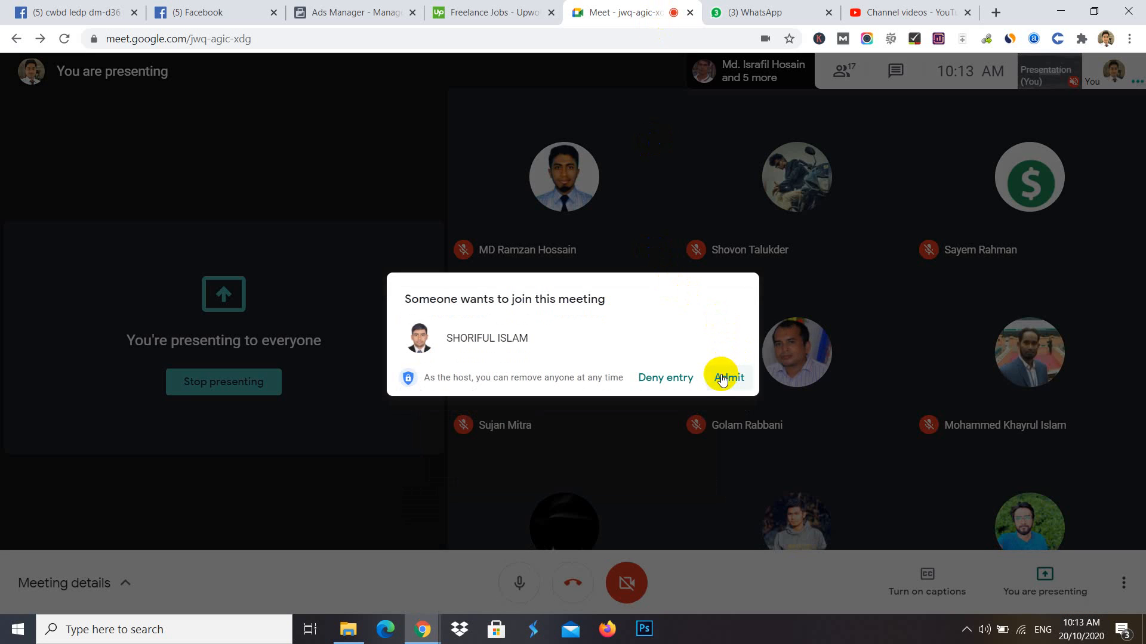
click(722, 378)
click(365, 12)
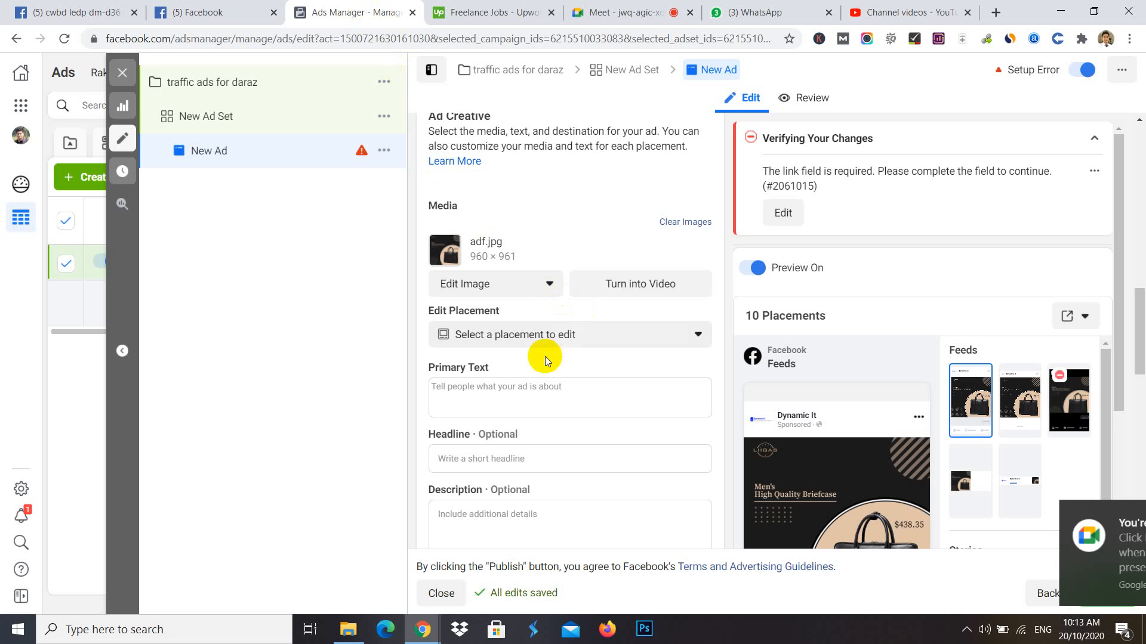
scroll(545, 361, down, 3)
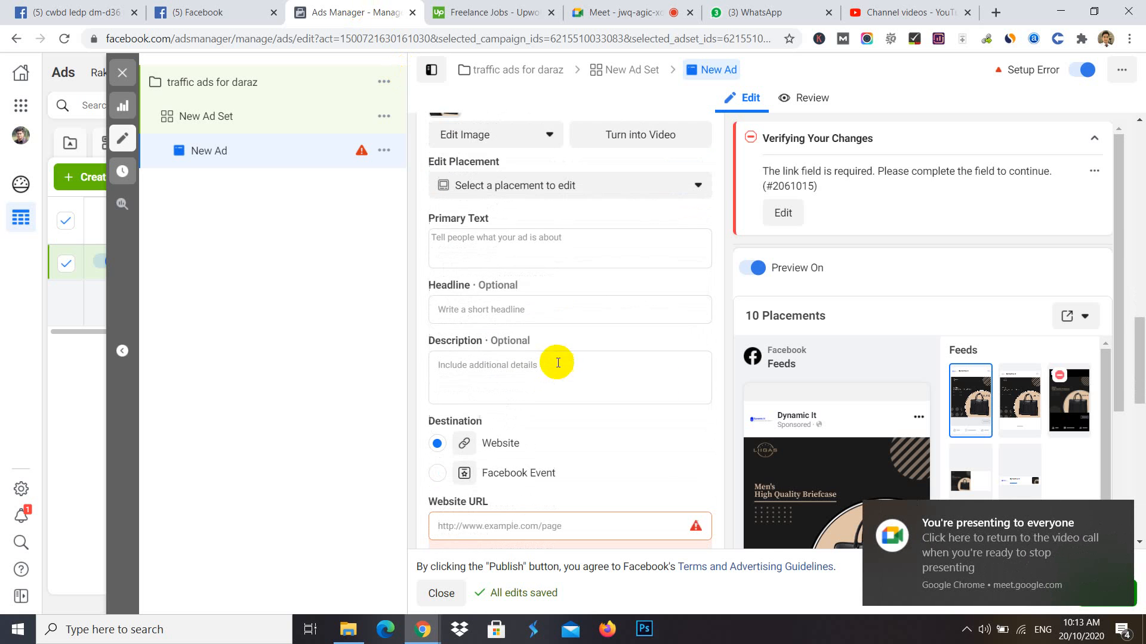
click(469, 238)
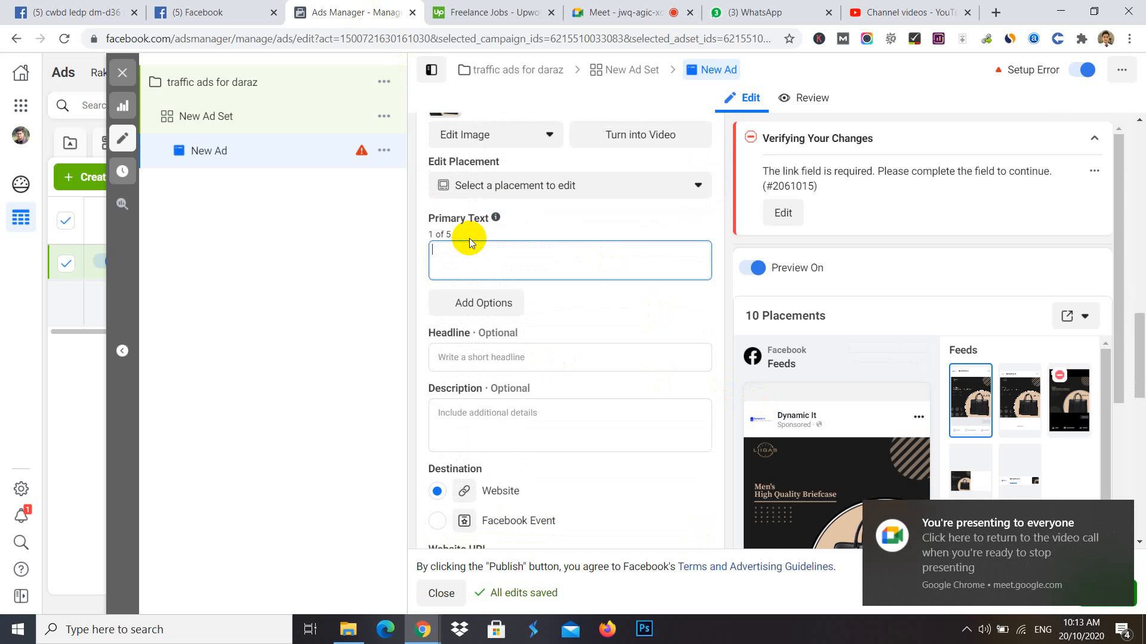
- Switch to the Facebook feed and look through its posts for a sponsored ad with usable primary text
click(226, 6)
scroll(274, 299, down, 5)
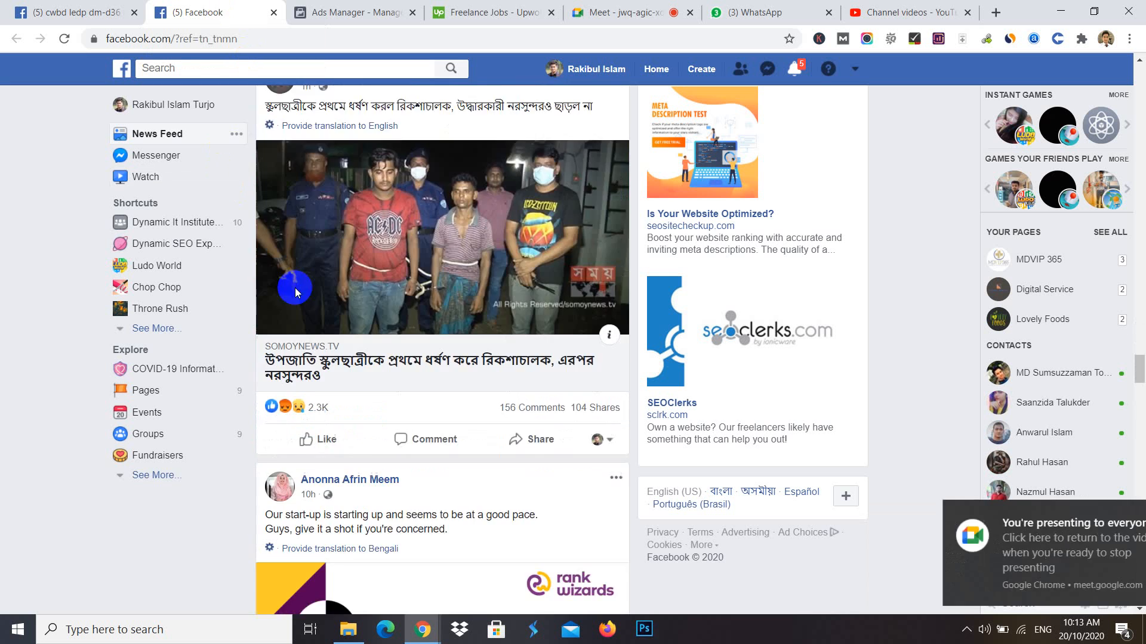
scroll(295, 291, down, 8)
scroll(295, 290, up, 6)
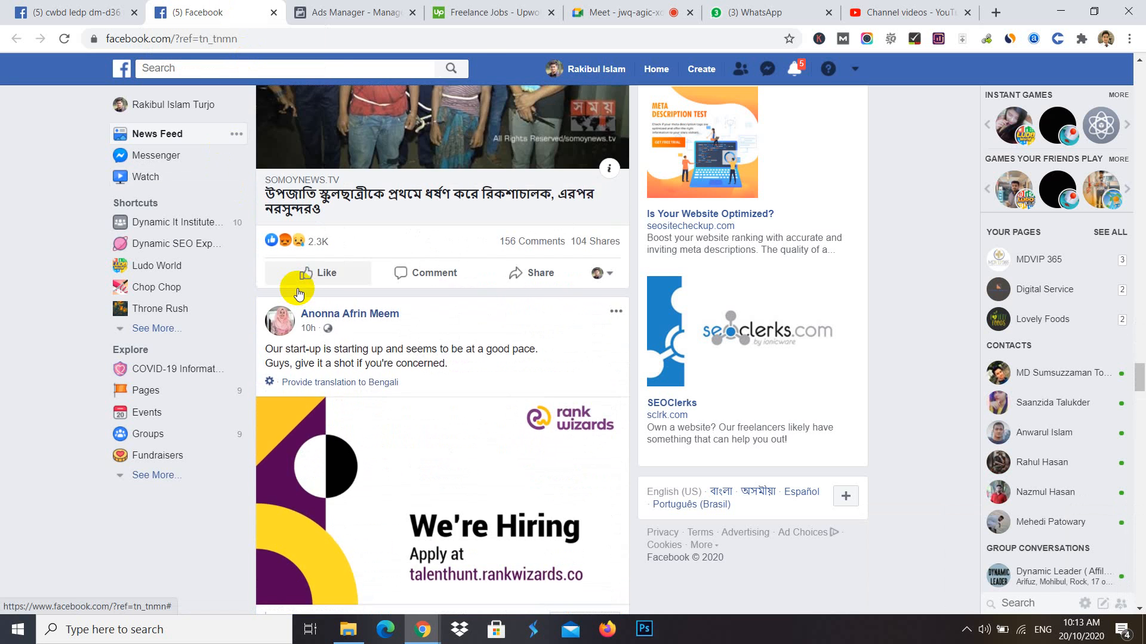
scroll(298, 293, down, 12)
scroll(301, 287, up, 11)
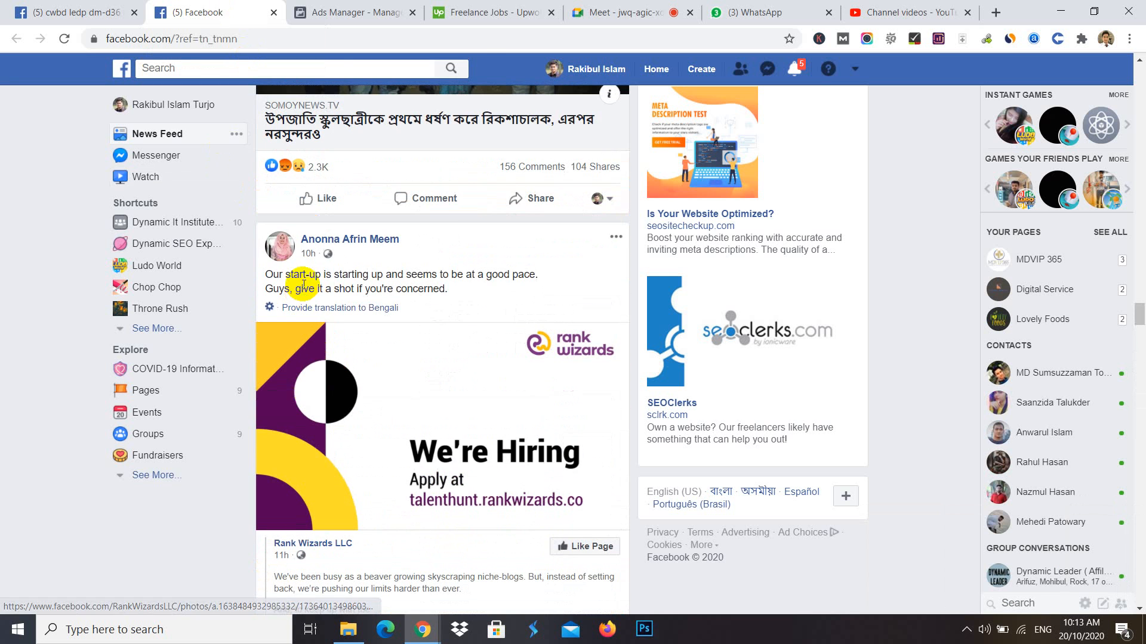
scroll(480, 230, down, 4)
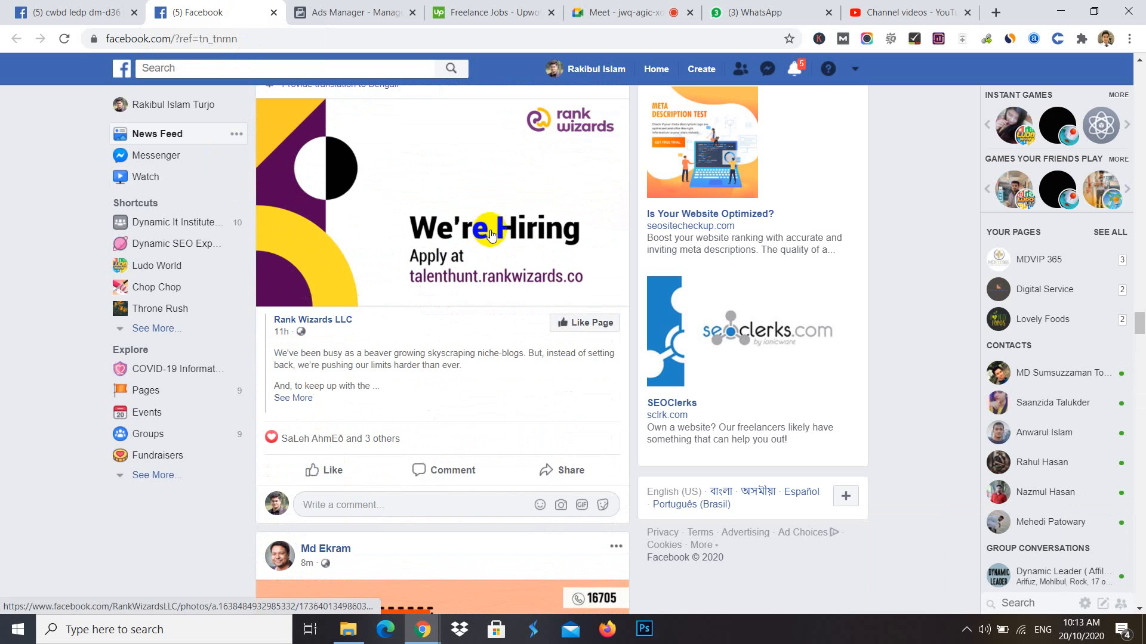
scroll(525, 268, down, 5)
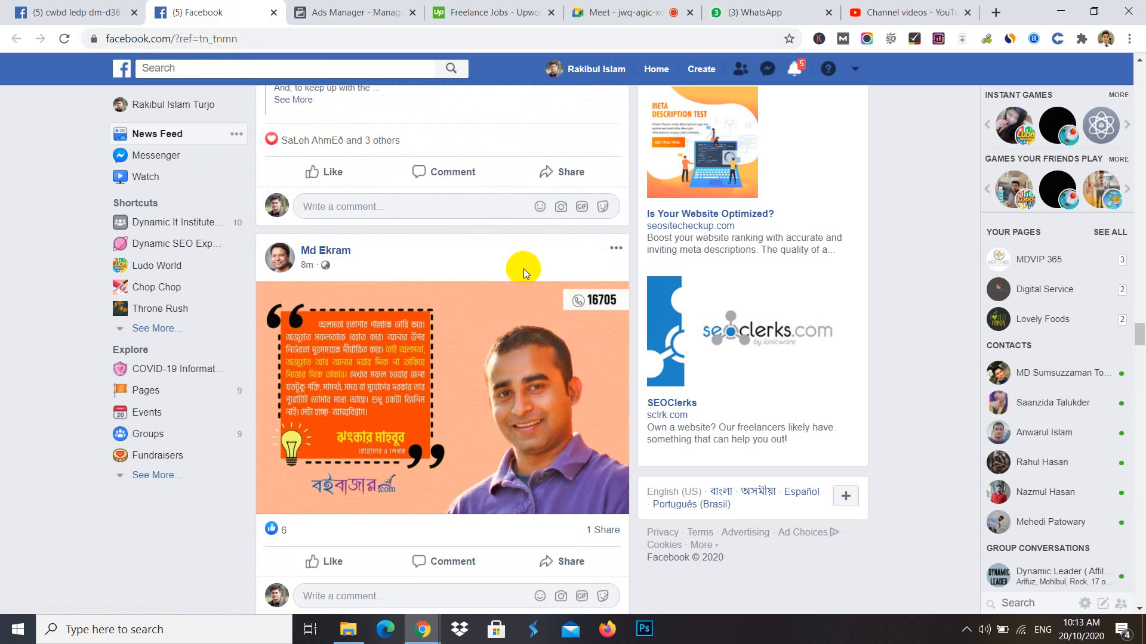
scroll(522, 267, up, 1)
scroll(520, 266, down, 6)
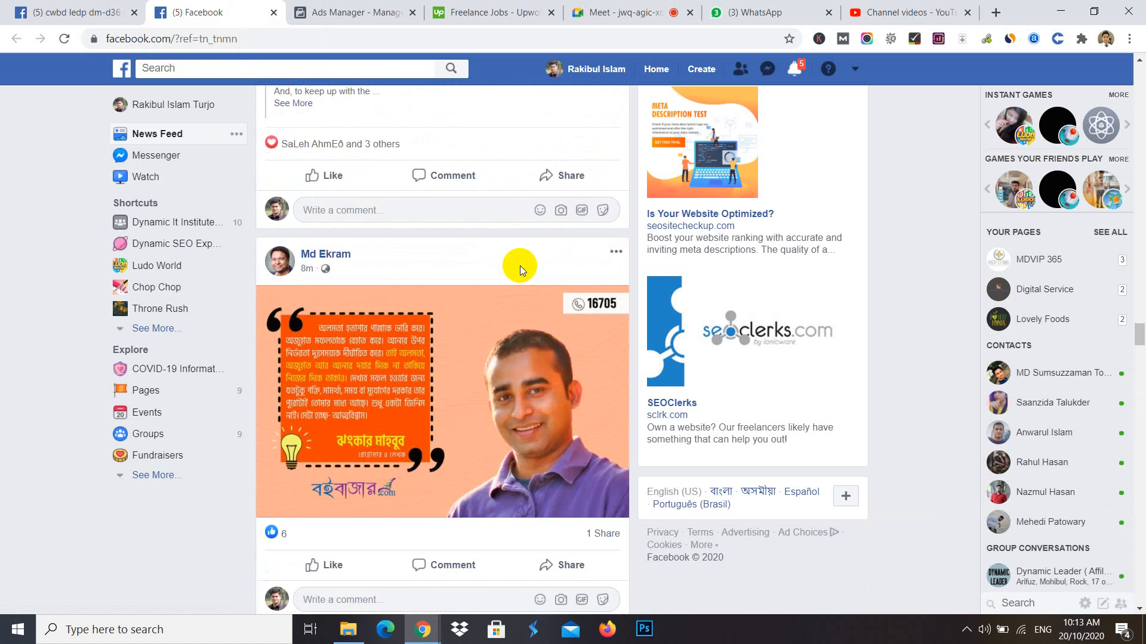
scroll(519, 269, down, 11)
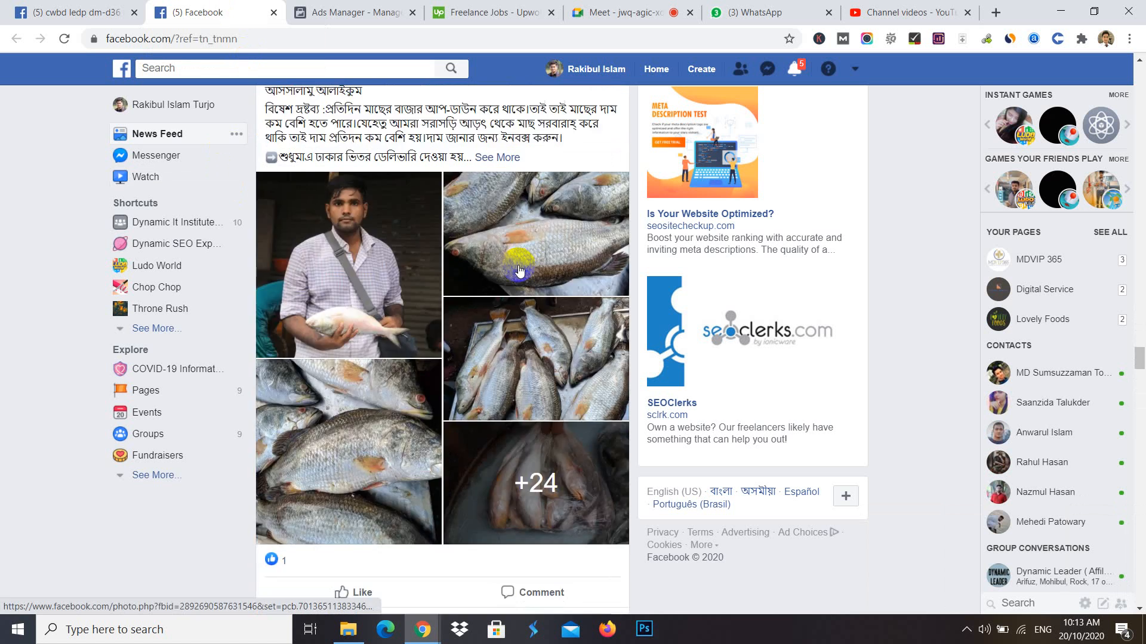
scroll(516, 267, down, 18)
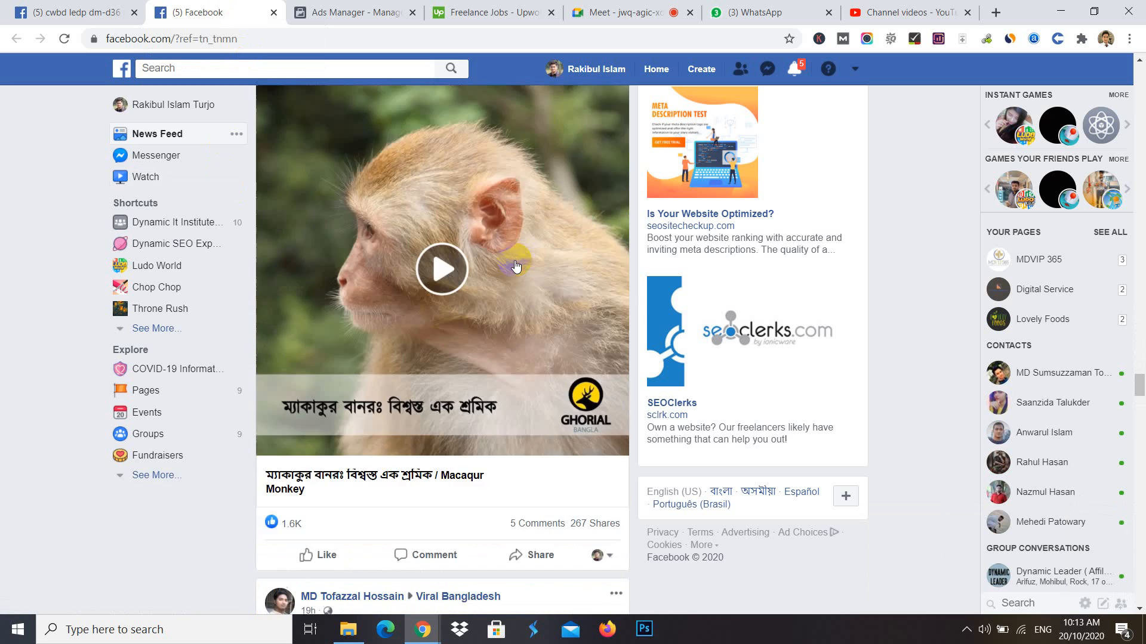
scroll(507, 261, down, 20)
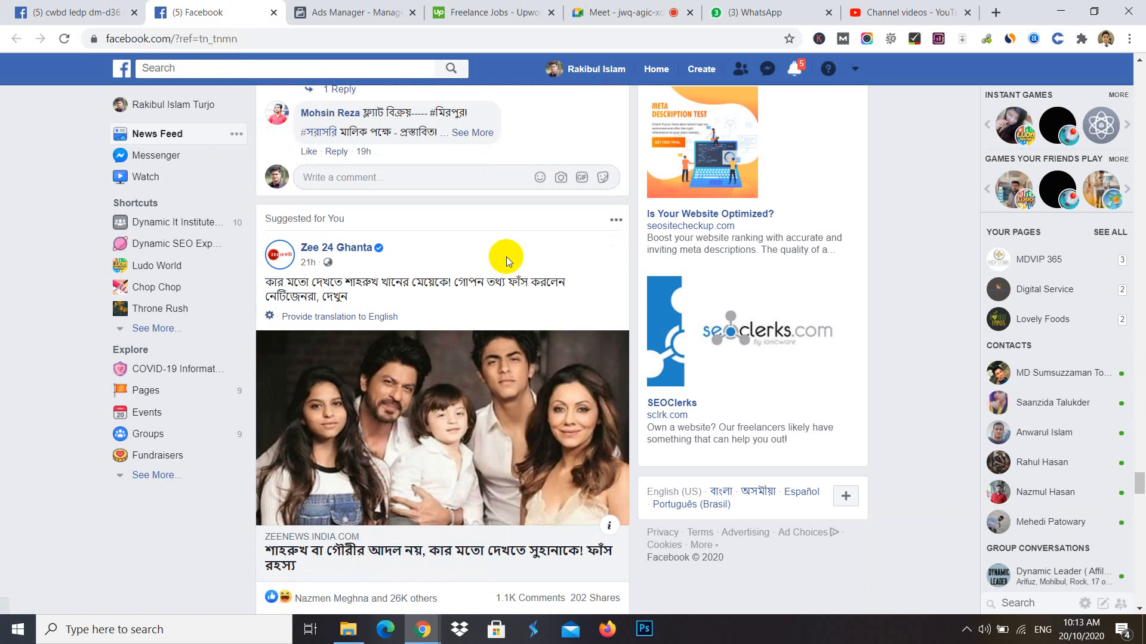
scroll(506, 261, up, 15)
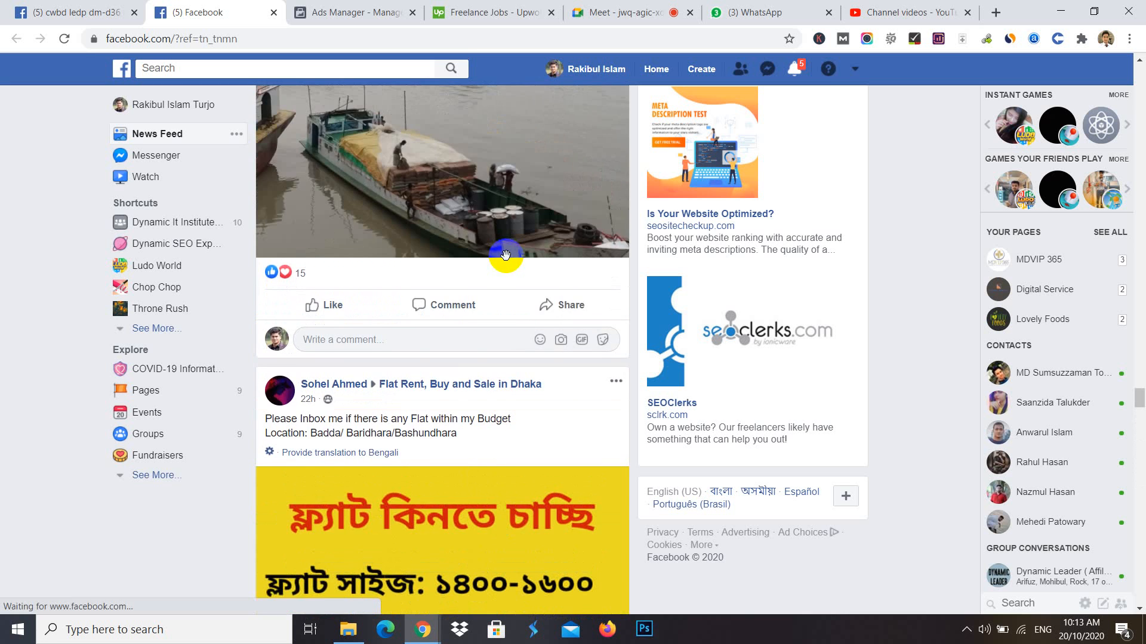
scroll(506, 260, down, 7)
scroll(506, 263, down, 3)
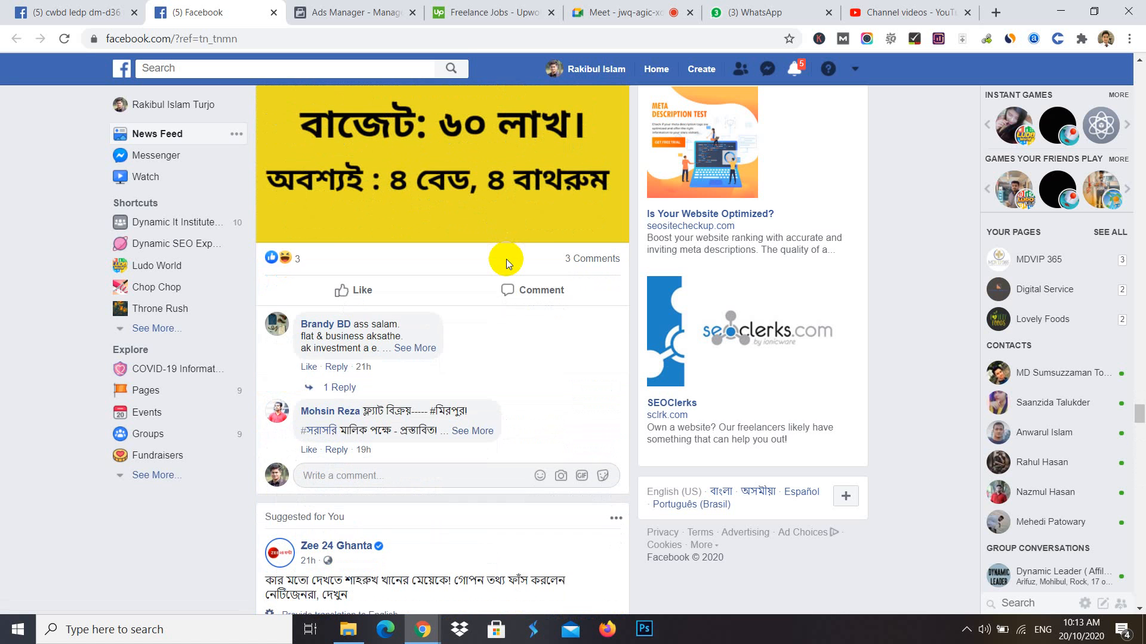
scroll(507, 264, down, 5)
scroll(507, 265, down, 12)
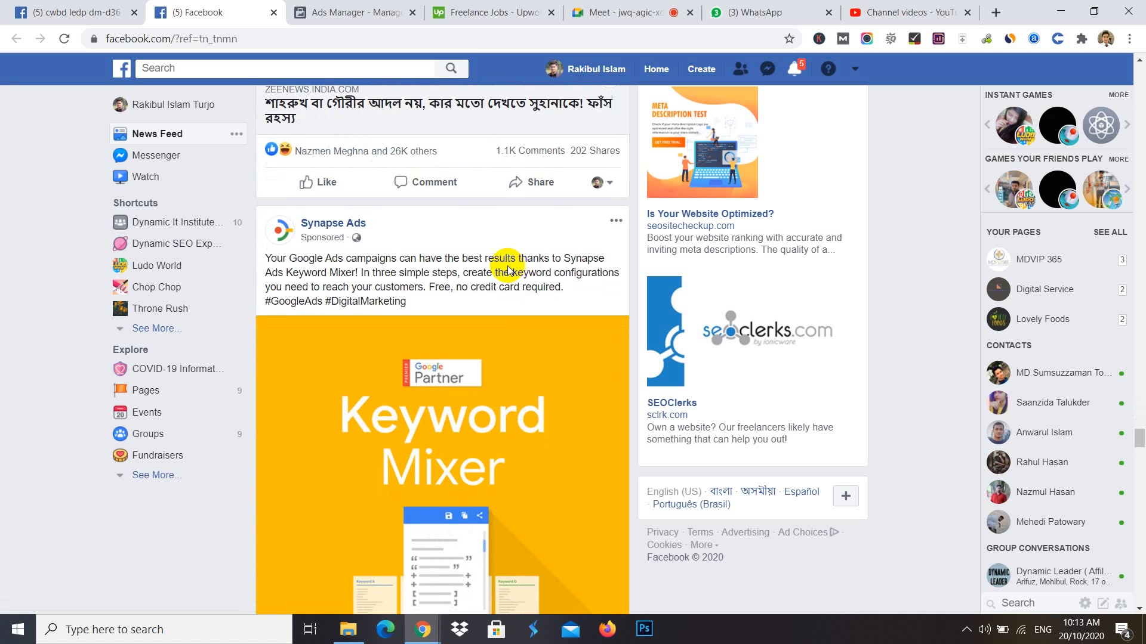
scroll(501, 264, up, 5)
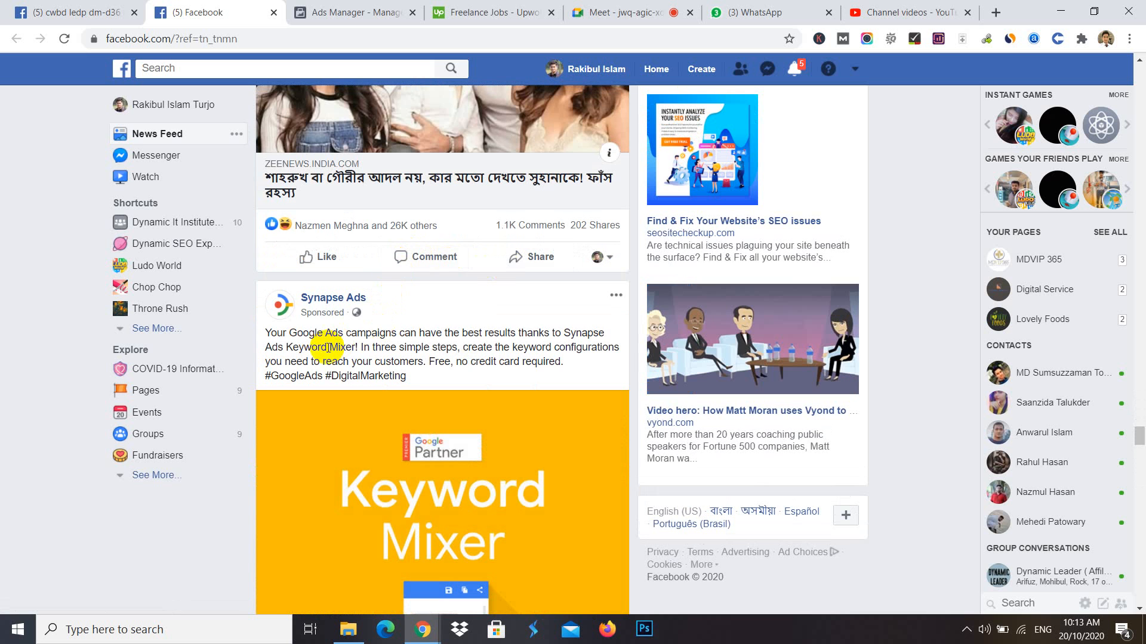
scroll(393, 301, down, 6)
scroll(393, 304, down, 13)
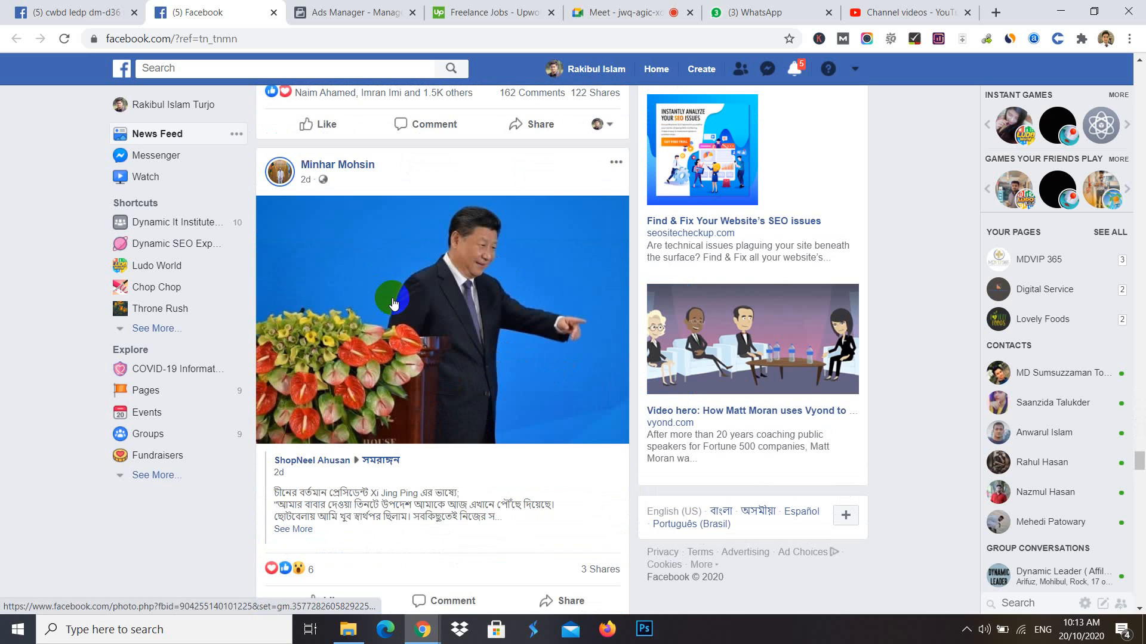
scroll(393, 301, down, 18)
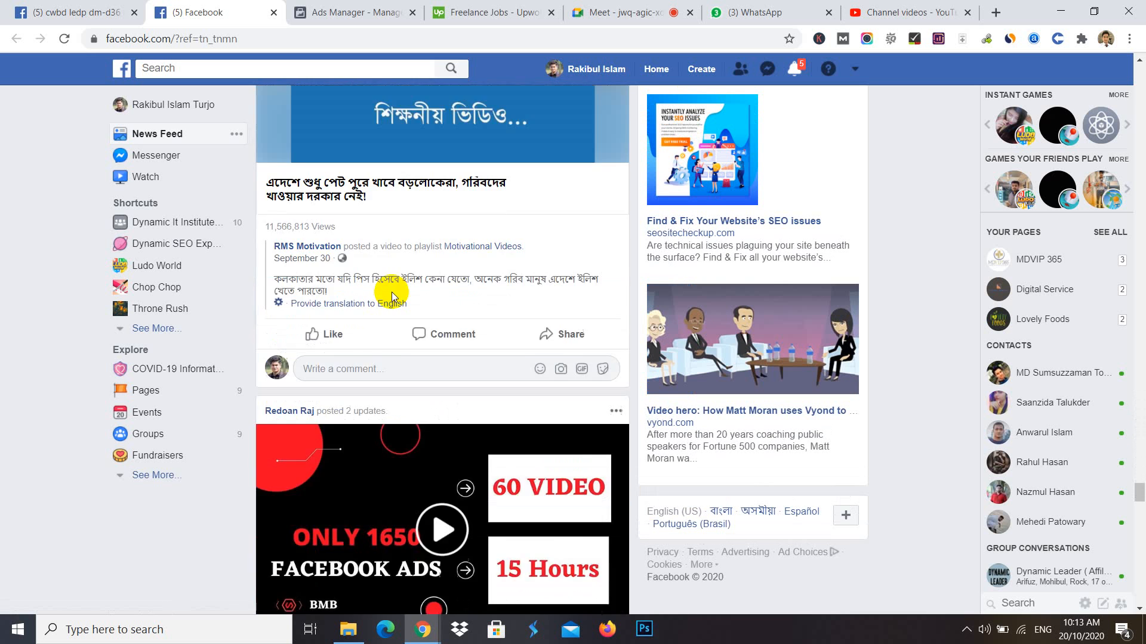
scroll(391, 297, down, 20)
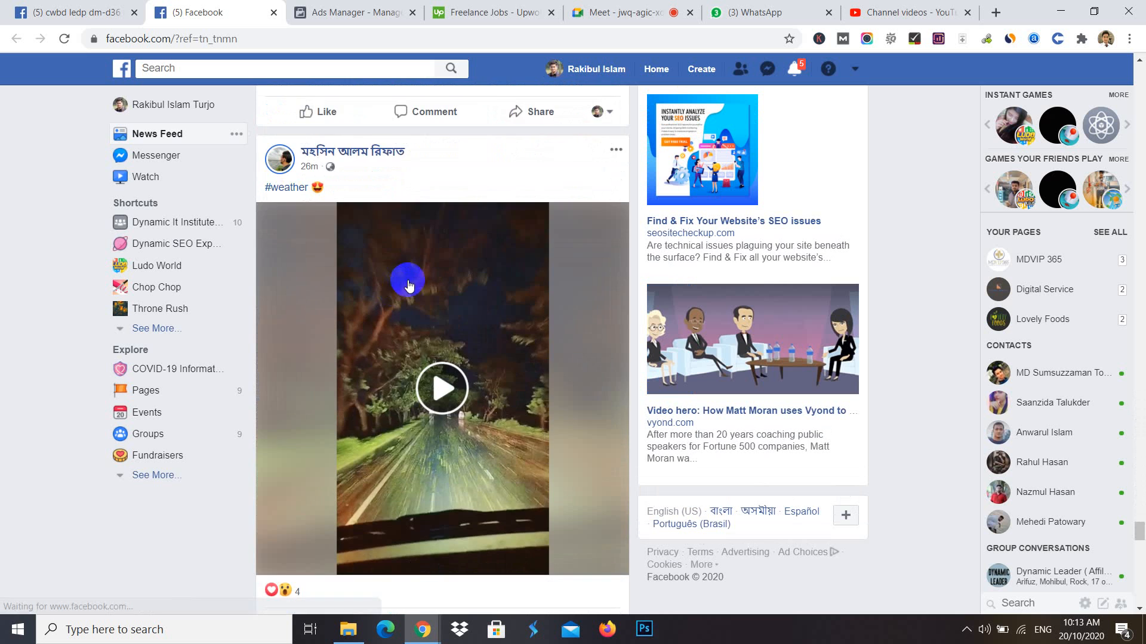
scroll(411, 286, down, 5)
scroll(411, 286, up, 5)
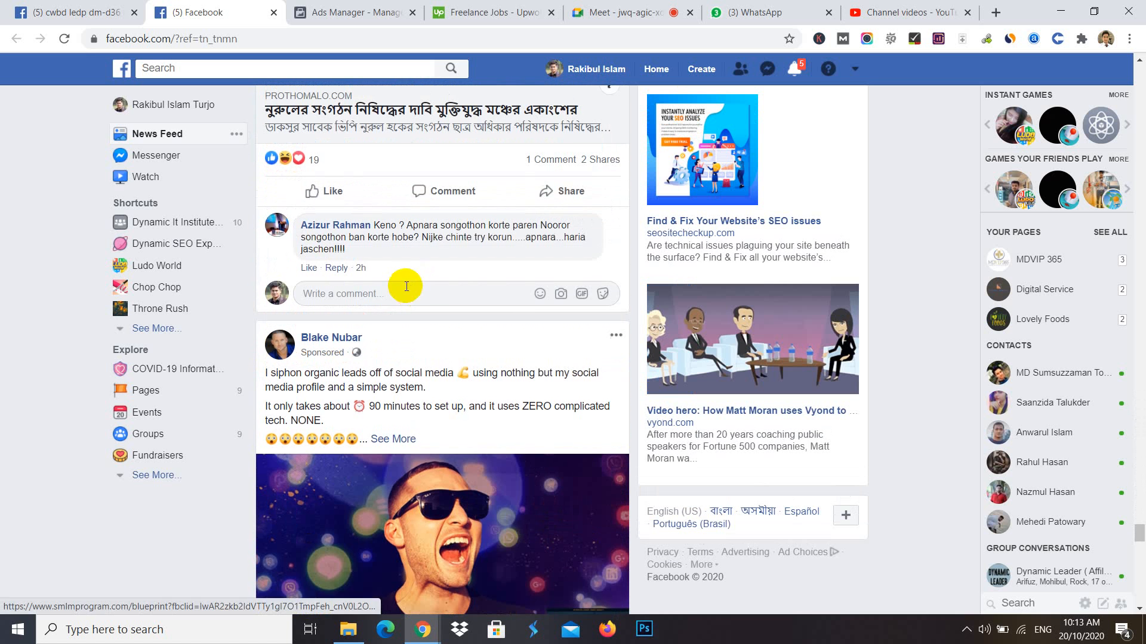
- Expand the sponsored post about siphoning organic leads off social media and copy its full text
triple_click(321, 392)
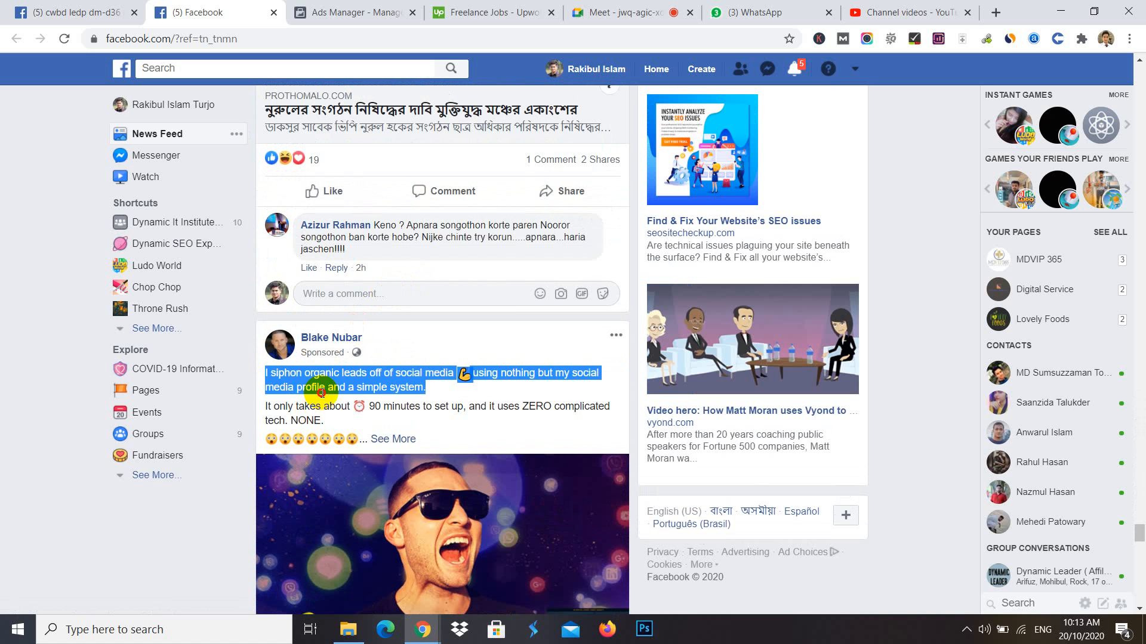
click(288, 377)
drag(270, 373, 434, 443)
click(394, 440)
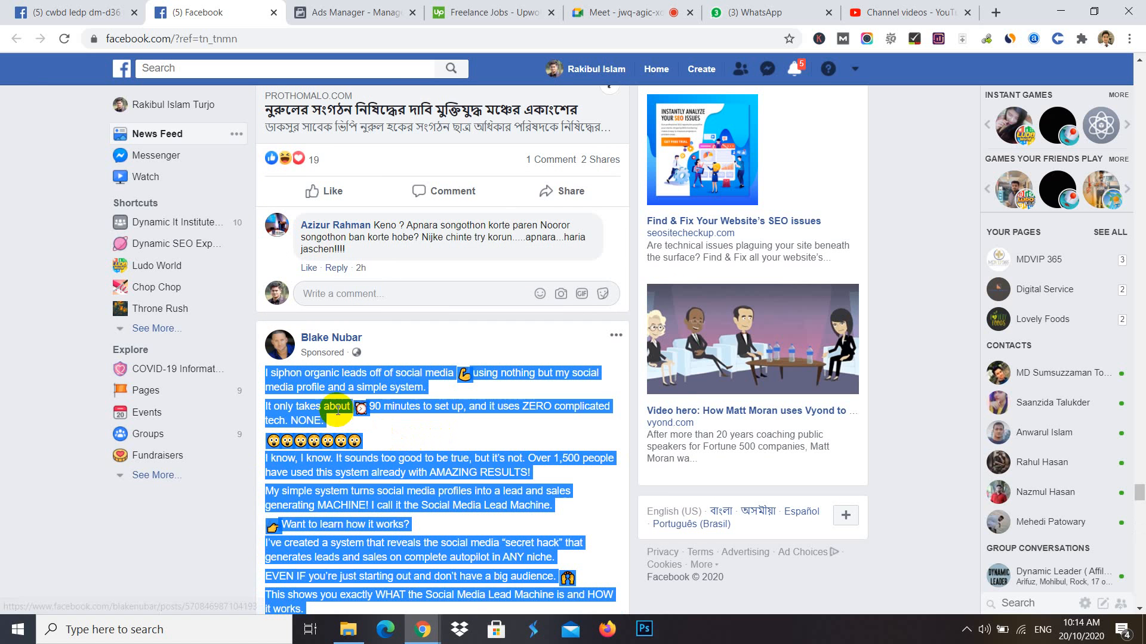
scroll(346, 430, down, 5)
scroll(356, 367, up, 4)
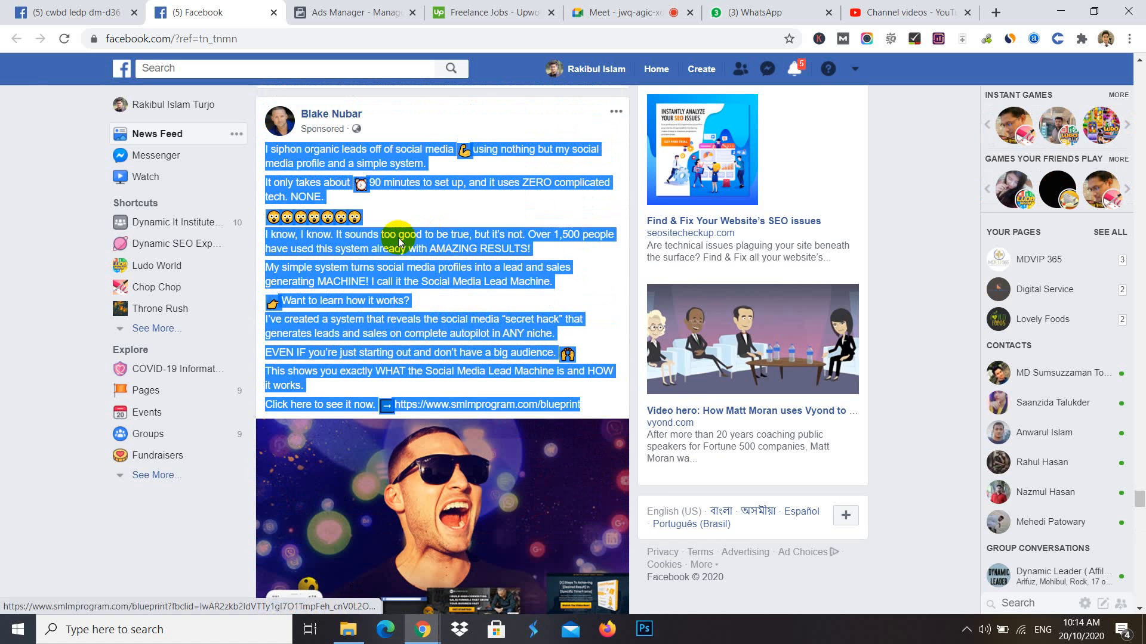
right_click(369, 251)
click(399, 261)
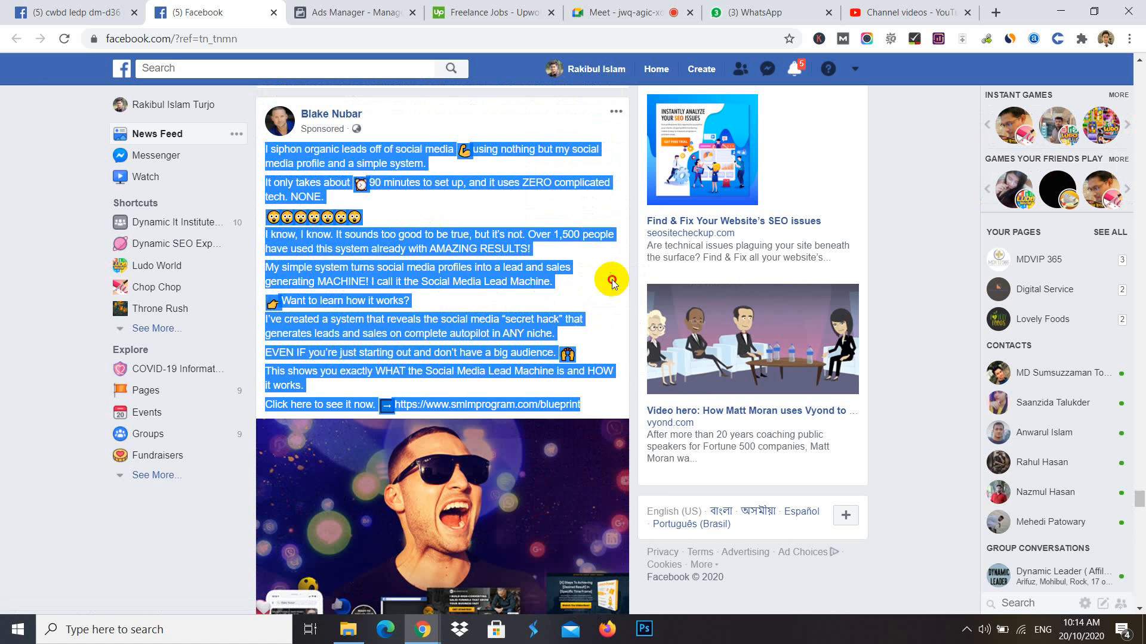
click(590, 293)
- Examine how the sponsored post arranges its primary text, link, image, headline and Learn More button
scroll(477, 418, down, 7)
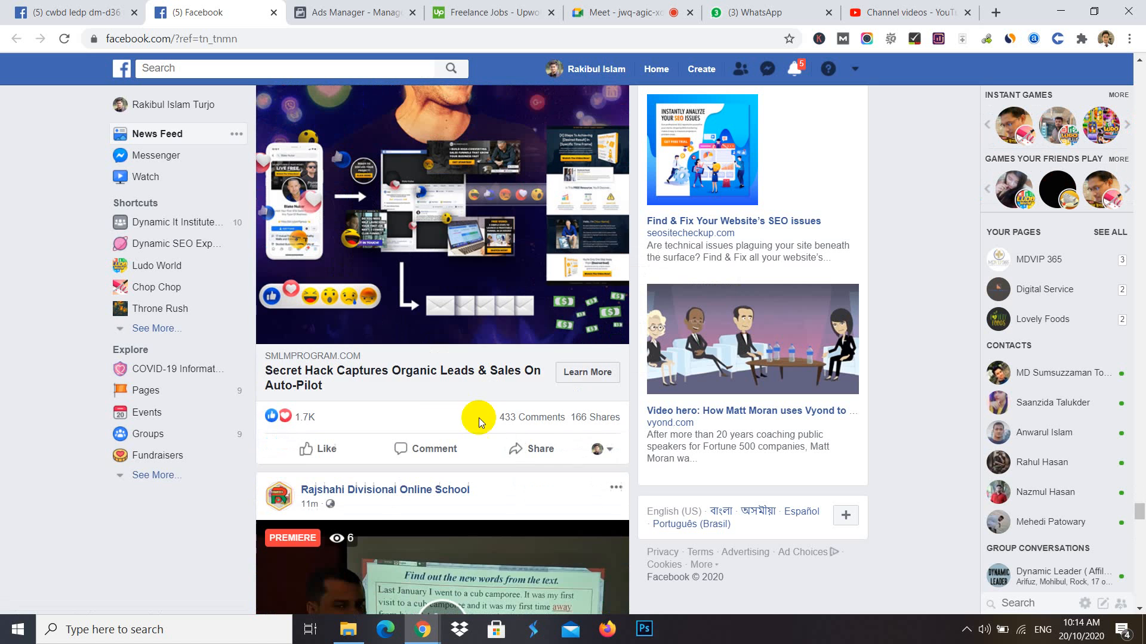
scroll(439, 291, up, 6)
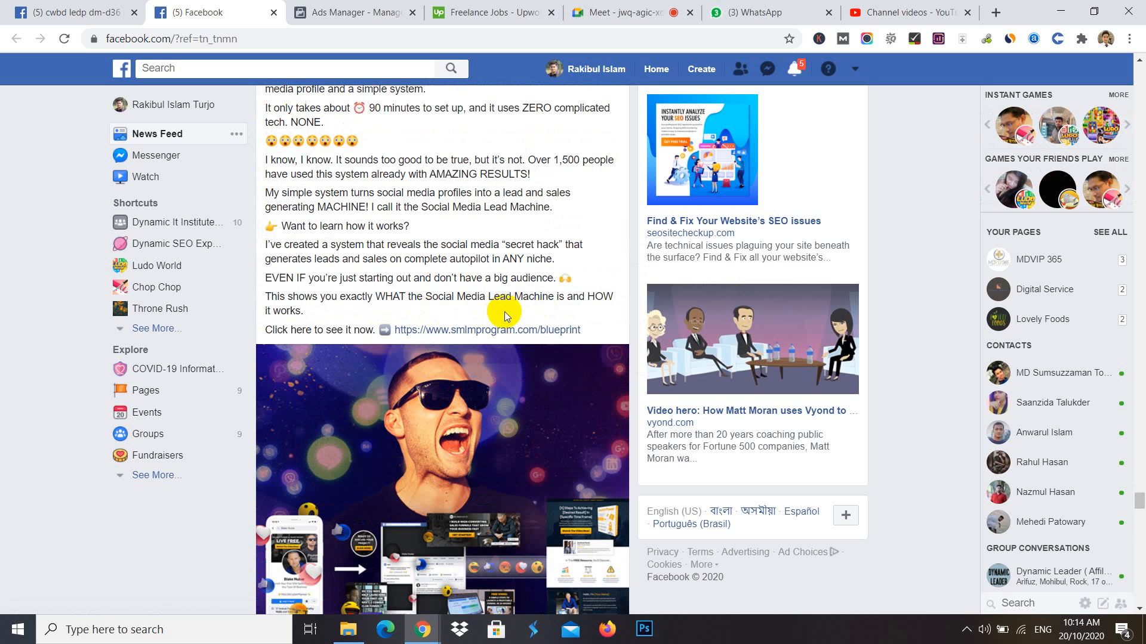
scroll(454, 301, up, 1)
scroll(458, 304, up, 2)
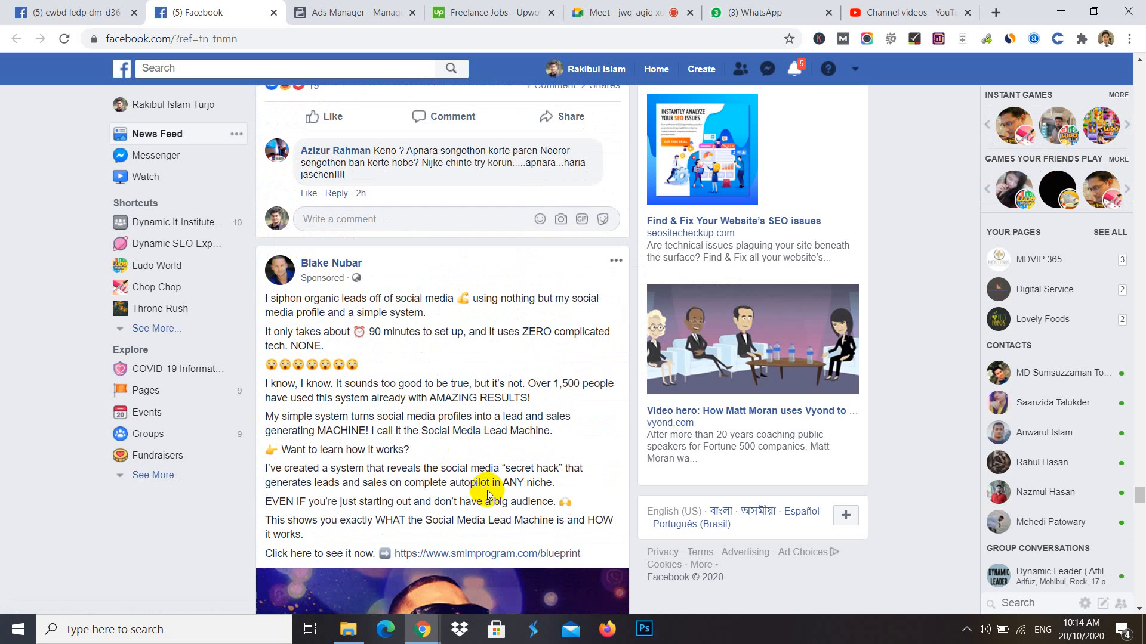
scroll(499, 555, down, 4)
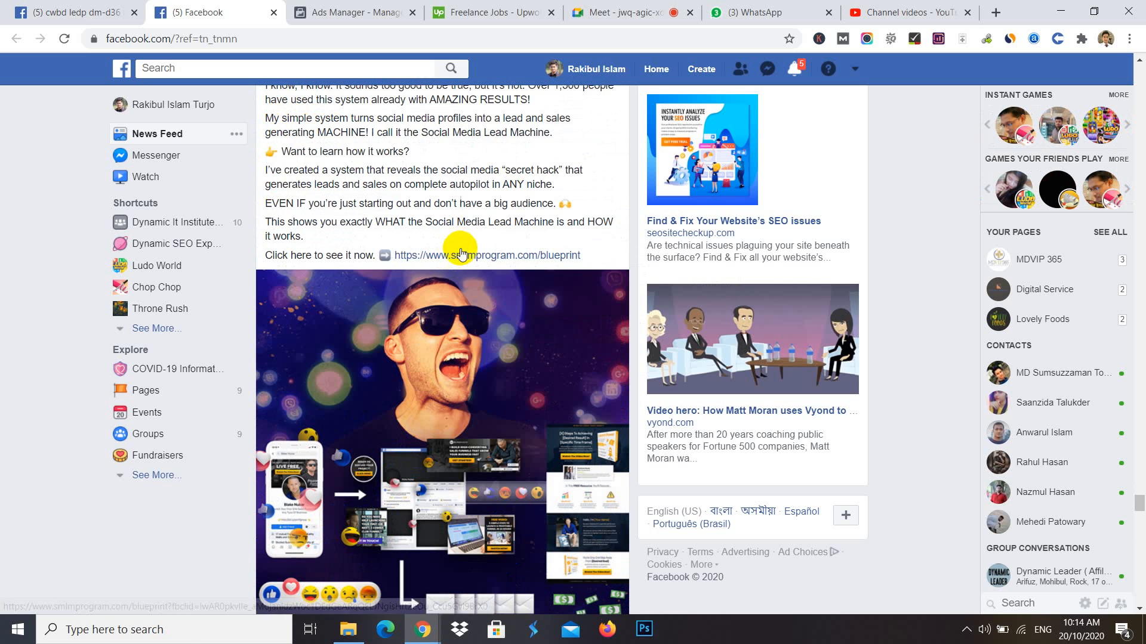
scroll(466, 185, down, 2)
scroll(466, 186, up, 4)
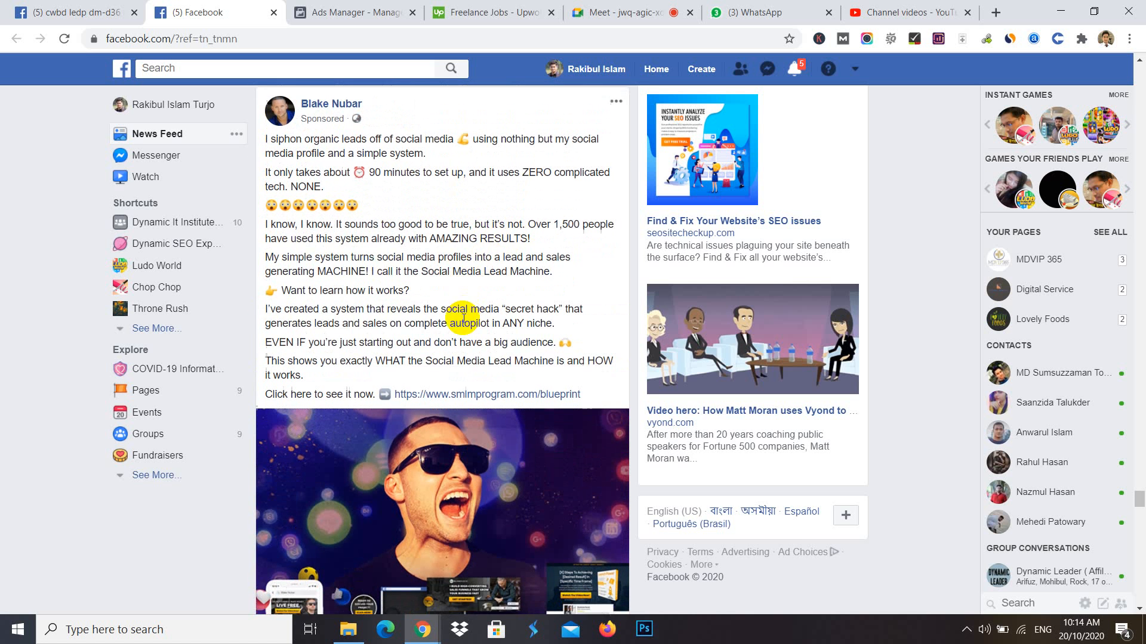
scroll(465, 316, down, 4)
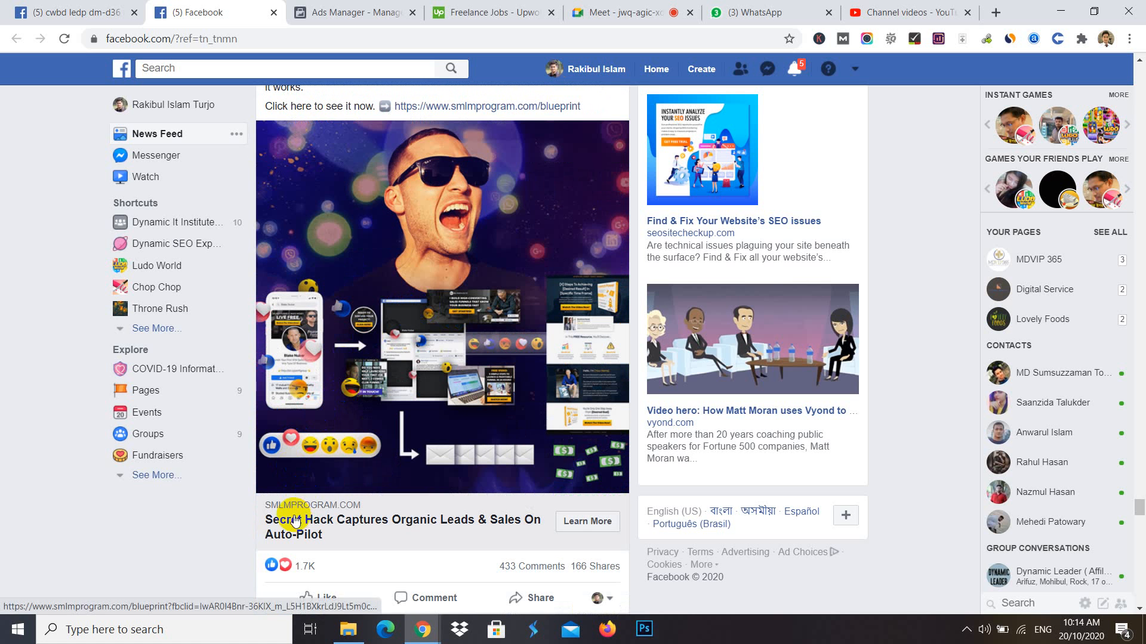
scroll(420, 292, up, 3)
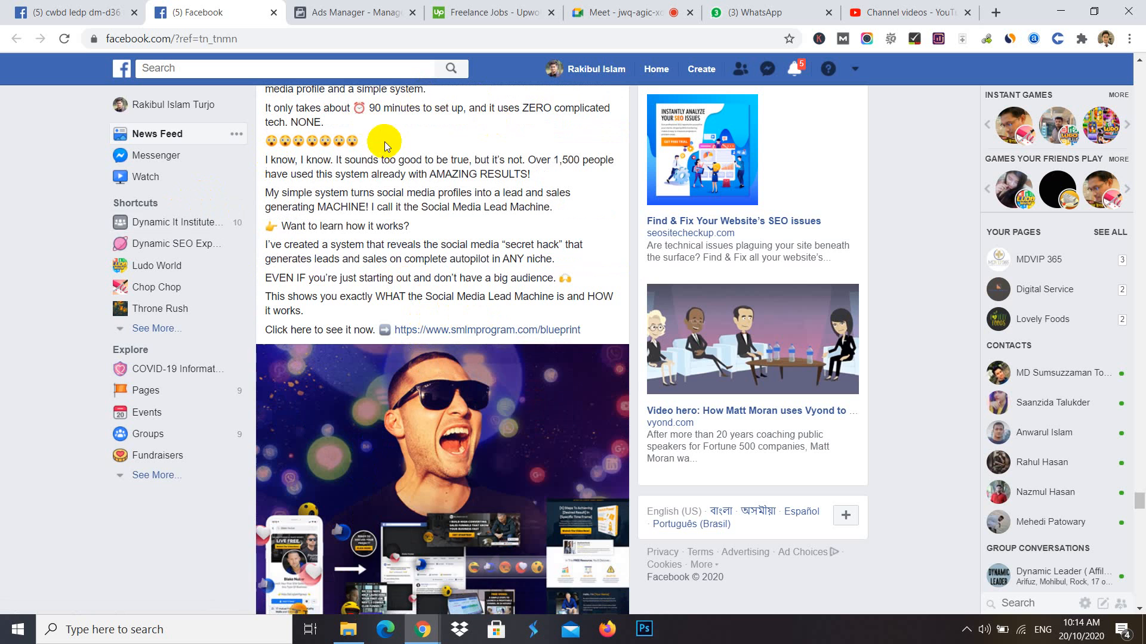
scroll(394, 153, up, 3)
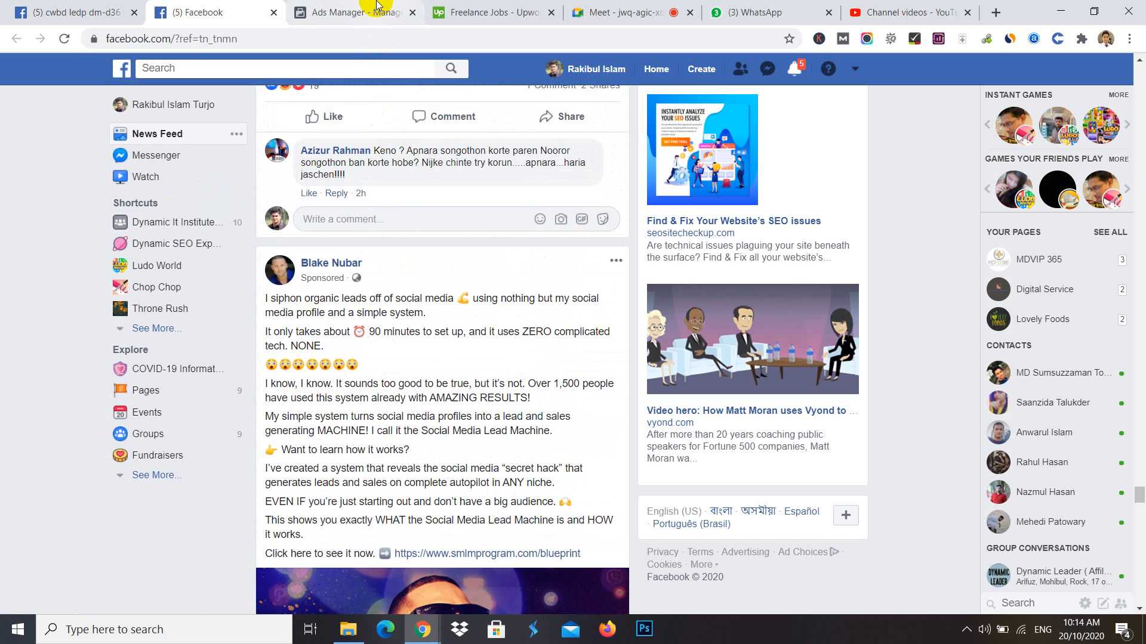
- Return to Ads Manager, paste the copied post text as the ad's primary text and check it in the Facebook Feeds preview
click(334, 12)
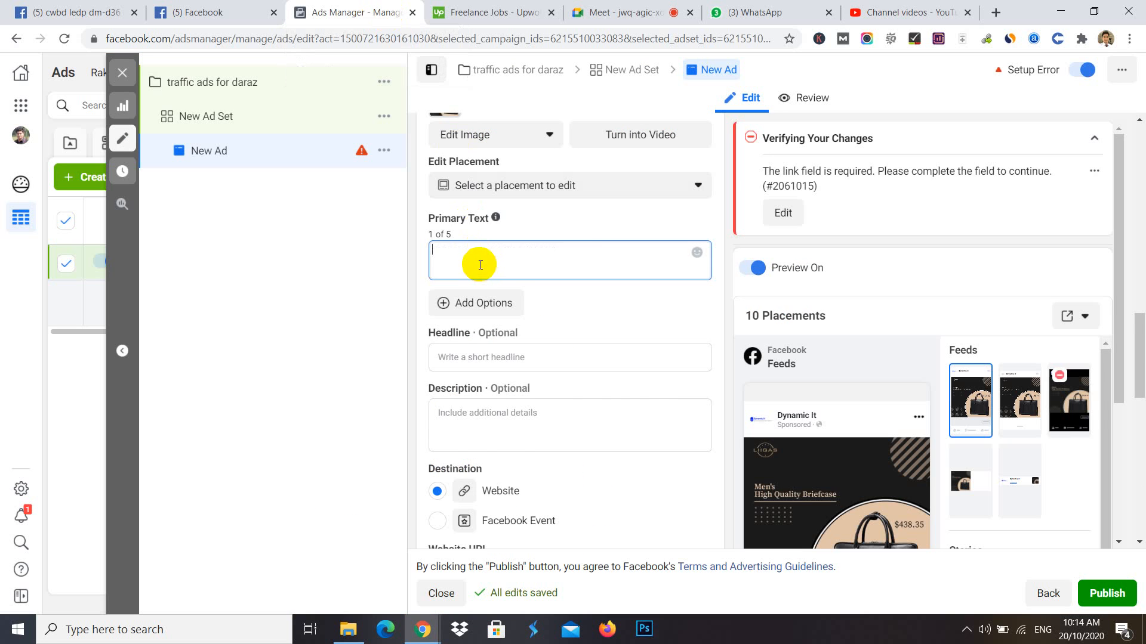
key(ctrl+v)
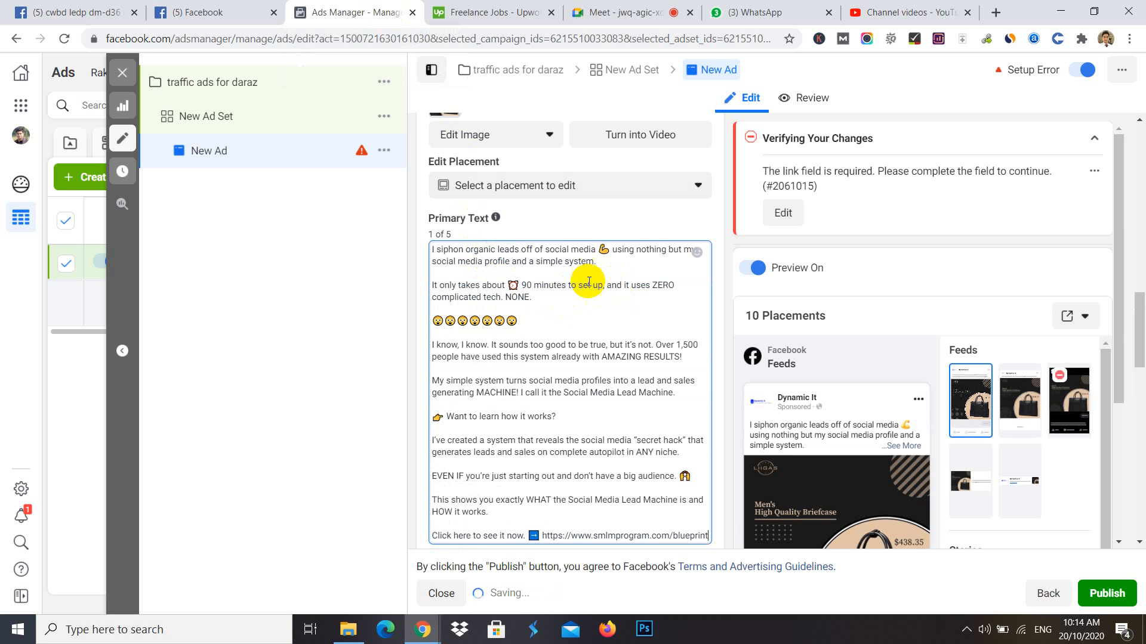
scroll(480, 206, up, 4)
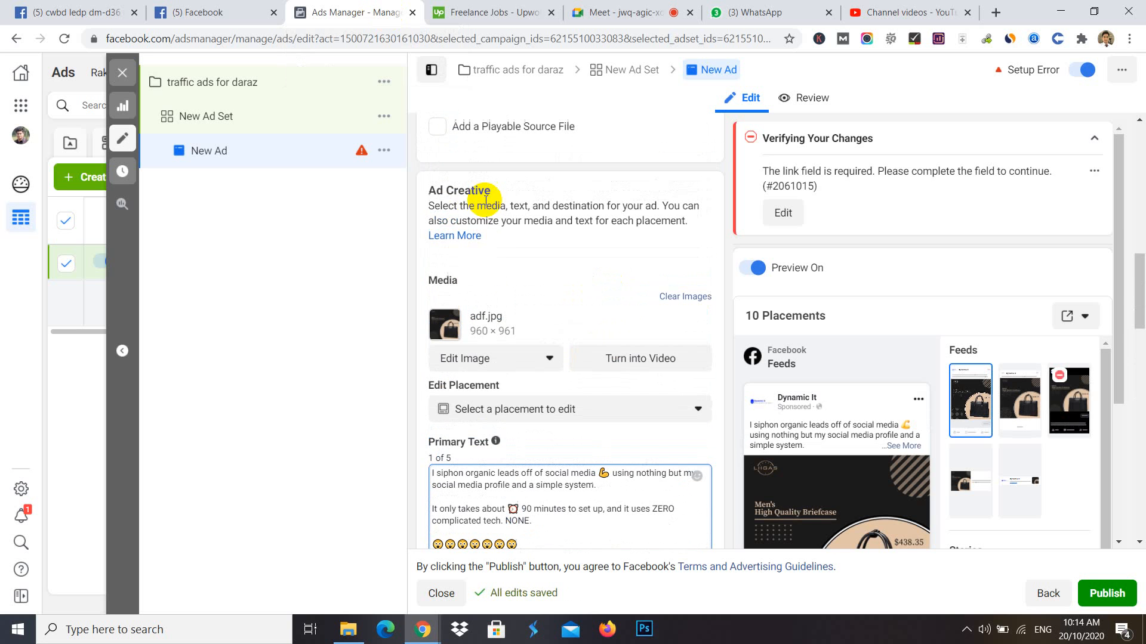
scroll(463, 302, down, 3)
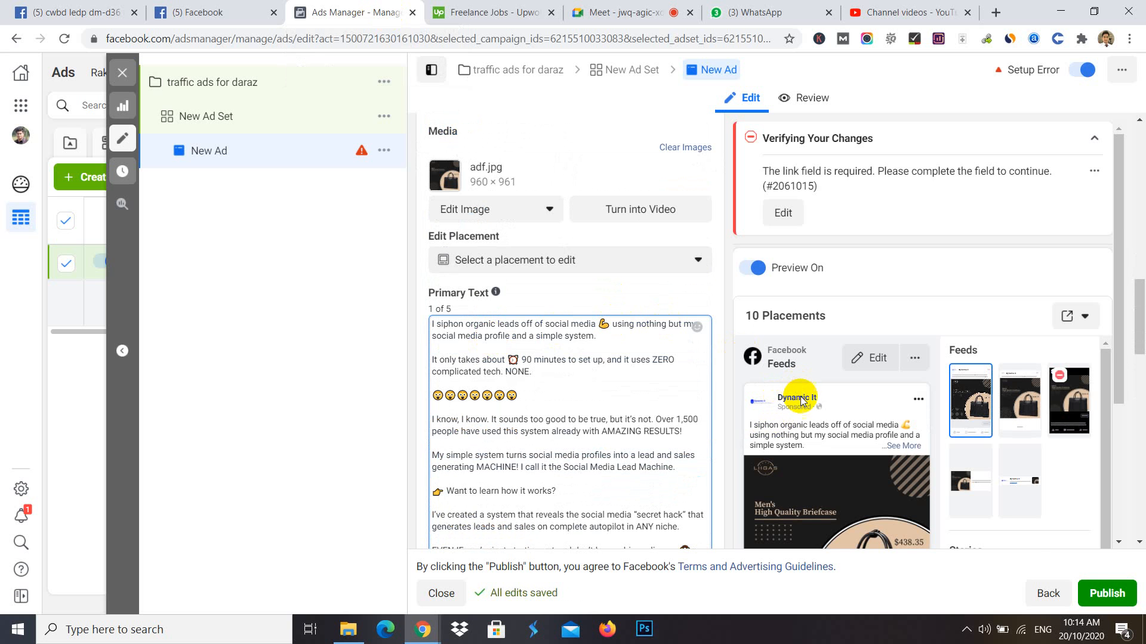
scroll(821, 452, down, 4)
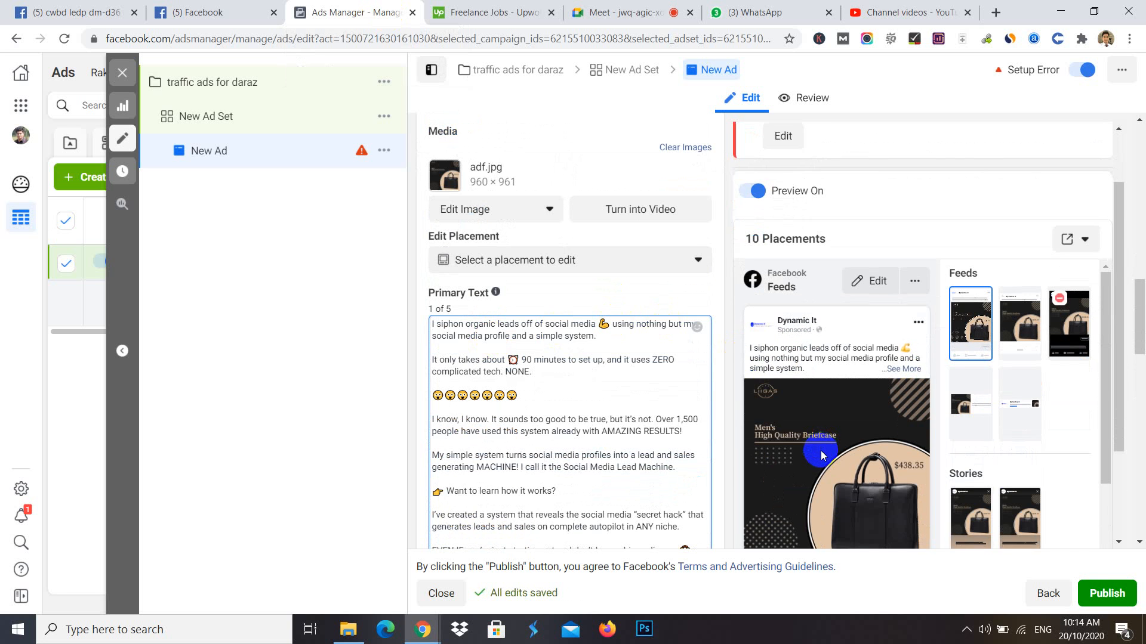
click(355, 296)
scroll(453, 255, up, 4)
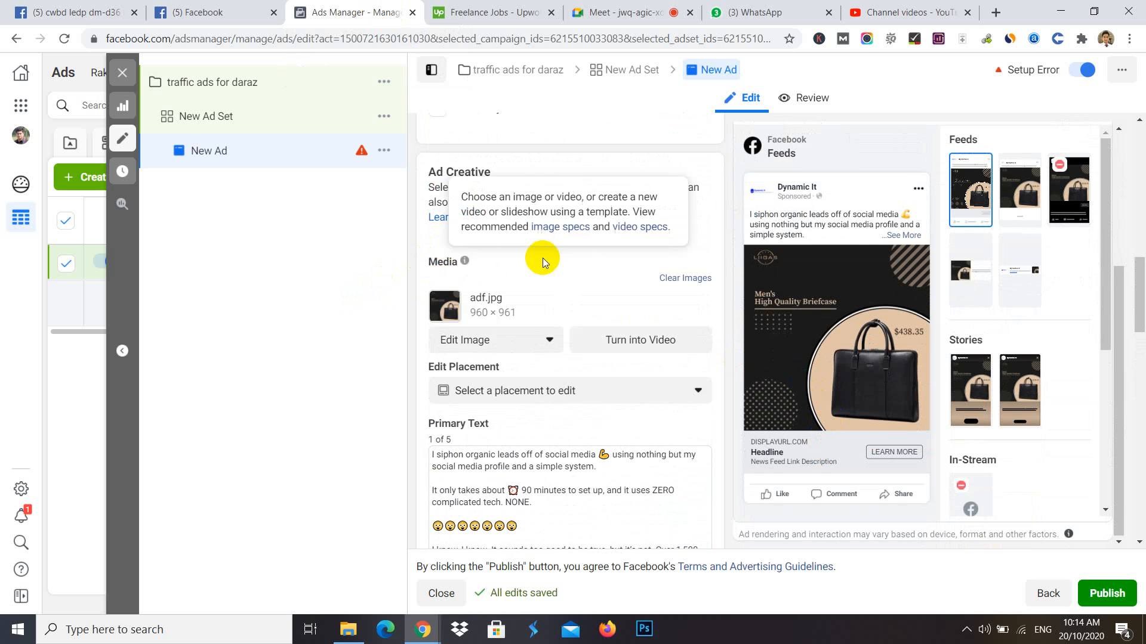
- Set the ad's headline to "Best Lather Hand Bag"
scroll(496, 370, down, 4)
scroll(475, 391, down, 5)
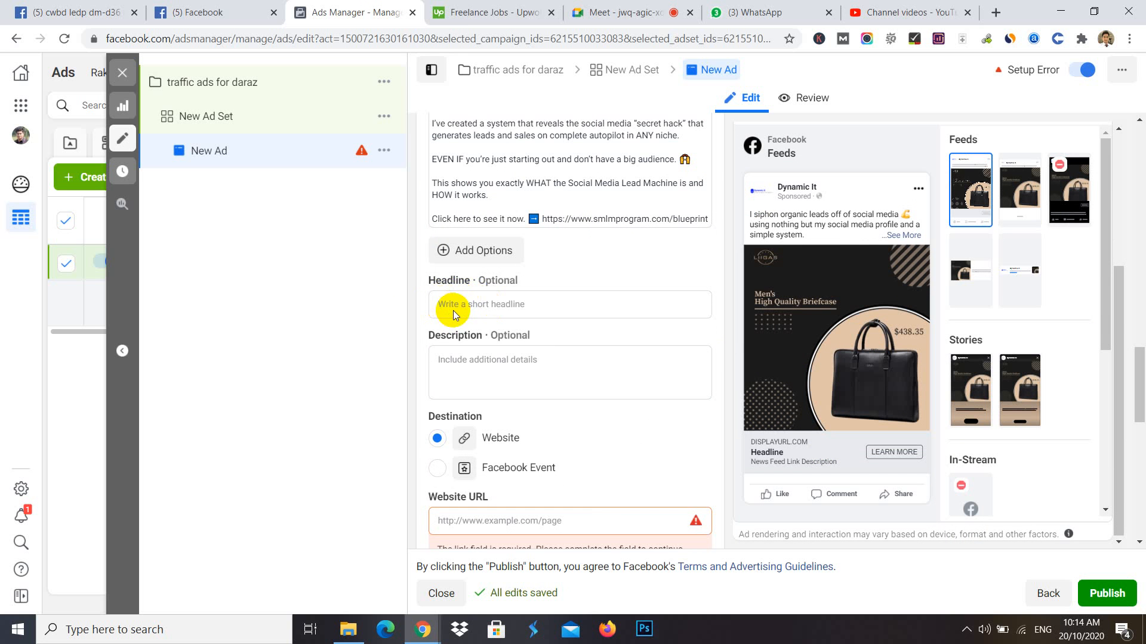
click(493, 303)
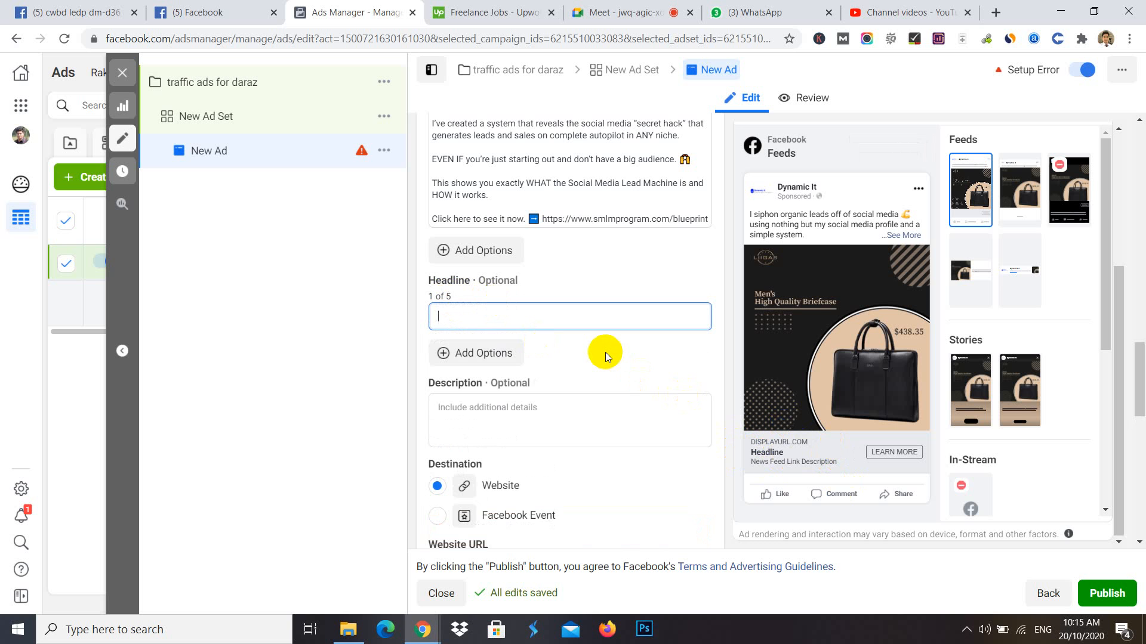
text(Man Lather Hand N)
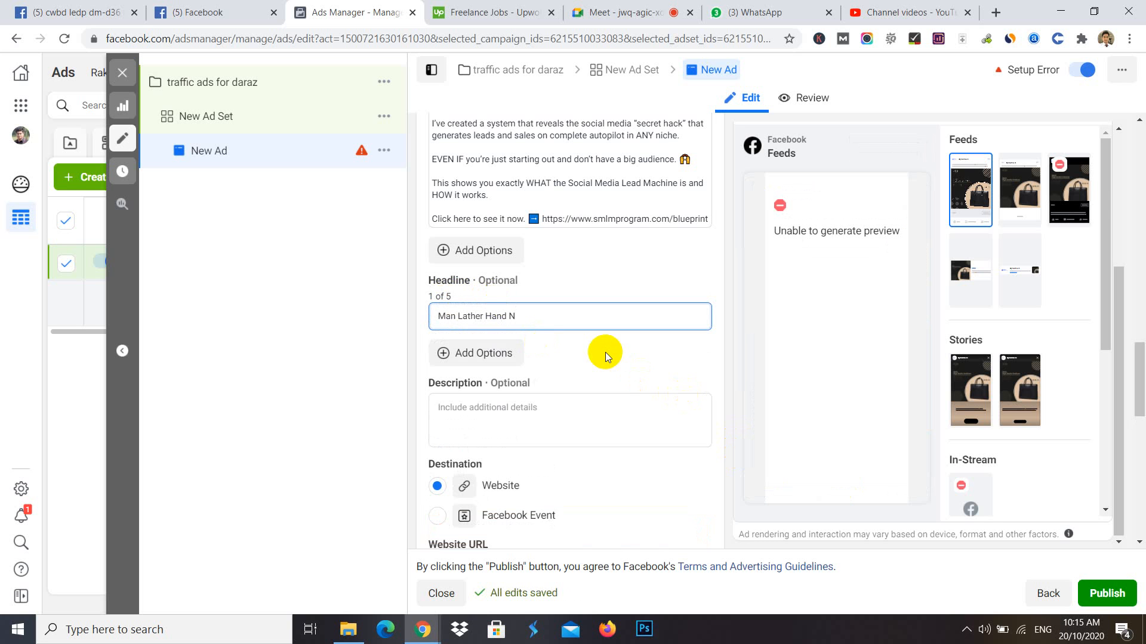
key(BackSpace)
text(Bag)
click(440, 313)
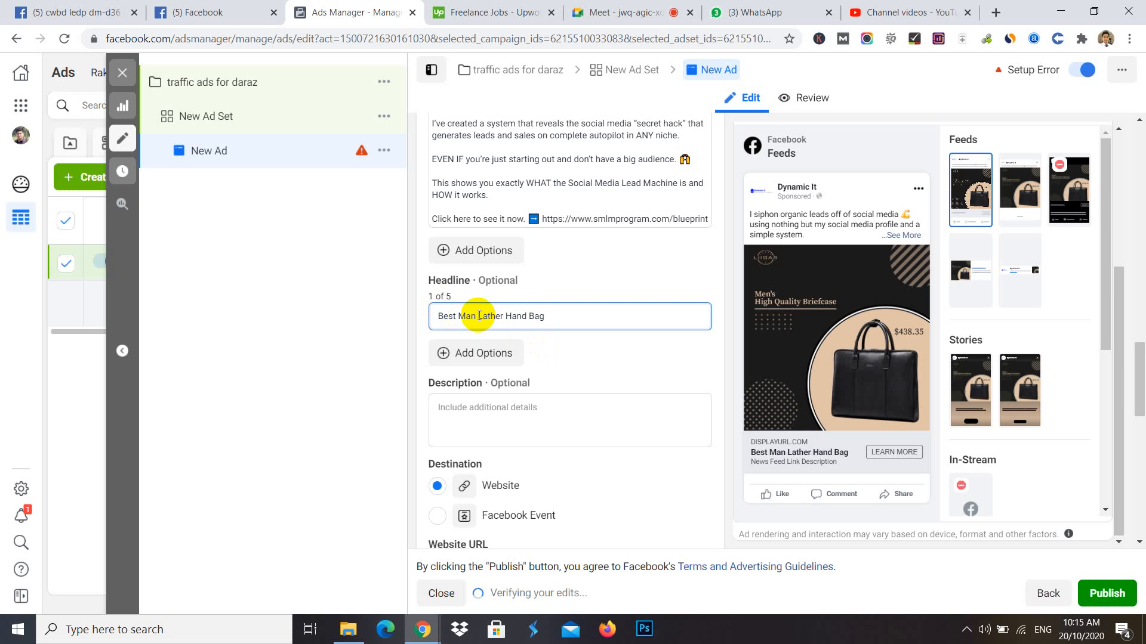
drag(478, 315, 454, 314)
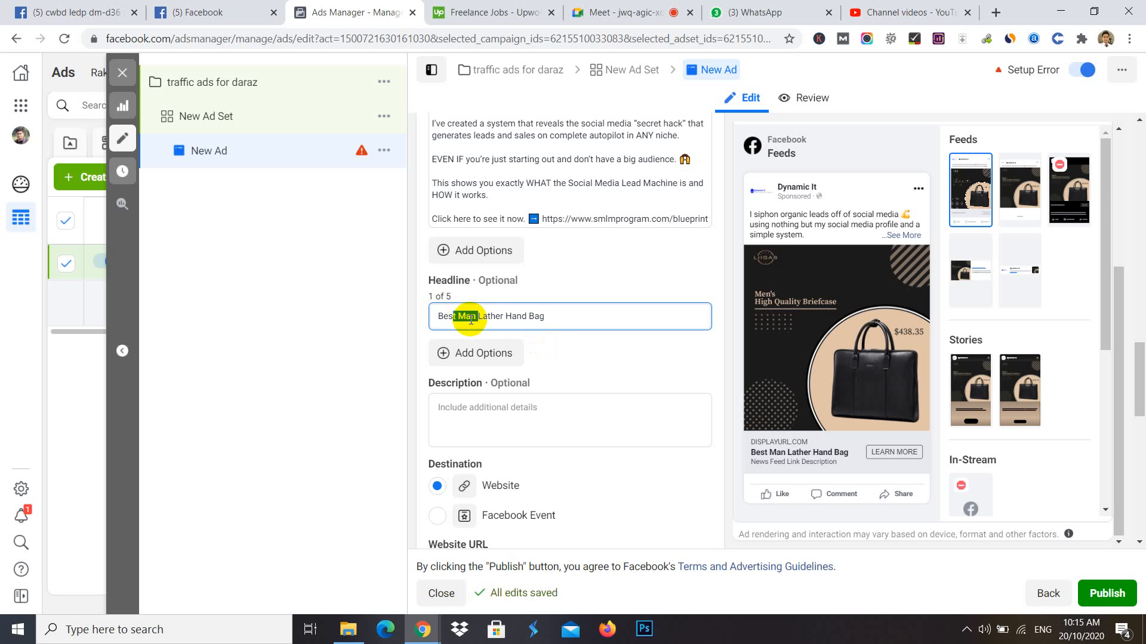
drag(474, 315, 457, 315)
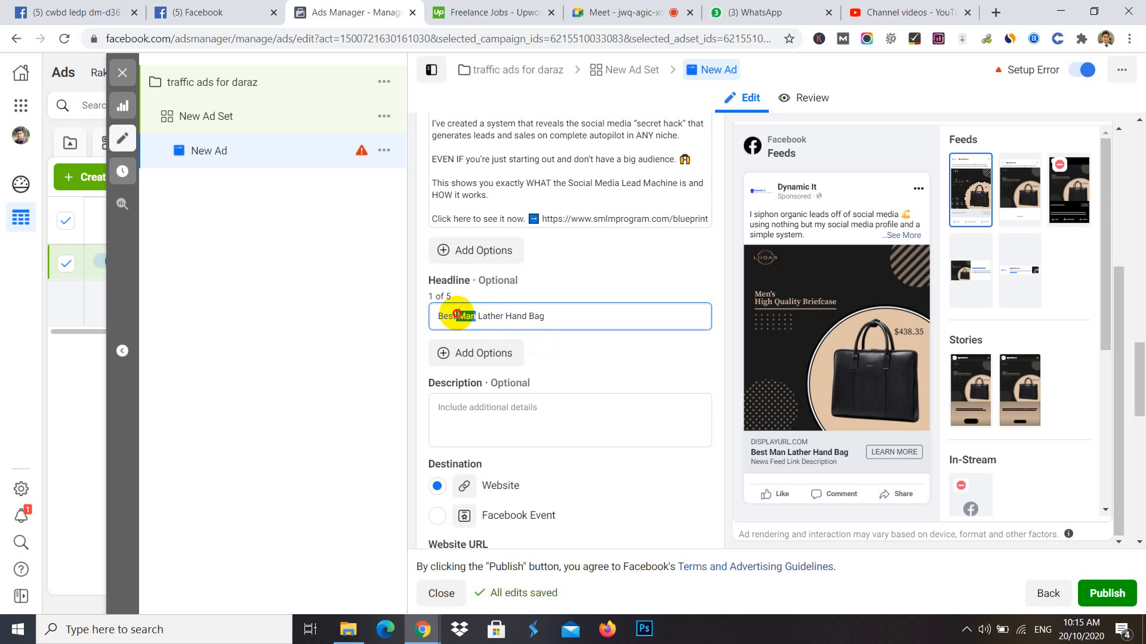
key(BackSpace)
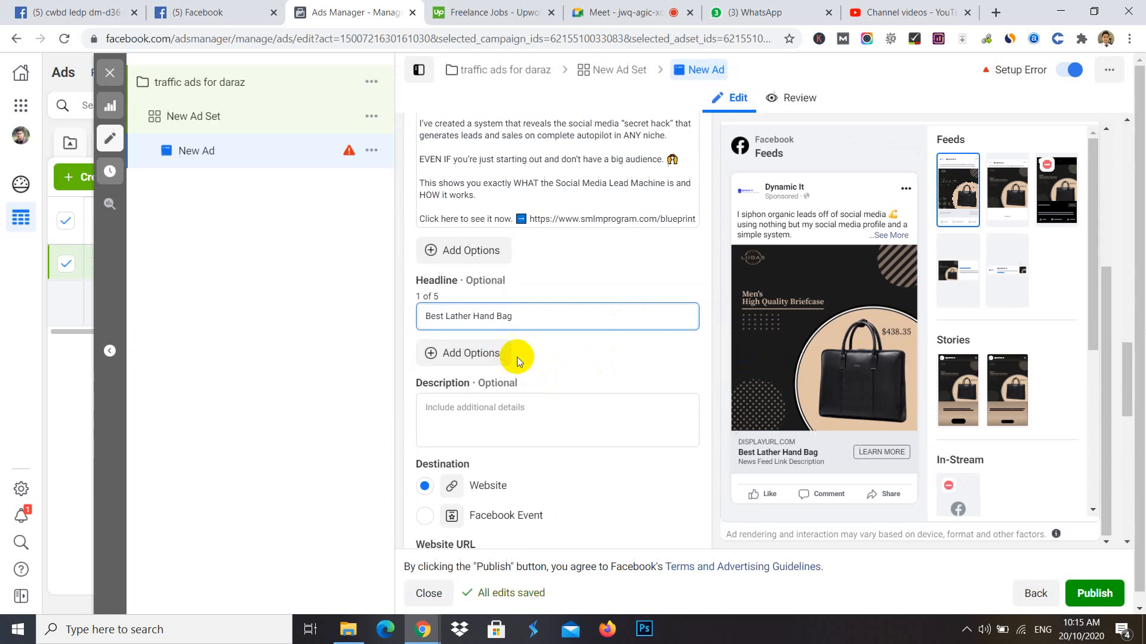
- Enter "Get 10% Discount" as the ad's description
scroll(517, 356, up, 4)
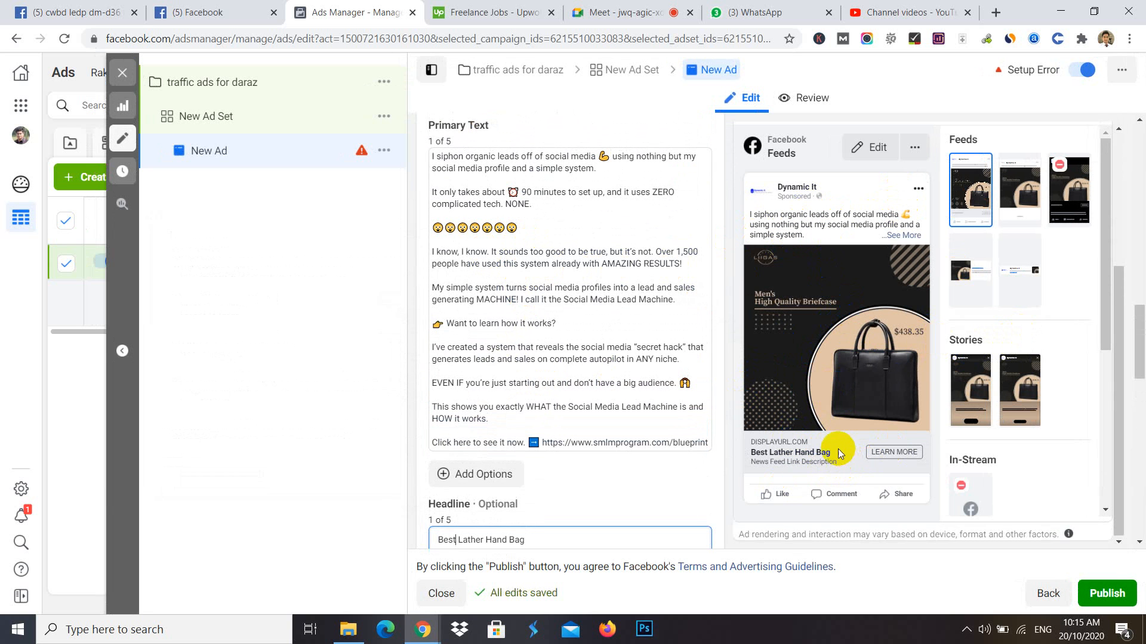
scroll(524, 351, up, 2)
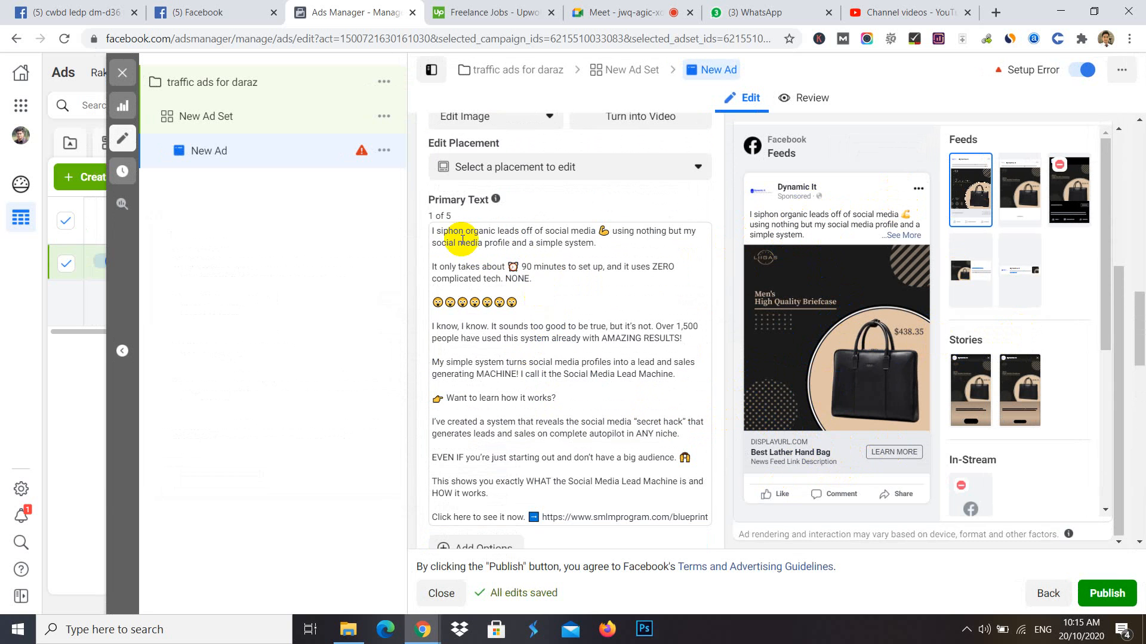
scroll(566, 267, up, 2)
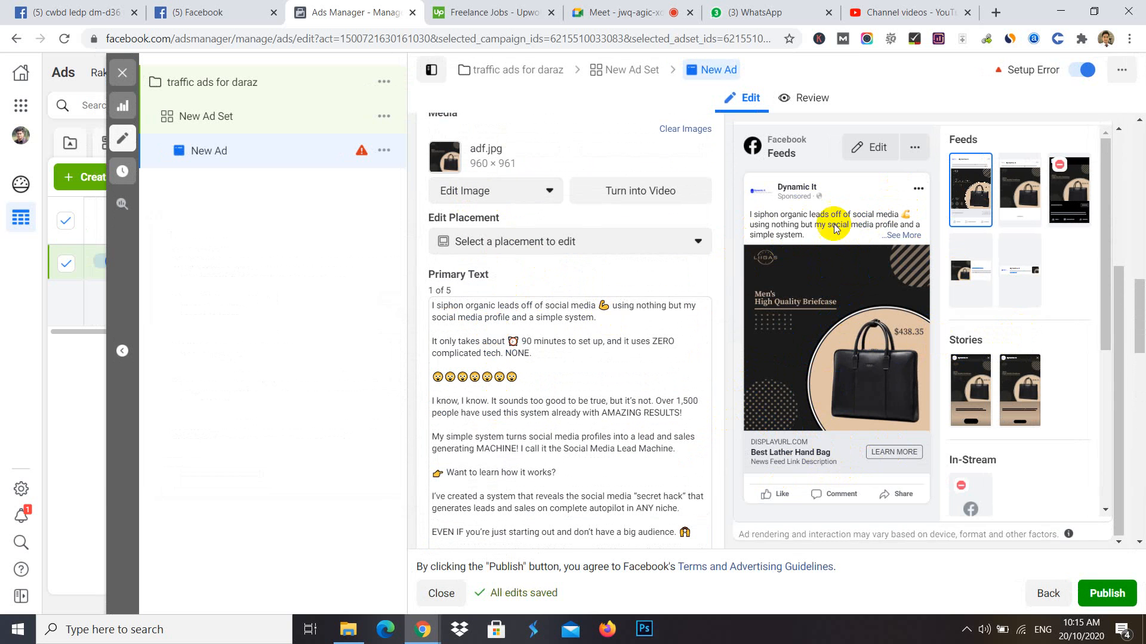
scroll(638, 457, down, 3)
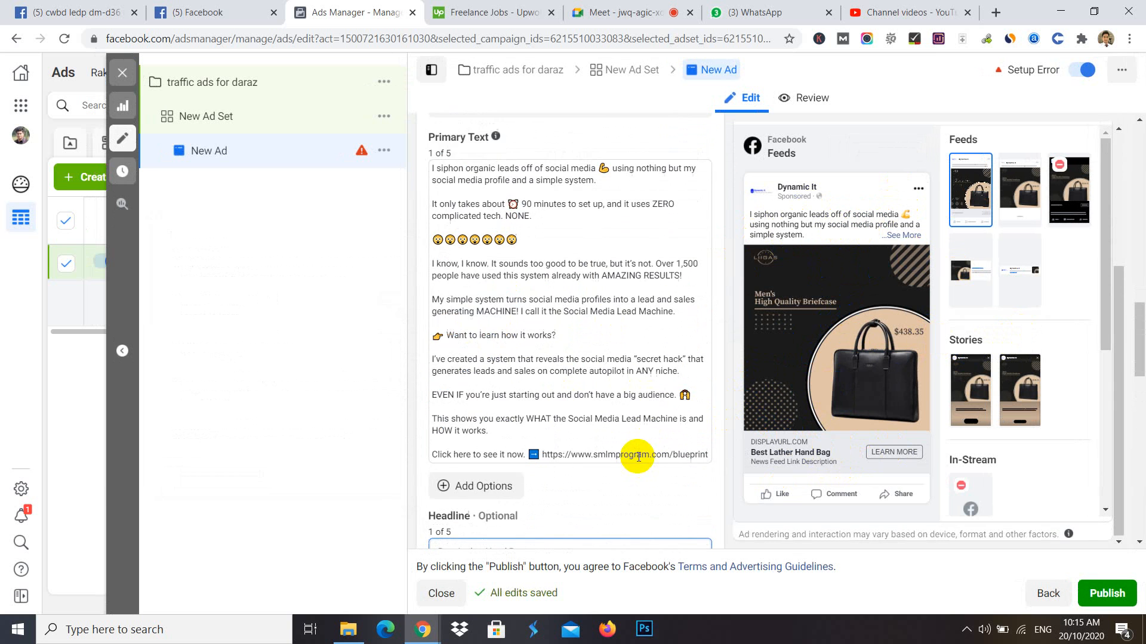
scroll(636, 456, down, 3)
mouse_move(527, 354)
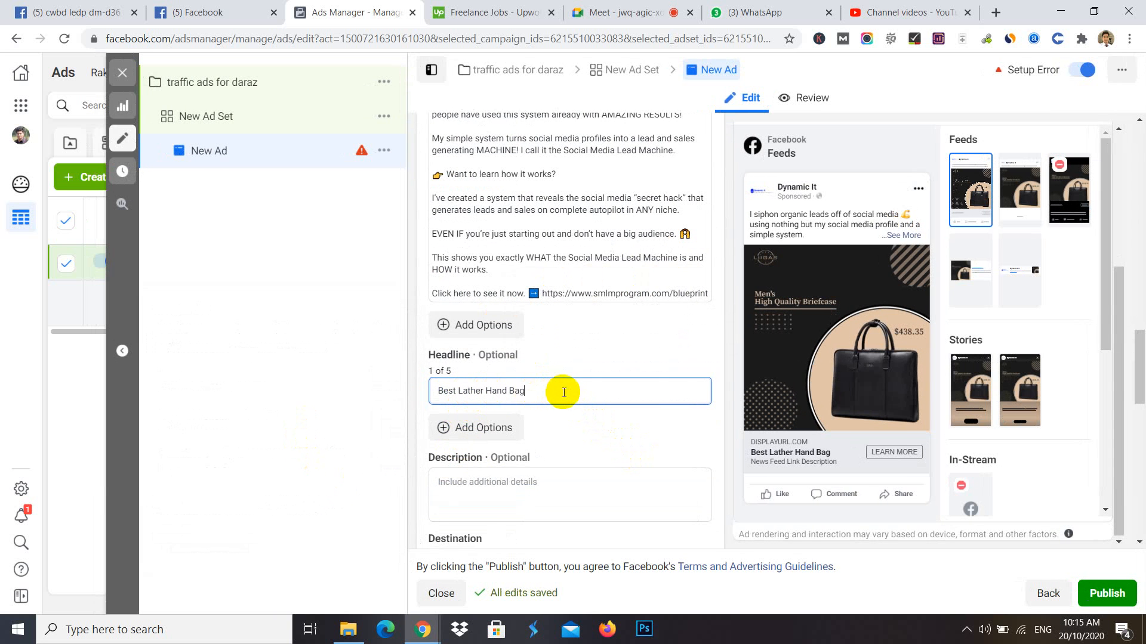
scroll(617, 474, down, 3)
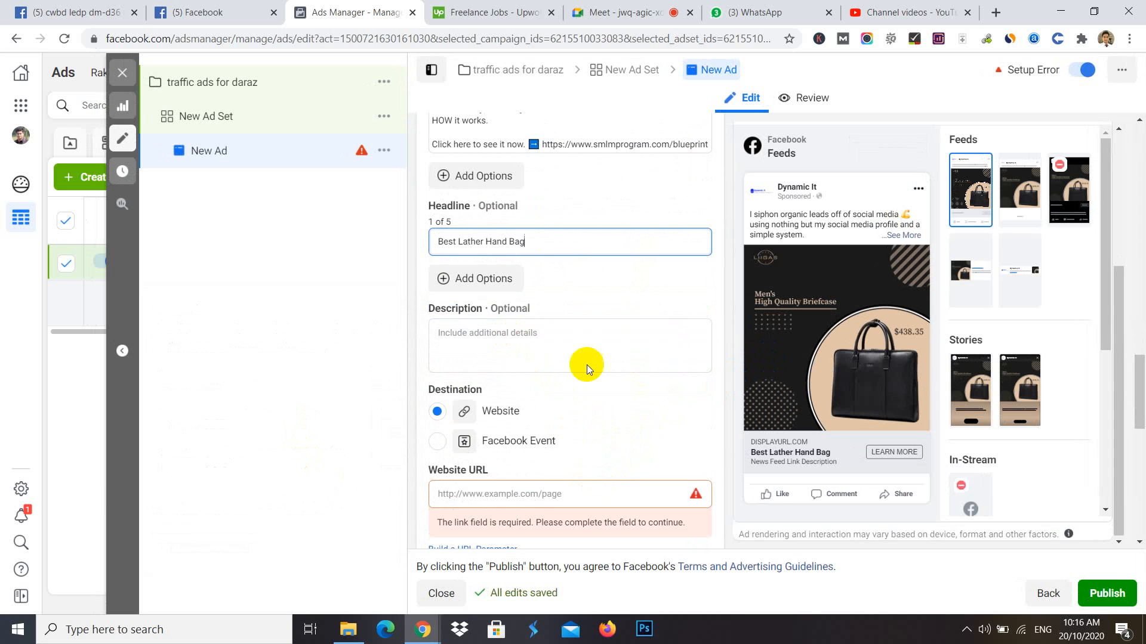
click(498, 344)
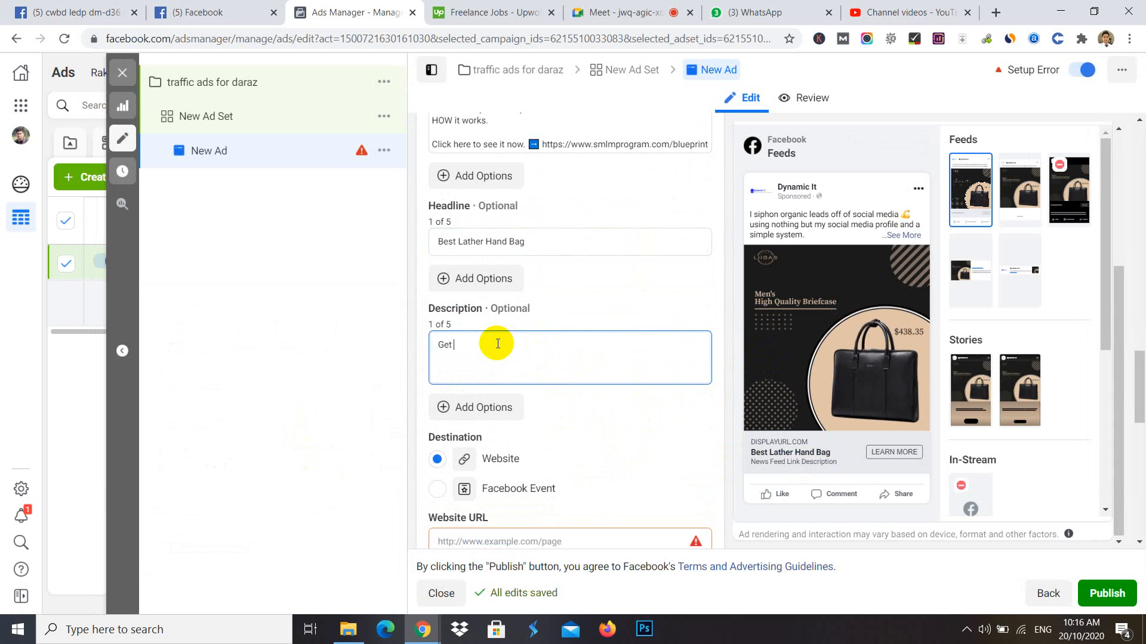
text(Get 1)
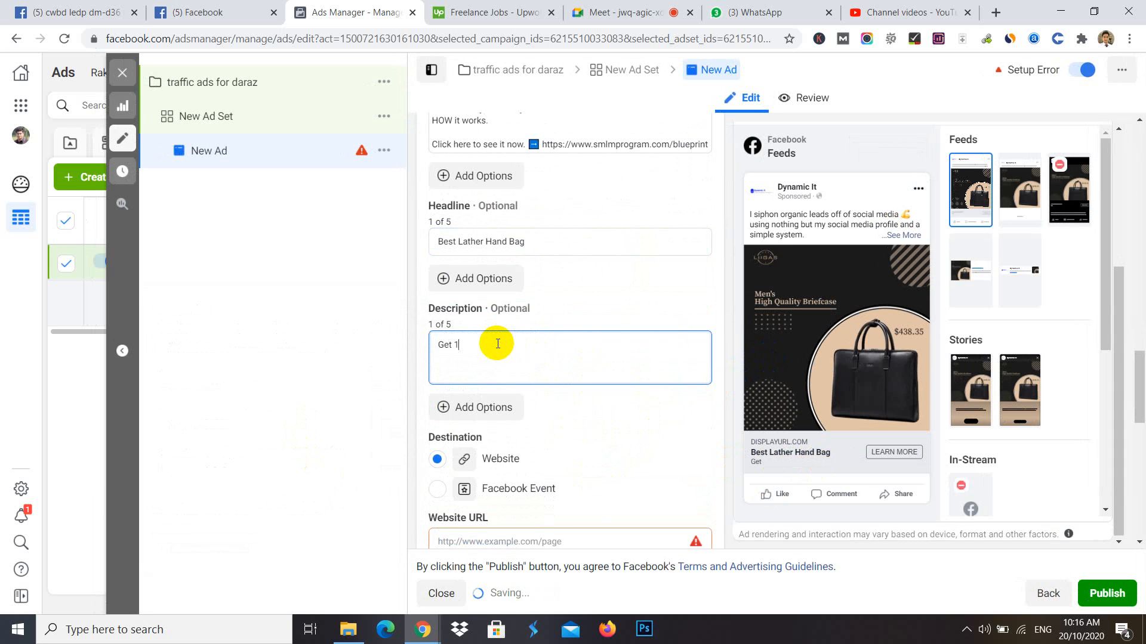
text(0% Discou)
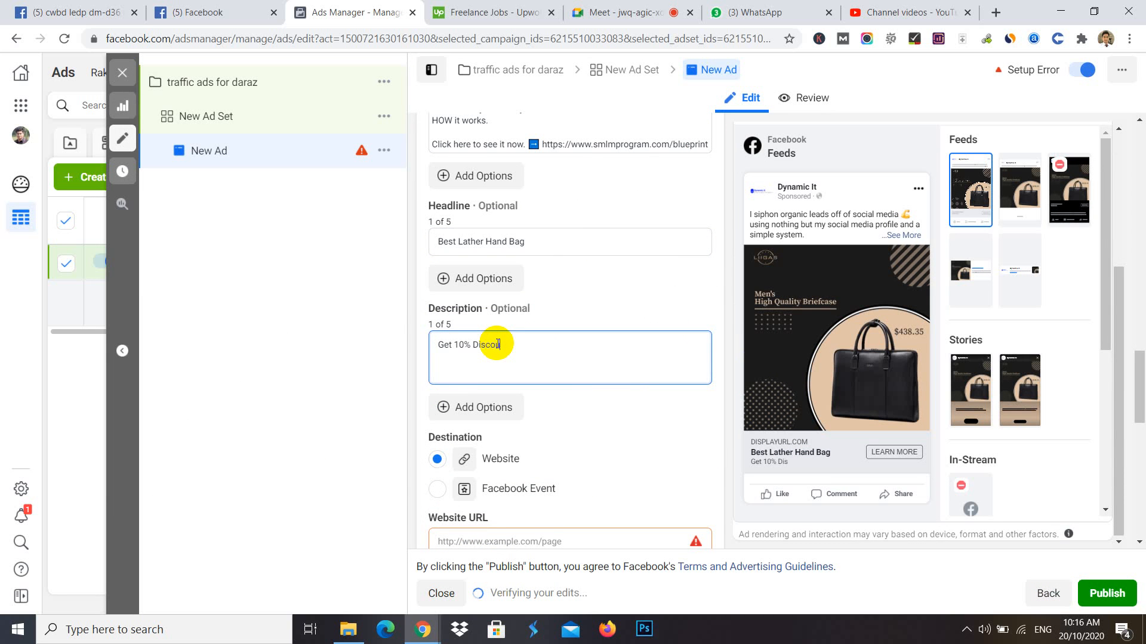
text(nt)
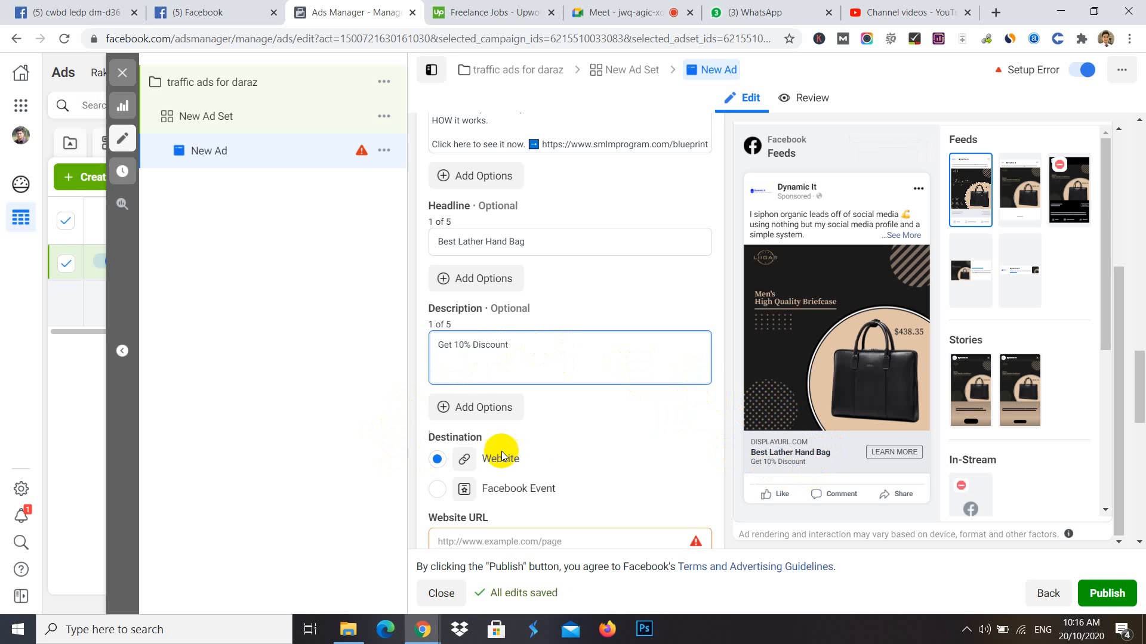
- Switch to the Facebook feed and open the smlmprogram.com/blueprint link in the sponsored post about siphoning organic leads
scroll(599, 464, down, 3)
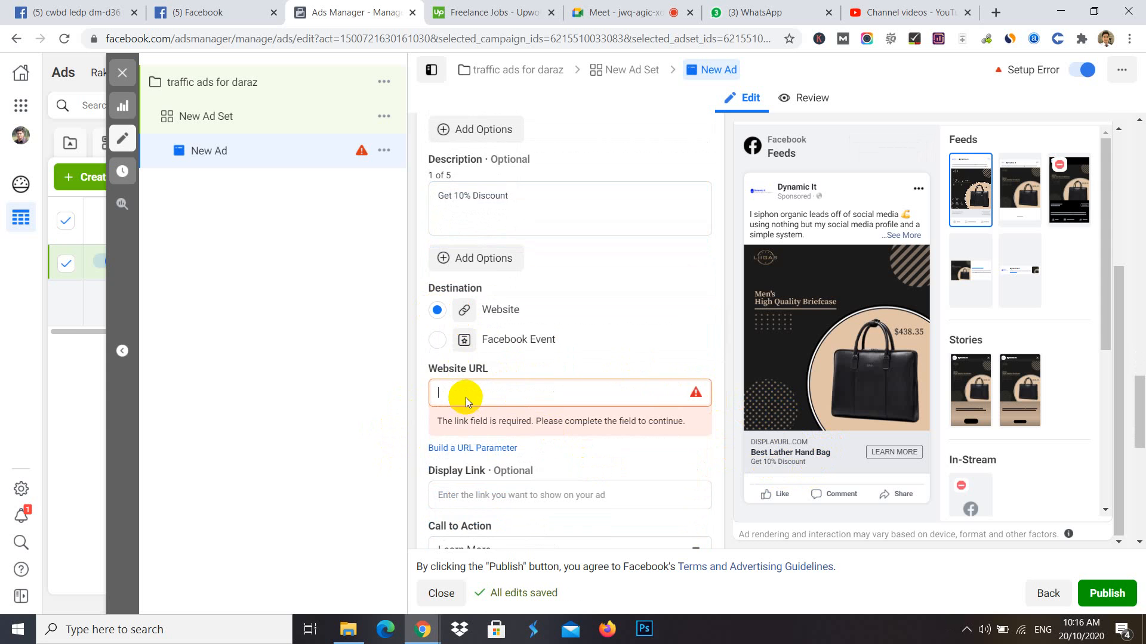
click(203, 12)
click(337, 11)
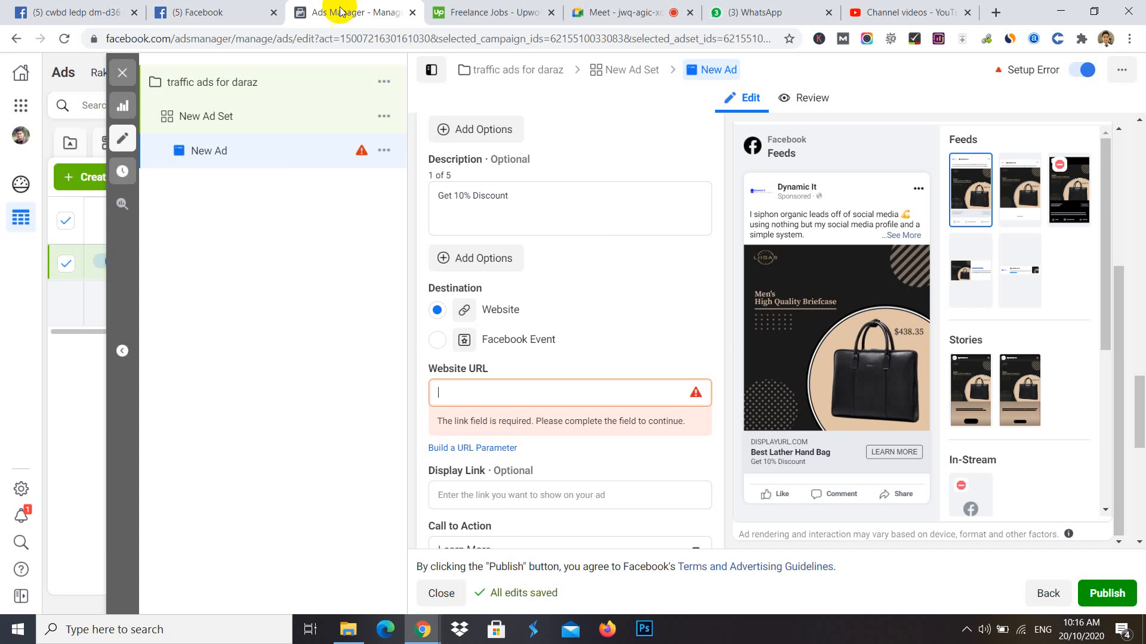
click(247, 12)
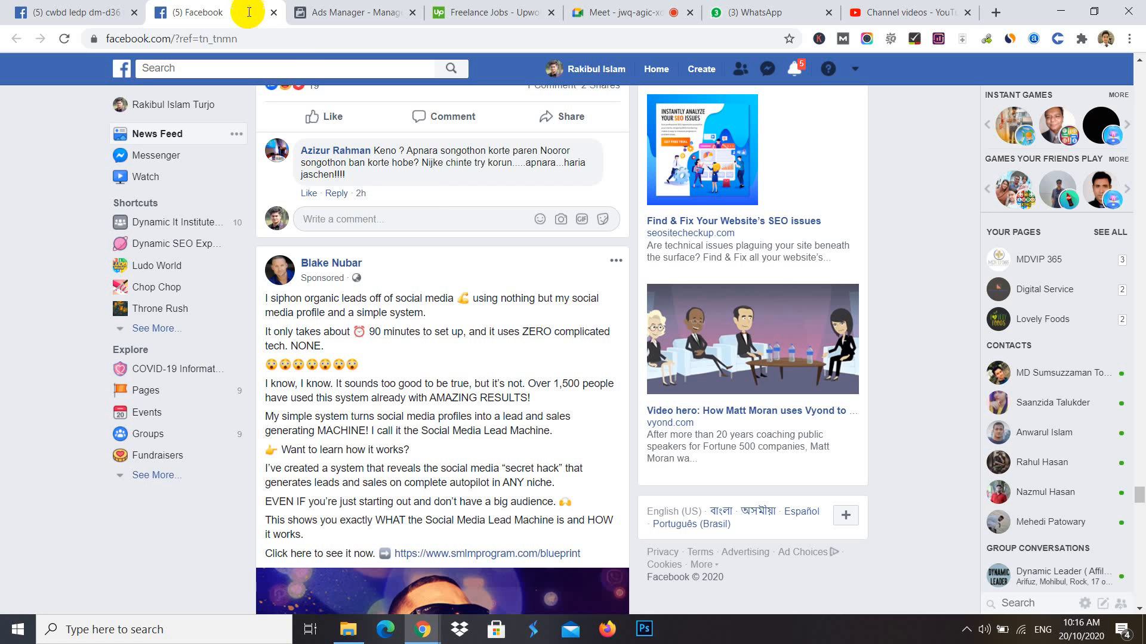
click(473, 559)
click(289, 13)
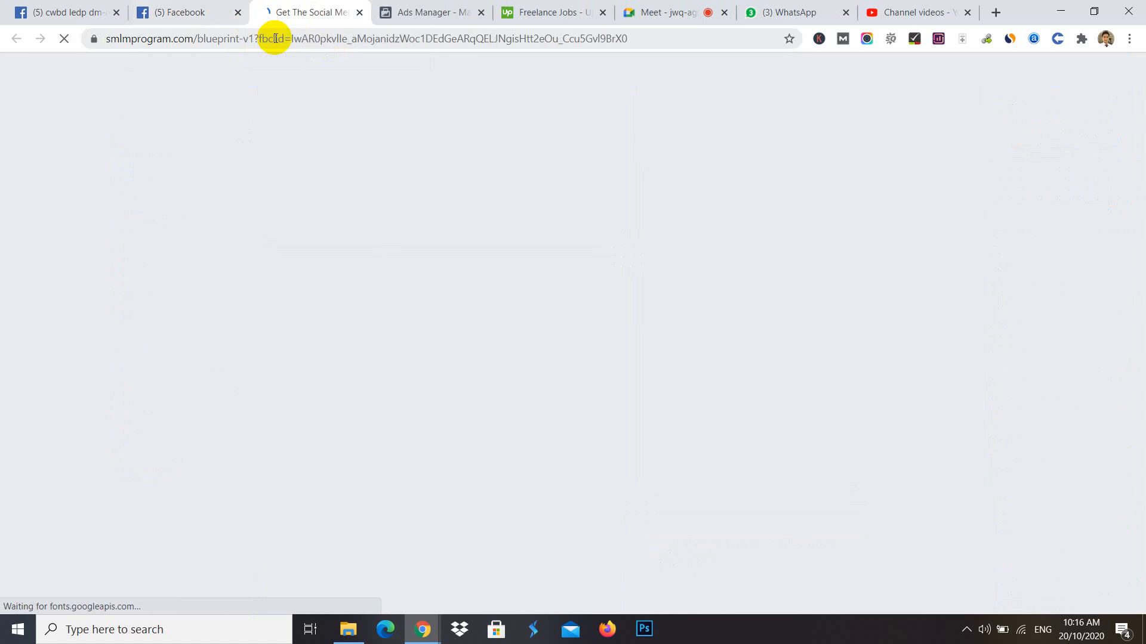
- Strip the tracking parameter from the landing page address, load smlmprogram.com/blueprint-v1 and copy the clean address
drag(258, 39, 725, 105)
key(BackSpace)
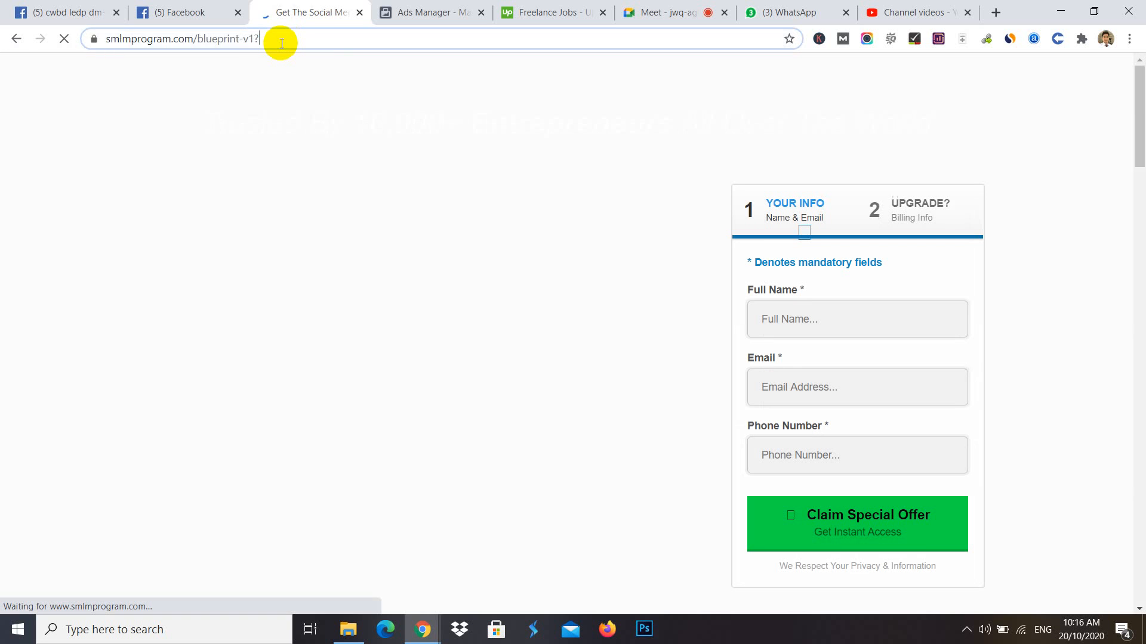
click(281, 43)
click(282, 43)
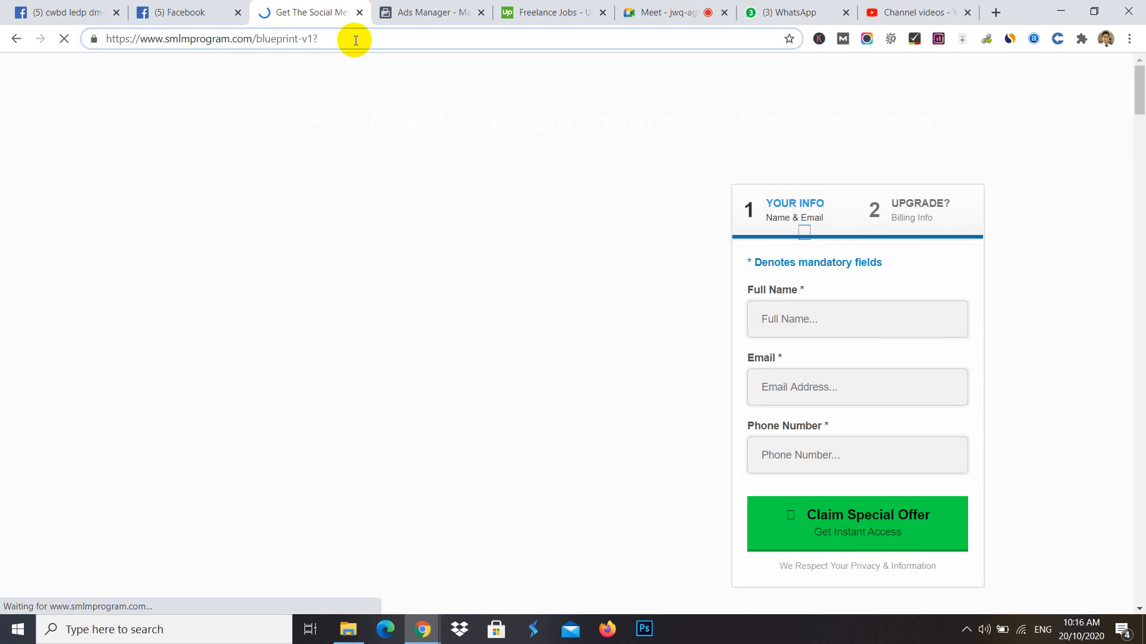
key(BackSpace)
key(Return)
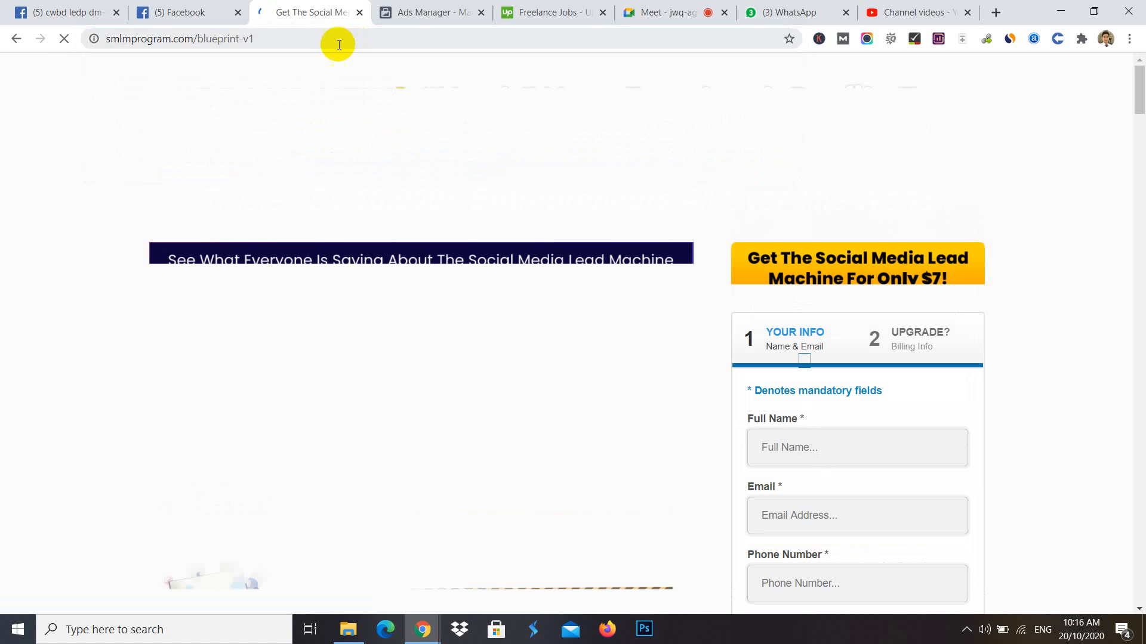
click(313, 38)
key(ctrl+c)
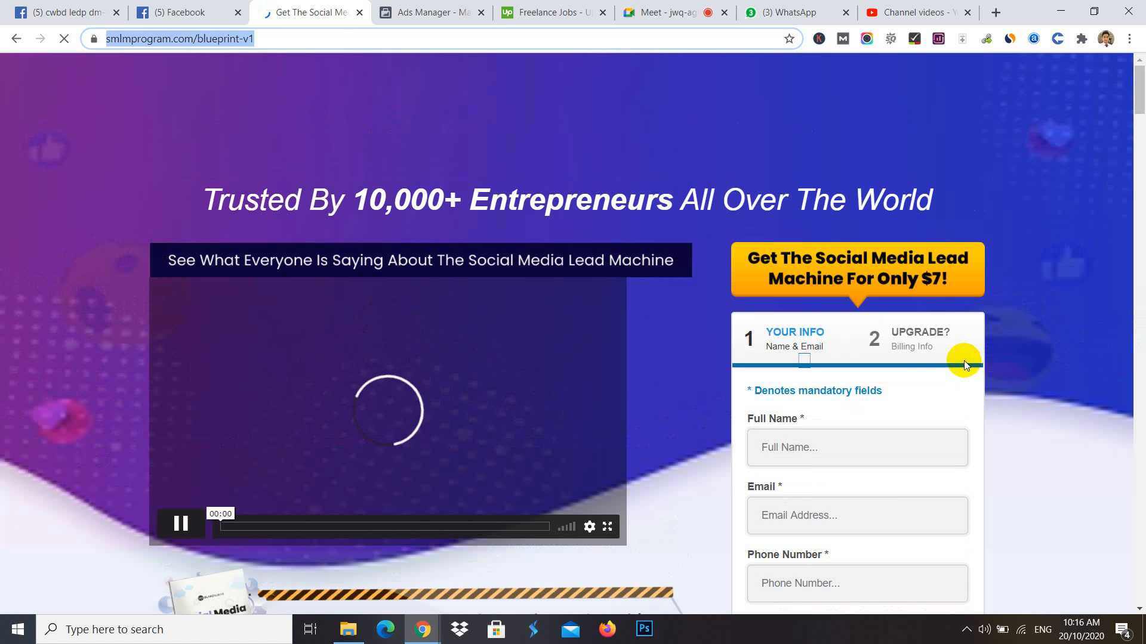
scroll(913, 440, down, 6)
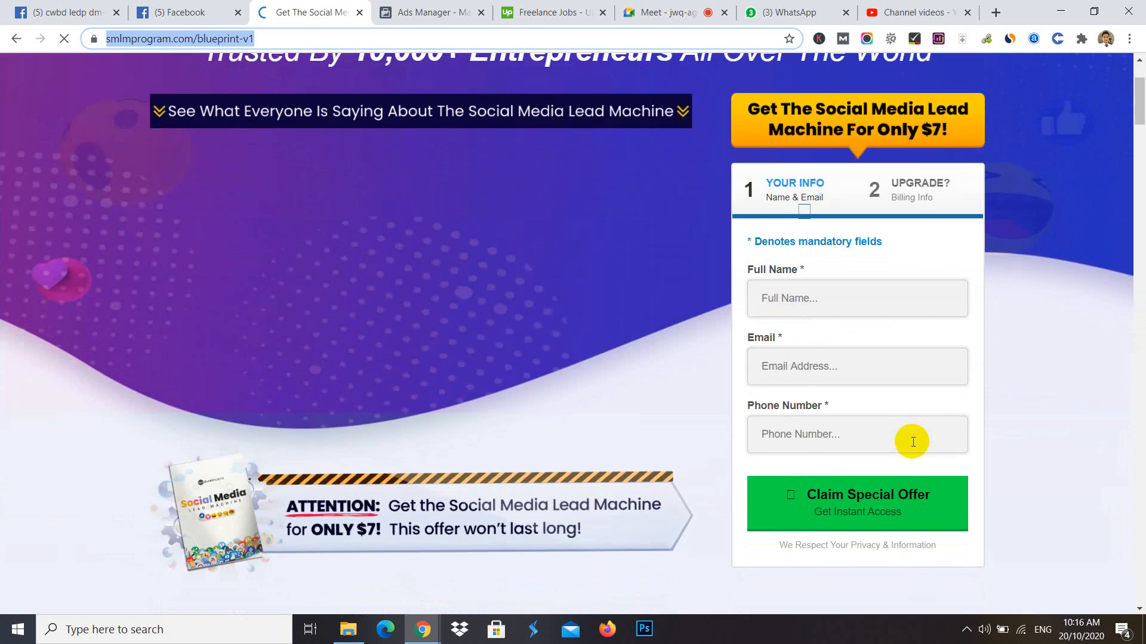
scroll(908, 442, down, 20)
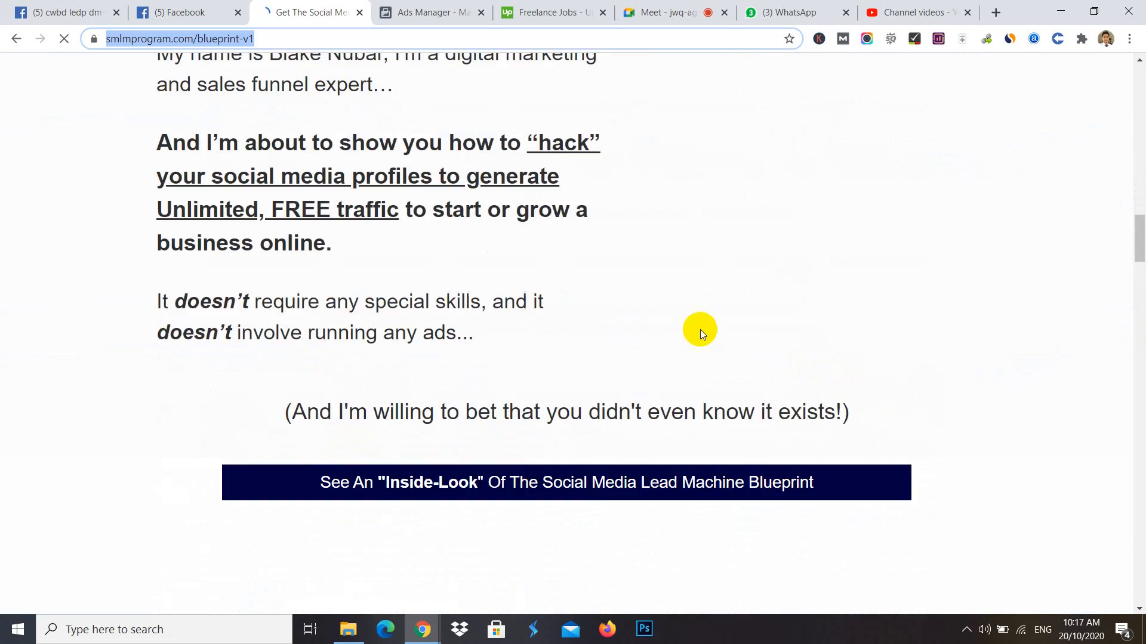
scroll(506, 354, up, 20)
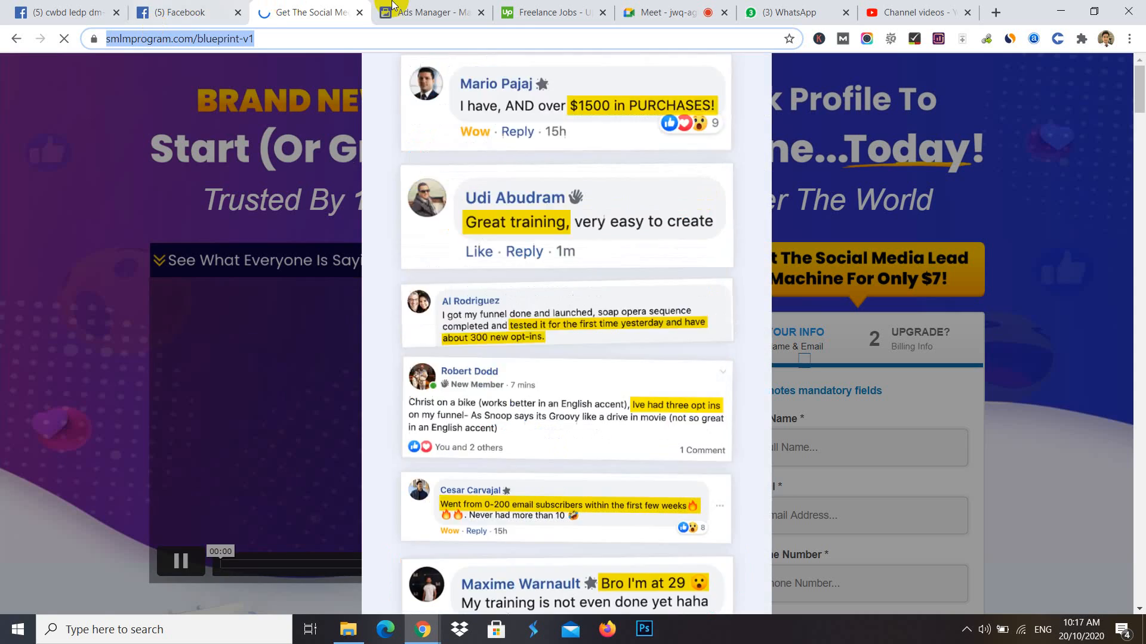
click(404, 5)
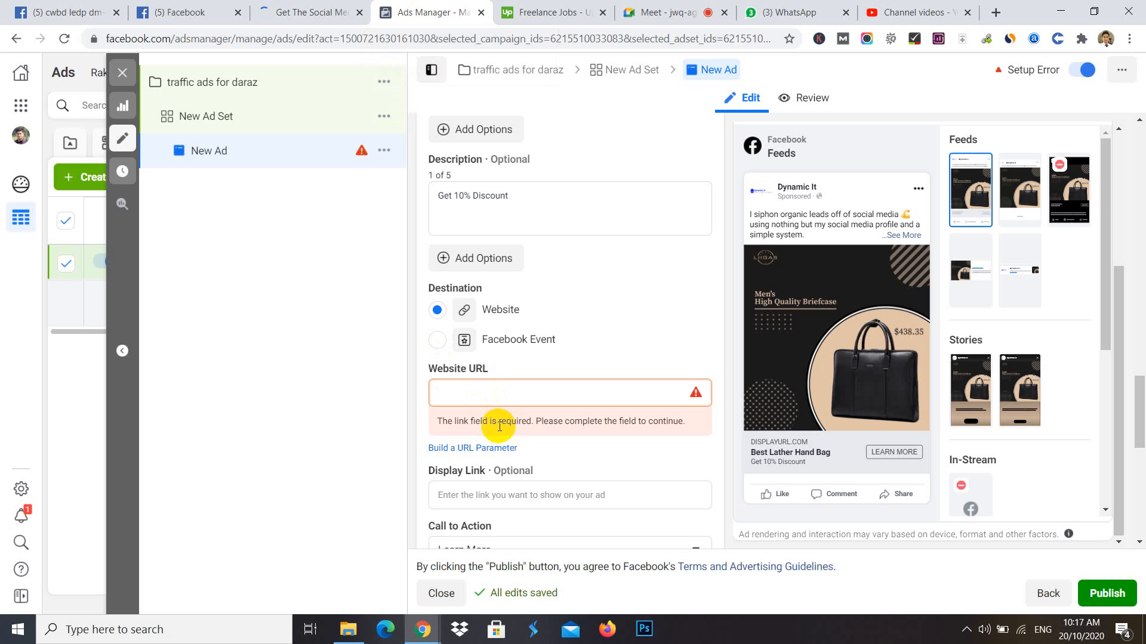
key(ctrl+v)
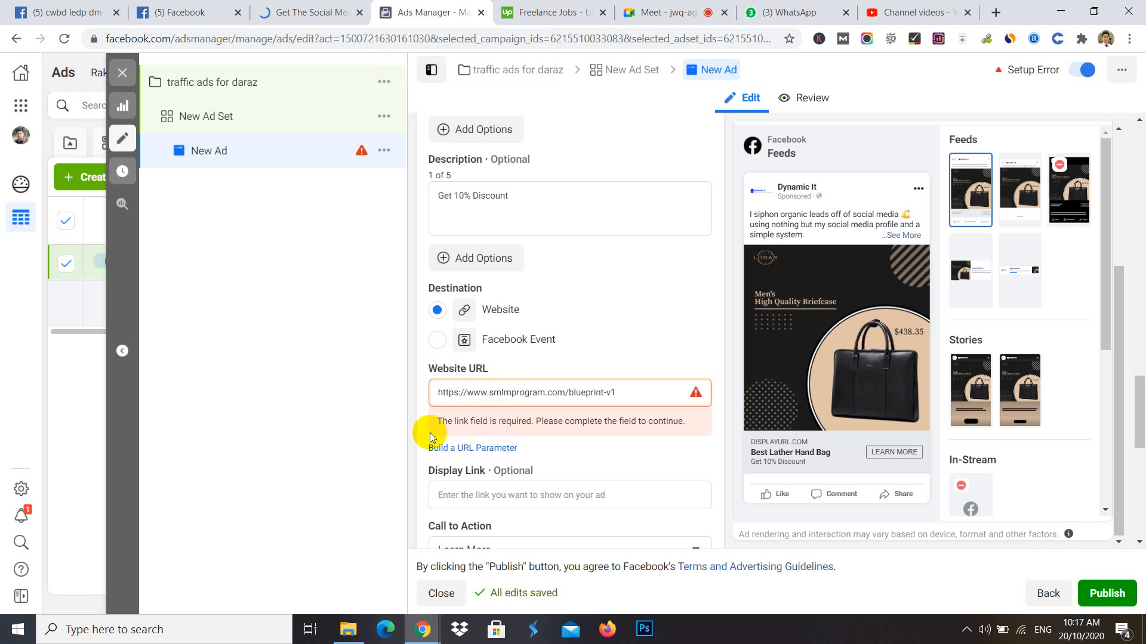
click(382, 434)
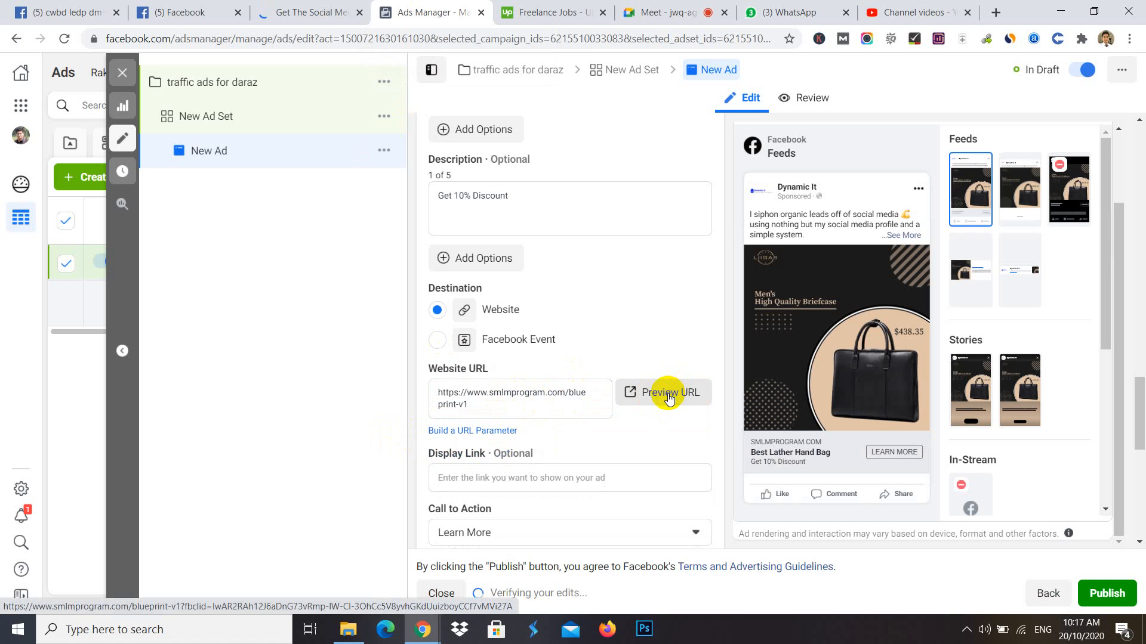
click(668, 395)
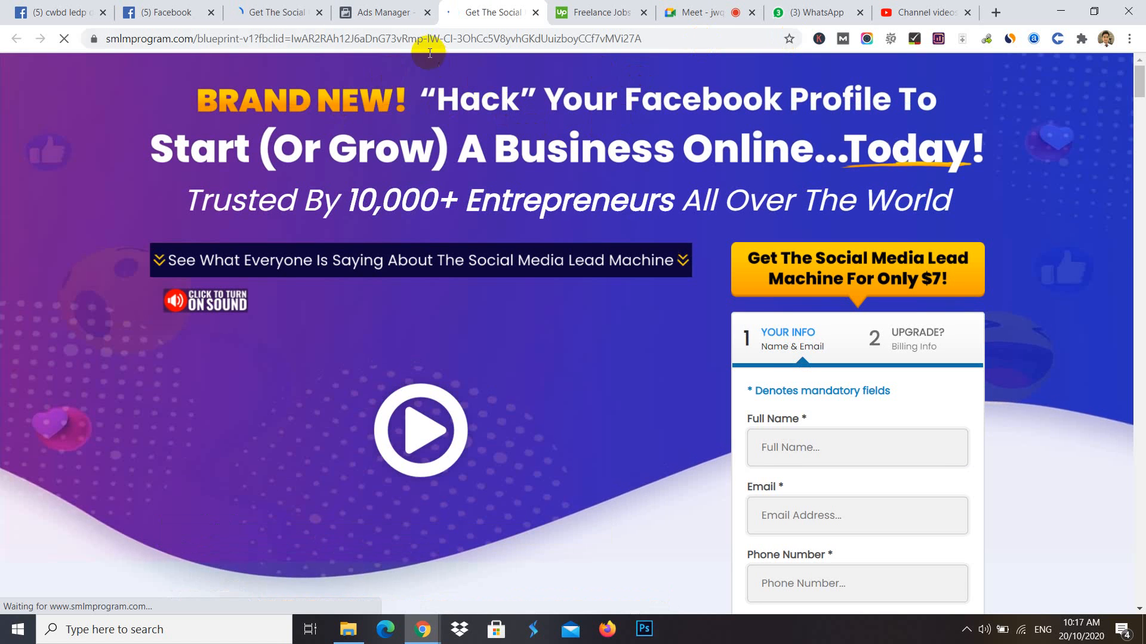
click(382, 12)
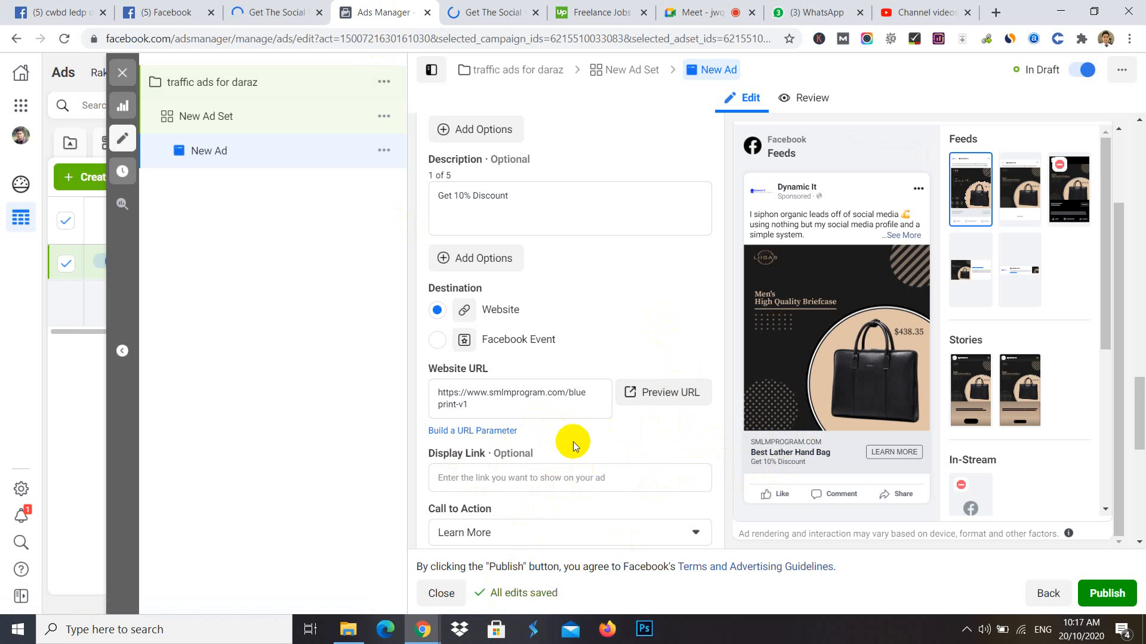
- Try Get Offer as the ad's call to action and settle on Apply Now
scroll(574, 442, down, 3)
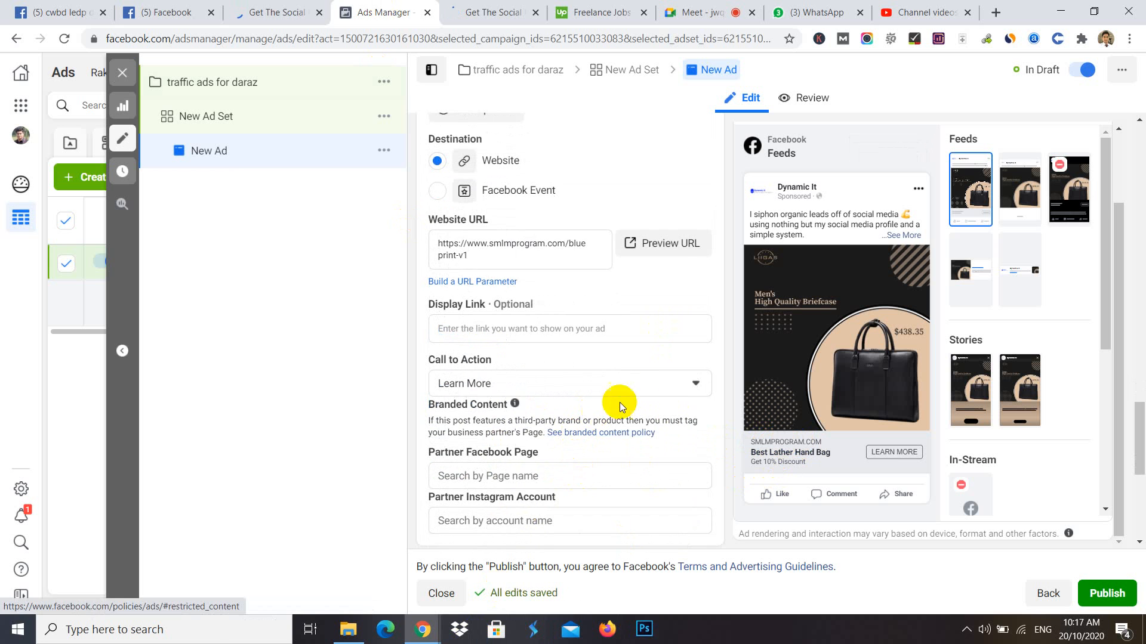
click(697, 385)
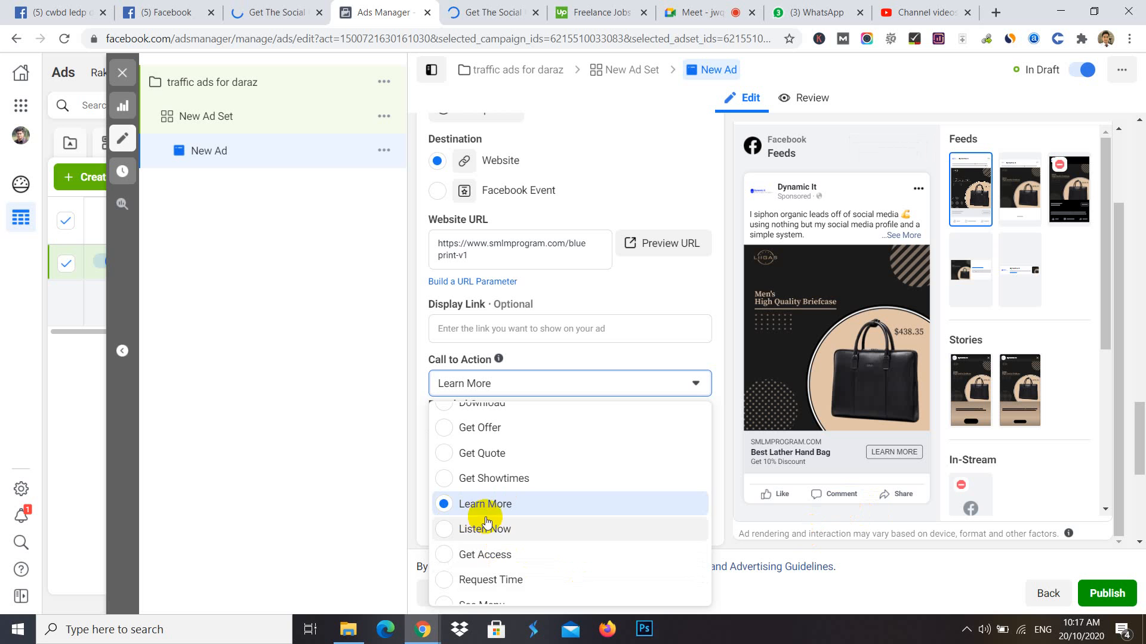
click(448, 429)
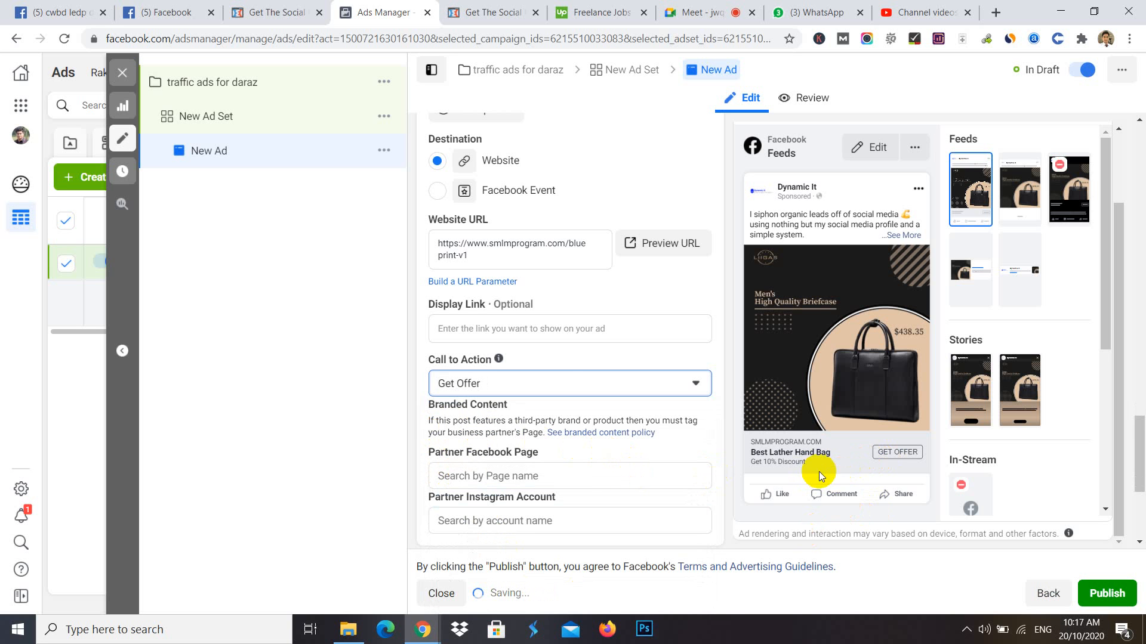
click(561, 383)
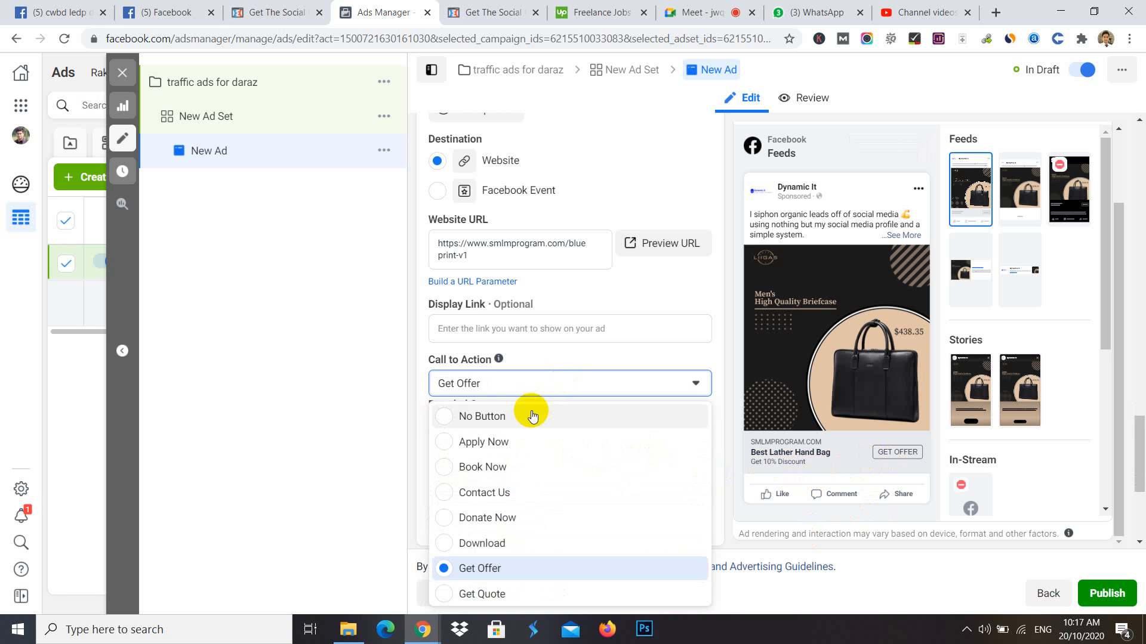
click(494, 443)
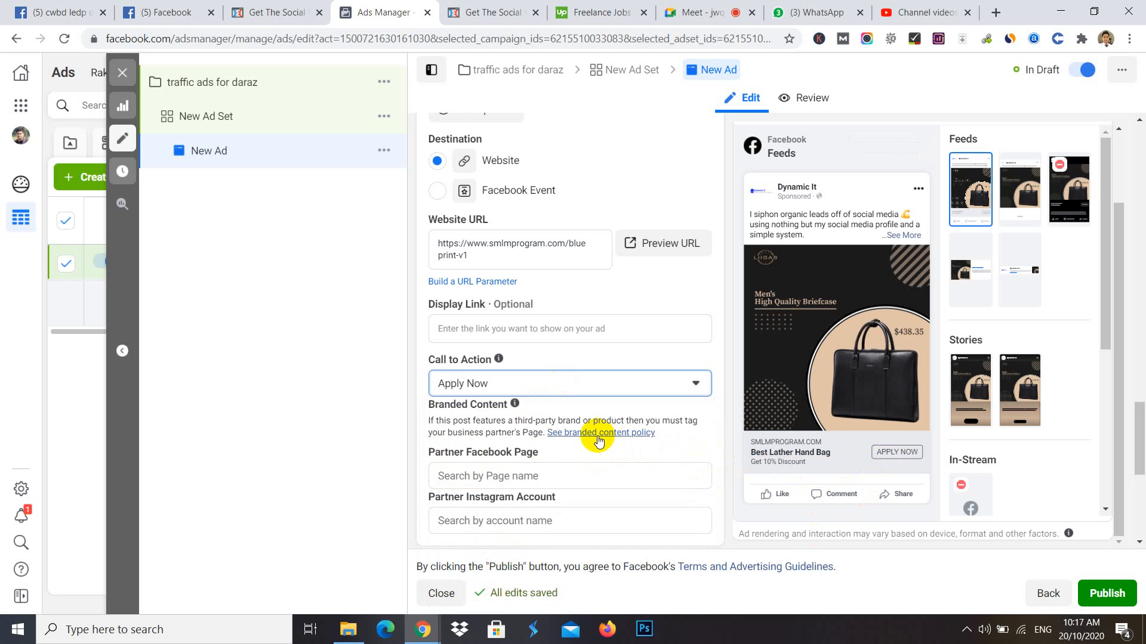
- Review the ad's remaining language and tracking settings and publish the campaign
scroll(567, 477, down, 3)
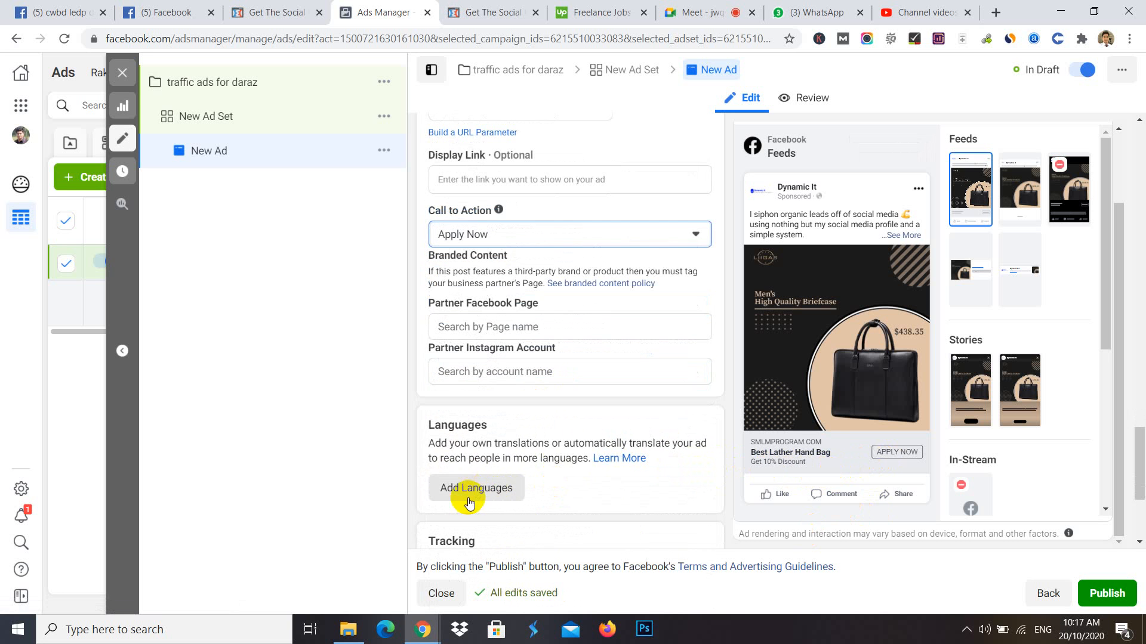
scroll(468, 501, down, 3)
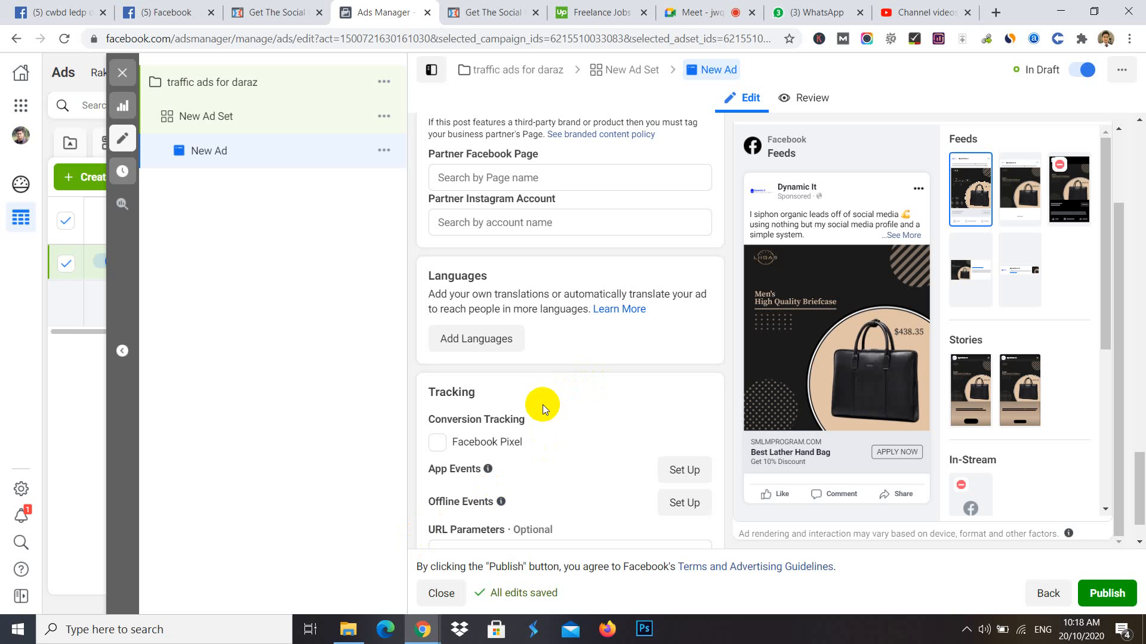
click(797, 257)
scroll(622, 375, down, 1)
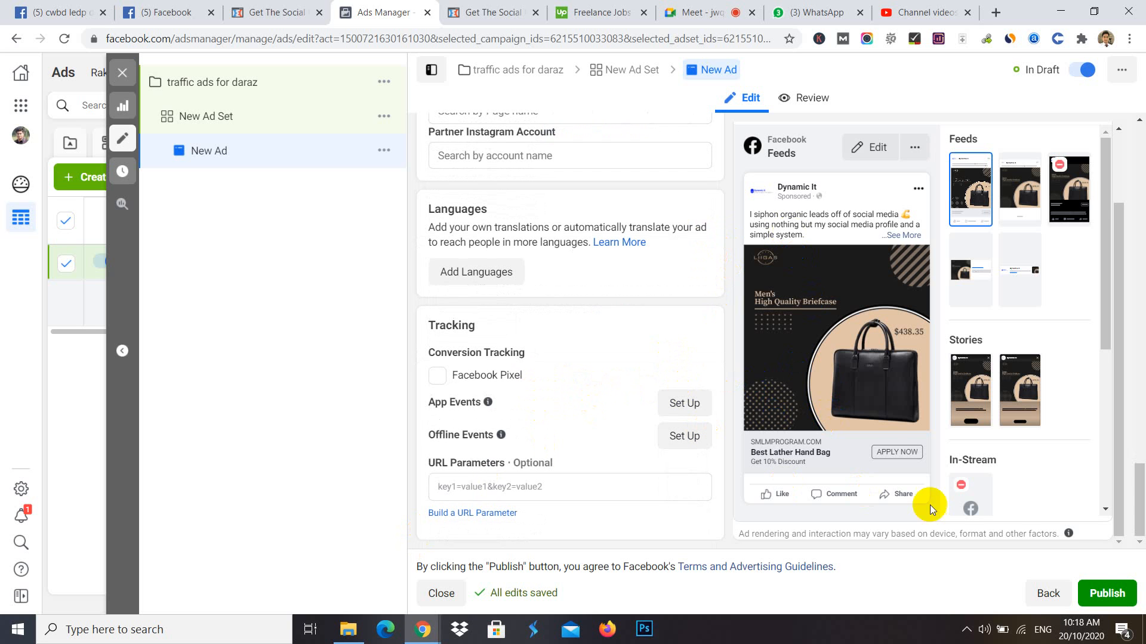
click(1103, 603)
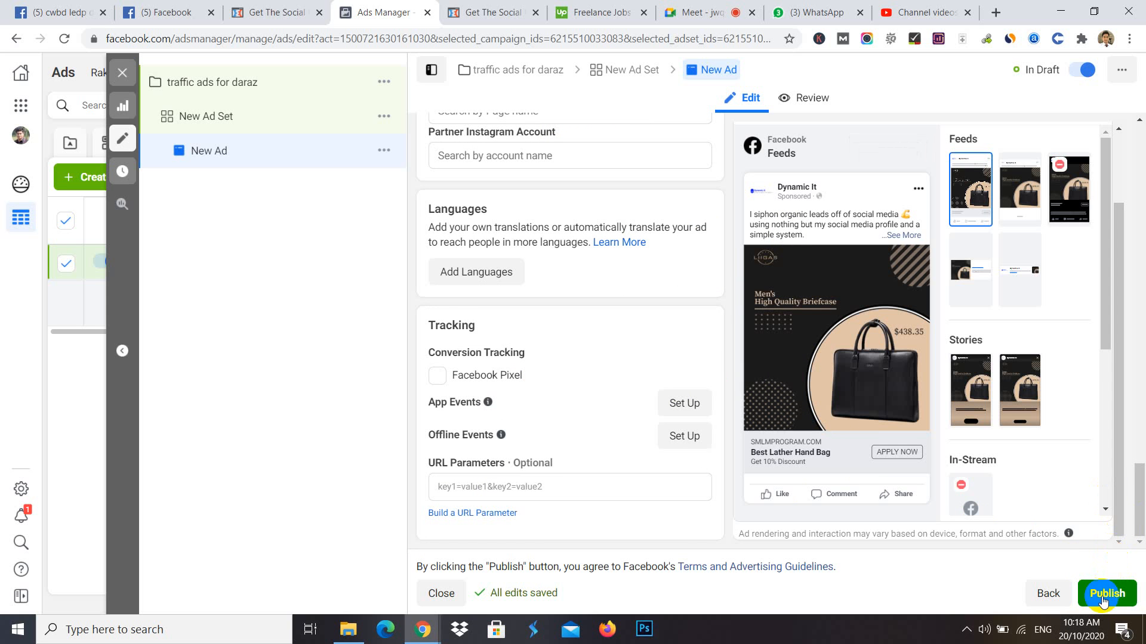
click(1103, 601)
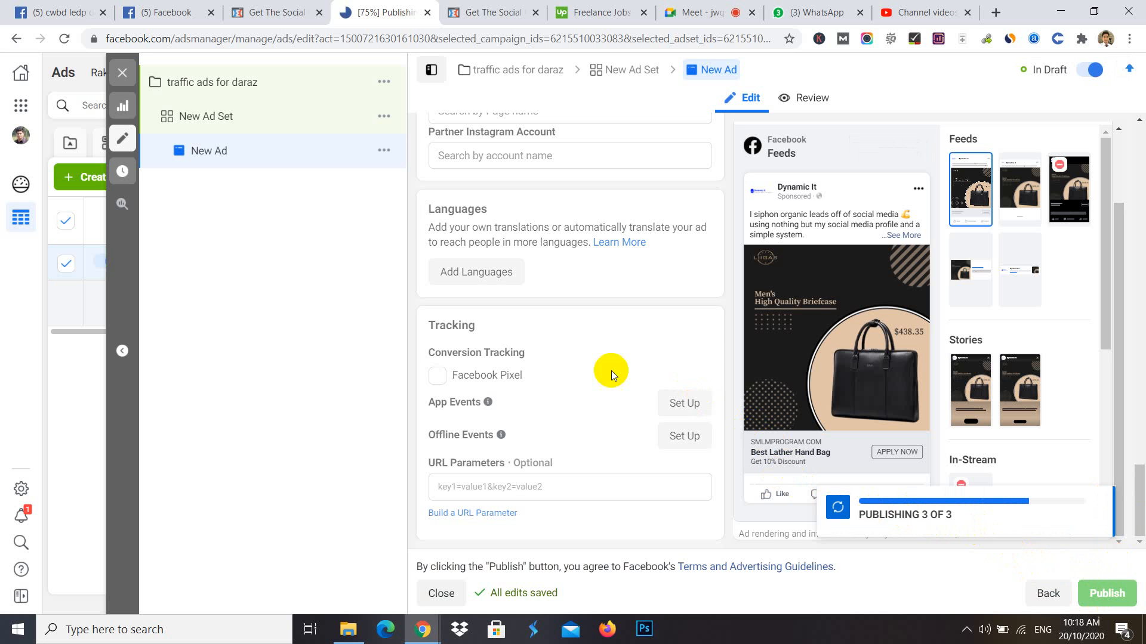
scroll(568, 346, up, 15)
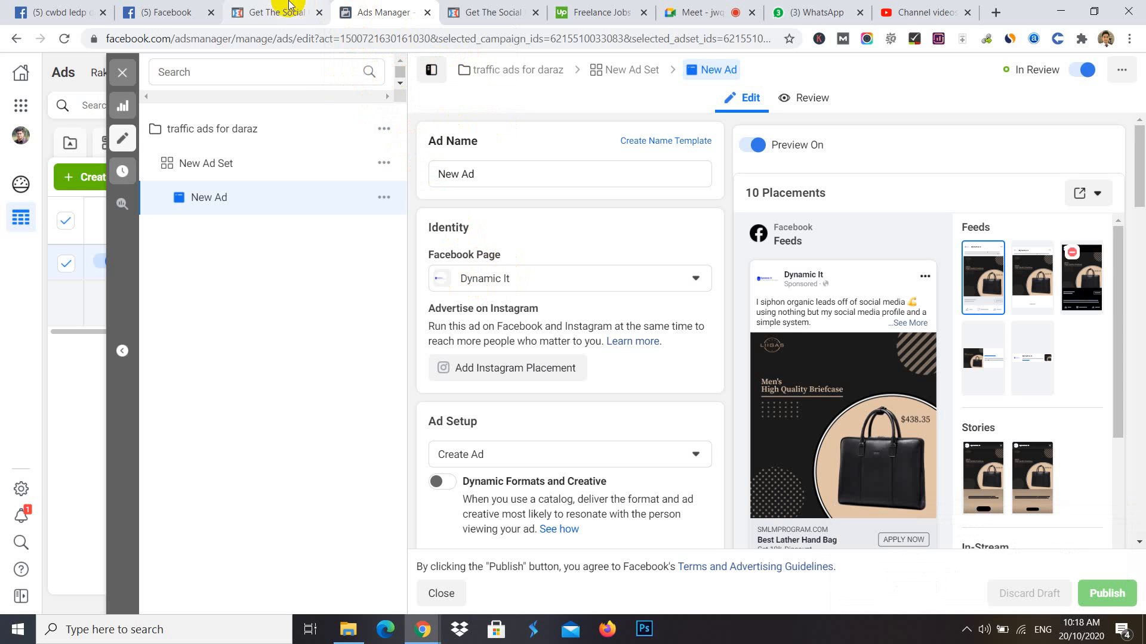
- Switch to the Facebook search results and open the CWBD LEDP DM-D36 (Morning) group
click(64, 12)
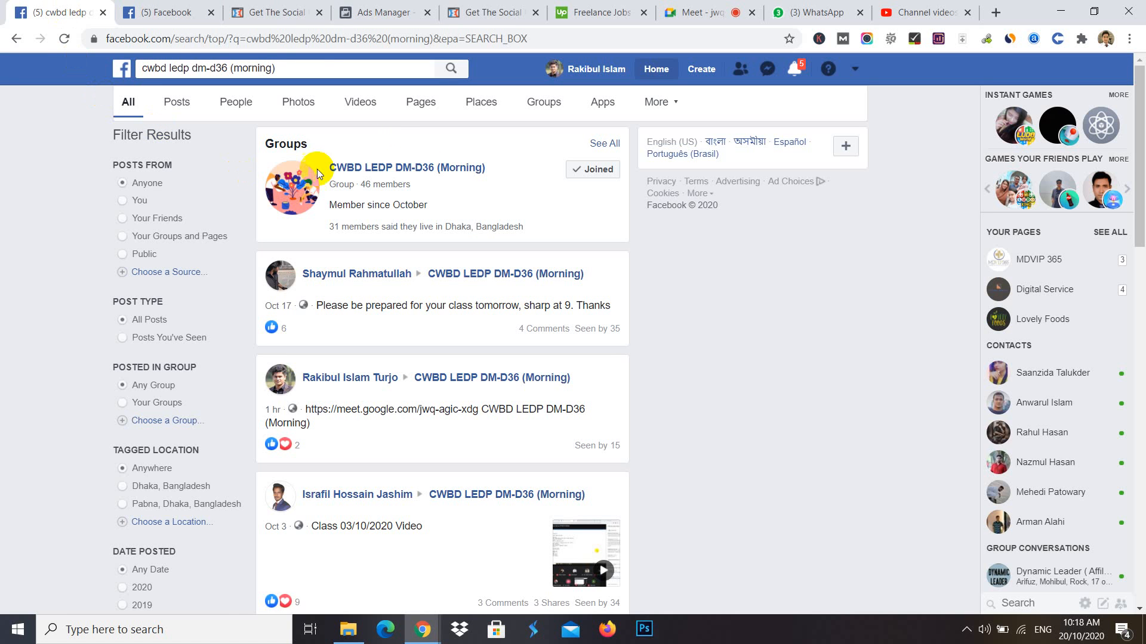
click(435, 167)
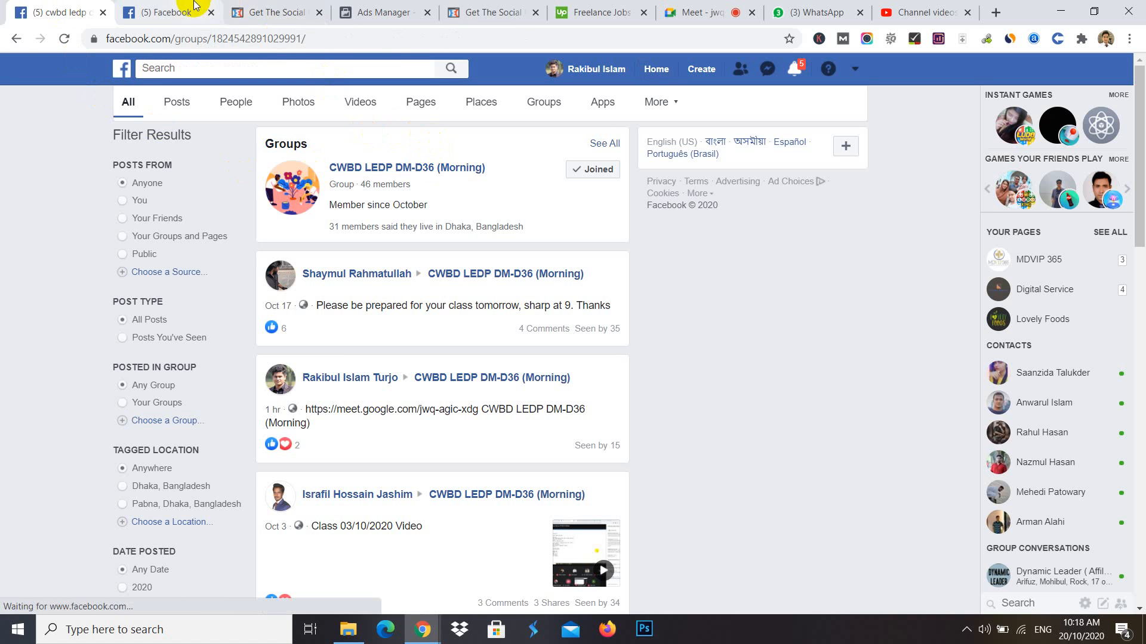
click(300, 7)
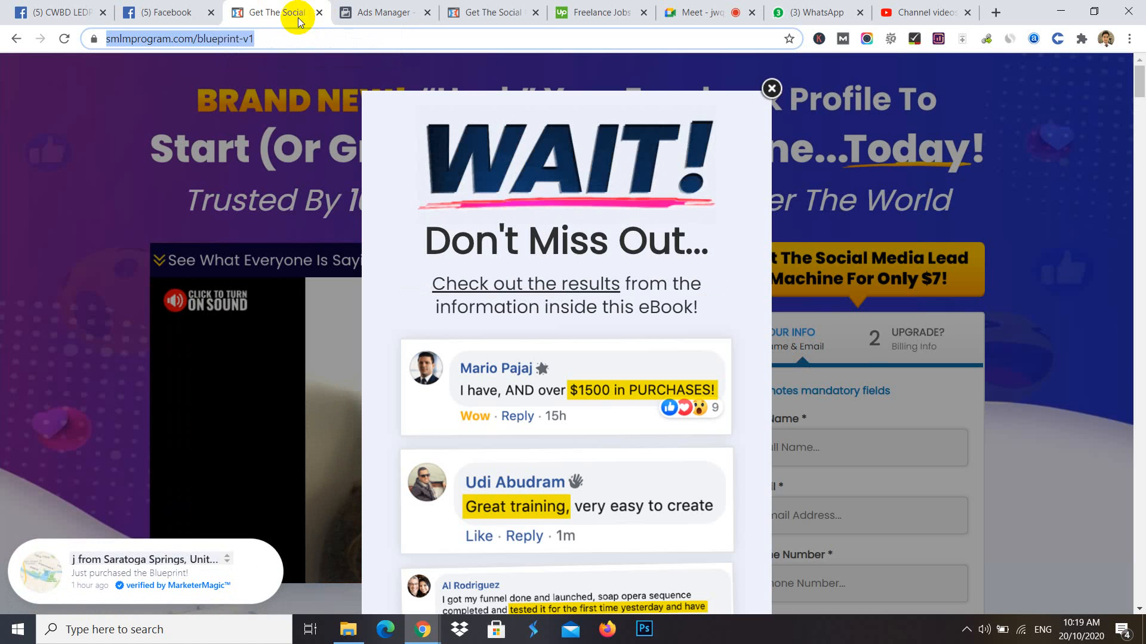
click(53, 12)
- Find the previous attendance post in the group's discussion and copy its line "19-10-2020 Class Attendance"
scroll(395, 287, down, 15)
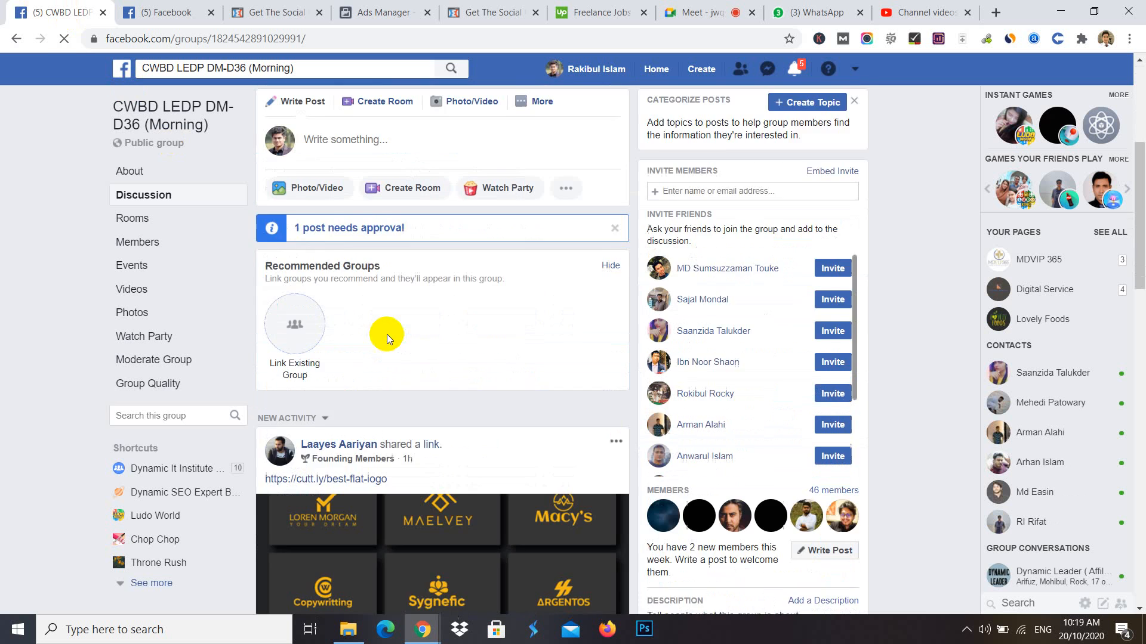
scroll(391, 370, down, 10)
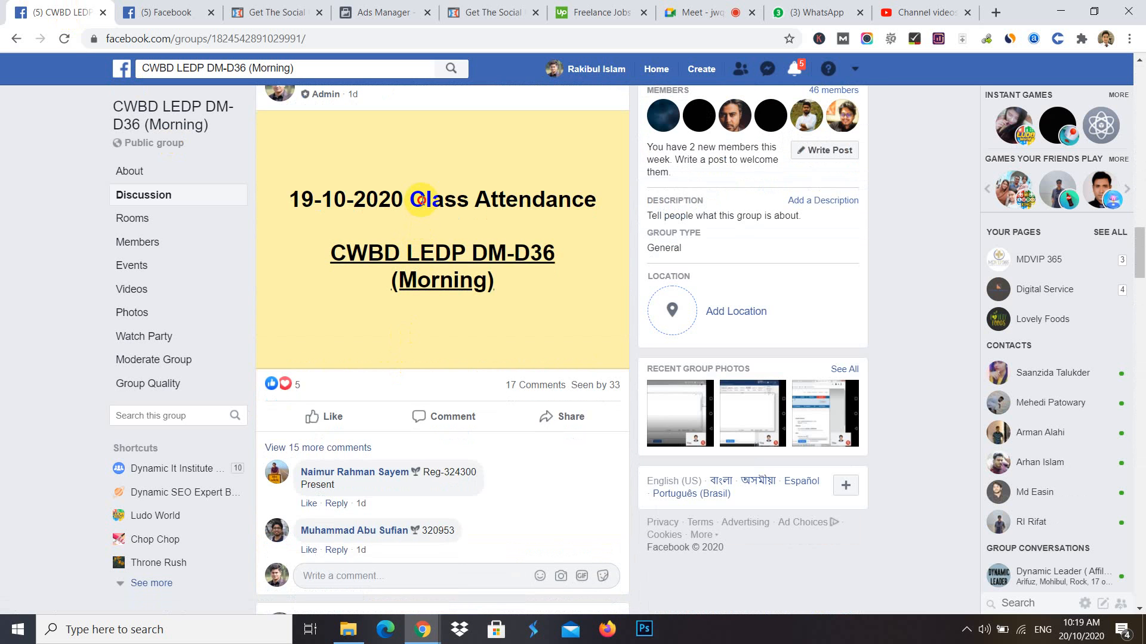
triple_click(418, 199)
right_click(422, 203)
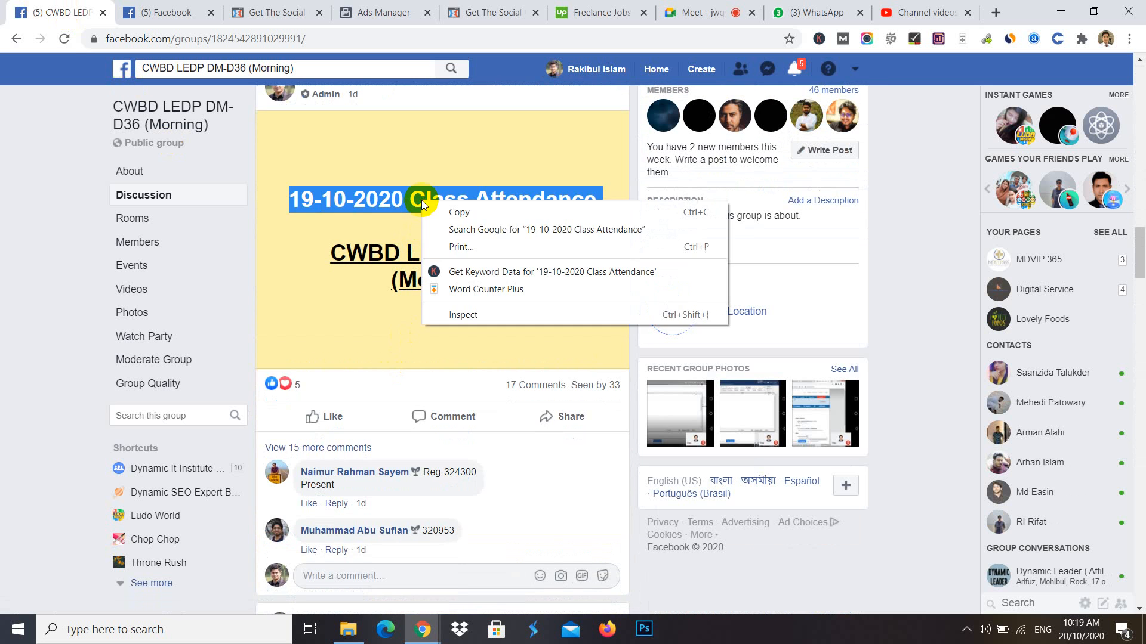
click(458, 213)
- Start a new group post with the copied attendance line and change its date to 20-10-2020
scroll(347, 233, up, 10)
scroll(356, 240, up, 10)
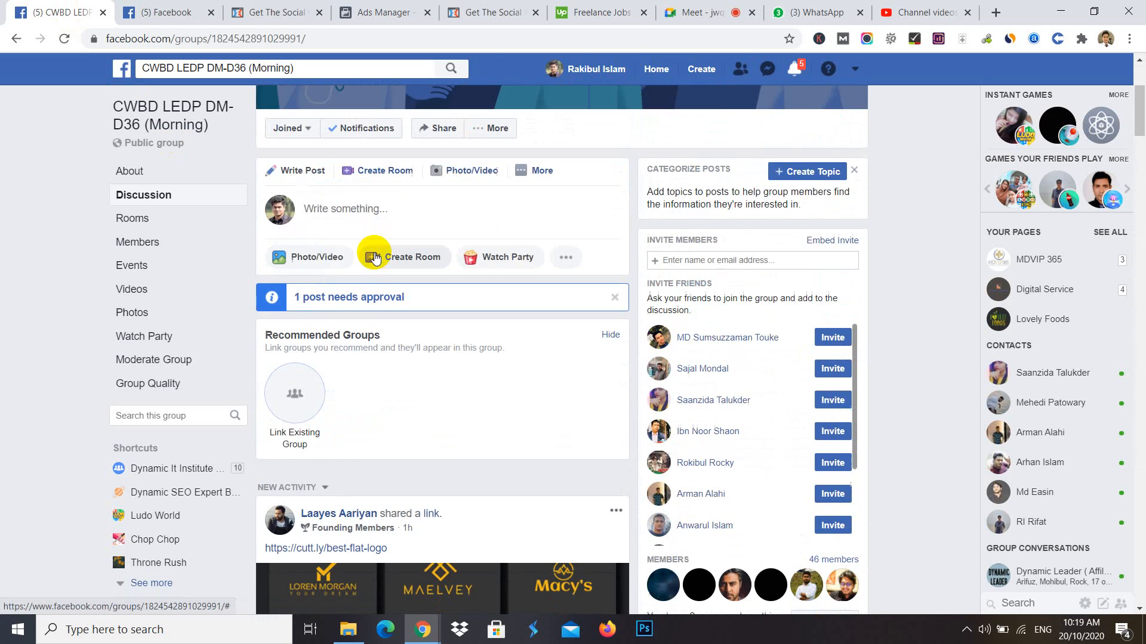
click(354, 430)
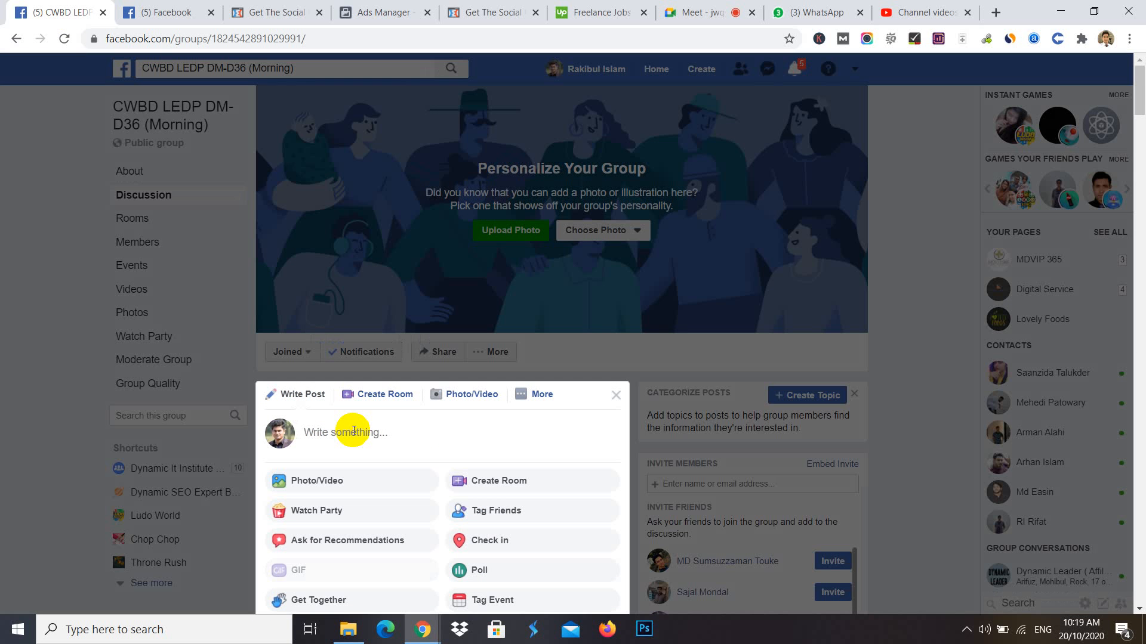
key(ctrl+v)
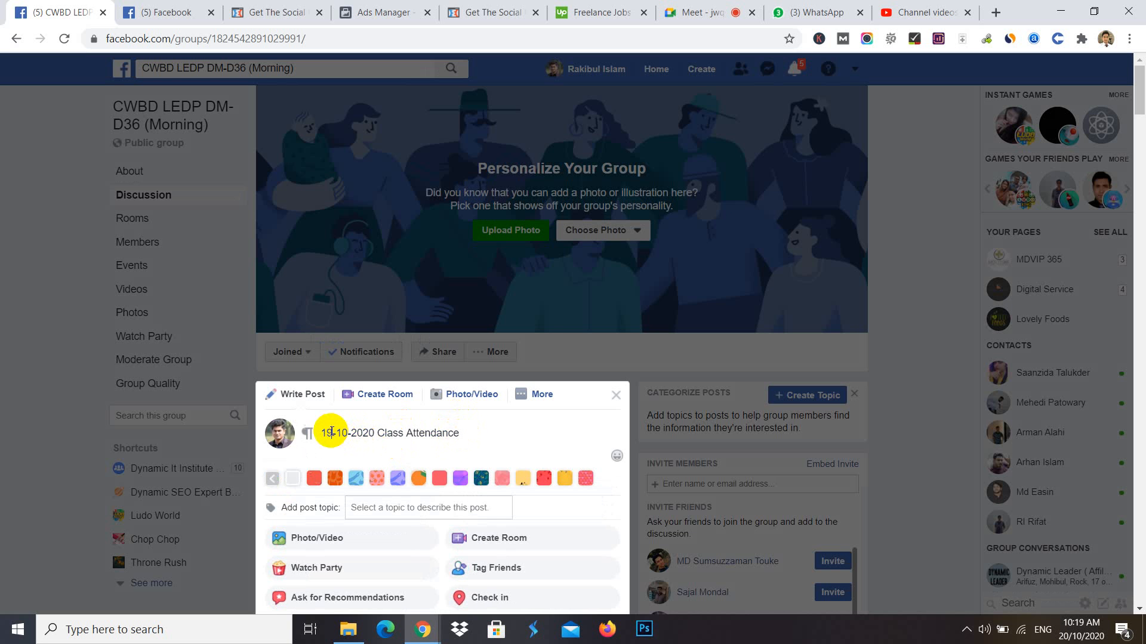
key(BackSpace)
key(BackSpace)
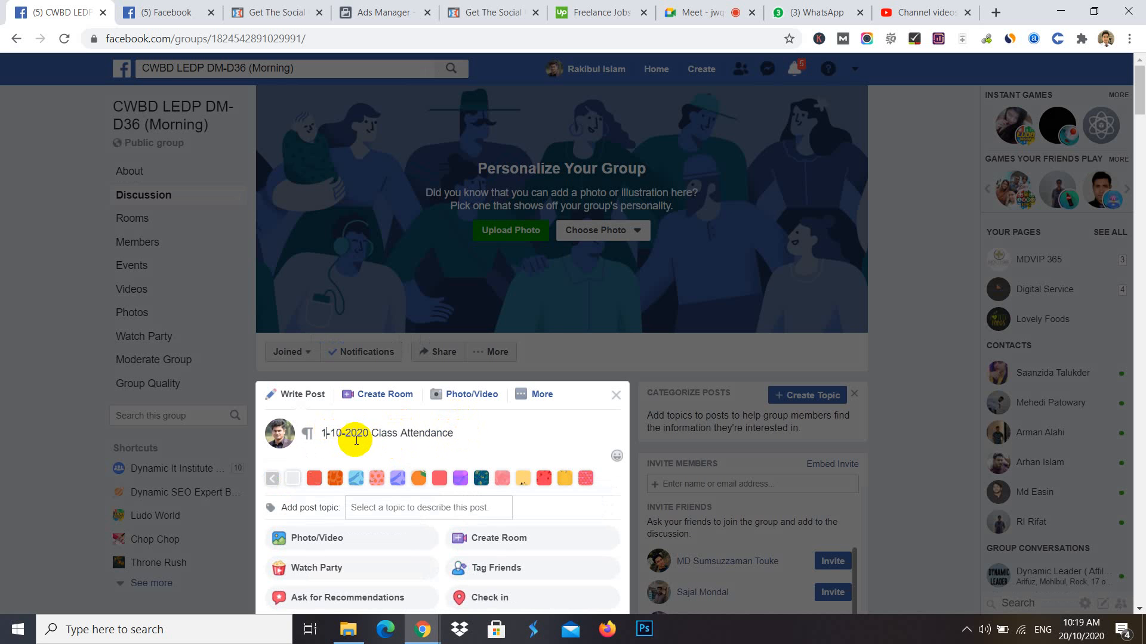
text(20)
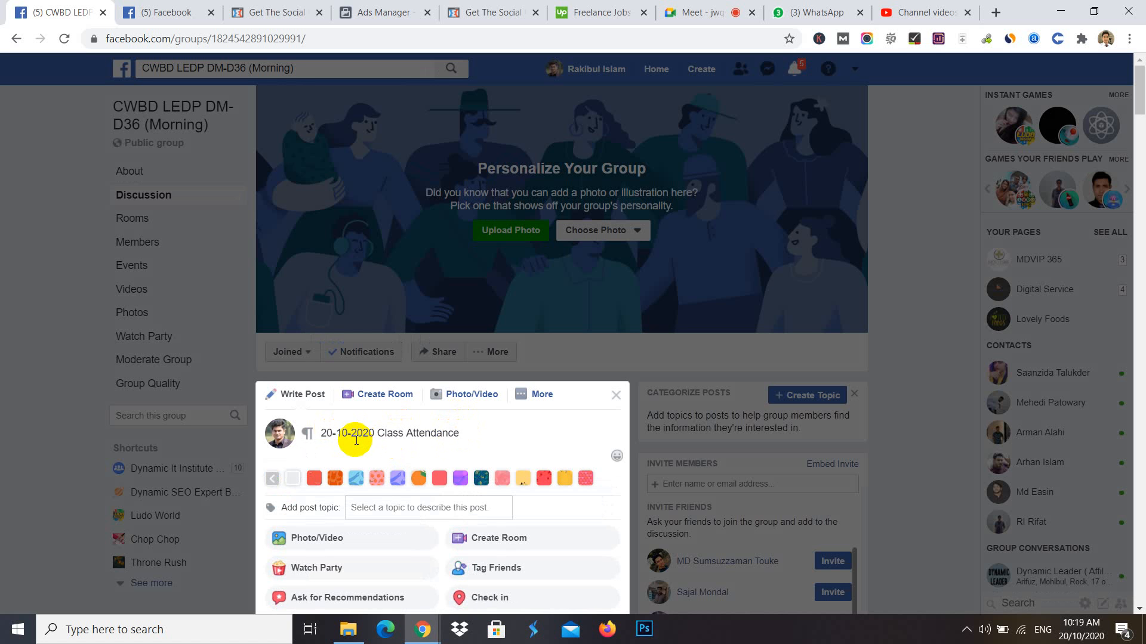
- Apply the yellow background with the two drawn figures to the attendance post
click(524, 480)
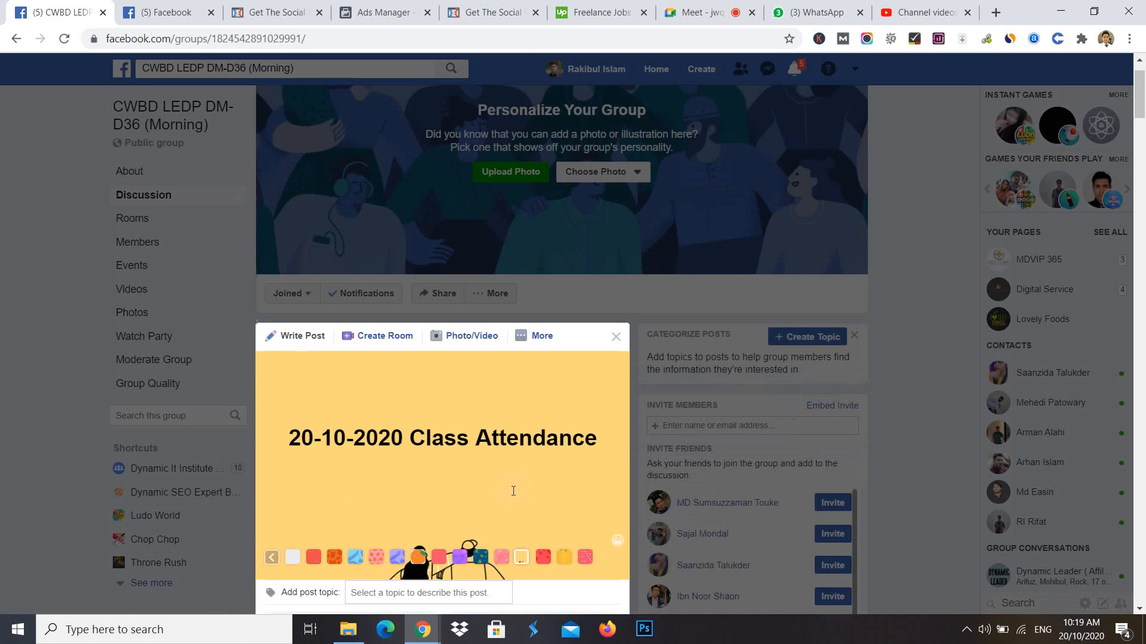
scroll(513, 491, down, 5)
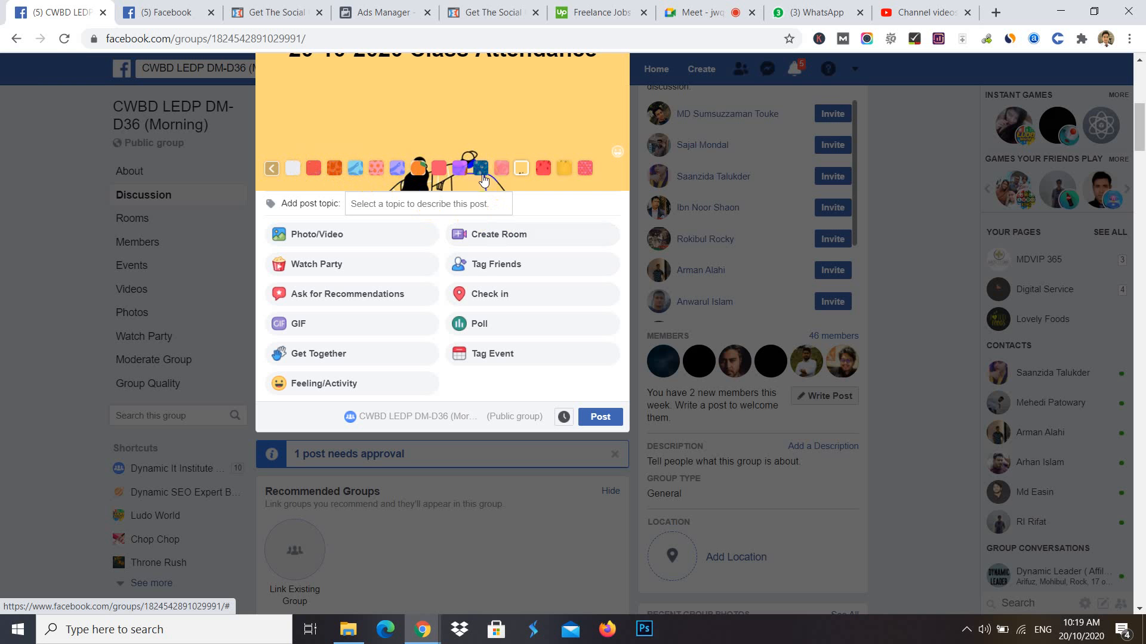
scroll(555, 212, up, 3)
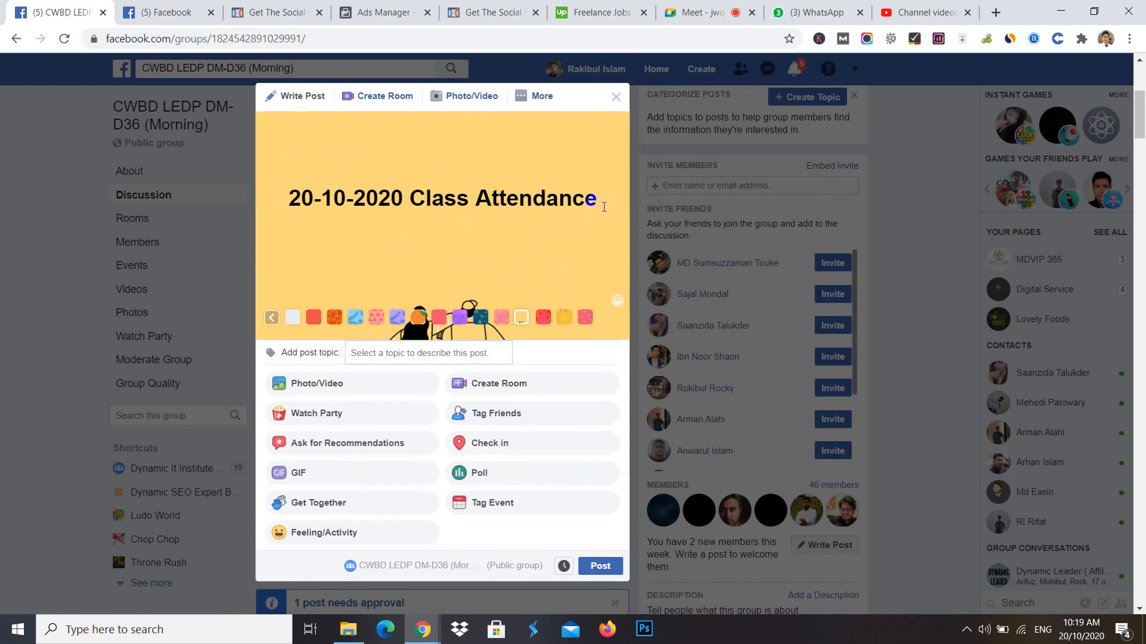
- Mention the CWBD LEDP DM-D36 (Morning) group on a new line below the attendance text
key(Return)
text(@)
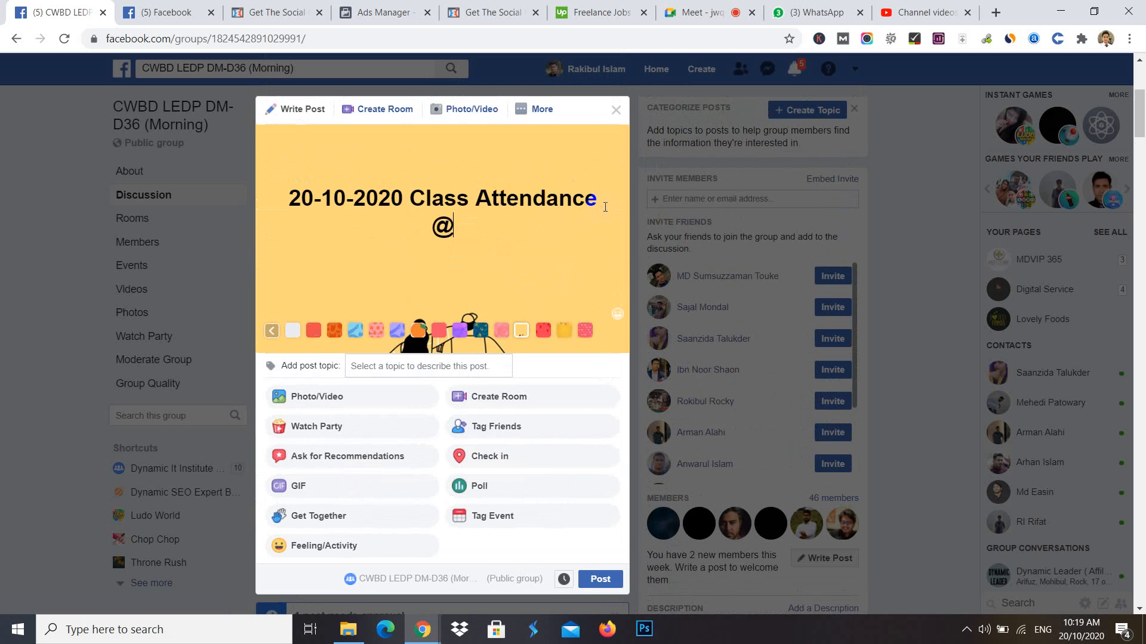
text(cw)
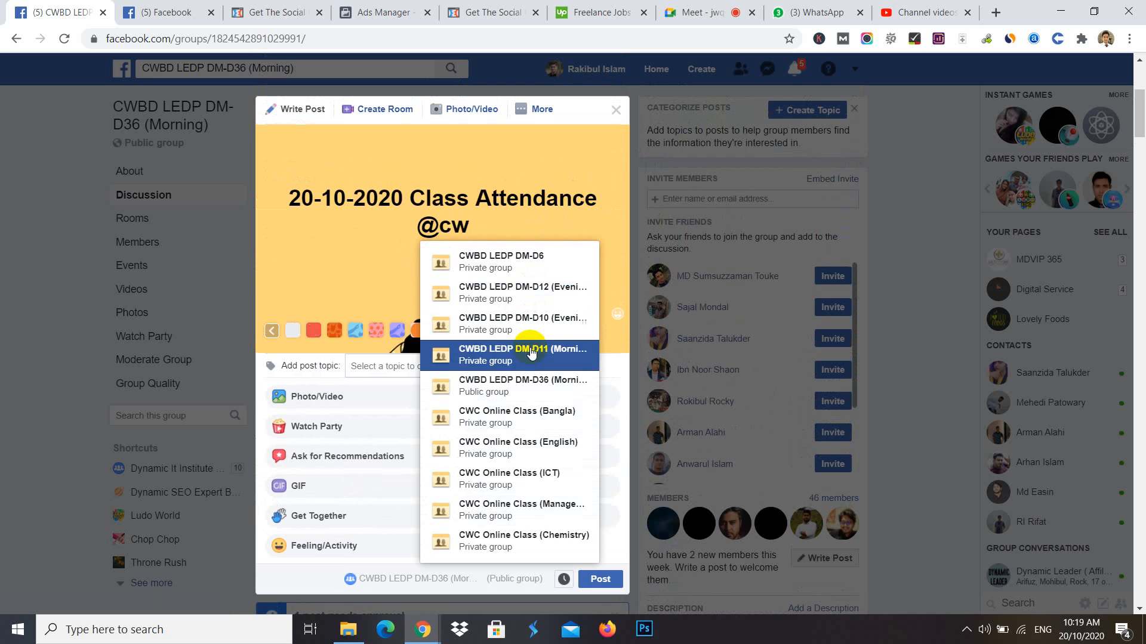
click(529, 388)
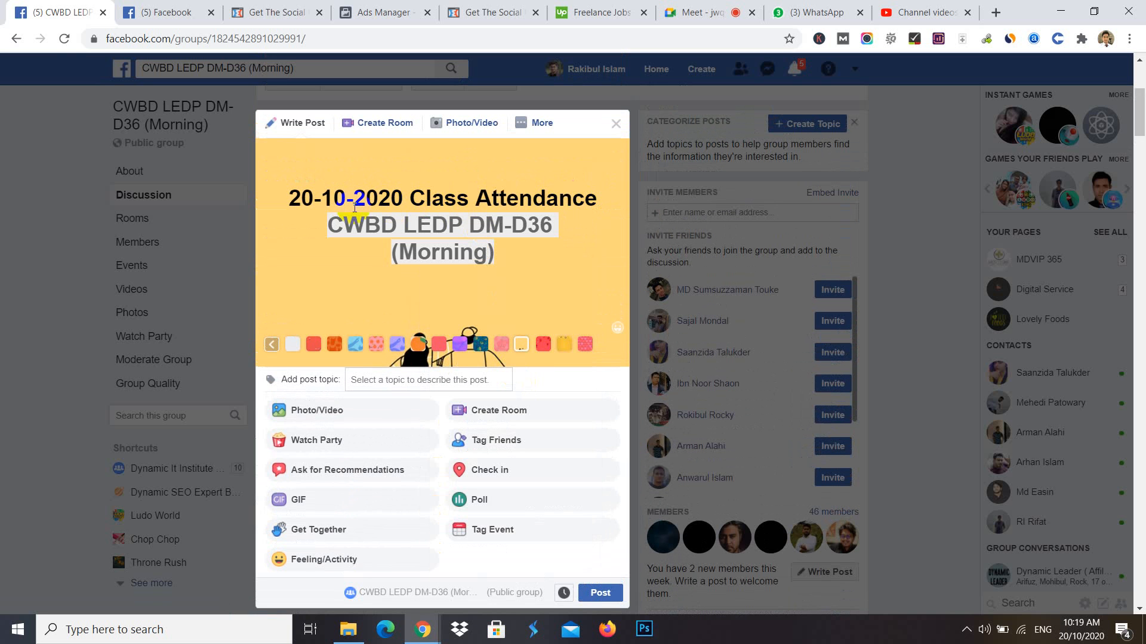
- Check the attendance post's text and publish it to the group
drag(379, 199, 395, 199)
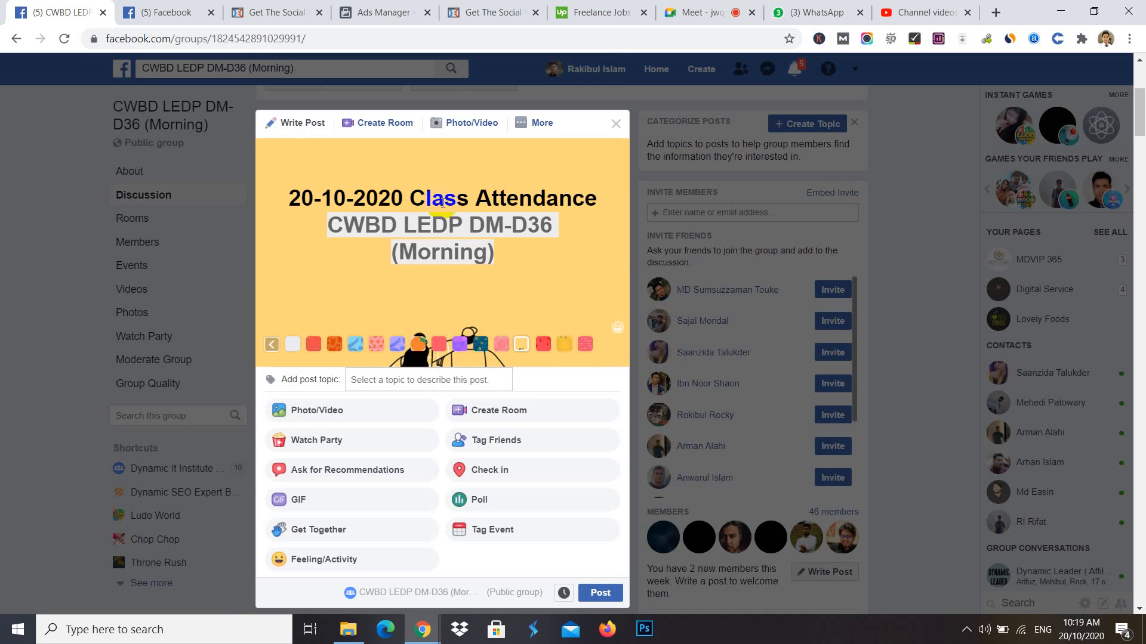
click(514, 295)
scroll(525, 354, down, 4)
click(597, 370)
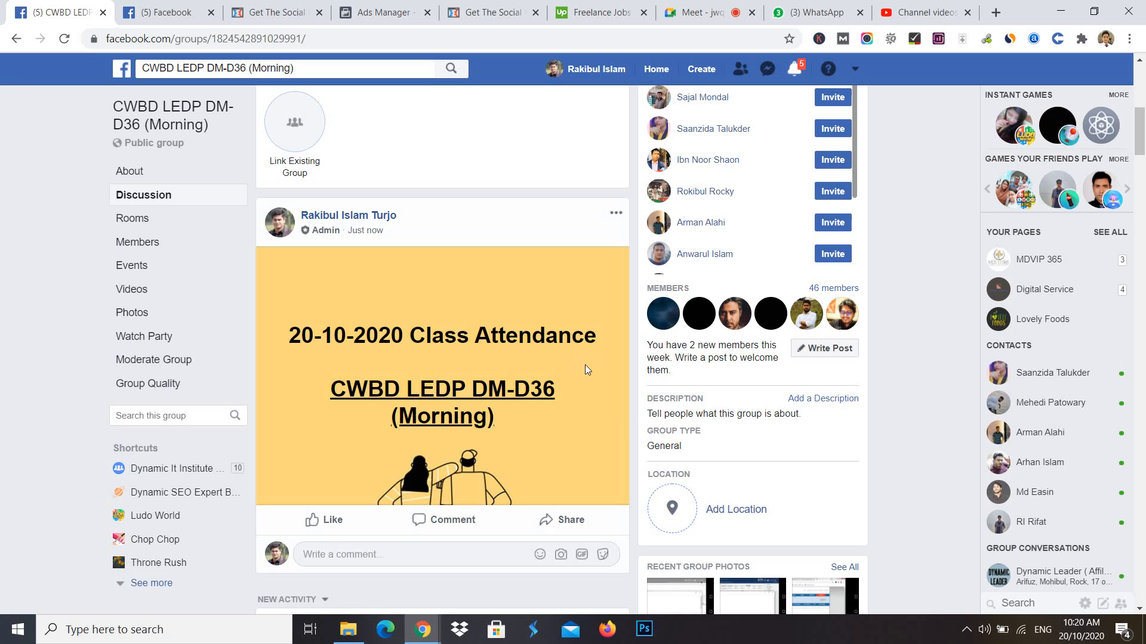
drag(302, 337, 331, 337)
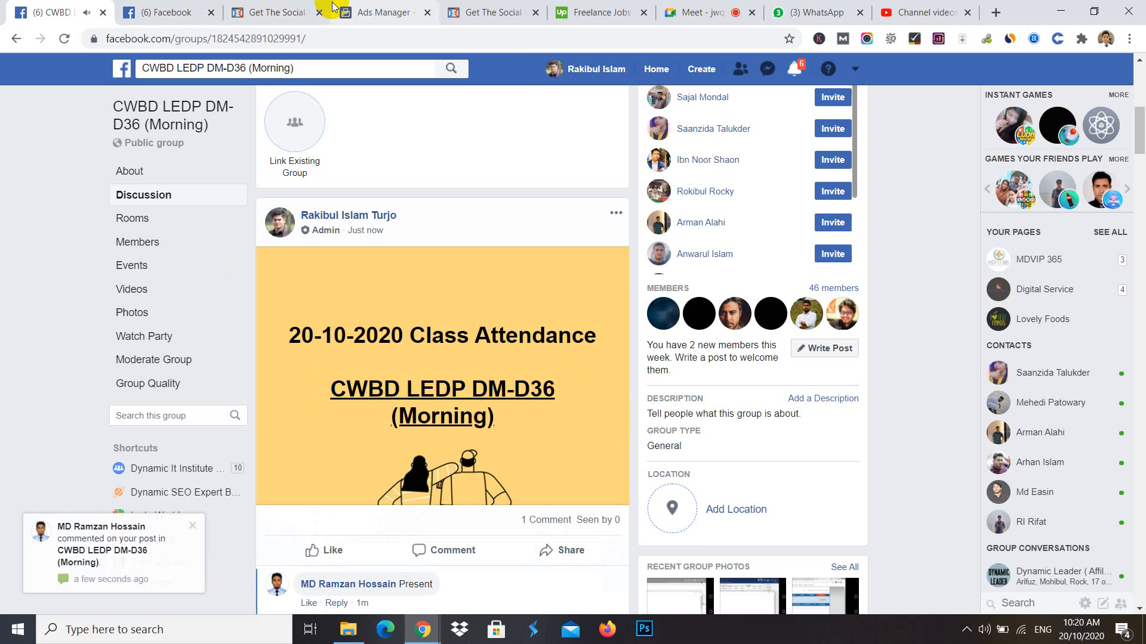
- Close the Ads Manager tab and both tabs showing the Social Media Lead Machine landing page
click(377, 7)
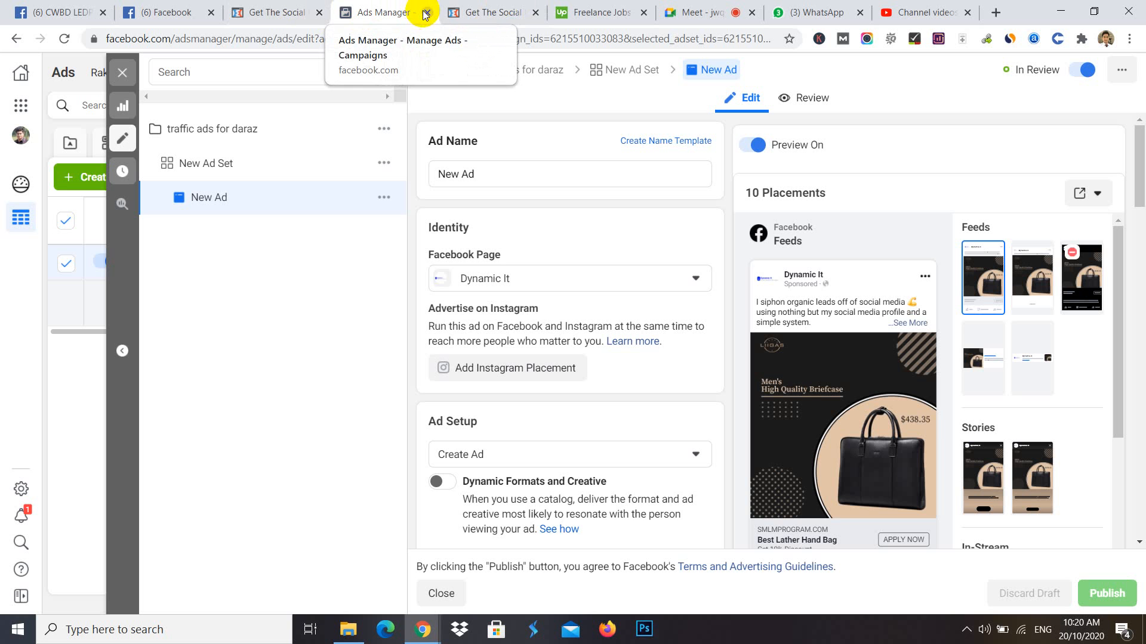
scroll(657, 202, down, 3)
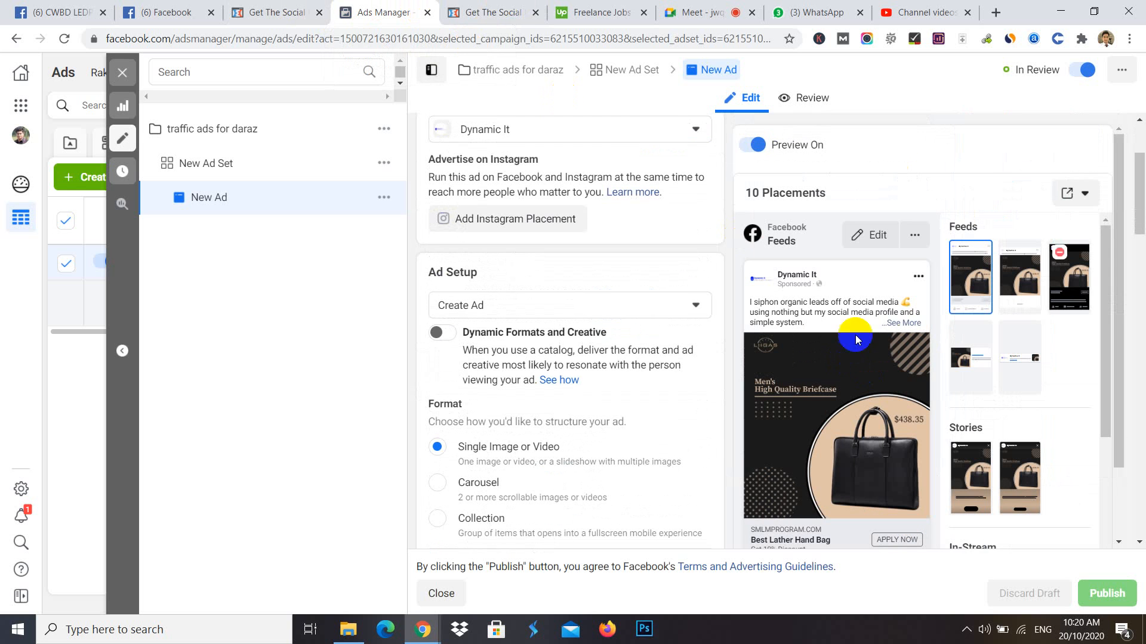
click(427, 13)
click(313, 6)
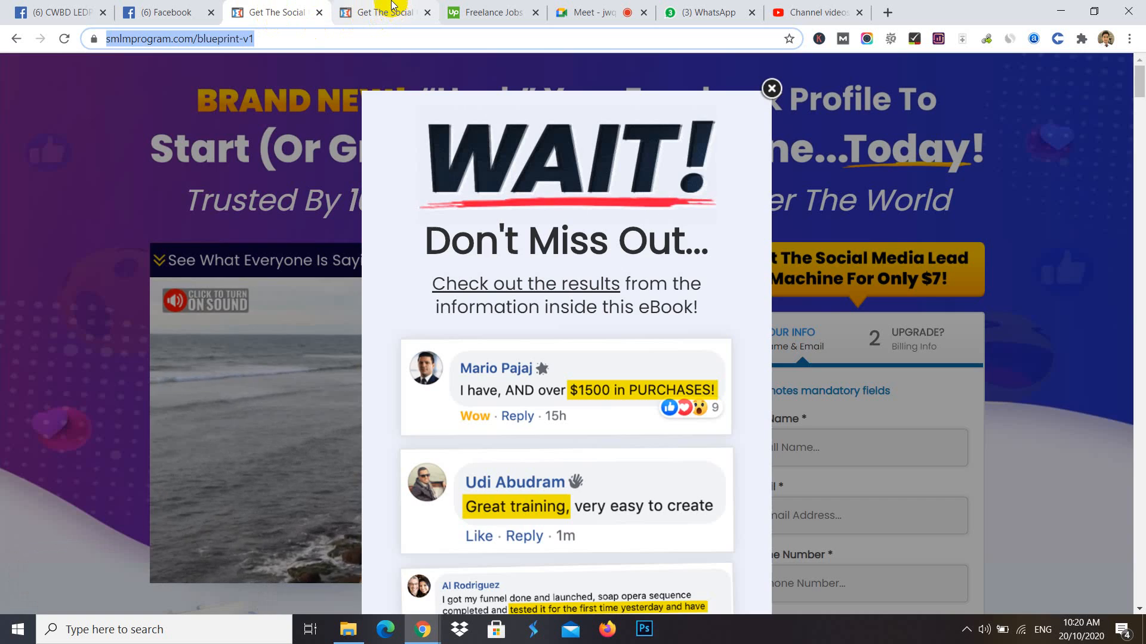
click(391, 6)
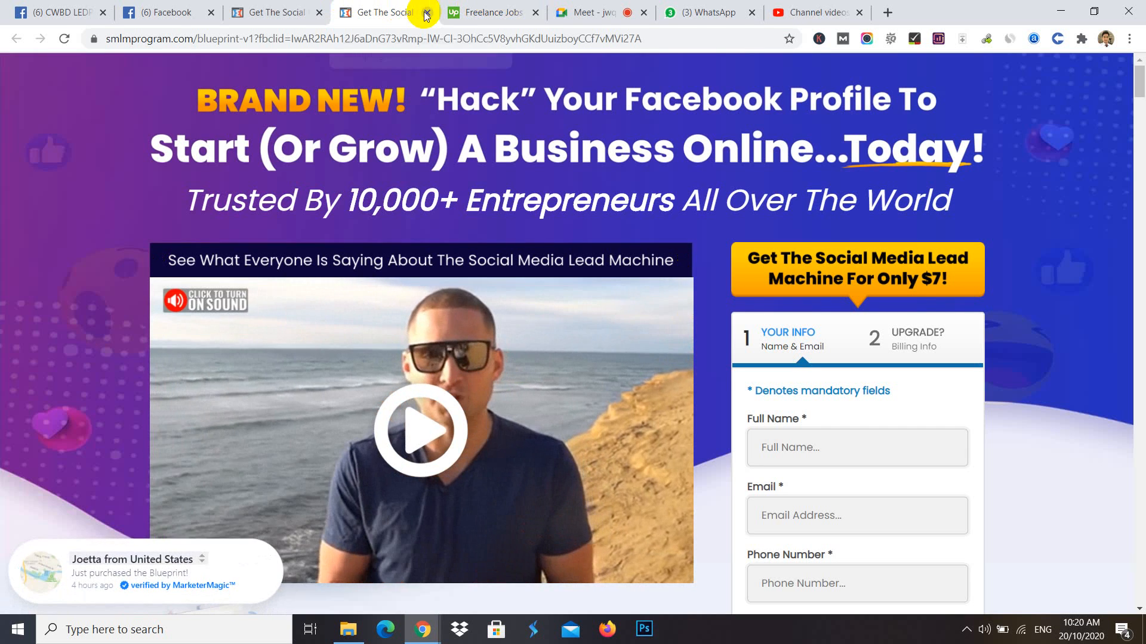
click(426, 12)
click(319, 12)
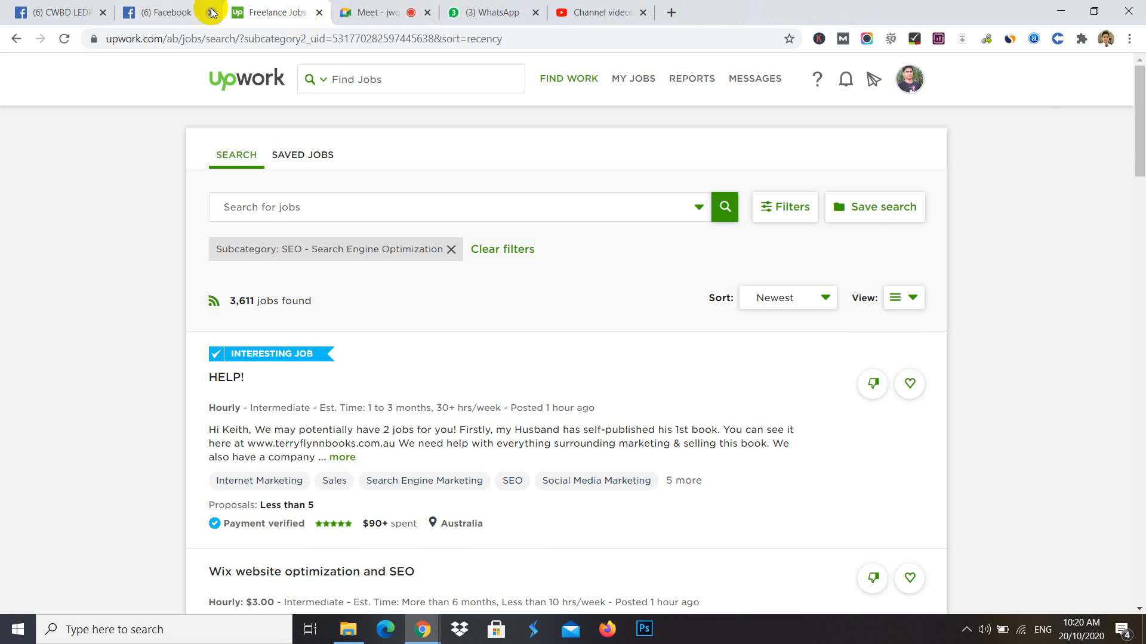
- Open Ads Manager afresh from the course group page, dismiss the new campaign dialog and turn off the "traffic ads for daraz" campaign
click(68, 5)
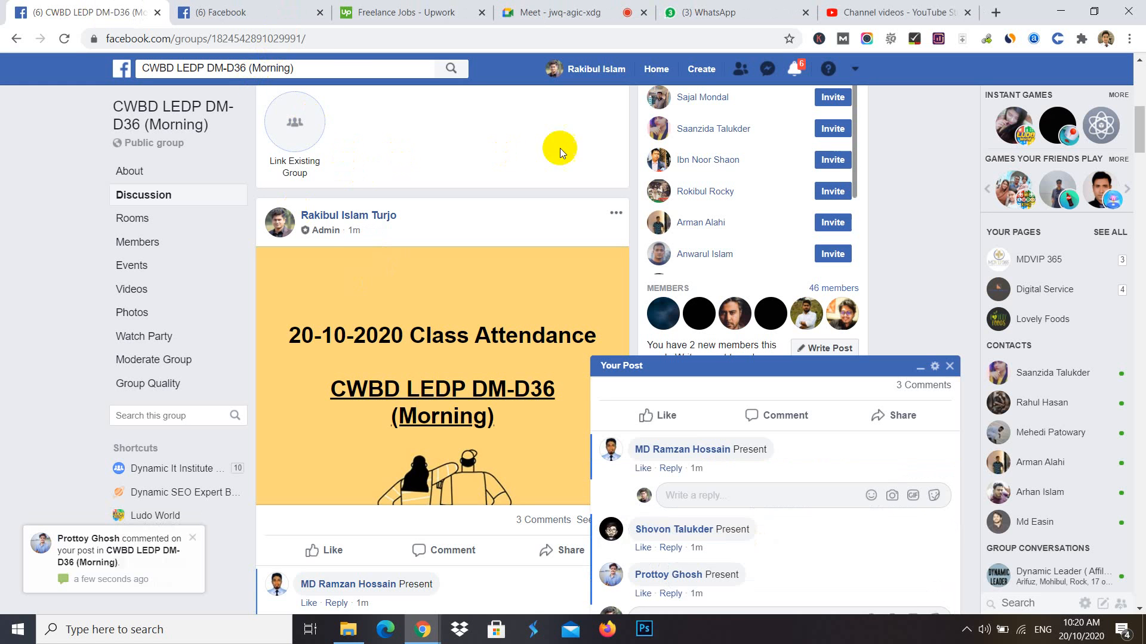
click(695, 69)
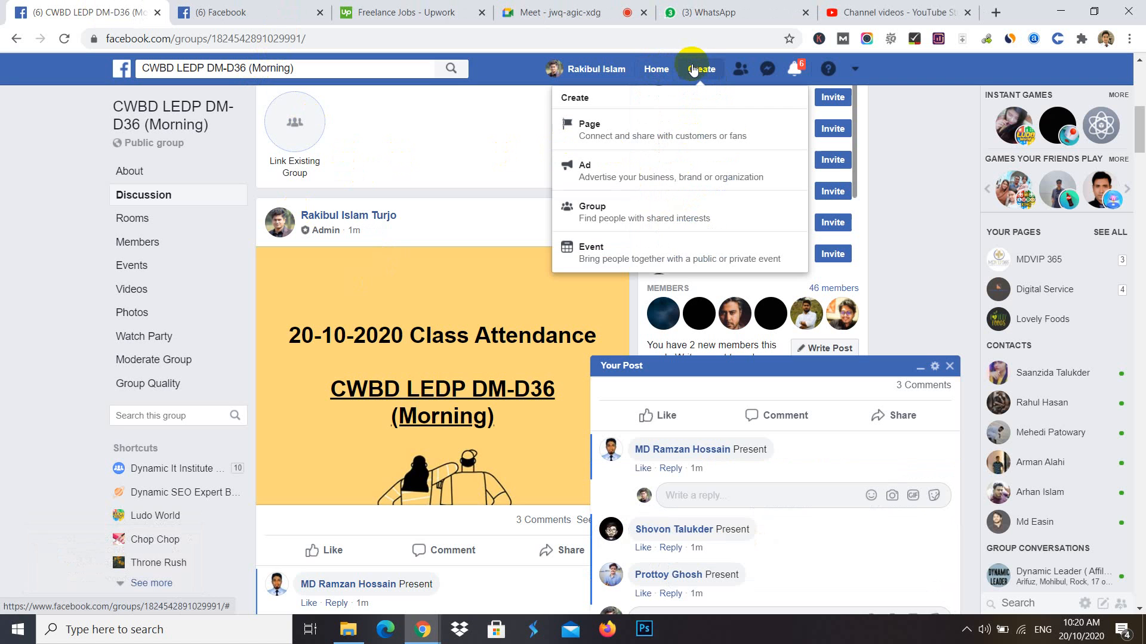
click(627, 168)
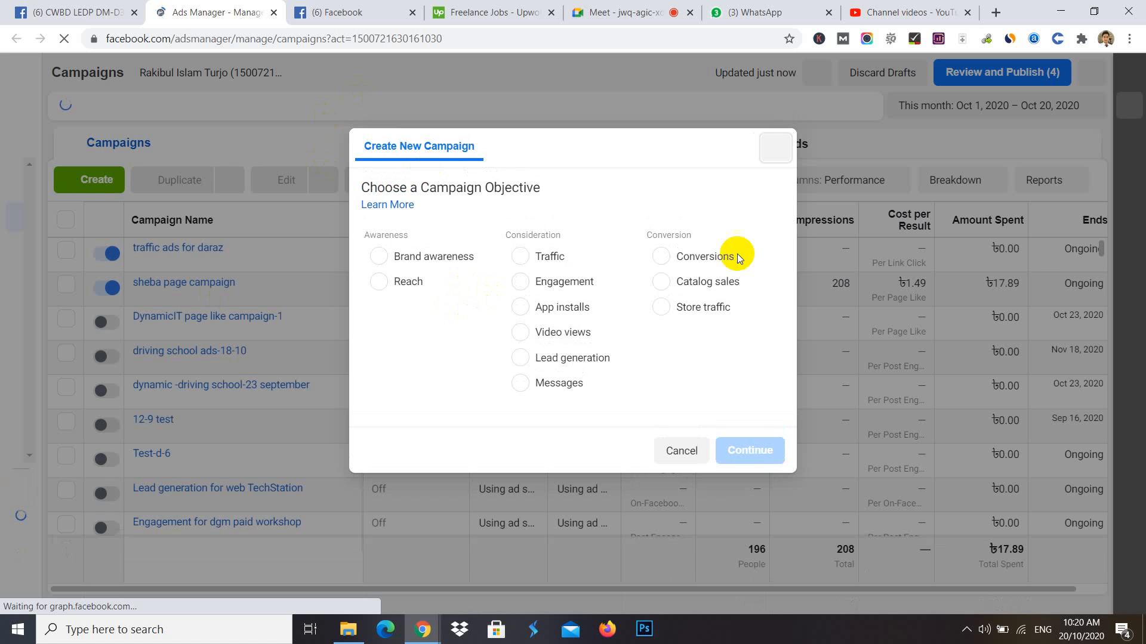
click(785, 149)
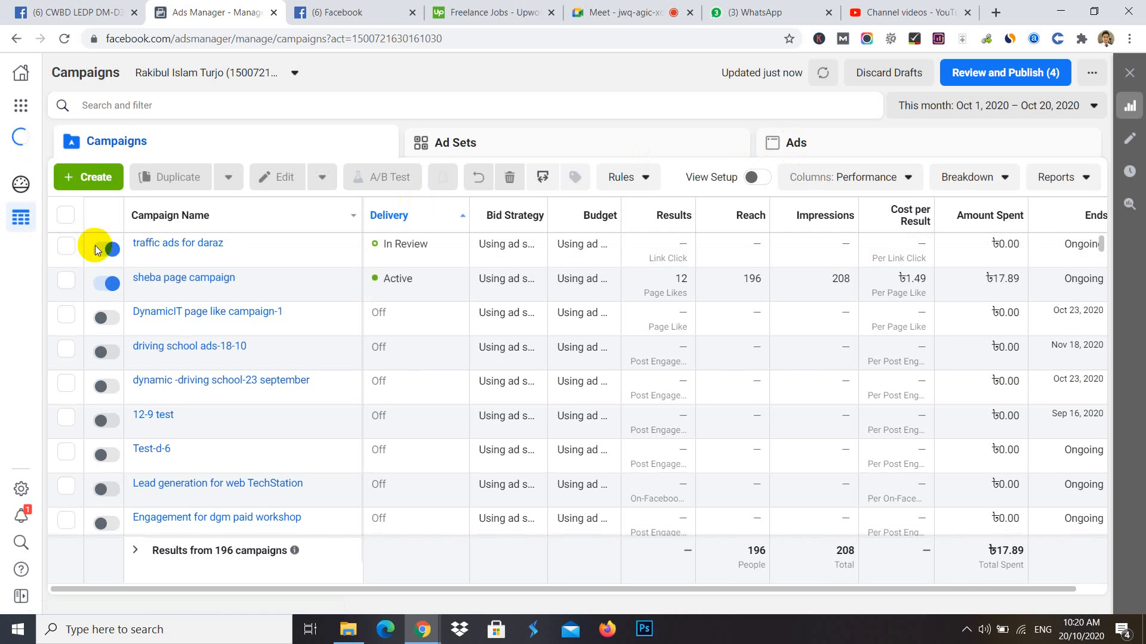
click(101, 251)
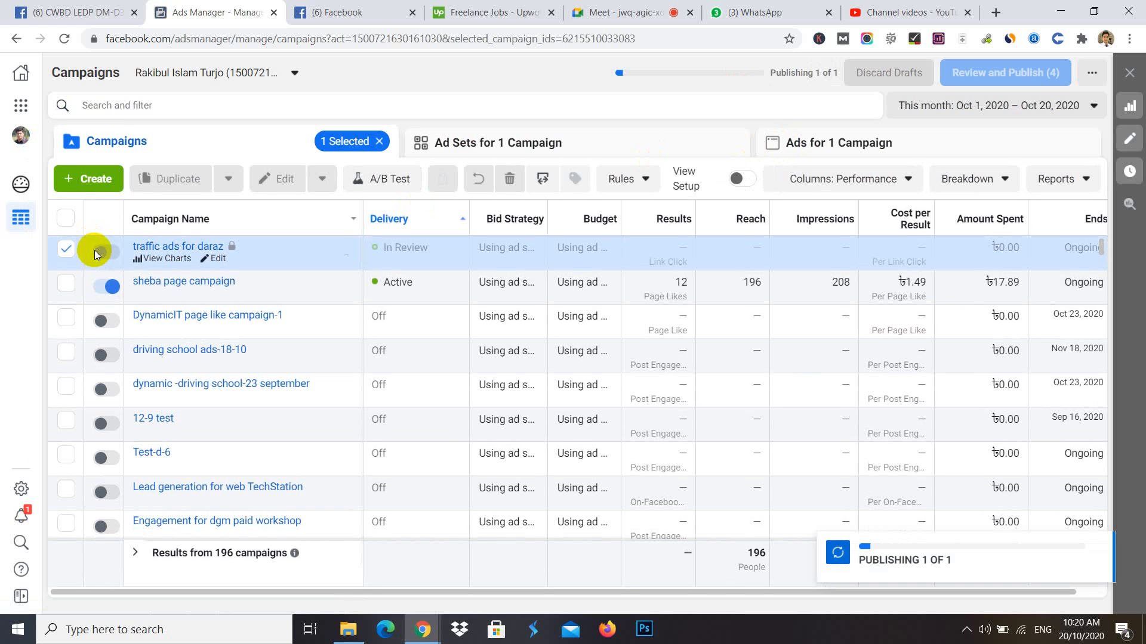
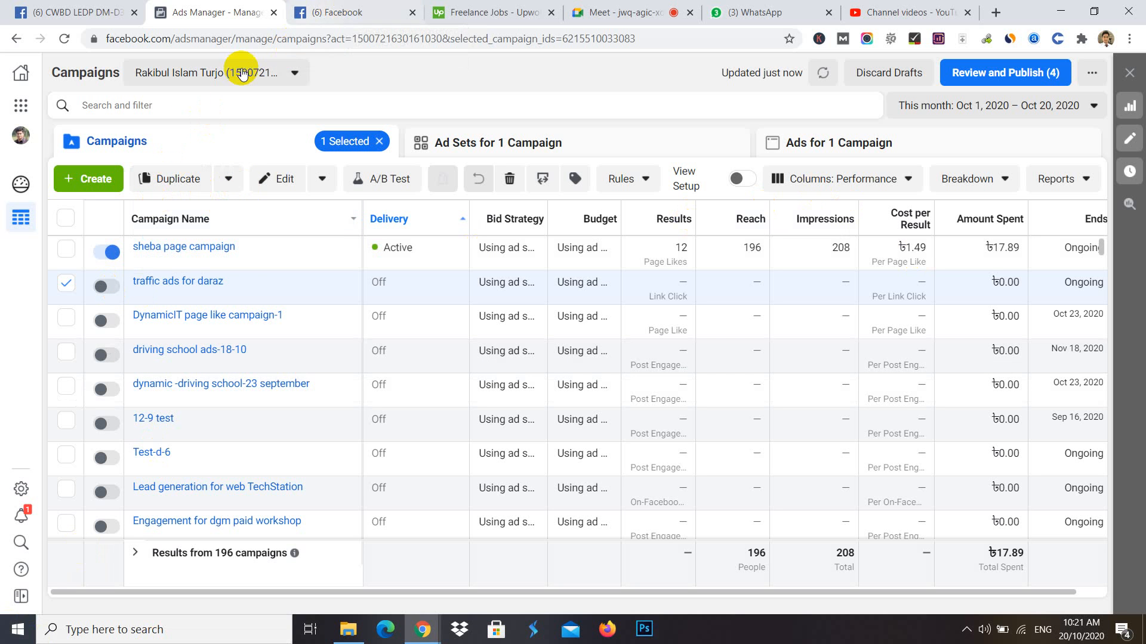
- Return to the course group page and check the latest Facebook notifications
click(97, 181)
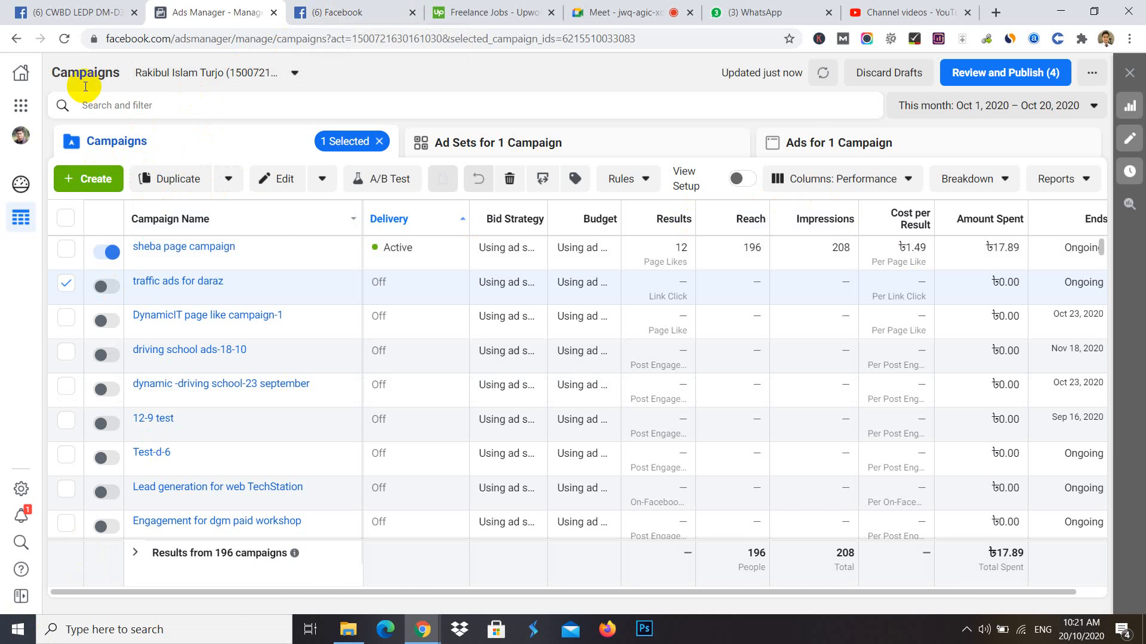
click(72, 12)
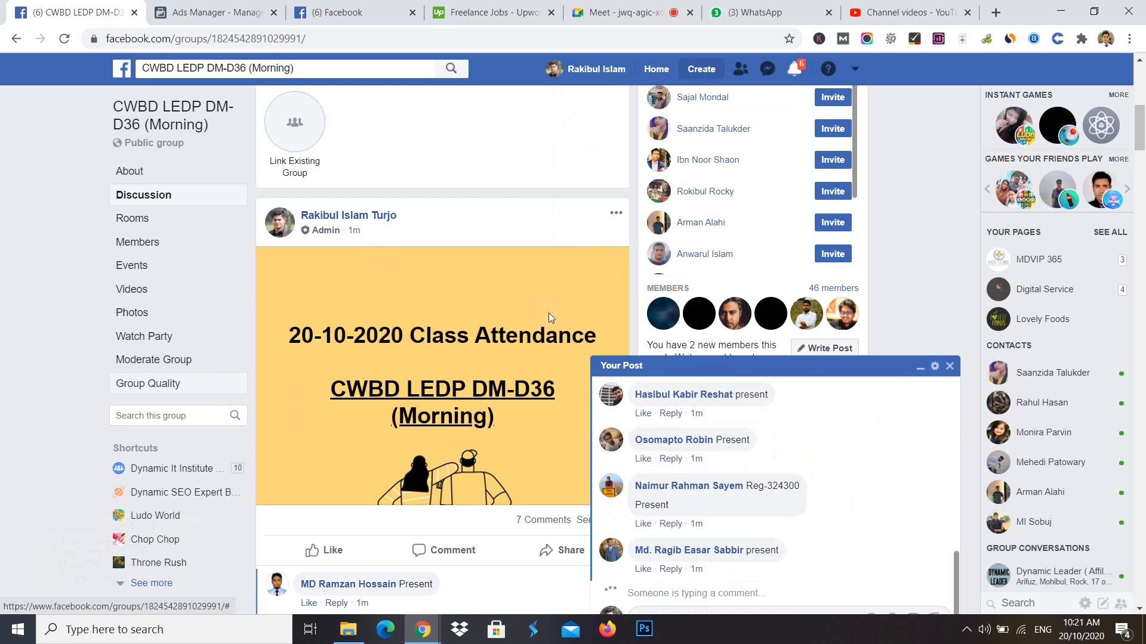
click(795, 68)
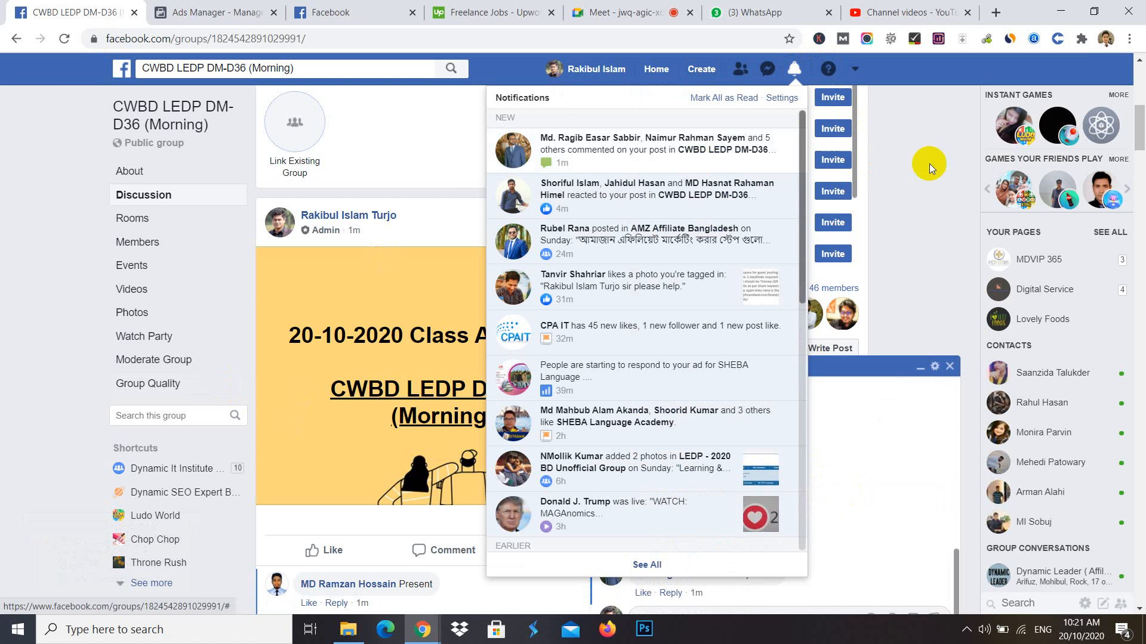
click(948, 163)
- Switch to YouTube Studio and copy the link of the uploaded facebook-page-like-ads-ledp36-class-16.wmv video from its details
click(901, 6)
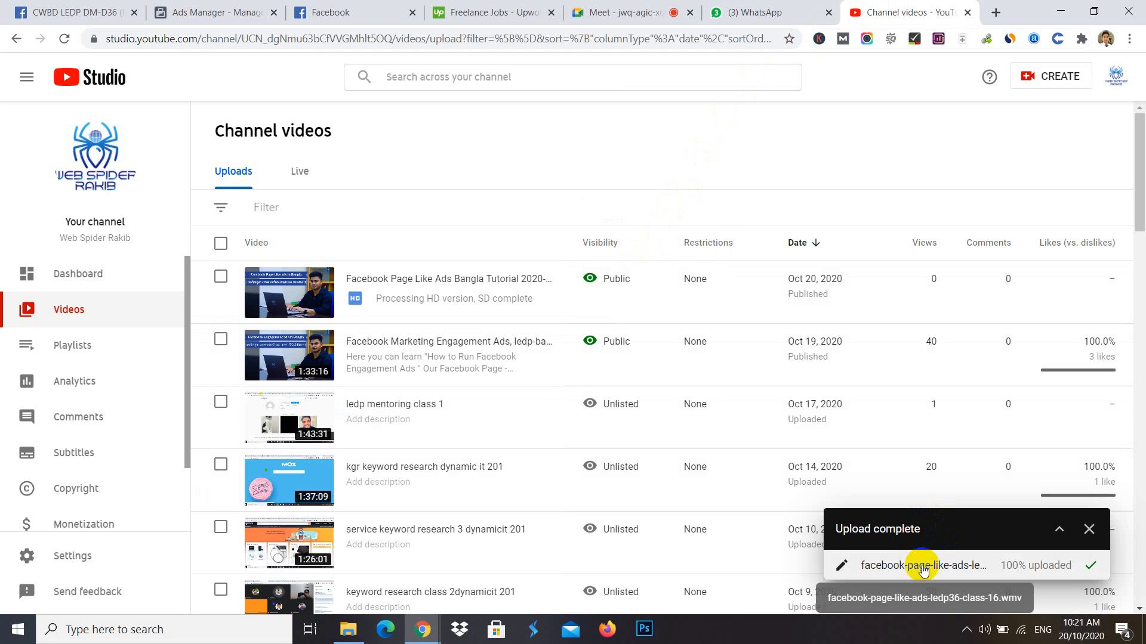
click(923, 567)
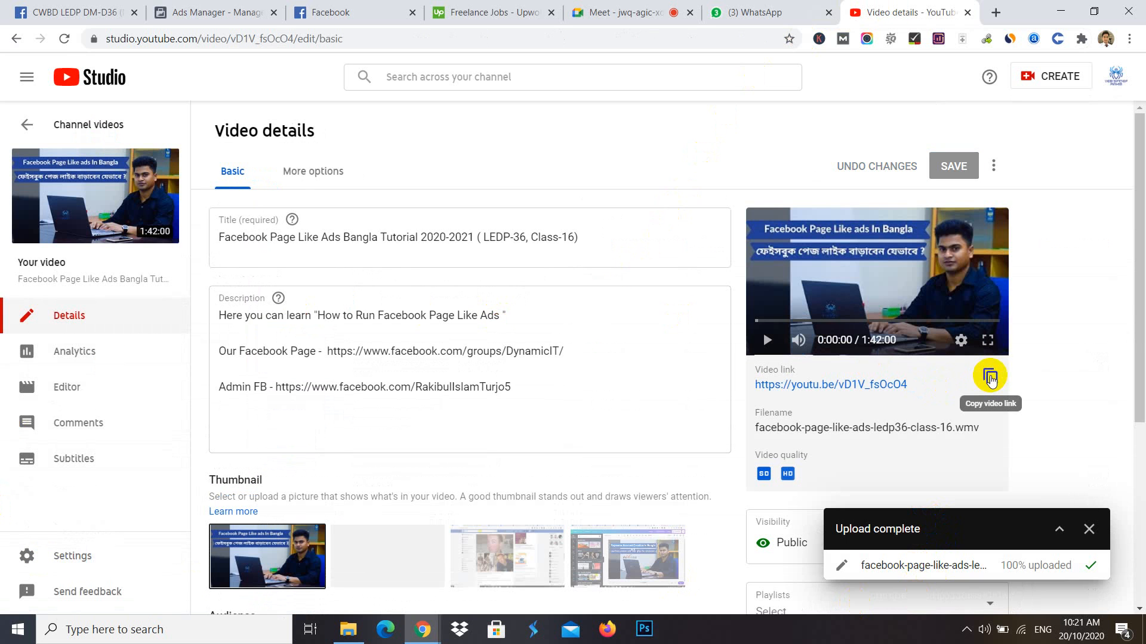
click(990, 378)
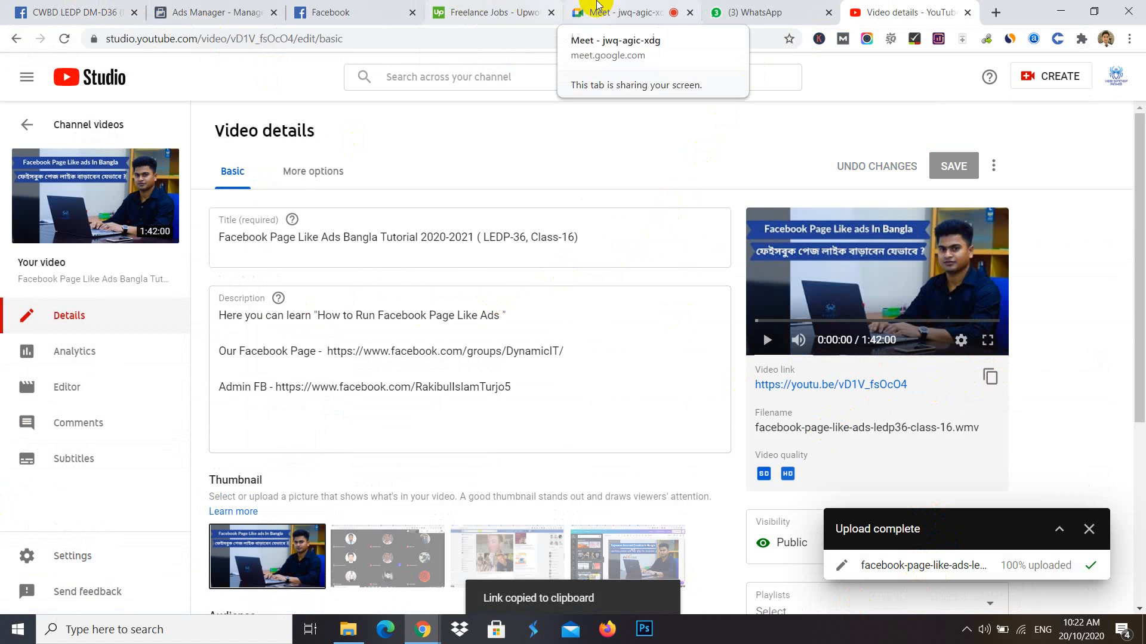
- Publish the copied YouTube class video link as a new post in the CWBD LEDP DM-D36 (Morning) group
click(92, 7)
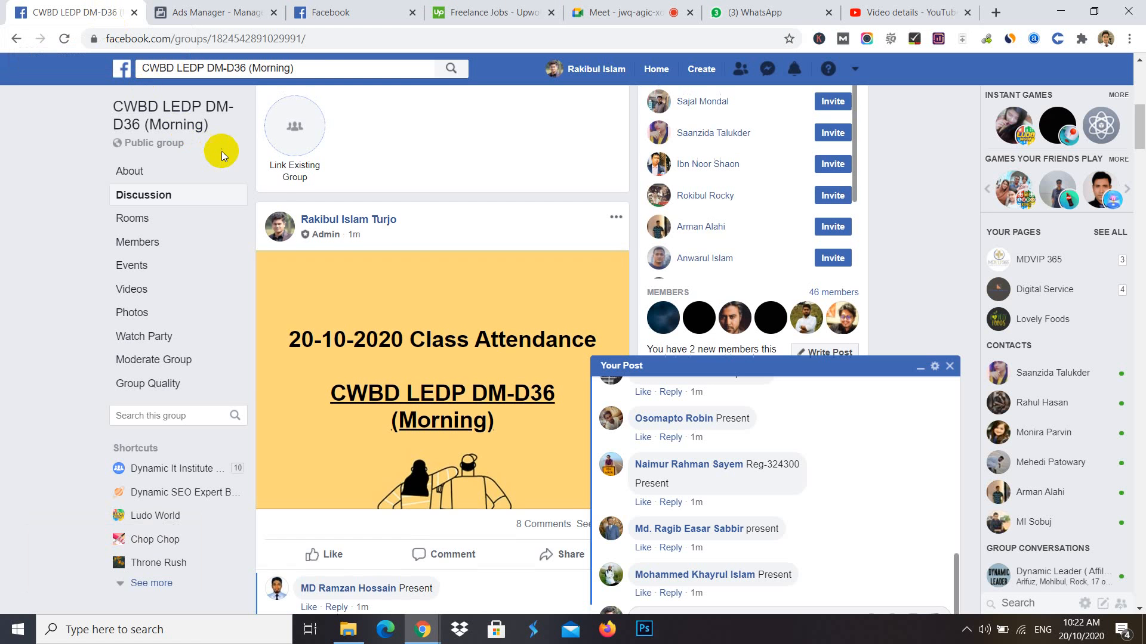
scroll(373, 391, up, 8)
click(340, 433)
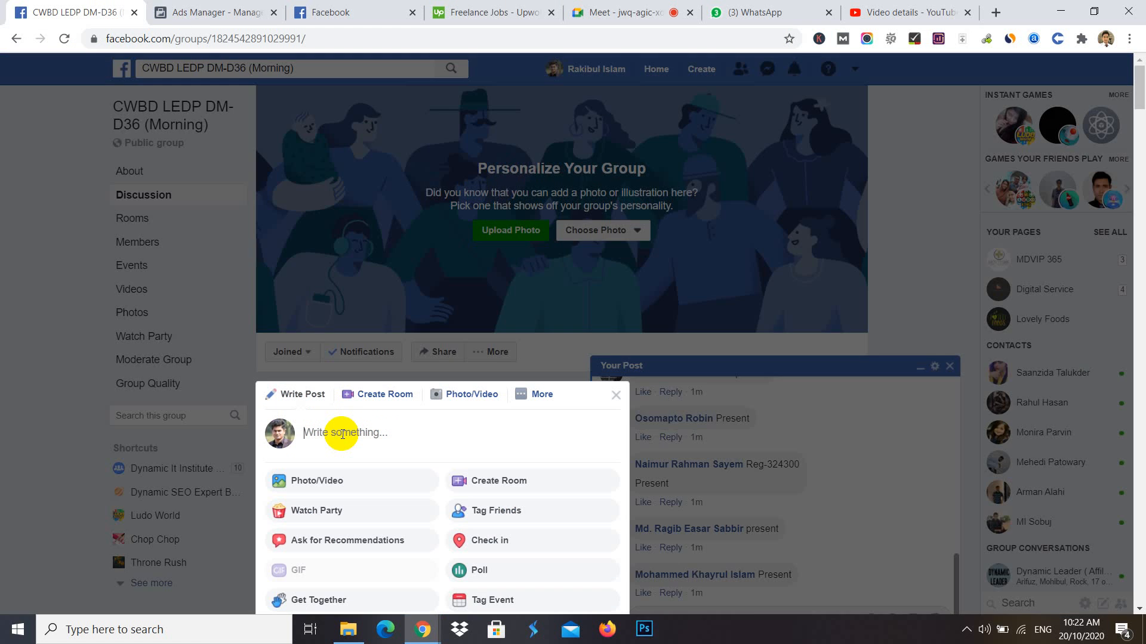
key(ctrl+v)
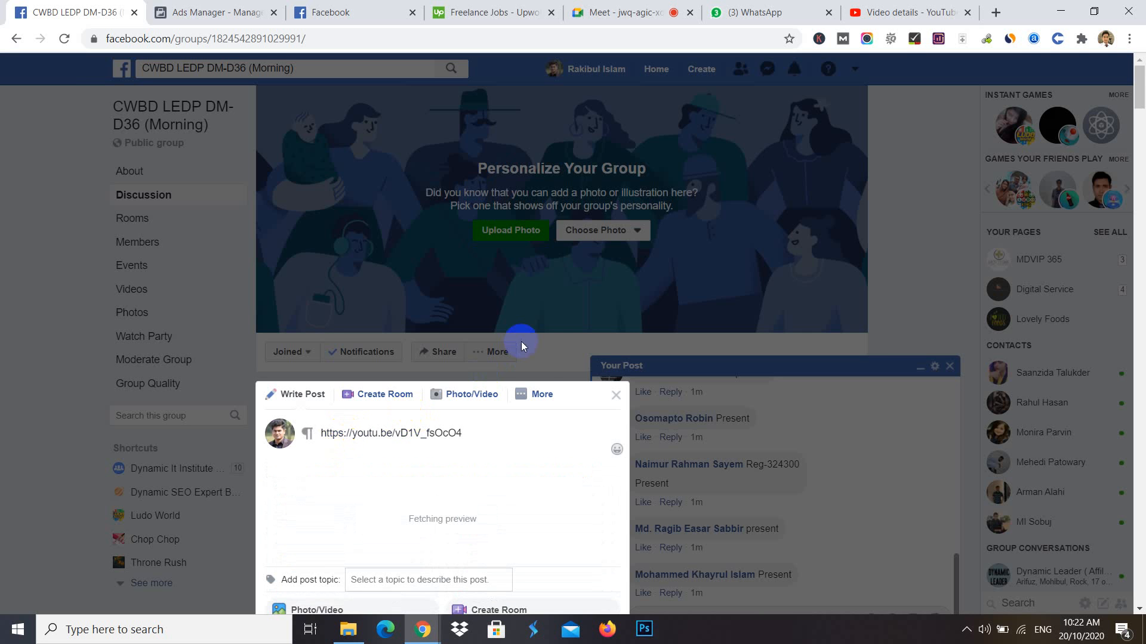
scroll(539, 359, down, 3)
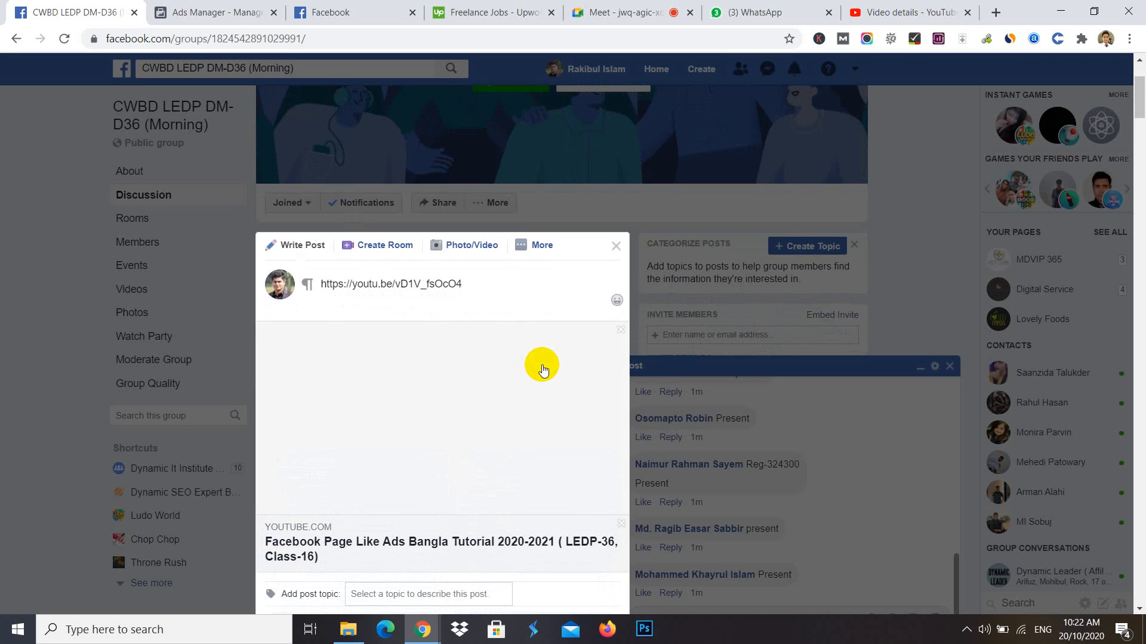
scroll(542, 369, down, 1)
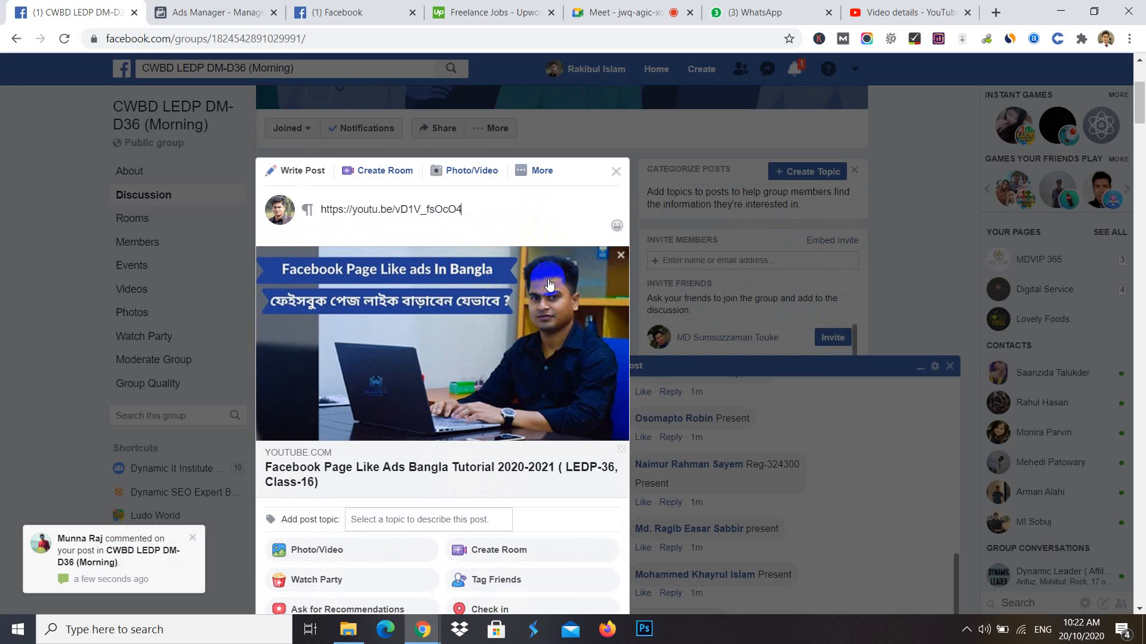
scroll(519, 335, down, 5)
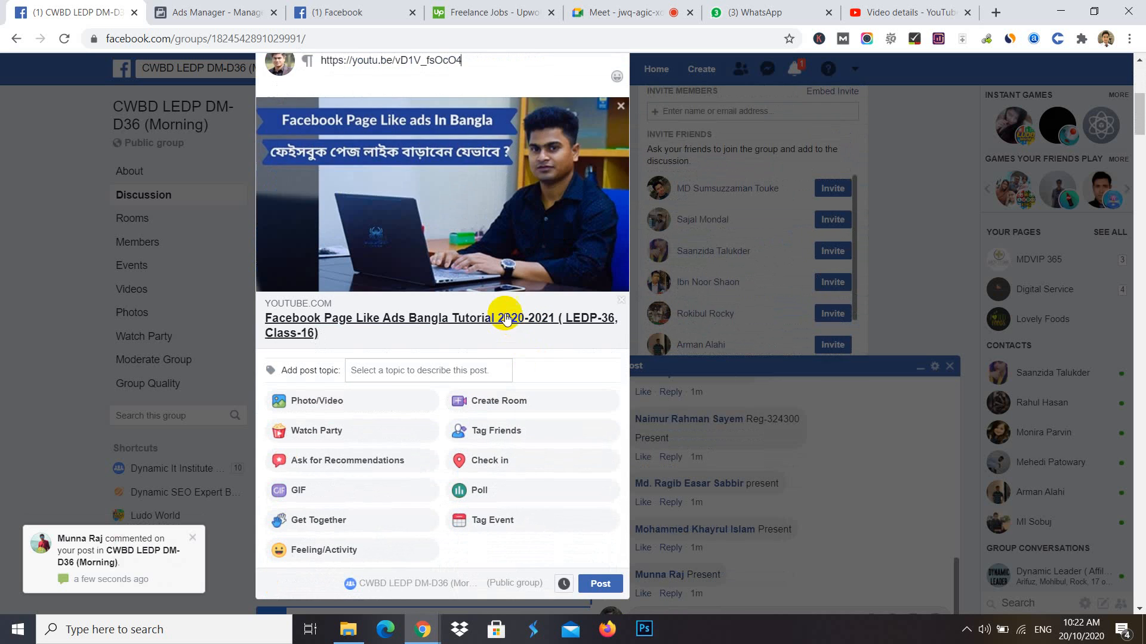
click(592, 440)
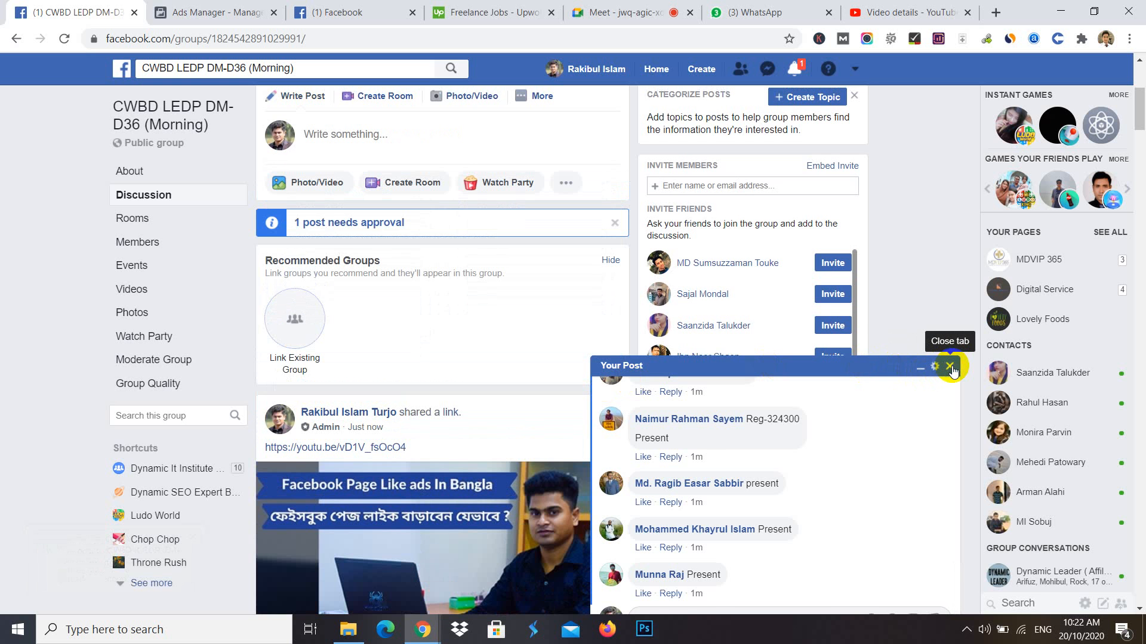
- Close the attendance post's comment pop-up, look over the group feed and notifications, and reload the group page
click(950, 366)
scroll(544, 376, down, 4)
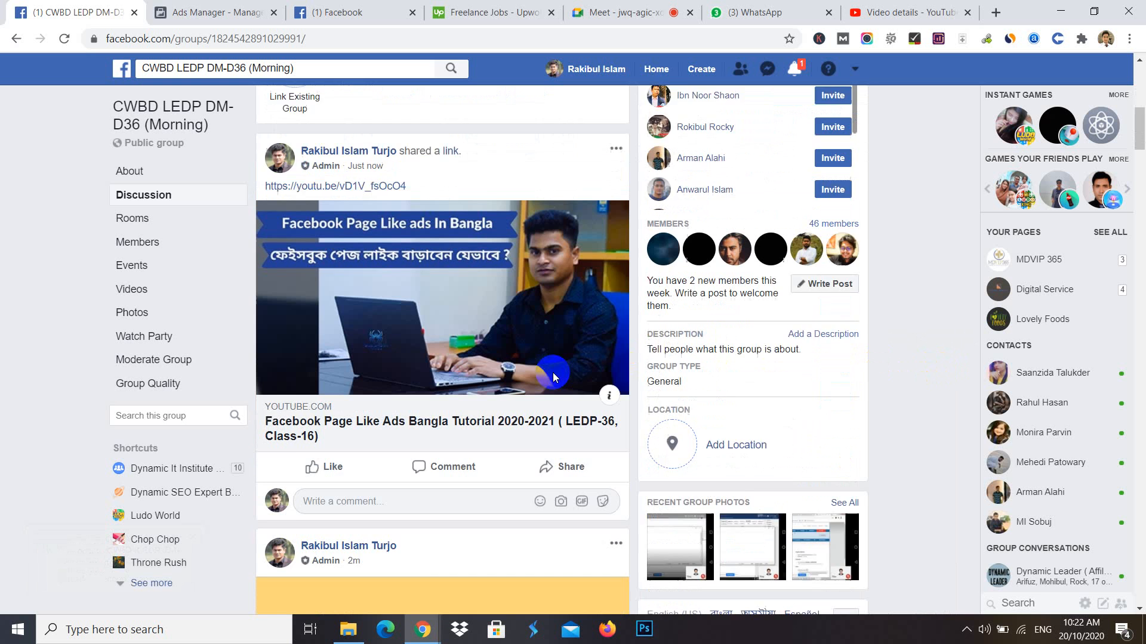
scroll(553, 378, down, 15)
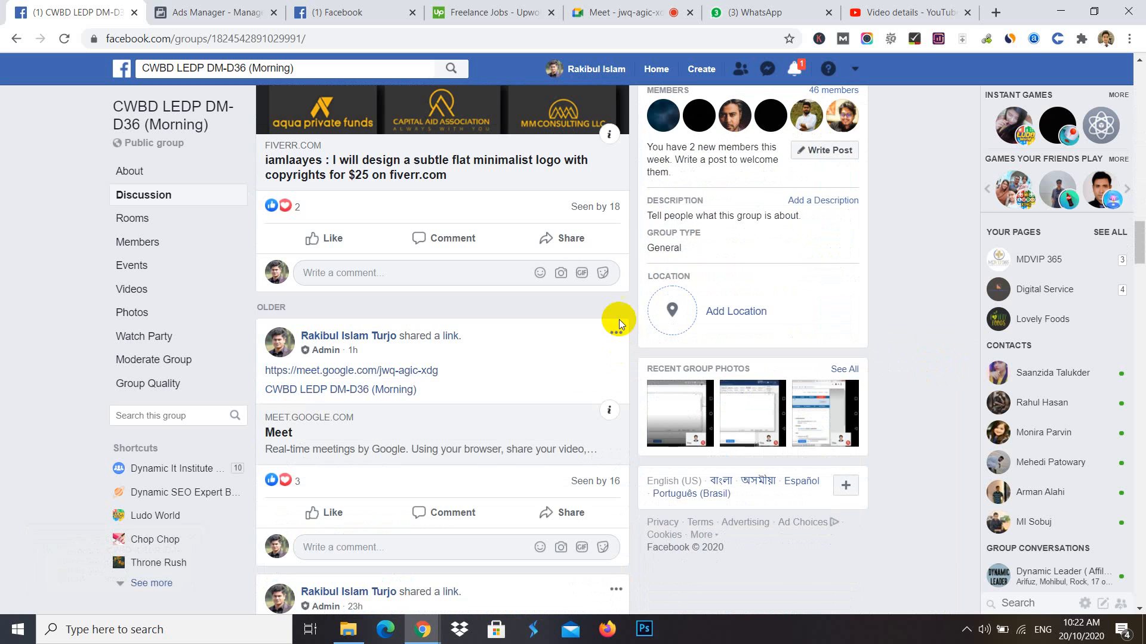
scroll(656, 256, up, 4)
click(794, 69)
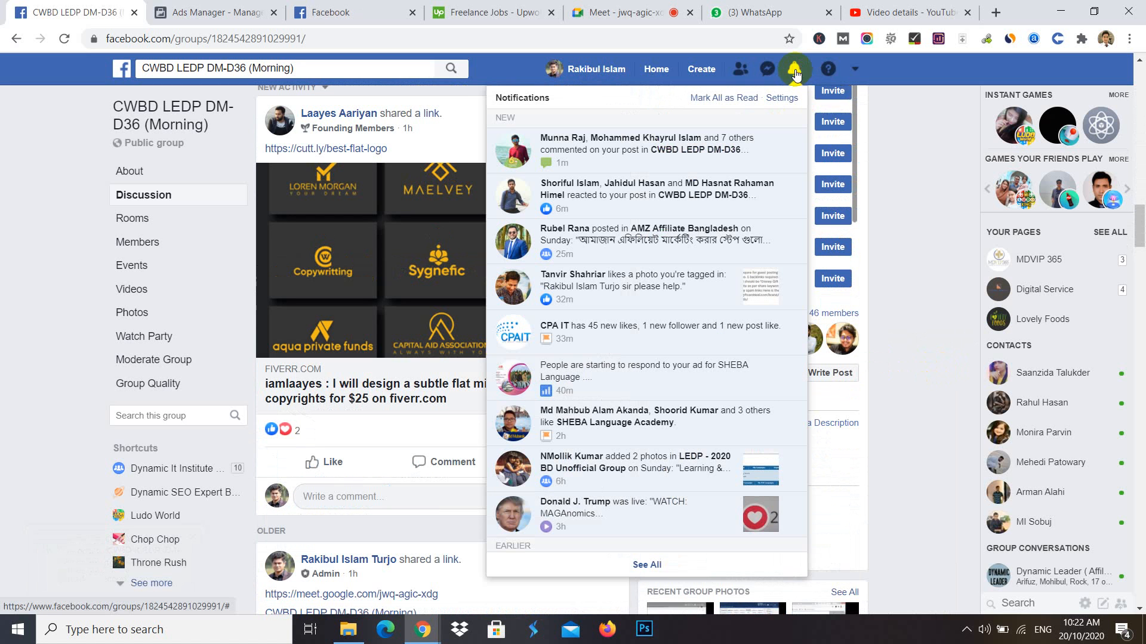
click(952, 239)
click(168, 118)
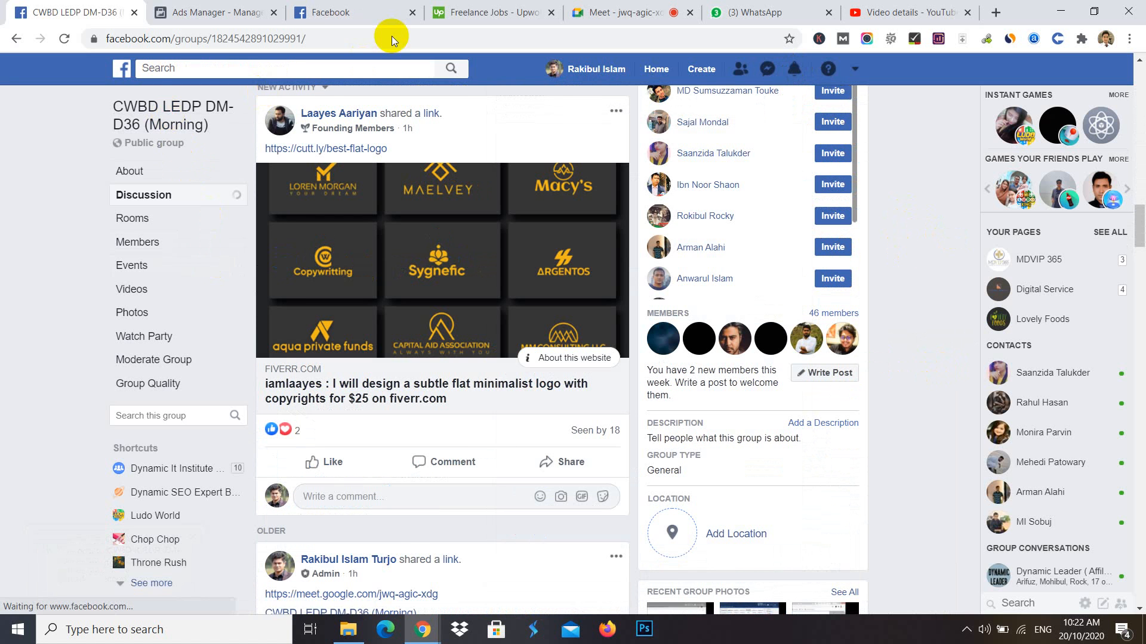
- Switch back to Ads Manager and create a new campaign with the Traffic objective
click(203, 10)
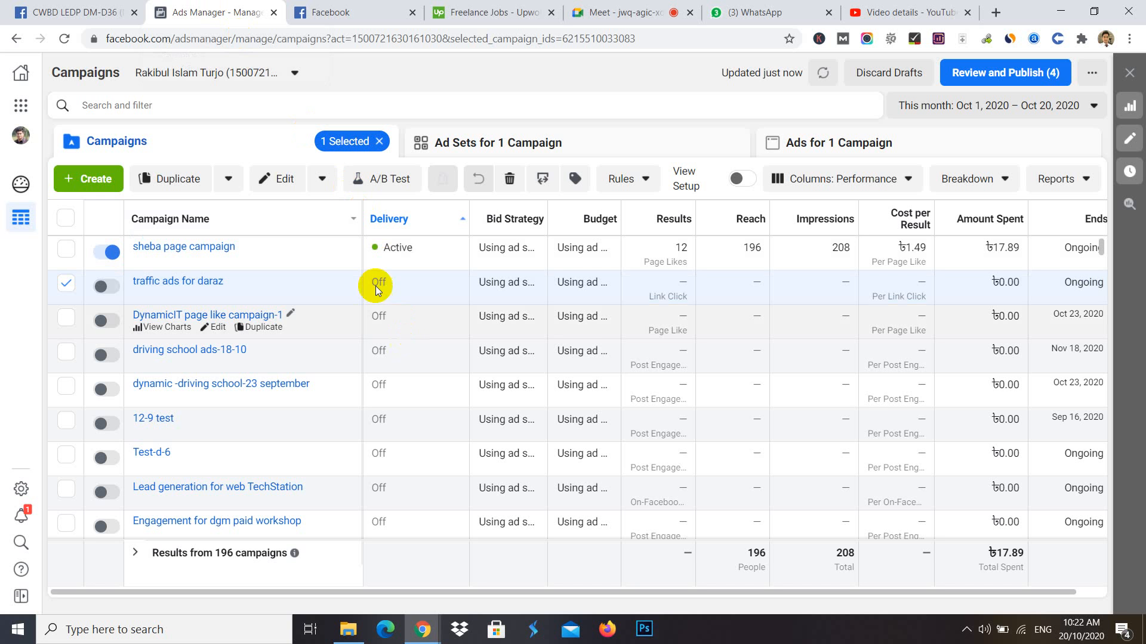
click(99, 180)
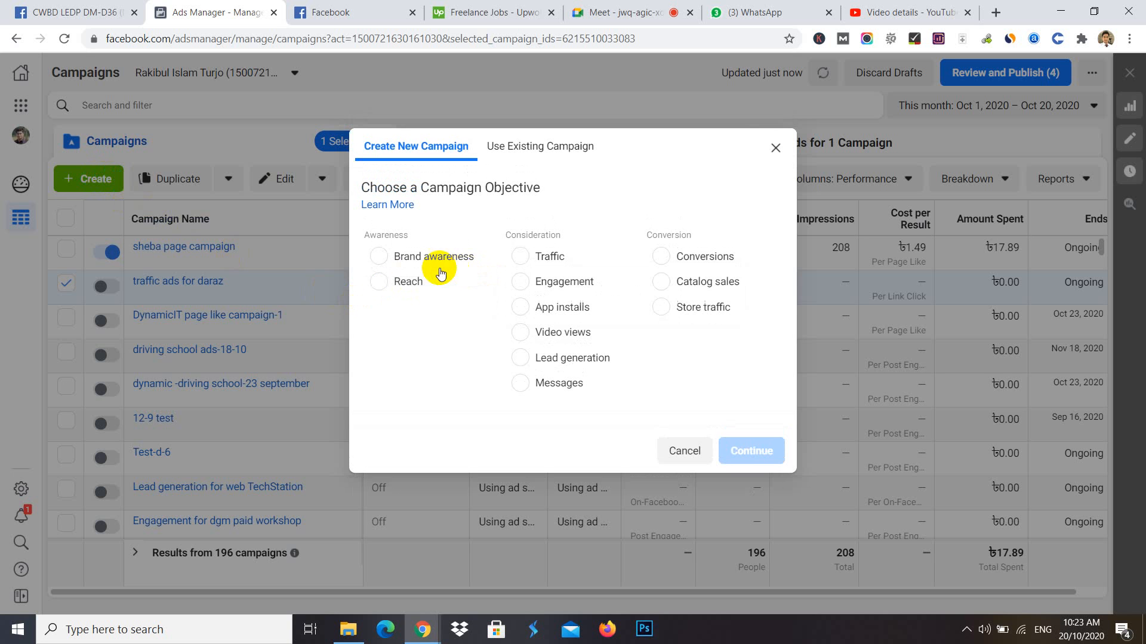
mouse_move(498, 280)
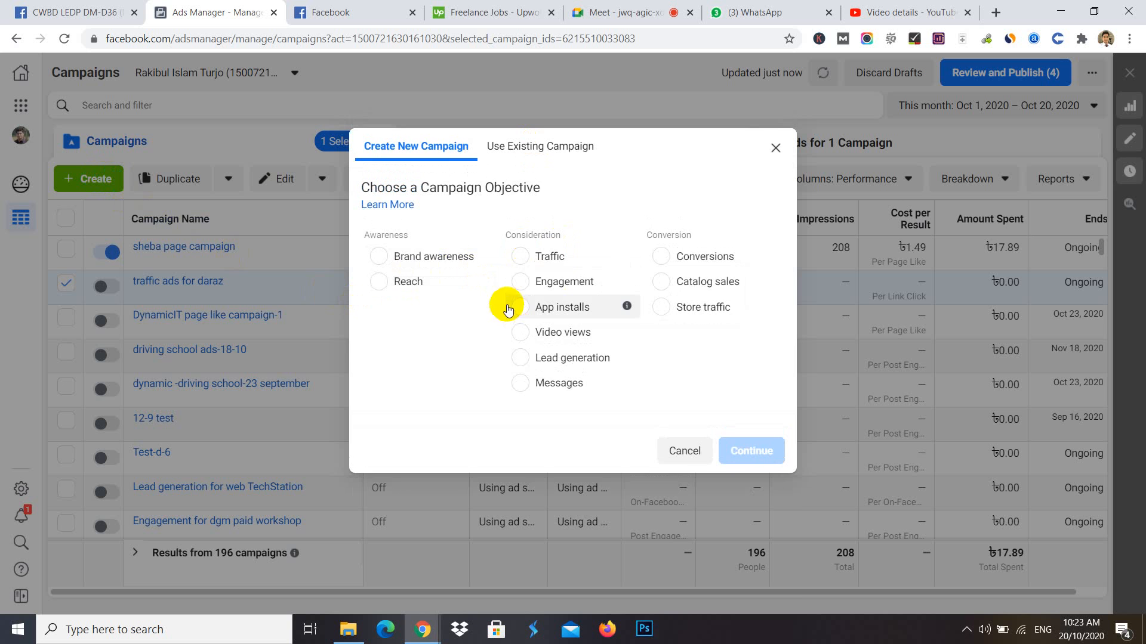
click(524, 262)
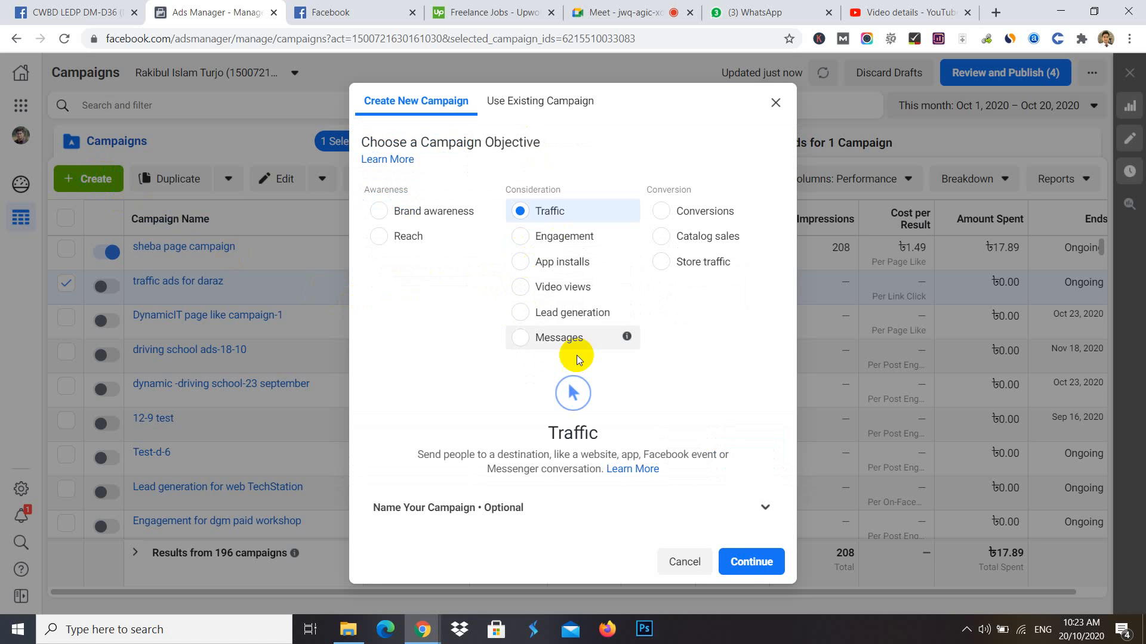
click(753, 563)
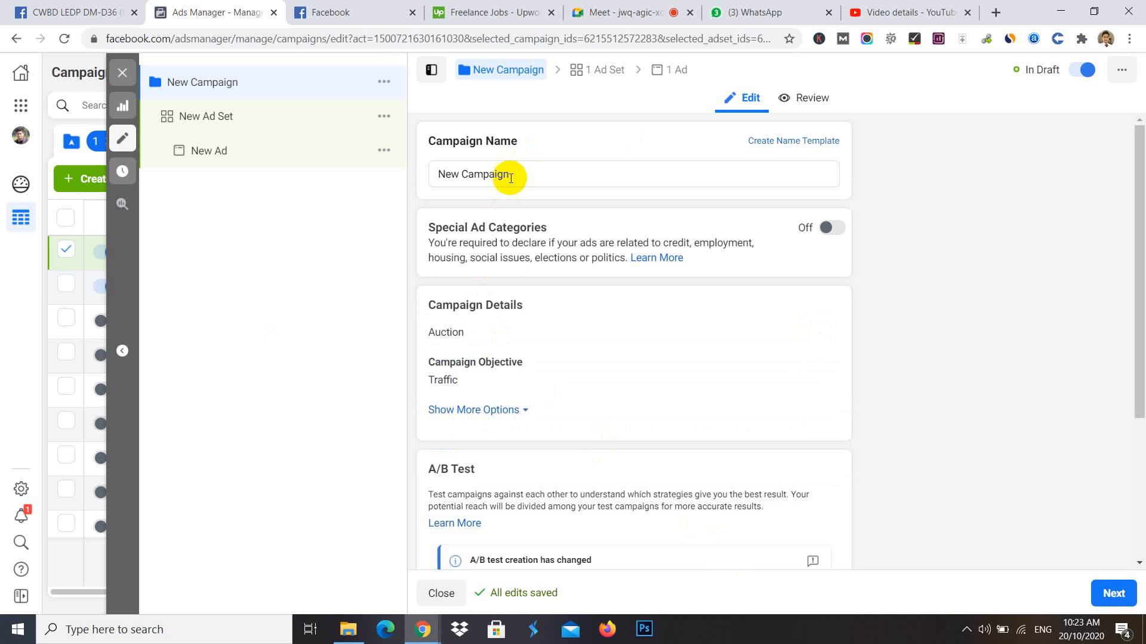
- Name the campaign "taffic ads -carassol" and continue to its ad set settings
drag(509, 173, 439, 173)
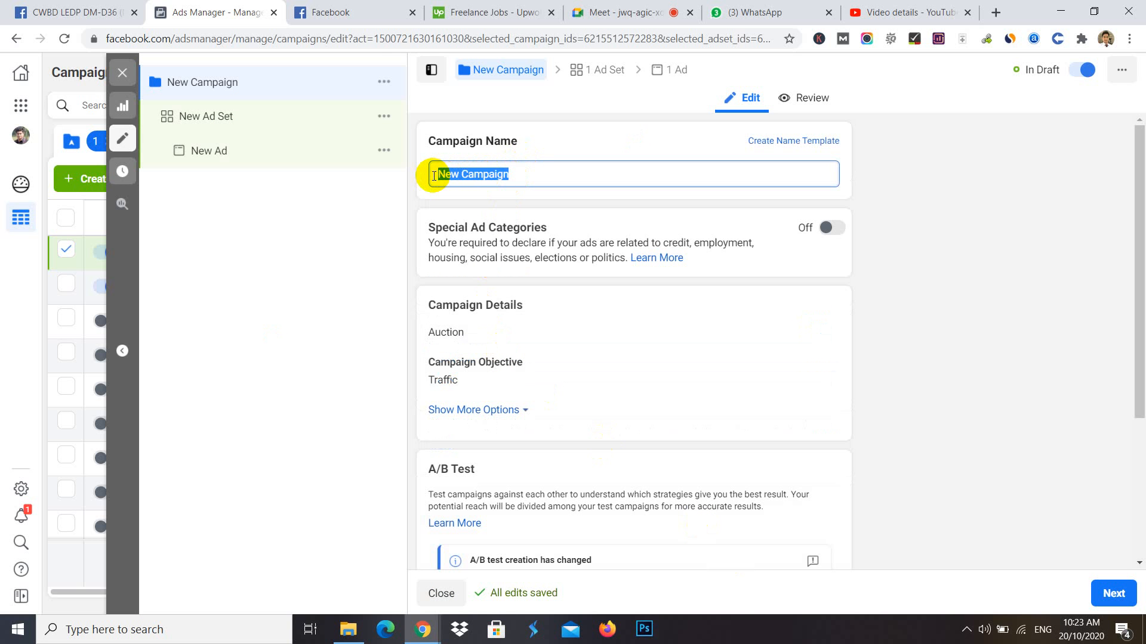
text(taffic ads -carassol)
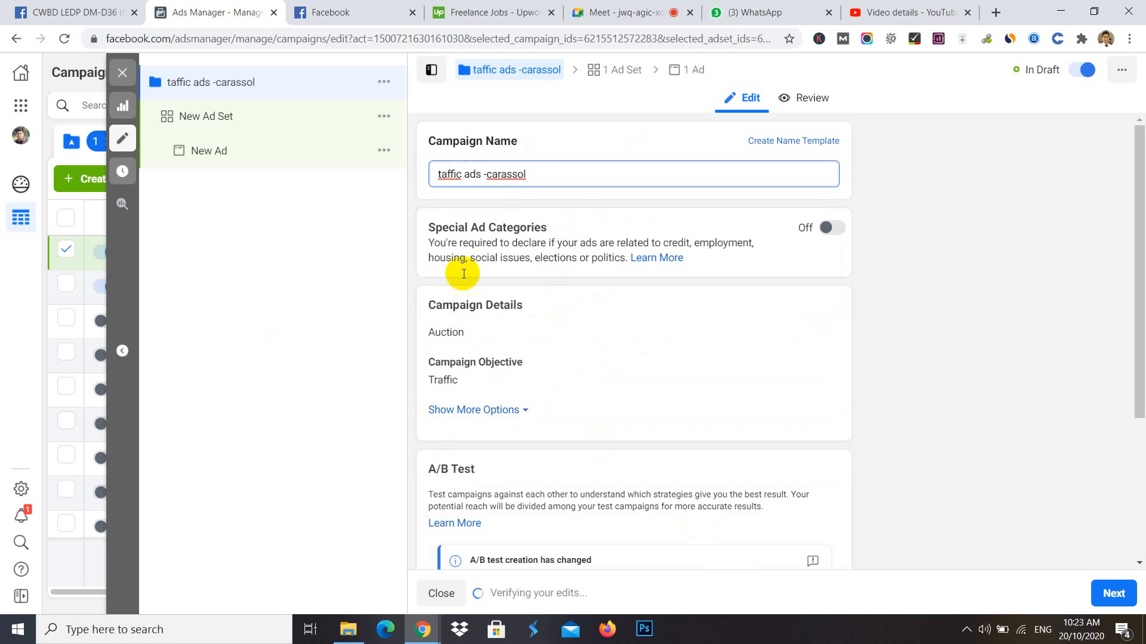
scroll(479, 350, down, 4)
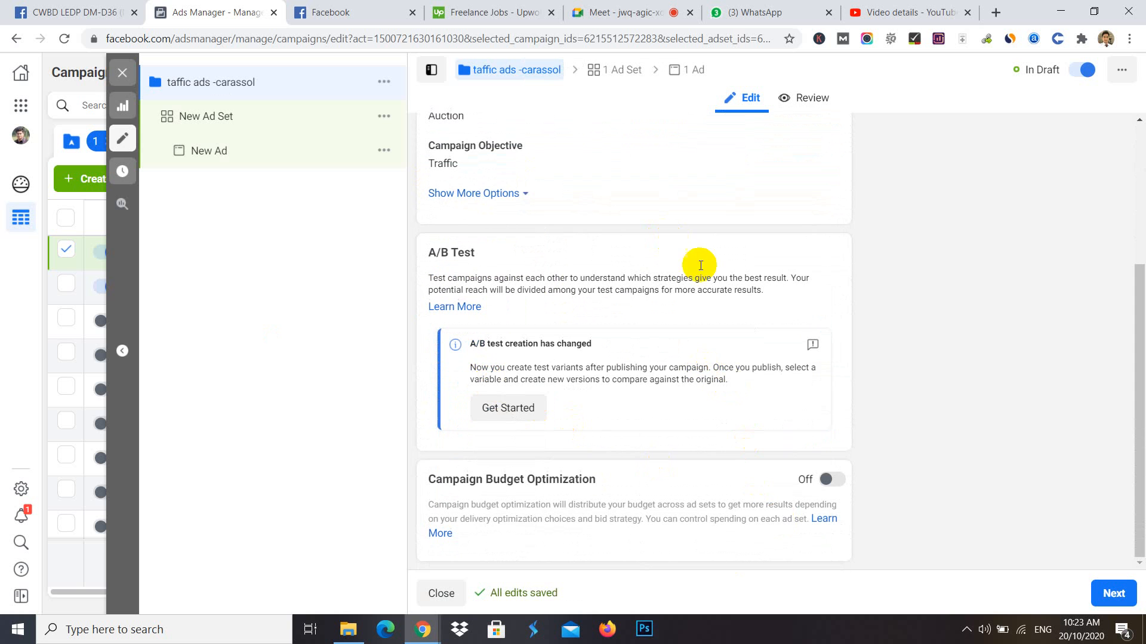
click(1108, 598)
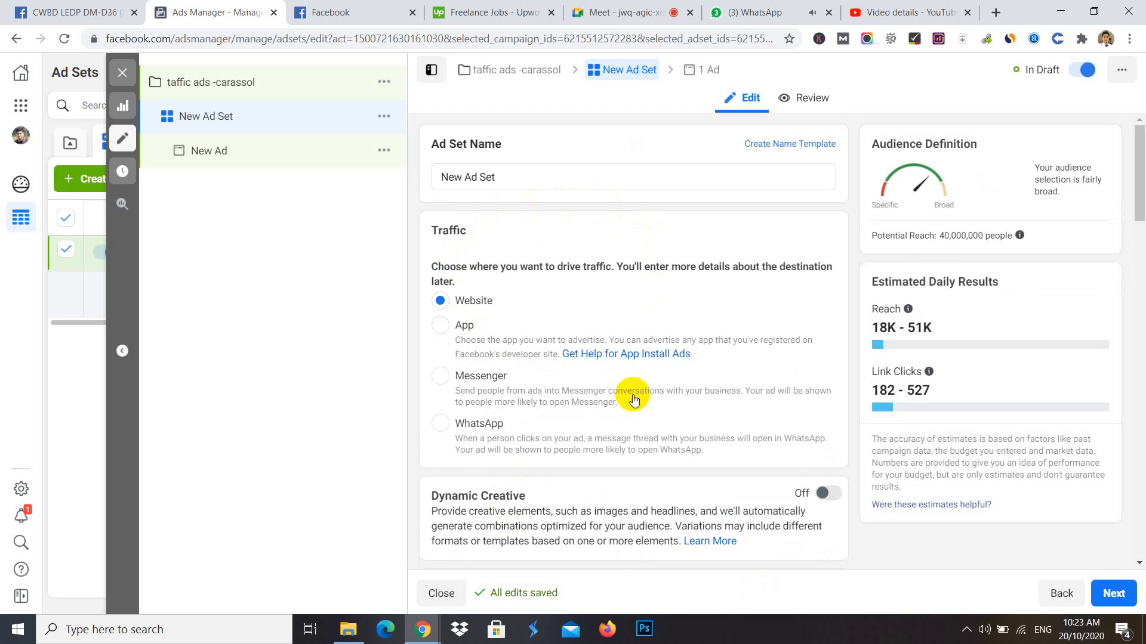
- Set the ad set's daily budget to 86 BDT
scroll(629, 406, down, 5)
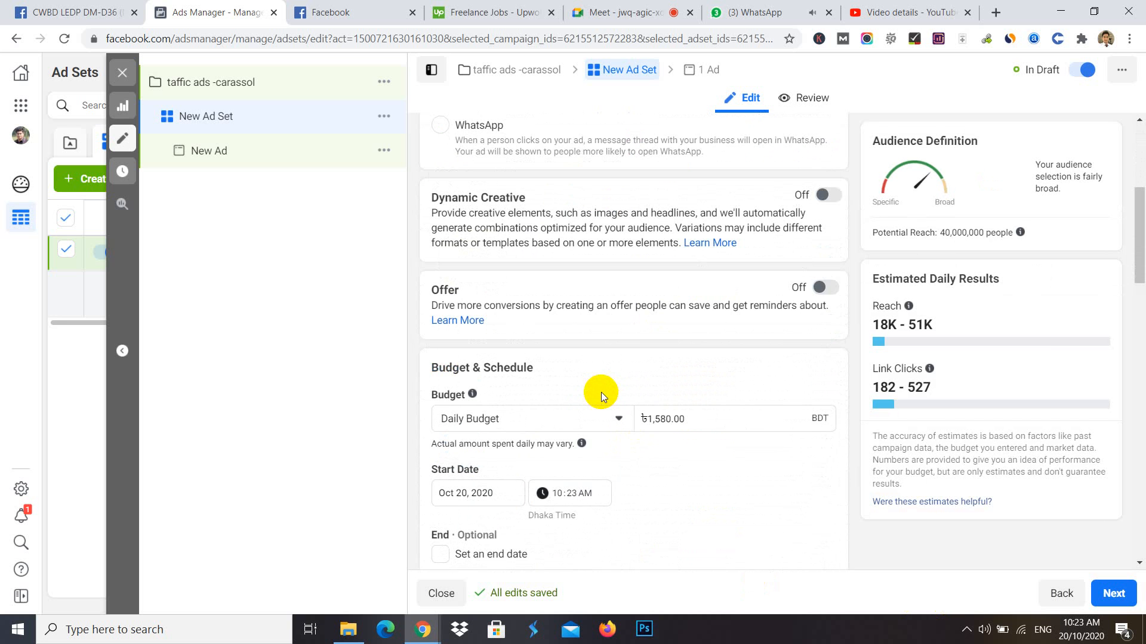
scroll(593, 380, up, 2)
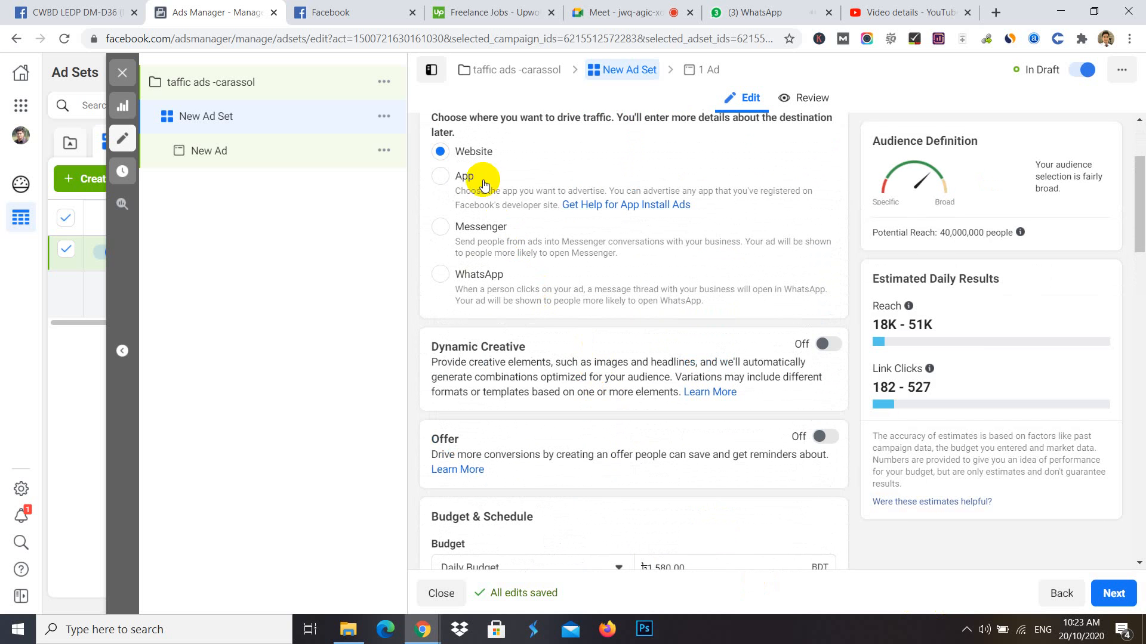
scroll(621, 358, down, 2)
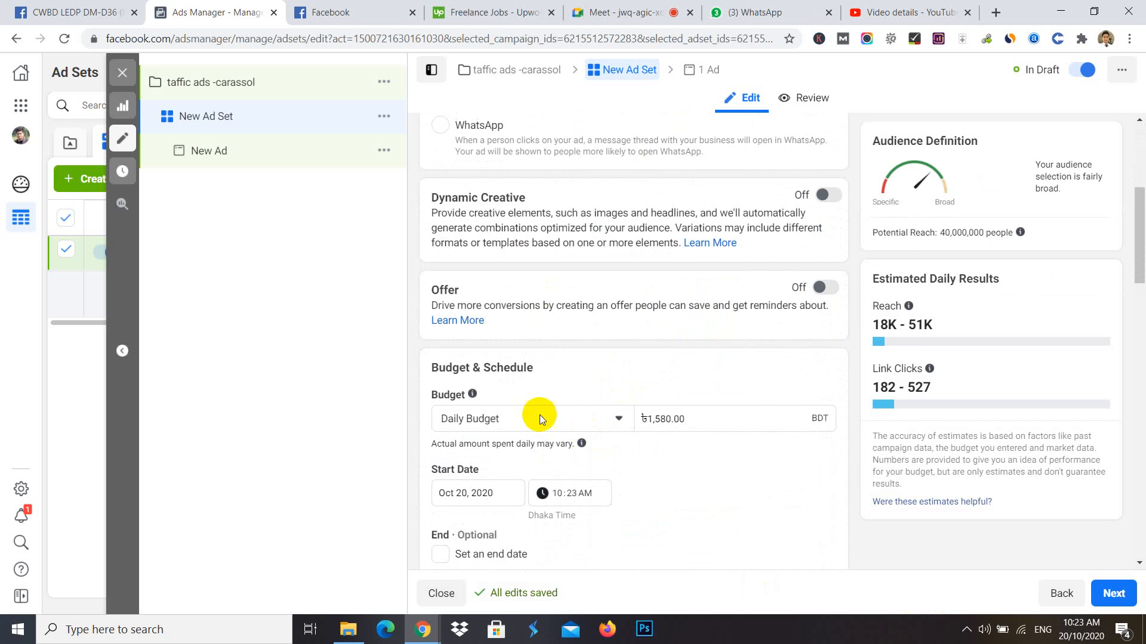
drag(670, 418, 647, 420)
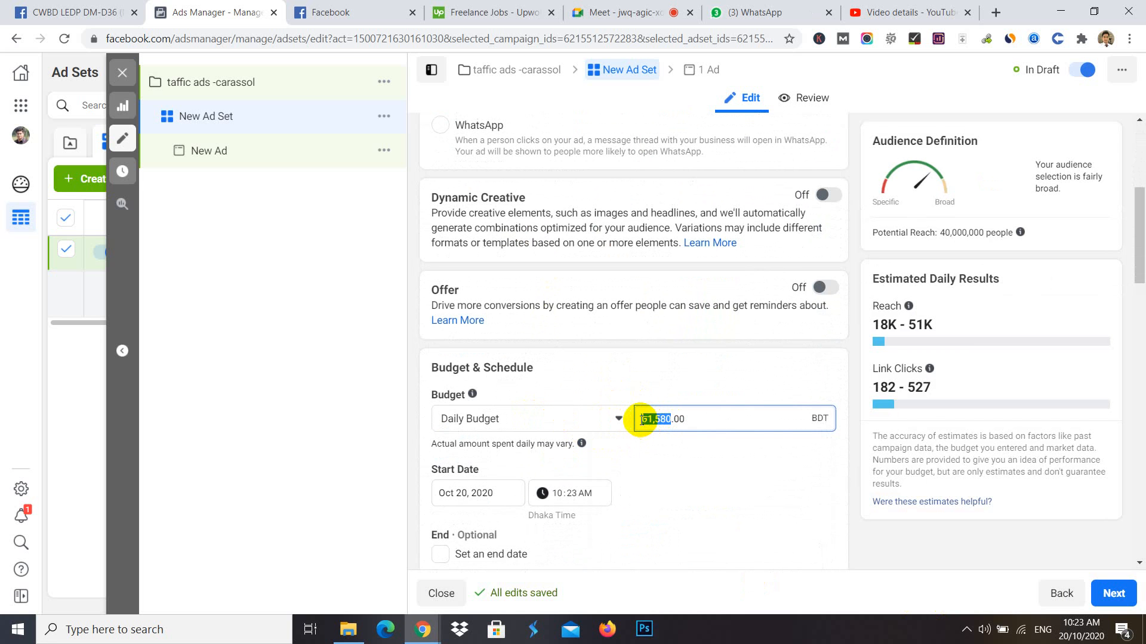
text(86)
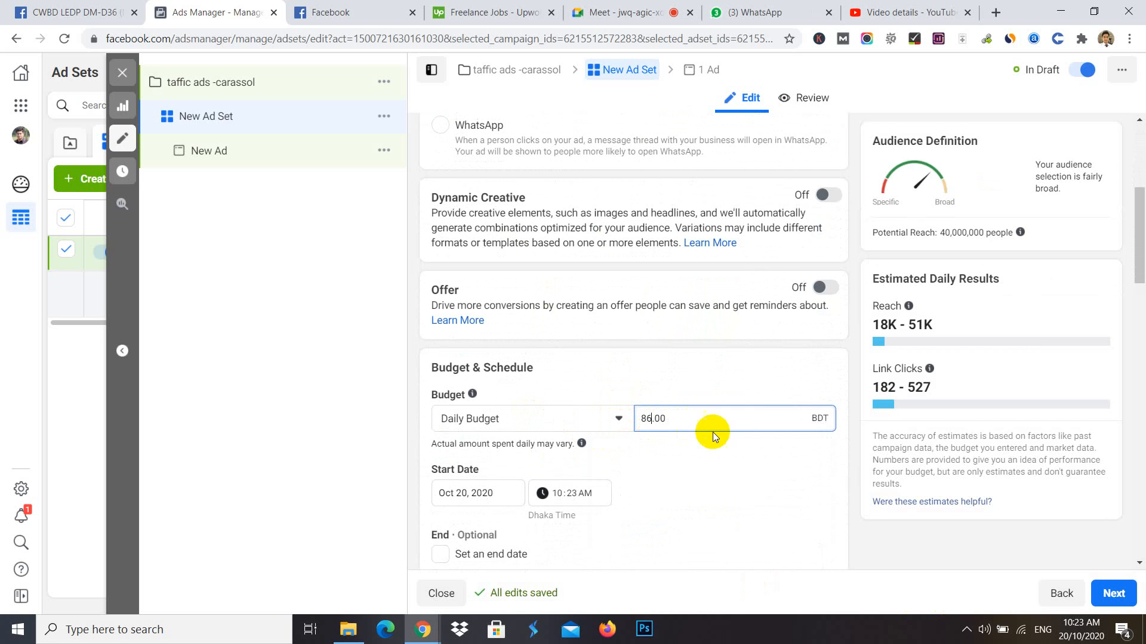
click(774, 482)
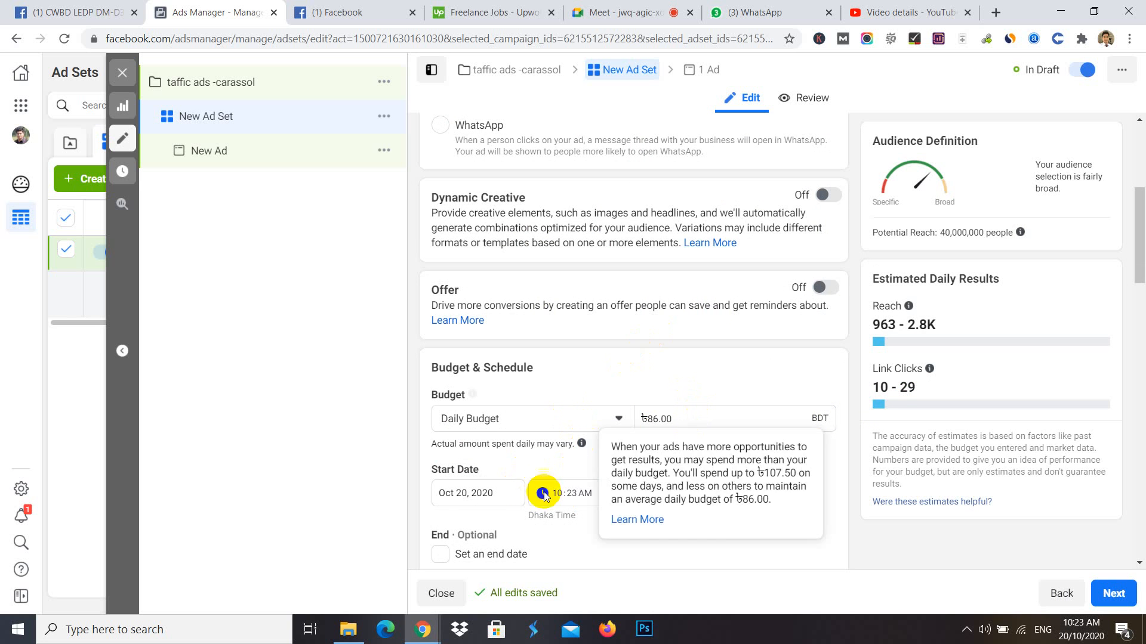
- Apply the saved audience "ui/ux 28 feb" to the ad set
scroll(525, 487, down, 1)
scroll(597, 415, down, 3)
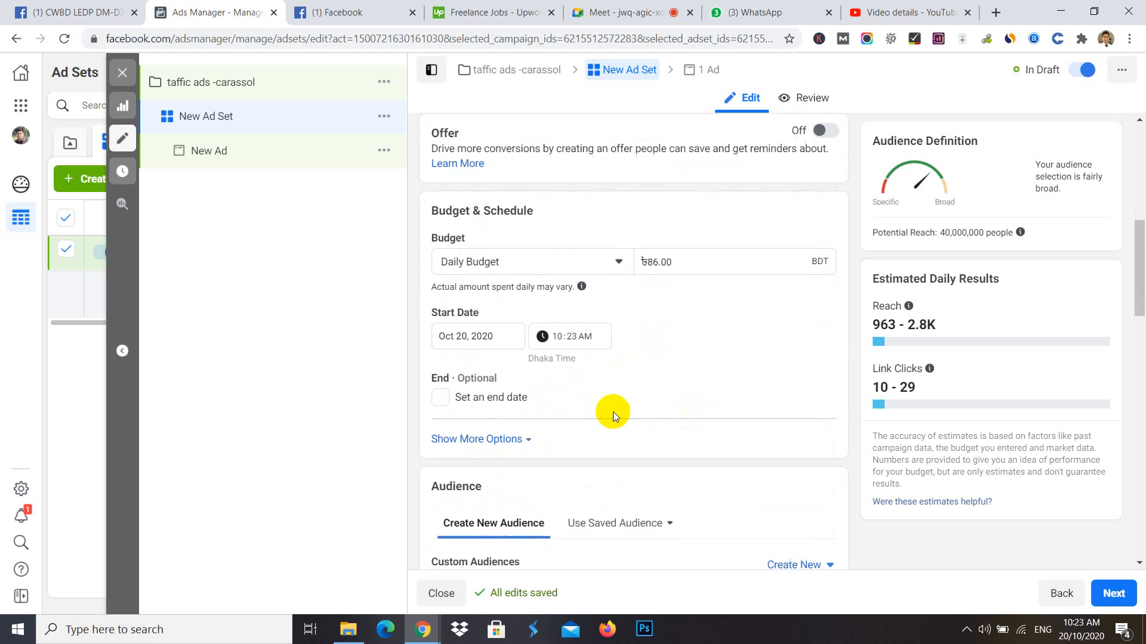
scroll(495, 399, down, 7)
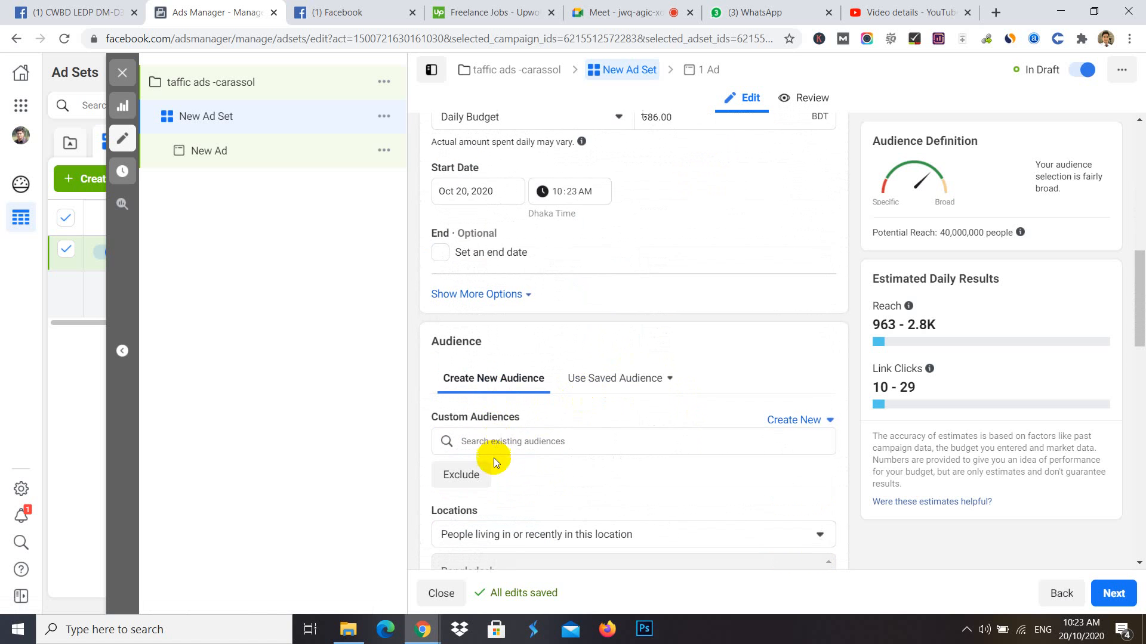
scroll(587, 386, down, 3)
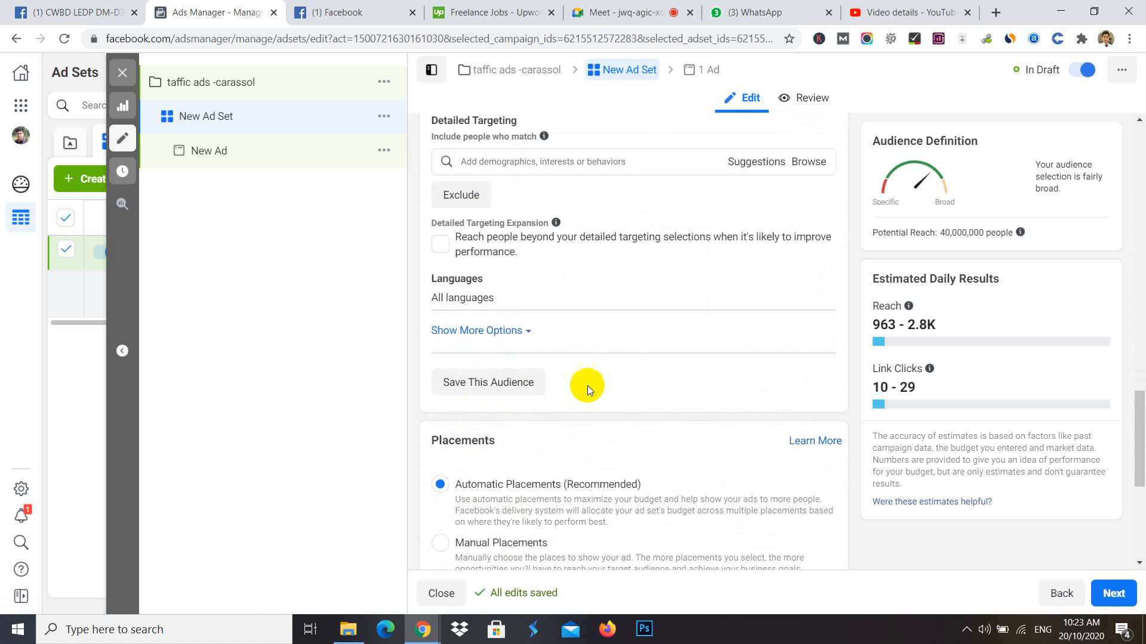
scroll(585, 370, up, 9)
click(631, 316)
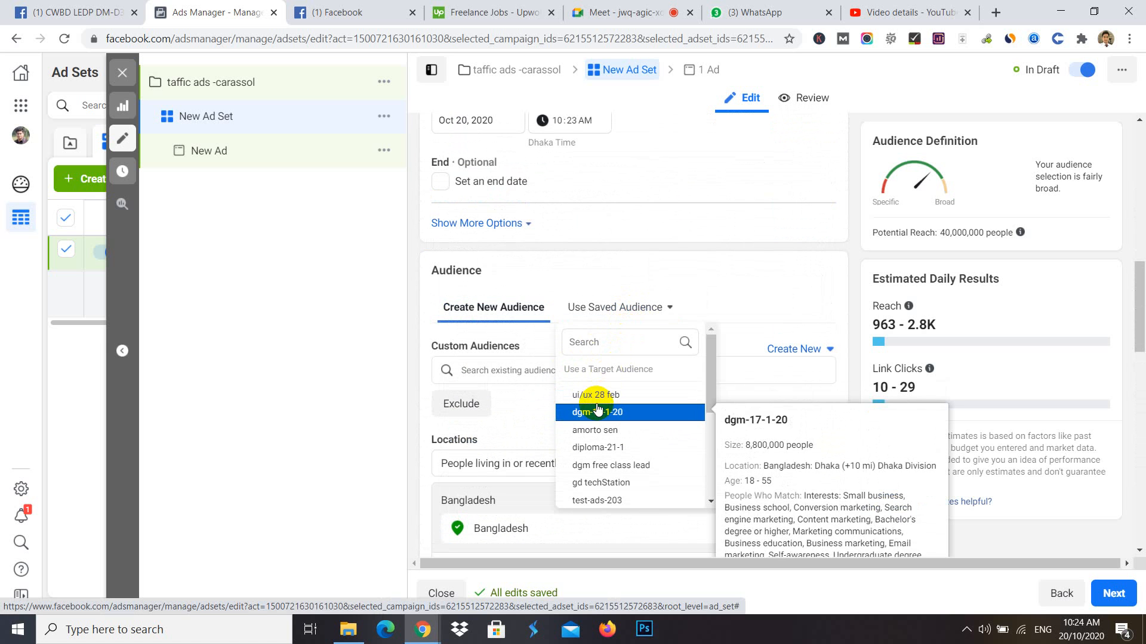
mouse_move(604, 400)
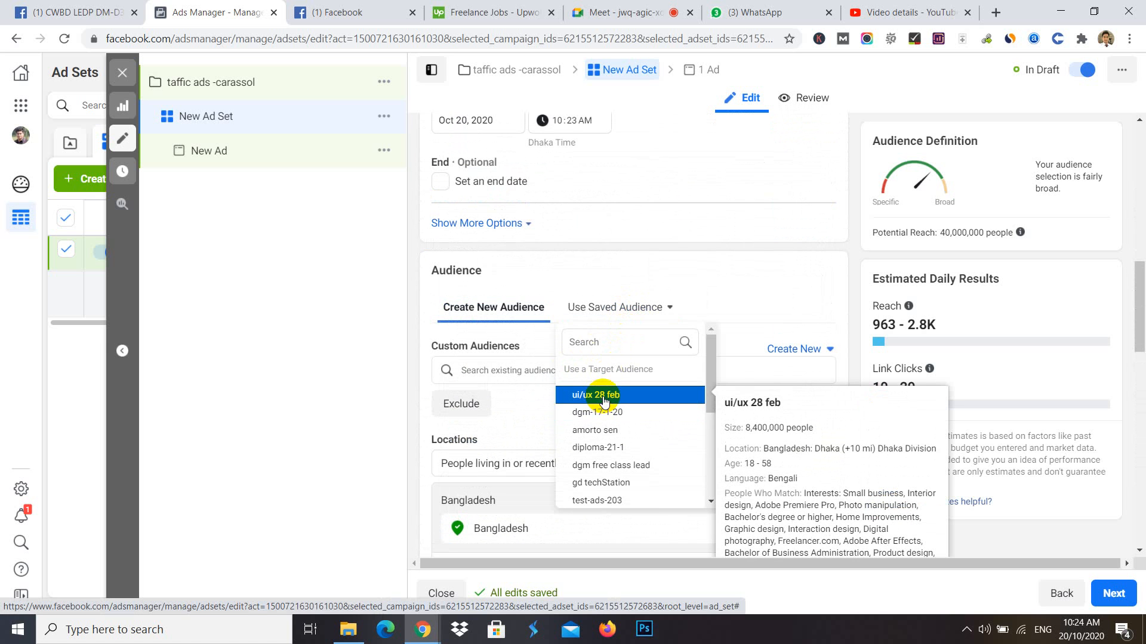
click(604, 398)
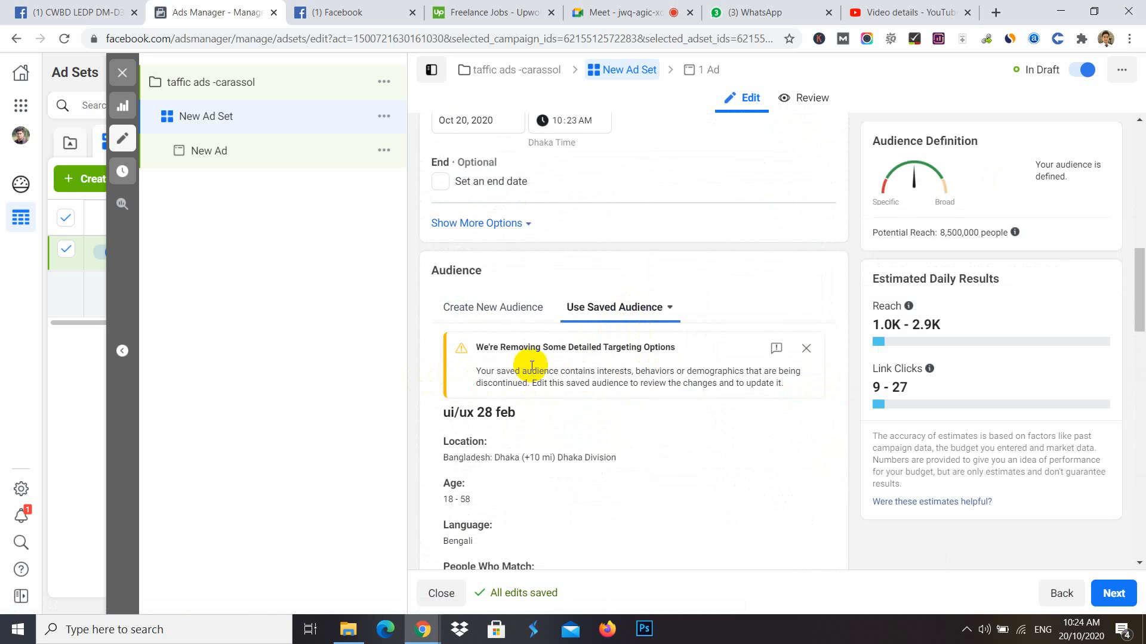
- Review the applied audience's summary, from location, age and language to its matching interests and detailed targeting expansion
scroll(571, 380, down, 3)
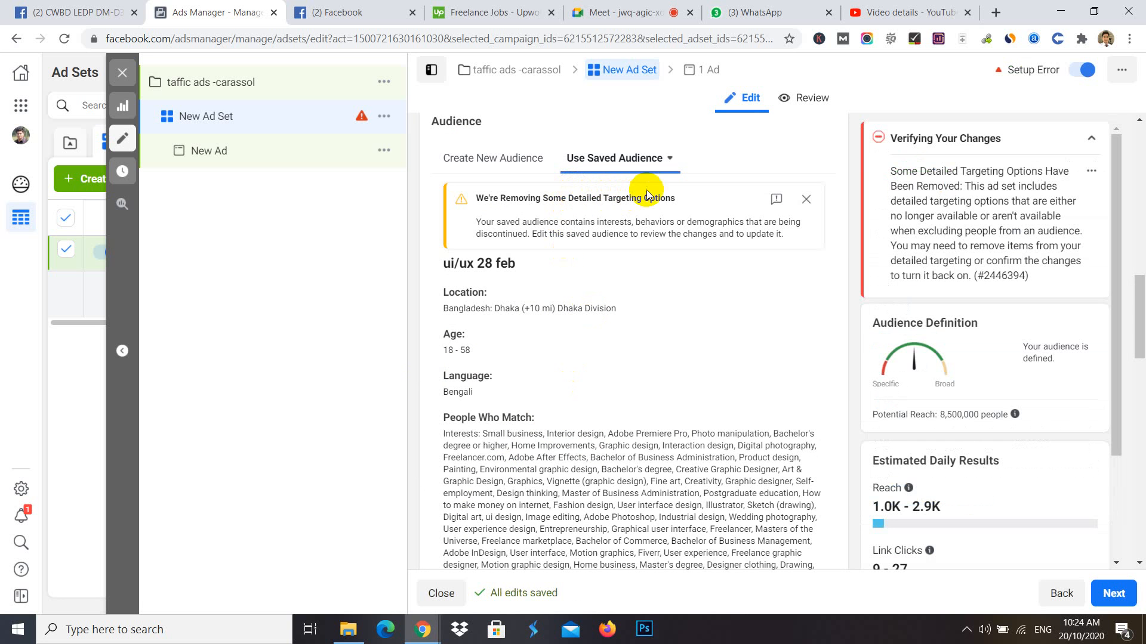
scroll(621, 193, down, 8)
scroll(619, 199, down, 9)
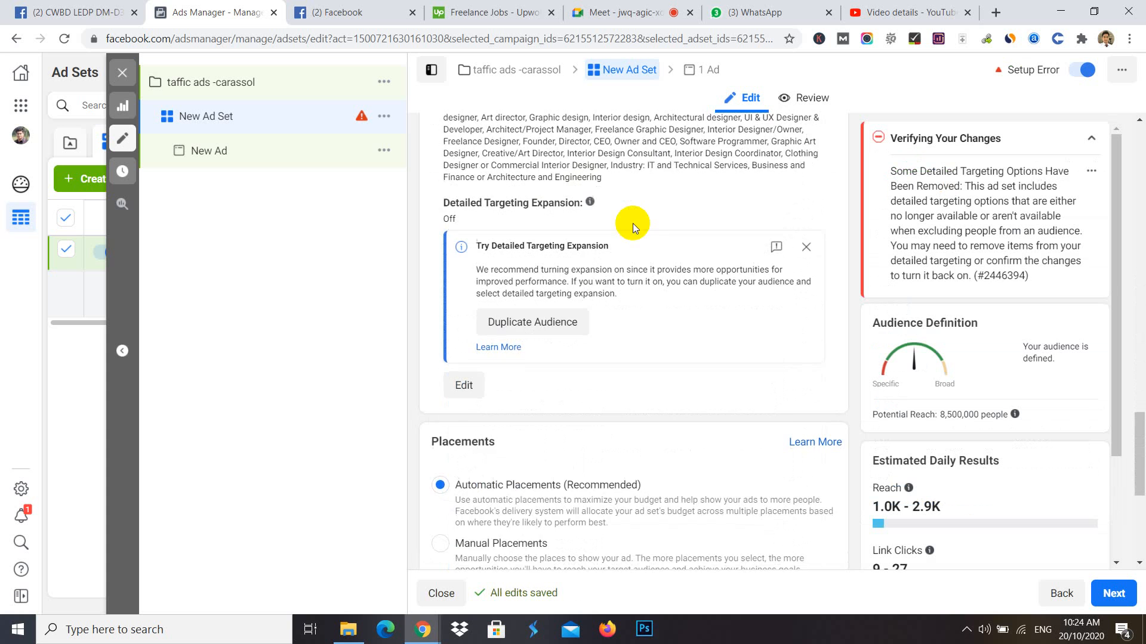
scroll(650, 266, up, 4)
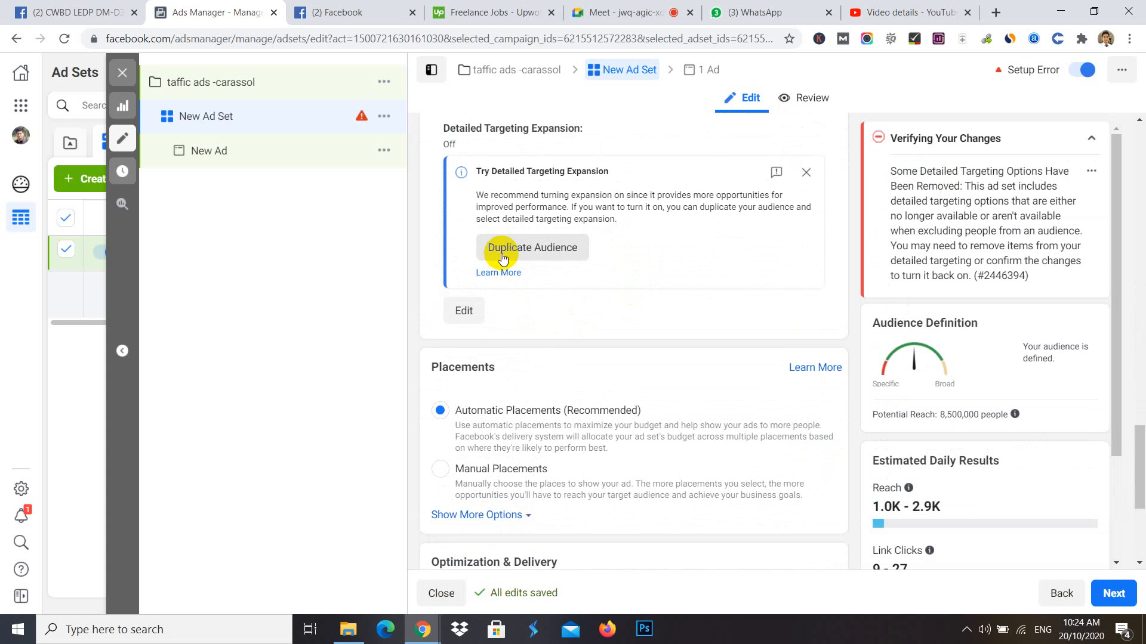
scroll(639, 281, up, 10)
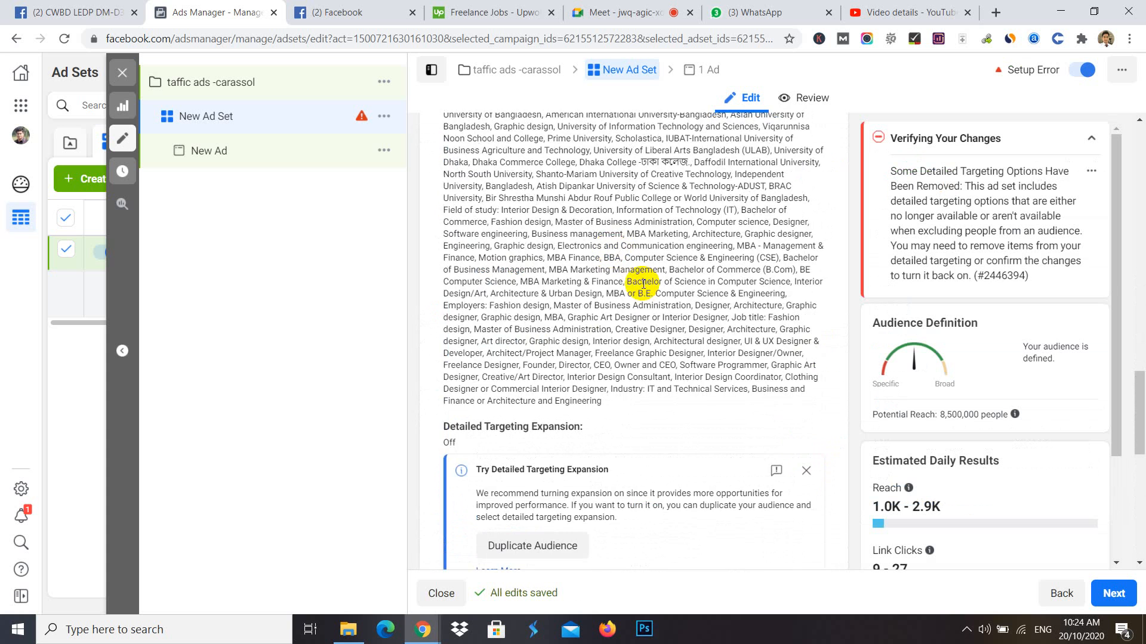
scroll(672, 440, down, 5)
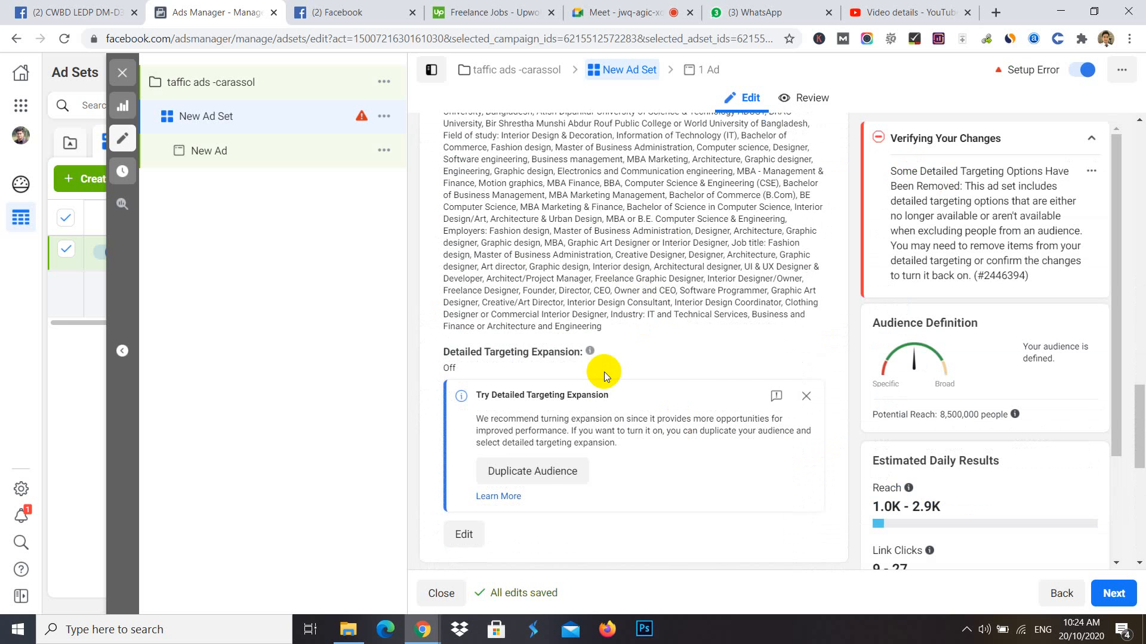
scroll(615, 322, down, 4)
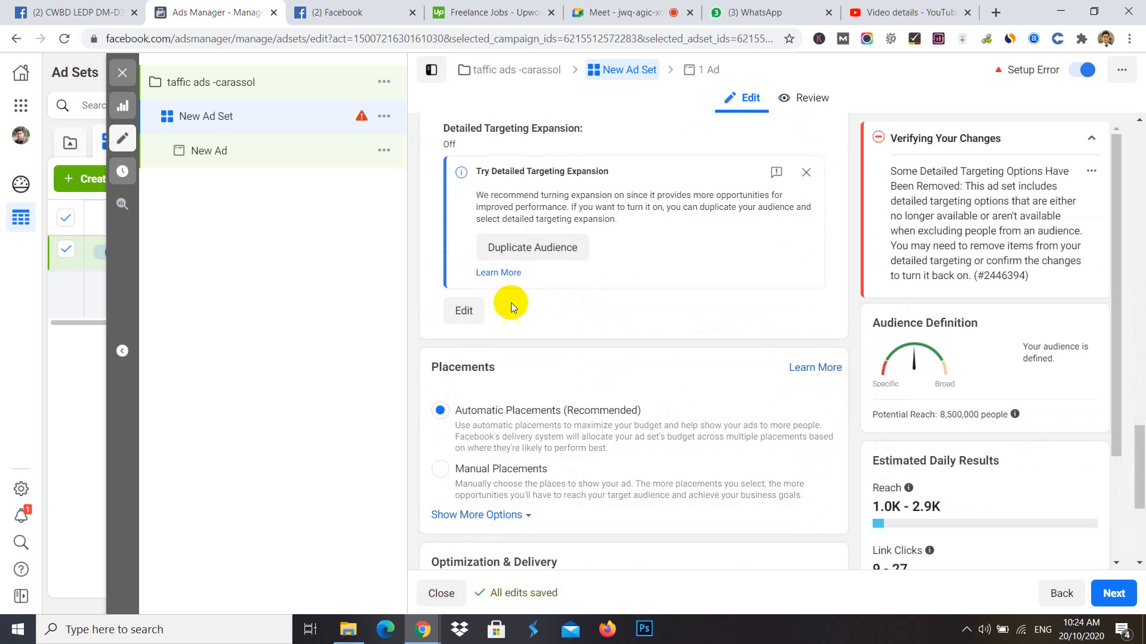
- Open the saved audience for editing, examine its detailed targeting, languages and connections, and close it without saving changes
click(469, 319)
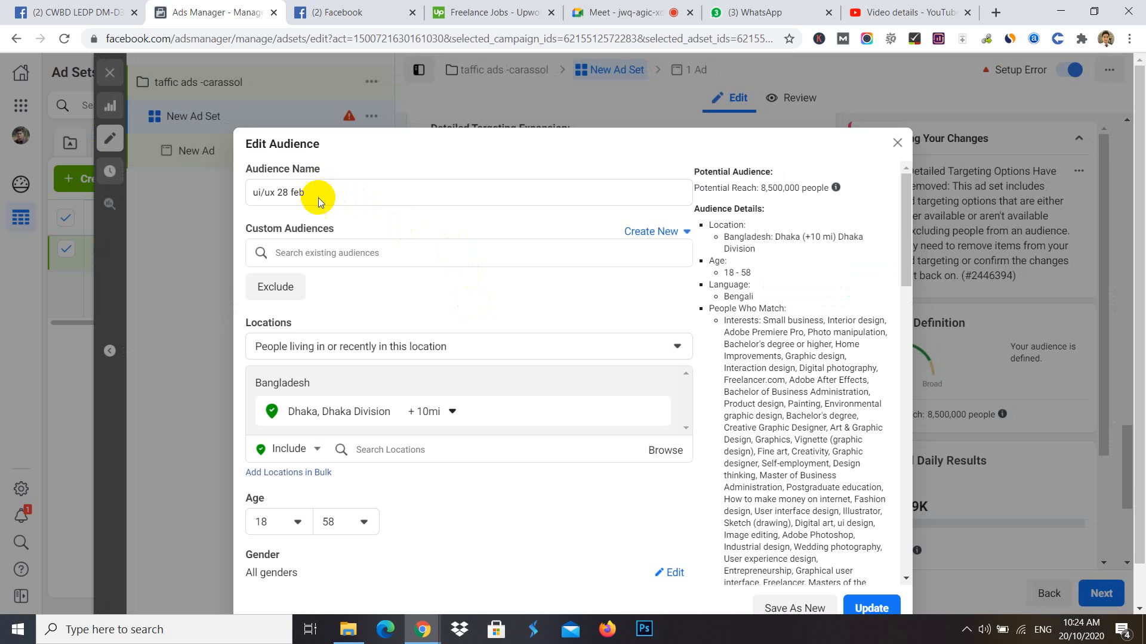
scroll(371, 384, down, 6)
scroll(452, 396, down, 10)
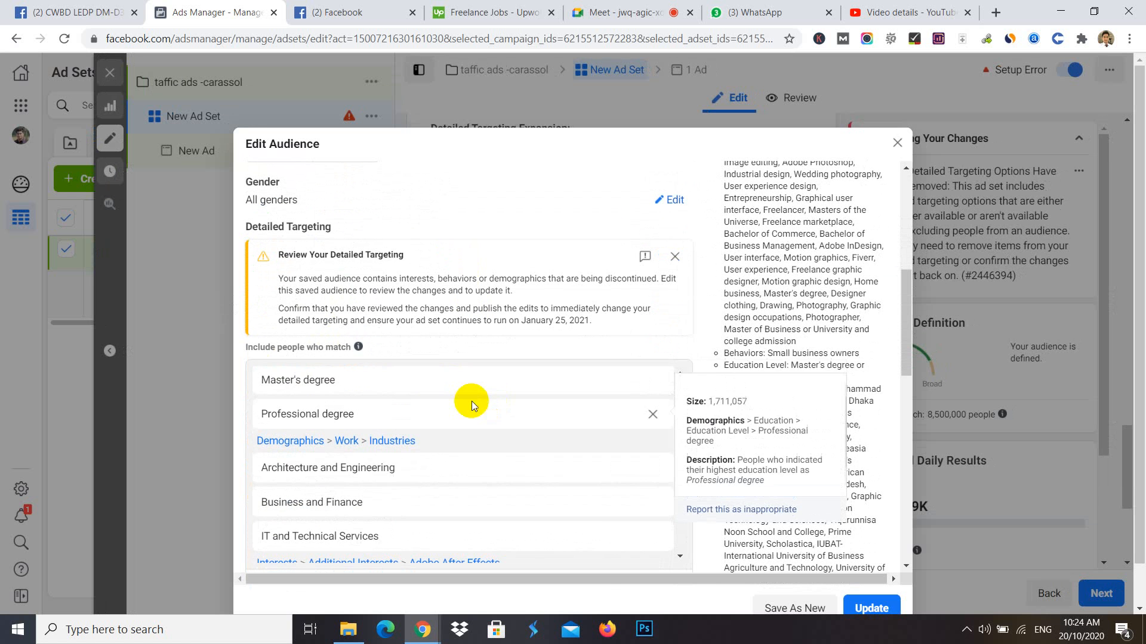
scroll(455, 445, down, 15)
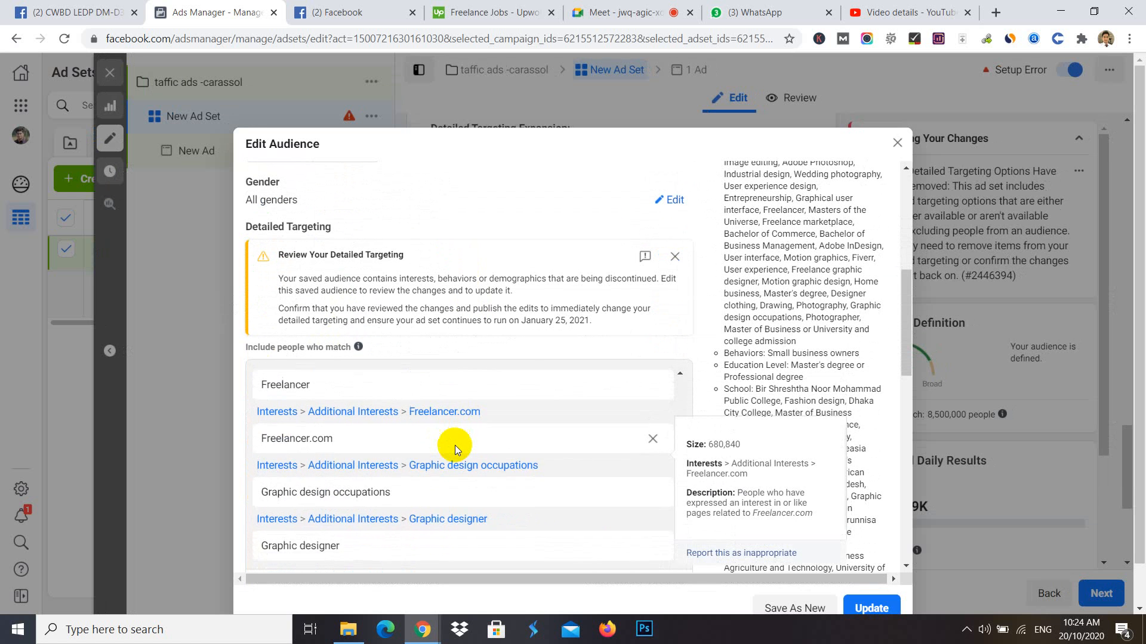
scroll(376, 451, down, 10)
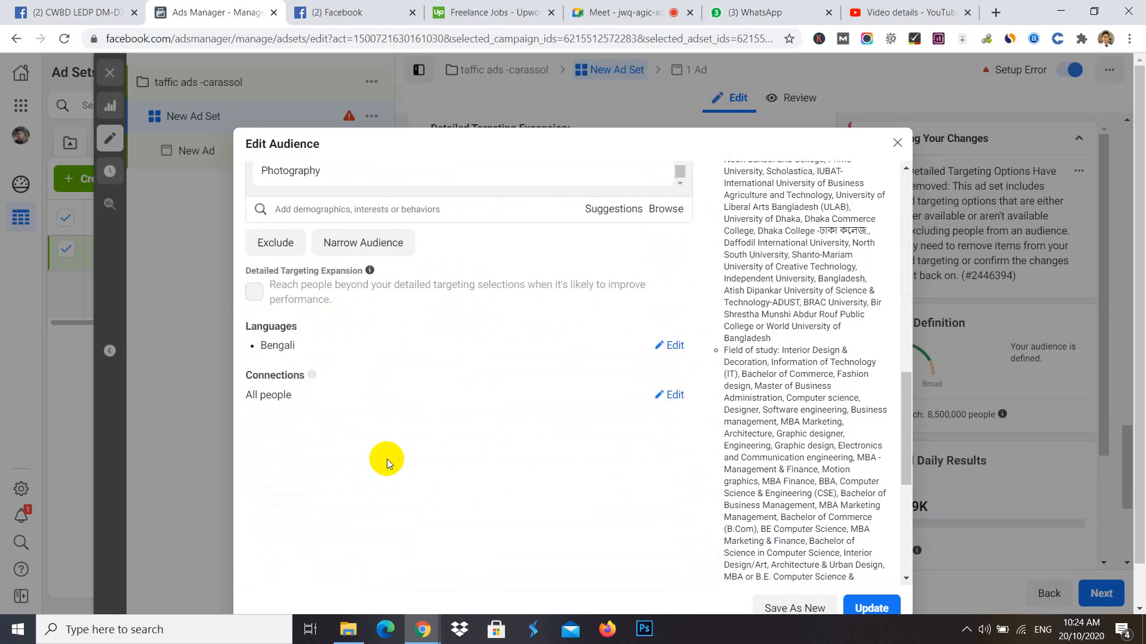
scroll(417, 358, up, 5)
mouse_move(321, 327)
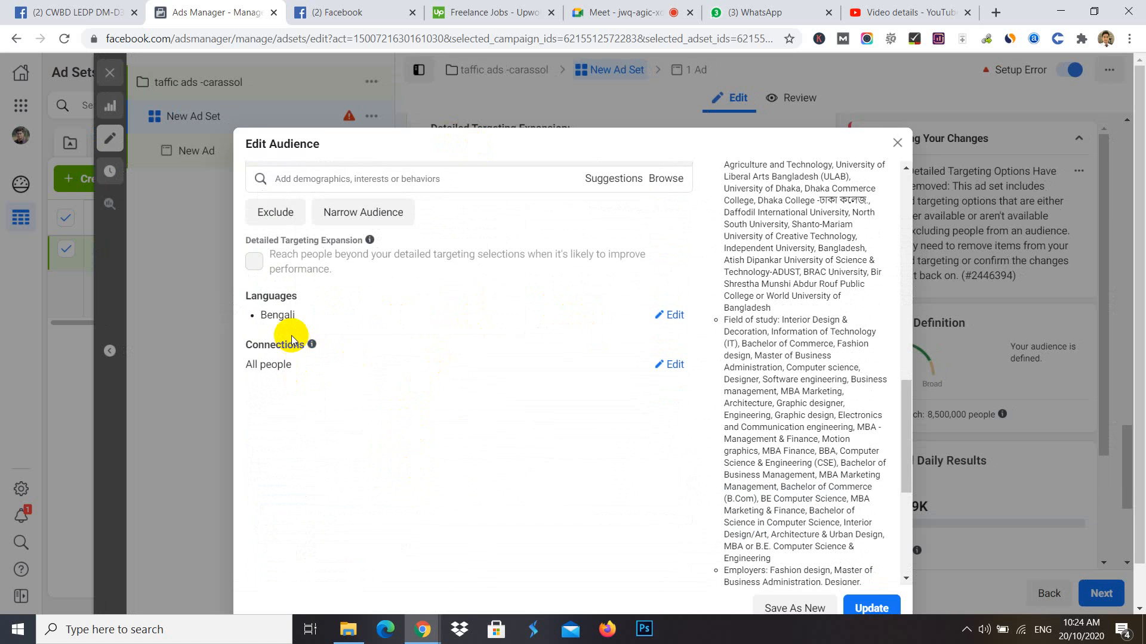
scroll(301, 322, up, 3)
mouse_move(655, 267)
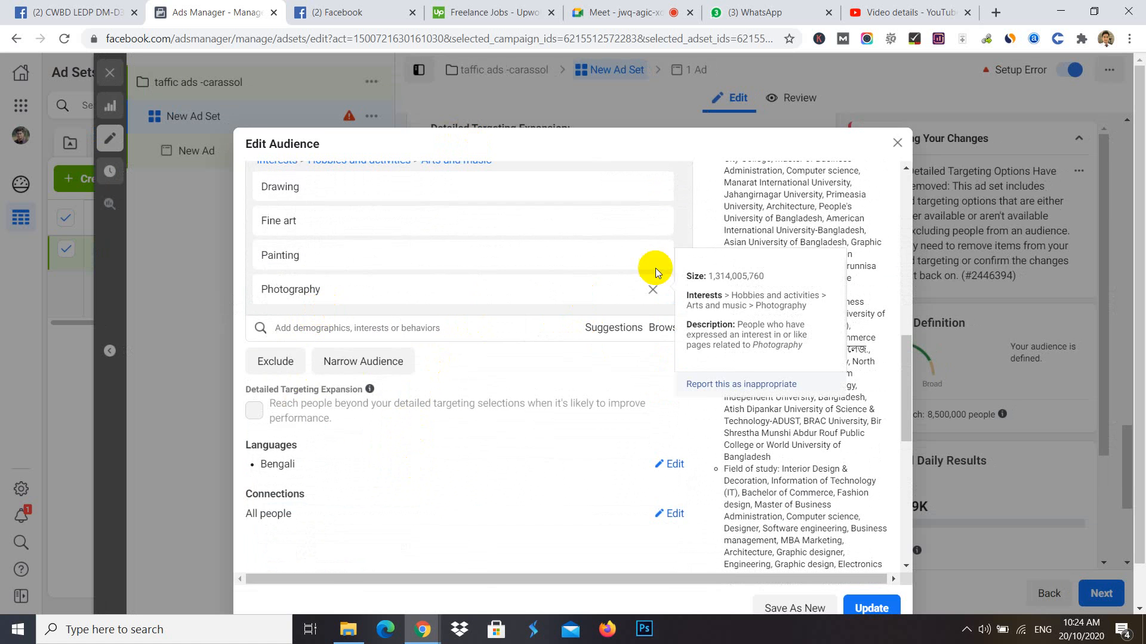
click(897, 143)
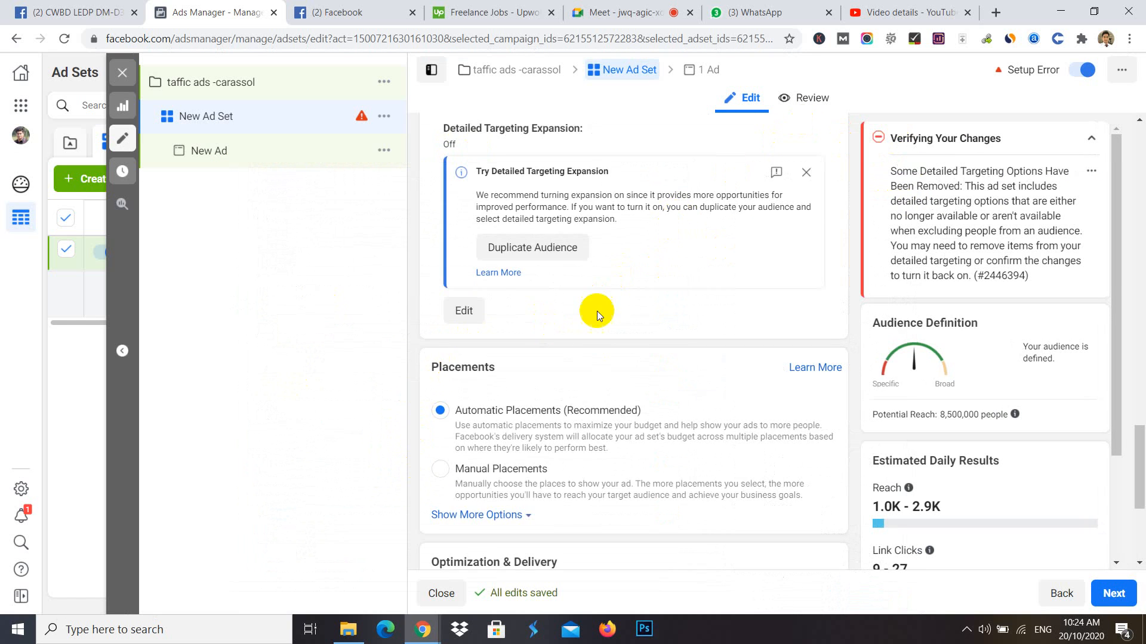
- Set the optional cost control in the ad set's optimization and delivery settings to 1 BDT
scroll(596, 310, up, 5)
scroll(708, 389, up, 7)
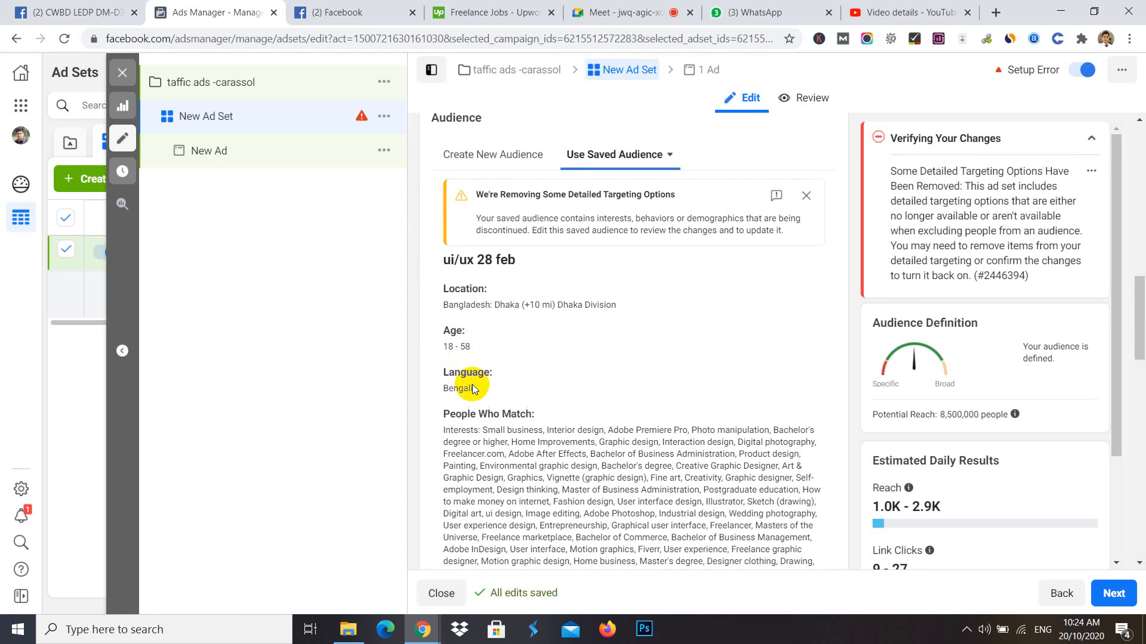
scroll(660, 344, down, 10)
scroll(673, 368, down, 1)
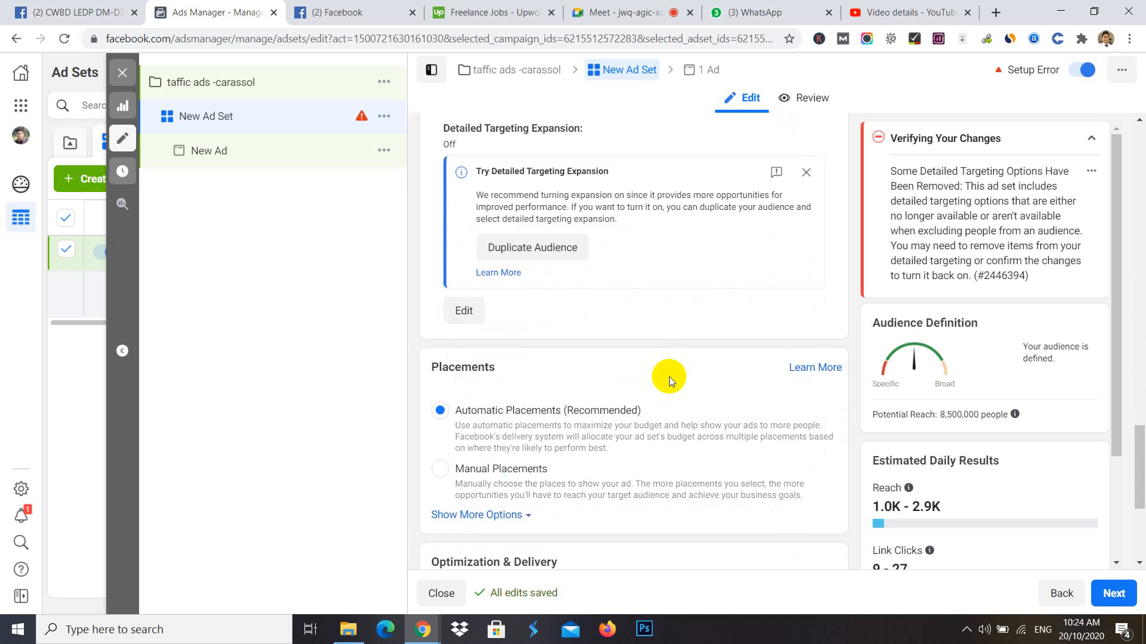
scroll(772, 381, down, 4)
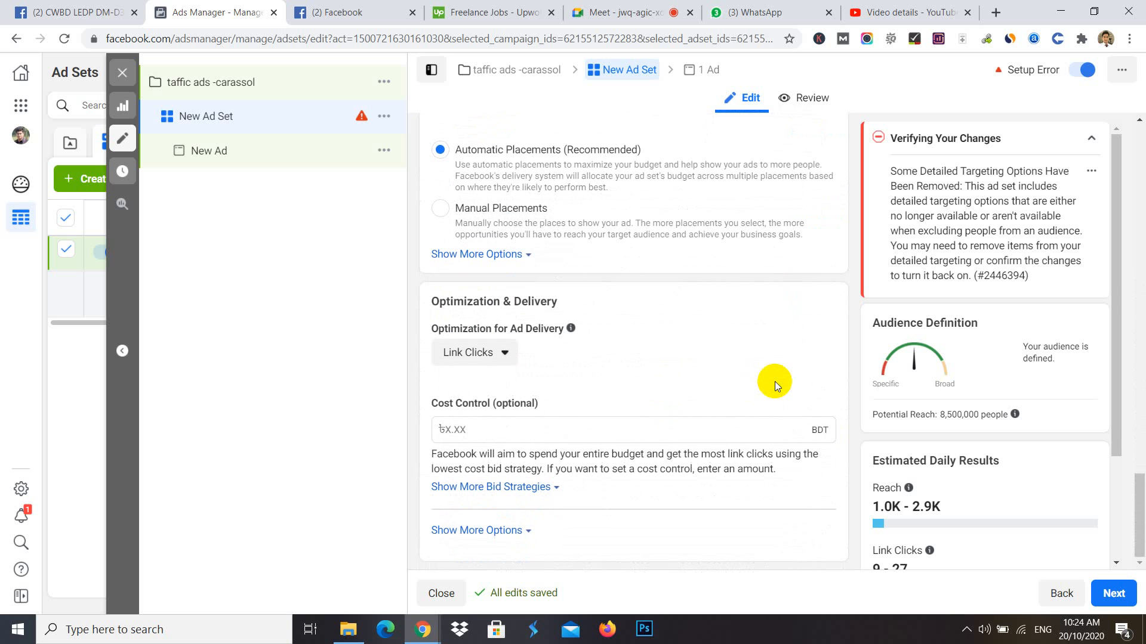
click(449, 430)
text(1)
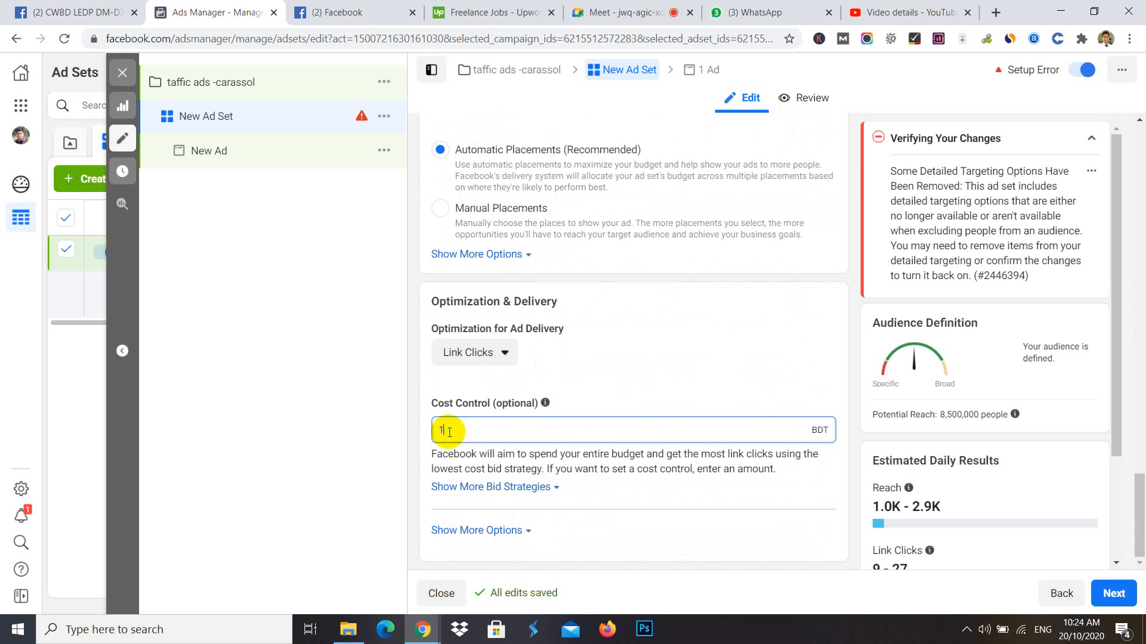
click(387, 533)
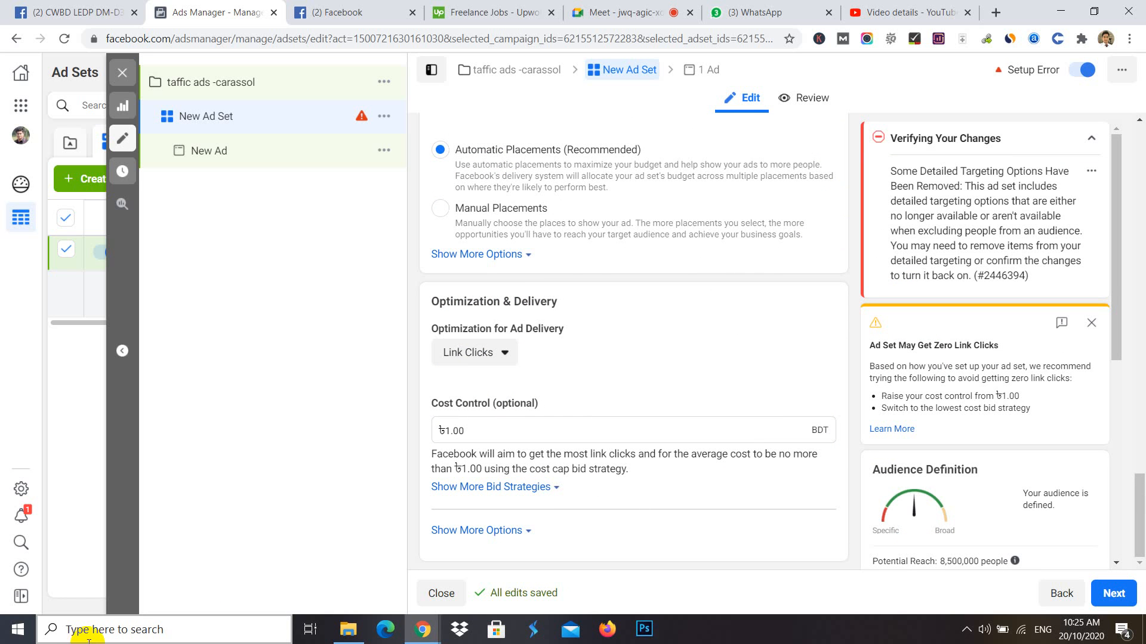
mouse_move(545, 403)
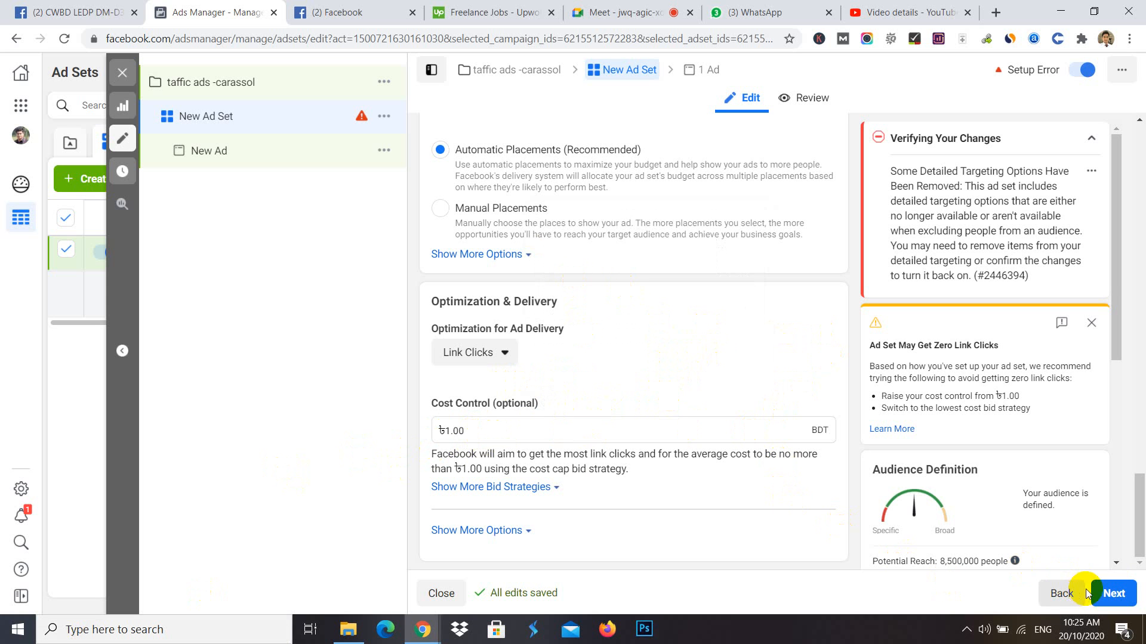
- Continue to the ad-level settings and set the new ad's format to Carousel
click(1114, 593)
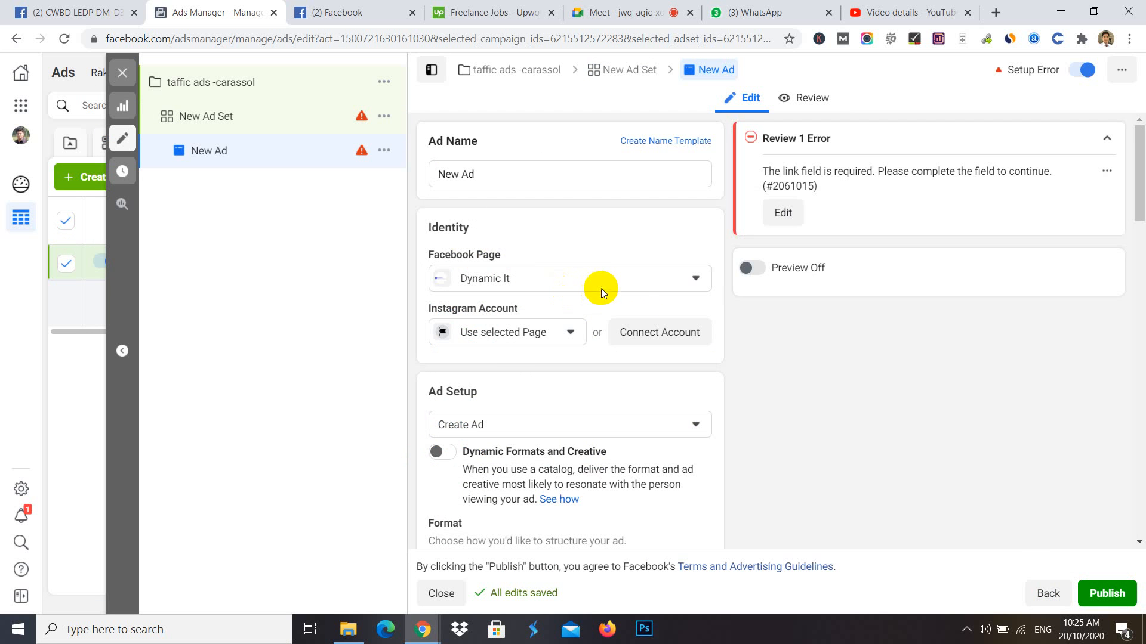
scroll(462, 418, down, 4)
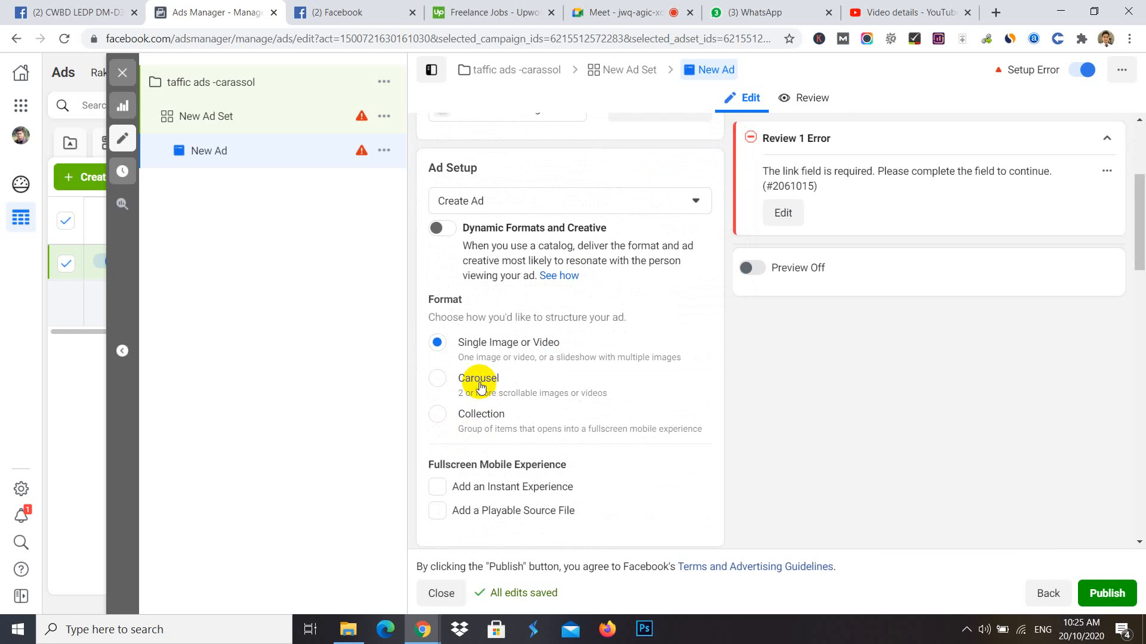
click(445, 379)
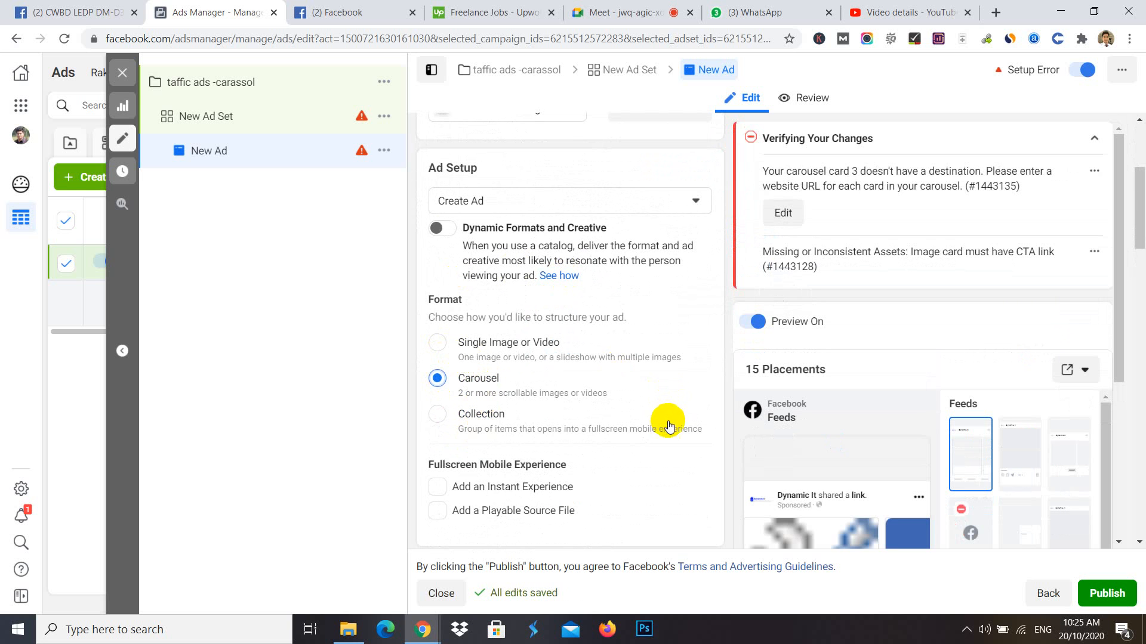
- Examine the carousel ad's creative section, including its media choice, card fields, placement editing and card ordering options
scroll(680, 434, down, 1)
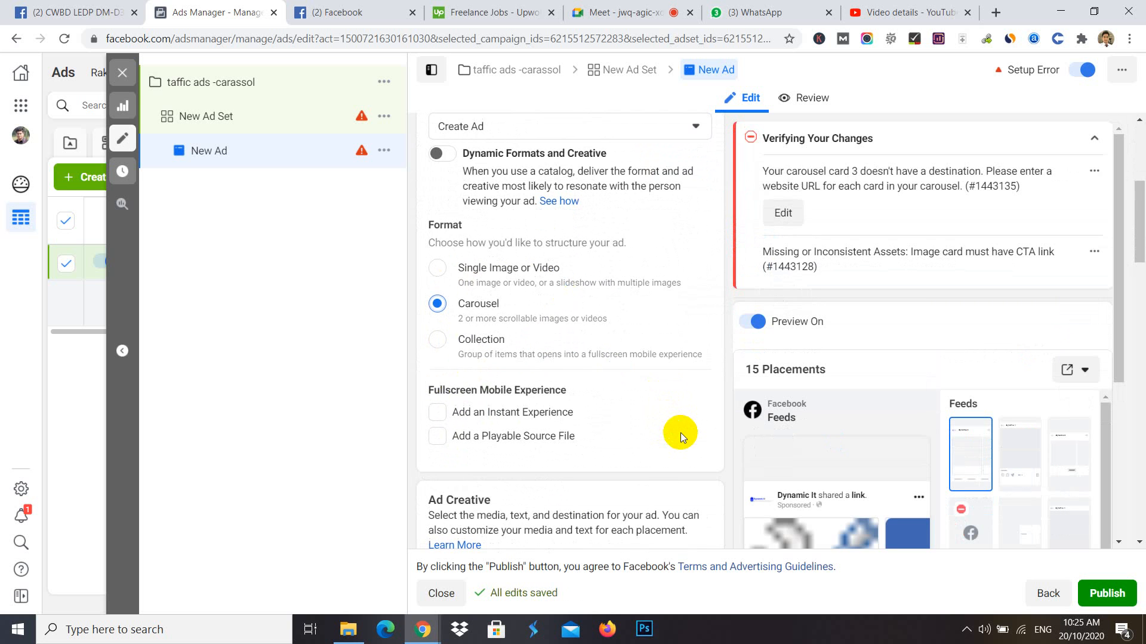
scroll(680, 432, down, 2)
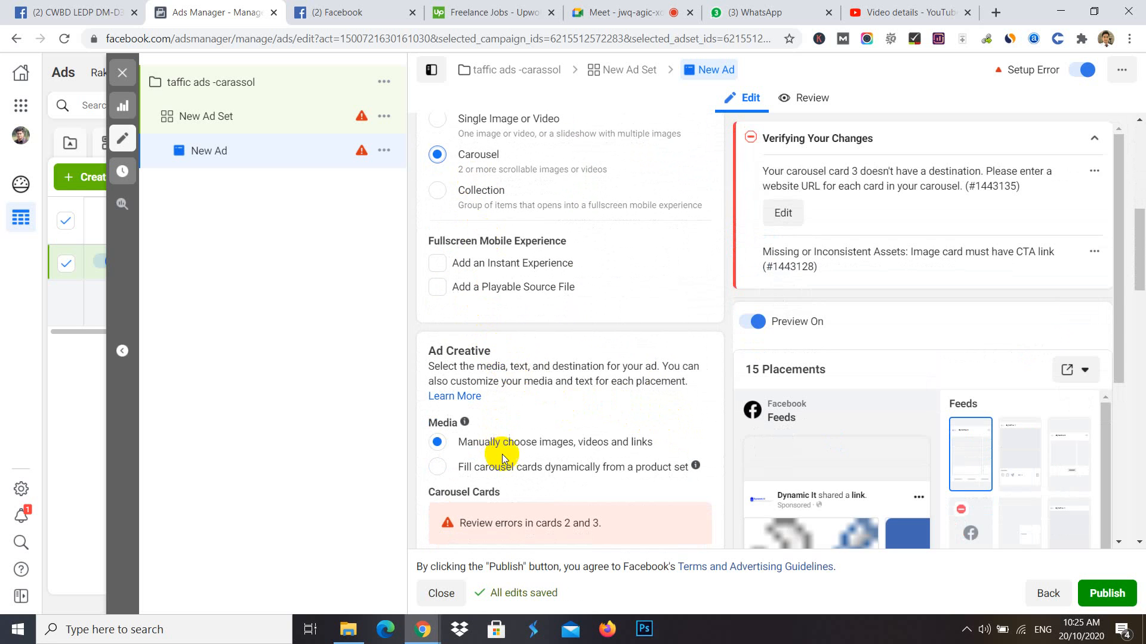
scroll(499, 448, down, 5)
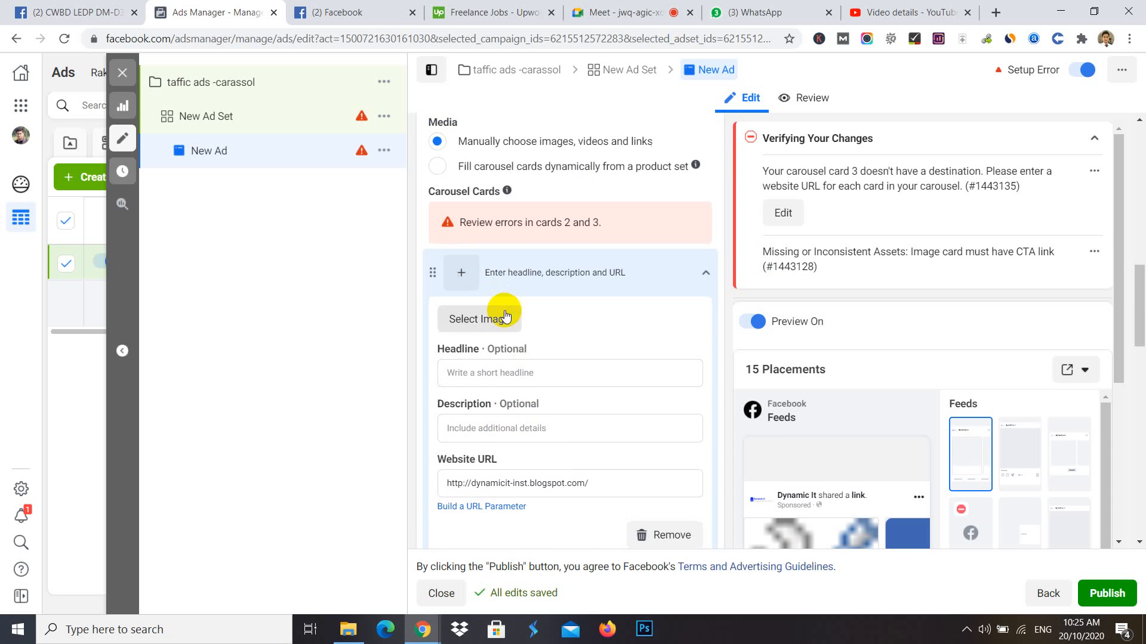
scroll(504, 305, down, 2)
scroll(509, 305, down, 3)
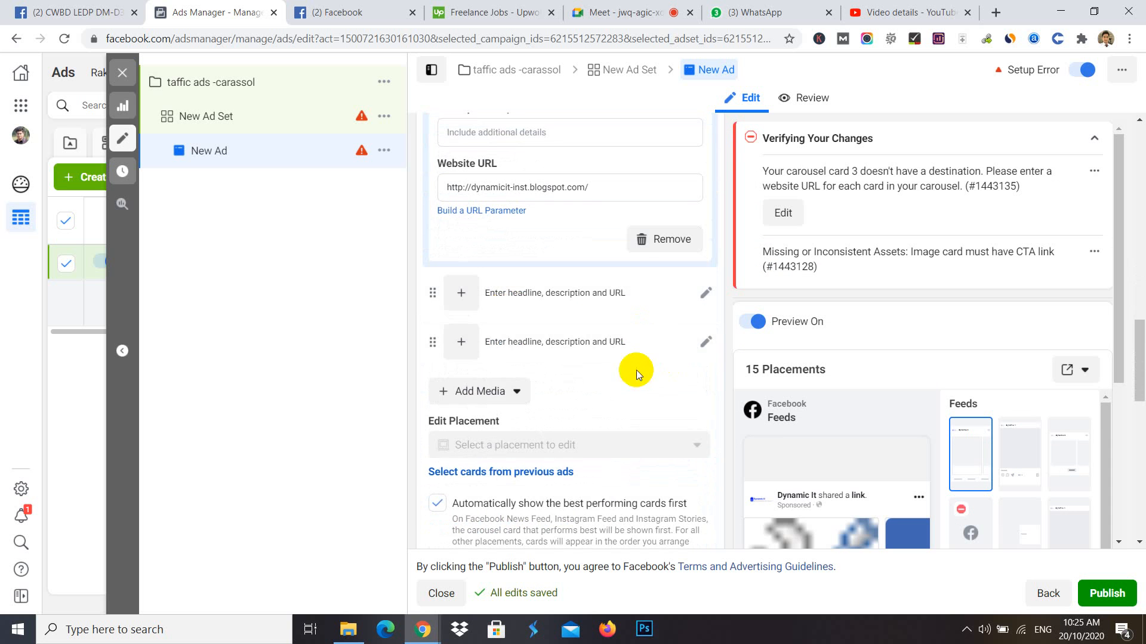
scroll(632, 358, down, 4)
scroll(625, 322, down, 2)
scroll(627, 298, up, 12)
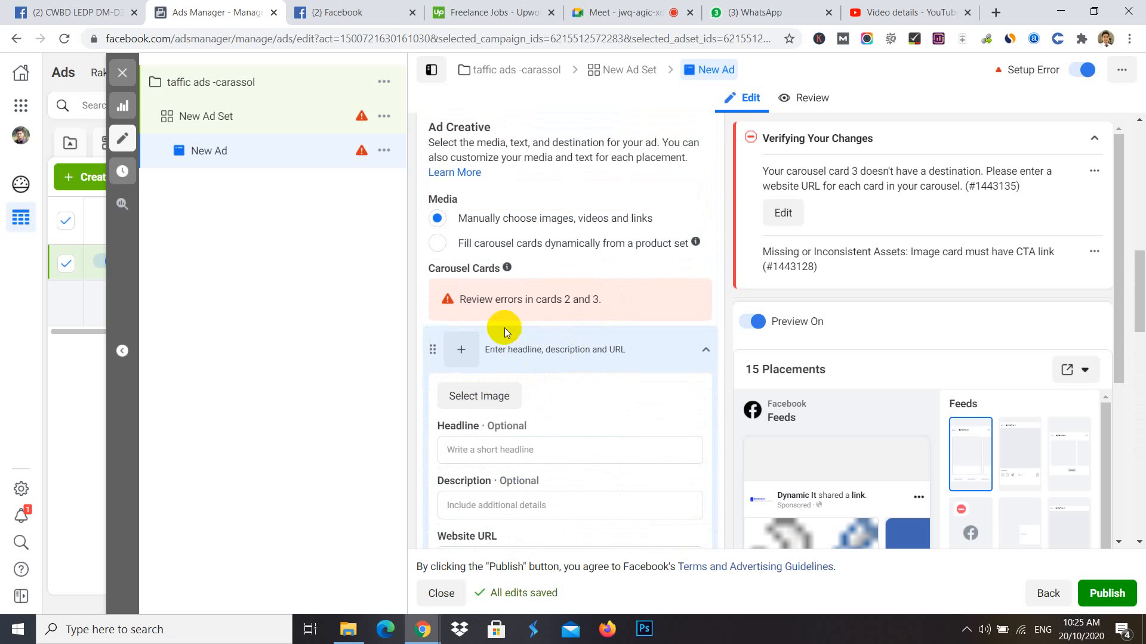
- Assign the account image adf.jpg to the first carousel card
click(479, 396)
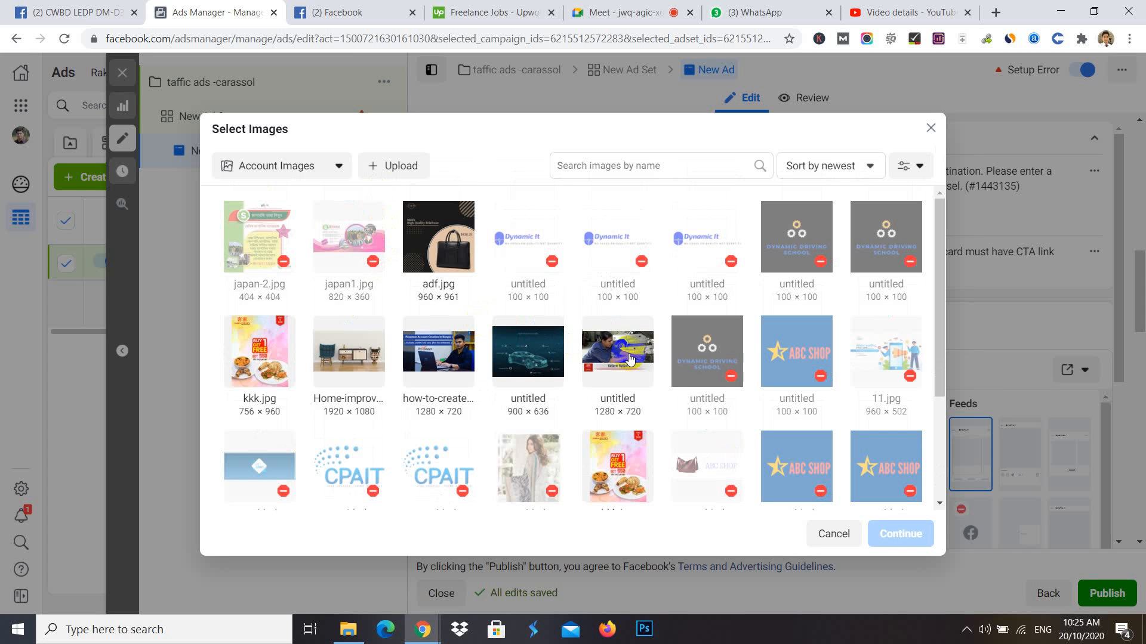
click(435, 221)
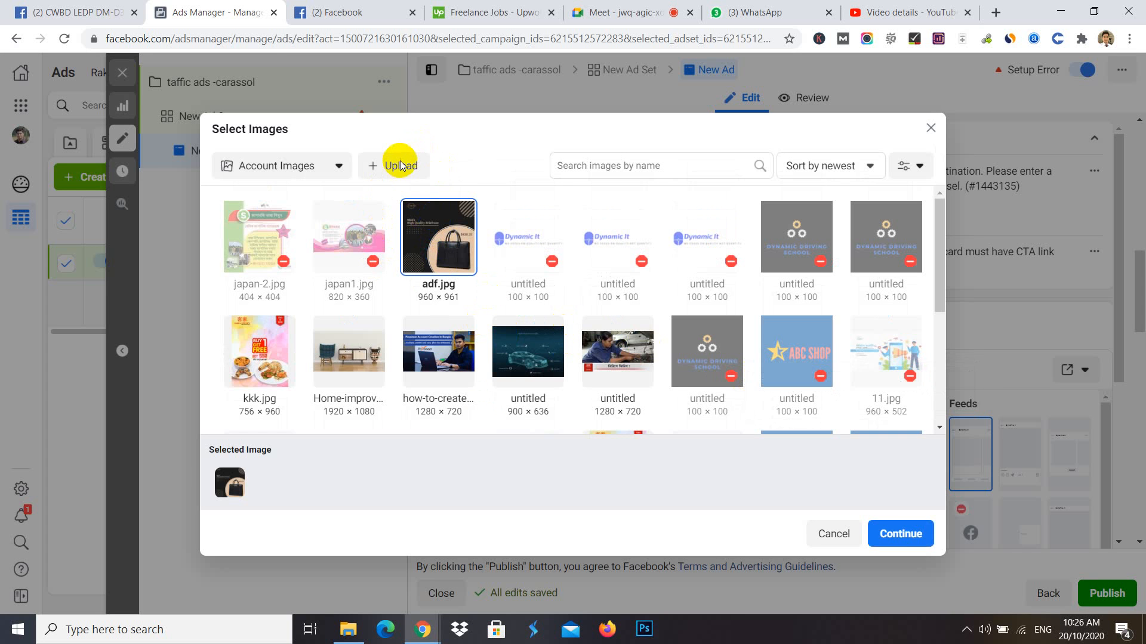
click(899, 533)
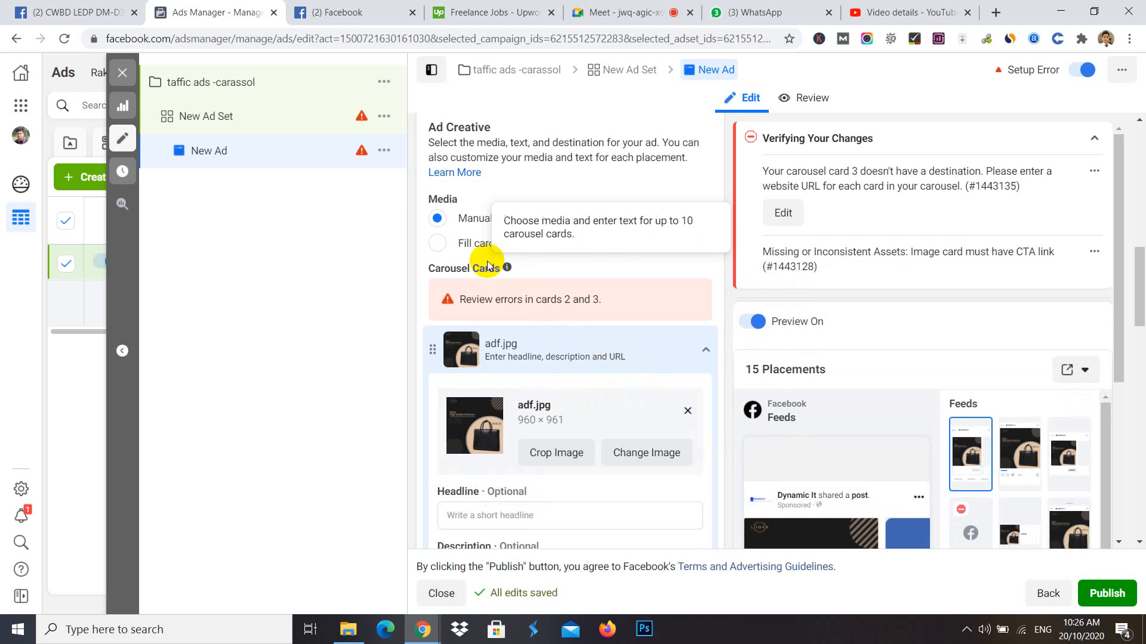
- Close the current Ads Manager session and create another ad campaign from Facebook with the Traffic objective
scroll(901, 245, up, 4)
scroll(906, 180, up, 5)
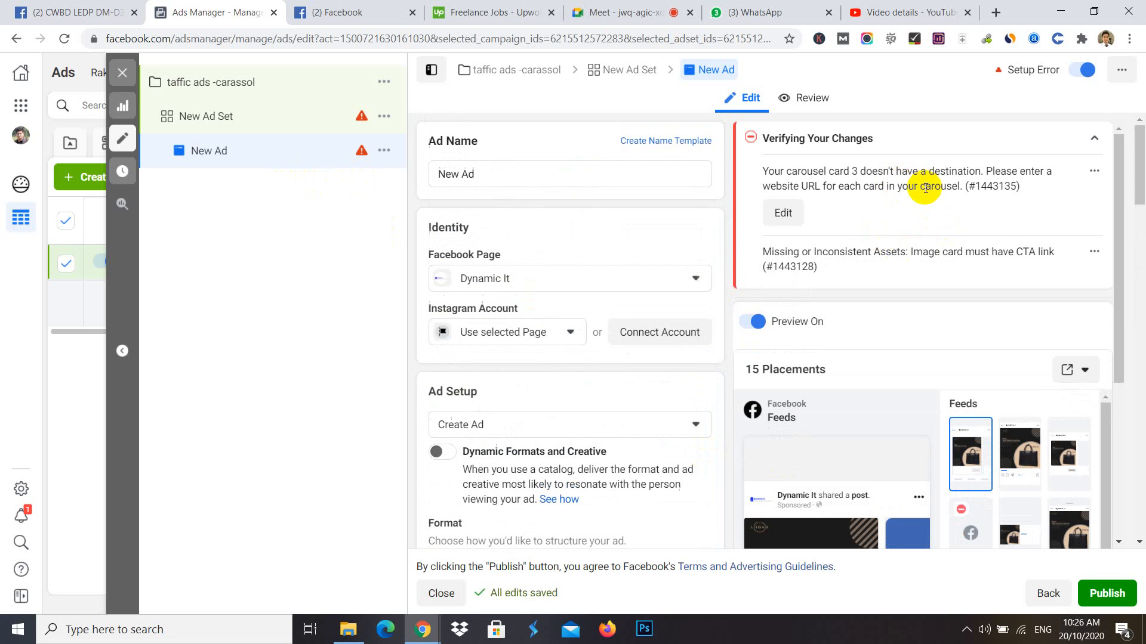
click(274, 12)
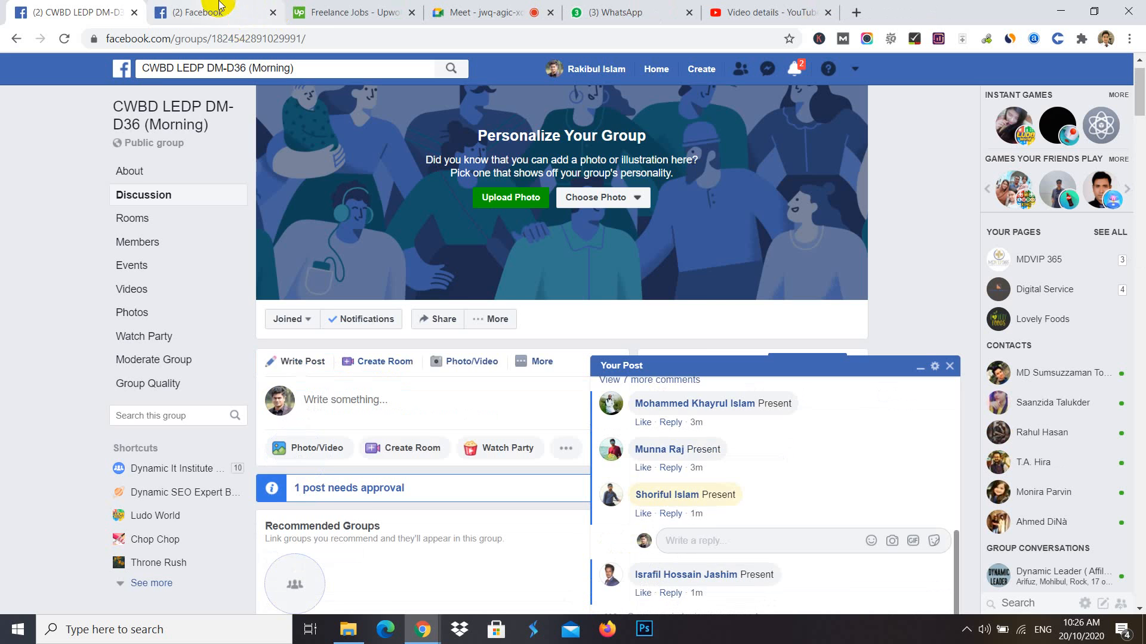
click(203, 12)
click(693, 77)
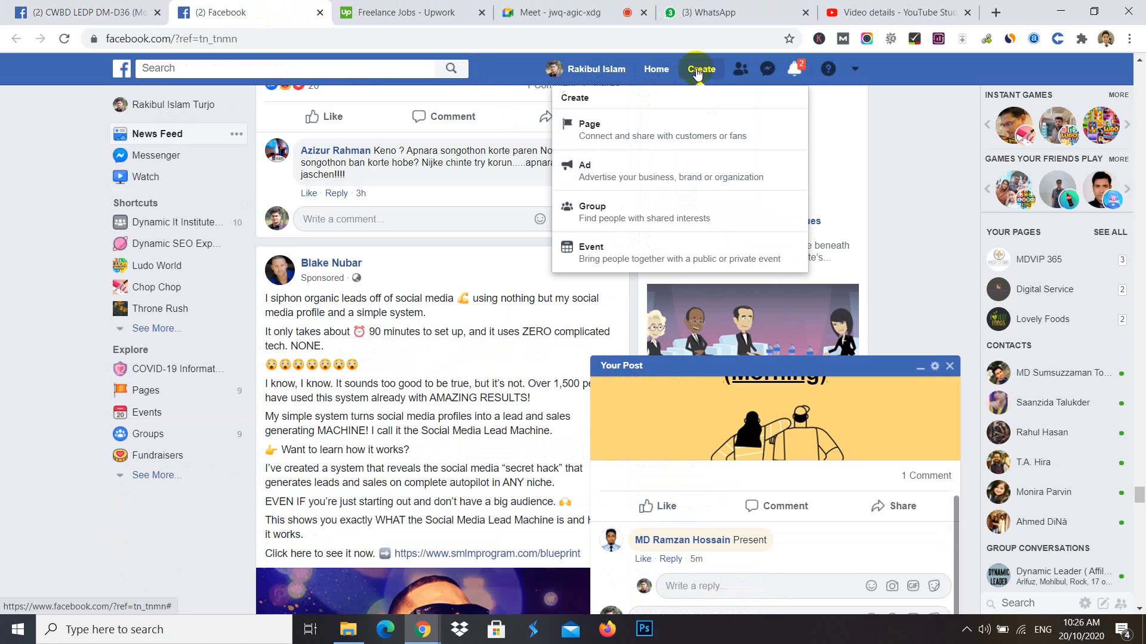
click(618, 172)
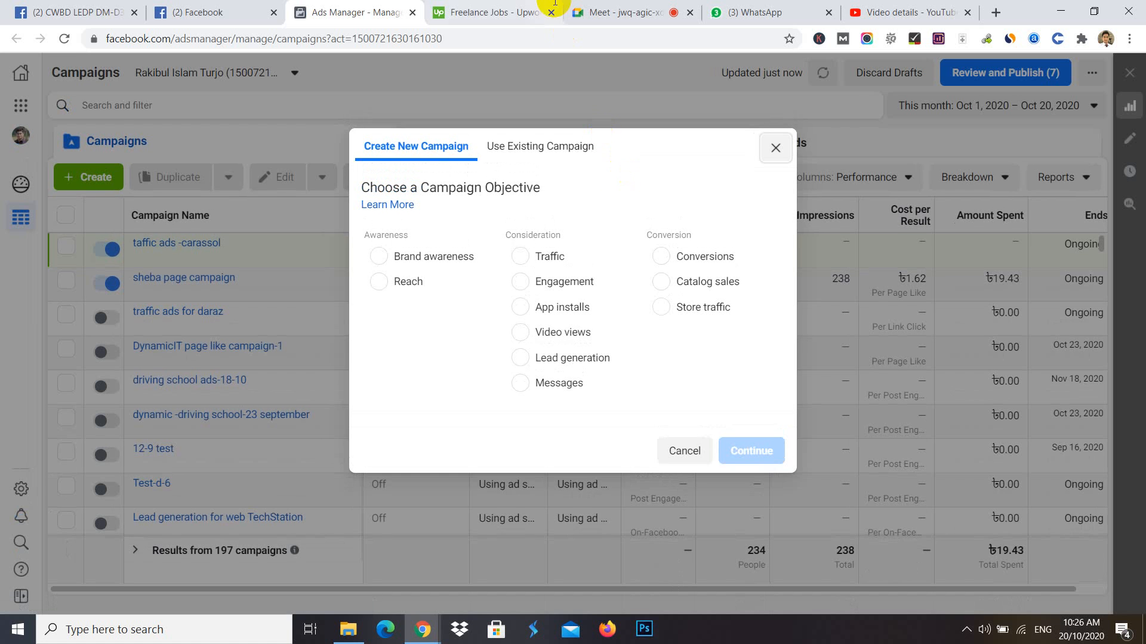
click(533, 255)
click(743, 562)
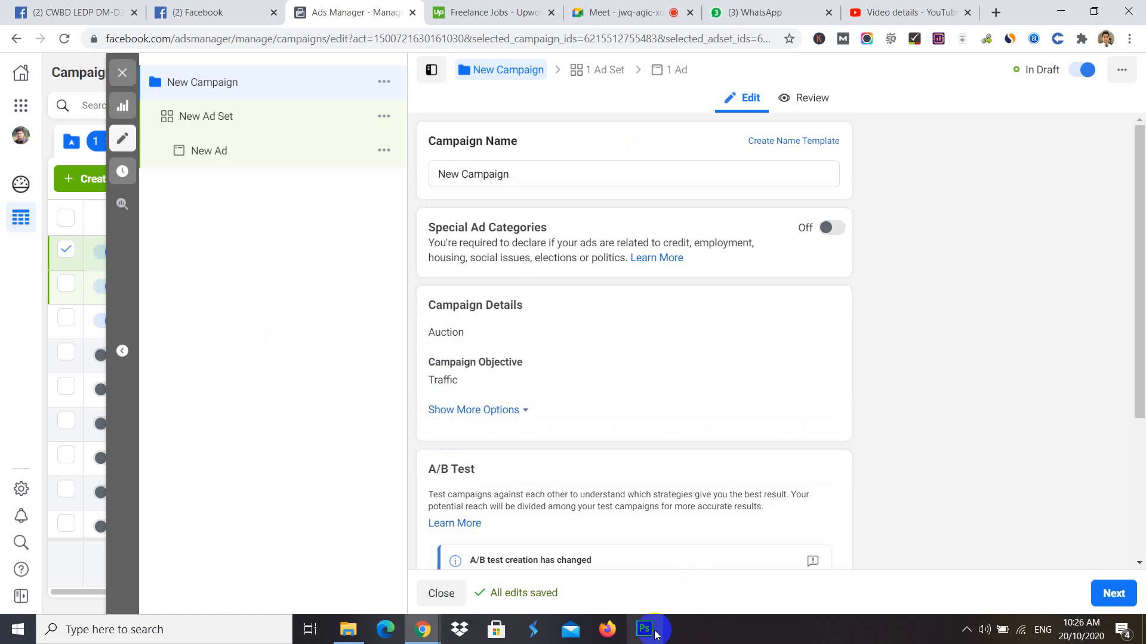
click(654, 637)
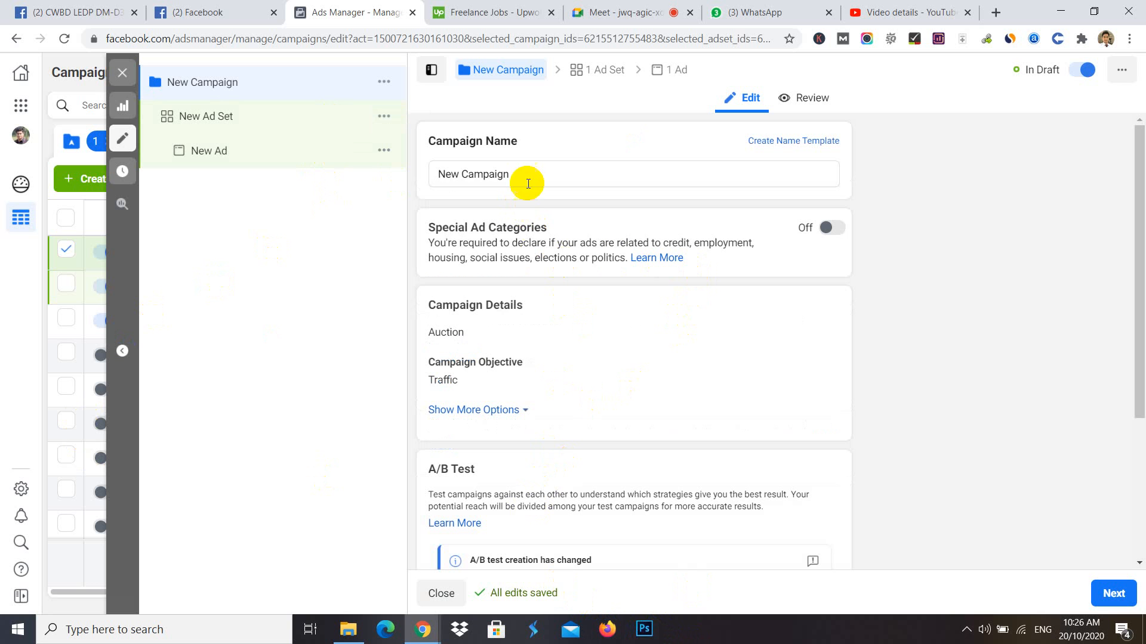
- Rename the new campaign as "traffic ads-20-10"
drag(525, 175, 407, 176)
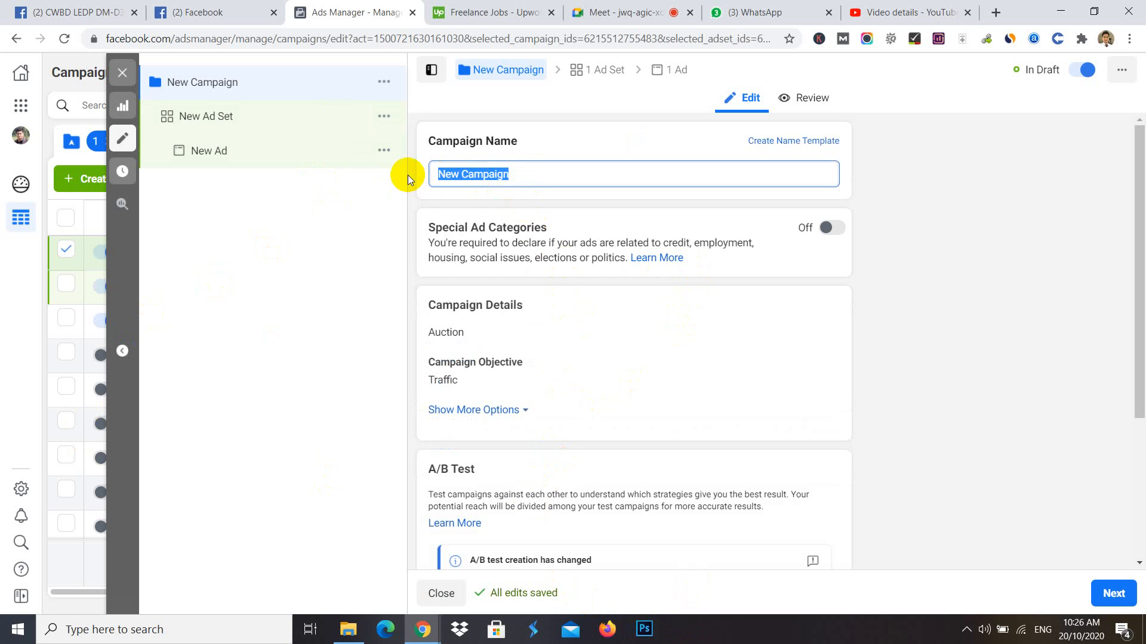
text(traffic)
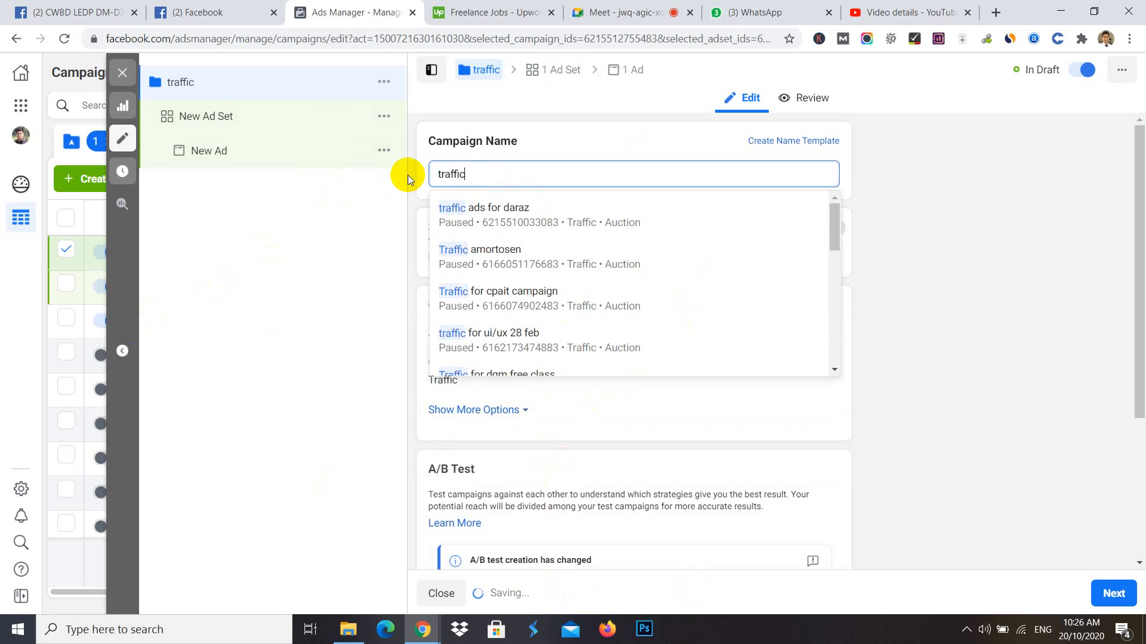
text( ca)
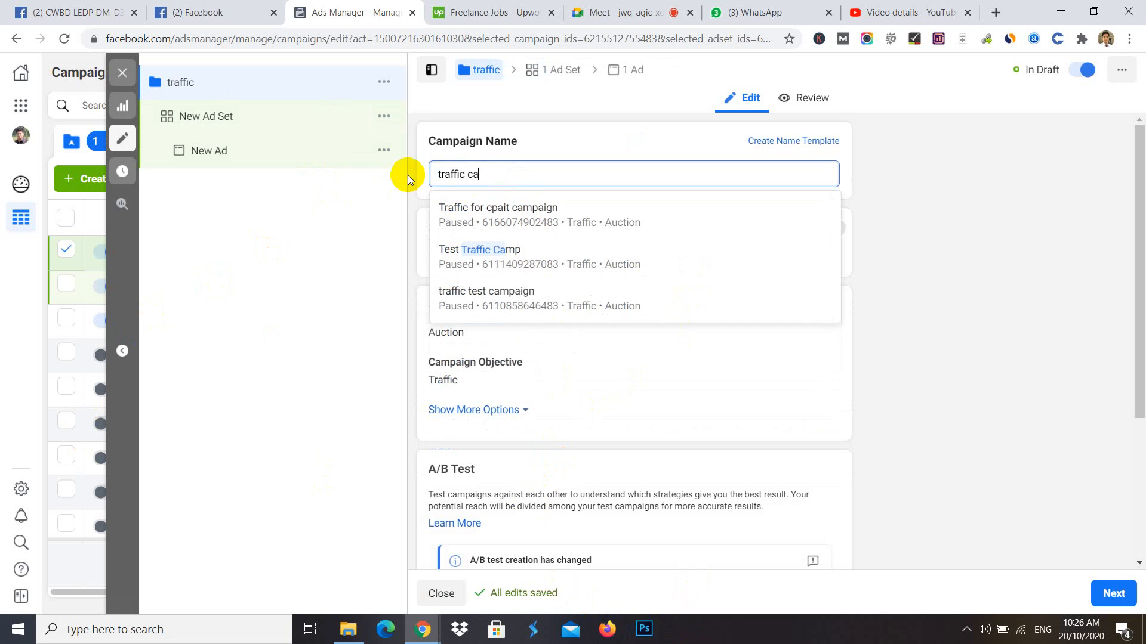
text(rrasol)
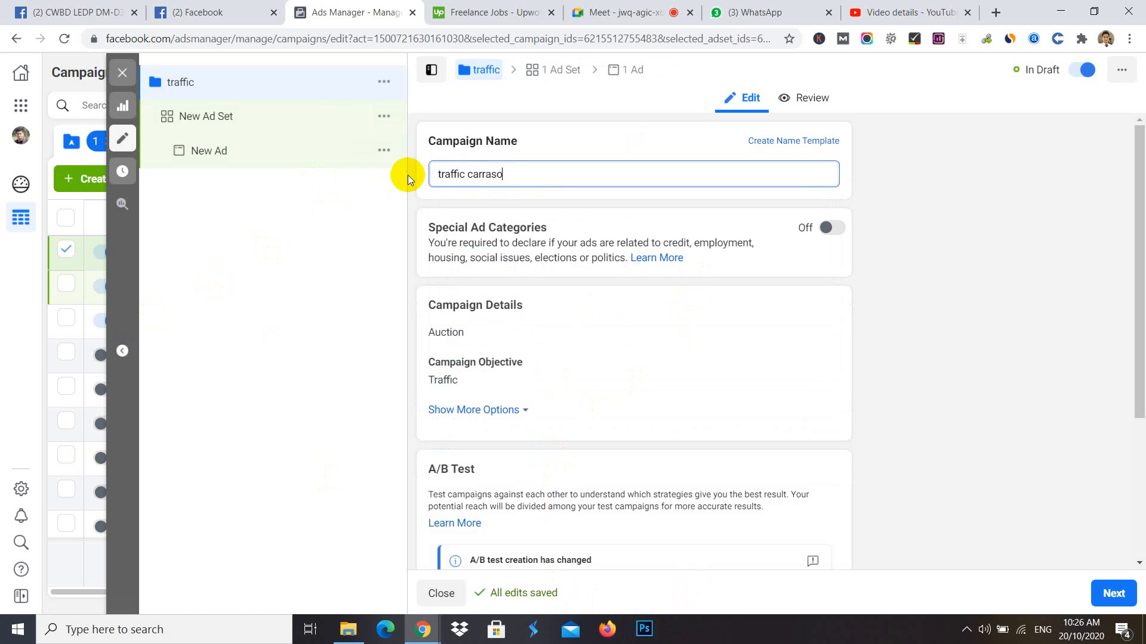
key(BackSpace)
key(BackSpace)
key(BackSpace)
key(BackSpace)
key(BackSpace)
key(BackSpace)
key(BackSpace)
key(BackSpace)
key(BackSpace)
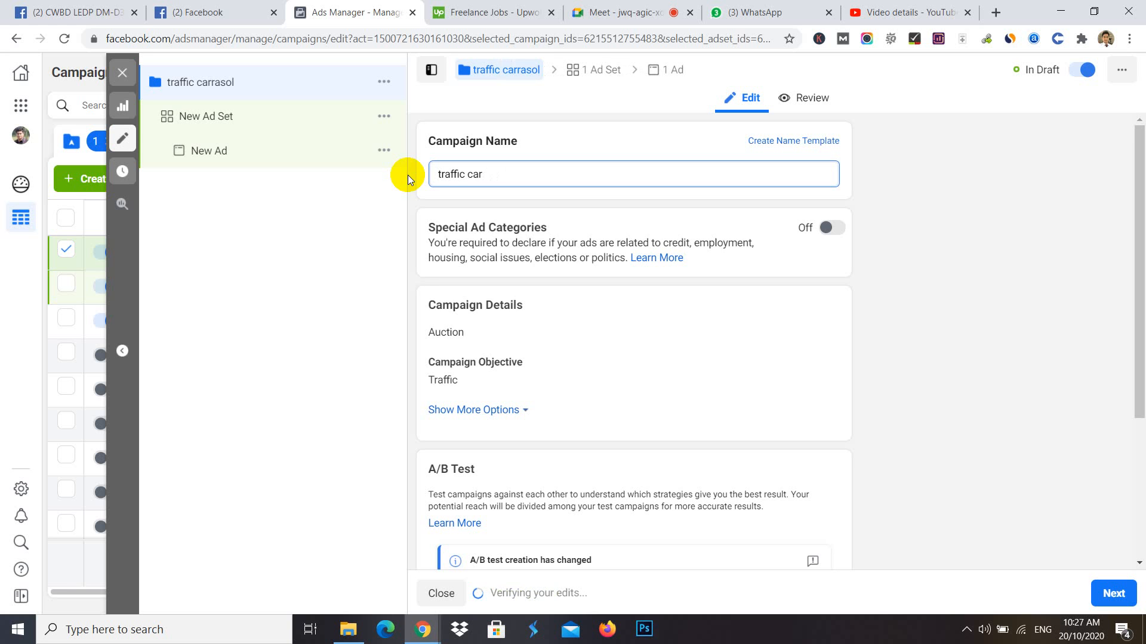
text(a)
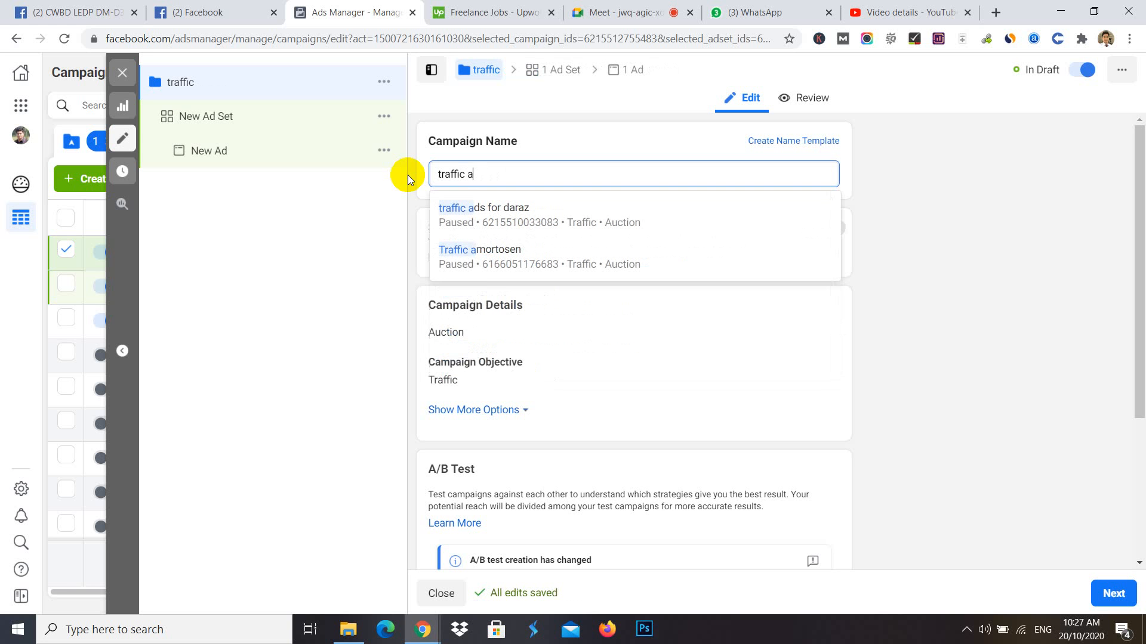
text(ds-)
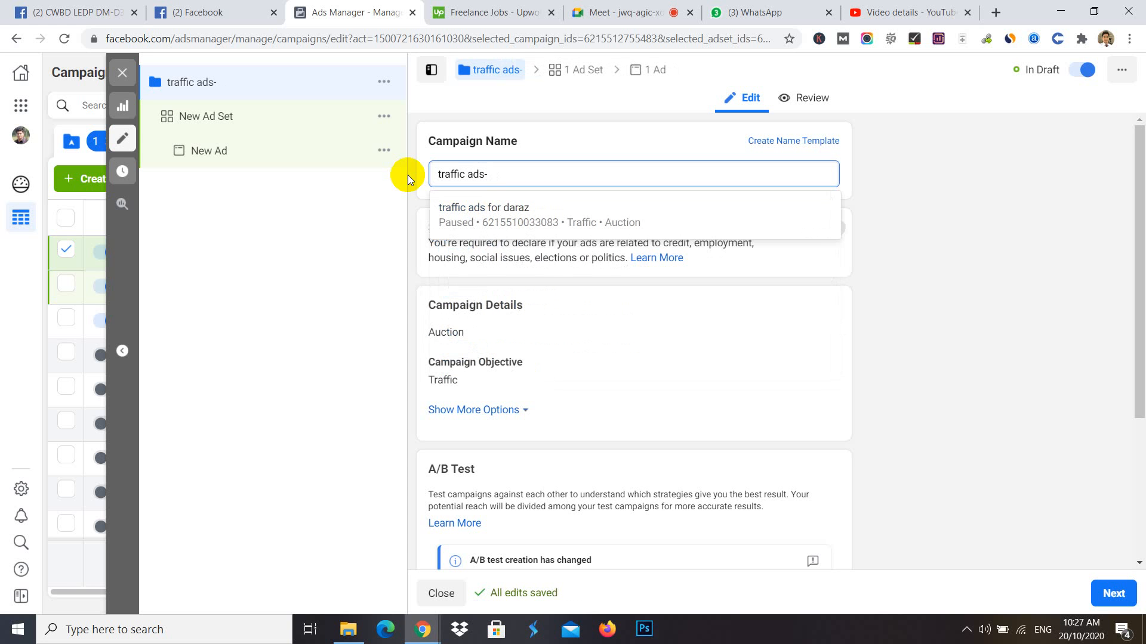
text(20-)
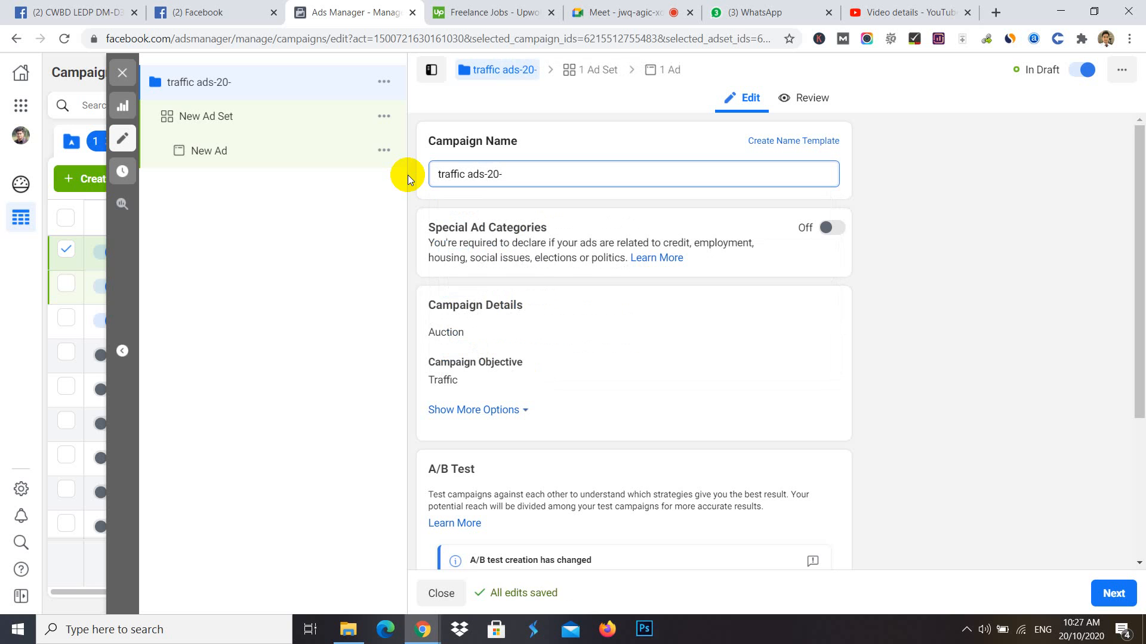
text(10)
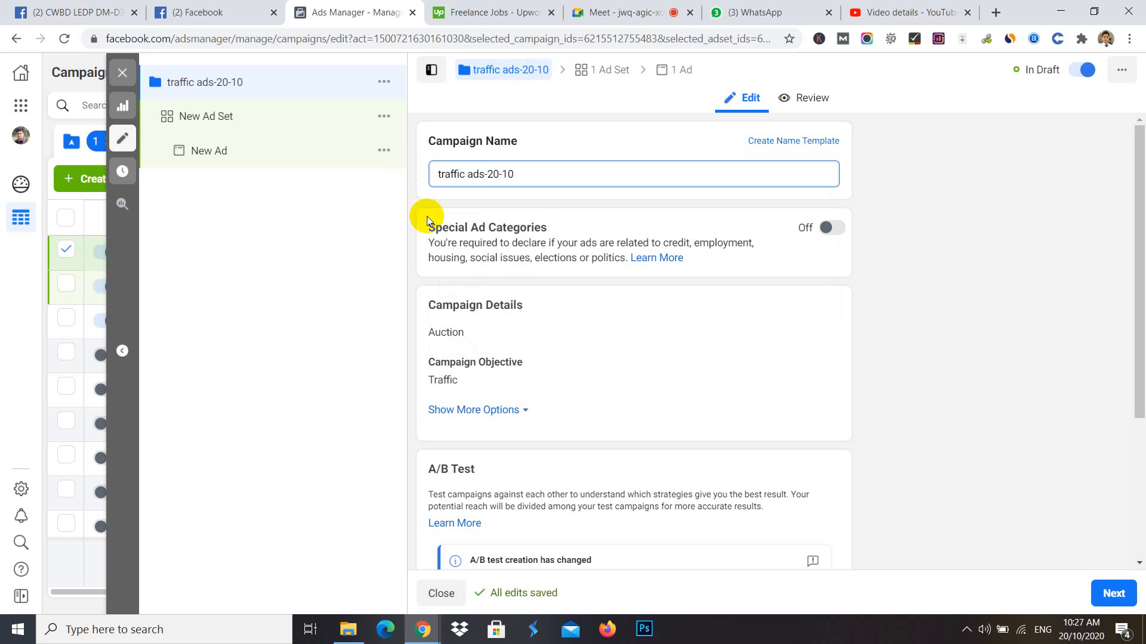
- Continue past the campaign's A/B test and budget optimization options to the ad set settings
scroll(614, 338, down, 3)
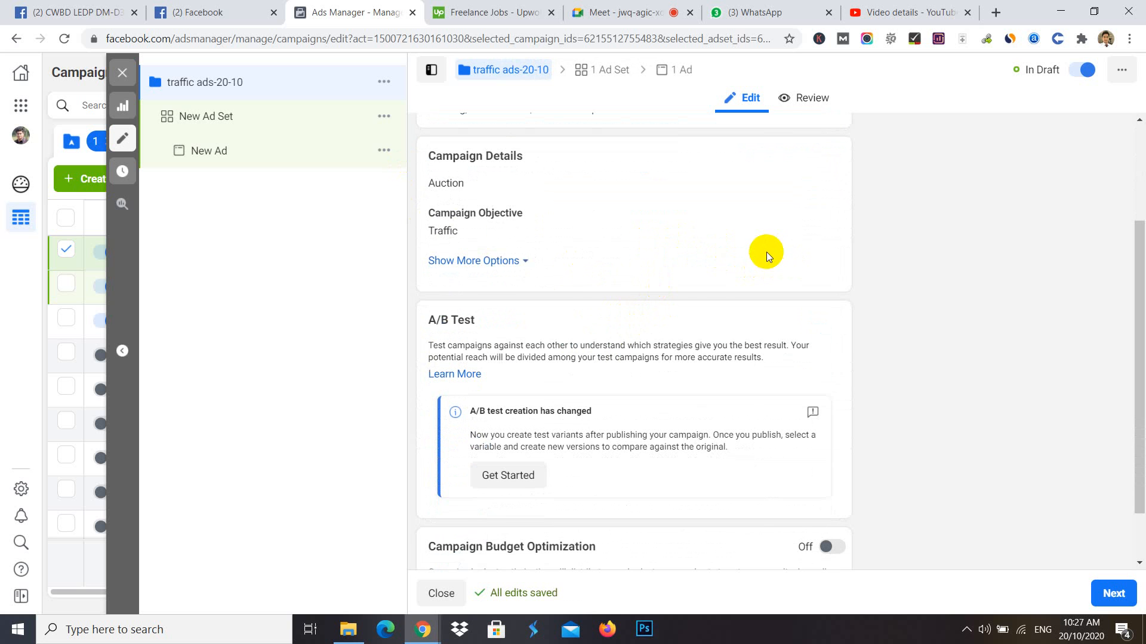
scroll(770, 257, down, 1)
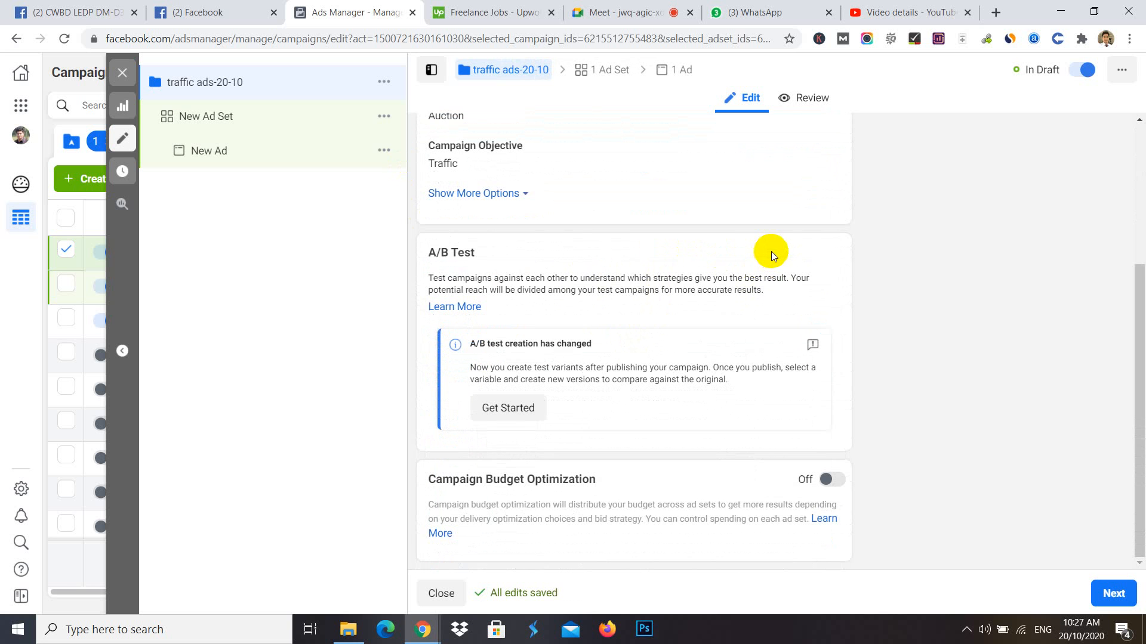
click(1103, 592)
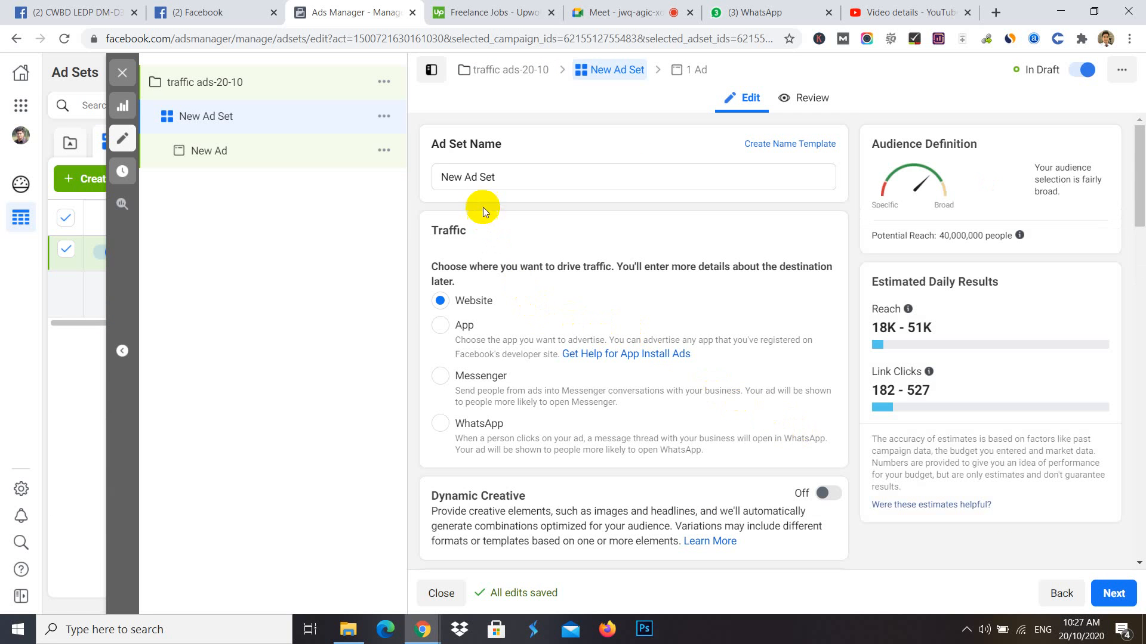
- Set the new ad set's daily budget to 86 BDT in its budget and schedule settings
drag(494, 179, 415, 177)
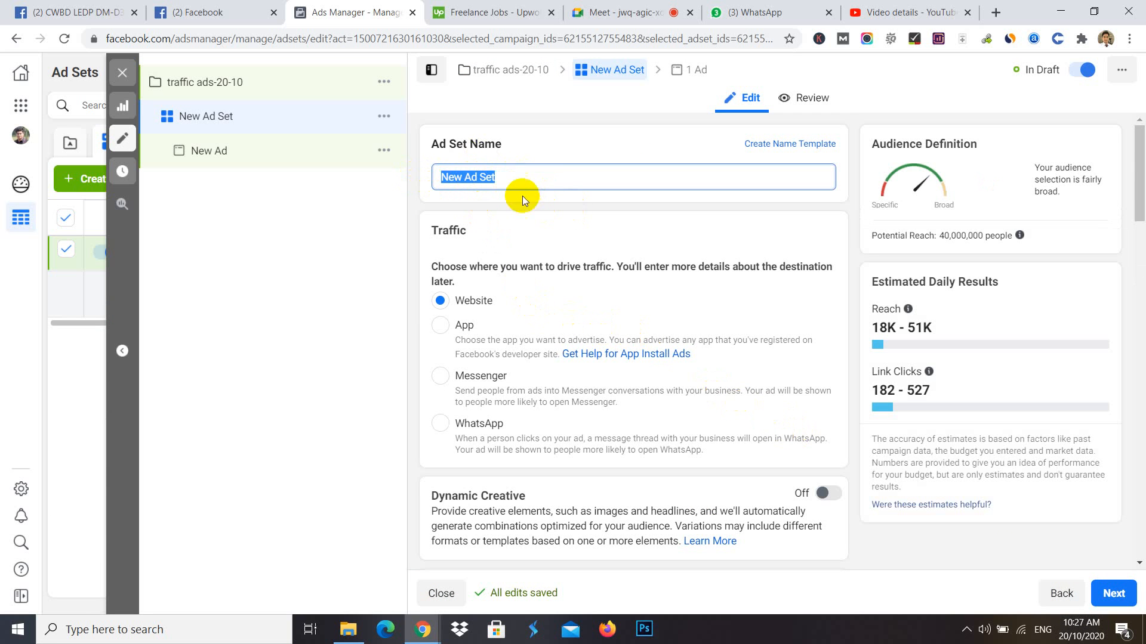
click(491, 209)
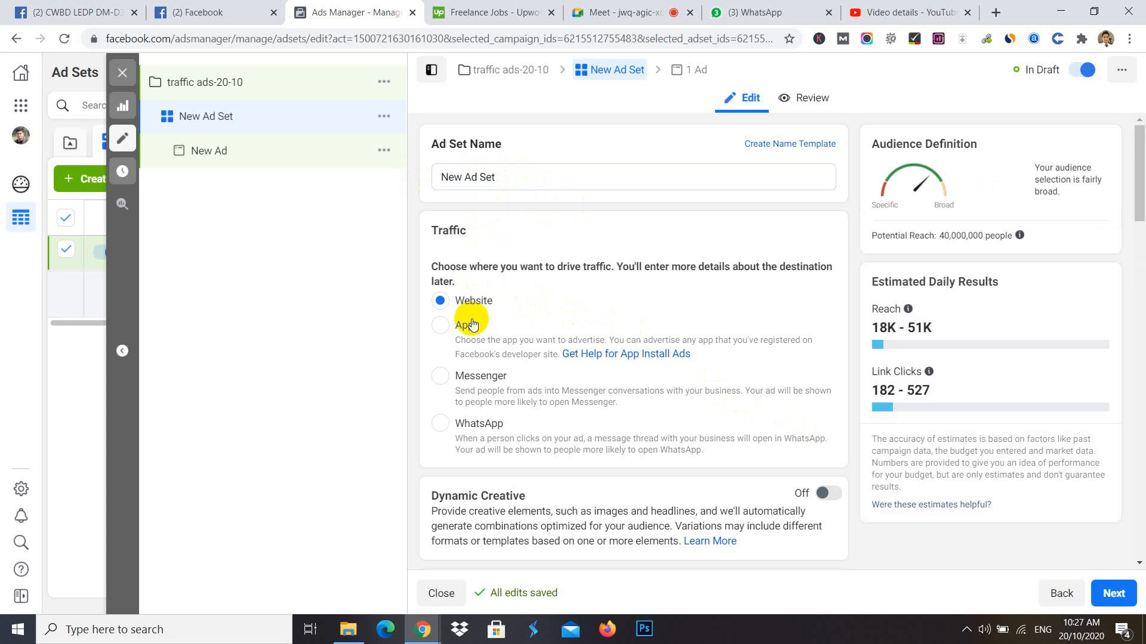
scroll(537, 349, down, 6)
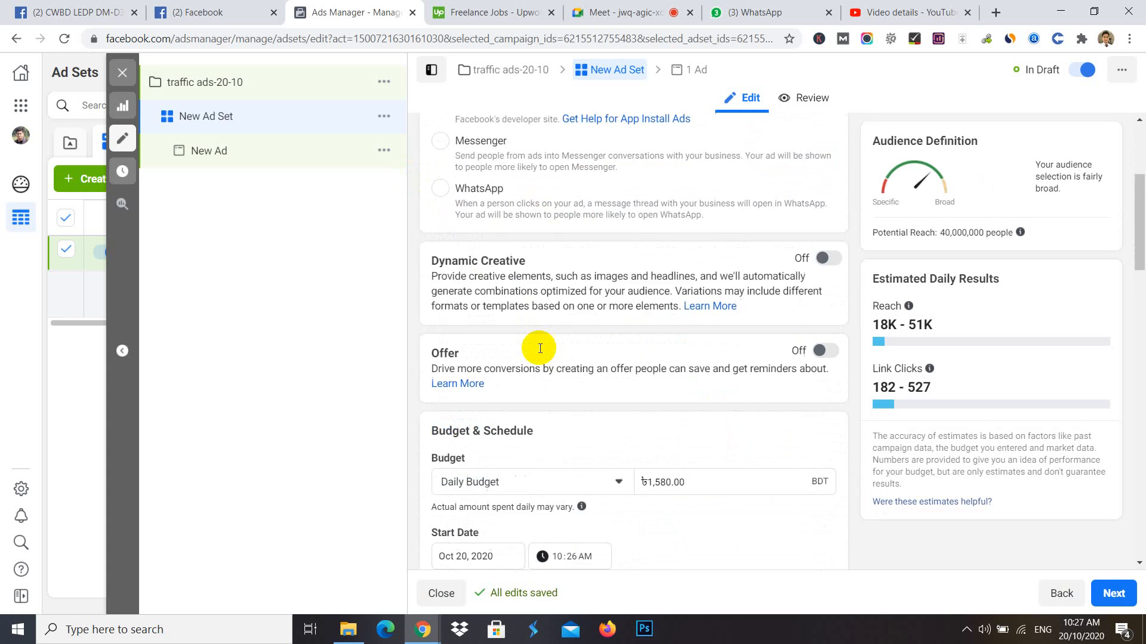
drag(671, 344, 641, 347)
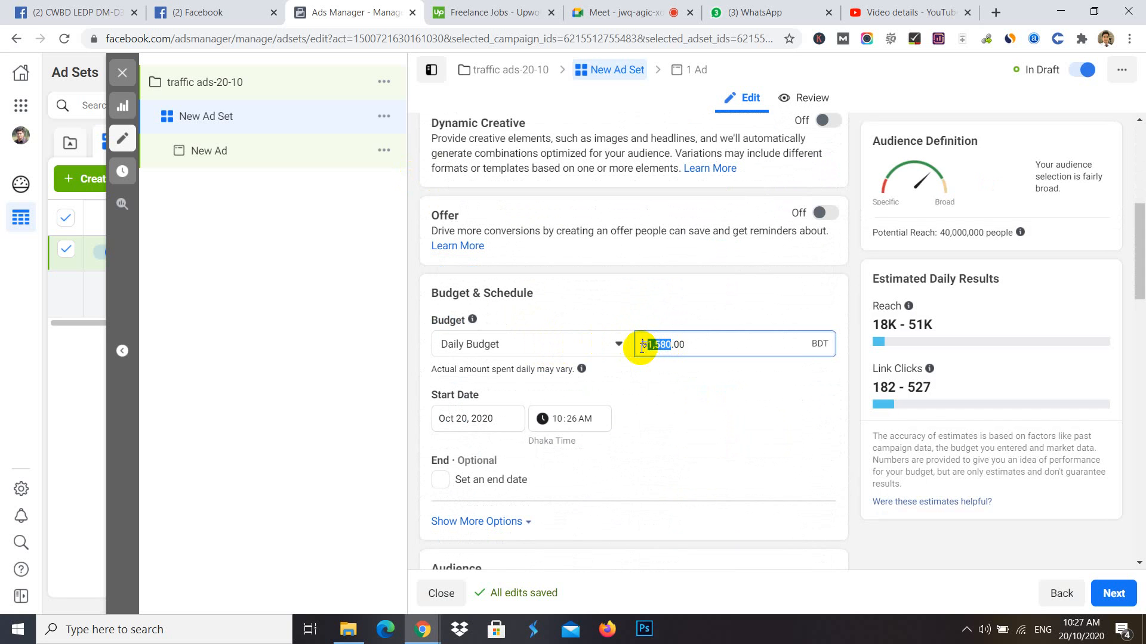
text(86)
click(737, 385)
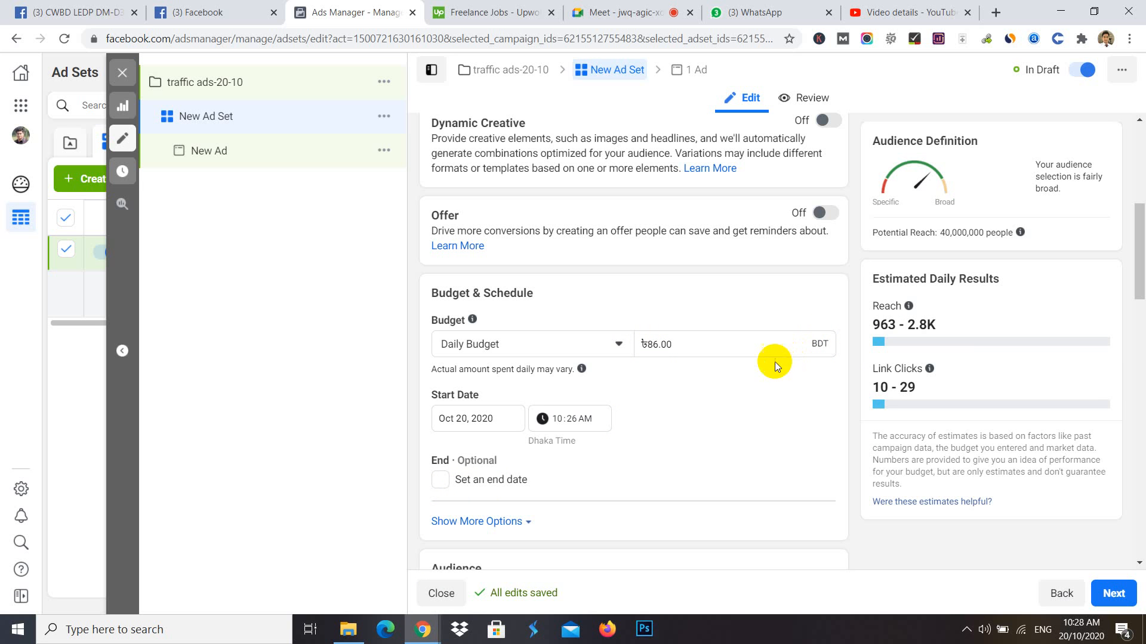
scroll(740, 429, down, 2)
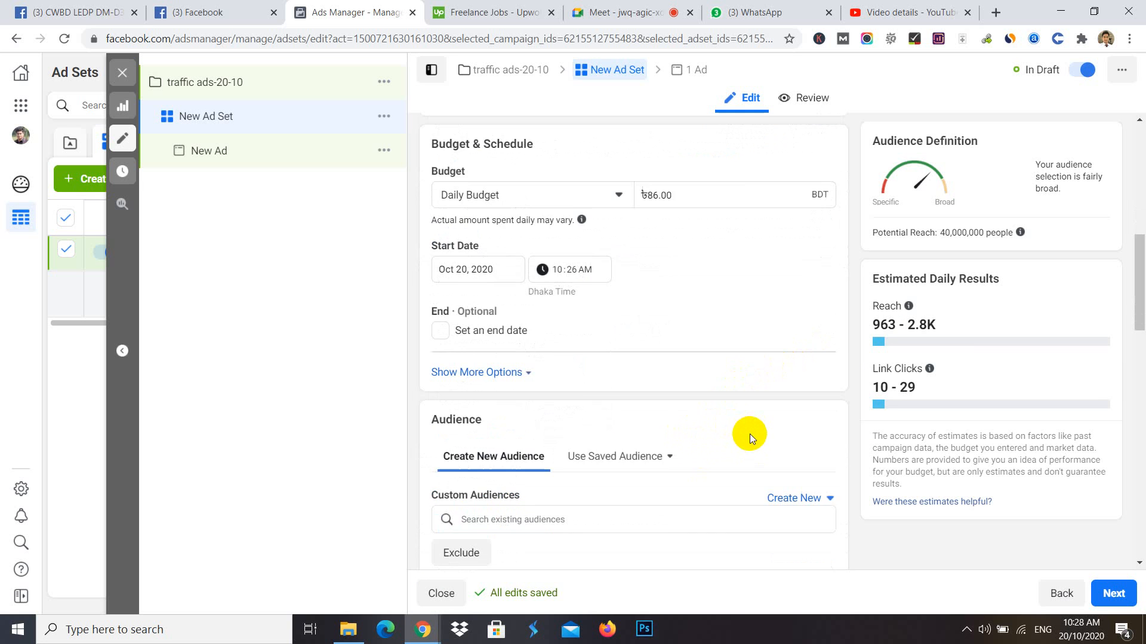
- Switch to the Facebook news feed, close the open post window and open the most recent Messenger conversation
scroll(749, 434, down, 2)
scroll(673, 432, down, 2)
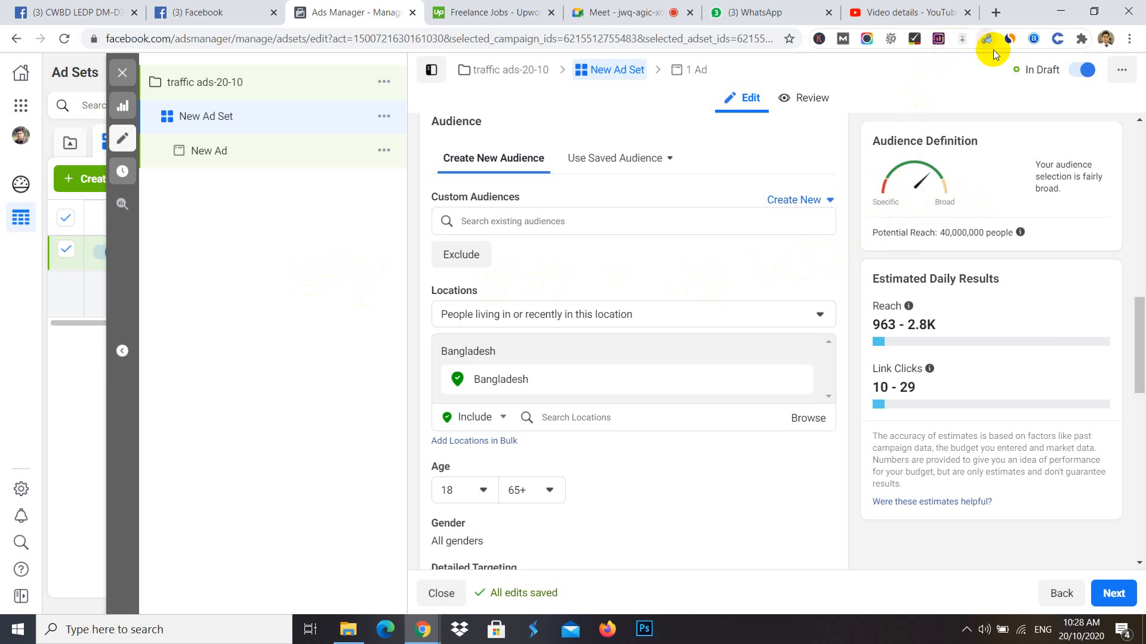
click(226, 7)
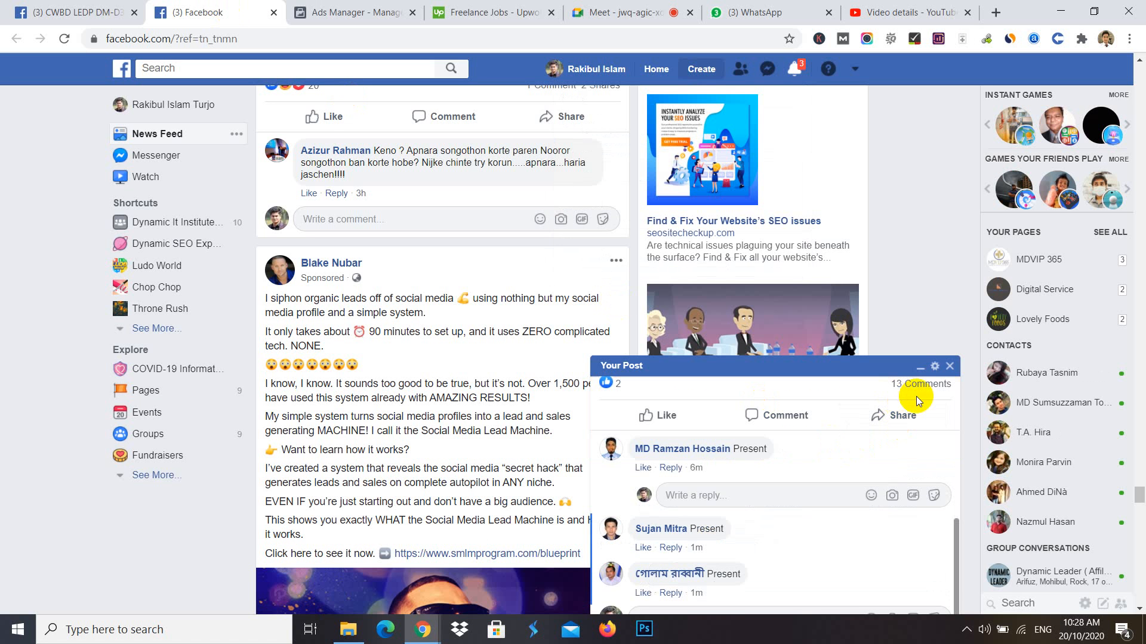
click(950, 366)
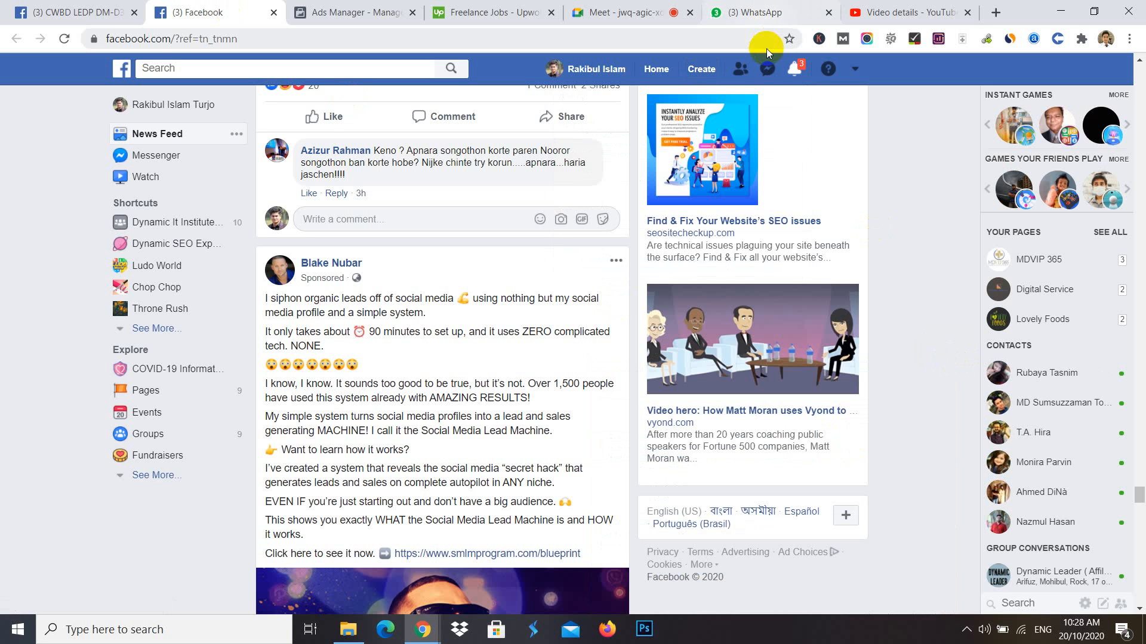
click(766, 68)
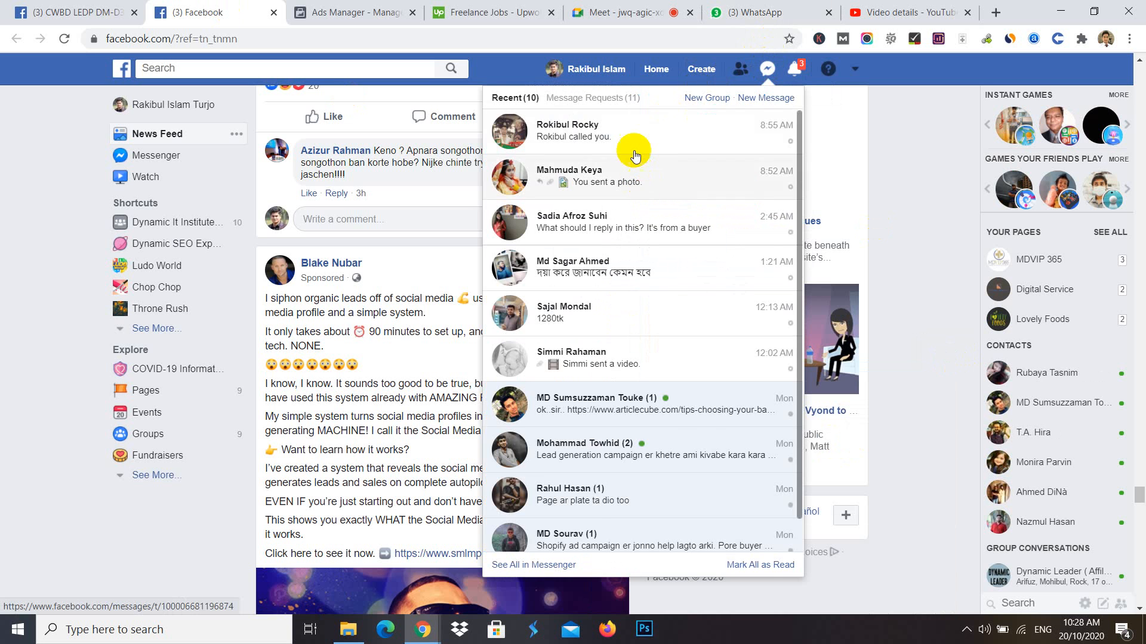
click(635, 128)
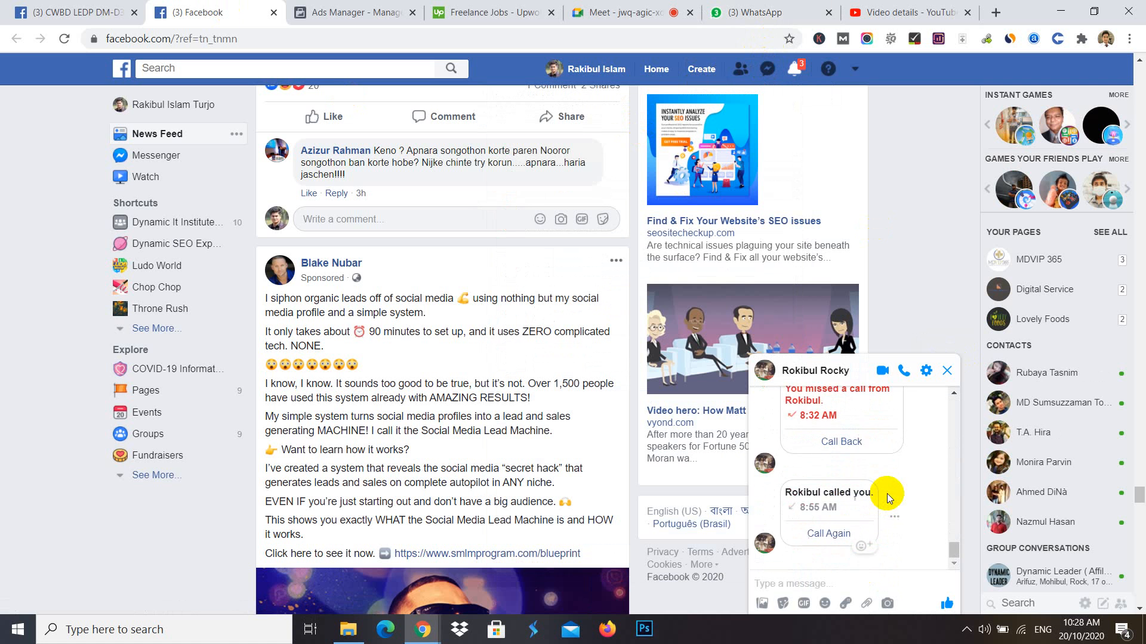
- Look through the conversation's recent call history and view the shared offer screenshot at full size
scroll(887, 493, up, 10)
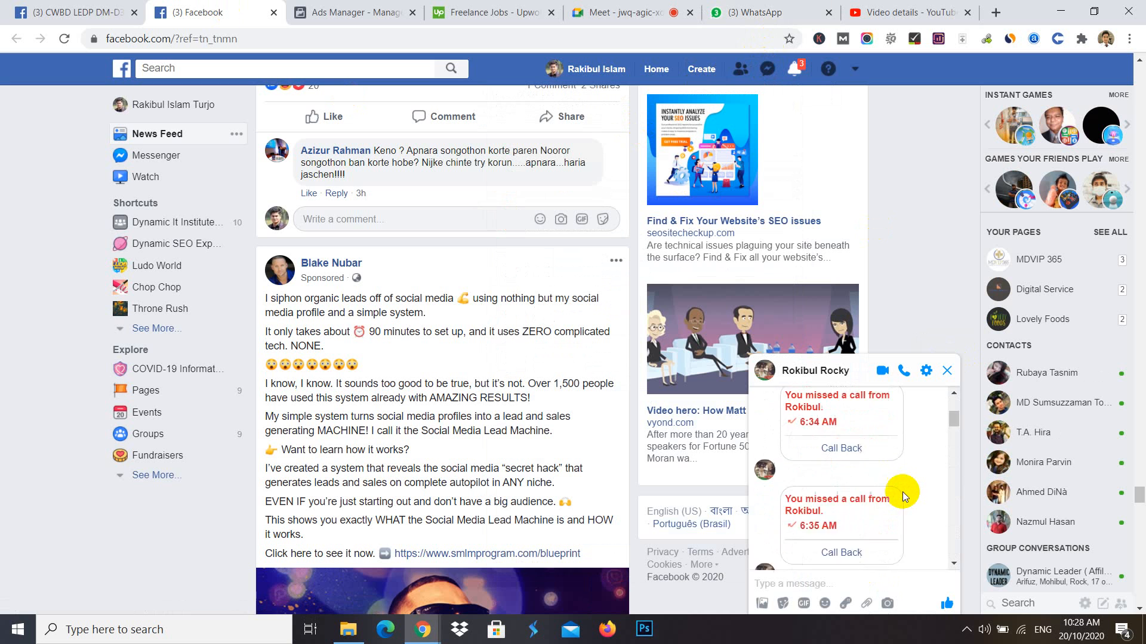
scroll(901, 487, down, 10)
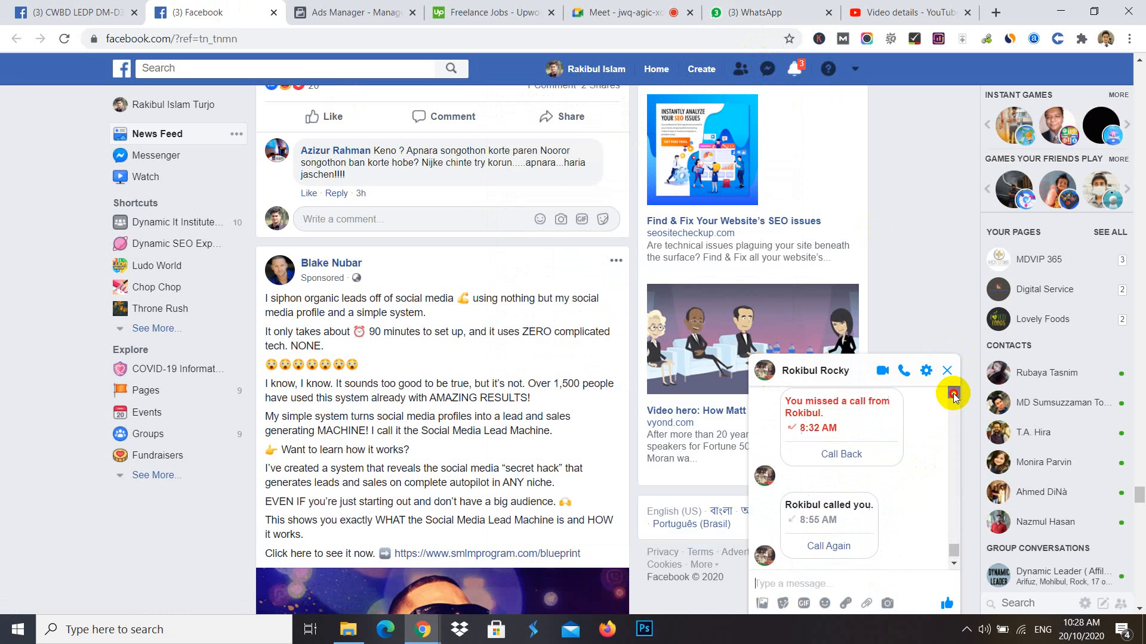
scroll(953, 396, up, 5)
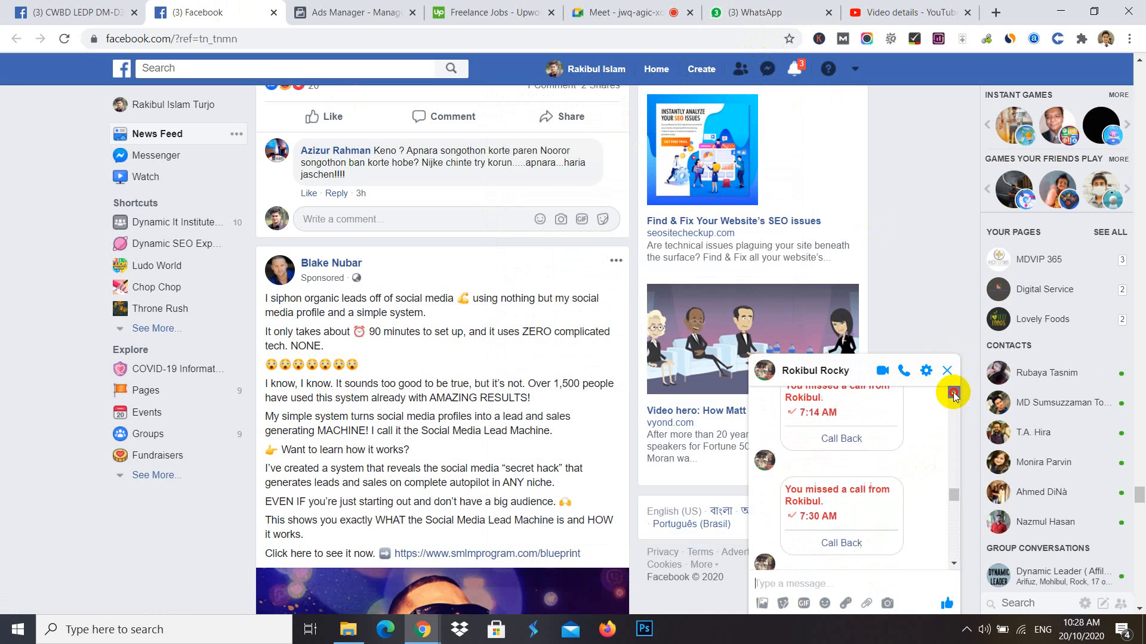
scroll(953, 396, up, 10)
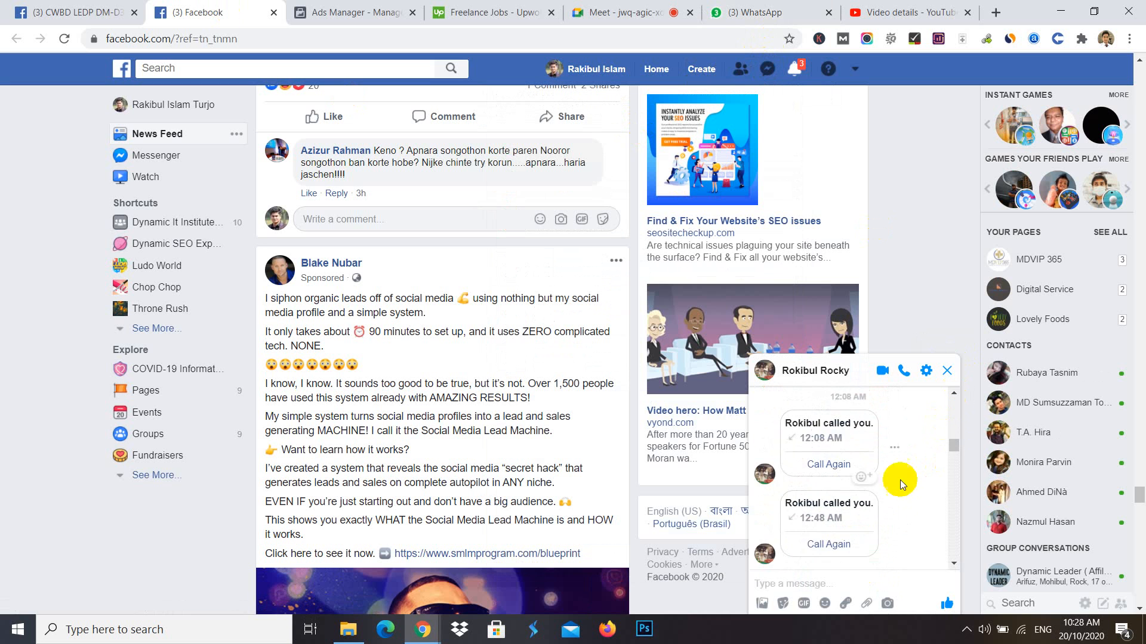
scroll(899, 507, down, 3)
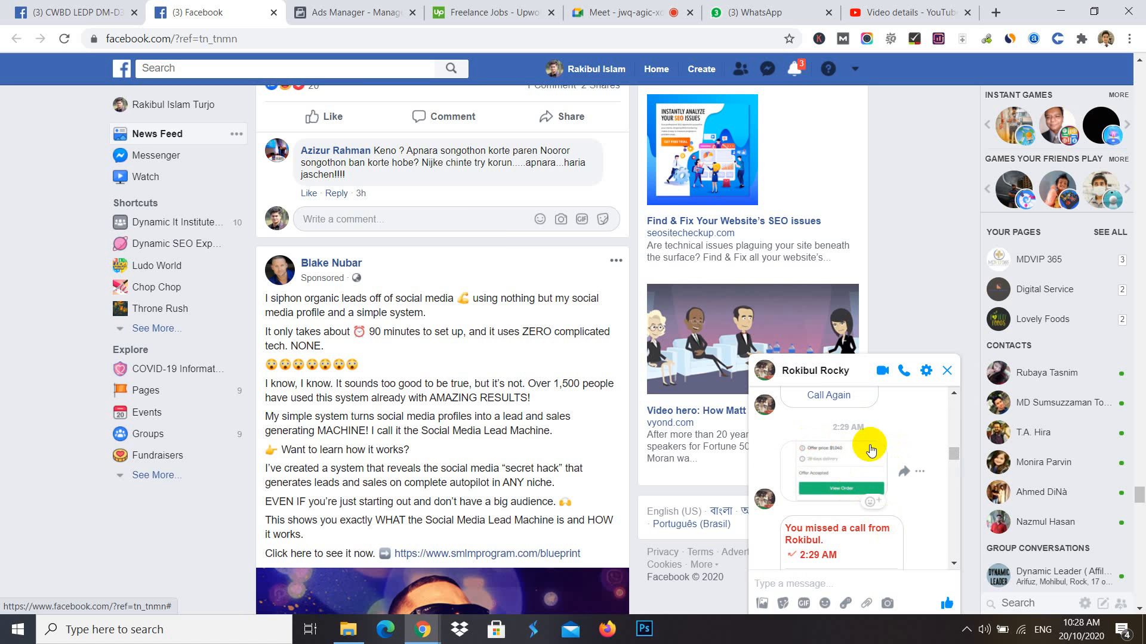
scroll(866, 471, up, 3)
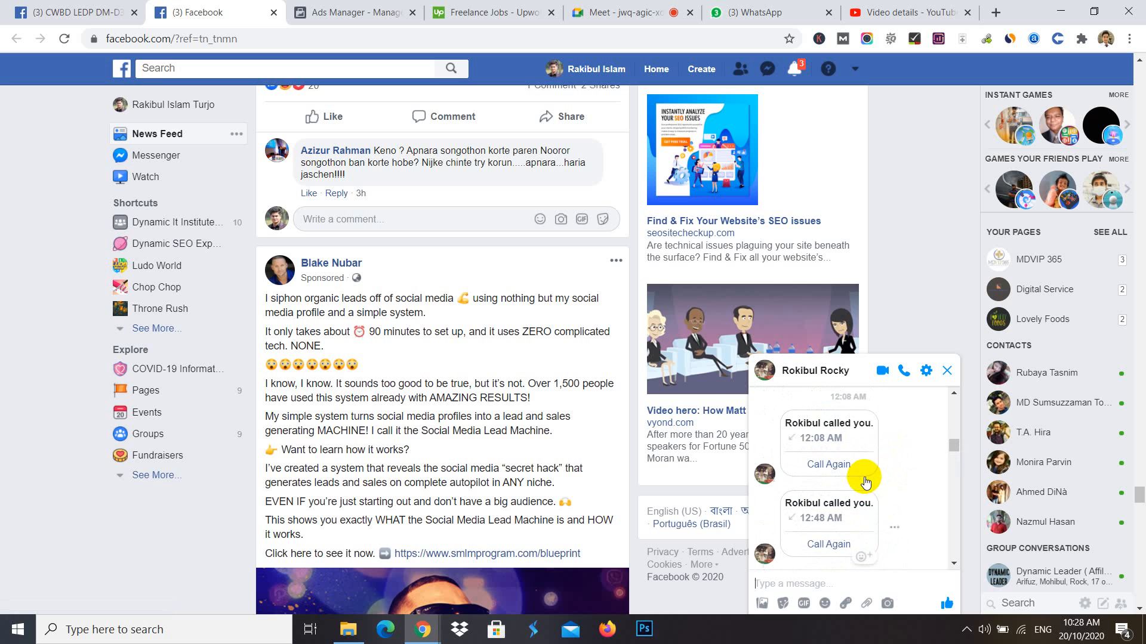
scroll(861, 485, down, 3)
click(835, 457)
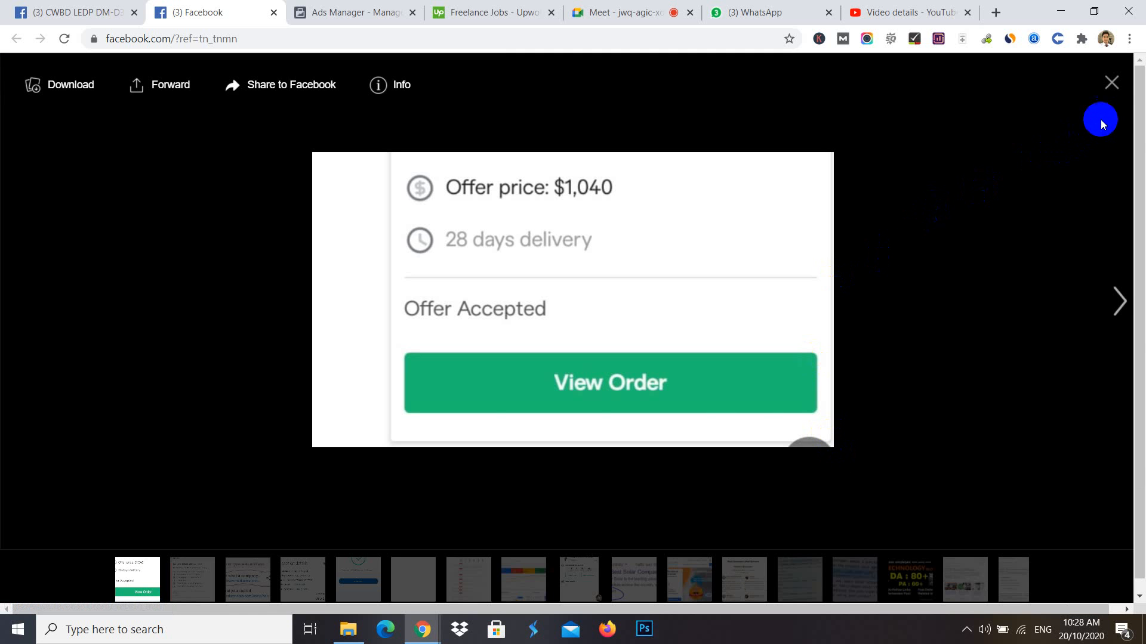
click(1103, 116)
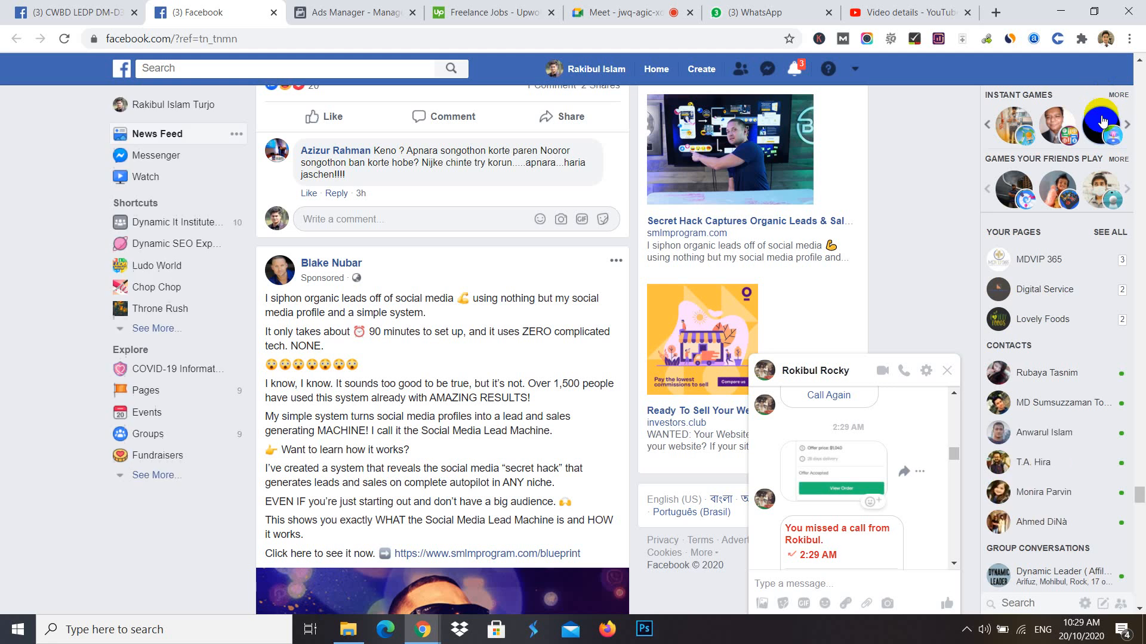
- Examine the conversation's older messages, including the shared agency website links and the web design companies message
scroll(889, 456, up, 1)
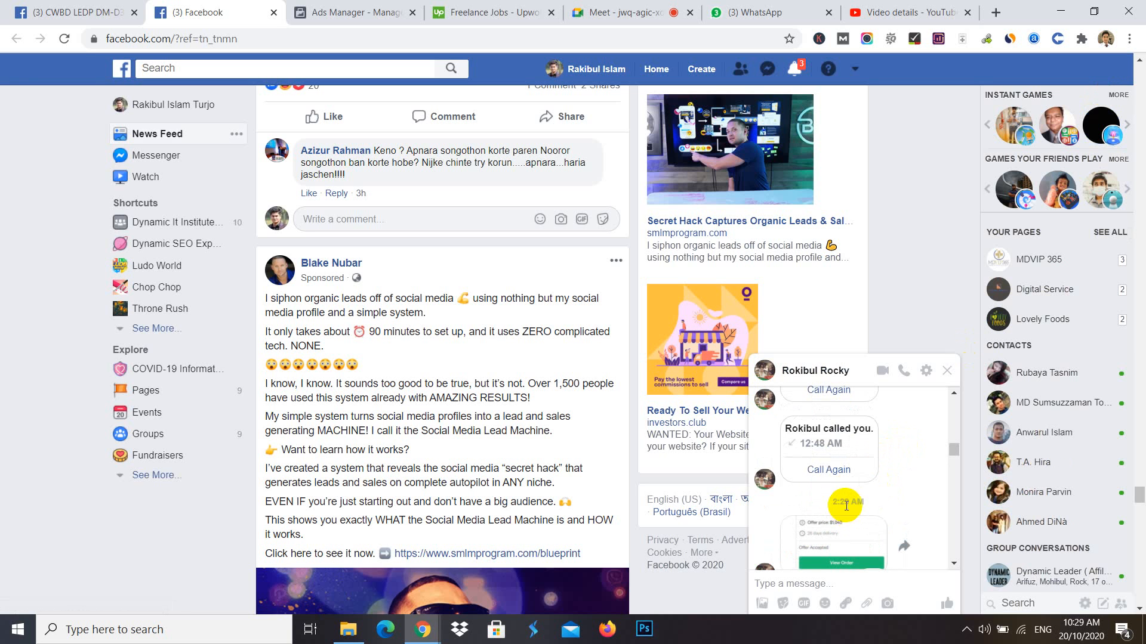
click(836, 500)
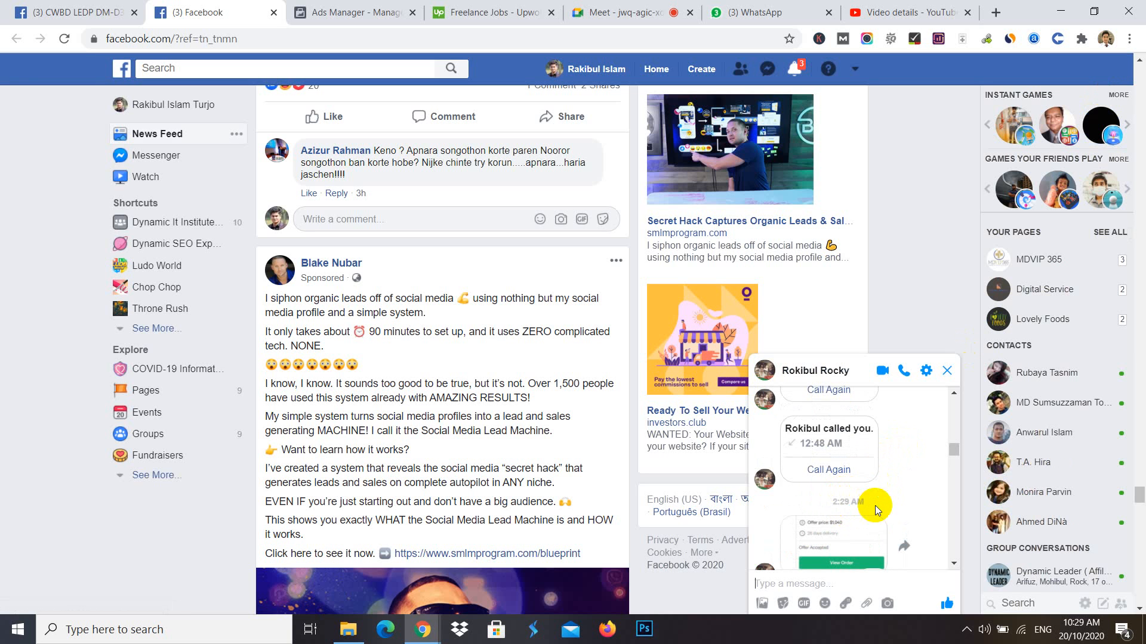
scroll(876, 502, up, 3)
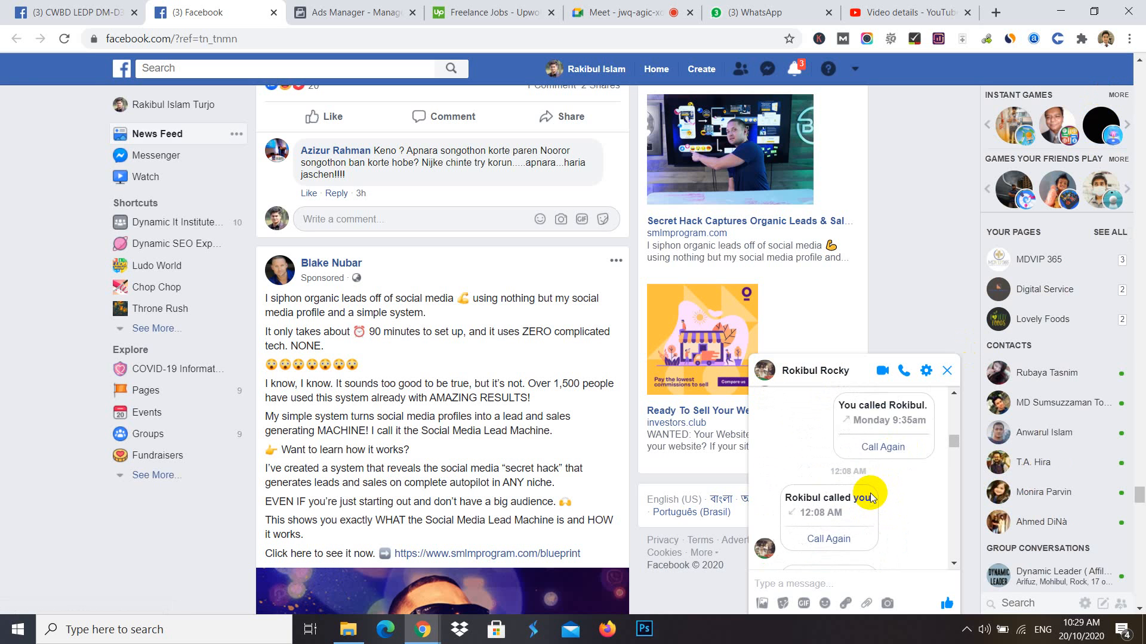
scroll(870, 497, up, 5)
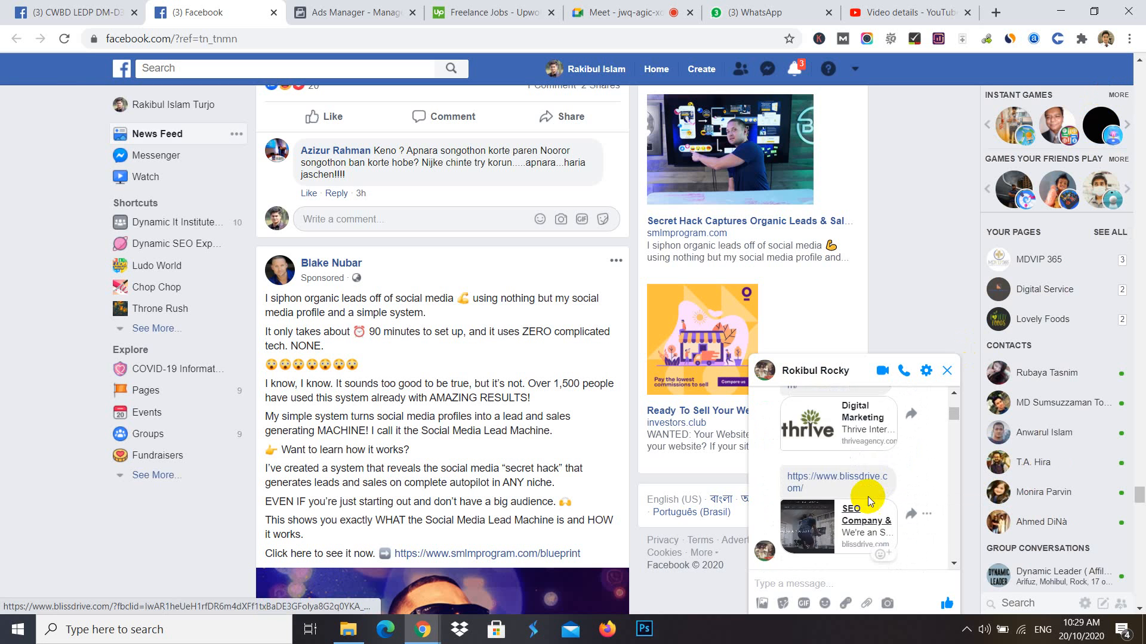
scroll(866, 500, up, 1)
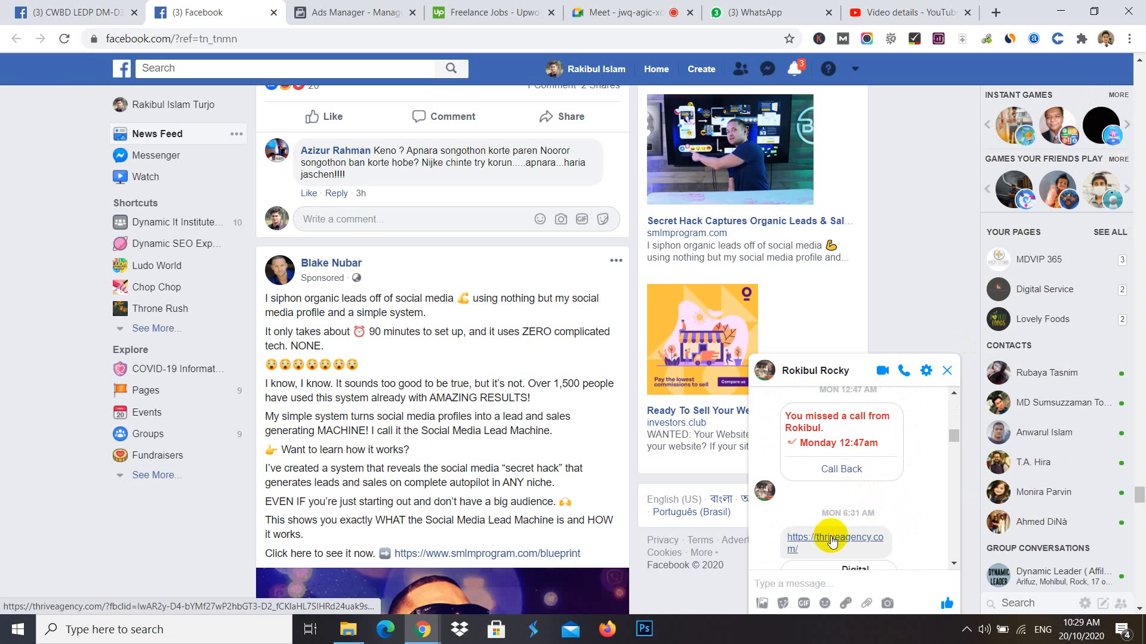
scroll(835, 529, up, 1)
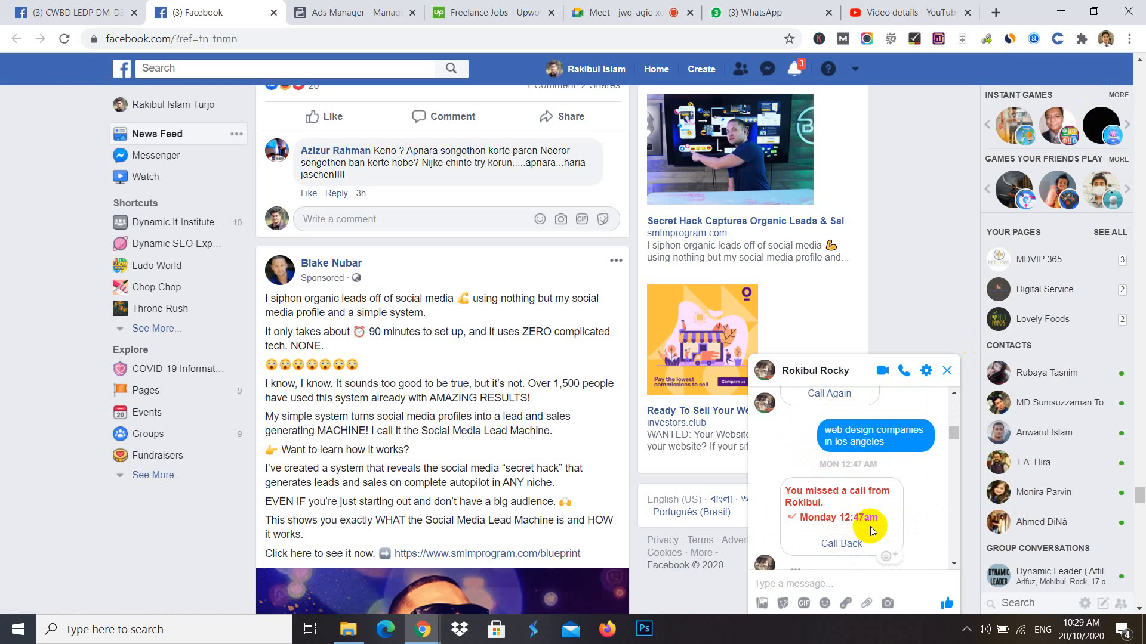
scroll(870, 526, up, 1)
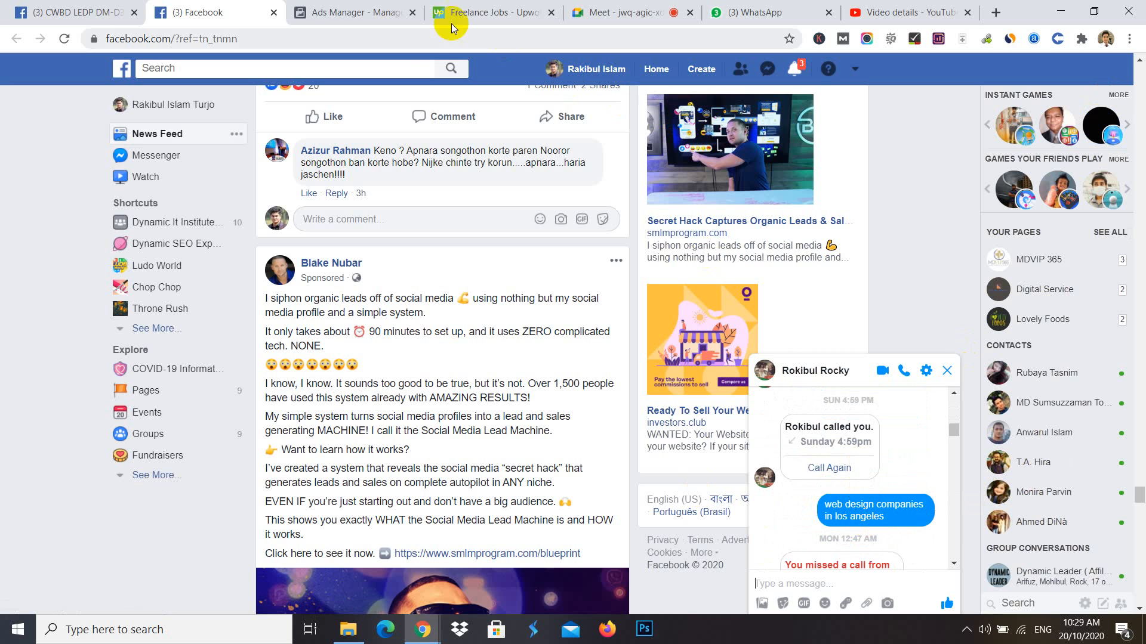
- Return to Ads Manager and set the audience location to Dhaka, Dhaka Division, Bangladesh with a 10-mile radius
click(325, 6)
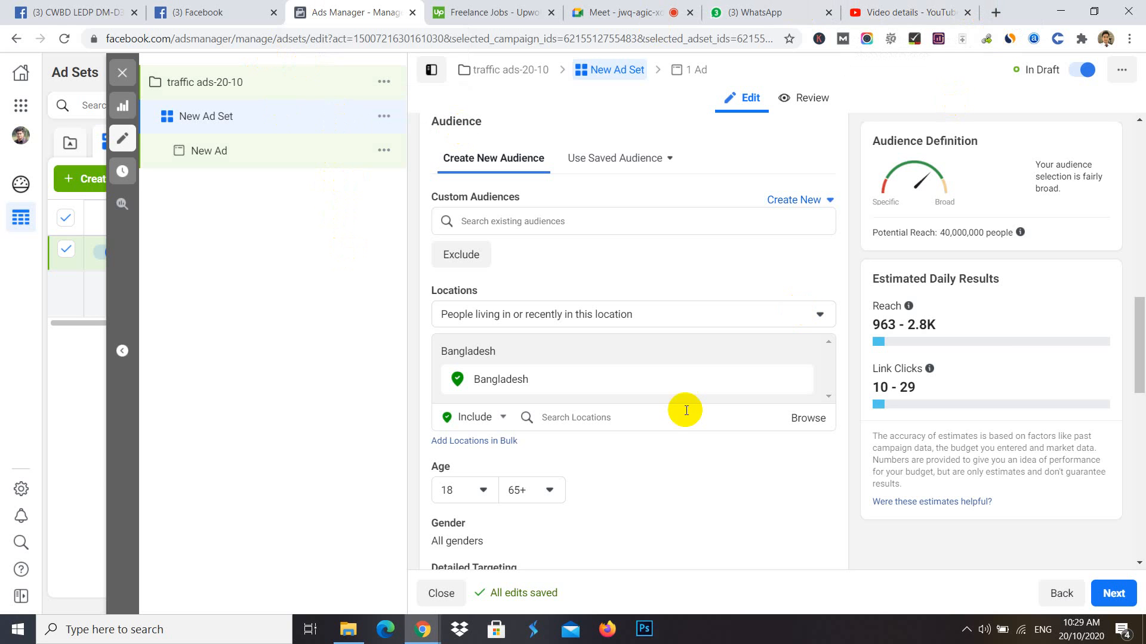
click(561, 418)
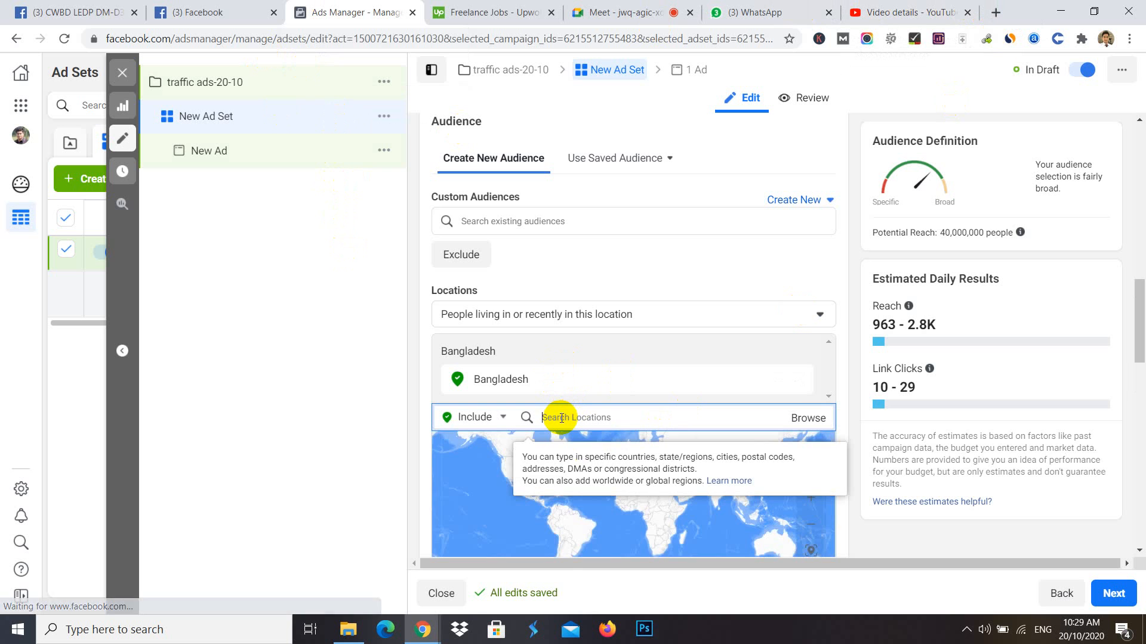
text(dhaka)
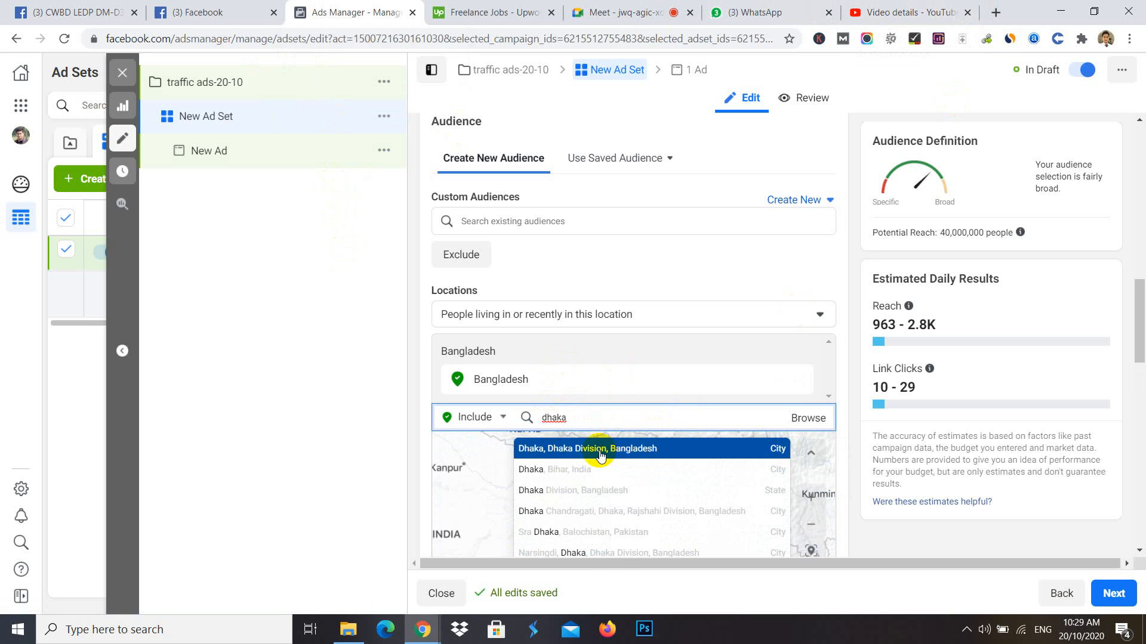
click(600, 454)
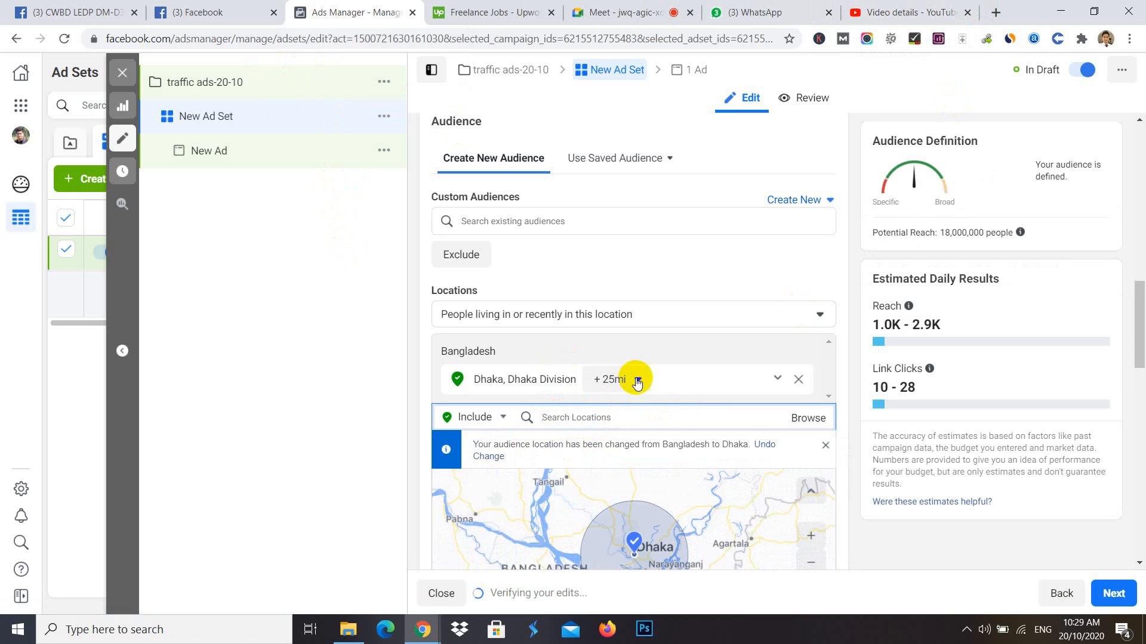
click(634, 380)
drag(636, 471, 618, 469)
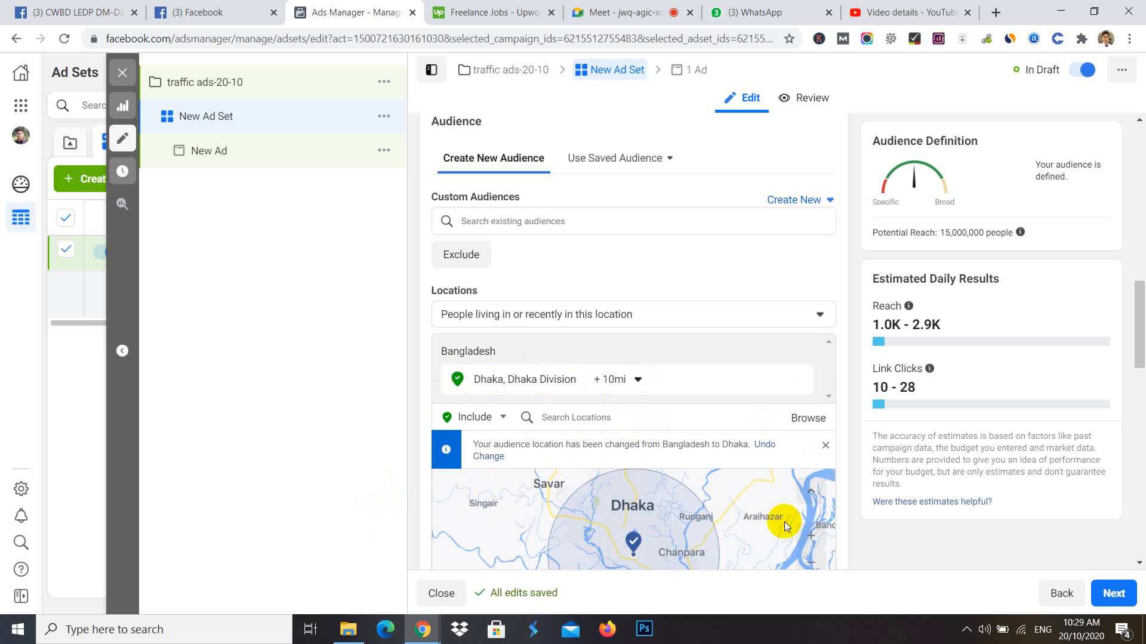
- Set the audience's age range to 20 through 50
scroll(784, 522, down, 8)
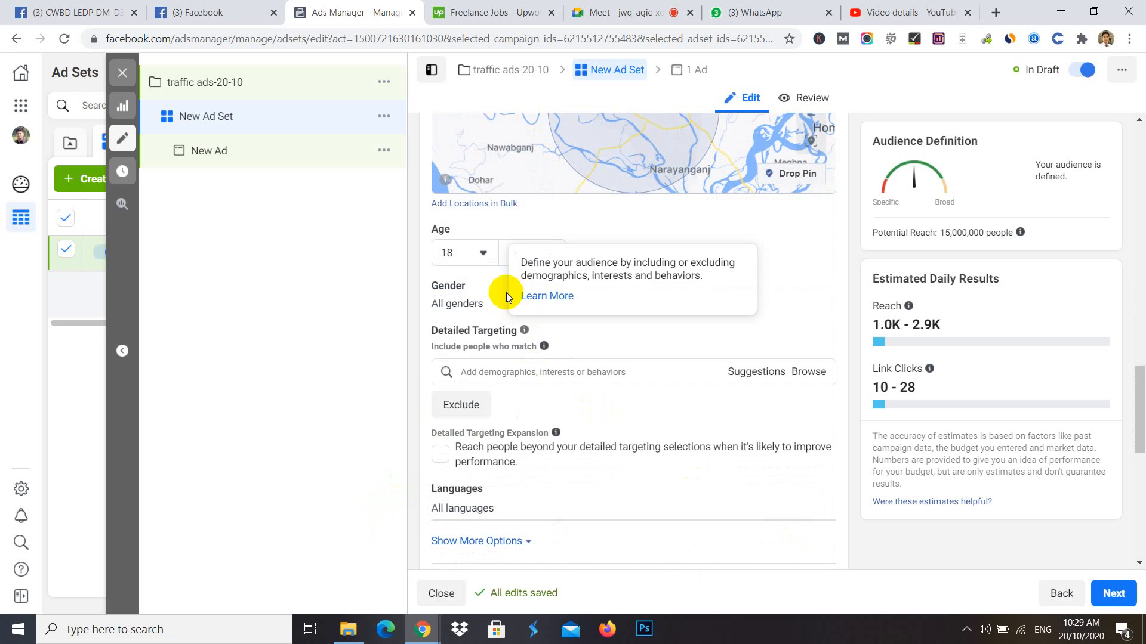
click(485, 251)
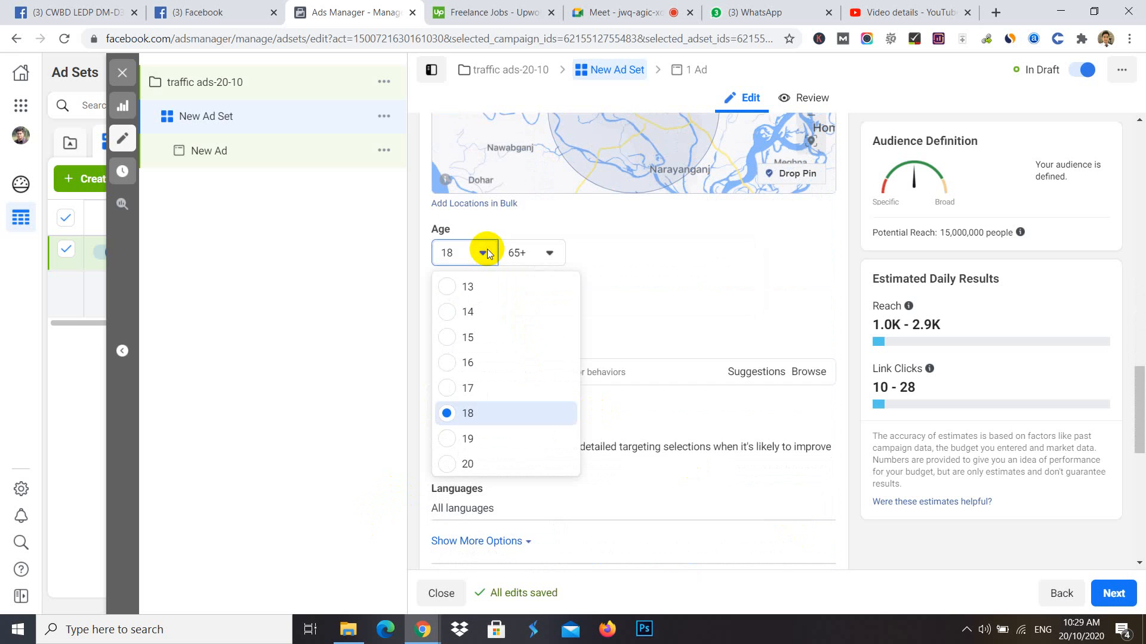
click(475, 462)
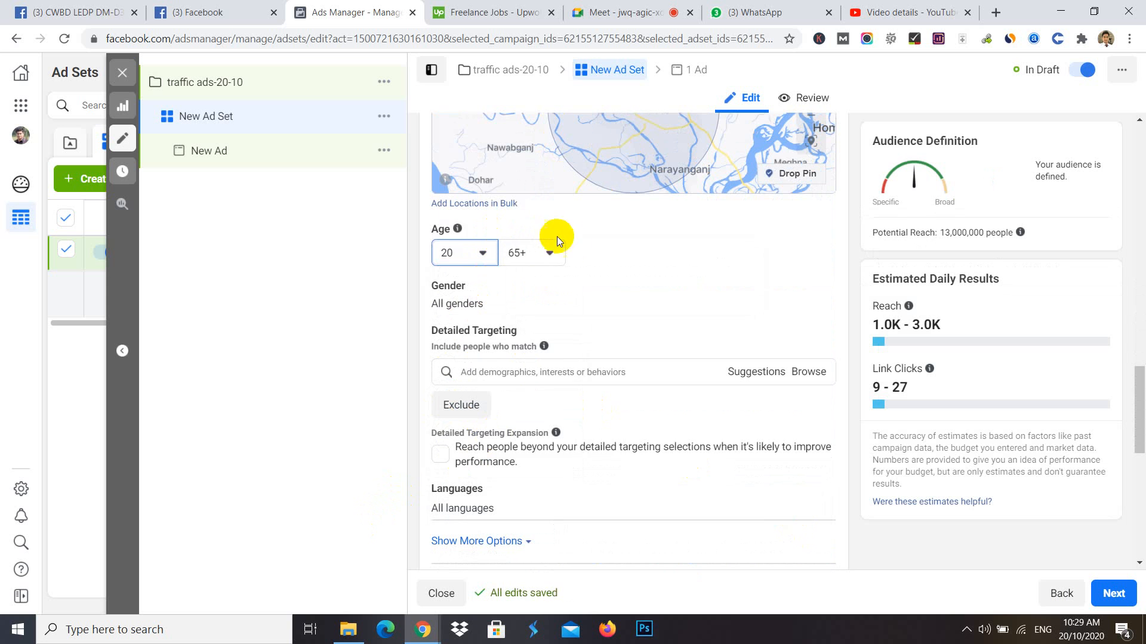
click(545, 253)
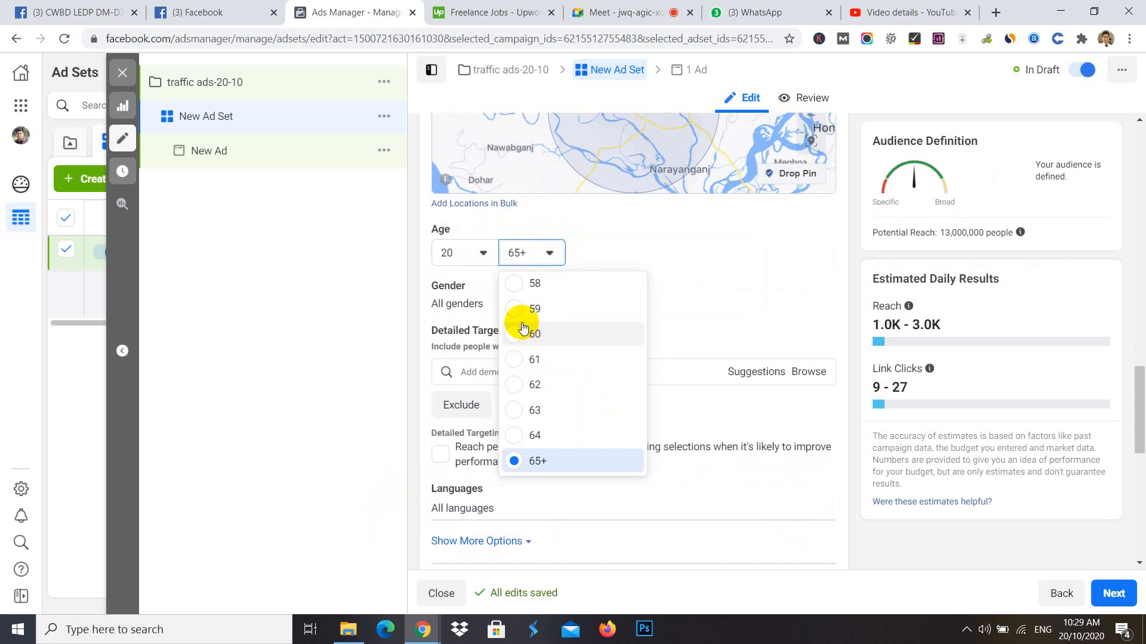
scroll(537, 347, up, 5)
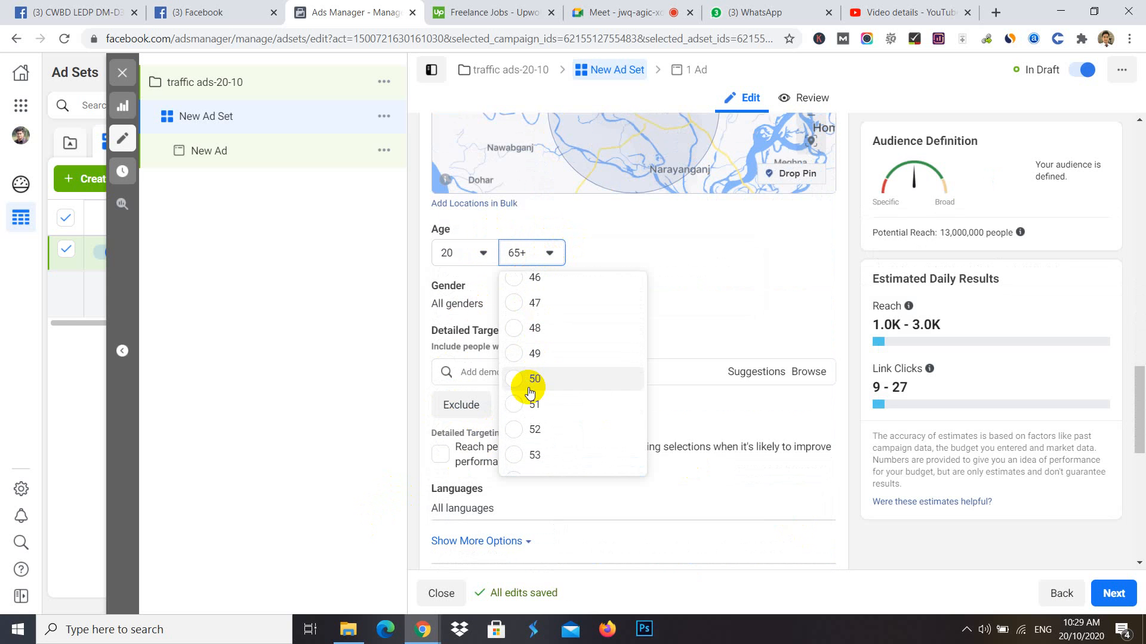
click(524, 378)
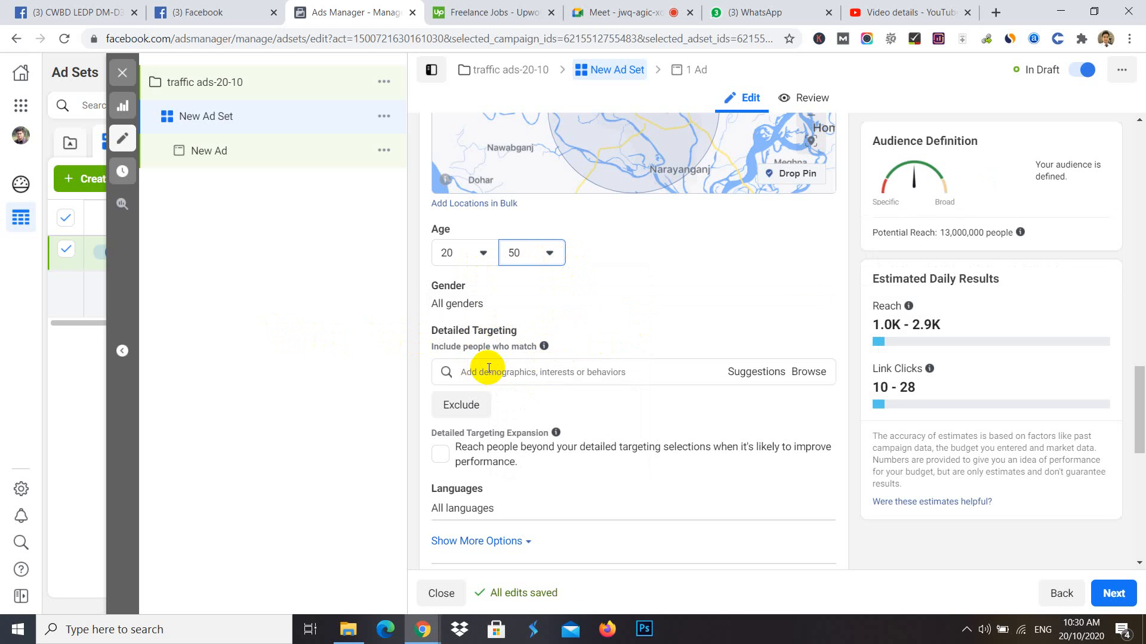
- Add the "Digital marketing" interest to the audience's detailed targeting and switch to the Google Meet call
click(512, 374)
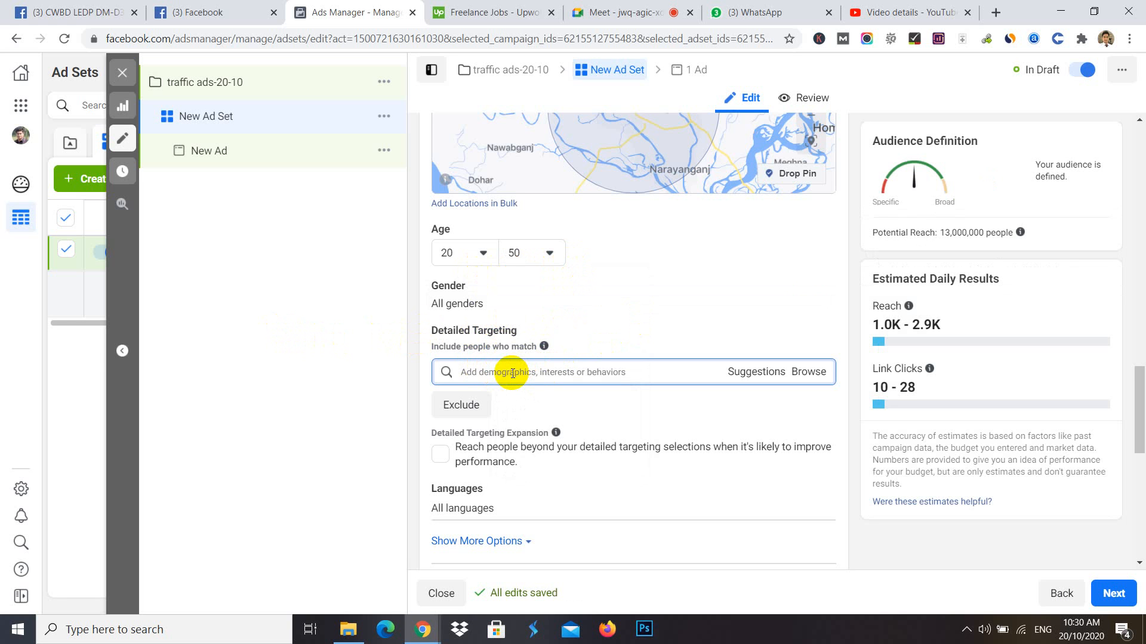
text(dig)
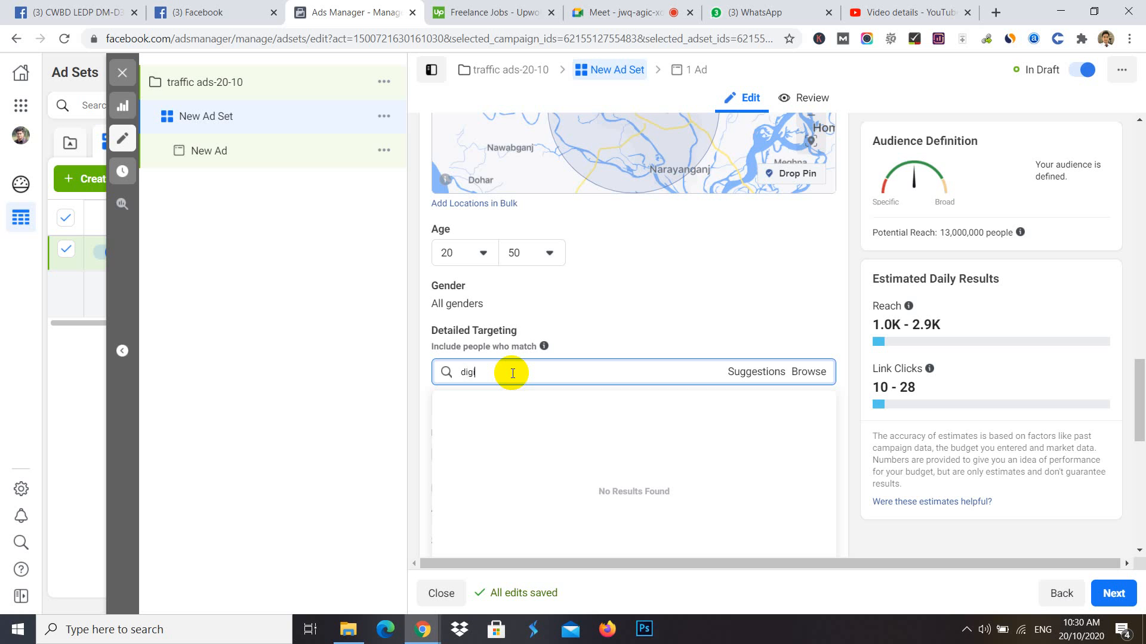
text(ital marketing)
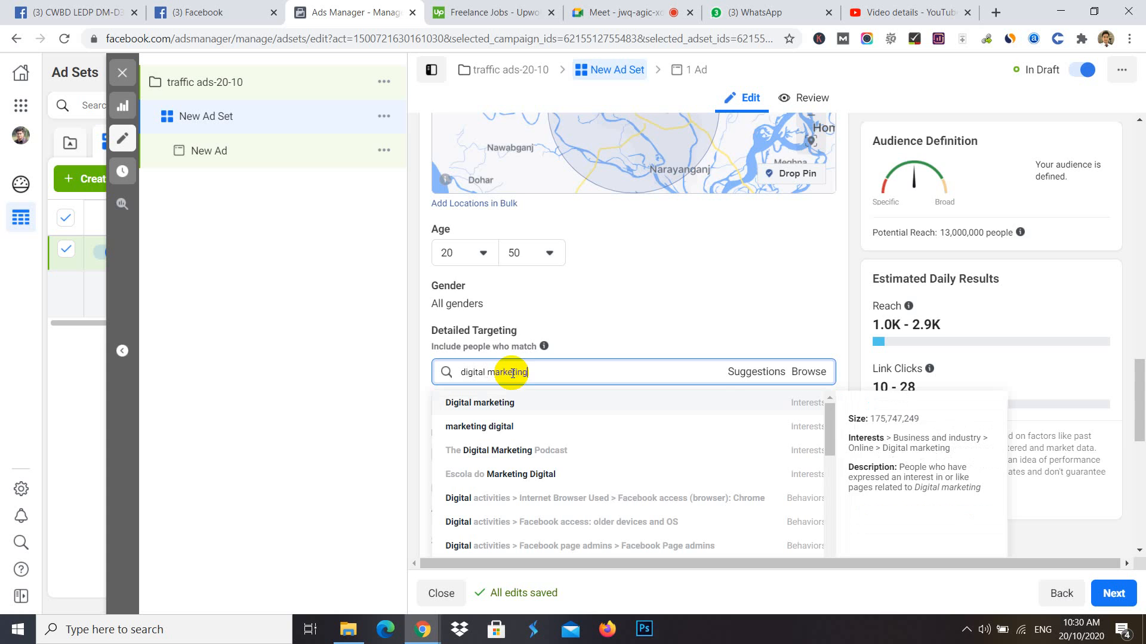
click(510, 404)
click(623, 6)
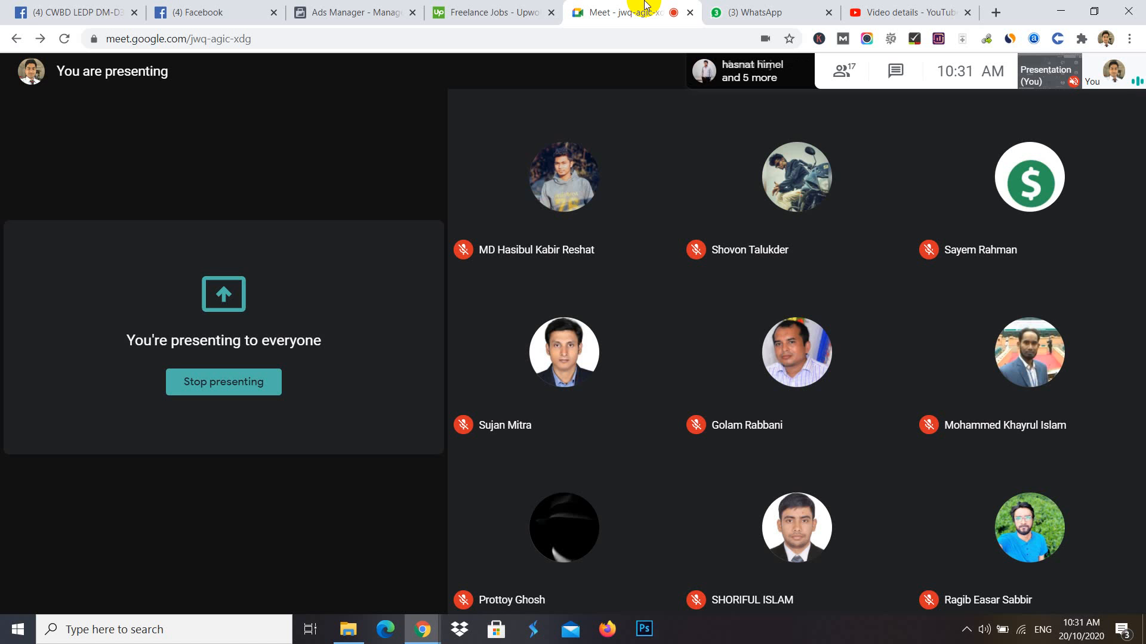
- Review the ad set's detailed targeting in Ads Manager and dismiss the incoming call on the Facebook group page
click(347, 12)
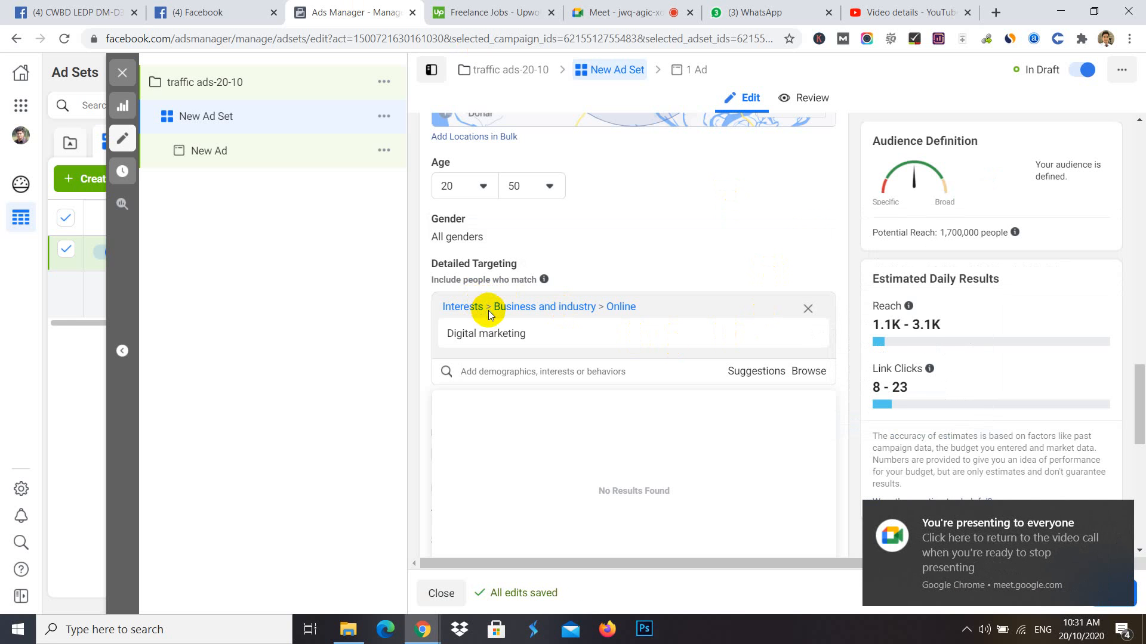
mouse_move(525, 333)
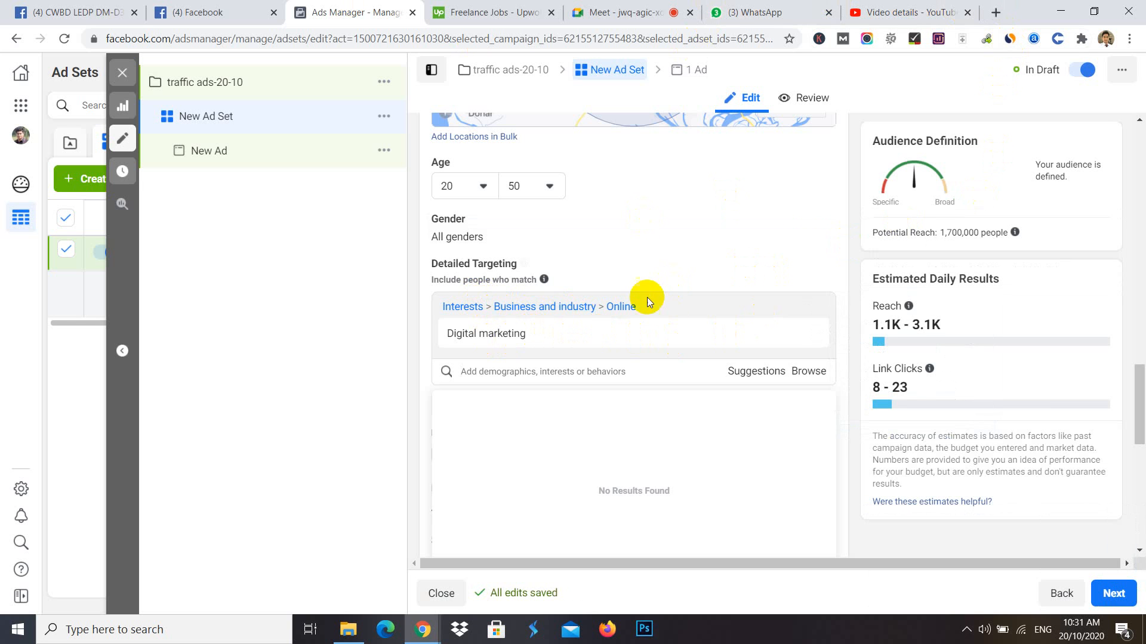
mouse_move(606, 327)
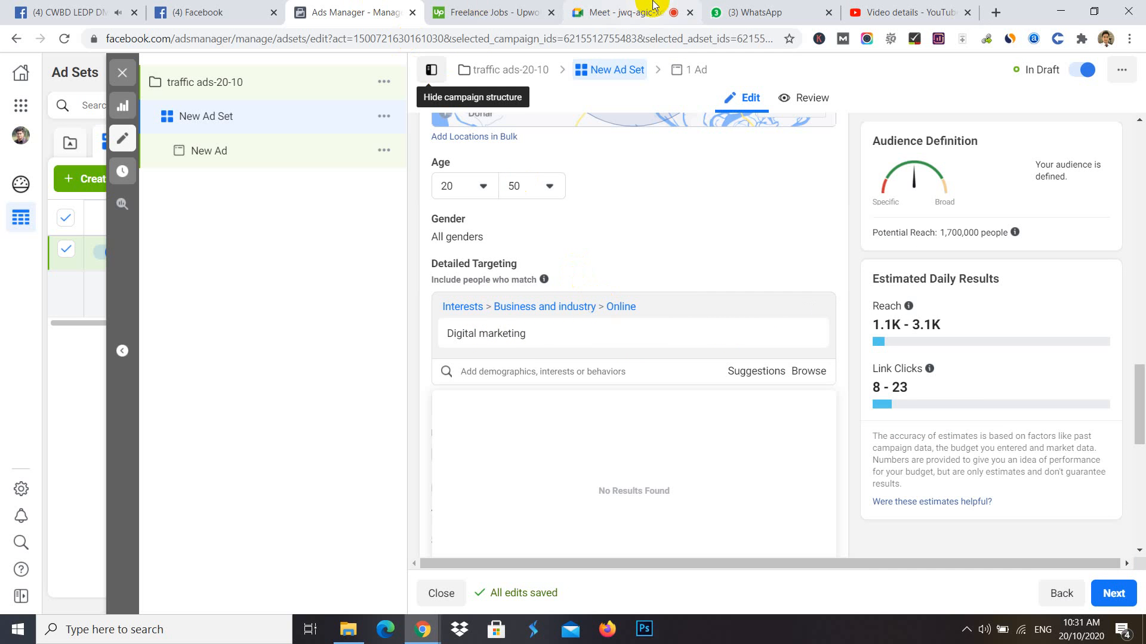
click(102, 7)
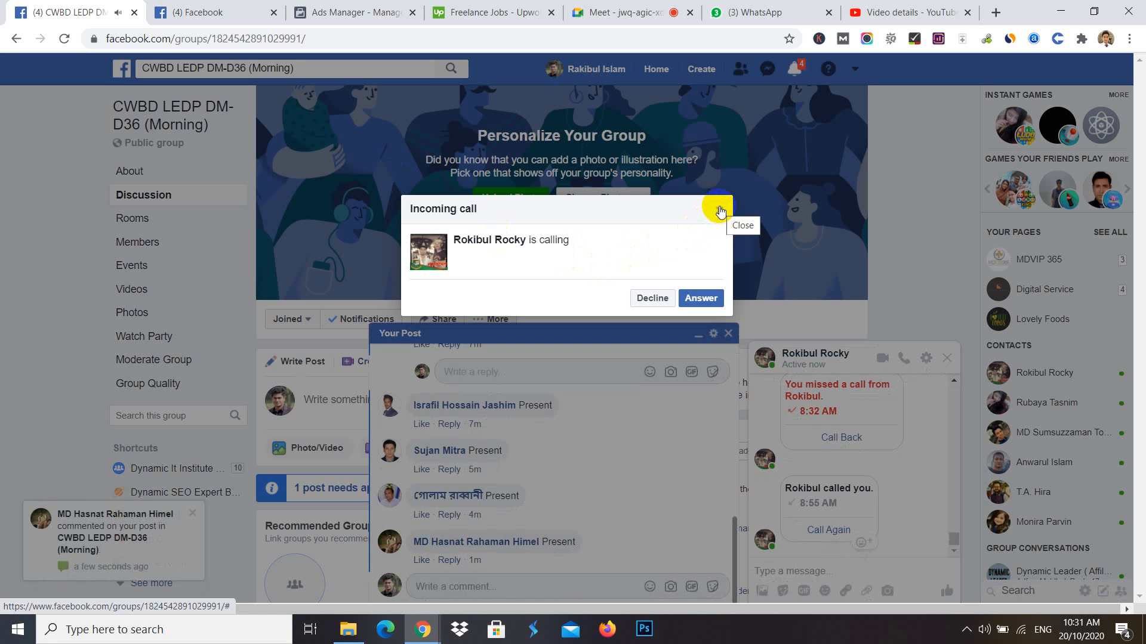
click(720, 209)
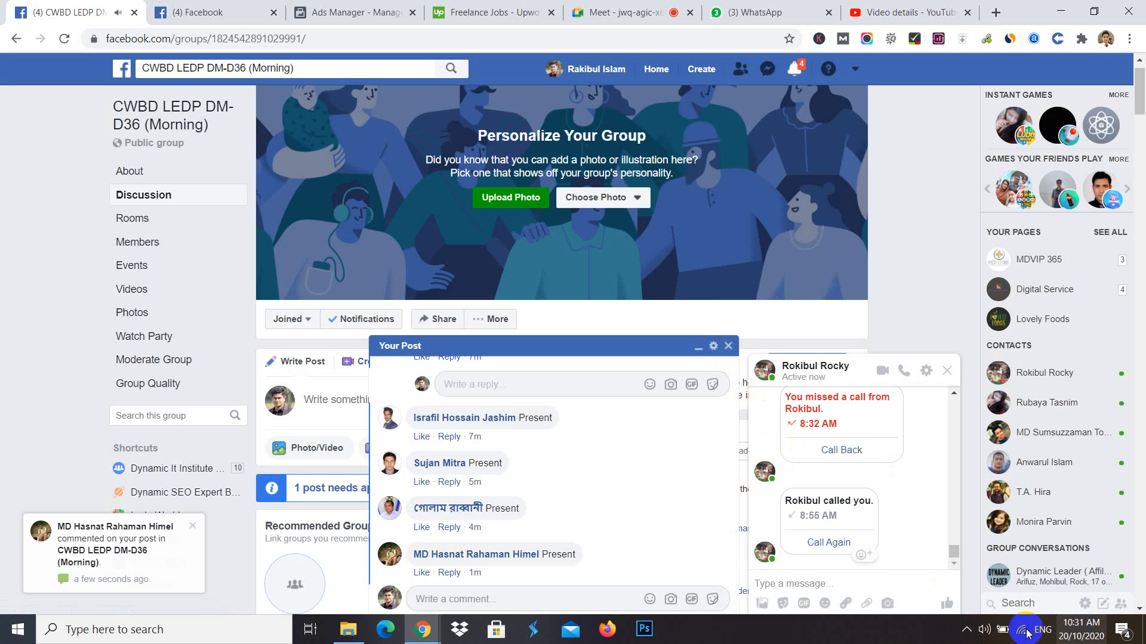
click(966, 630)
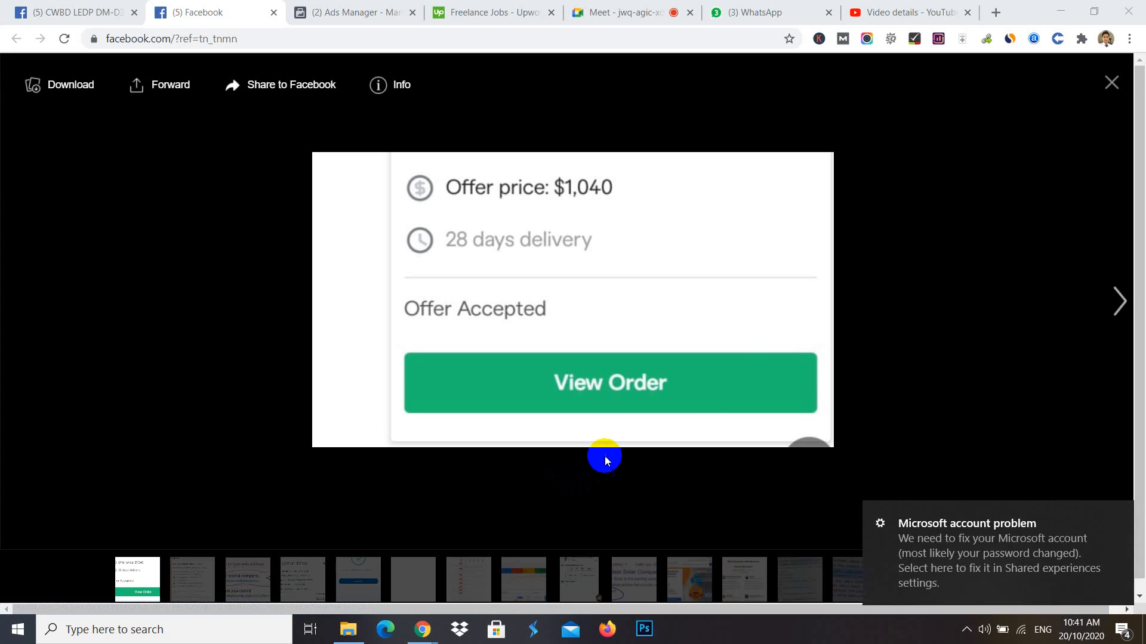
- Close the enlarged Facebook photo and, back in Ads Manager, add North South University from the detailed targeting suggestions
click(1107, 88)
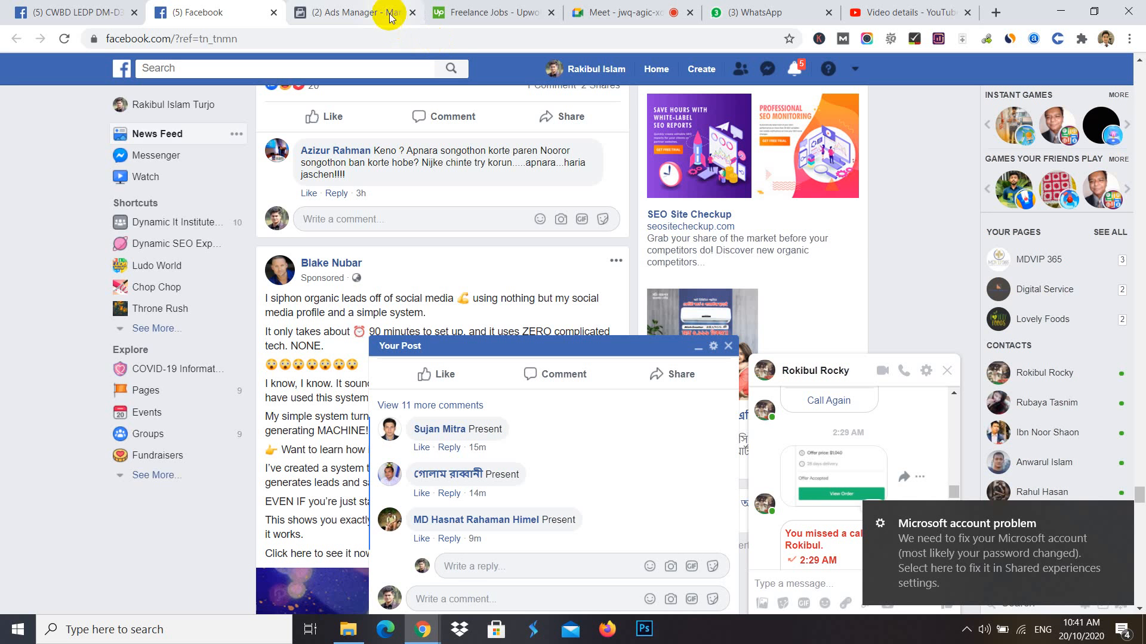
click(376, 12)
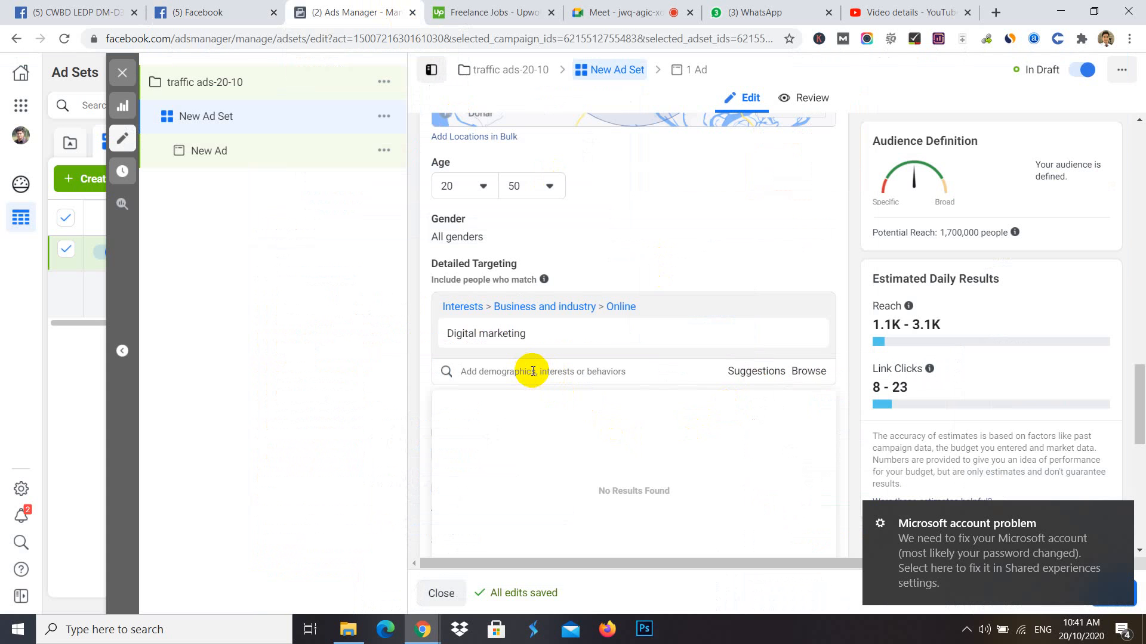
click(754, 371)
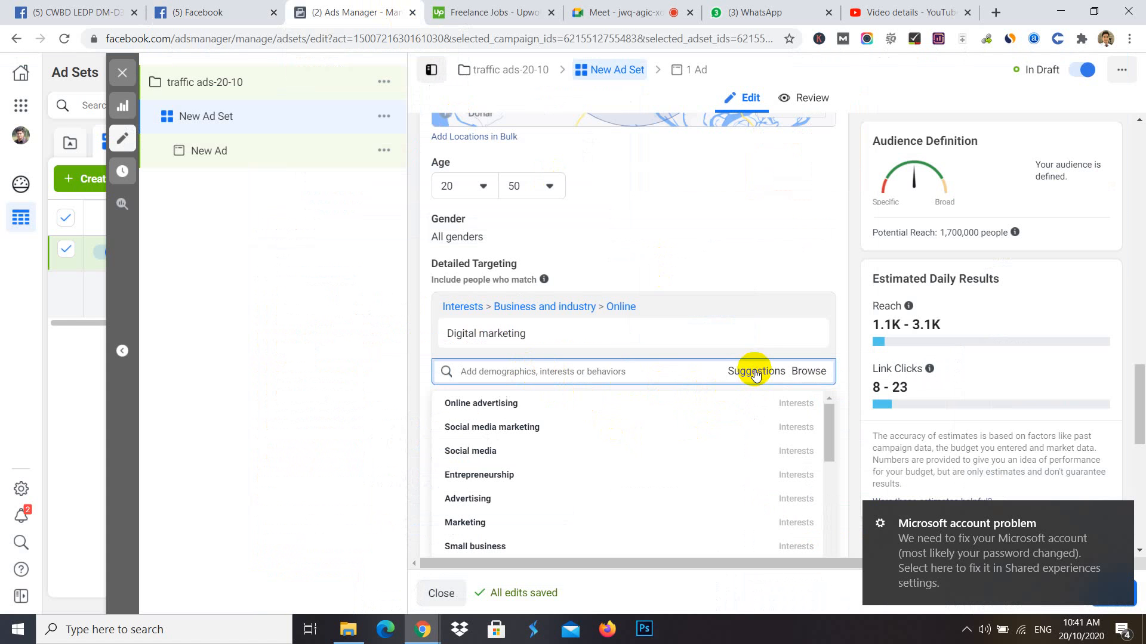
mouse_move(554, 439)
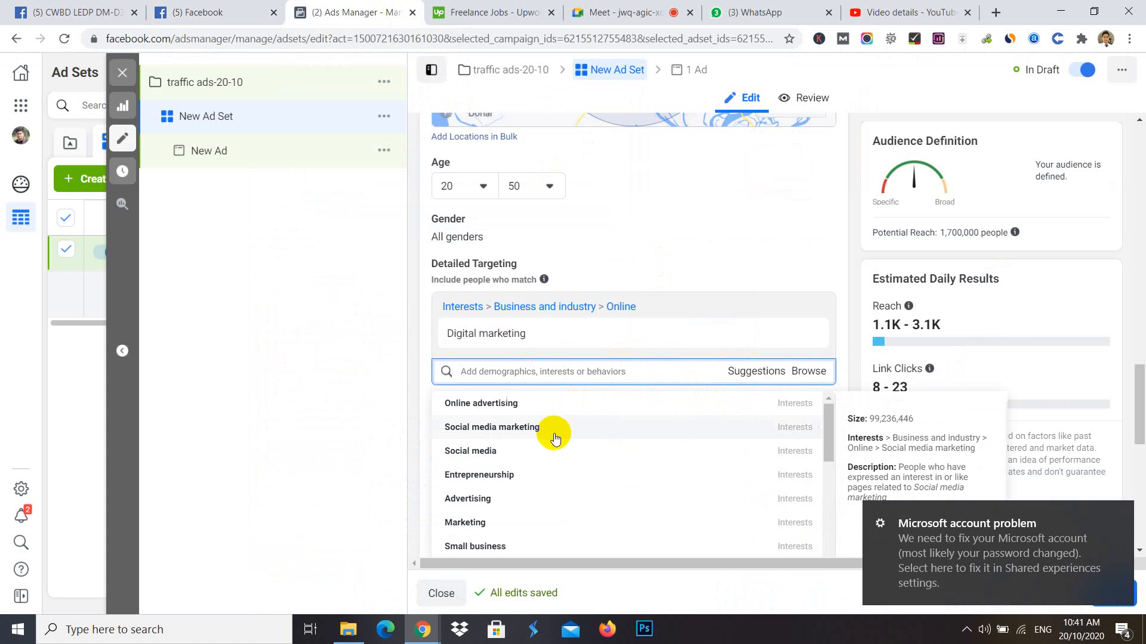
scroll(554, 438, down, 10)
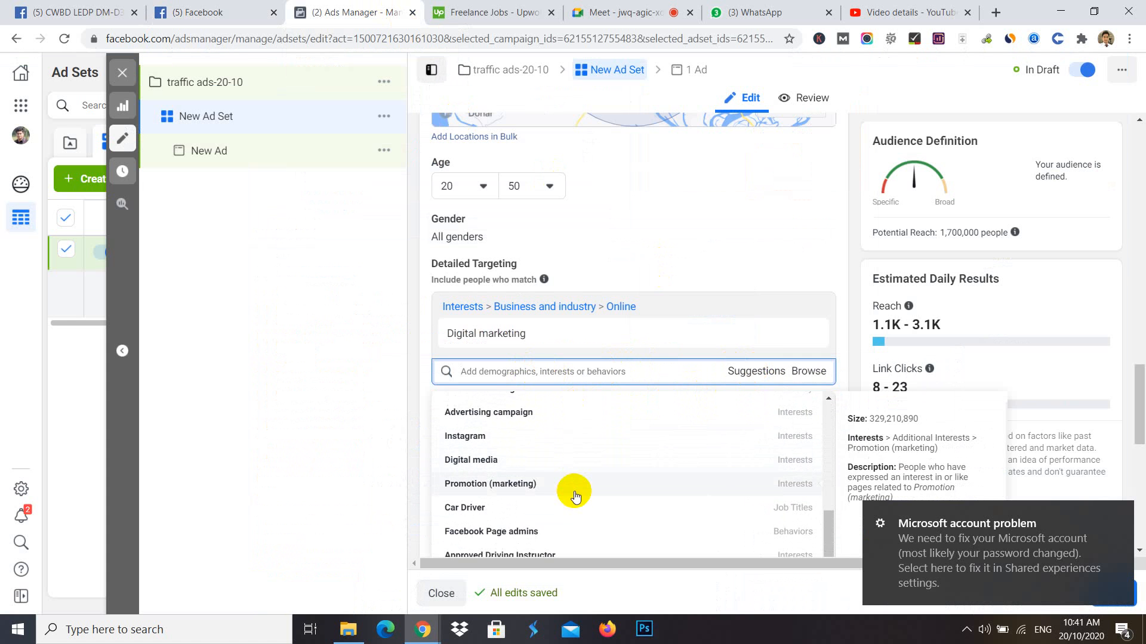
scroll(575, 496, down, 1)
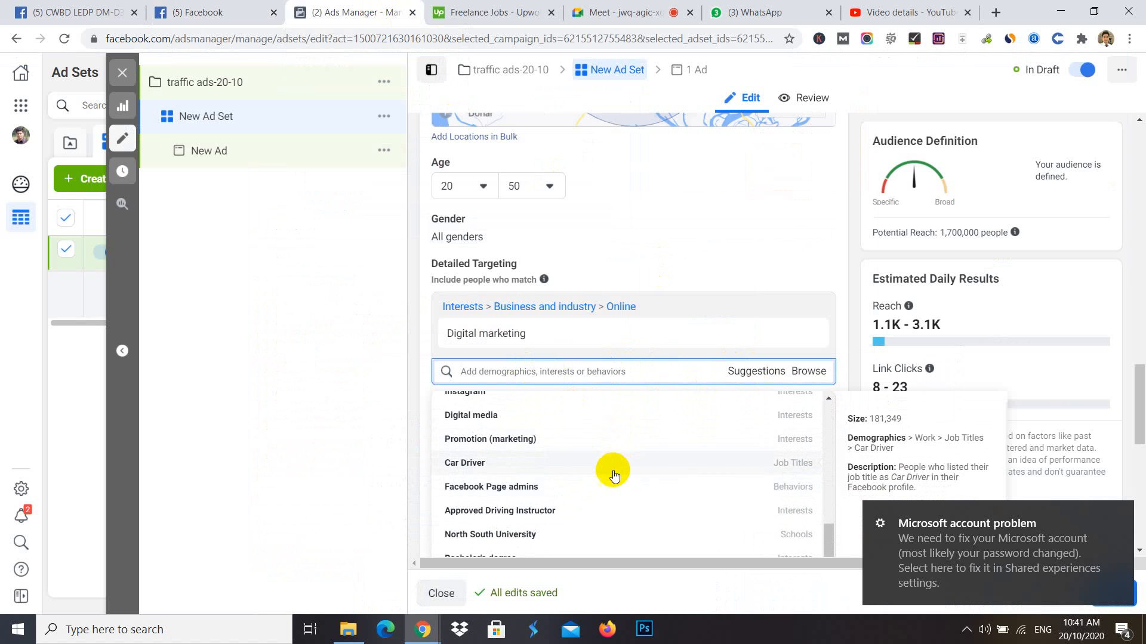
click(582, 536)
- Add Jahangirnagar University, University of Dhaka, Daffodil International University and BRAC University as schools in the detailed targeting
scroll(589, 456, down, 1)
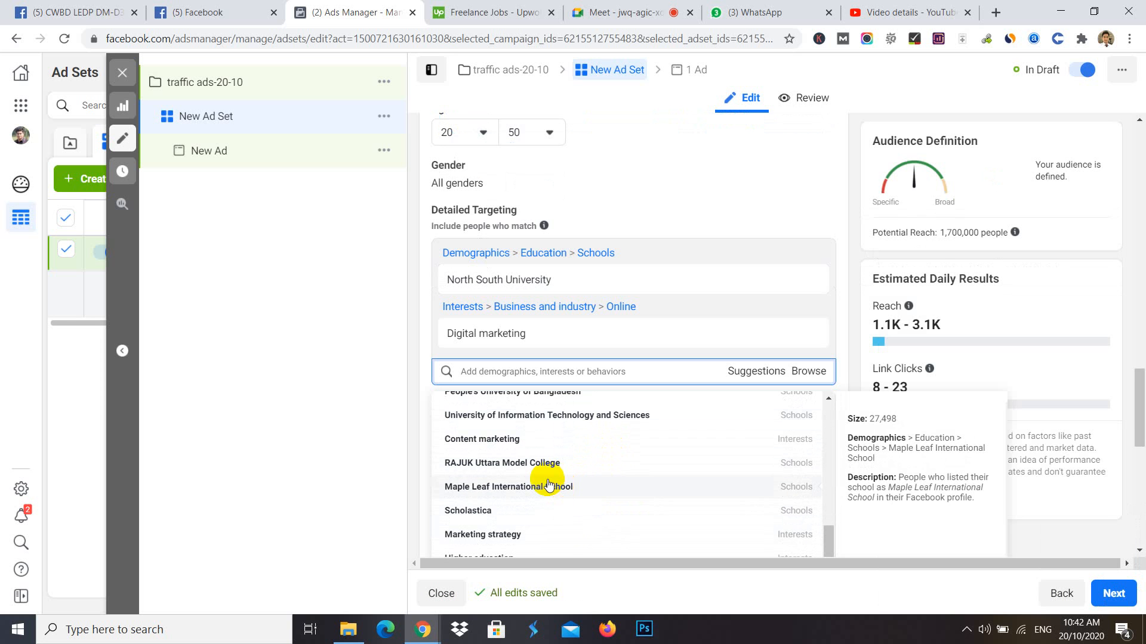
scroll(576, 442, up, 5)
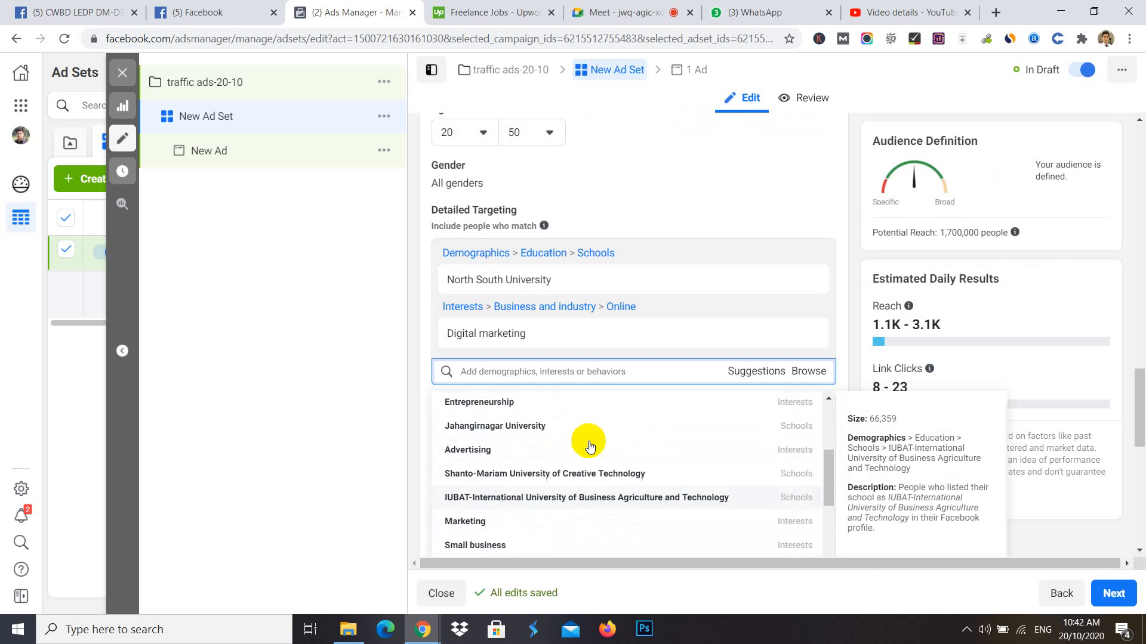
scroll(589, 447, up, 1)
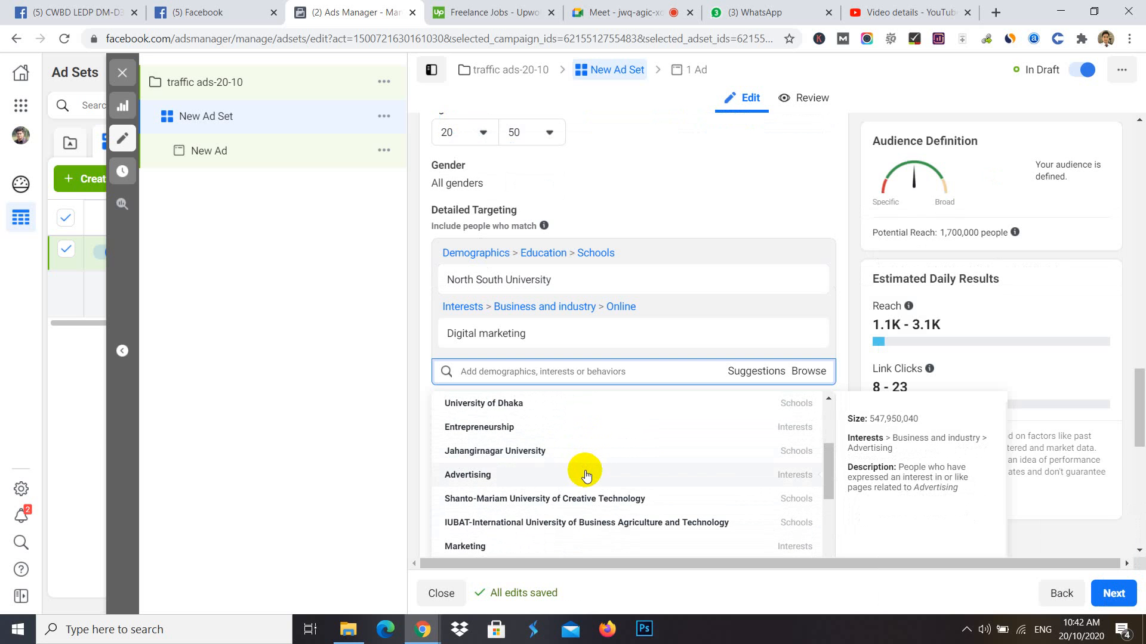
click(542, 452)
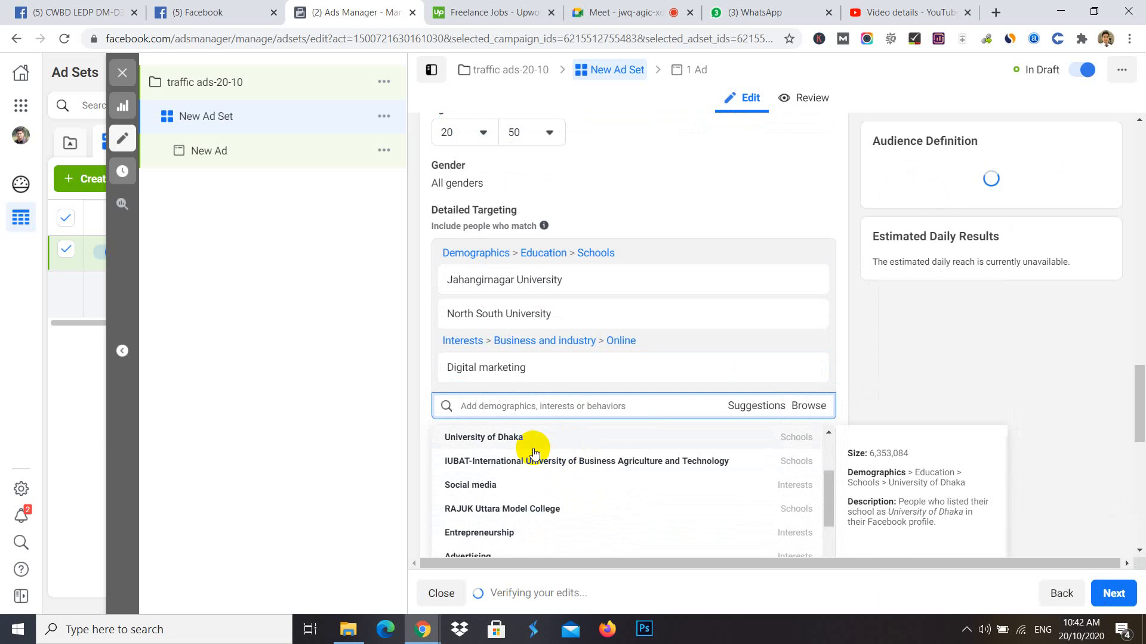
click(505, 446)
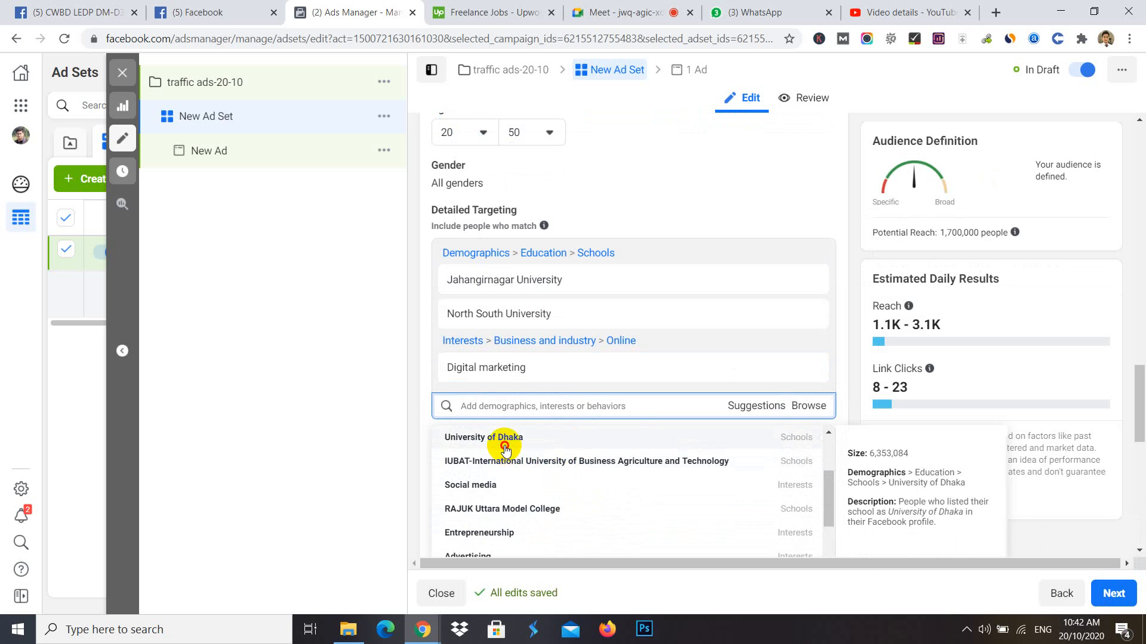
click(500, 473)
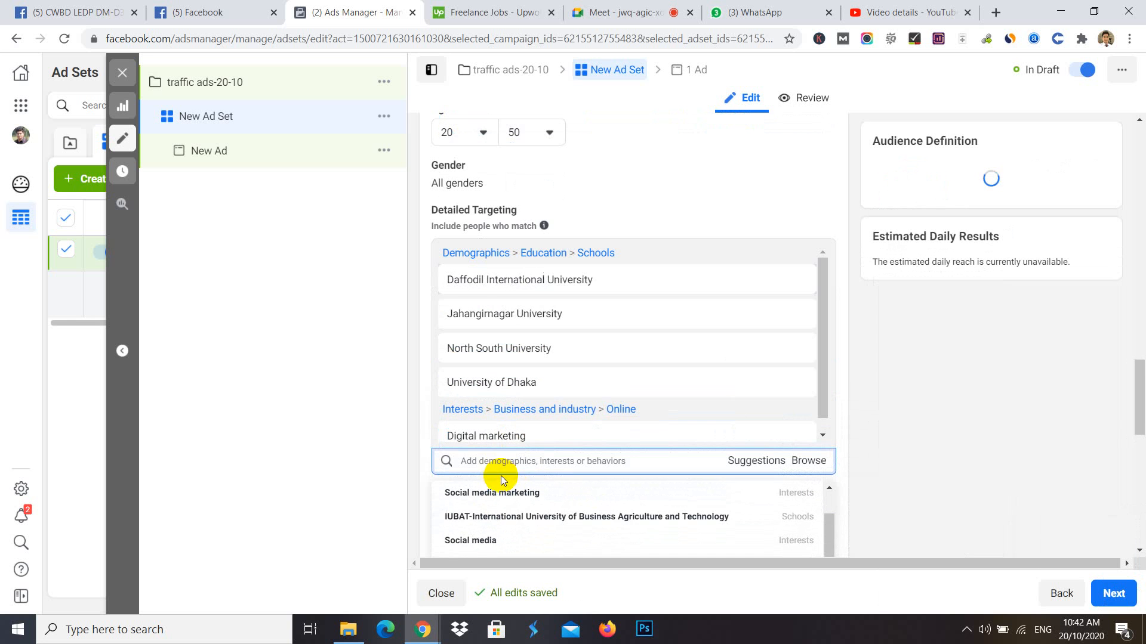
click(474, 515)
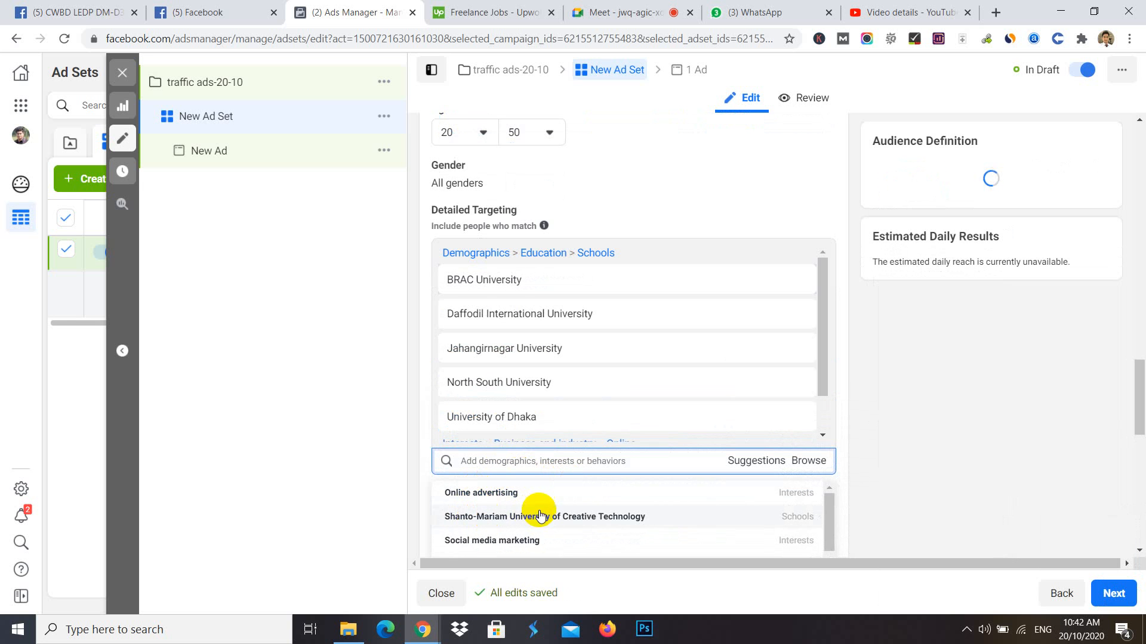
- Add the "Online advertising" and "Advertising" interests to the detailed targeting and dismiss the suggestions list
click(468, 495)
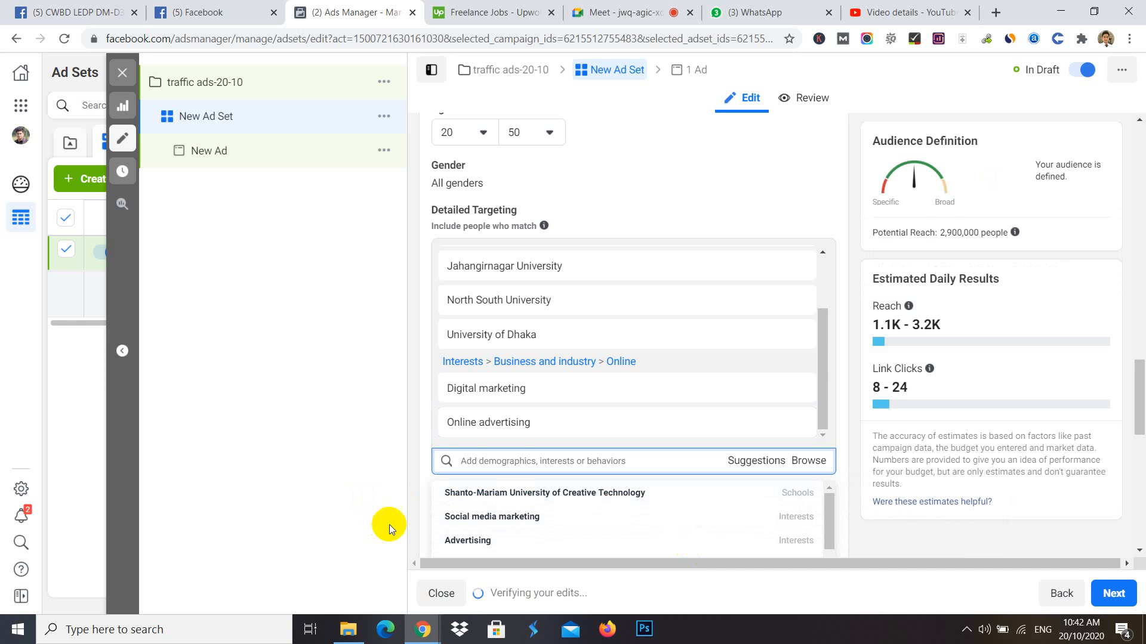
click(468, 540)
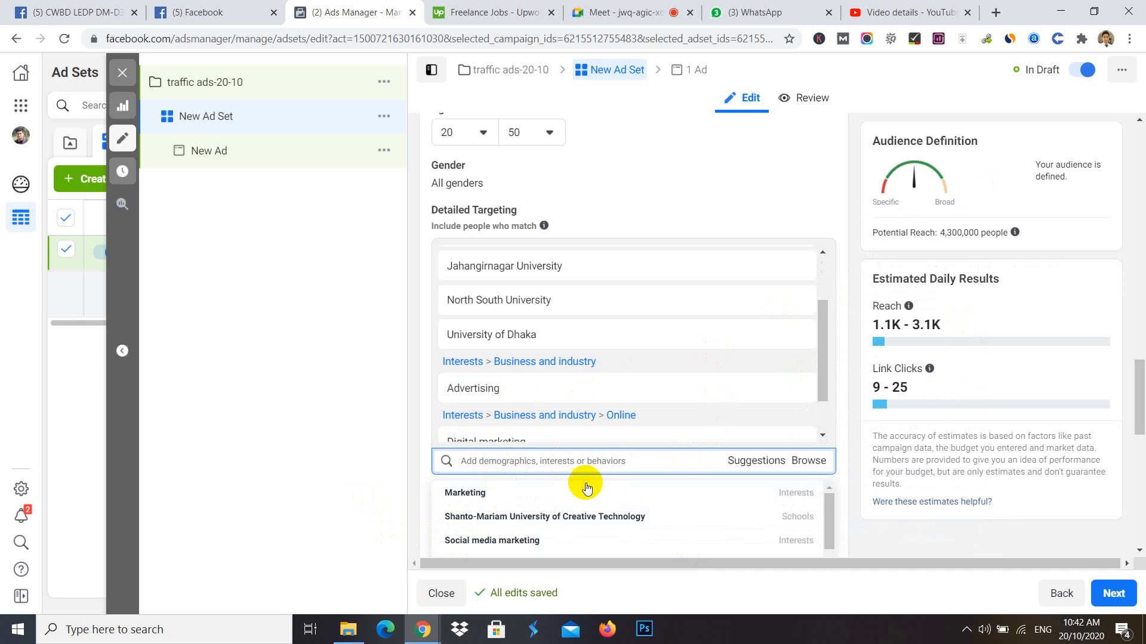
click(406, 453)
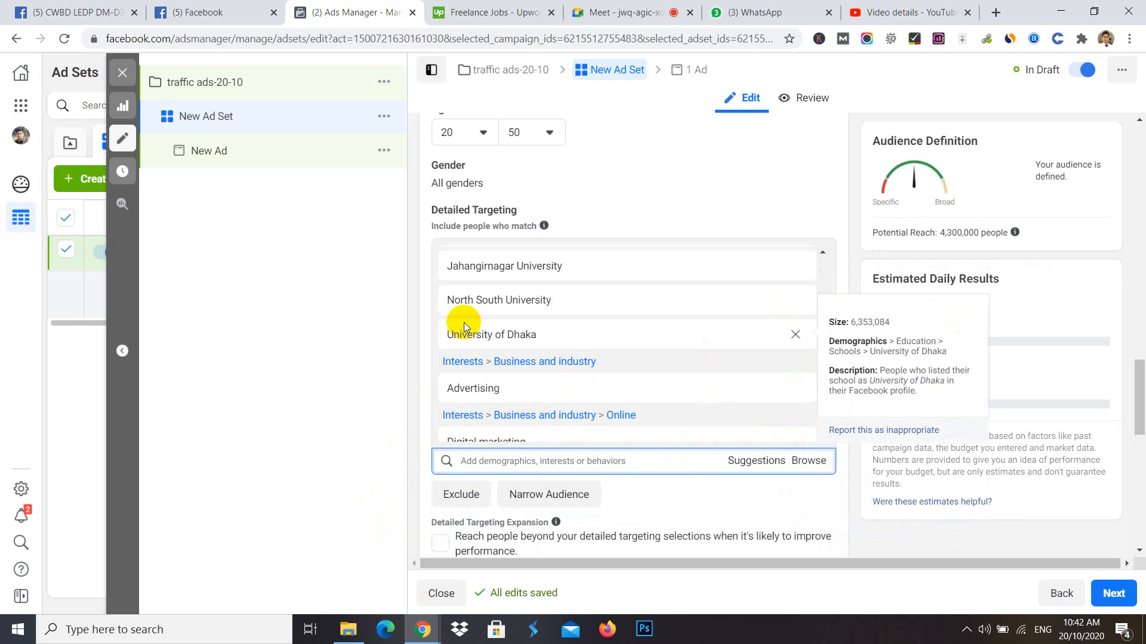
- Switch the ad set to Manual Placements and exclude the Instagram and Audience Network platforms
scroll(559, 331, down, 5)
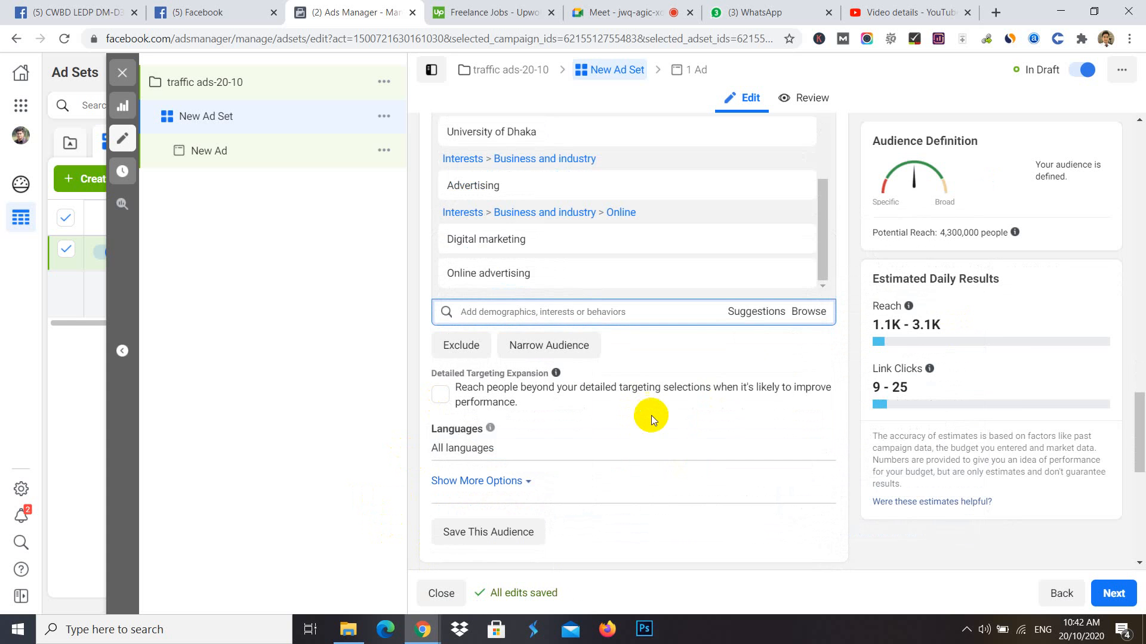
scroll(656, 435, down, 5)
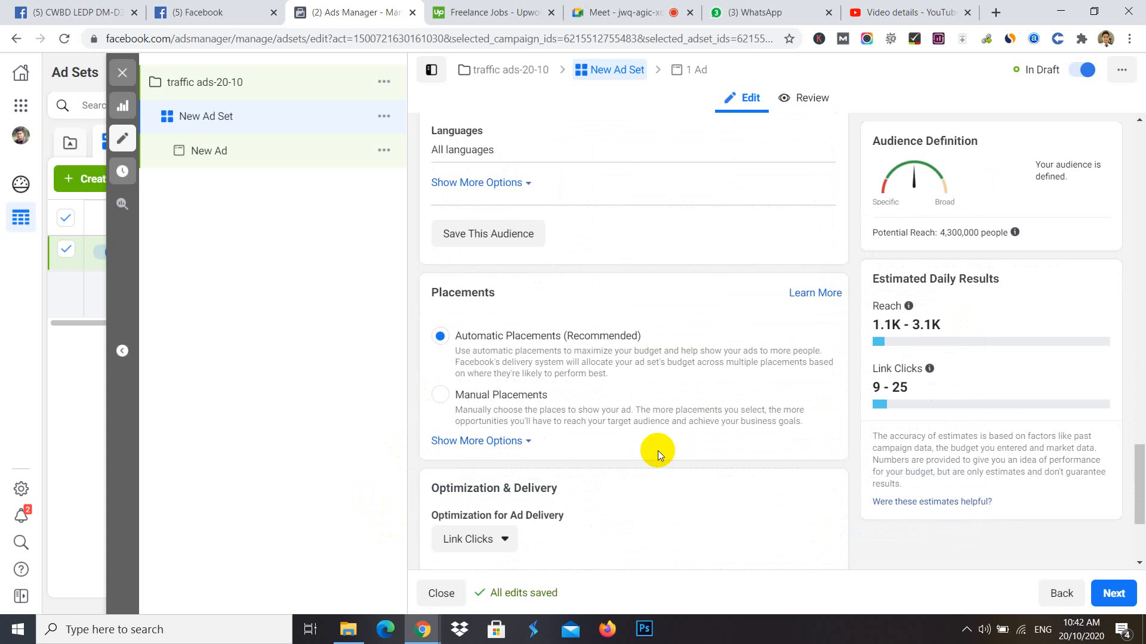
click(440, 395)
scroll(620, 406, down, 3)
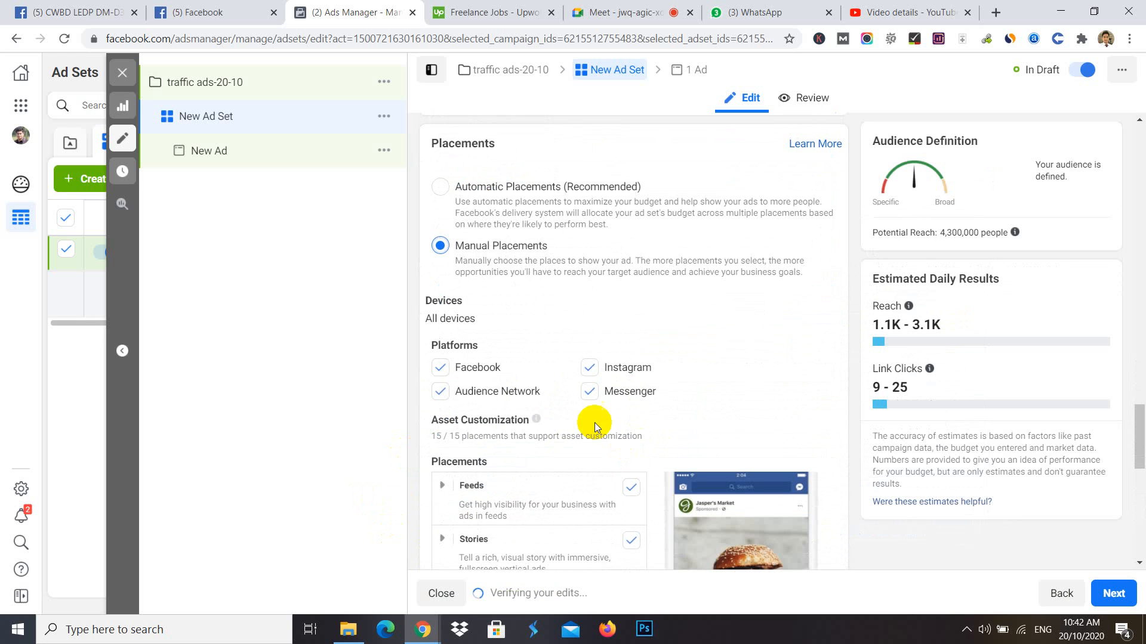
click(588, 368)
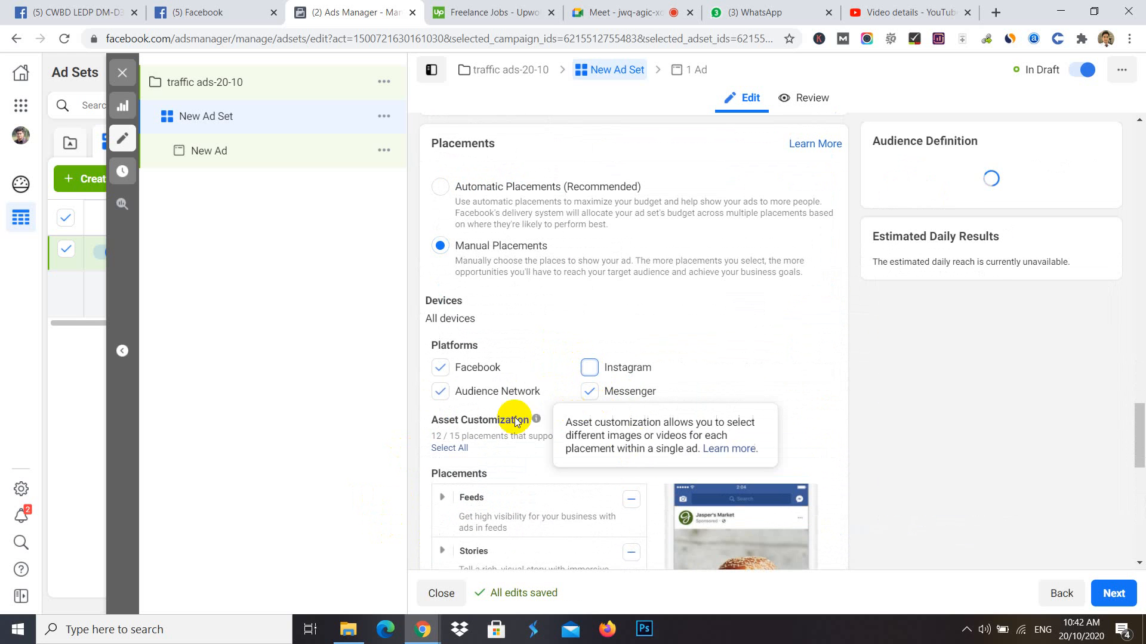
click(444, 392)
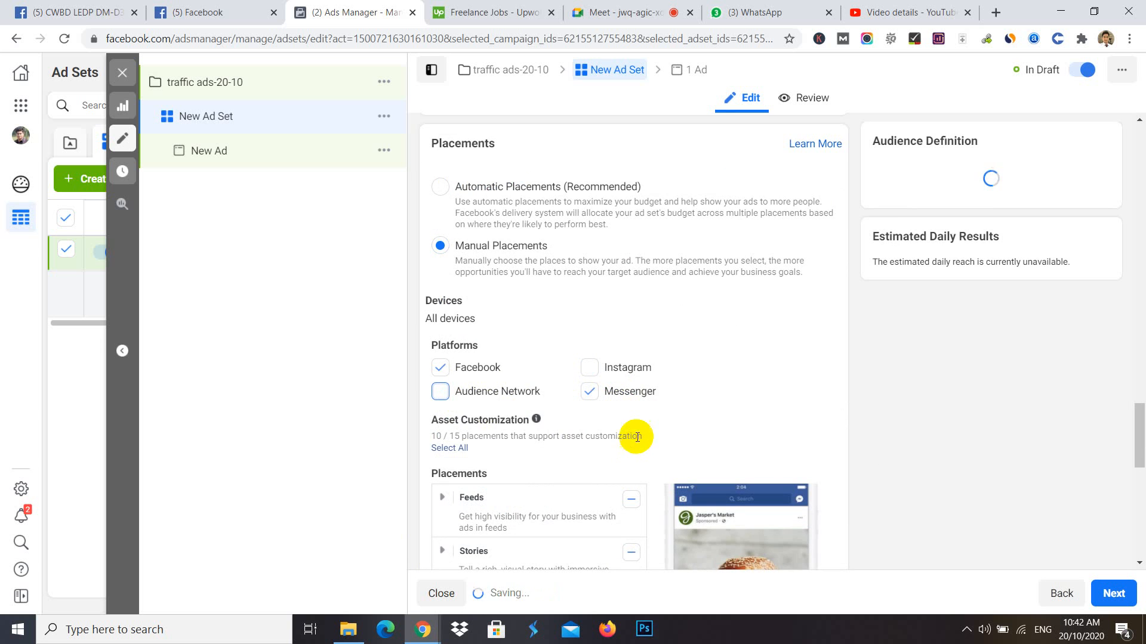
- Continue from the ad set to the new ad and set its format to Carousel
scroll(639, 448, down, 5)
scroll(632, 432, down, 6)
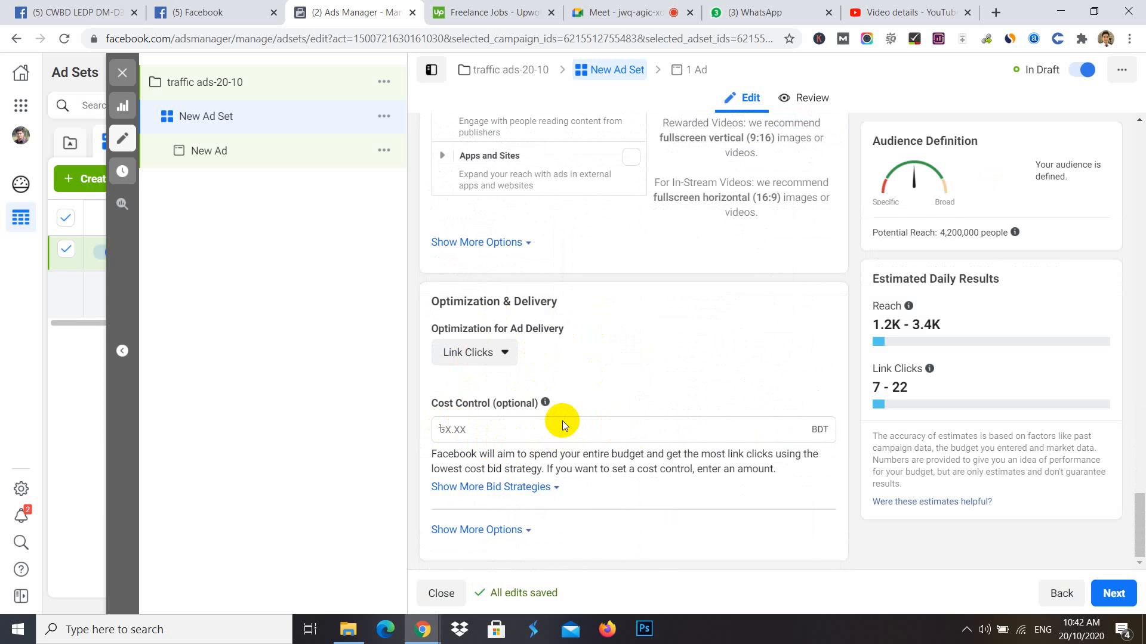
click(1113, 594)
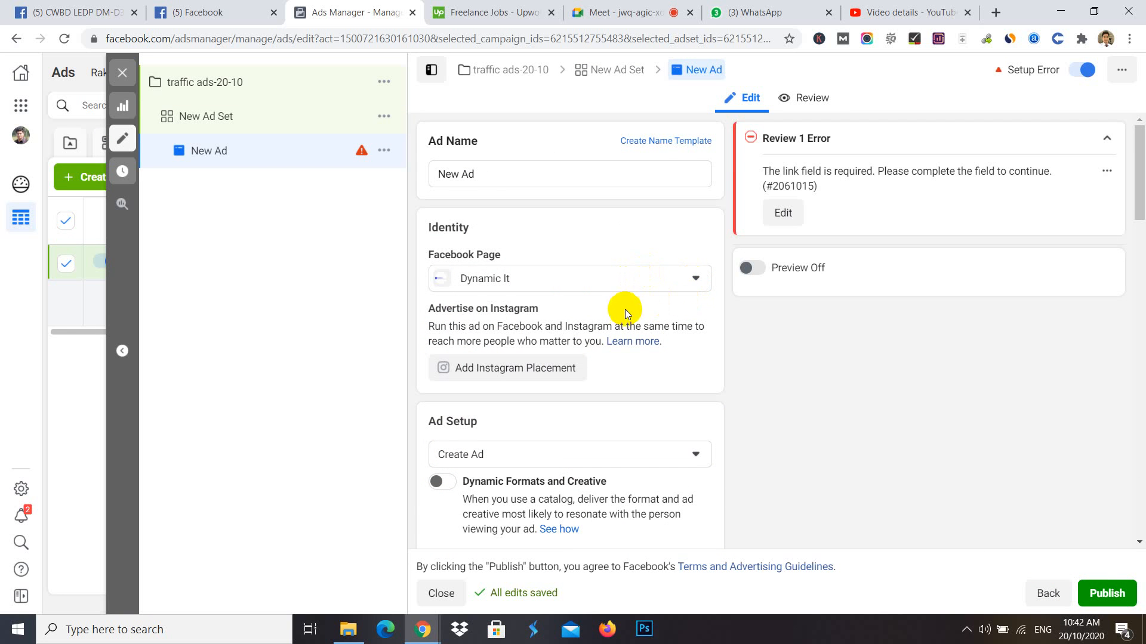
scroll(625, 309, down, 4)
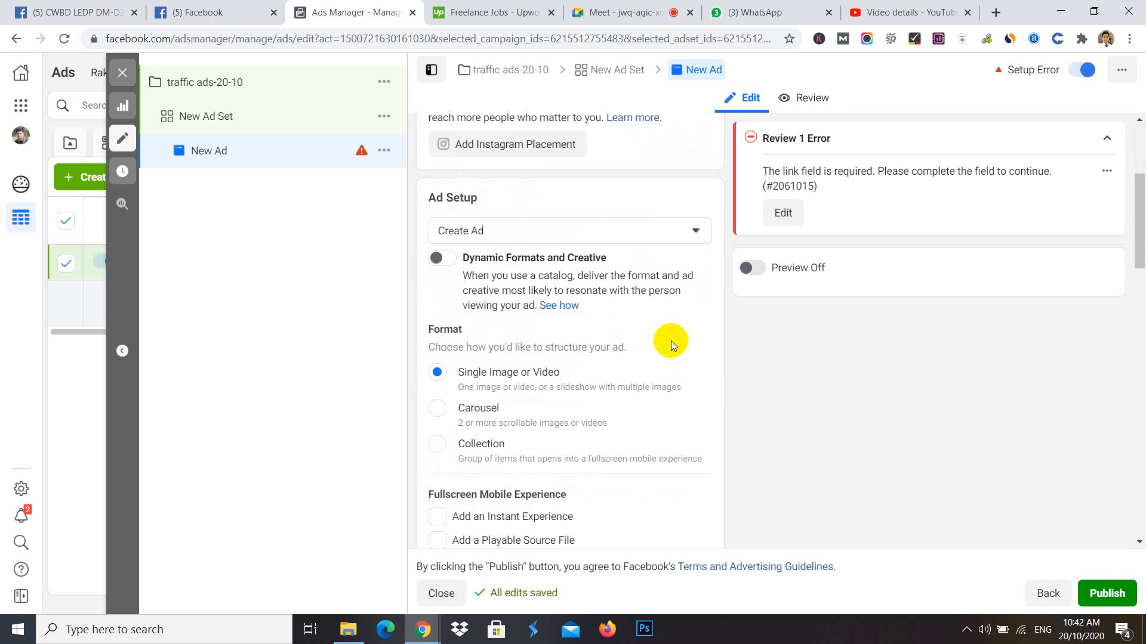
click(450, 411)
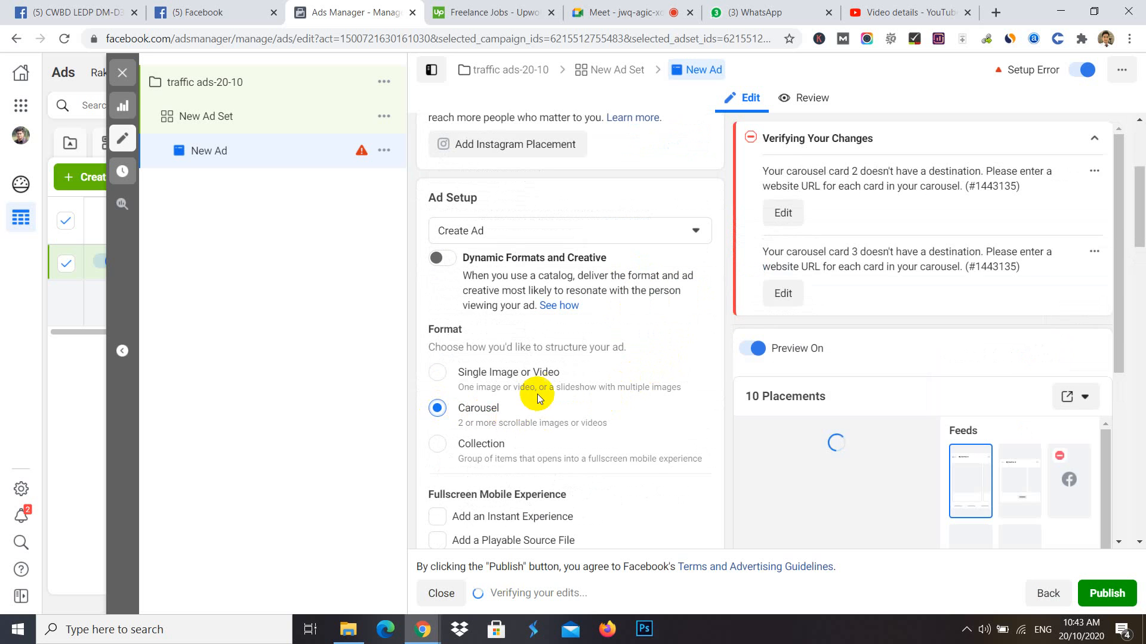
- Collapse and reopen the first carousel card in the ad creative
scroll(608, 424, down, 2)
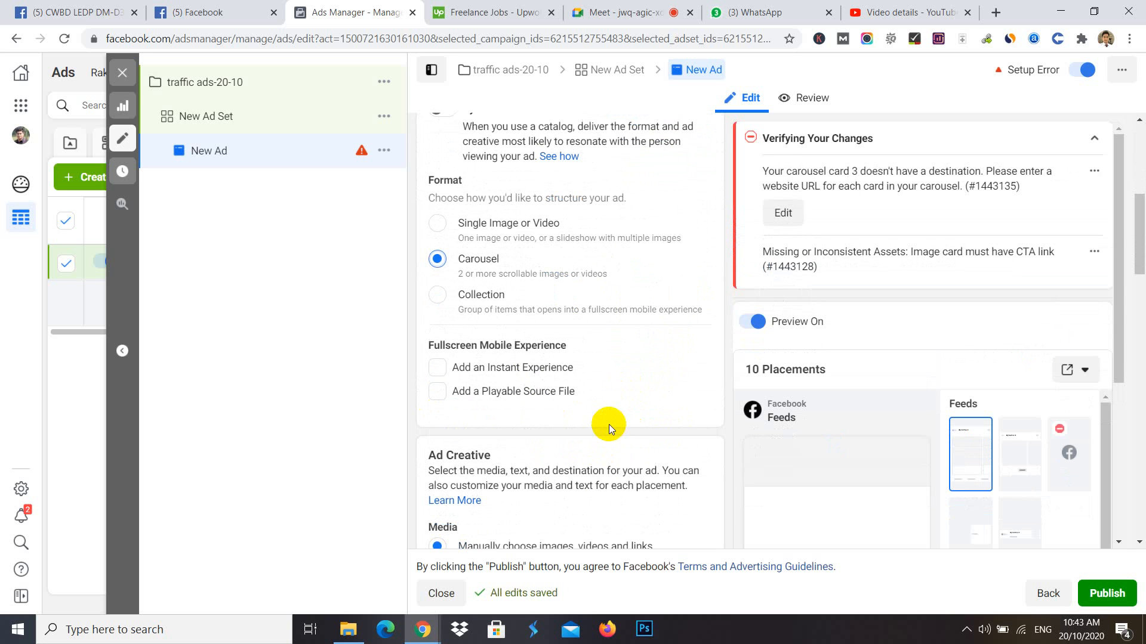
scroll(584, 401, down, 5)
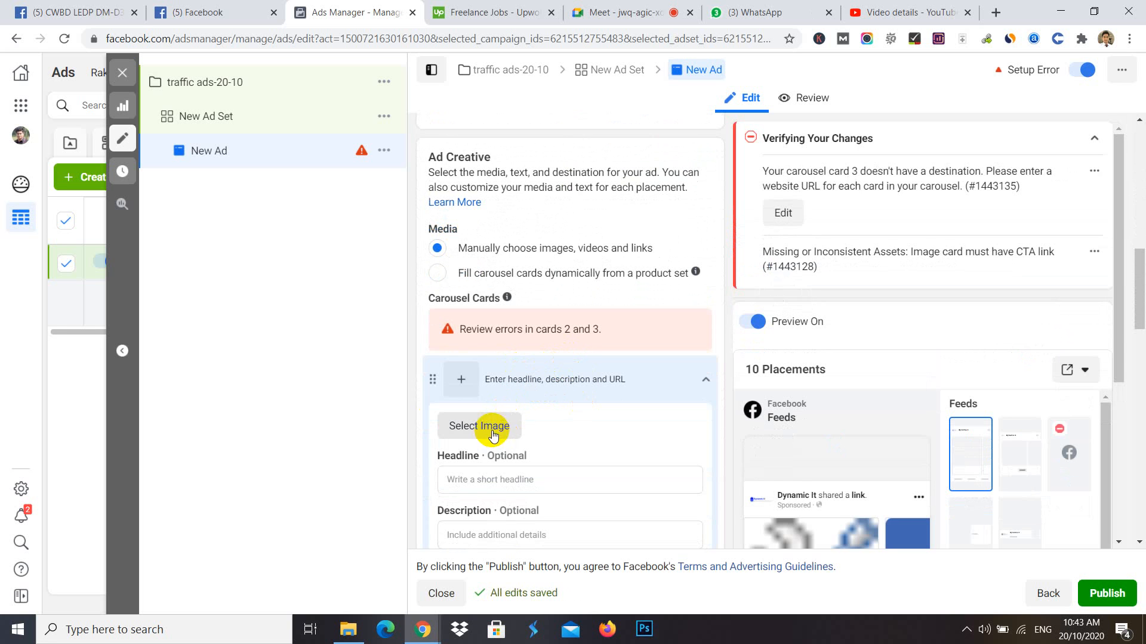
click(518, 381)
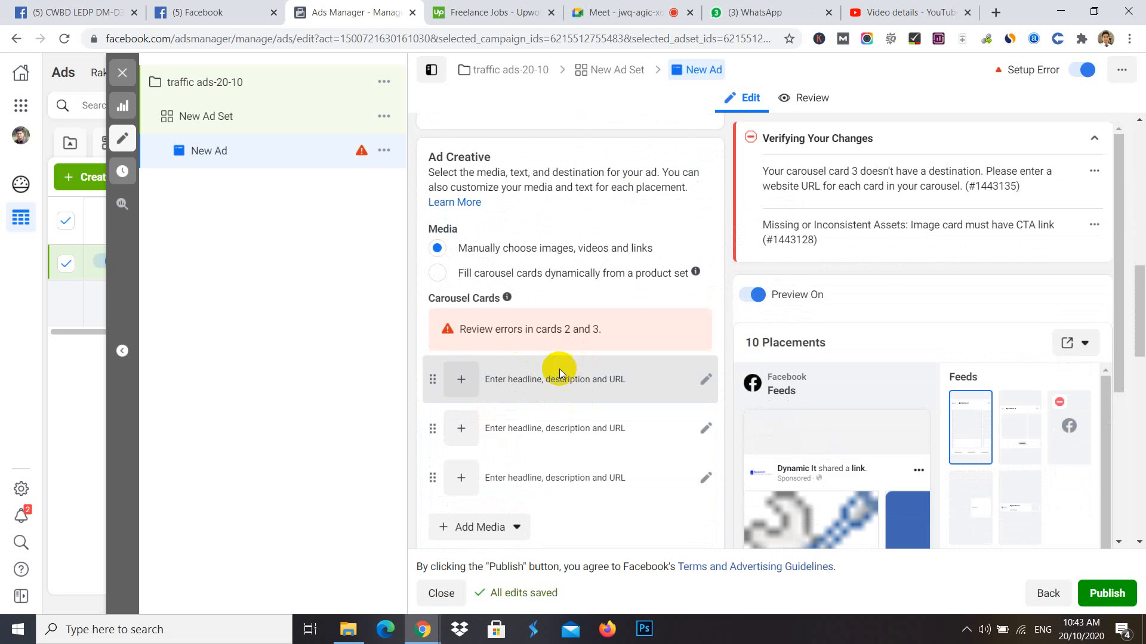
click(565, 373)
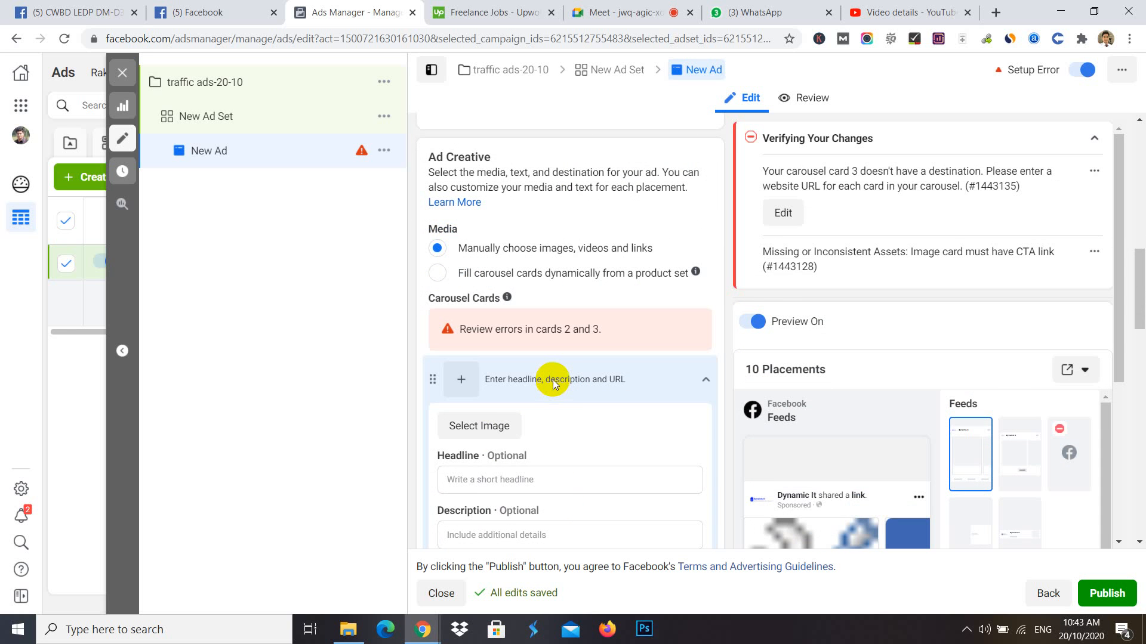
- Set the first carousel card's image to adf.jpg from the account images
click(551, 380)
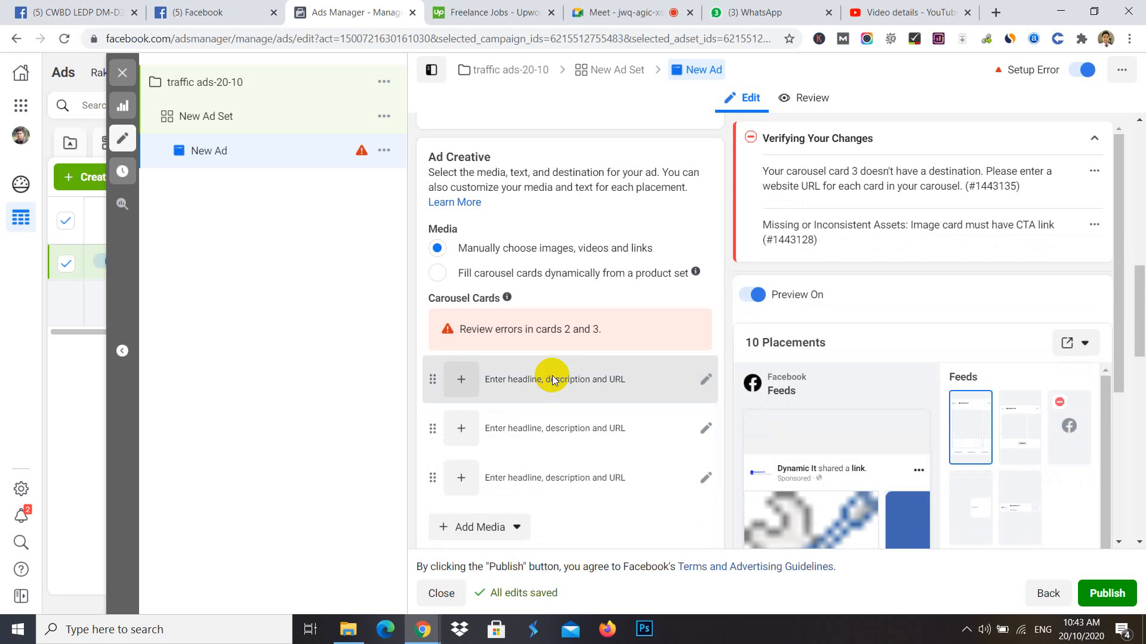
click(706, 379)
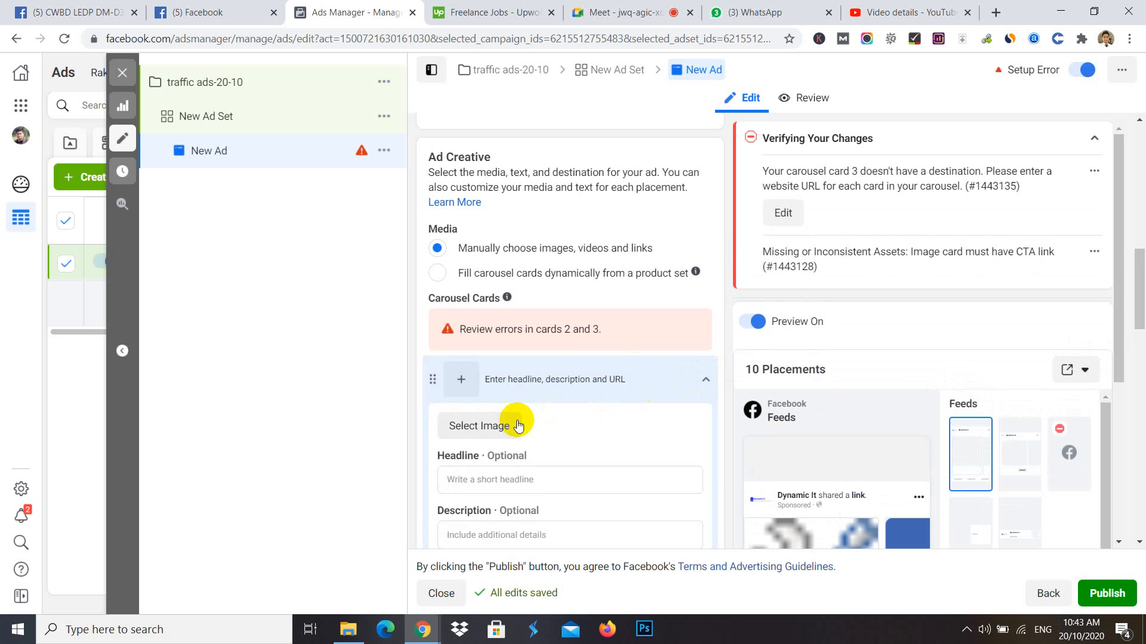
click(484, 427)
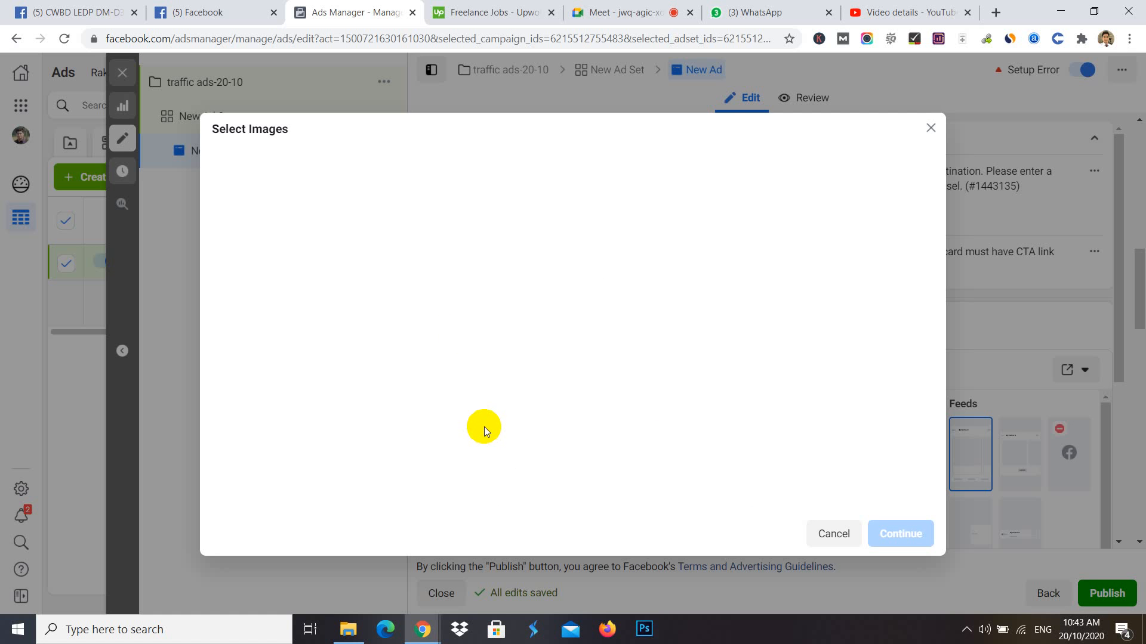
click(437, 231)
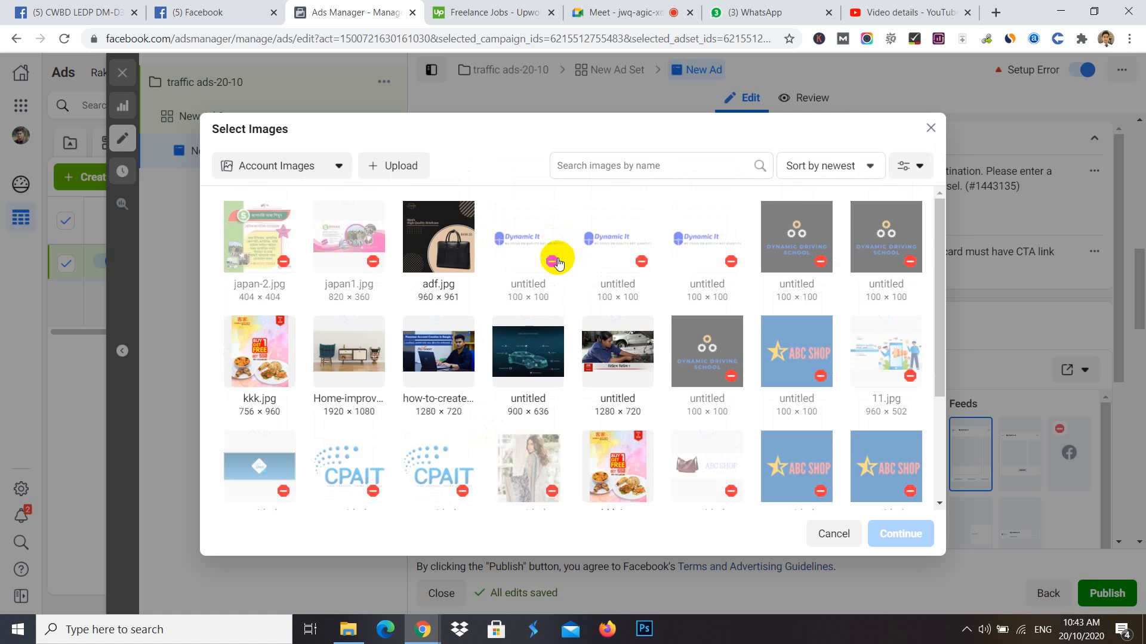
click(882, 531)
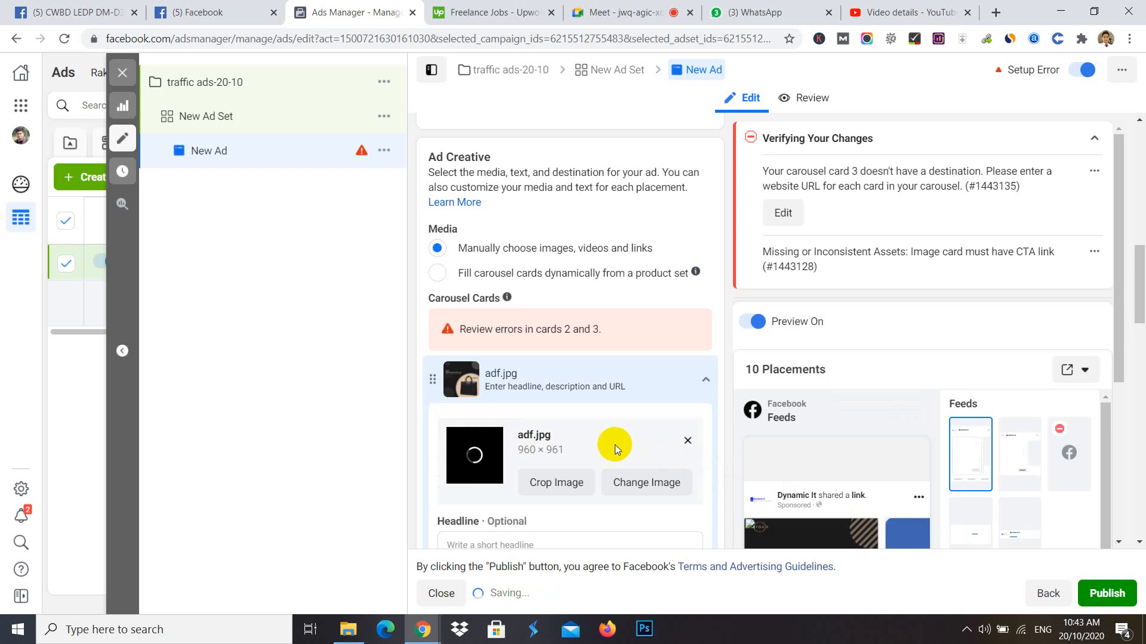
- Give the first carousel card the headline "Best Lather Hand Bag" and the description "1500 taka"
scroll(586, 445, down, 3)
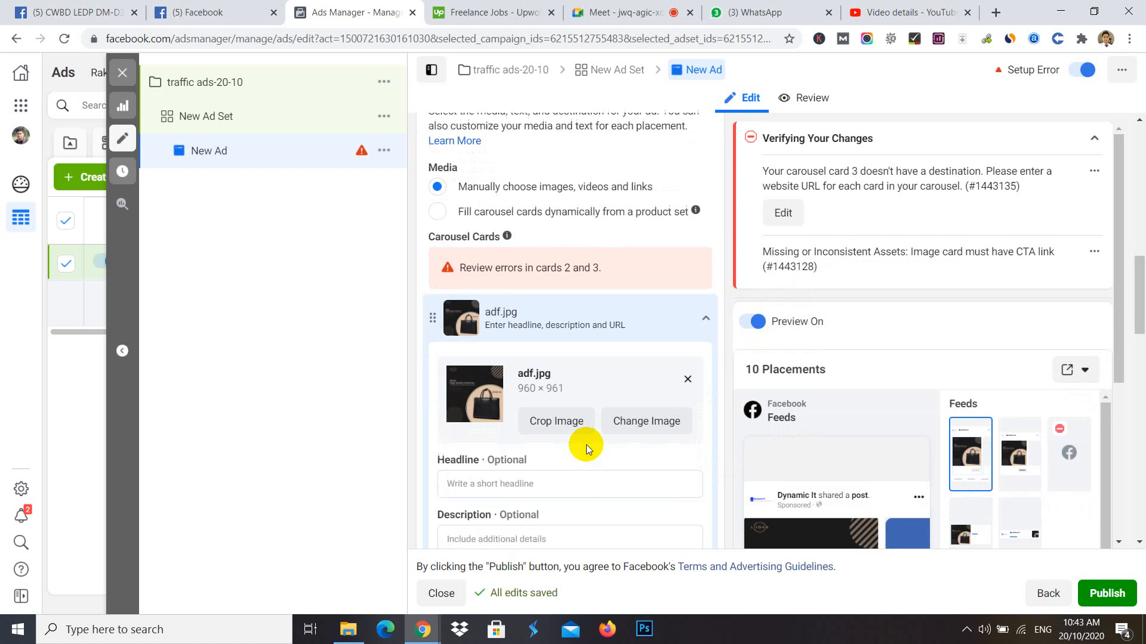
click(484, 397)
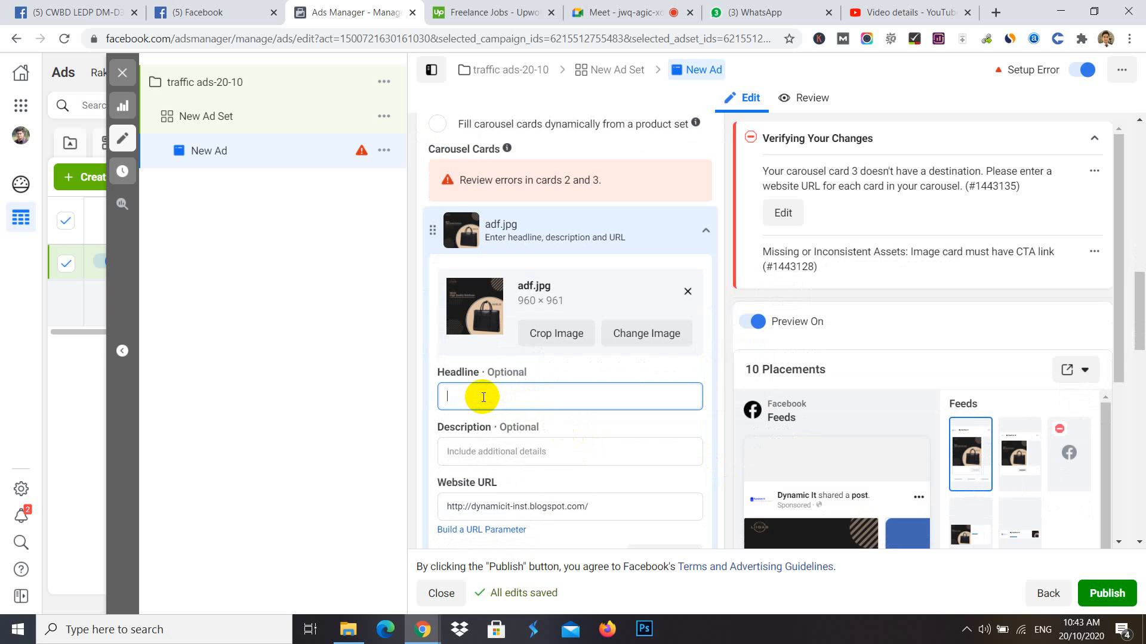
text(Best Lather)
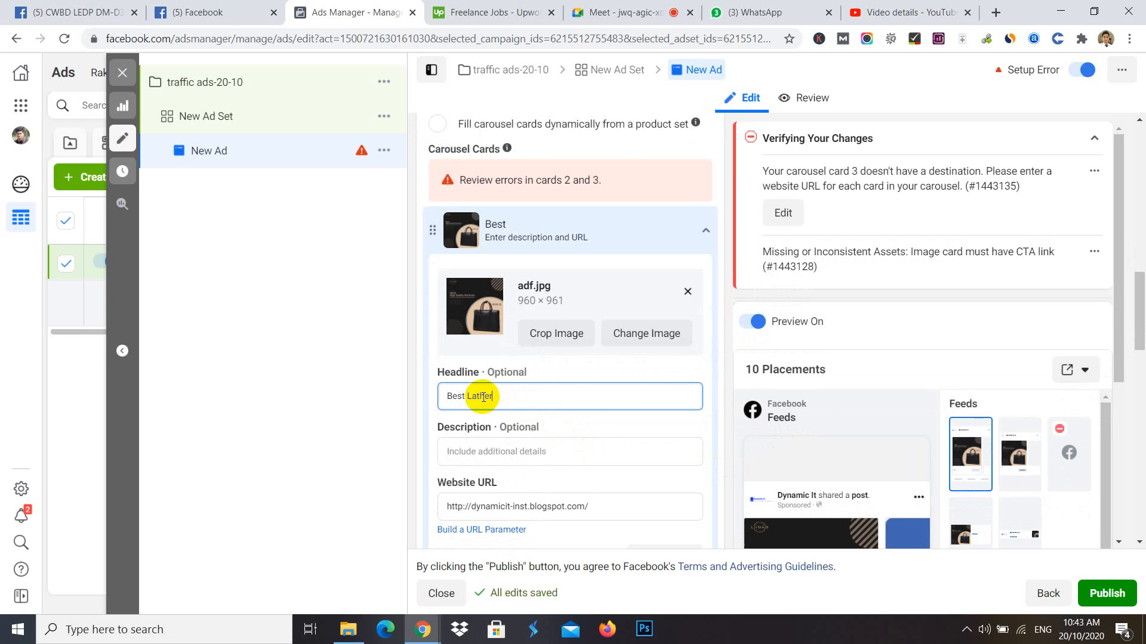
text( Hand Bag)
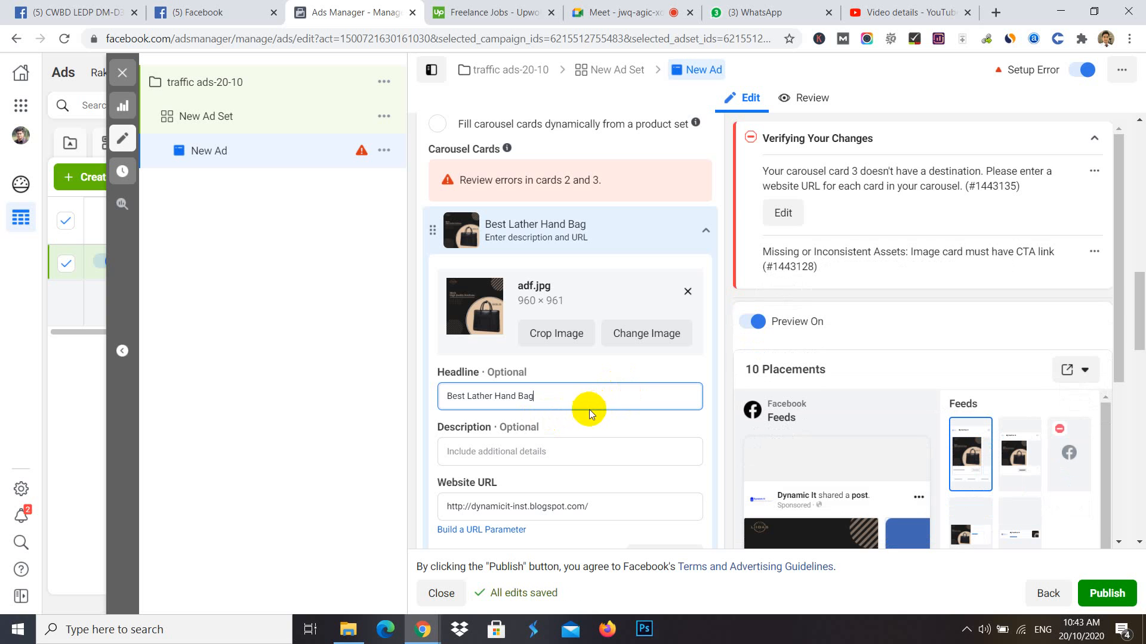
mouse_move(802, 456)
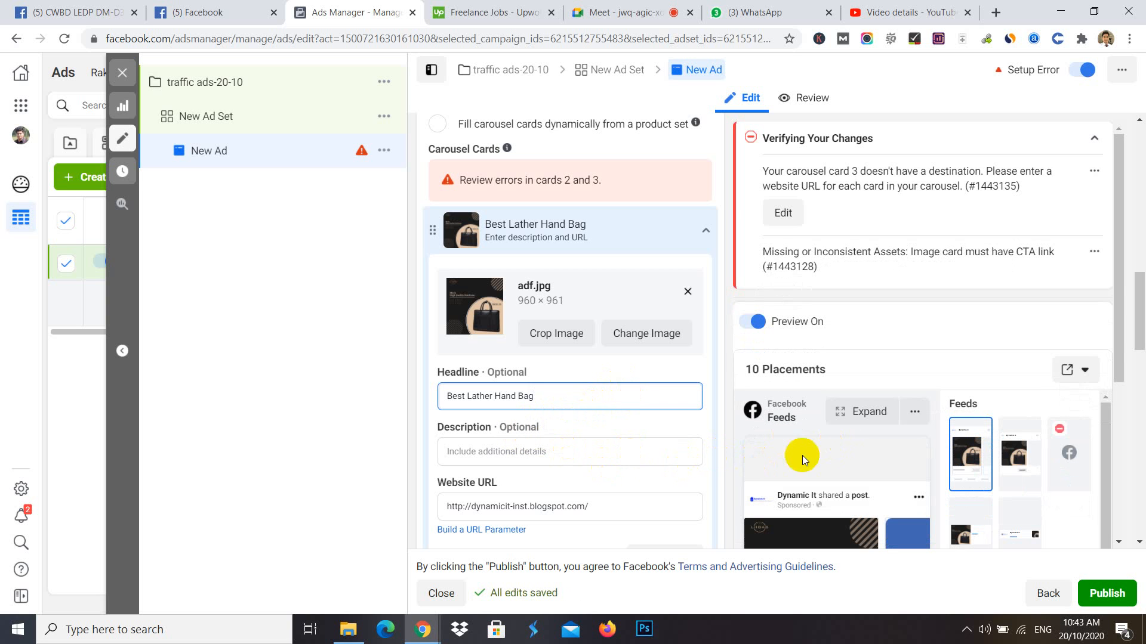
click(495, 452)
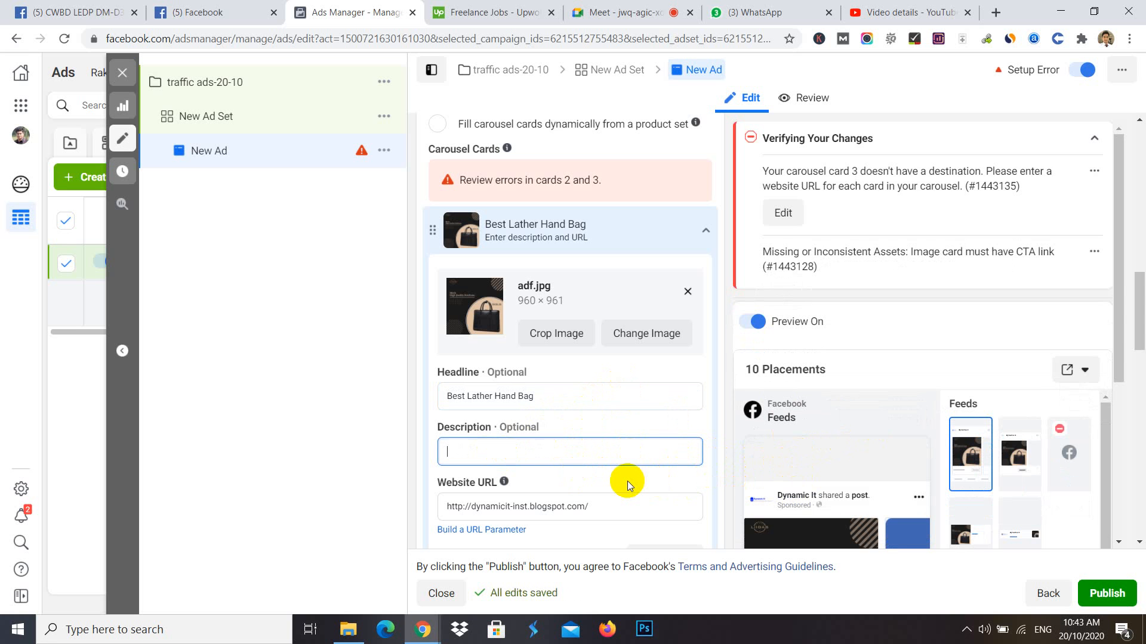
text(1500)
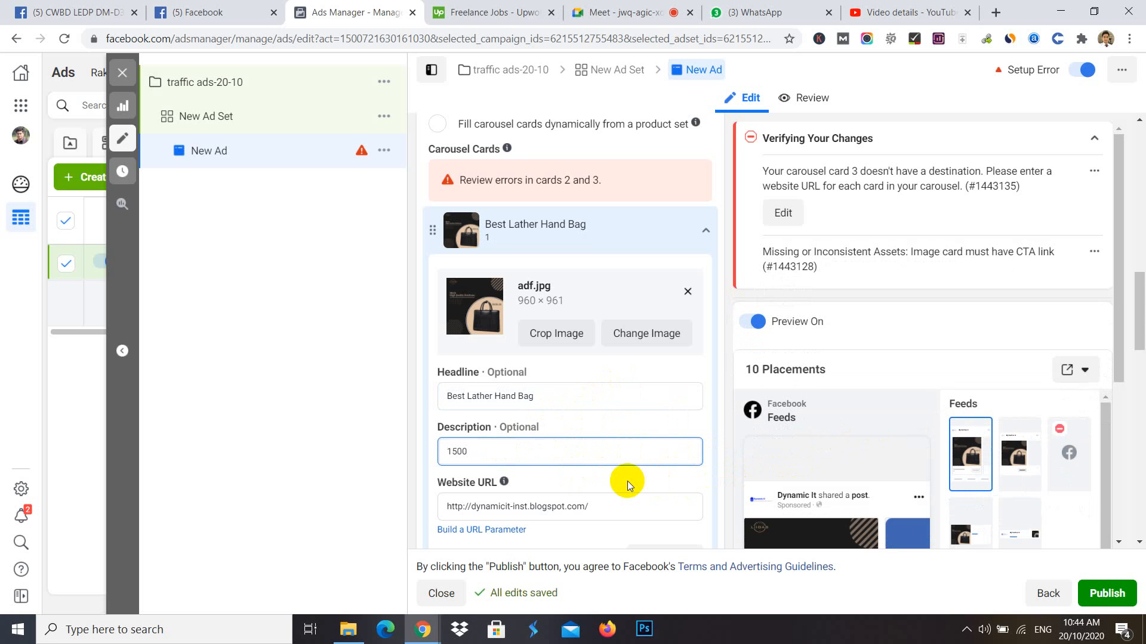
text( taka)
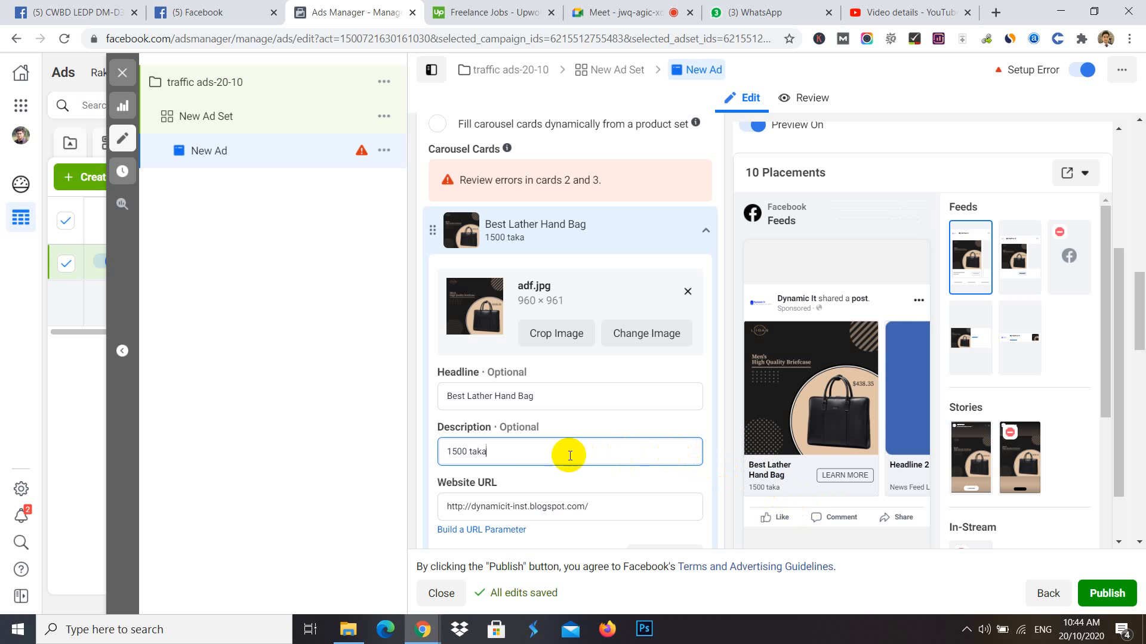
- Copy the first card's website URL, view that site in a new browser tab, and close the tab
click(609, 507)
triple_click(609, 507)
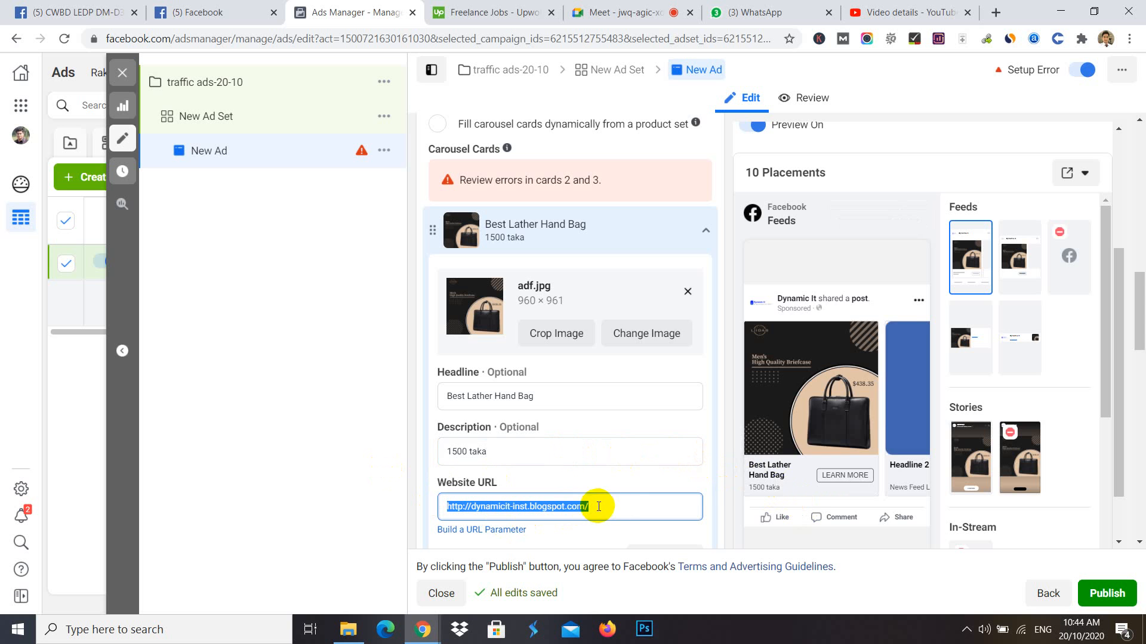
right_click(564, 504)
click(610, 289)
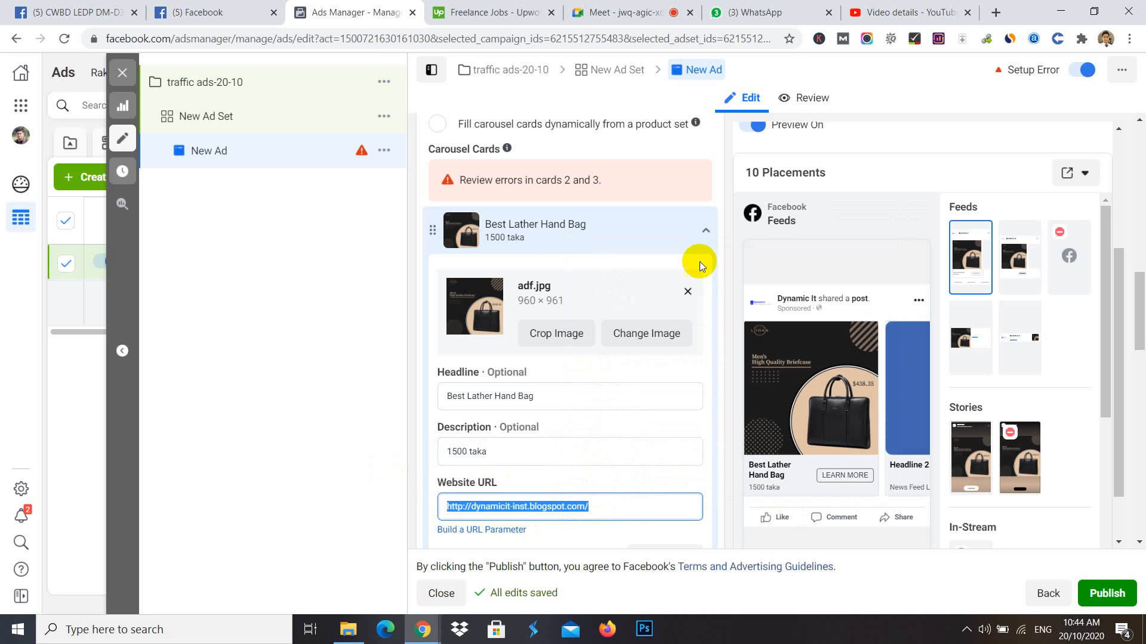
click(995, 12)
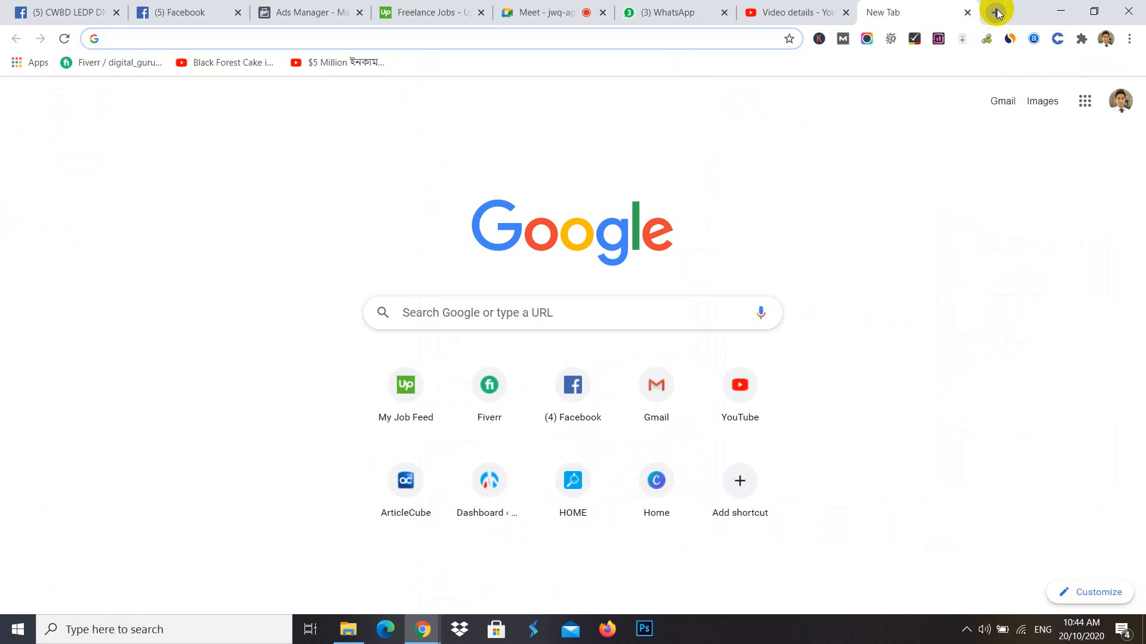
key(ctrl+v)
key(Return)
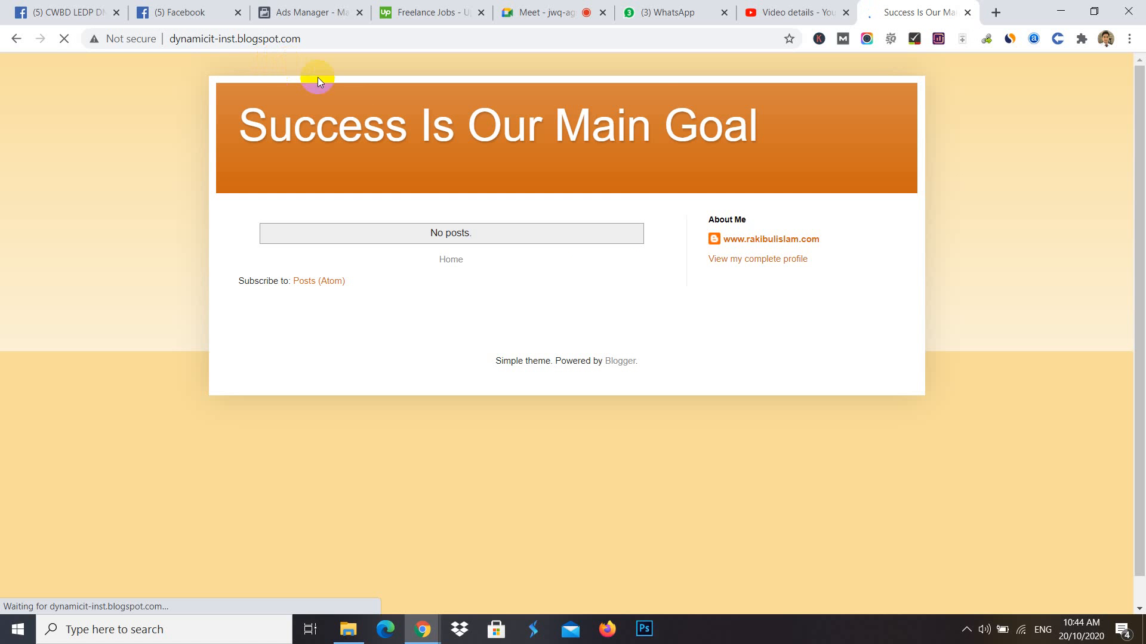
click(968, 13)
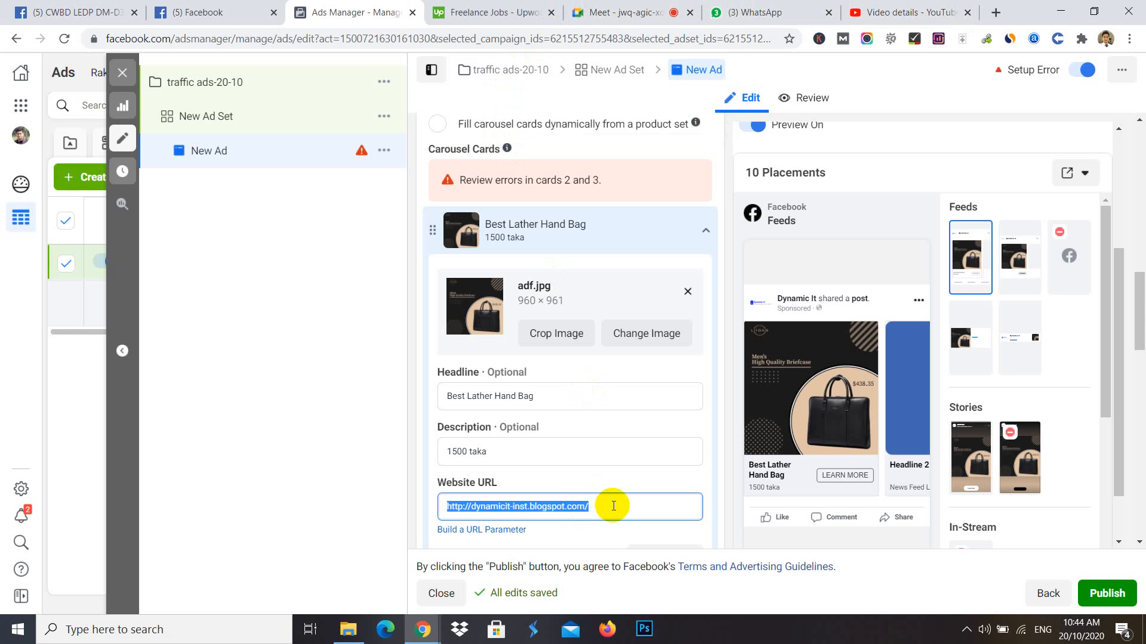
click(404, 524)
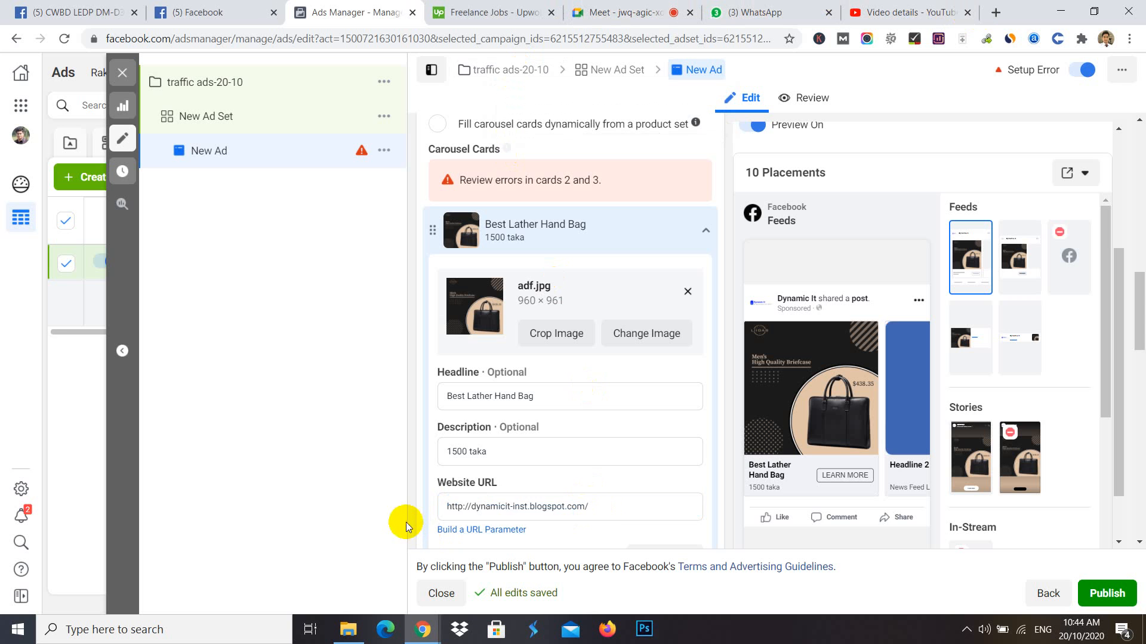
click(610, 507)
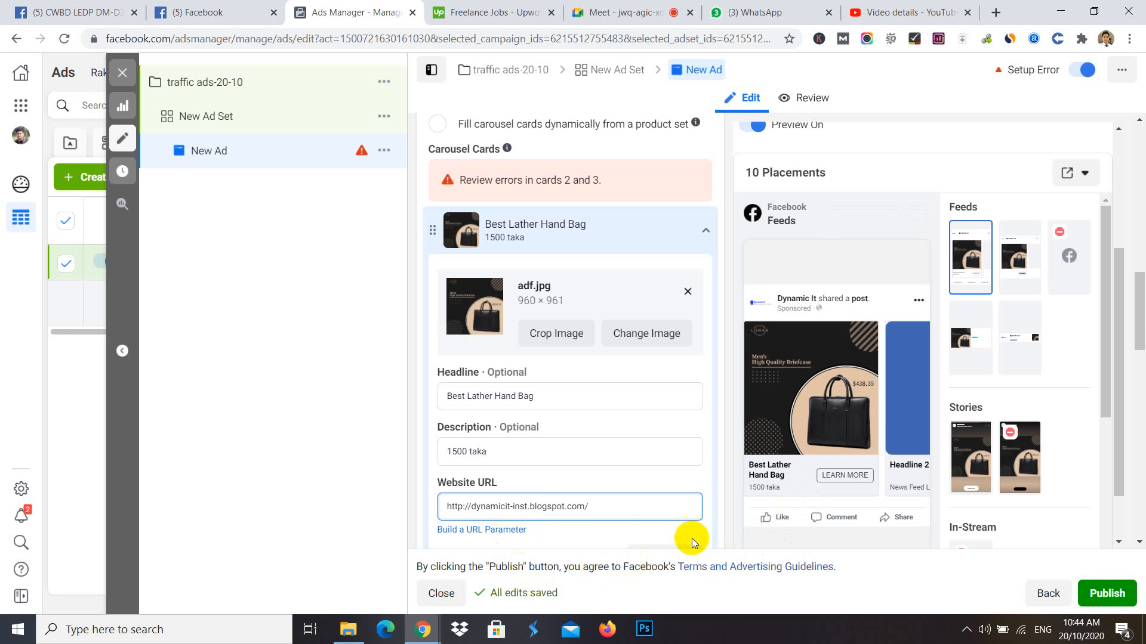
drag(580, 506, 409, 511)
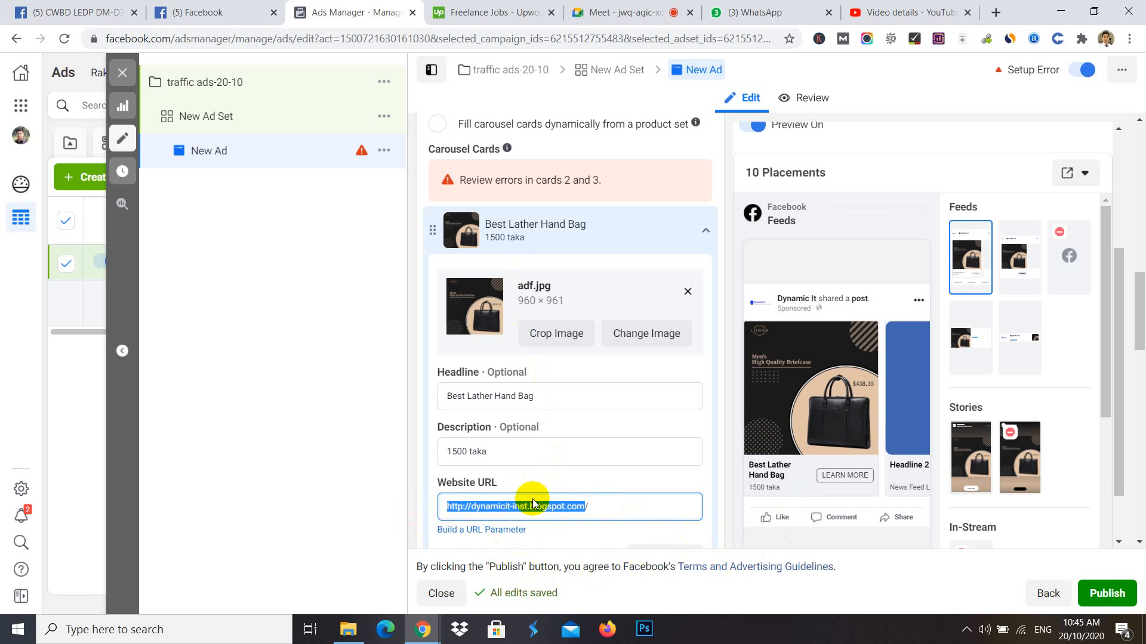
- Open the daraz.com.bd online shop in a new browser tab
click(995, 13)
text(d)
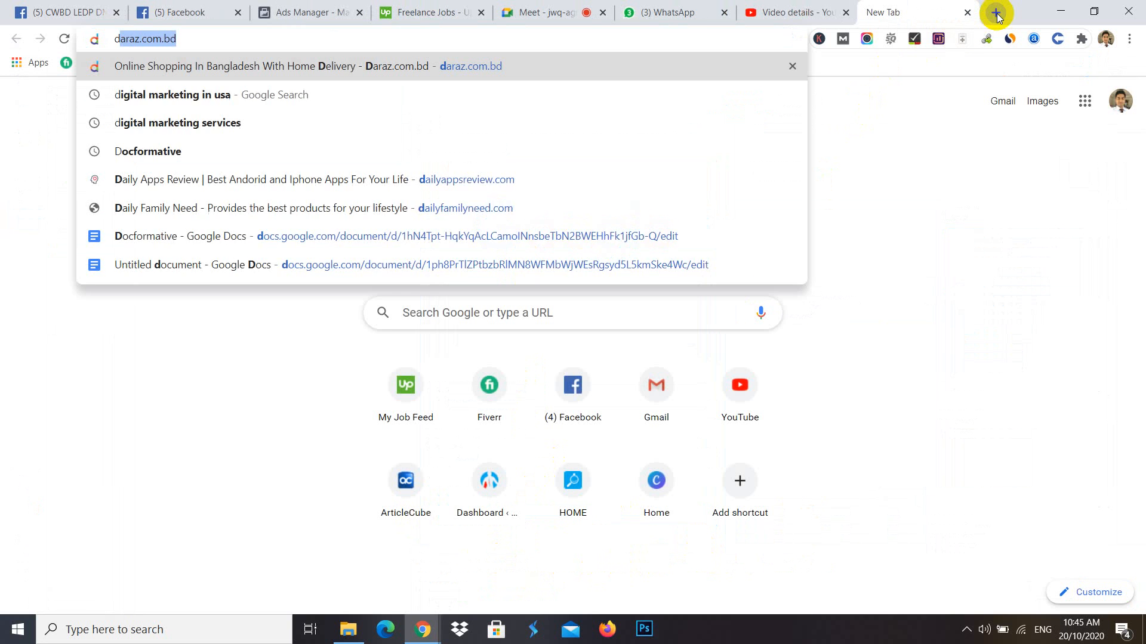
text(araz)
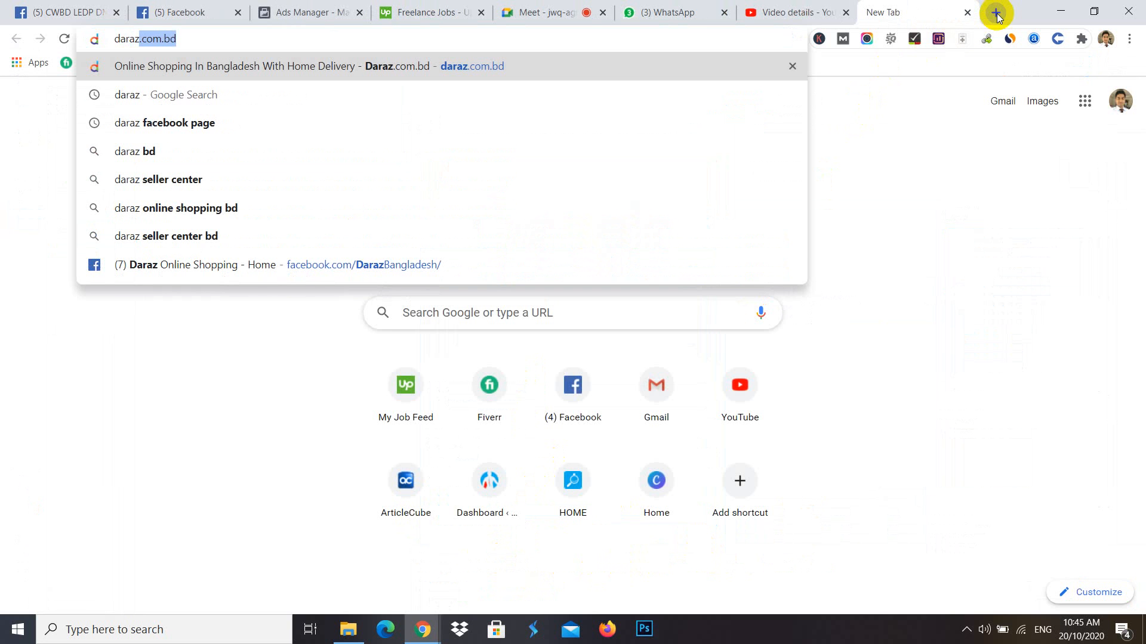
key(Return)
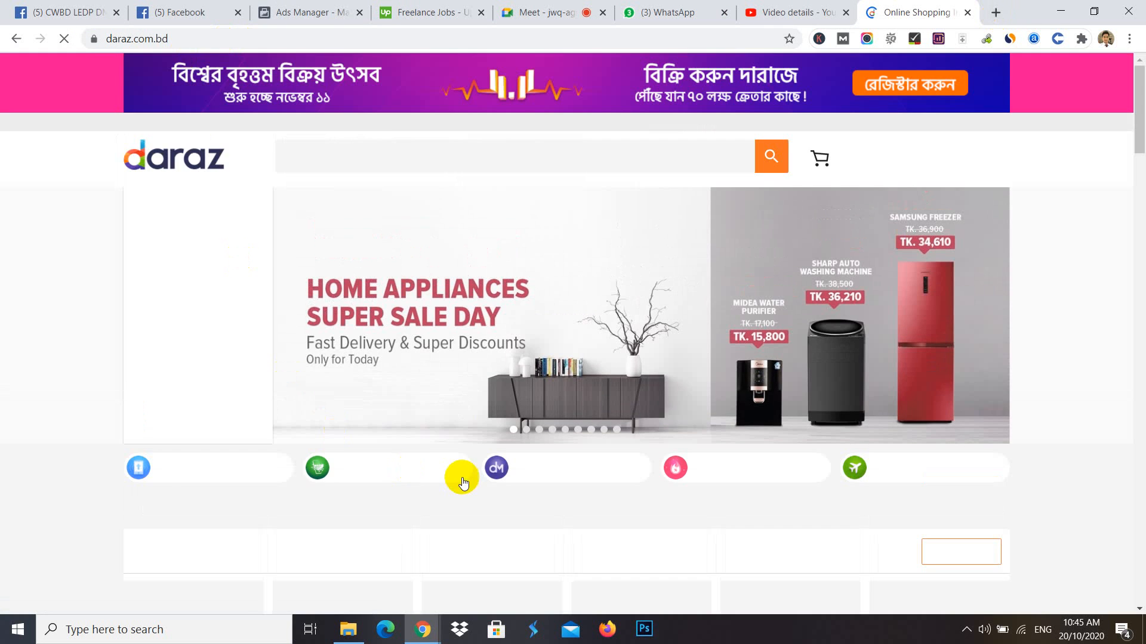
- Open the WALL TOUCH store, the W643 leather analog watch and the Bangle Bogesi leather wallet from the Daraz homepage in separate background tabs
scroll(461, 474, down, 5)
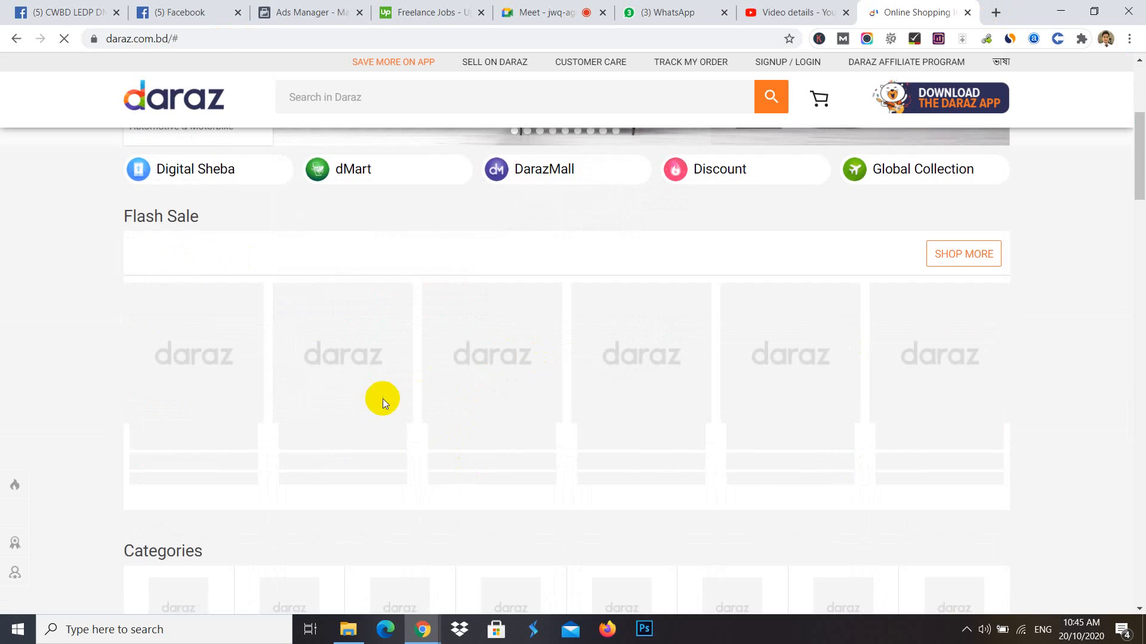
scroll(453, 406, down, 3)
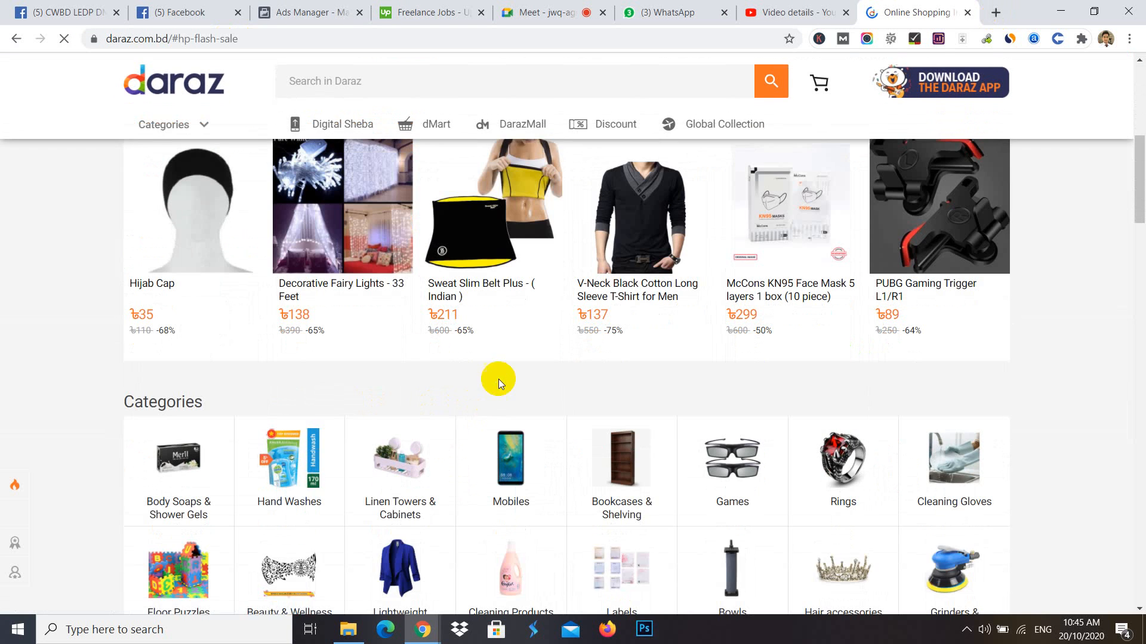
scroll(866, 346, down, 6)
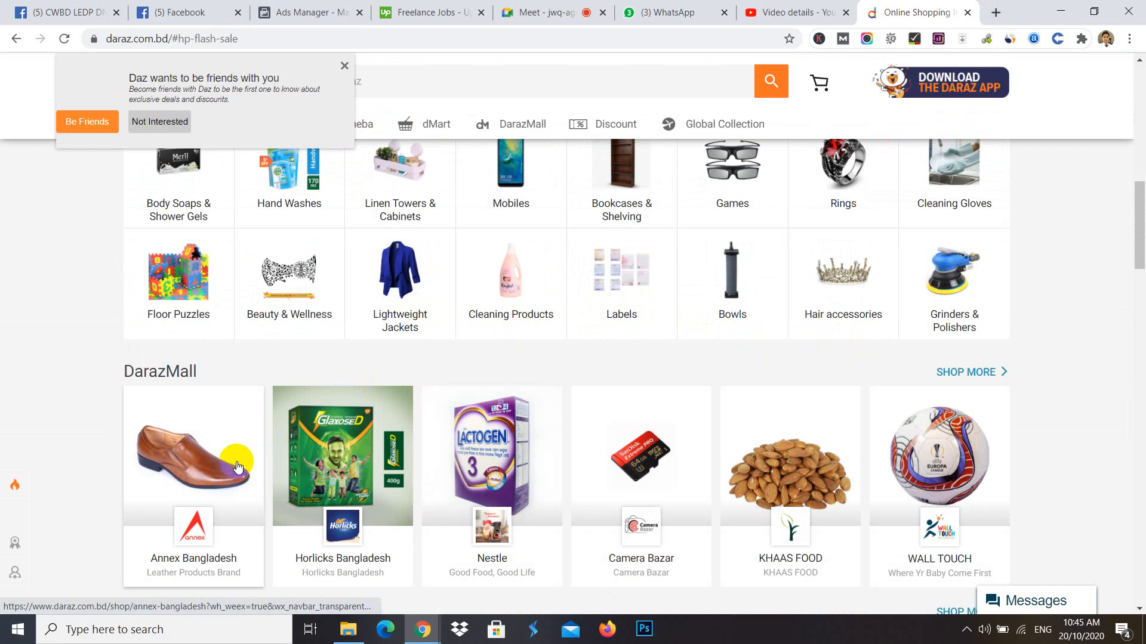
scroll(627, 402, up, 3)
scroll(633, 411, down, 3)
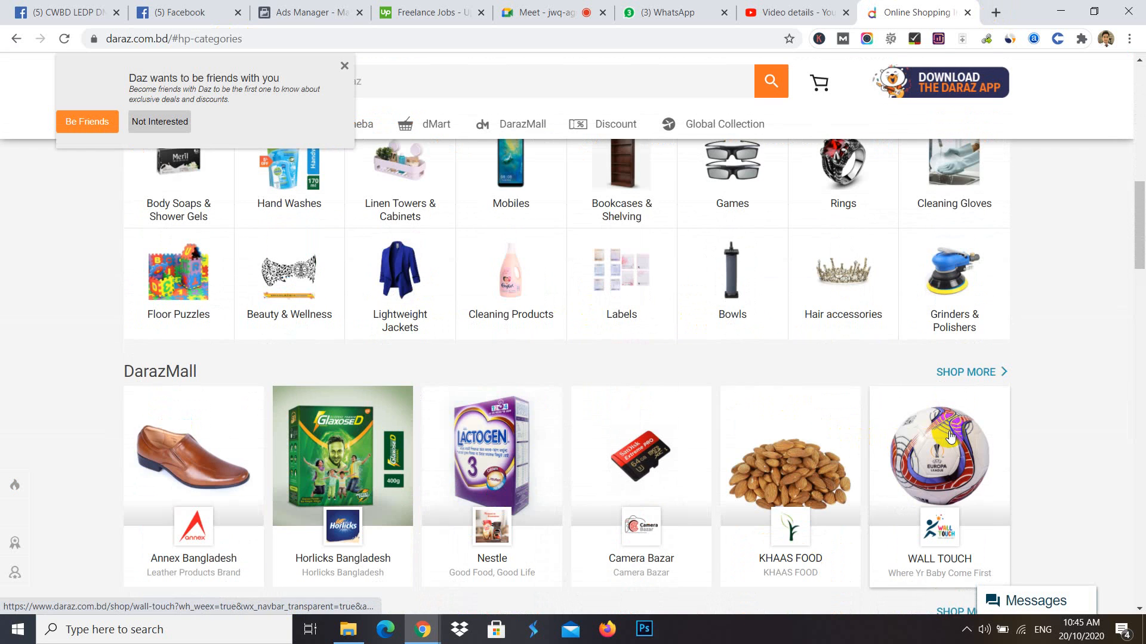
middle_click(951, 437)
scroll(674, 424, down, 10)
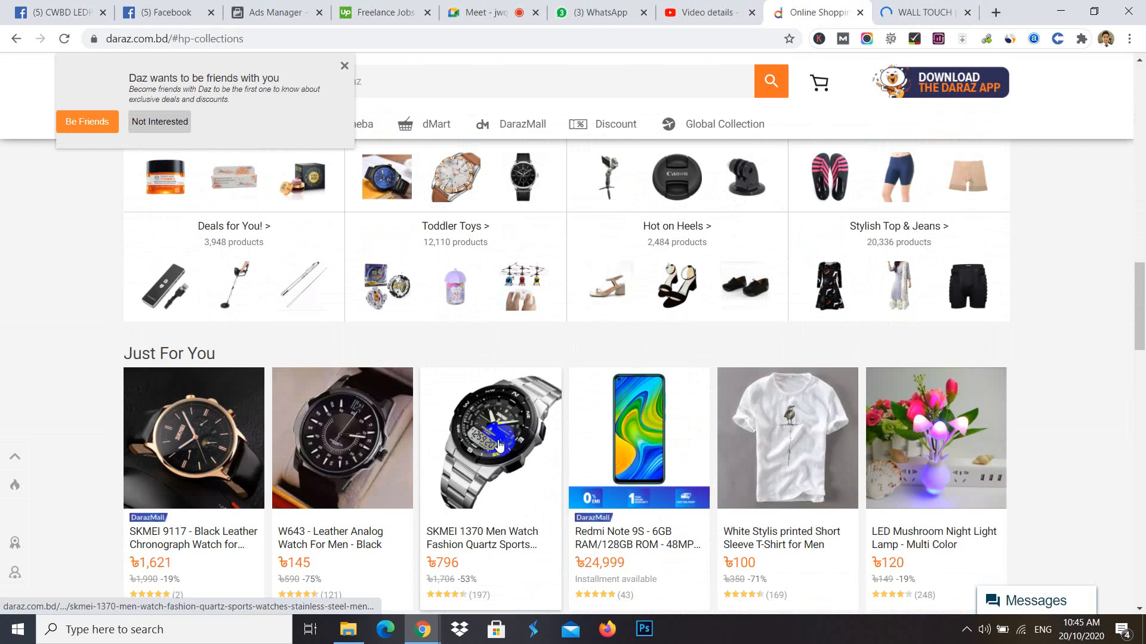
middle_click(323, 442)
scroll(651, 430, down, 6)
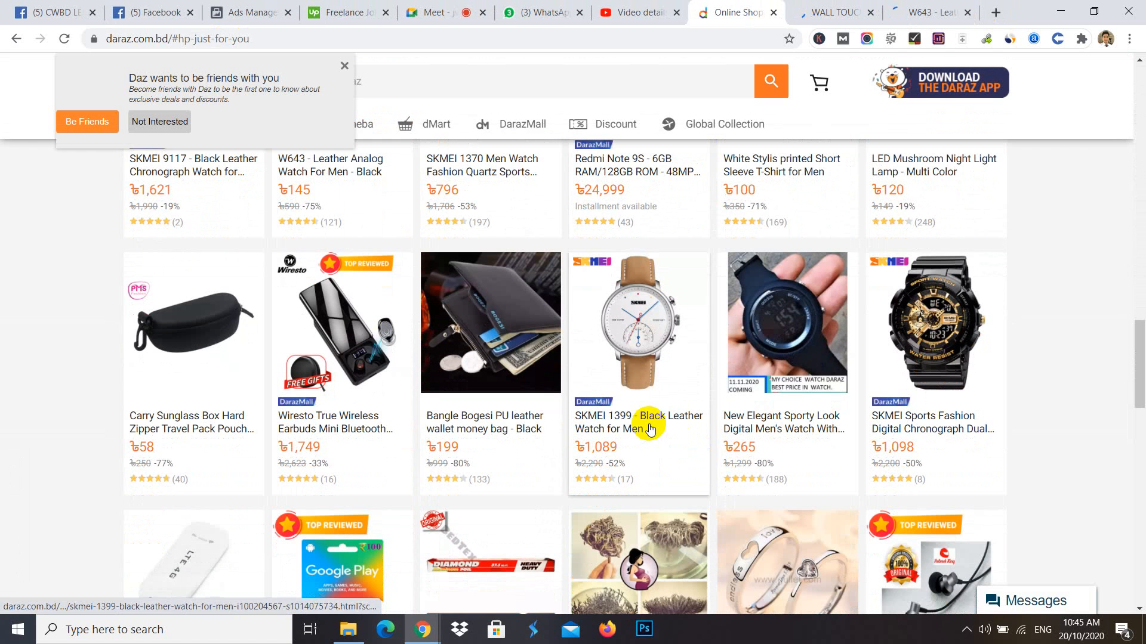
middle_click(475, 367)
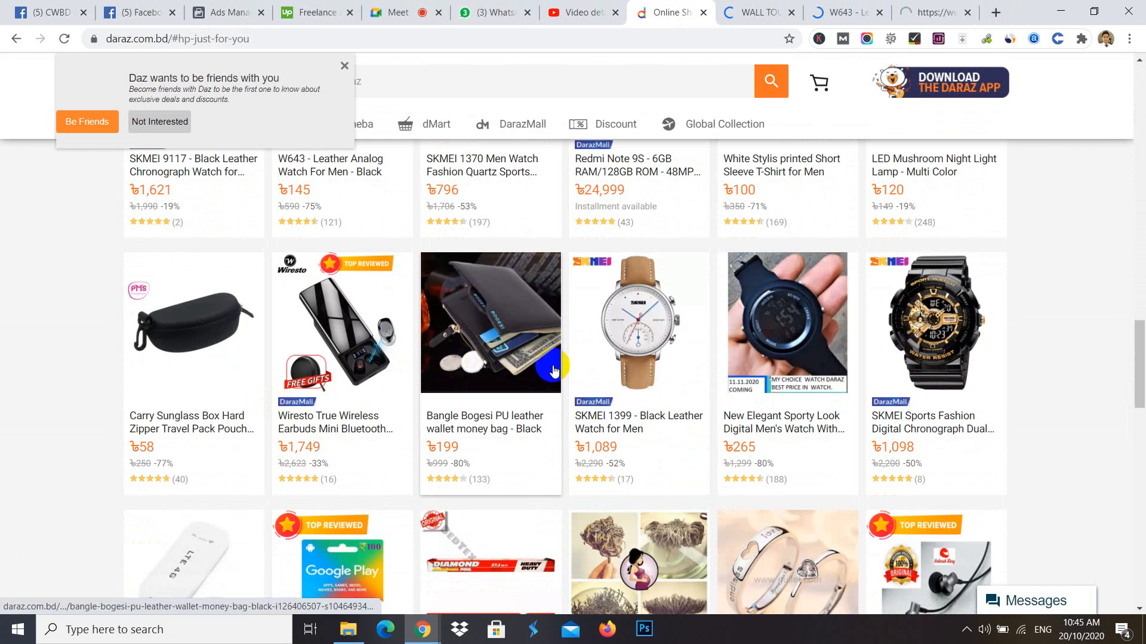
scroll(483, 365, down, 4)
- View the WALL TOUCH store page, and reload the W643 watch page with everything after ".html" removed from its URL
click(760, 9)
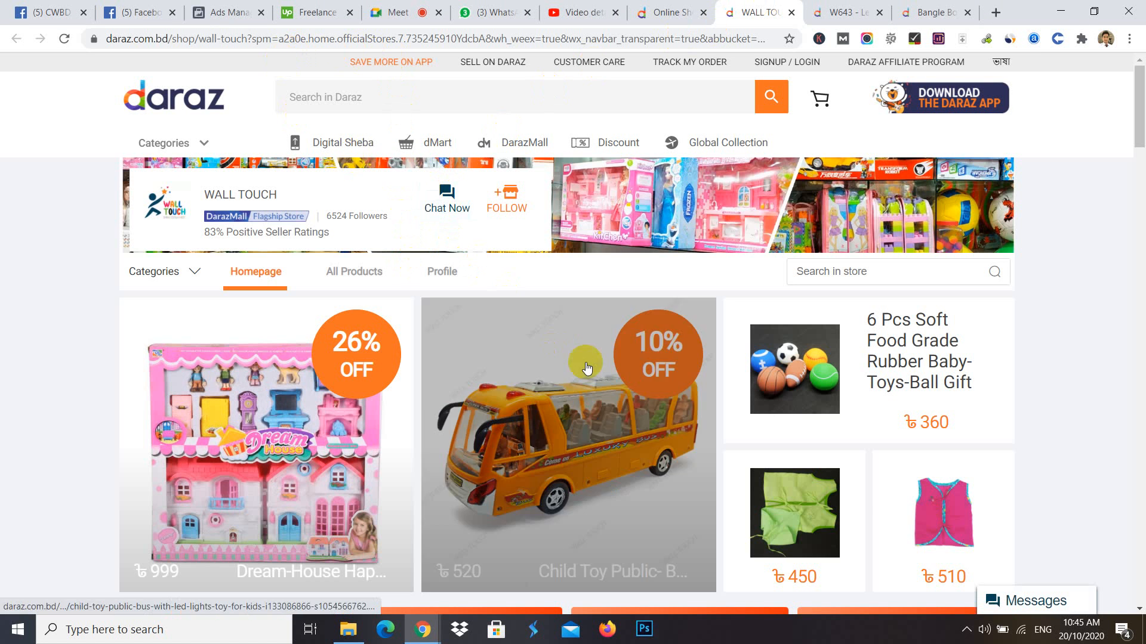
click(818, 11)
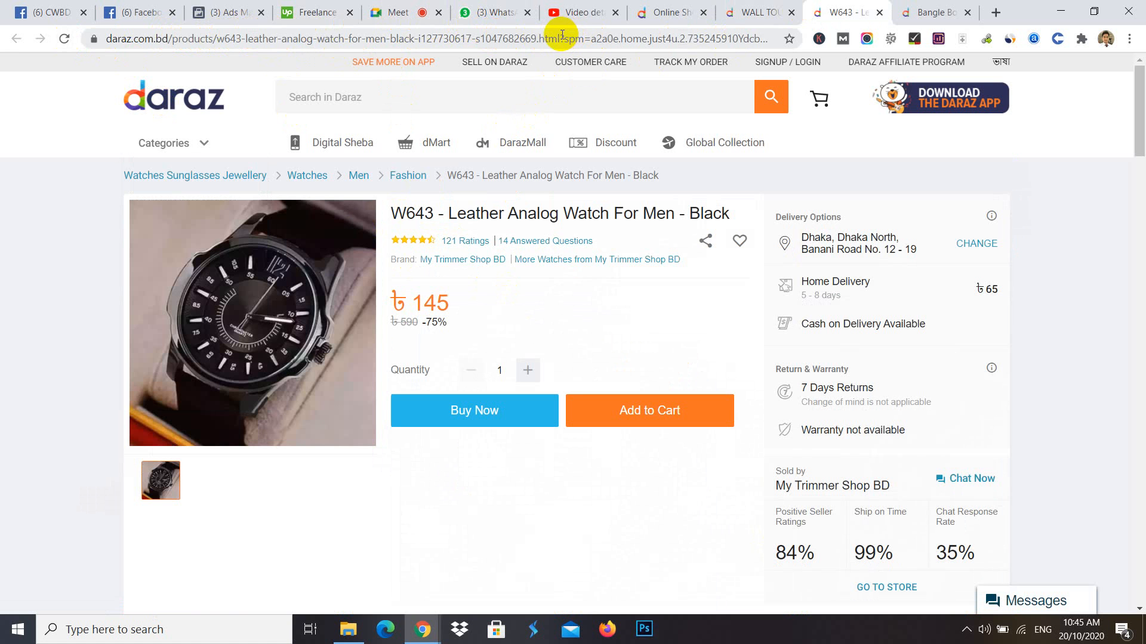
drag(562, 34, 1138, 76)
key(BackSpace)
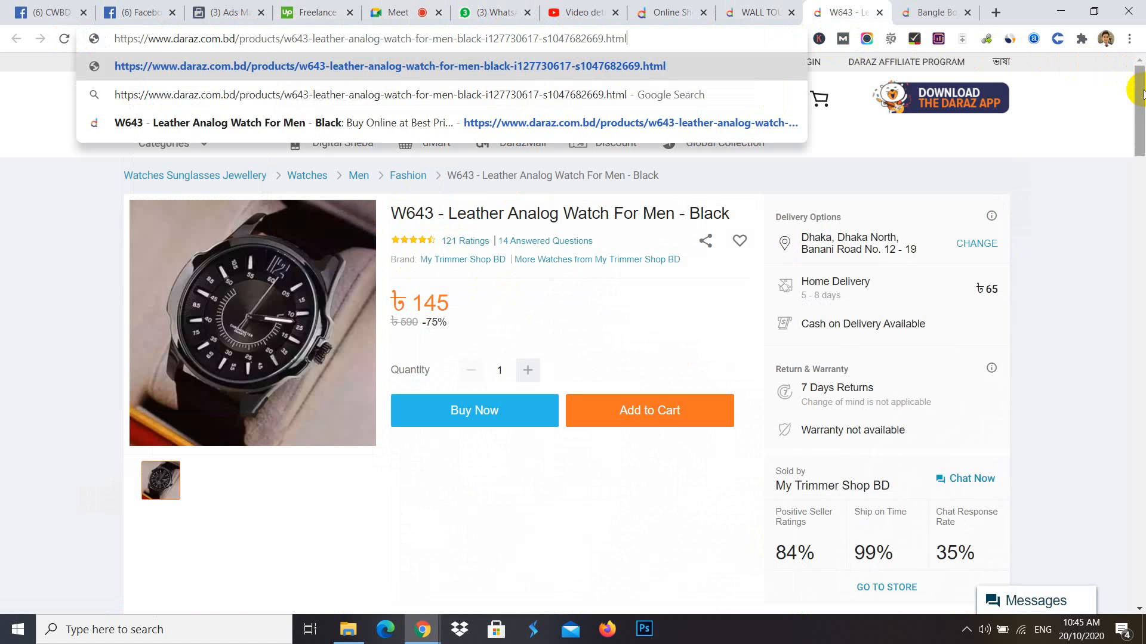
key(Return)
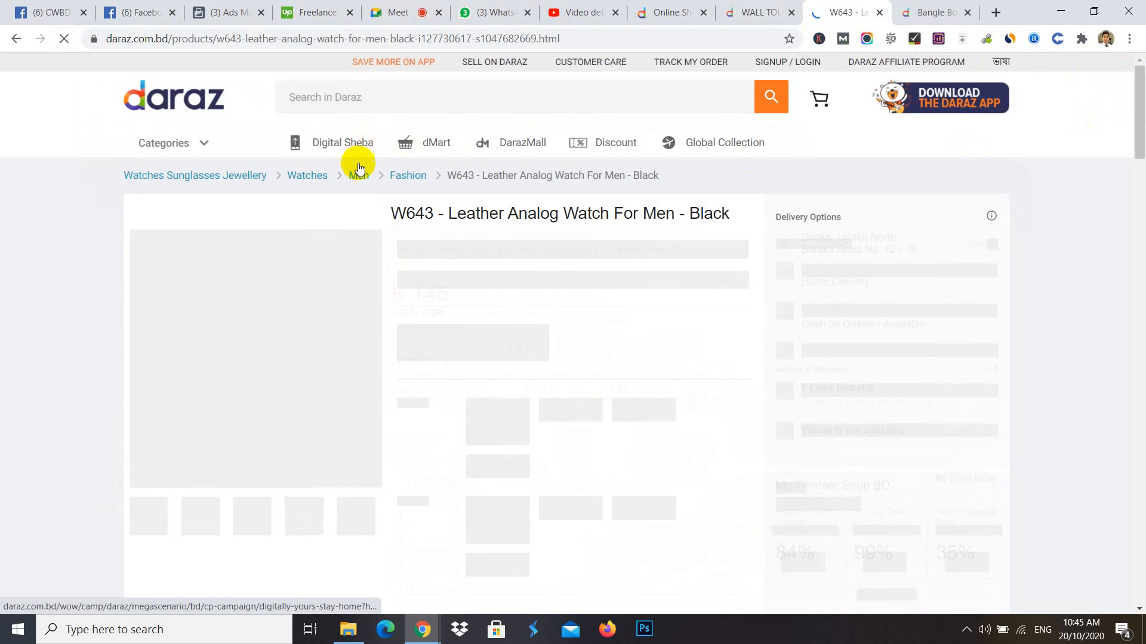
- Copy the W643 leather analog watch page's URL and use it to replace the first carousel card's website URL in Ads Manager
click(612, 39)
key(ctrl+c)
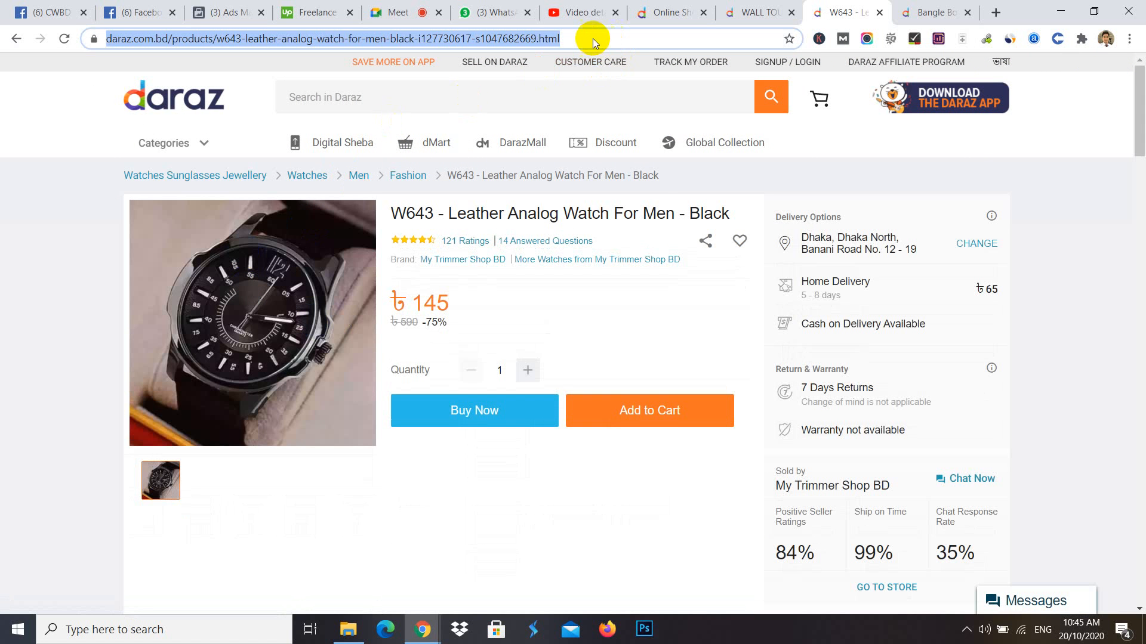
click(230, 12)
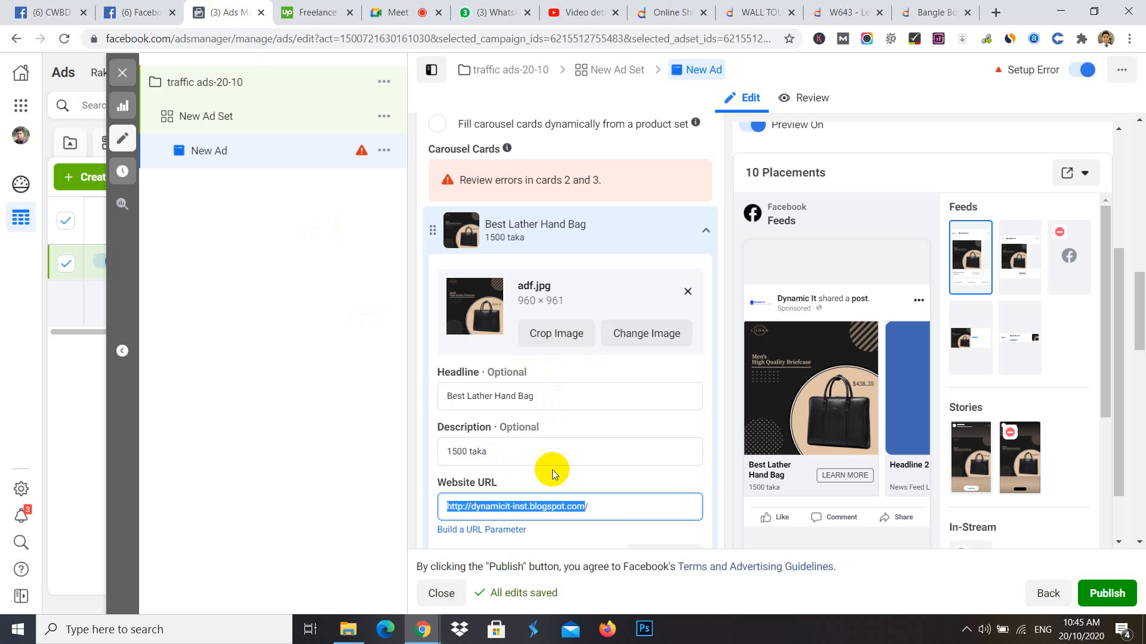
key(ctrl+v)
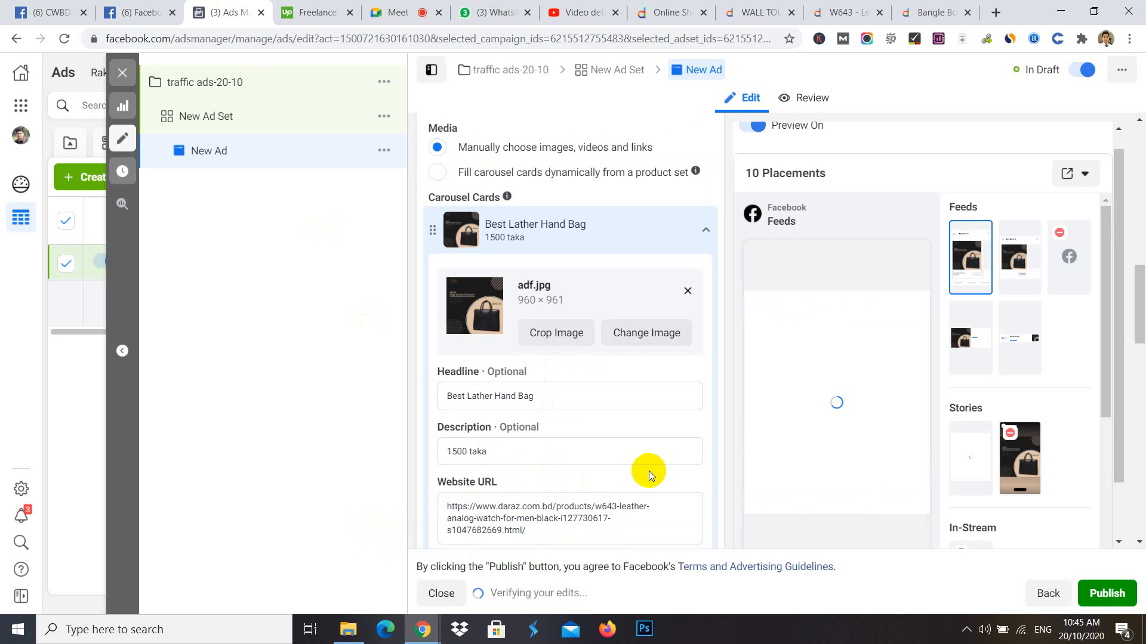
scroll(654, 468, down, 2)
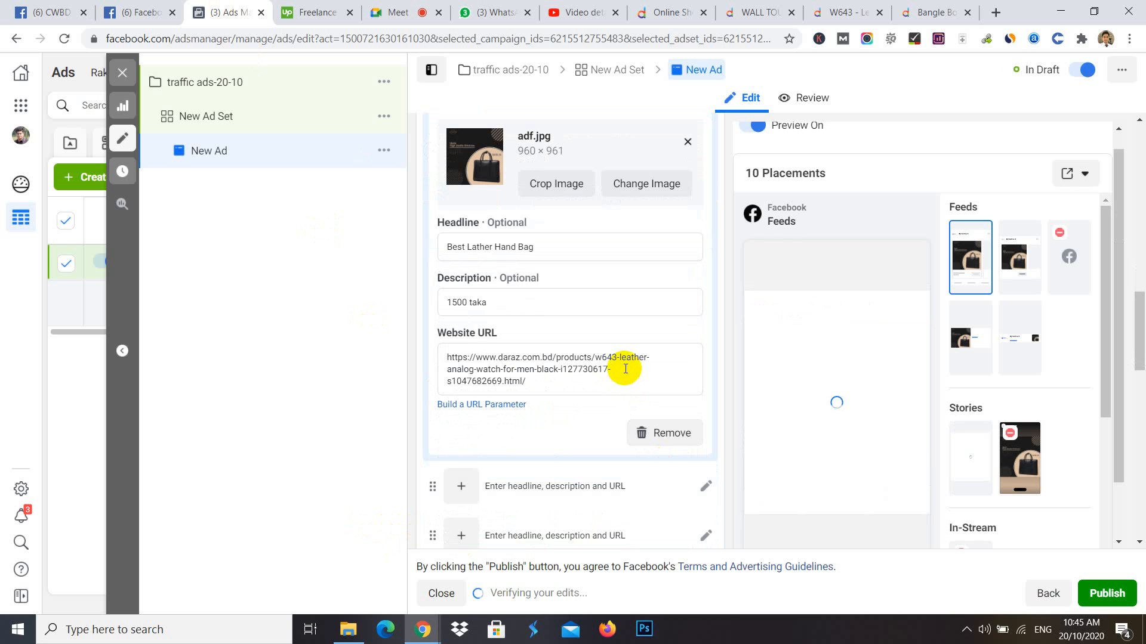
mouse_move(891, 287)
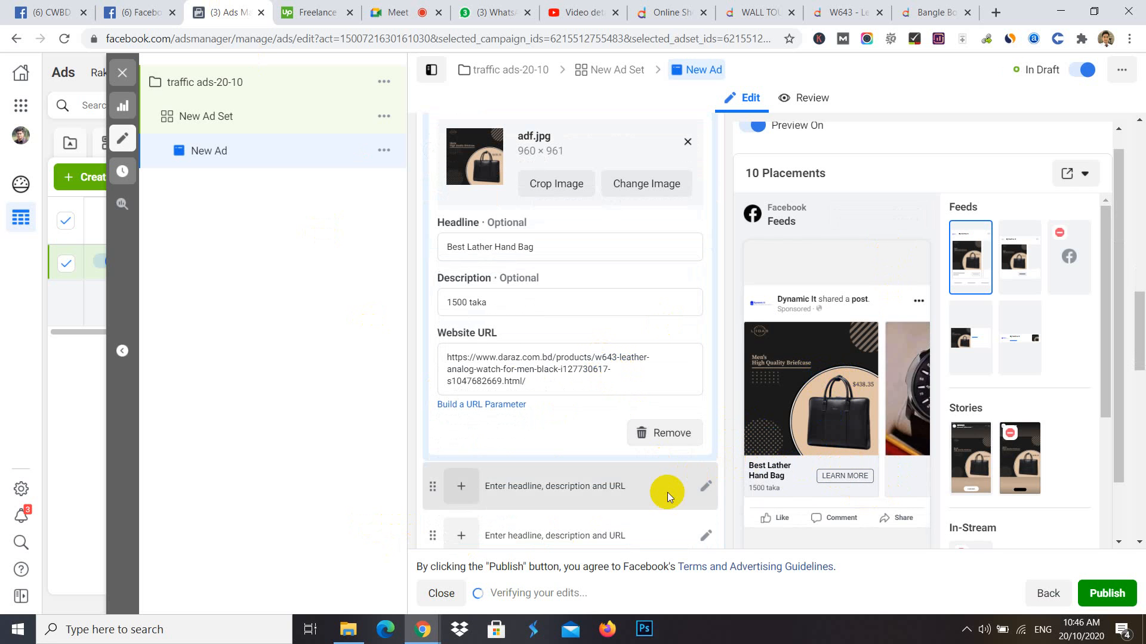
- Preview the ad's See More URL in a new browser tab and return to Ads Manager
scroll(667, 496, down, 3)
scroll(669, 517, down, 2)
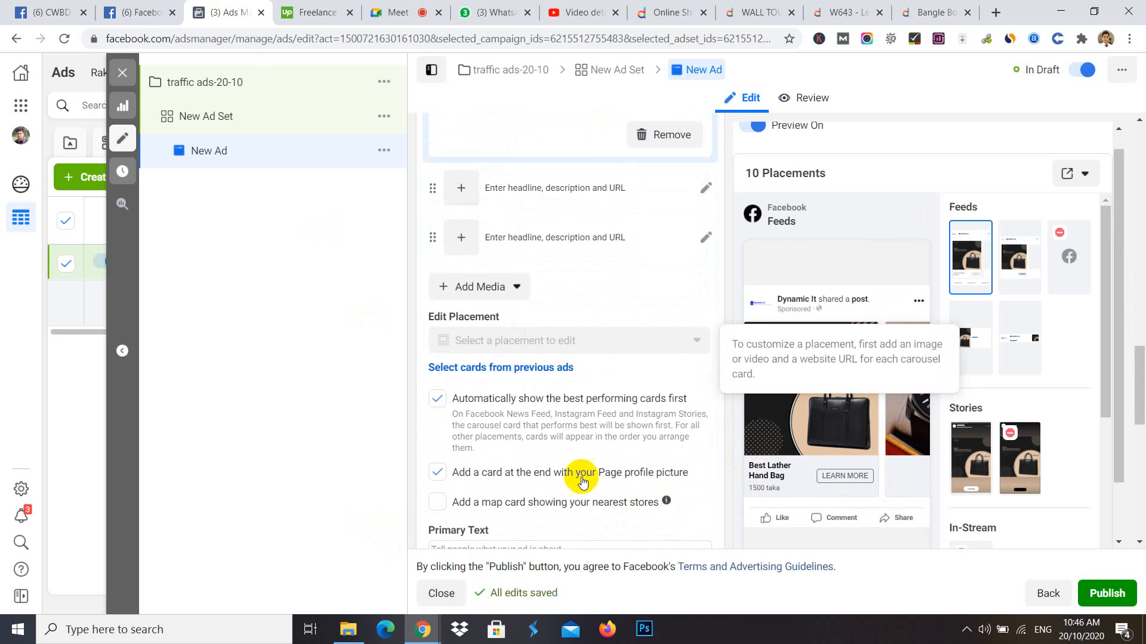
scroll(583, 478, down, 2)
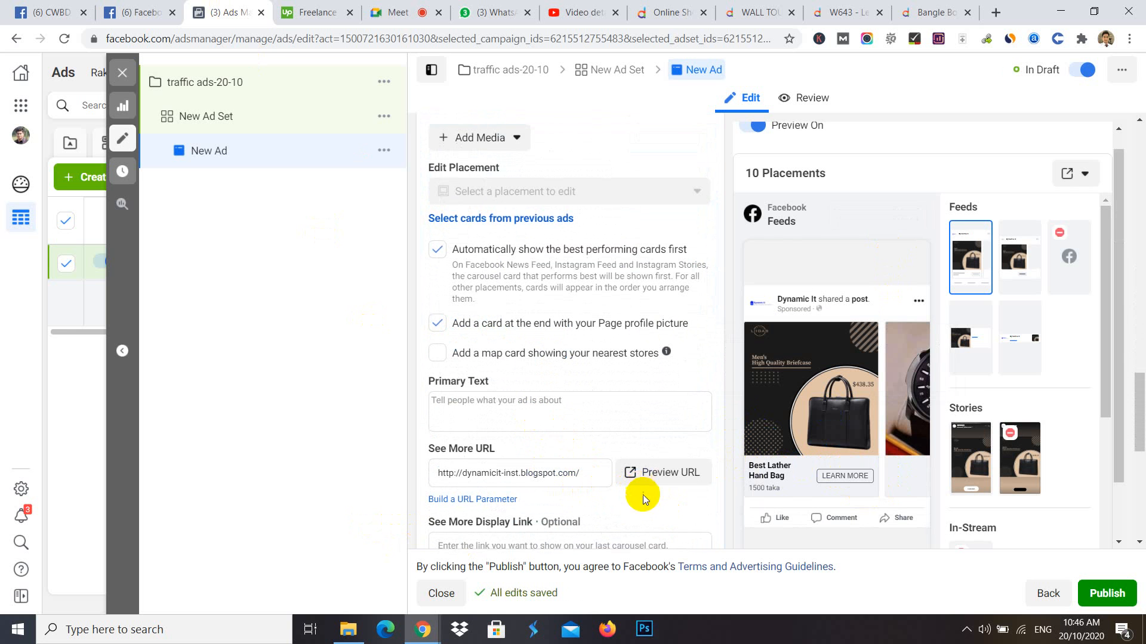
scroll(643, 477, down, 1)
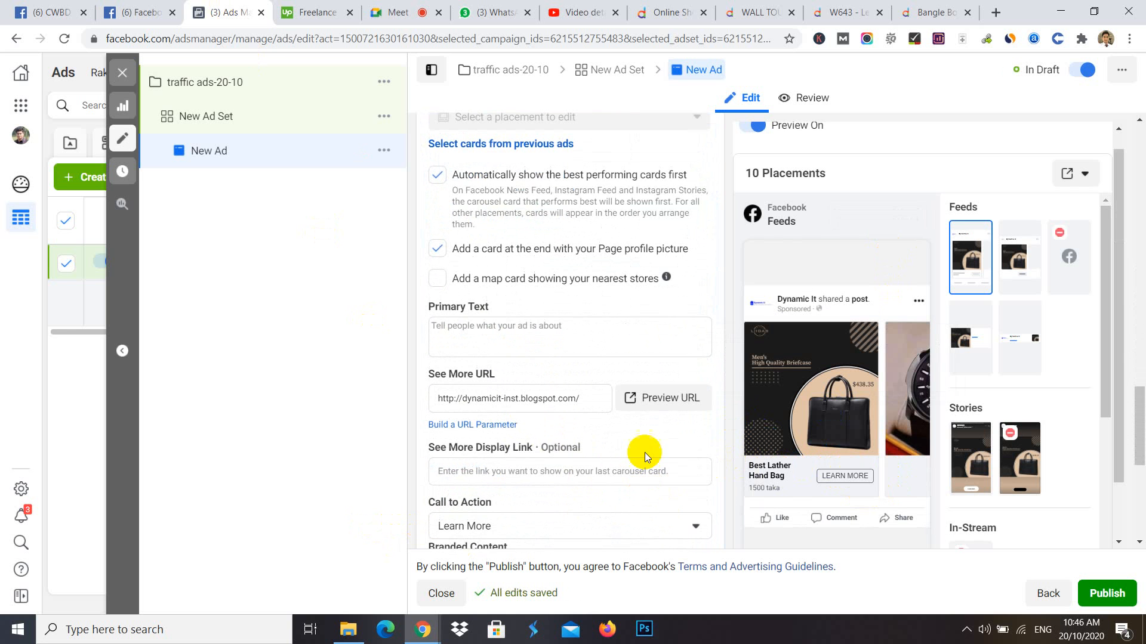
click(666, 407)
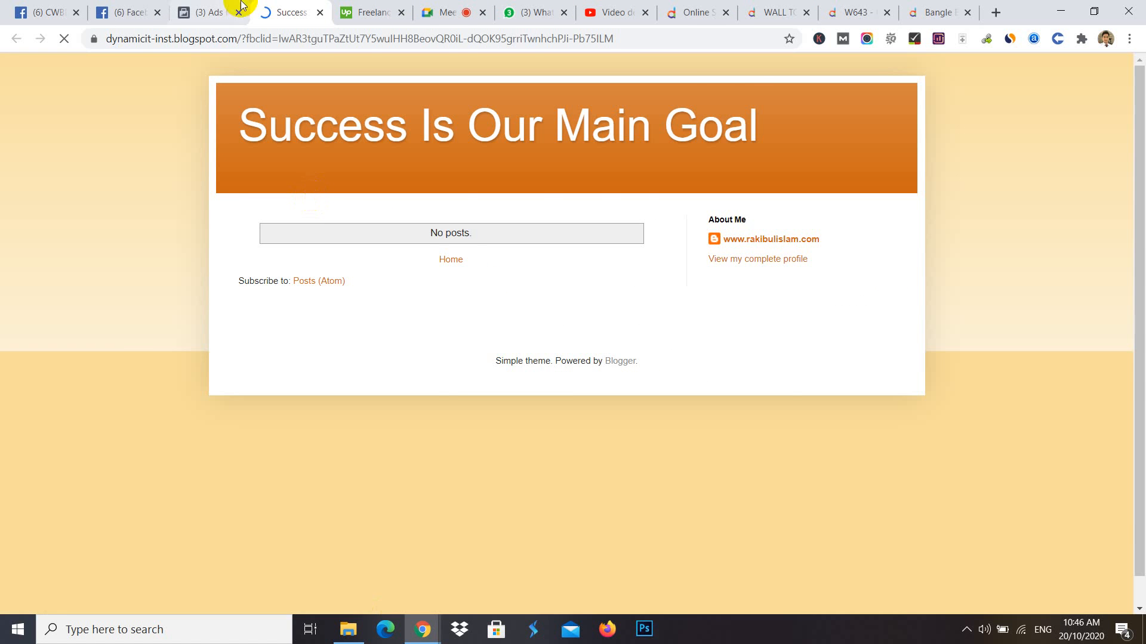
click(230, 9)
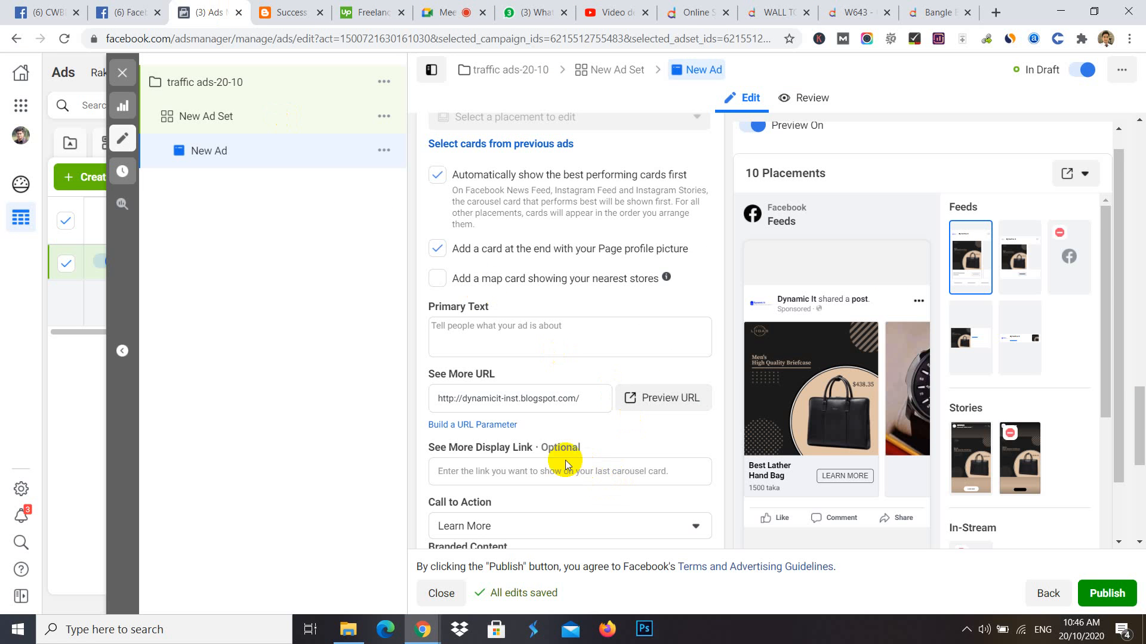
- Replace the See More URL with the copied W643 leather analog watch page address
click(562, 398)
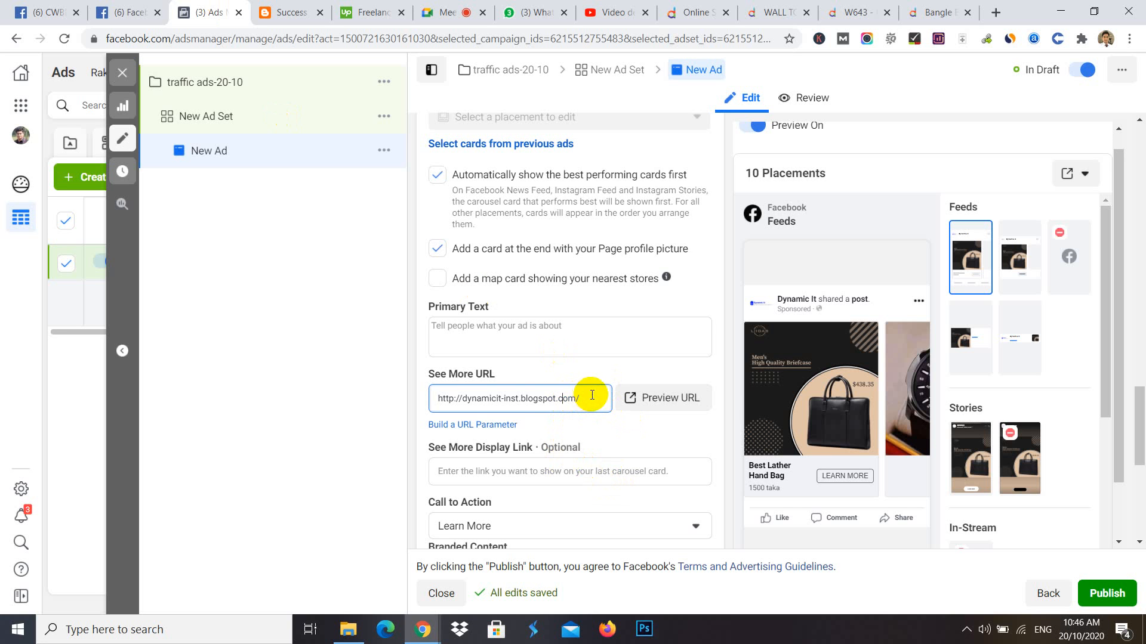
drag(592, 395, 421, 410)
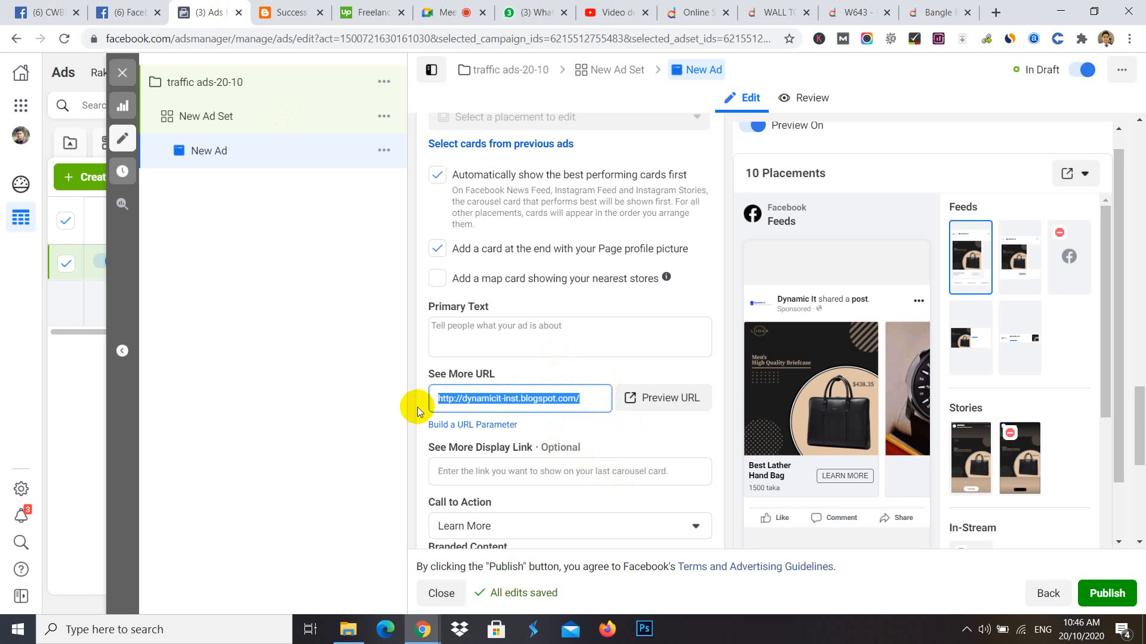
key(ctrl+v)
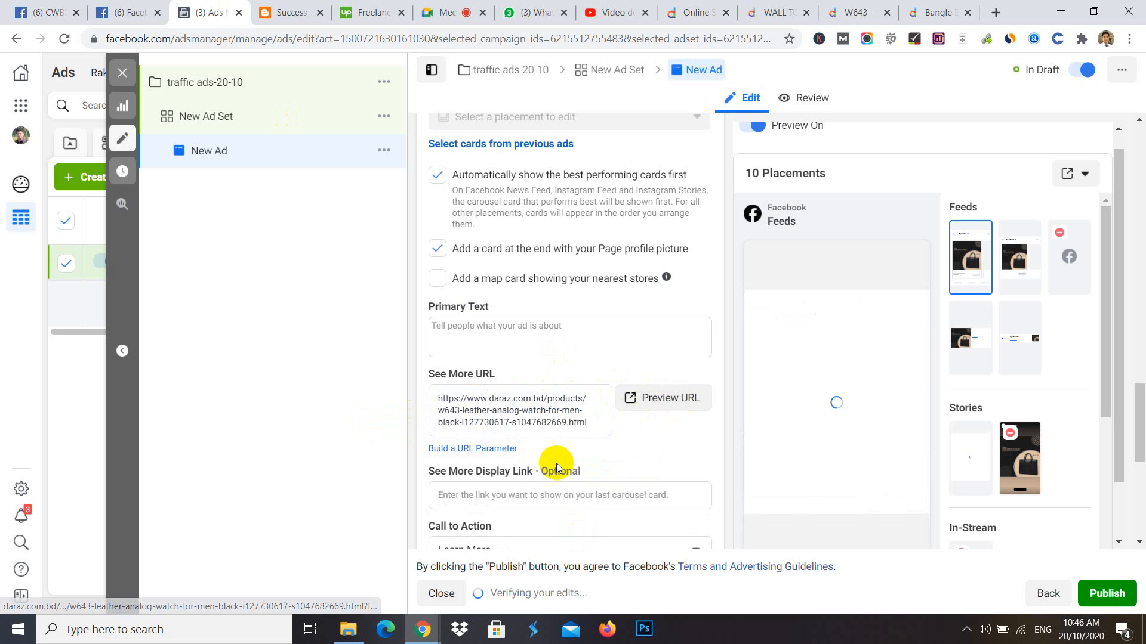
- Copy the first two paragraphs of the sponsored Facebook feed post about organic social media leads into the ad's Primary Text
scroll(568, 358, up, 8)
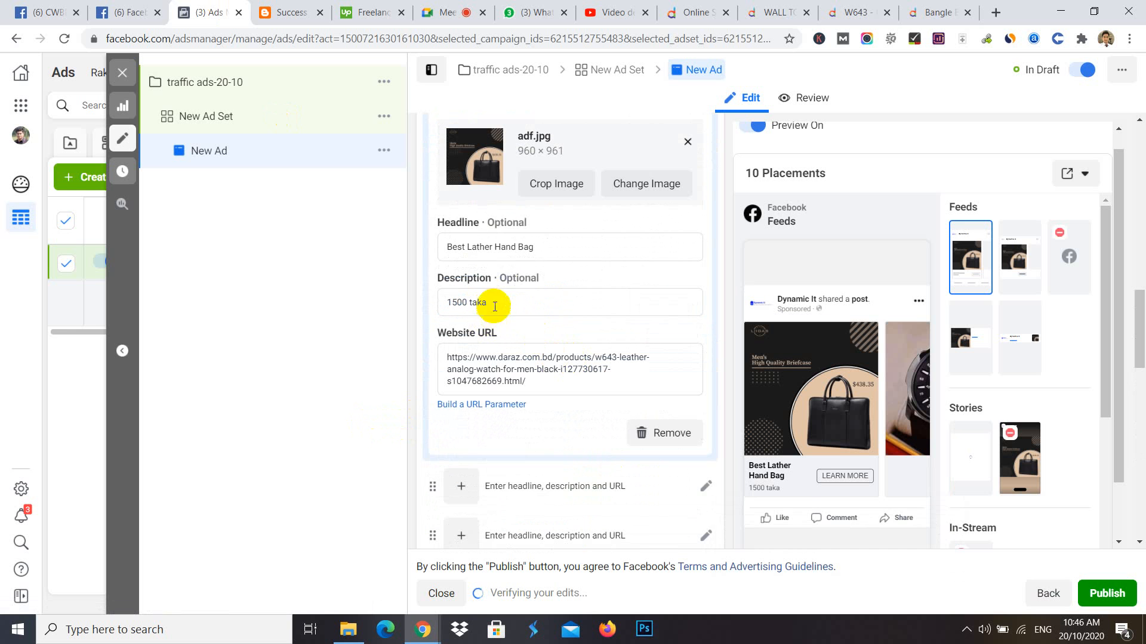
scroll(584, 298, down, 4)
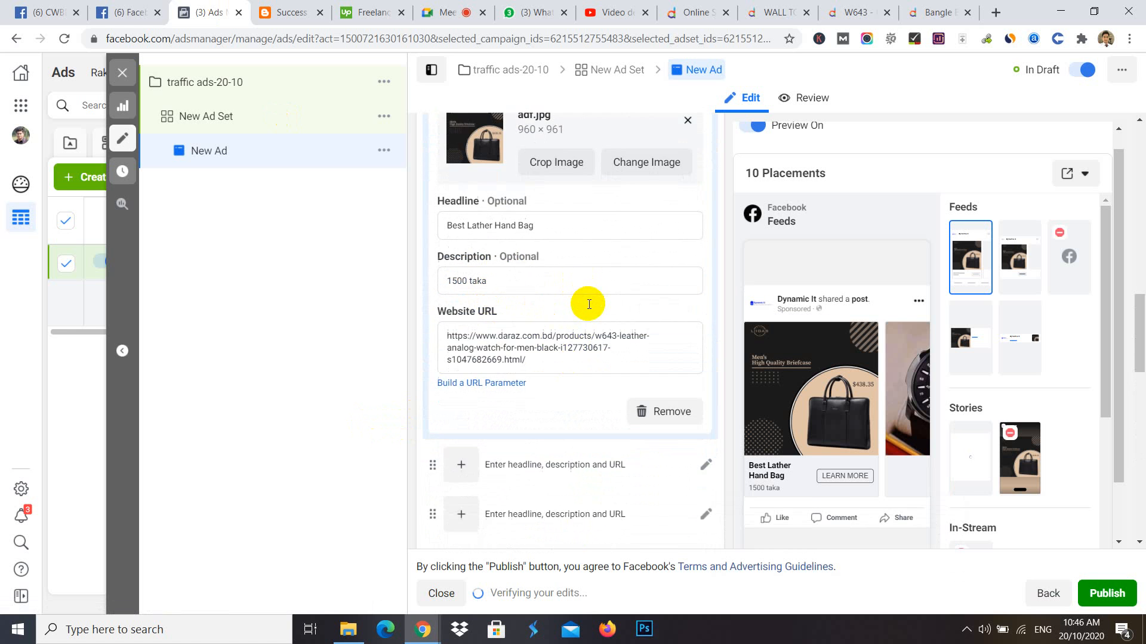
scroll(583, 290, down, 2)
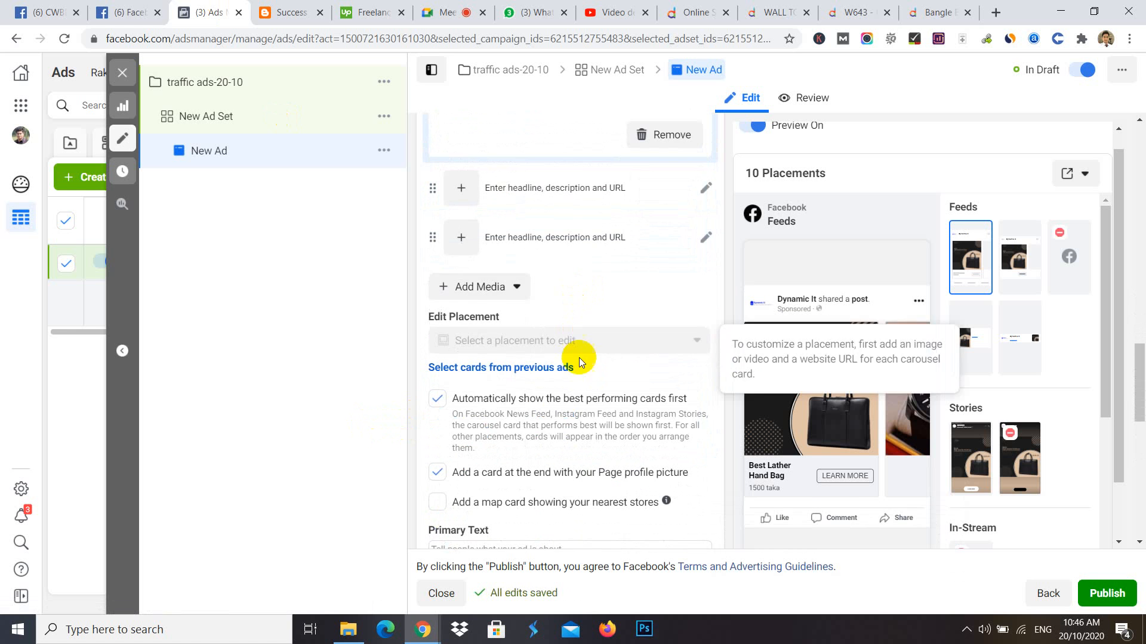
scroll(590, 382, down, 3)
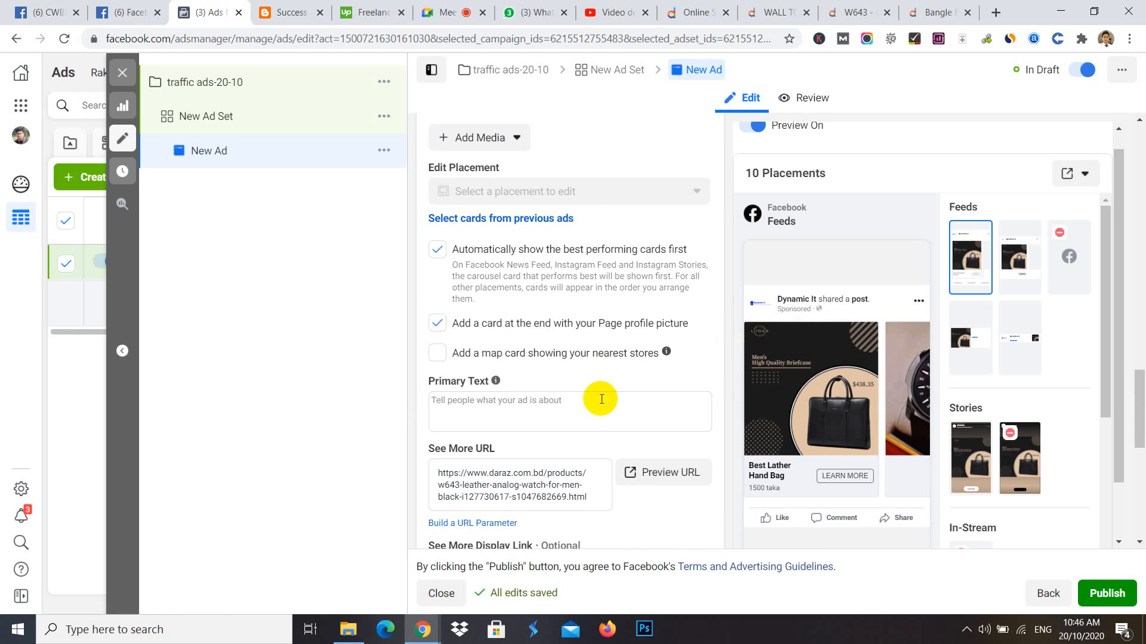
click(543, 405)
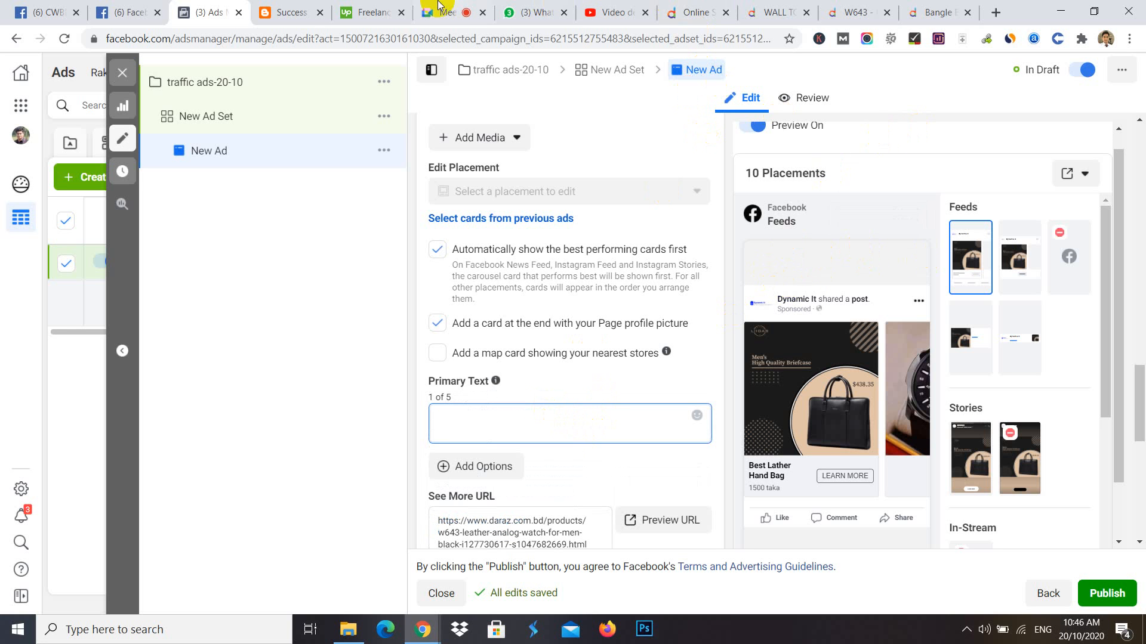
click(128, 12)
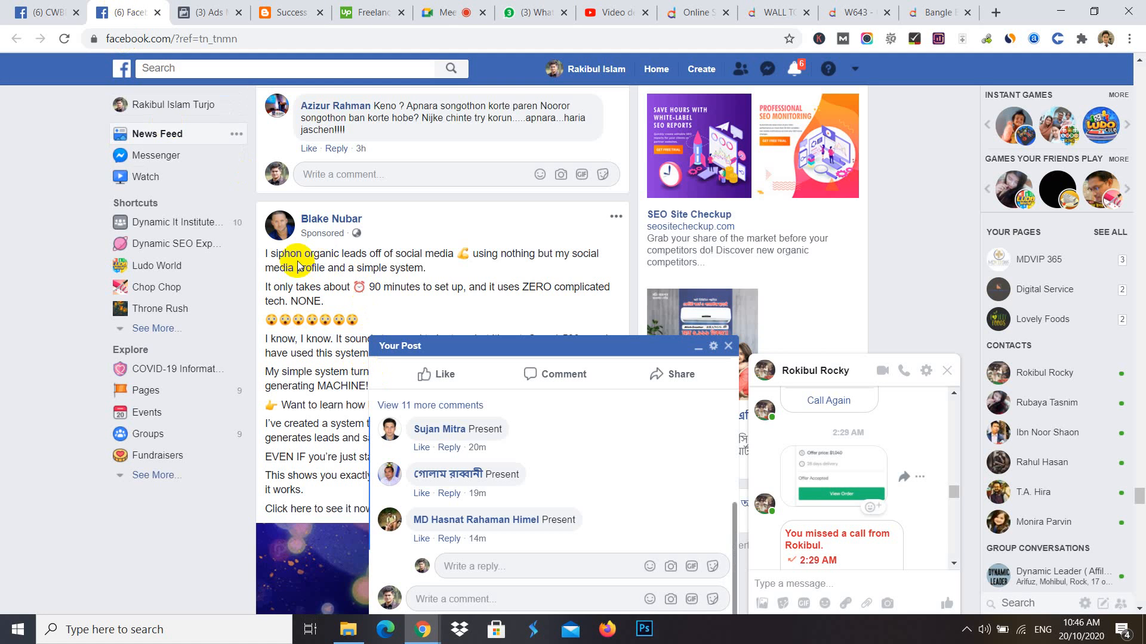
drag(279, 257, 380, 300)
key(ctrl+c)
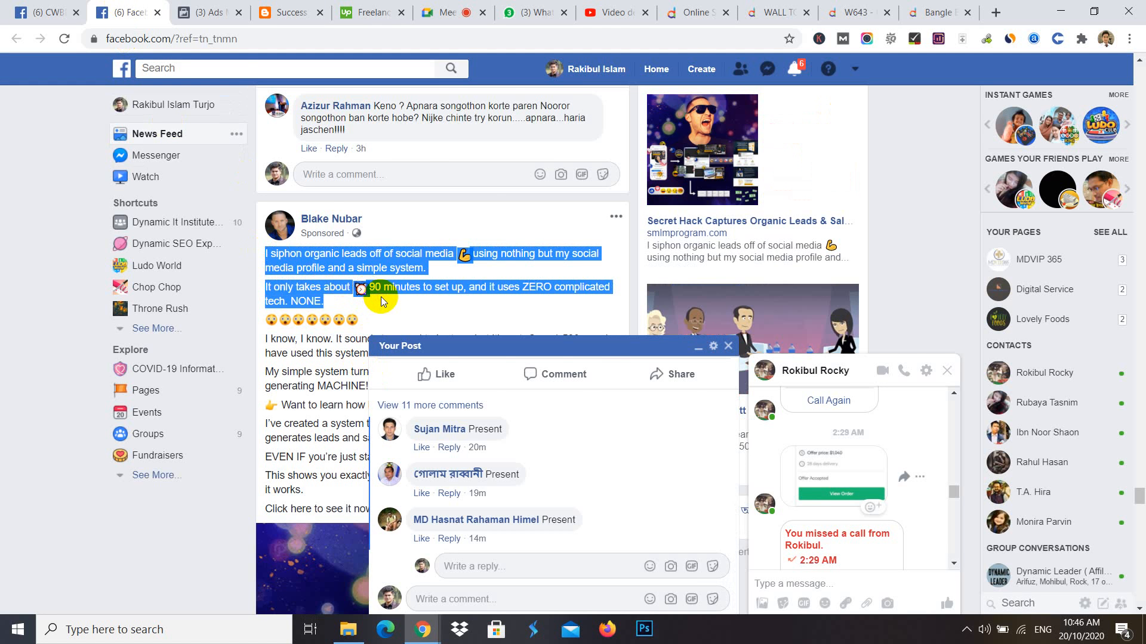
click(197, 12)
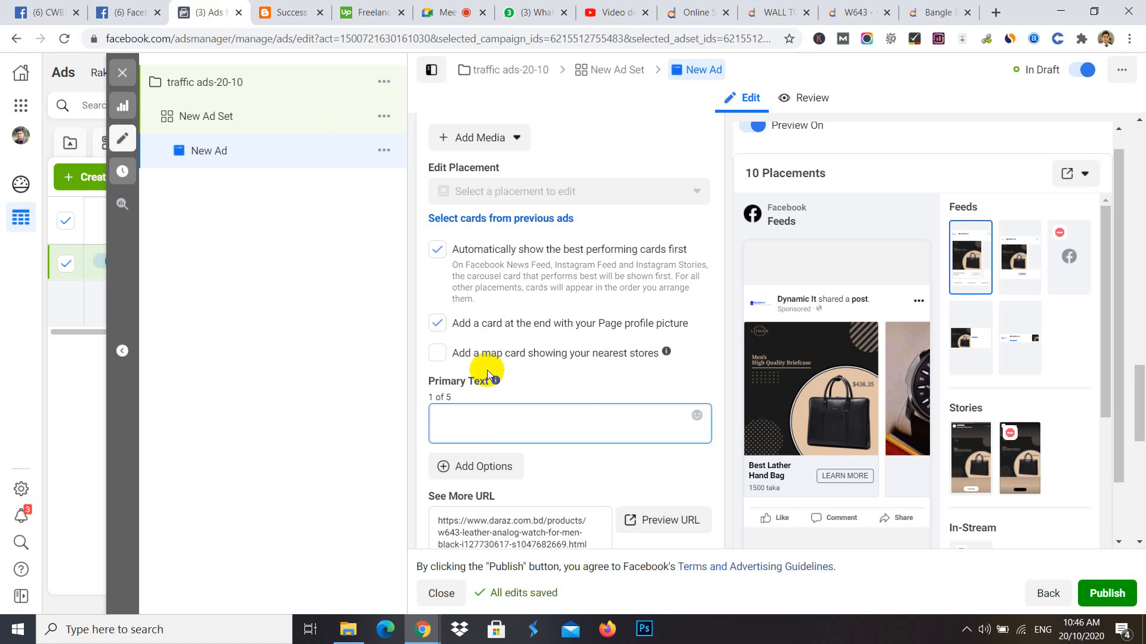
key(ctrl+v)
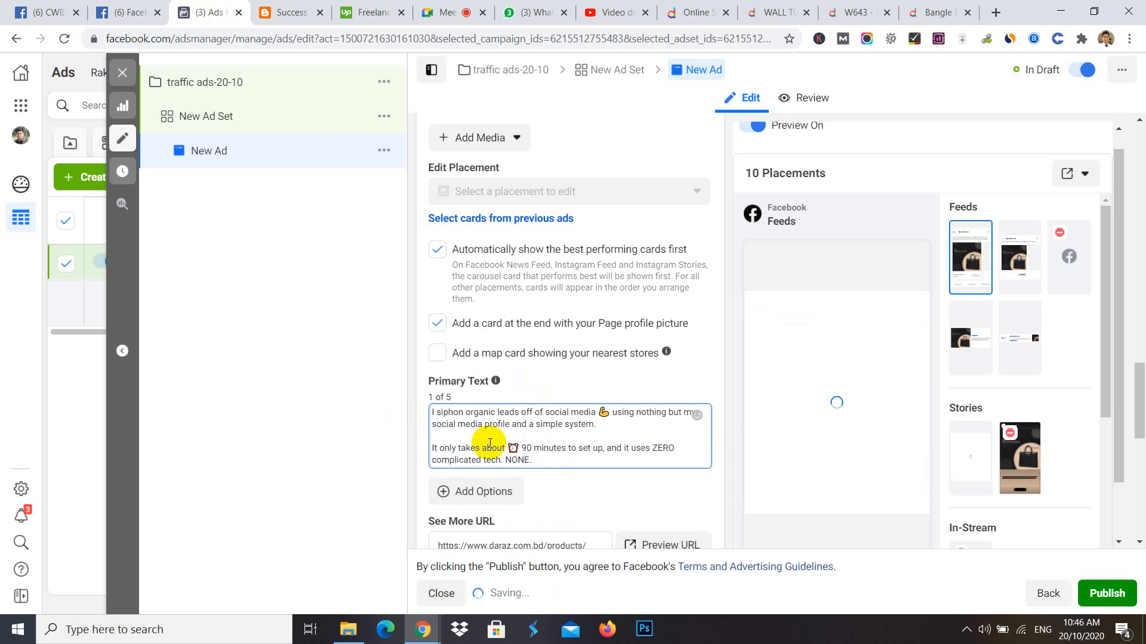
click(852, 442)
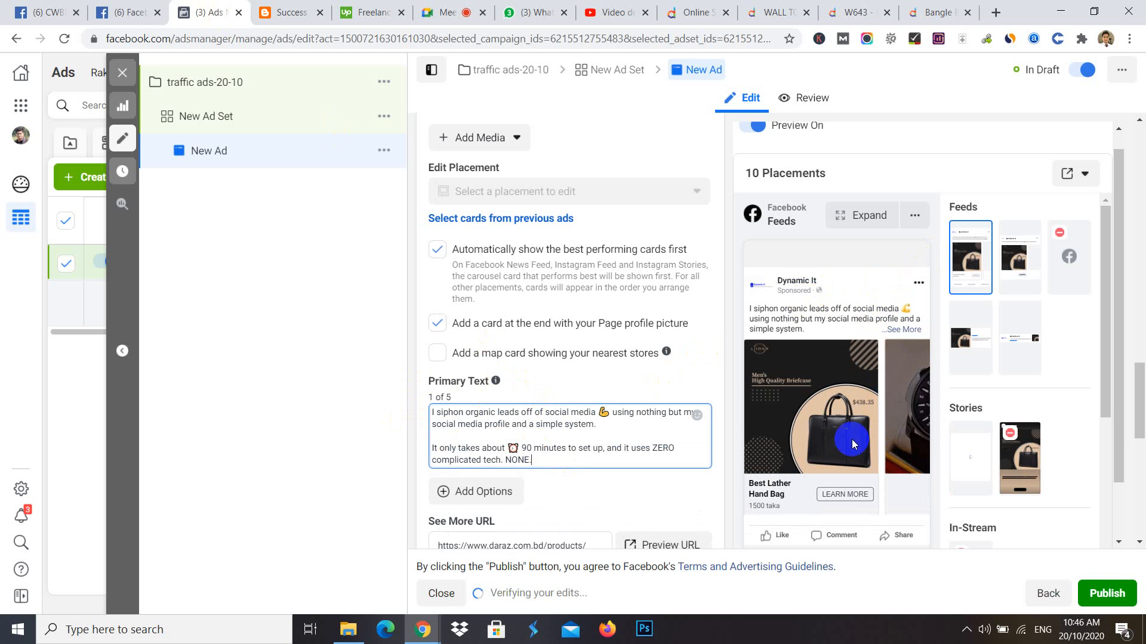
- Look through the available call-to-action options and set the ad's call to action to Shop Now
scroll(626, 482, down, 5)
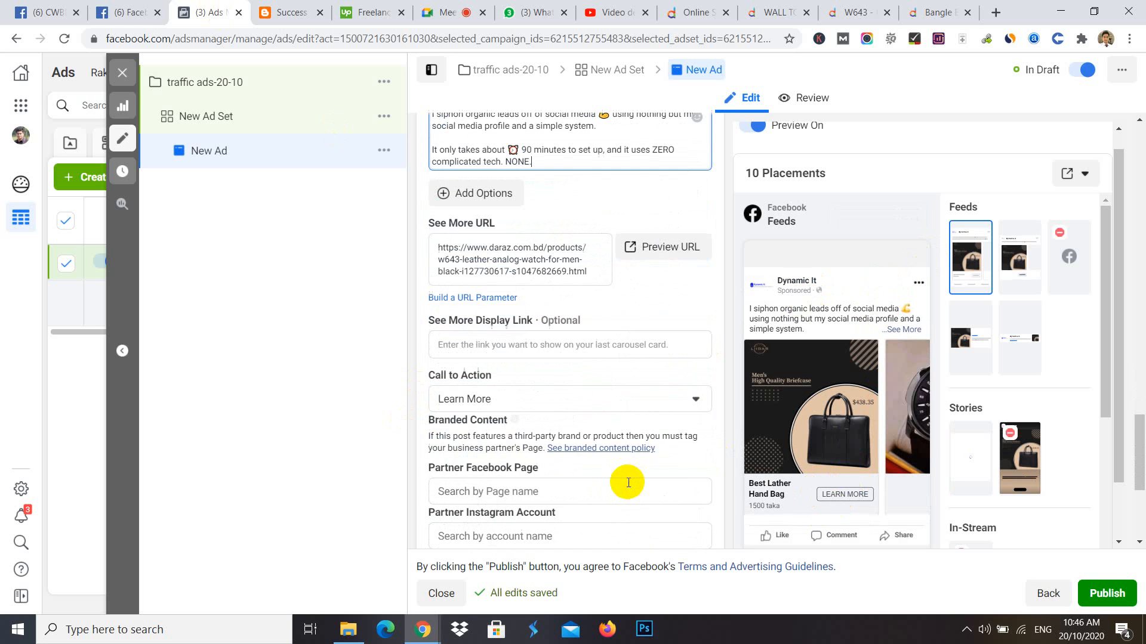
click(571, 400)
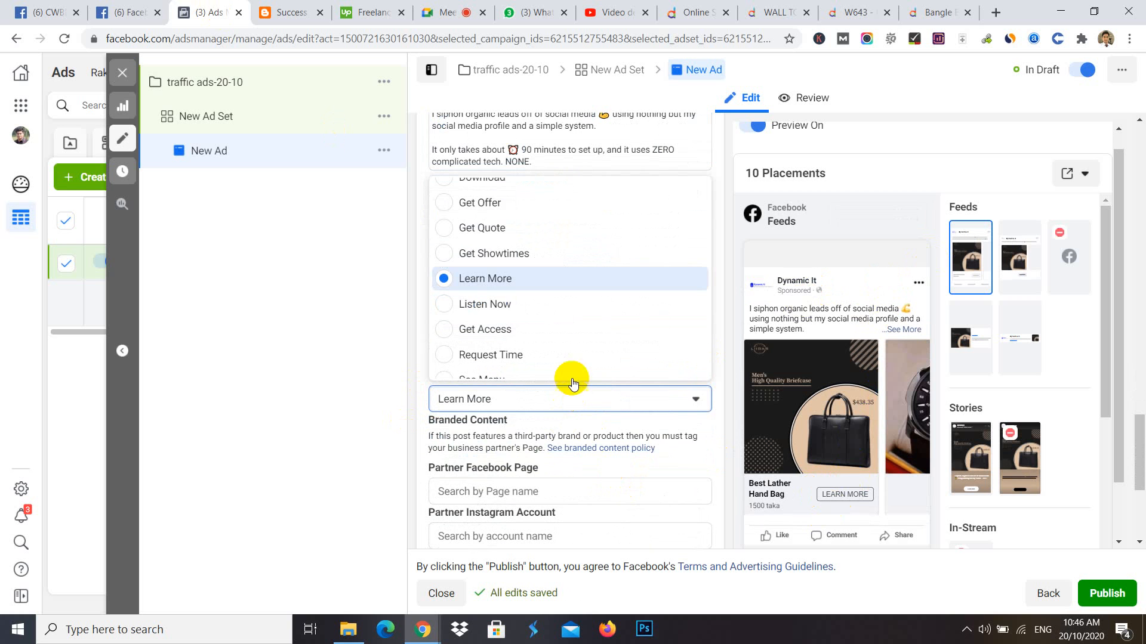
scroll(510, 209, up, 3)
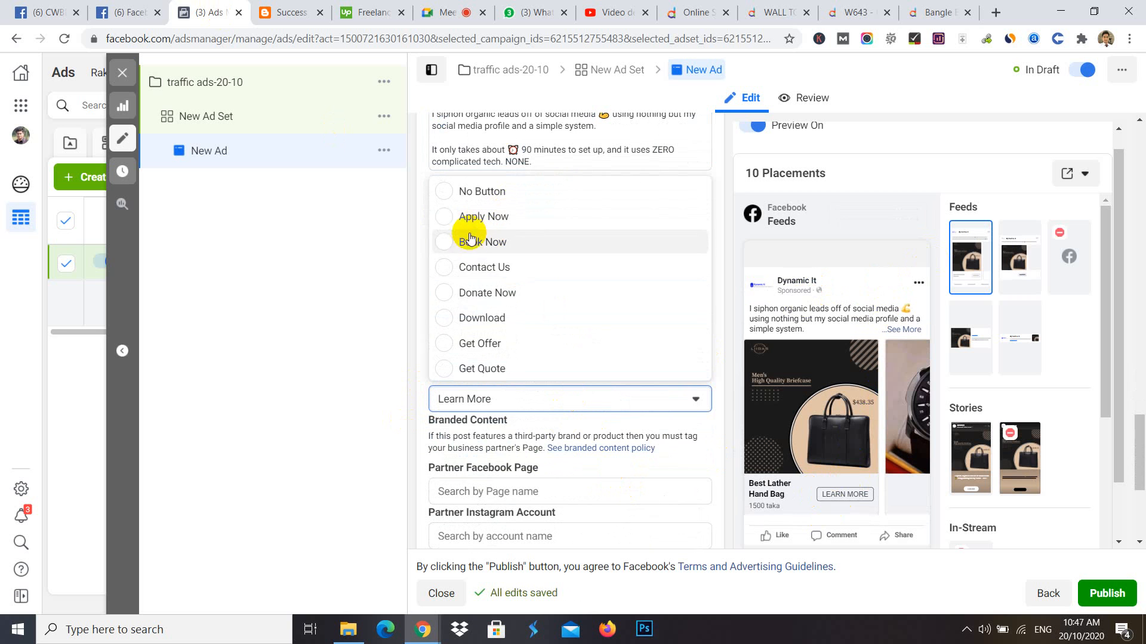
scroll(487, 304, down, 1)
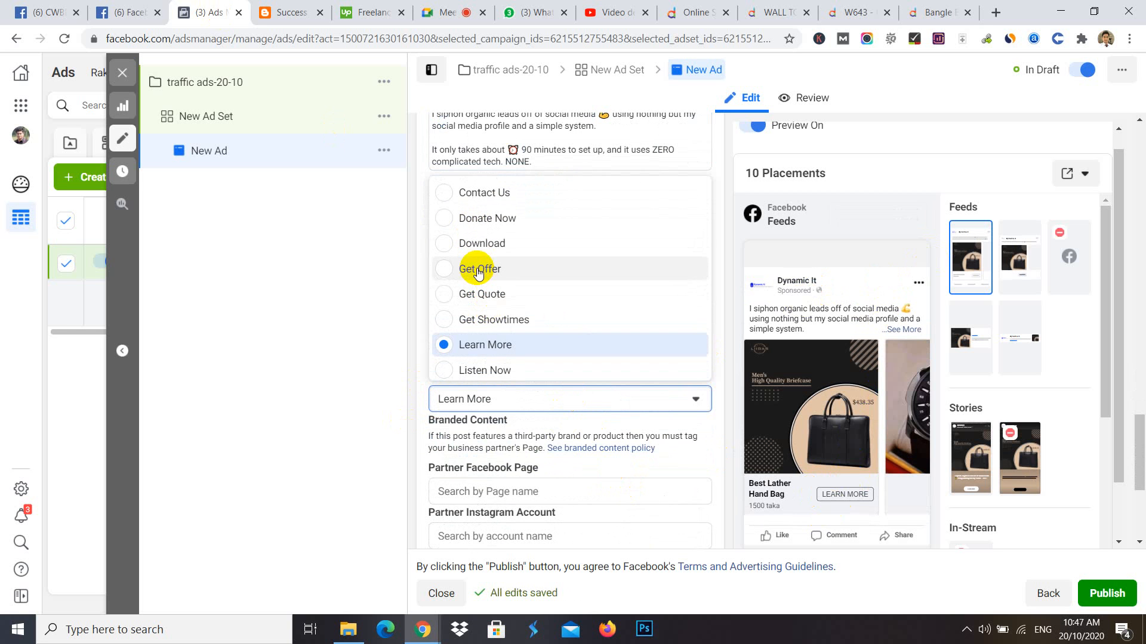
scroll(500, 292, down, 2)
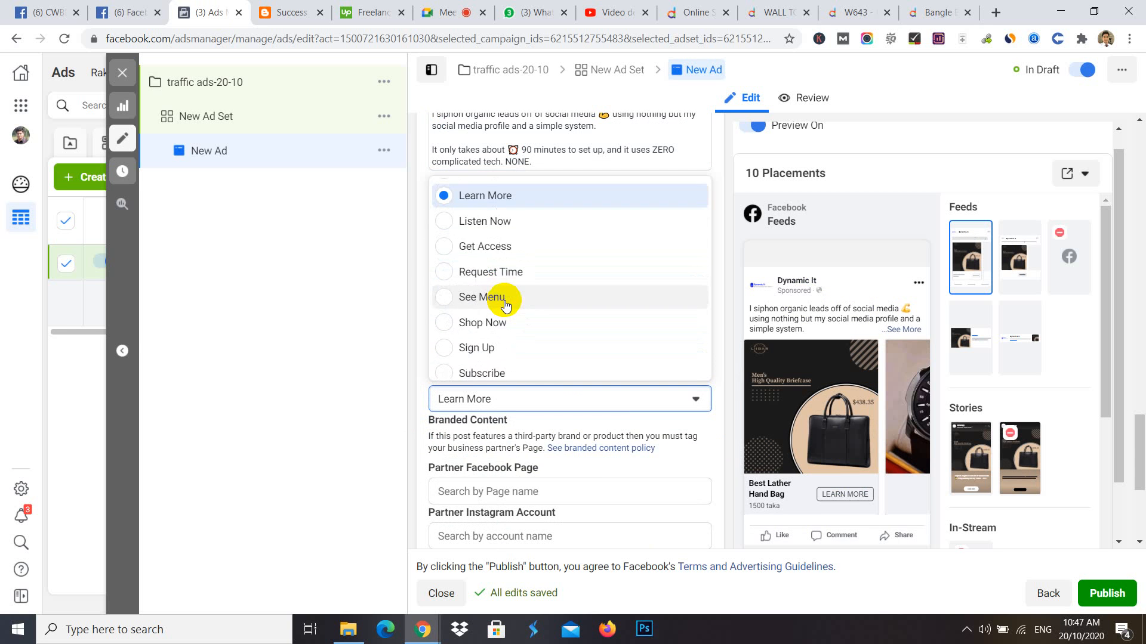
scroll(501, 301, down, 1)
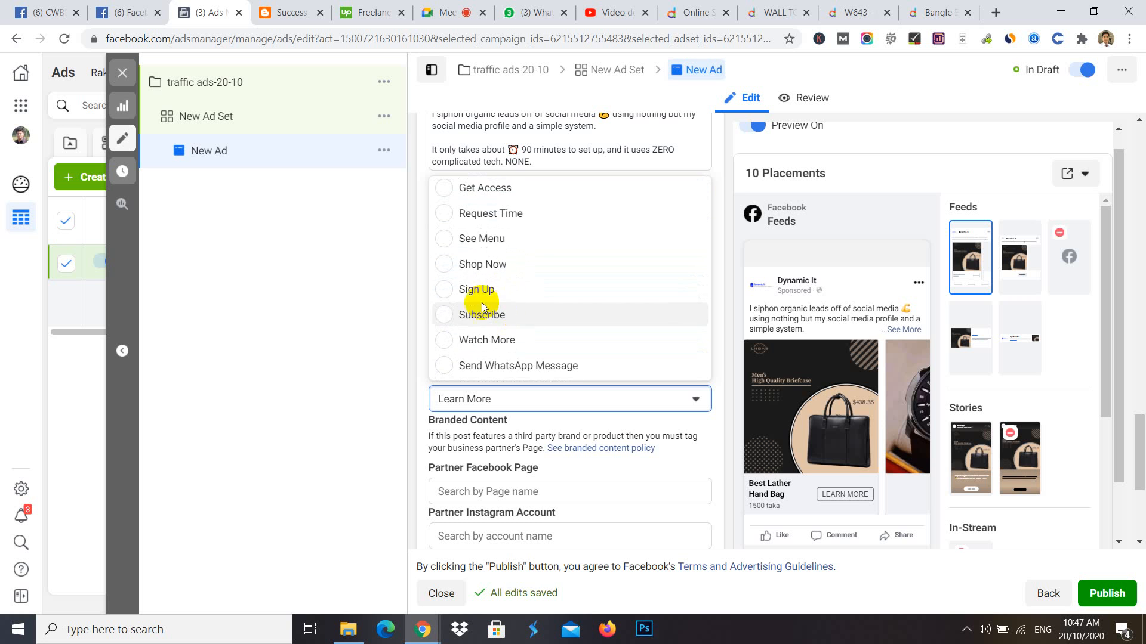
click(471, 267)
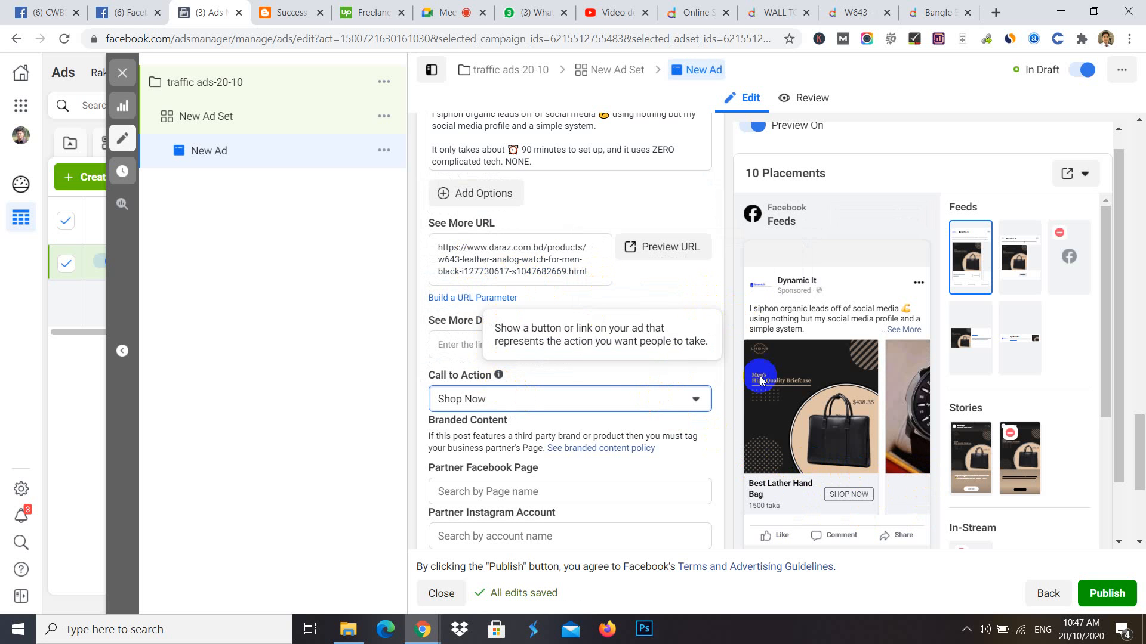
- View the ad's Tracking section, and expand the second and third carousel cards in turn to view their fields
scroll(574, 442, down, 1)
scroll(574, 449, down, 2)
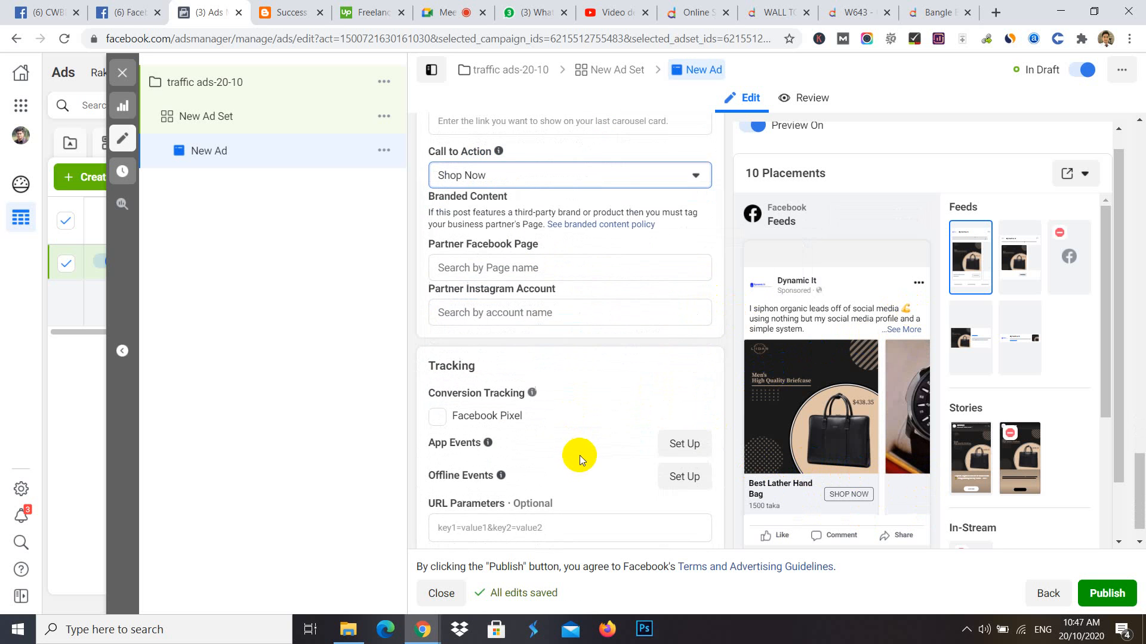
scroll(581, 449, up, 4)
scroll(586, 438, up, 8)
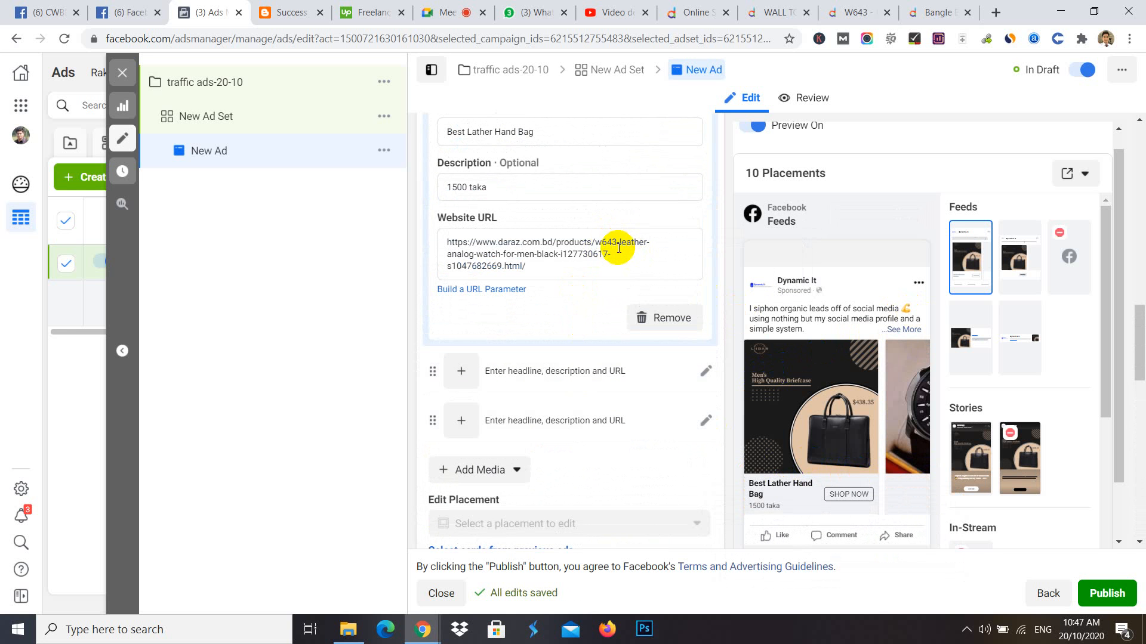
click(539, 374)
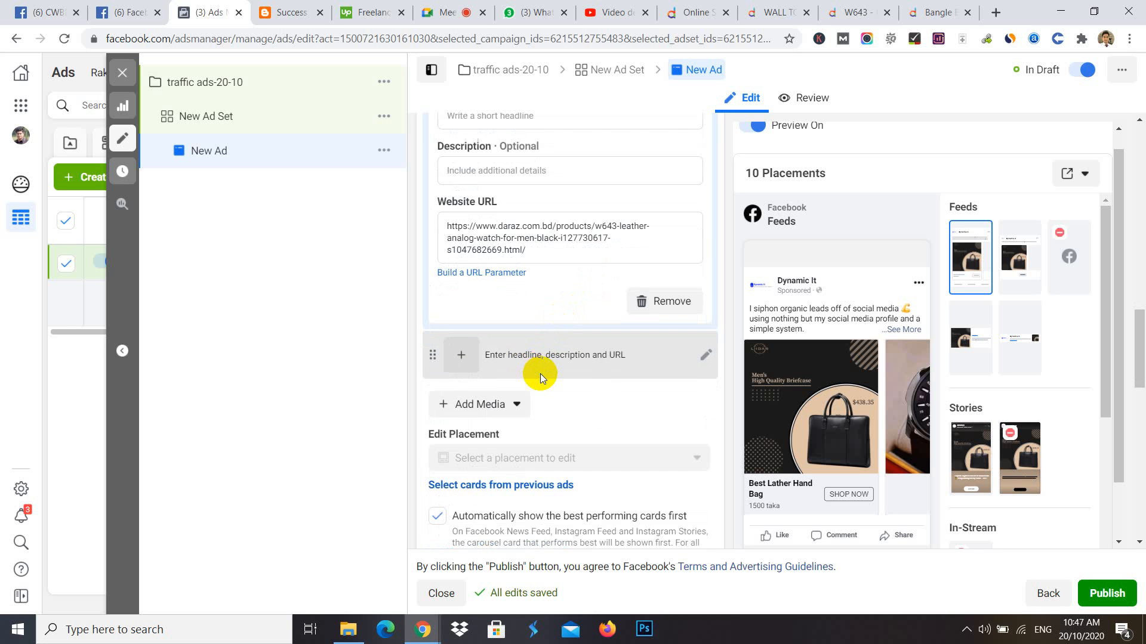
click(702, 354)
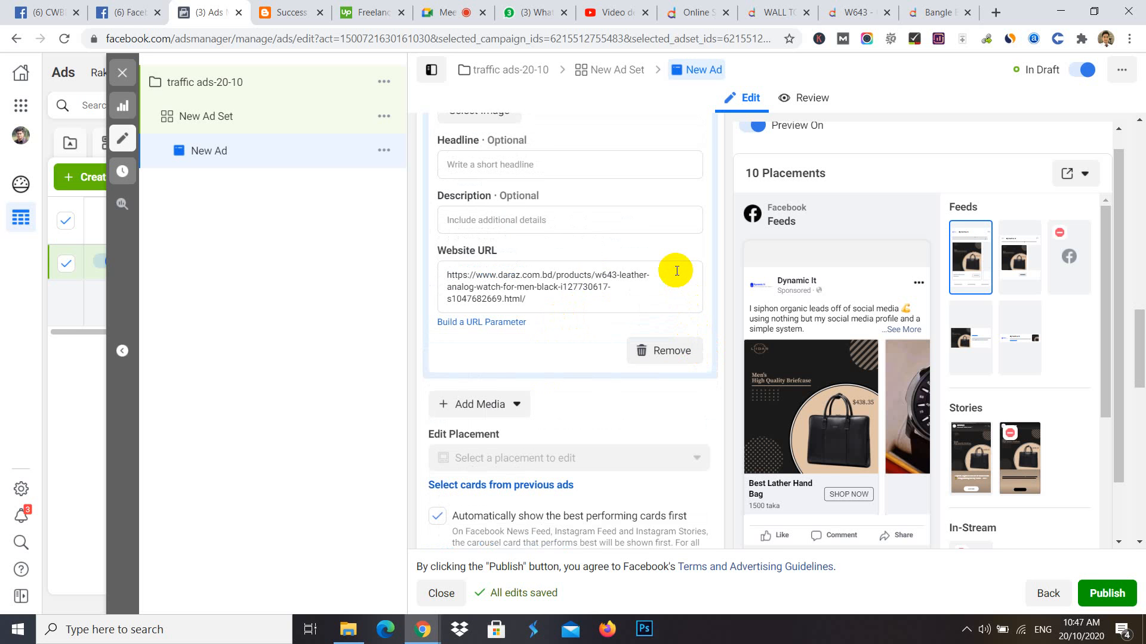
scroll(669, 298, up, 4)
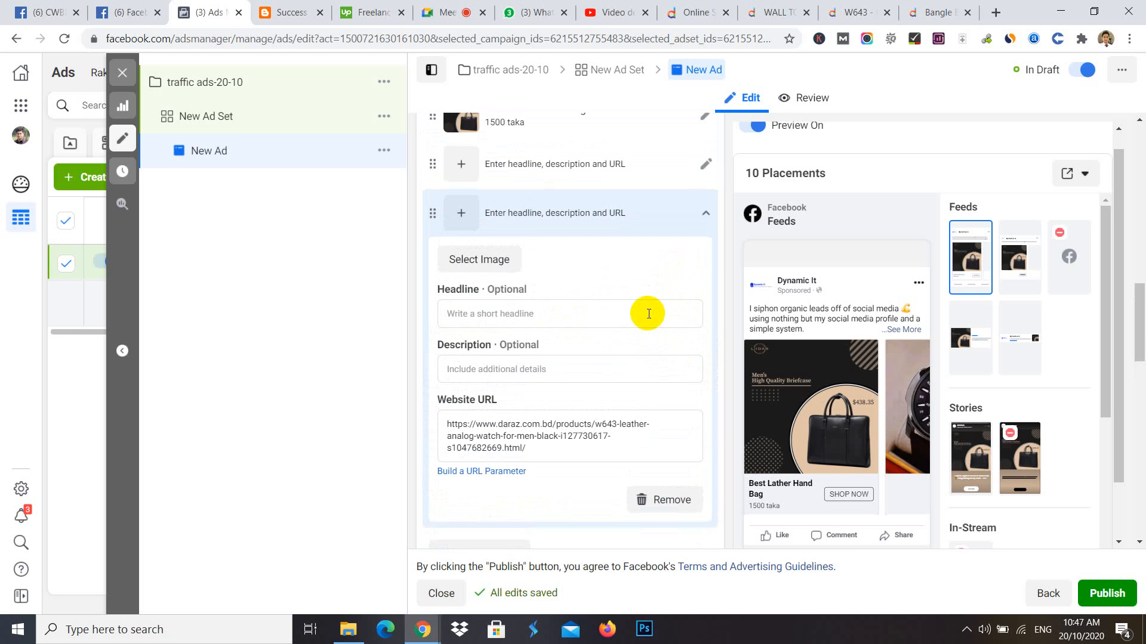
- Assign the account image how-to-create-payoneer-account-bangla.png to the second carousel card
scroll(640, 311, up, 1)
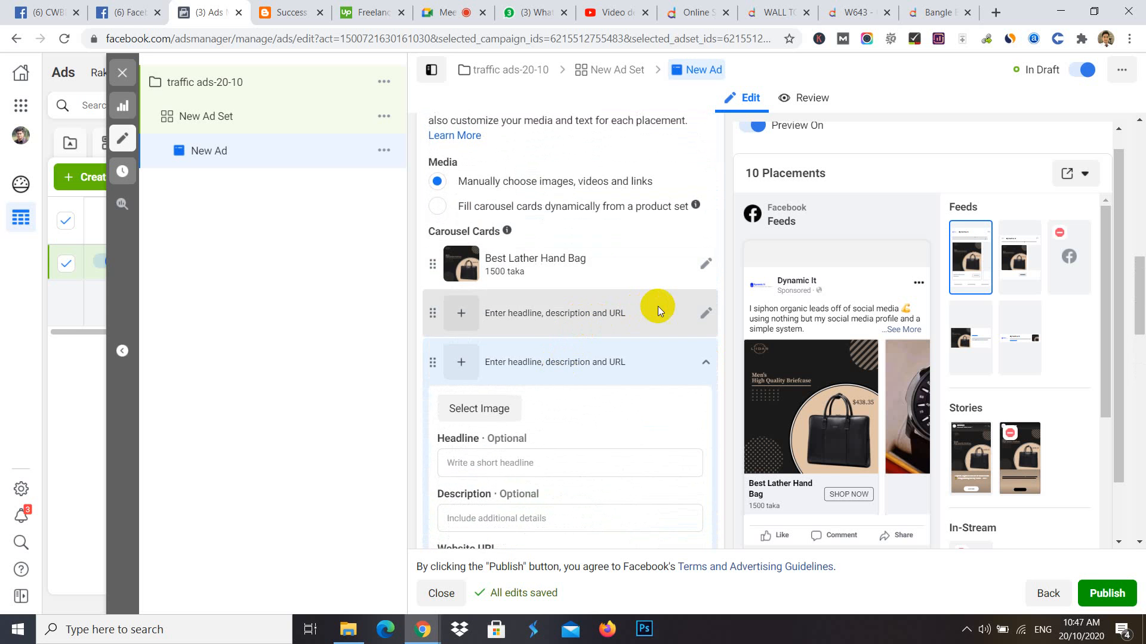
click(706, 312)
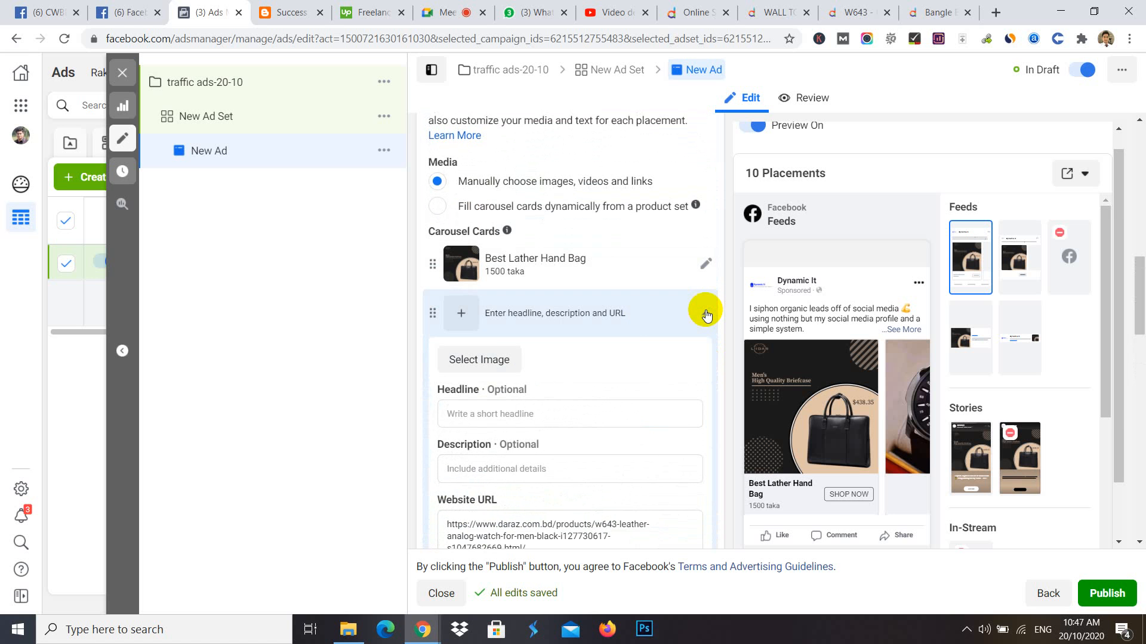
click(484, 359)
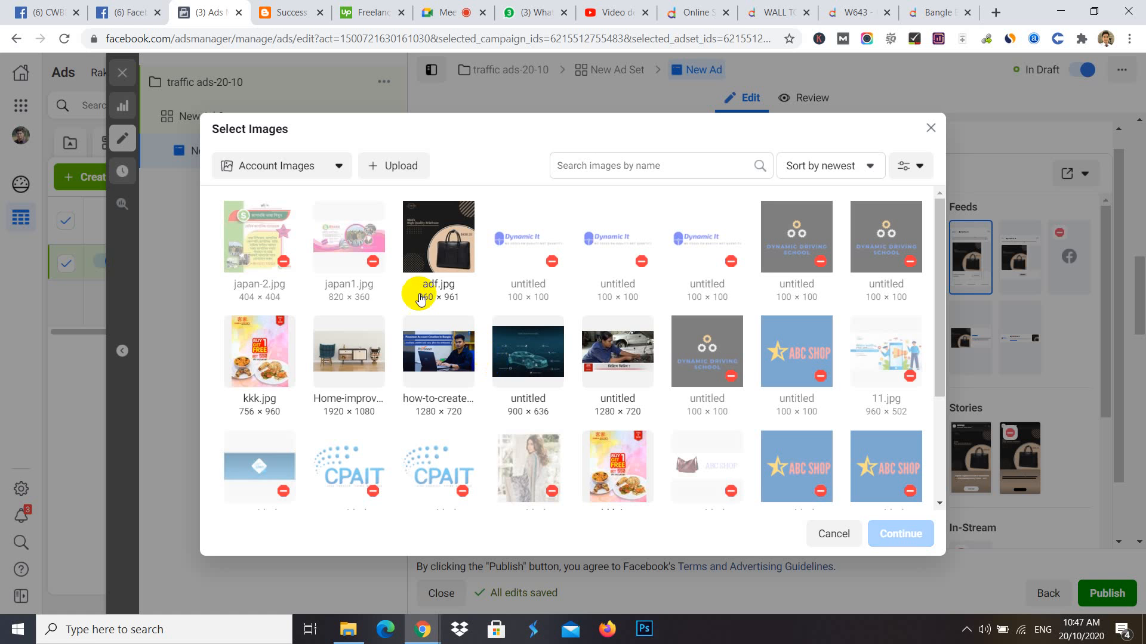
click(455, 361)
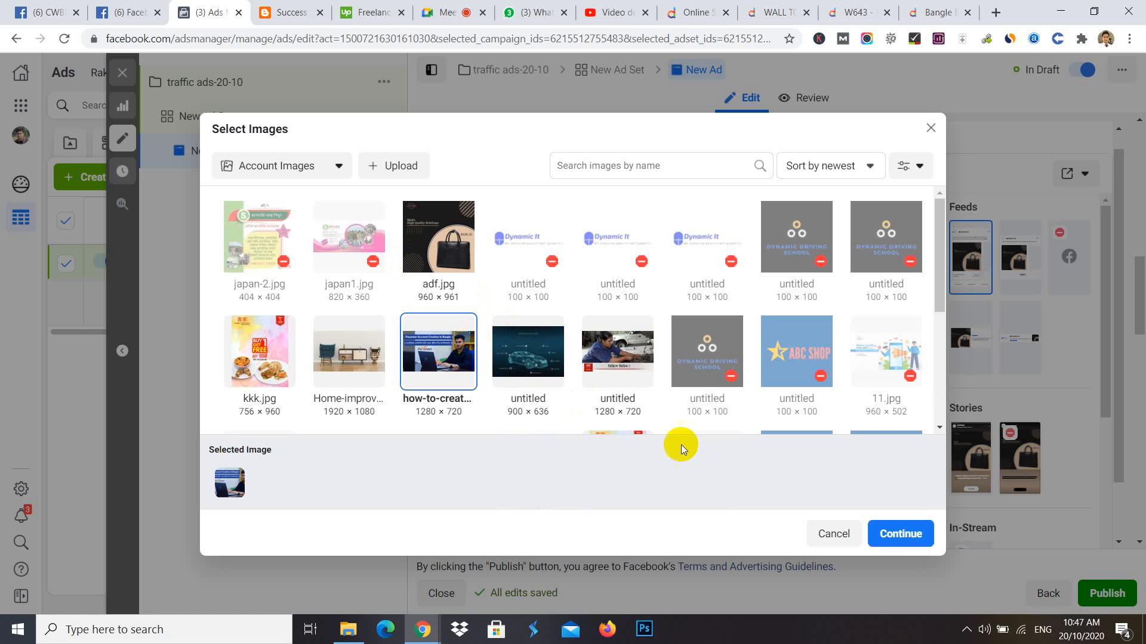
click(903, 535)
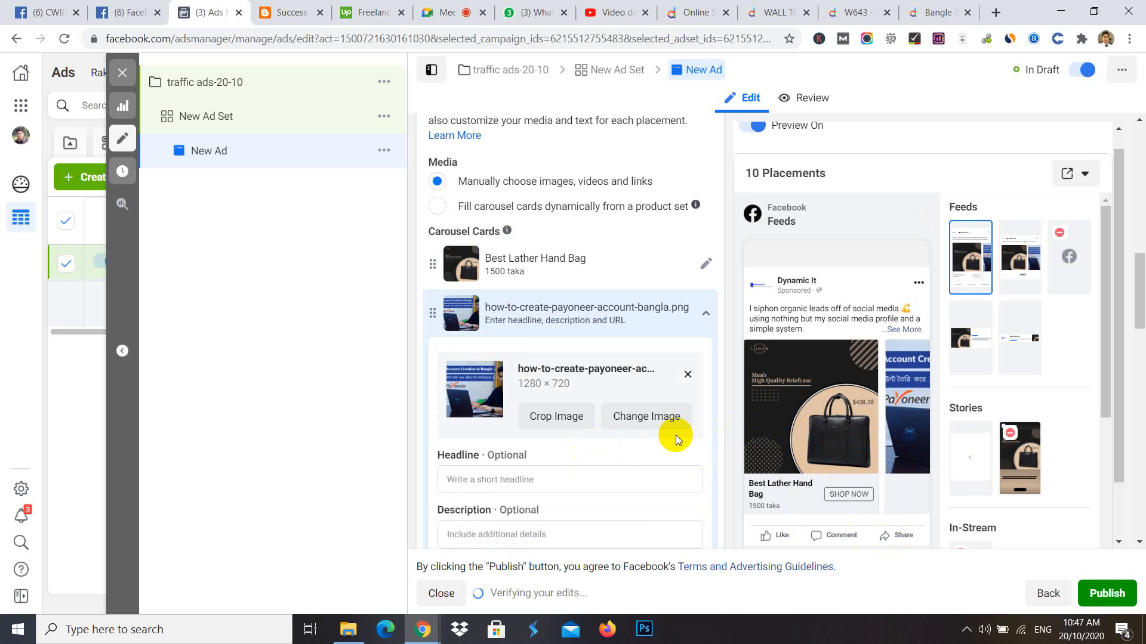
- Give the second carousel card the headline "Digital Marketing" and the description 15000
scroll(581, 484, down, 1)
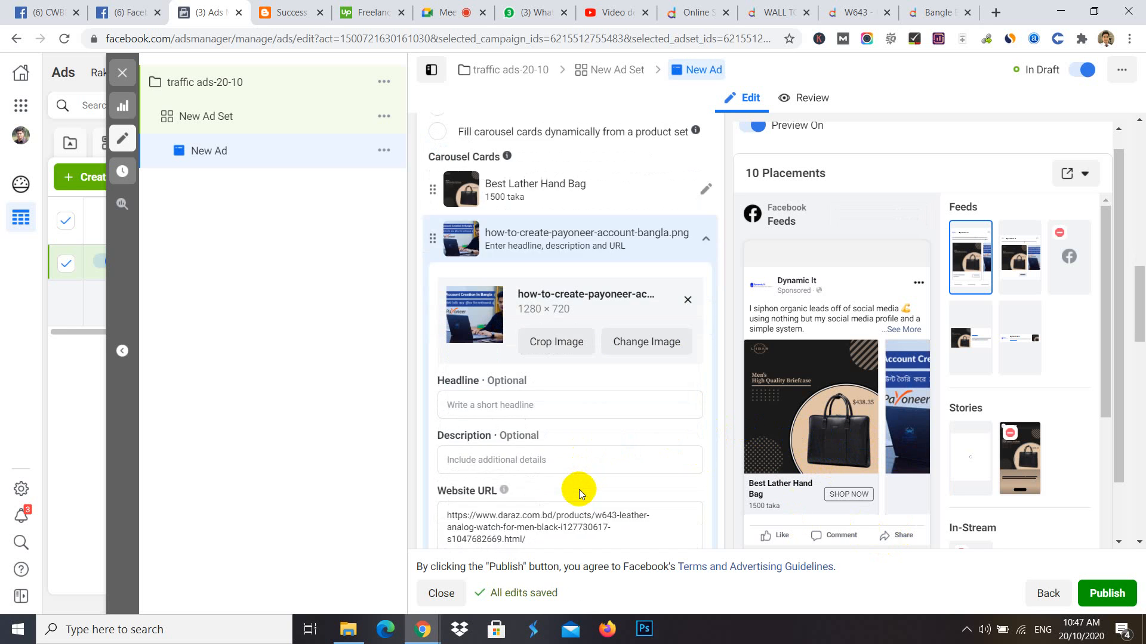
click(494, 402)
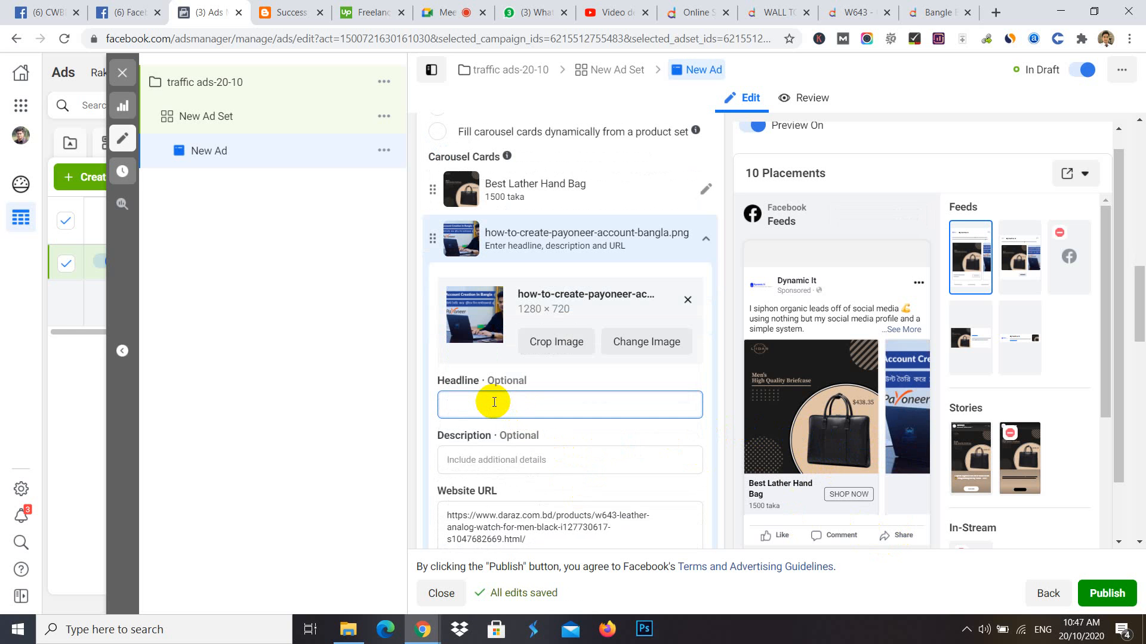
text(Digital Mar)
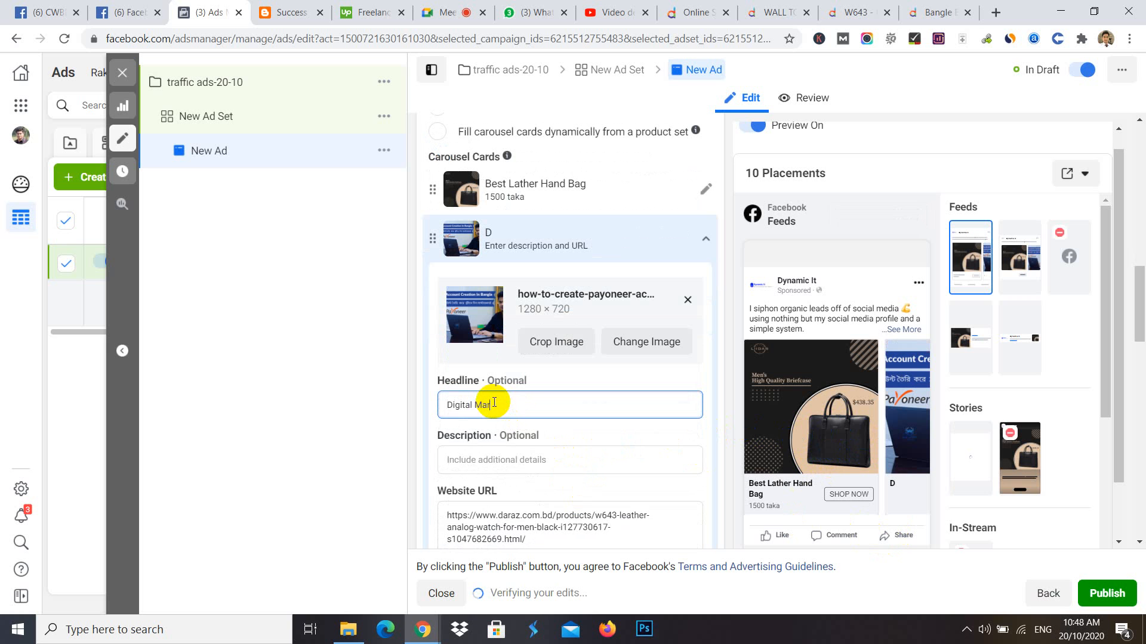
text(keting)
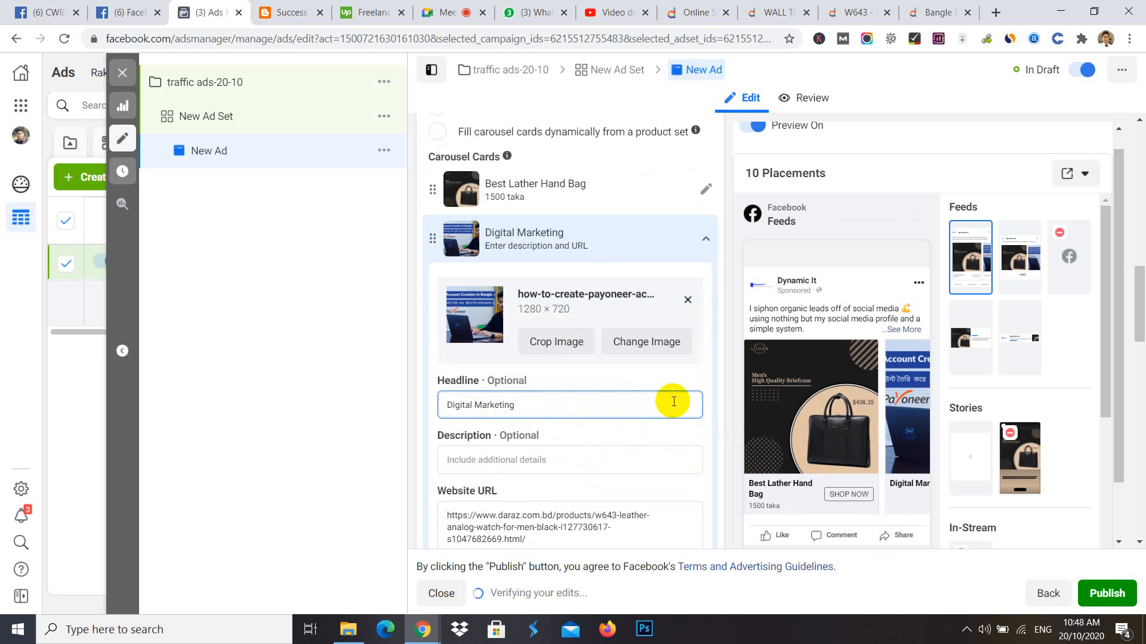
click(469, 459)
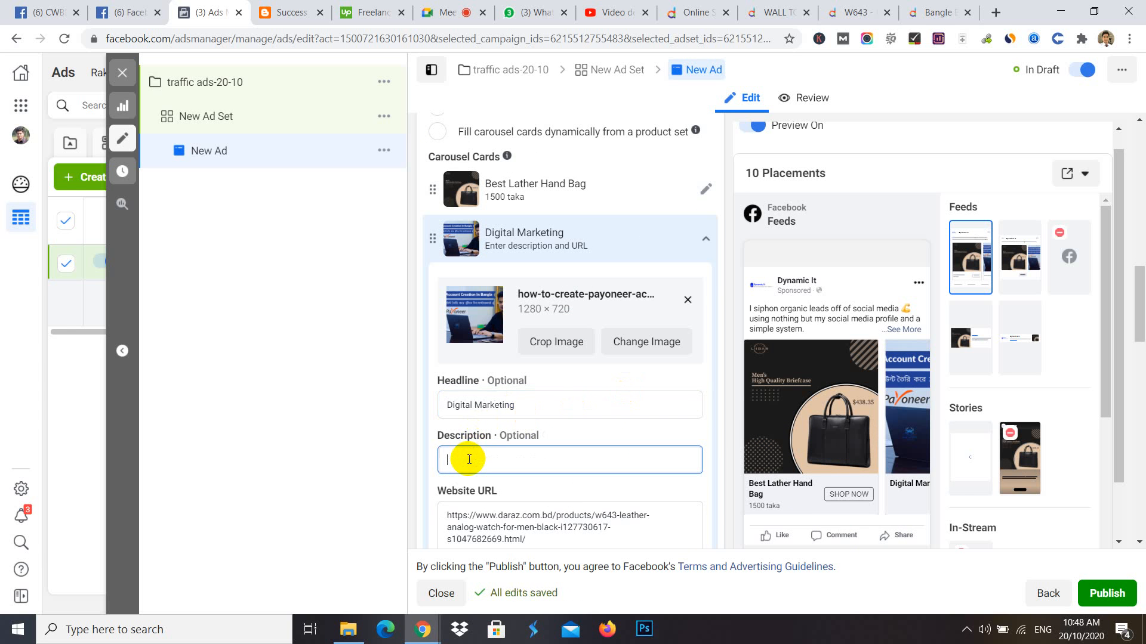
text(1)
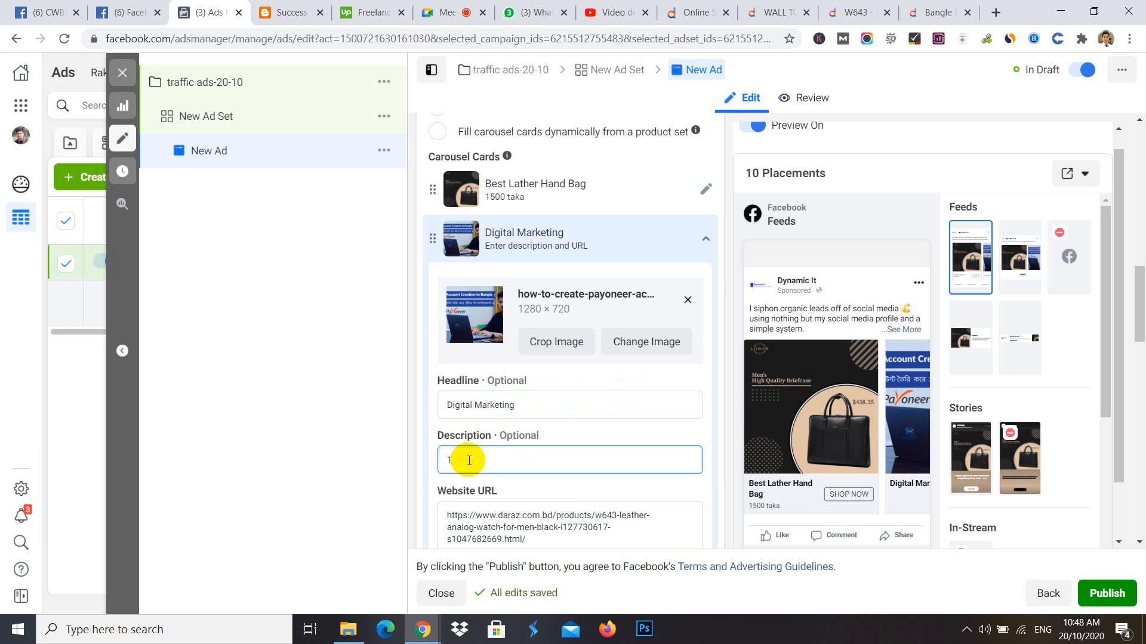
text(5000)
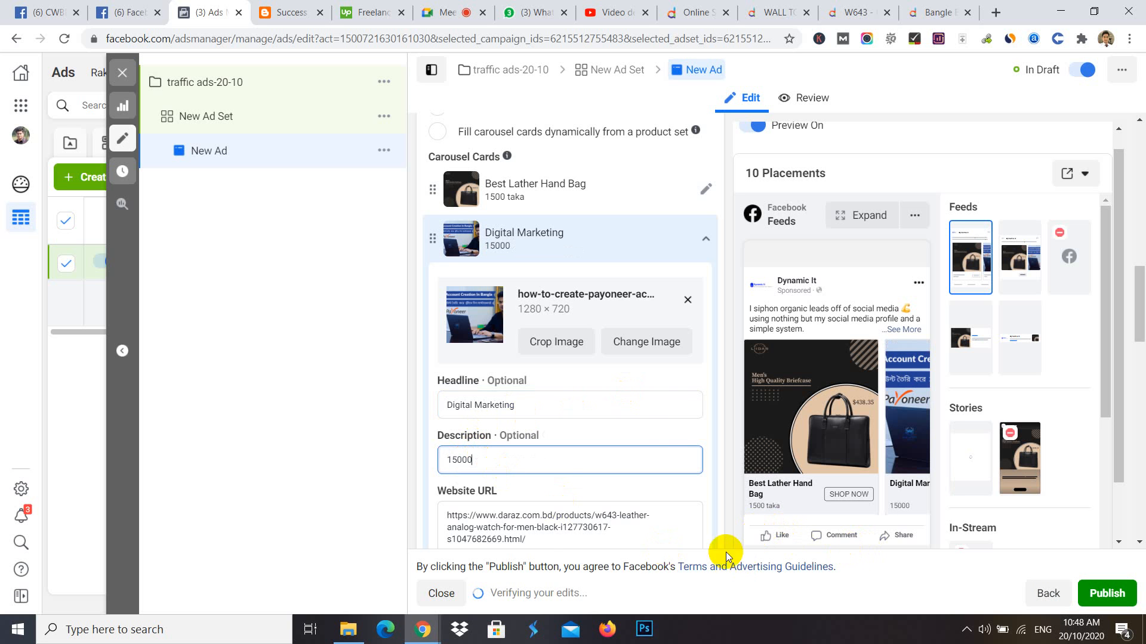
- Clear the leather watch address from the second carousel card's Website URL
scroll(533, 493, down, 3)
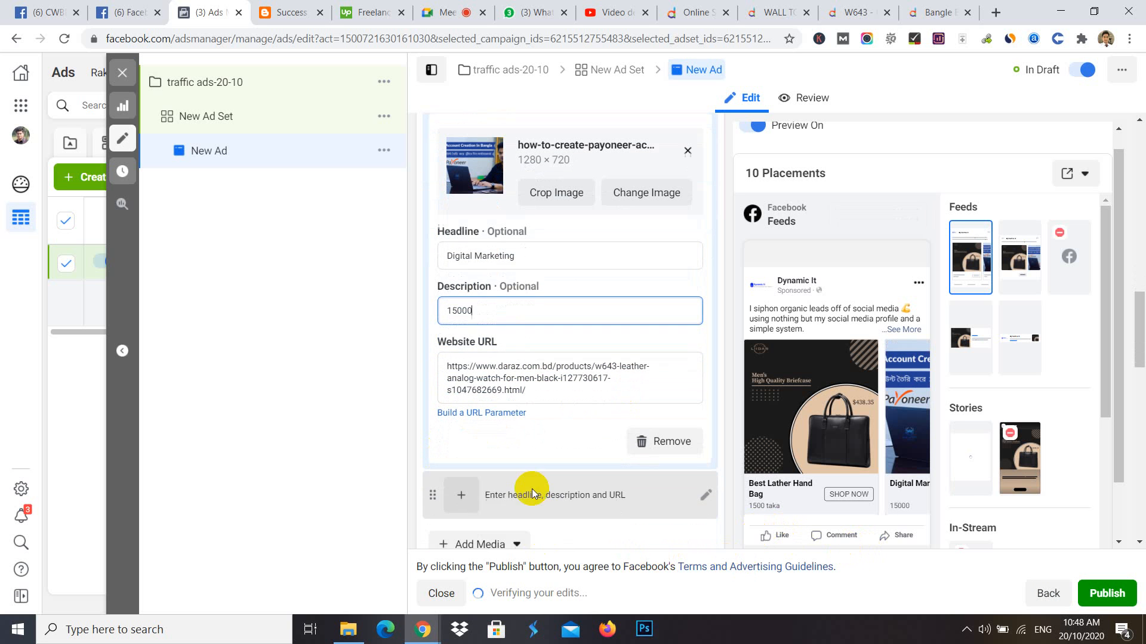
drag(528, 390, 440, 366)
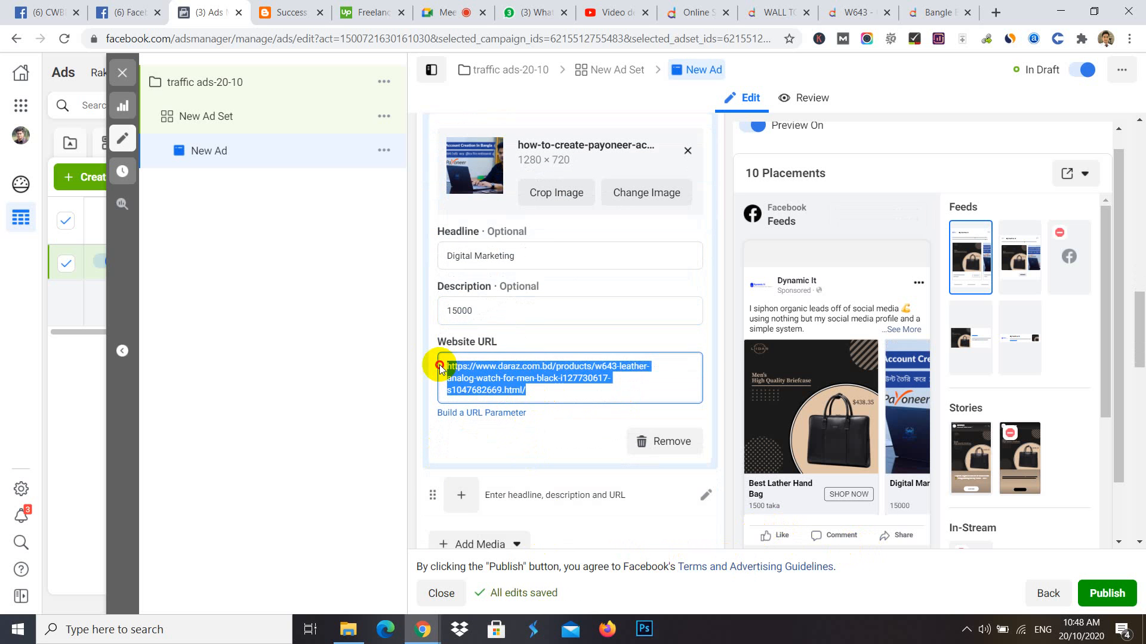
key(BackSpace)
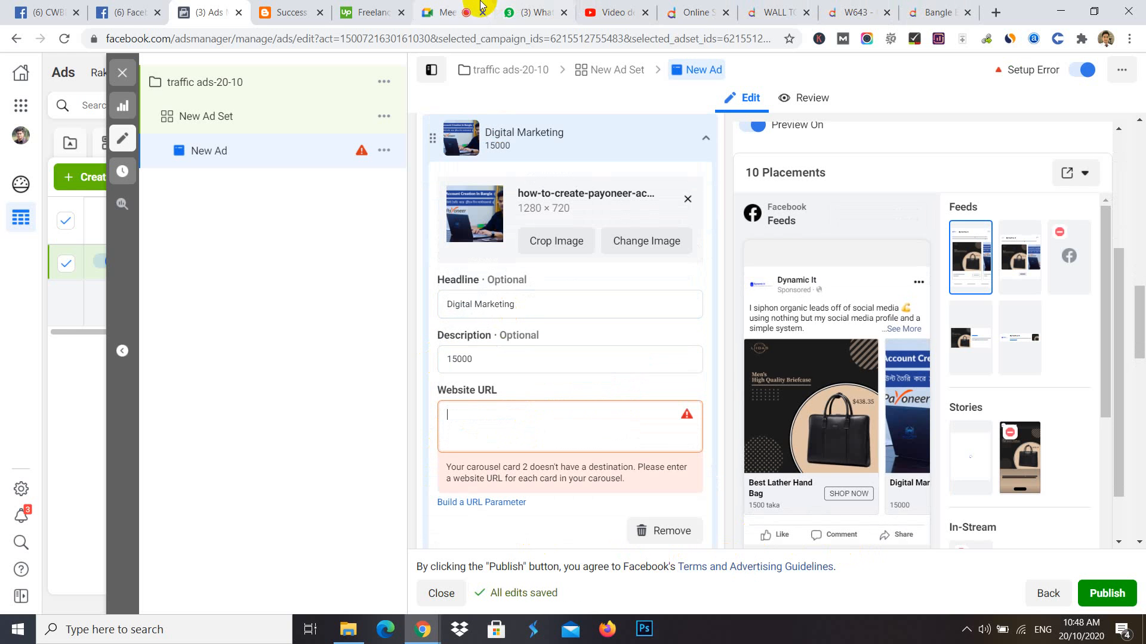
- Remove the fbclid parameter from the "Success Is Our Main Goal" blog's address and reload the blog at its plain address
click(276, 12)
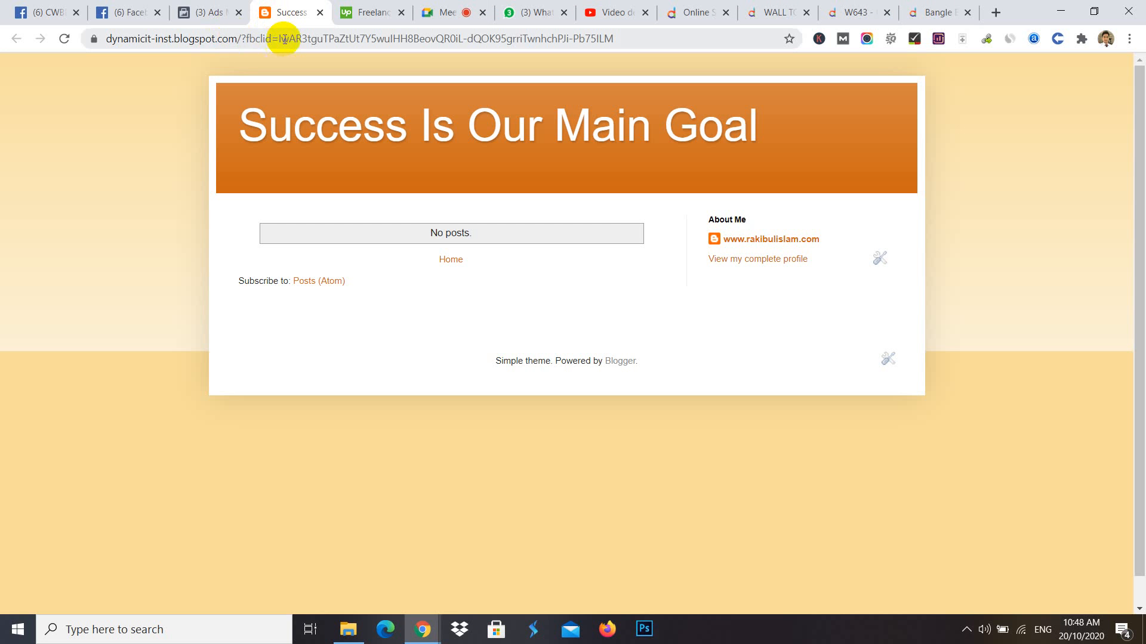
drag(243, 38, 833, 99)
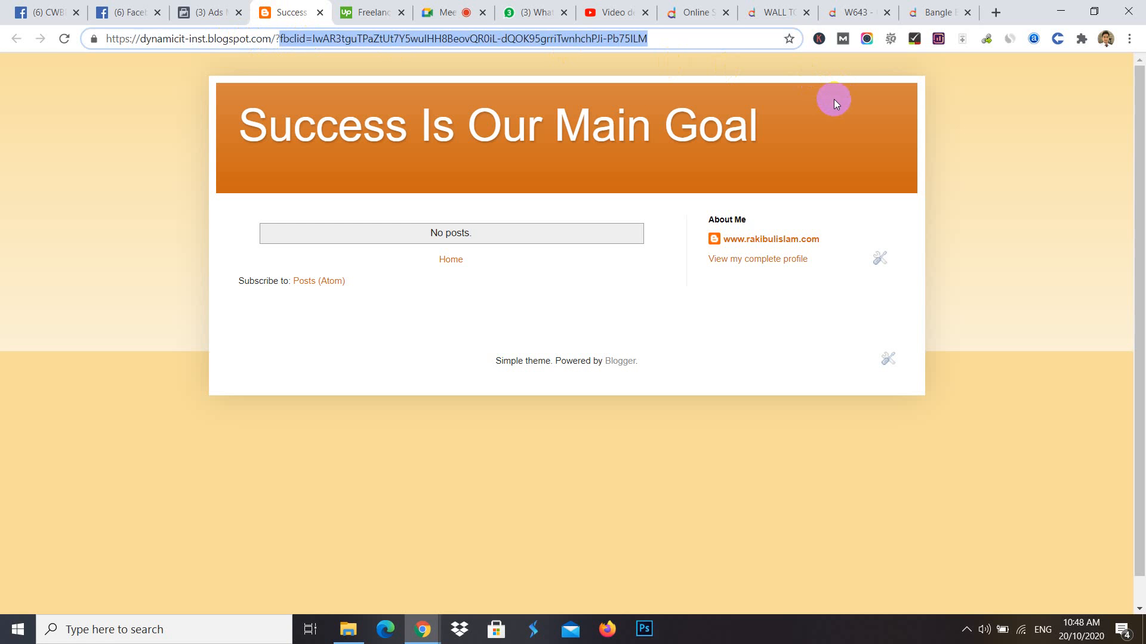
key(BackSpace)
click(632, 113)
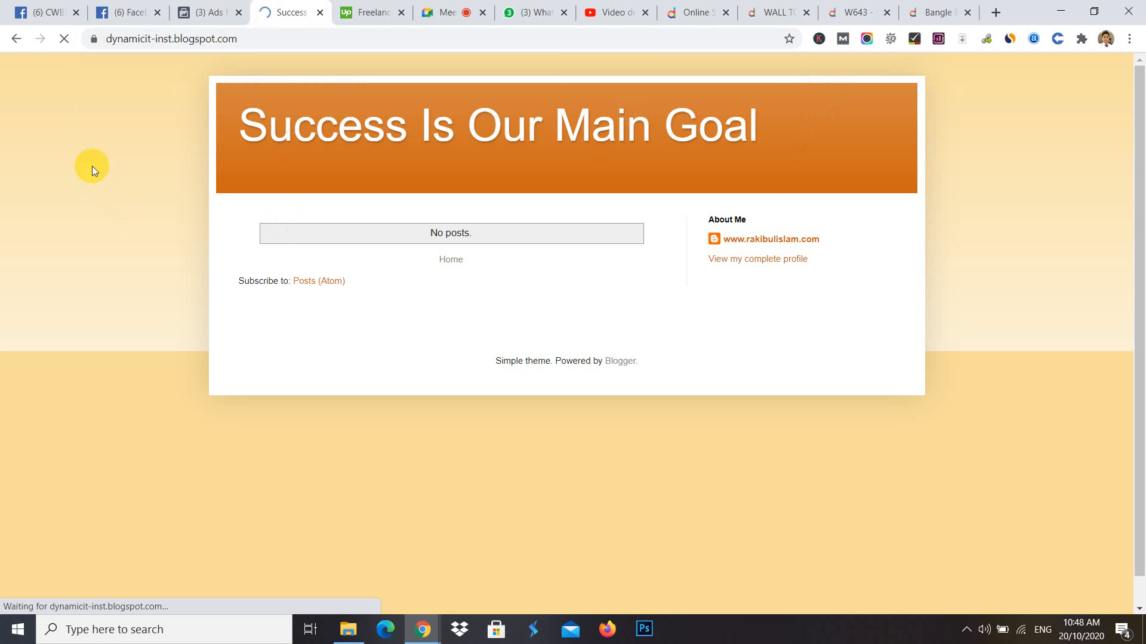
click(251, 38)
key(ctrl+c)
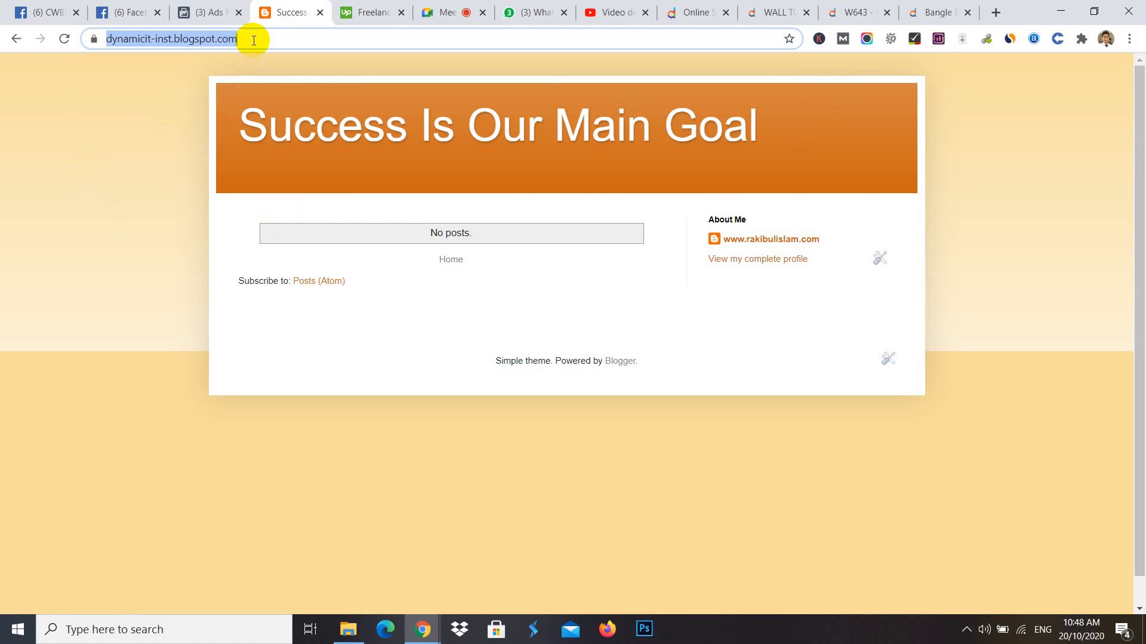
click(215, 12)
click(484, 425)
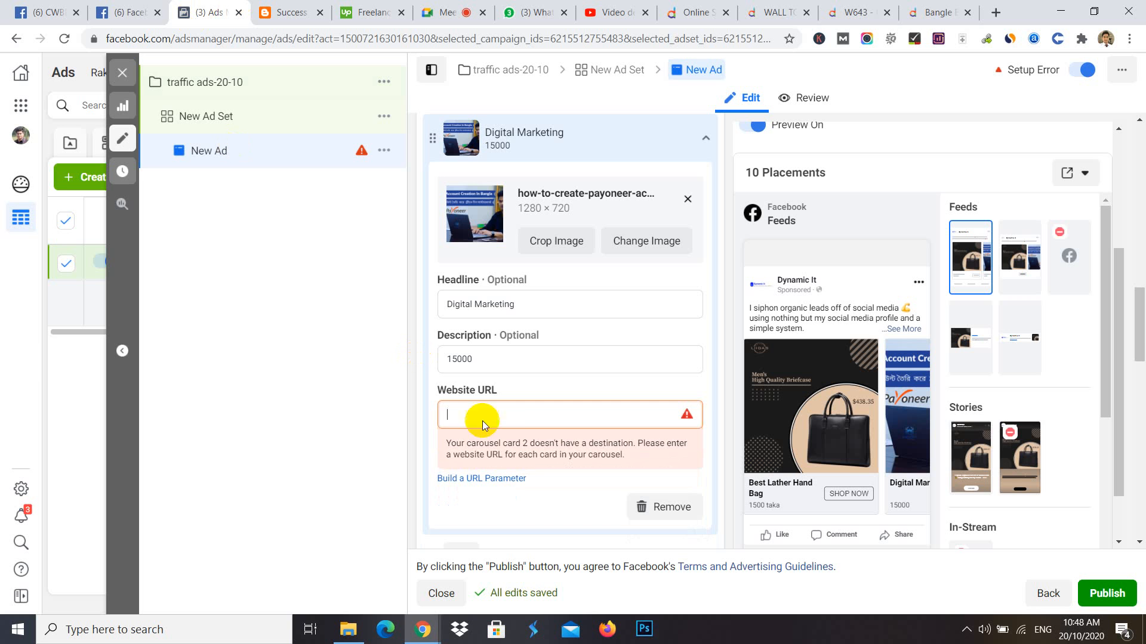
key(ctrl+v)
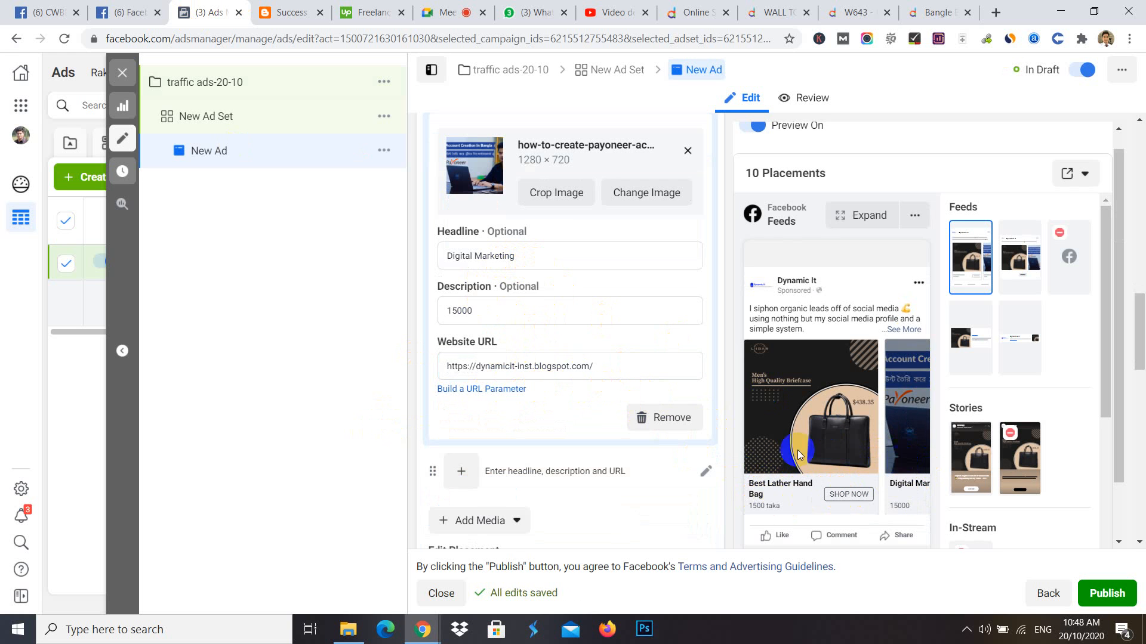
- Assign the account image kkk.jpg to the third carousel card
scroll(605, 486, down, 1)
scroll(605, 486, down, 1)
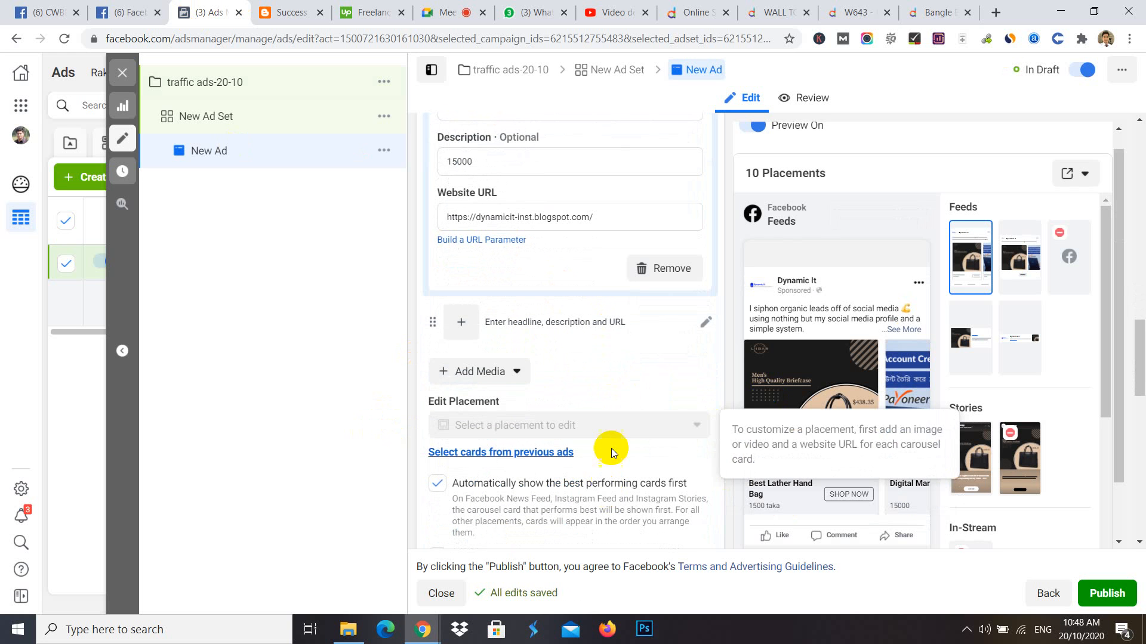
click(633, 324)
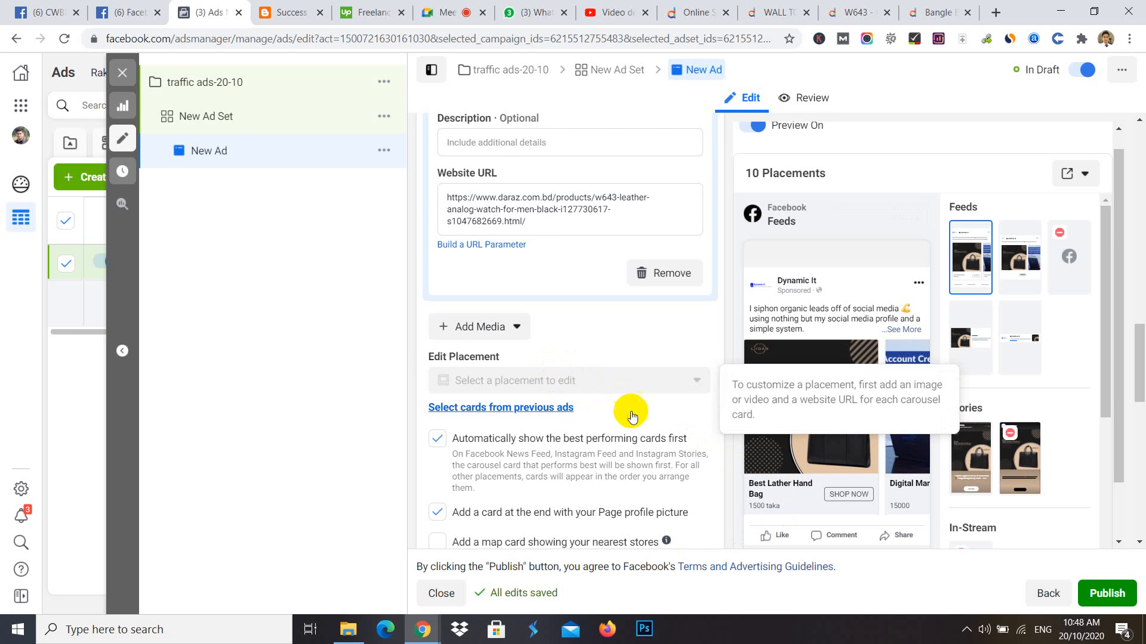
scroll(631, 414, up, 6)
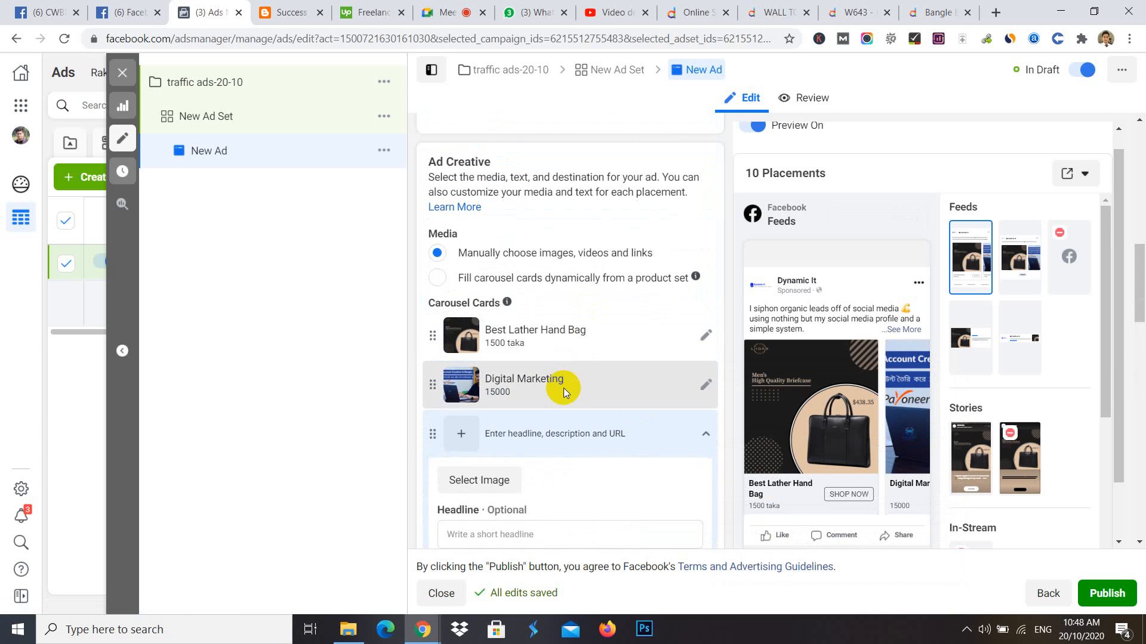
click(494, 479)
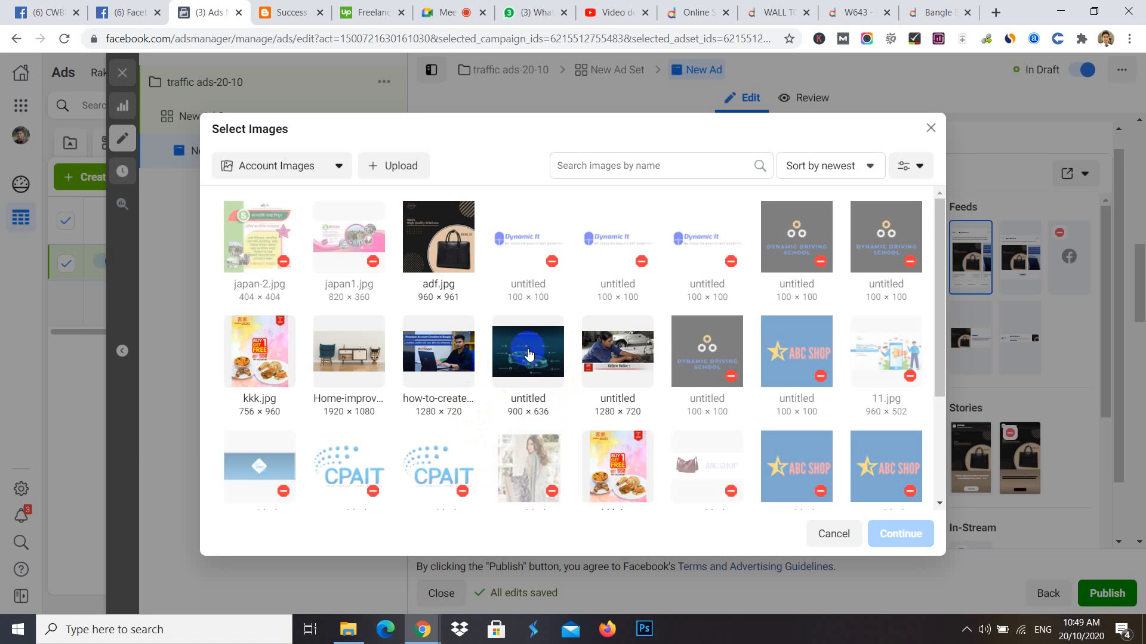
click(245, 354)
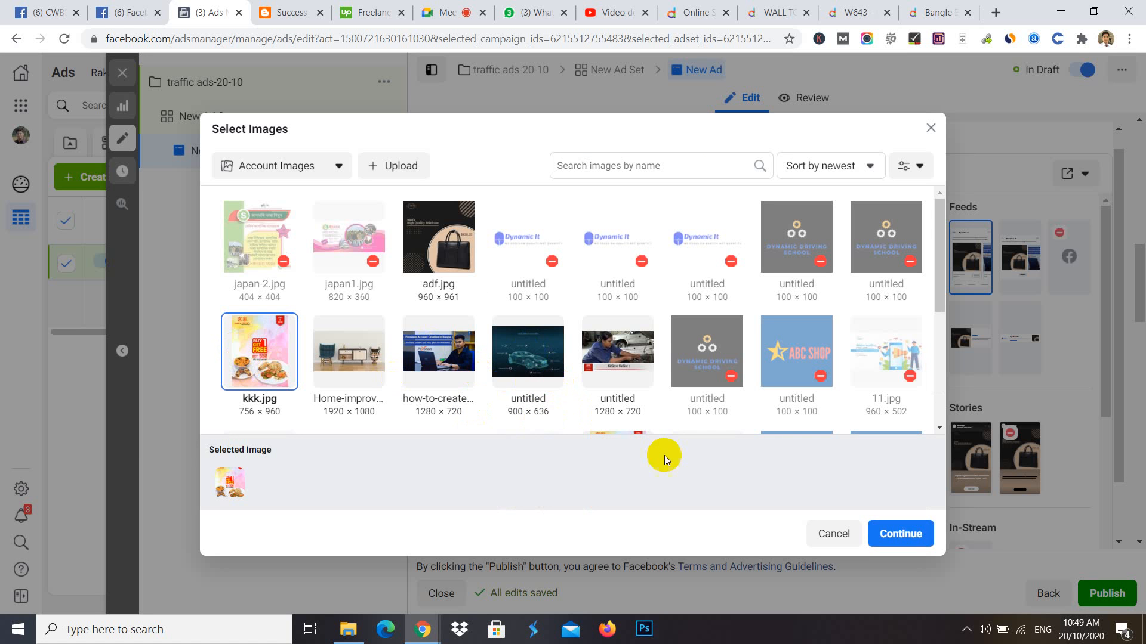
click(895, 532)
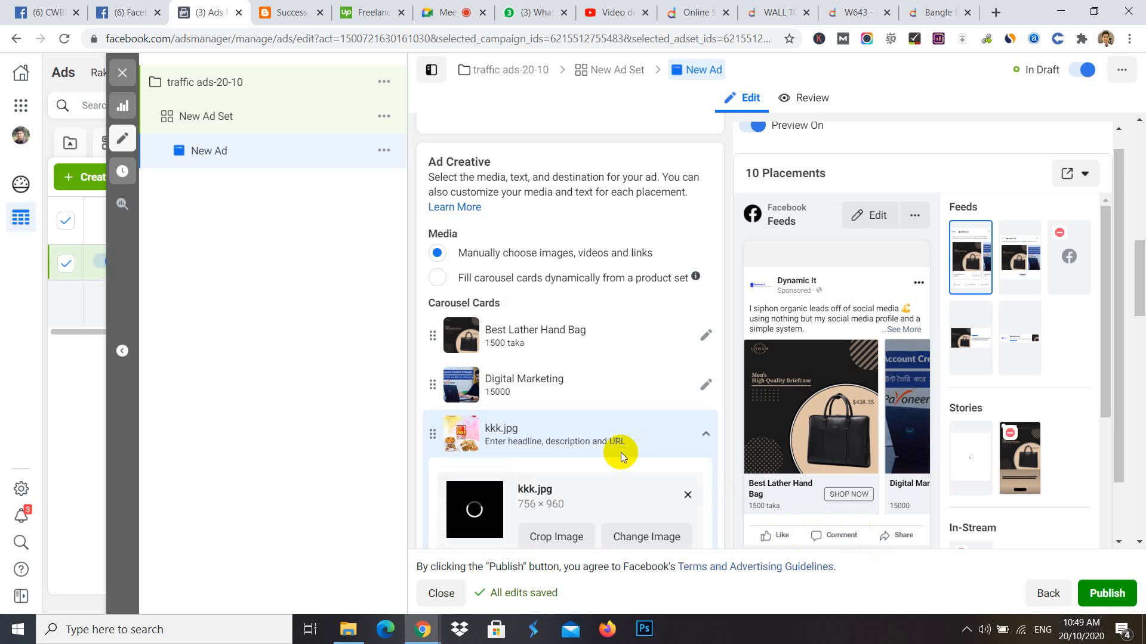
- Give the third carousel card the headline "Randy Food", using the spelling suggestion for its first word, and the description 500
scroll(544, 482, down, 2)
scroll(544, 483, down, 2)
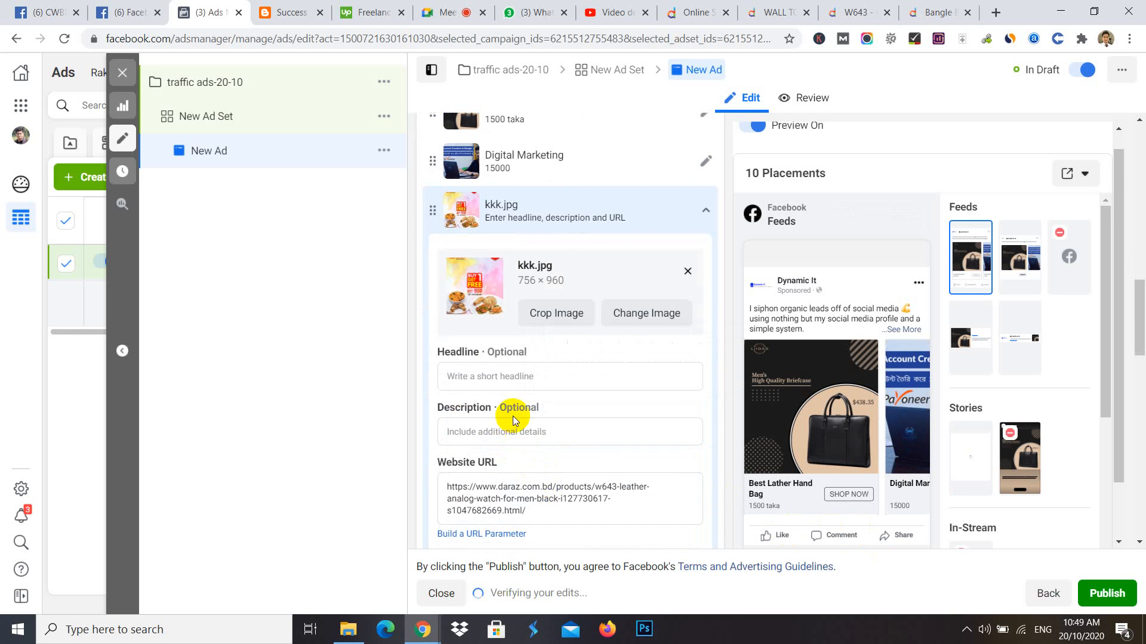
click(472, 374)
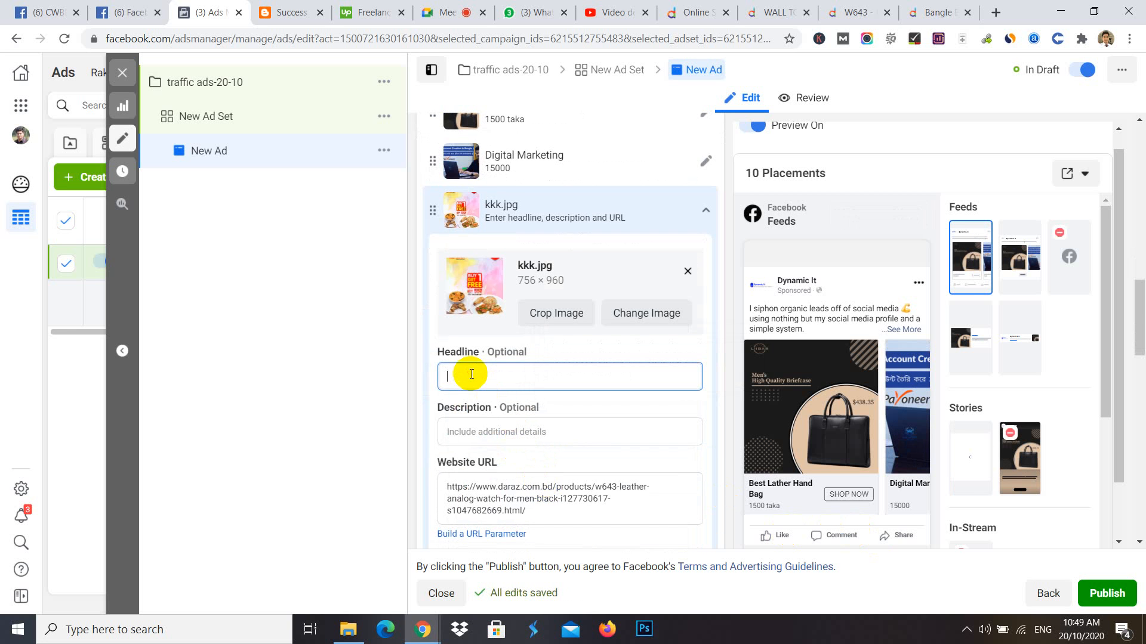
text(Rady)
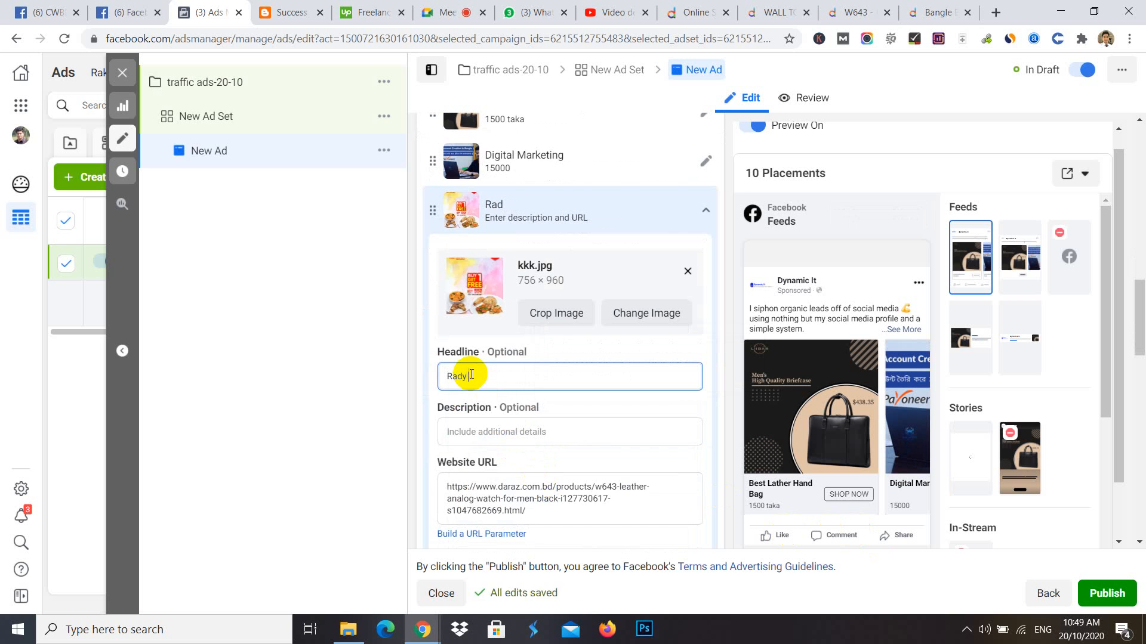
text( B)
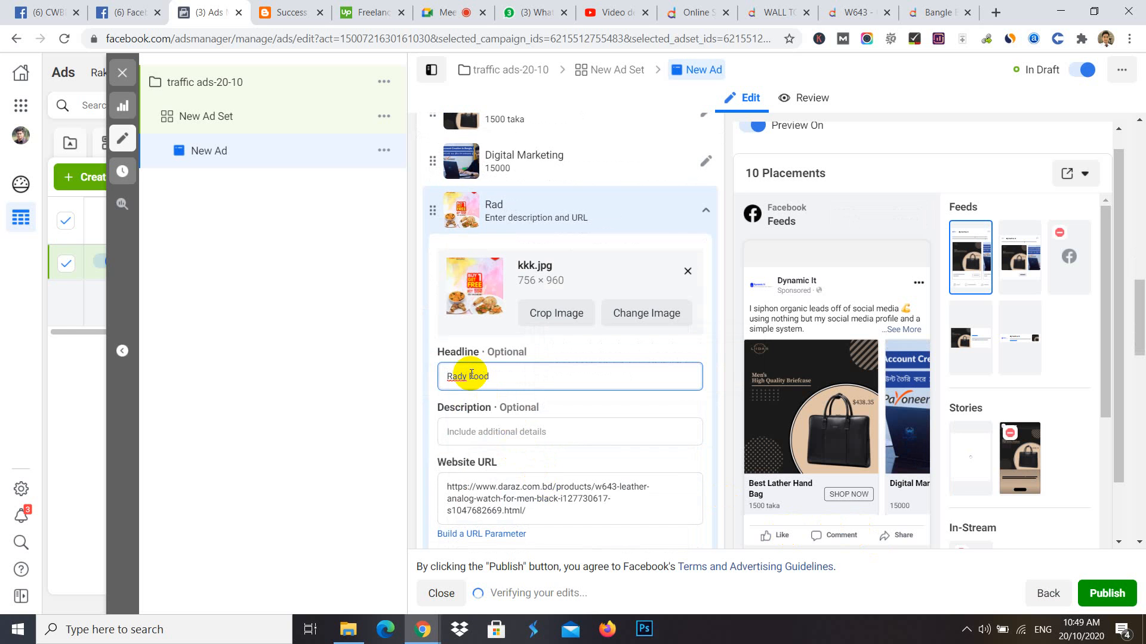
click(455, 376)
right_click(455, 379)
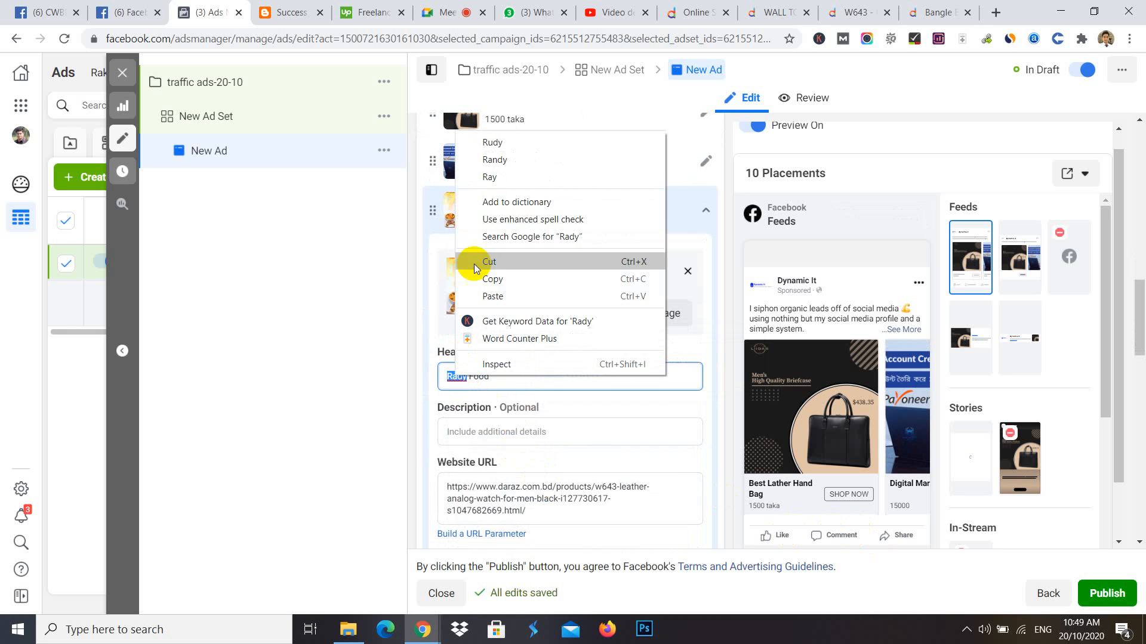
click(520, 158)
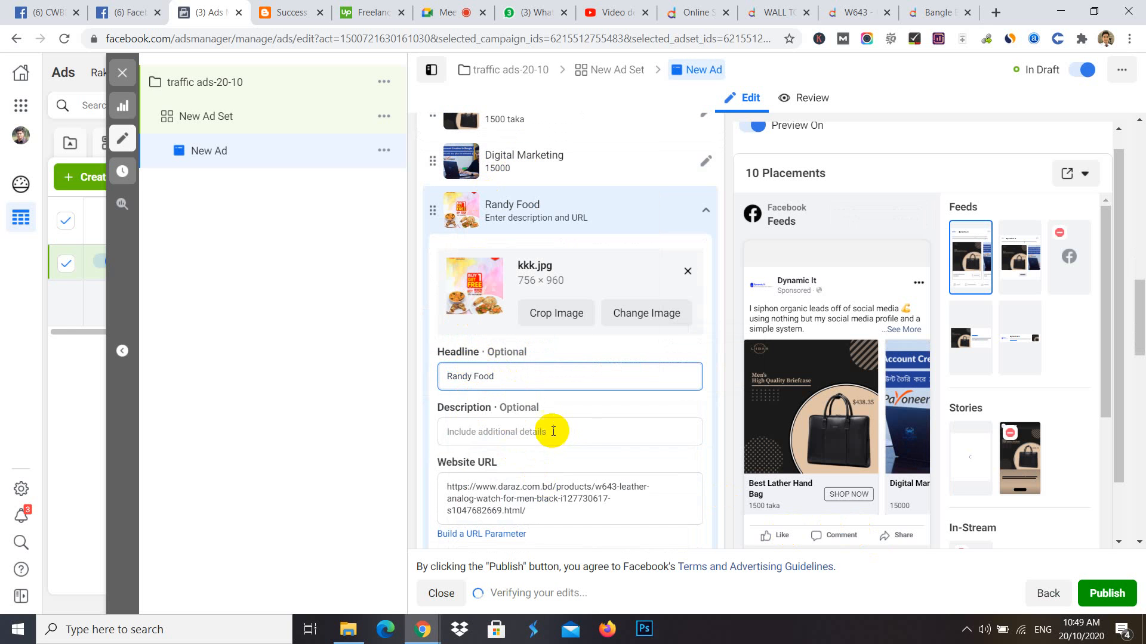
click(531, 431)
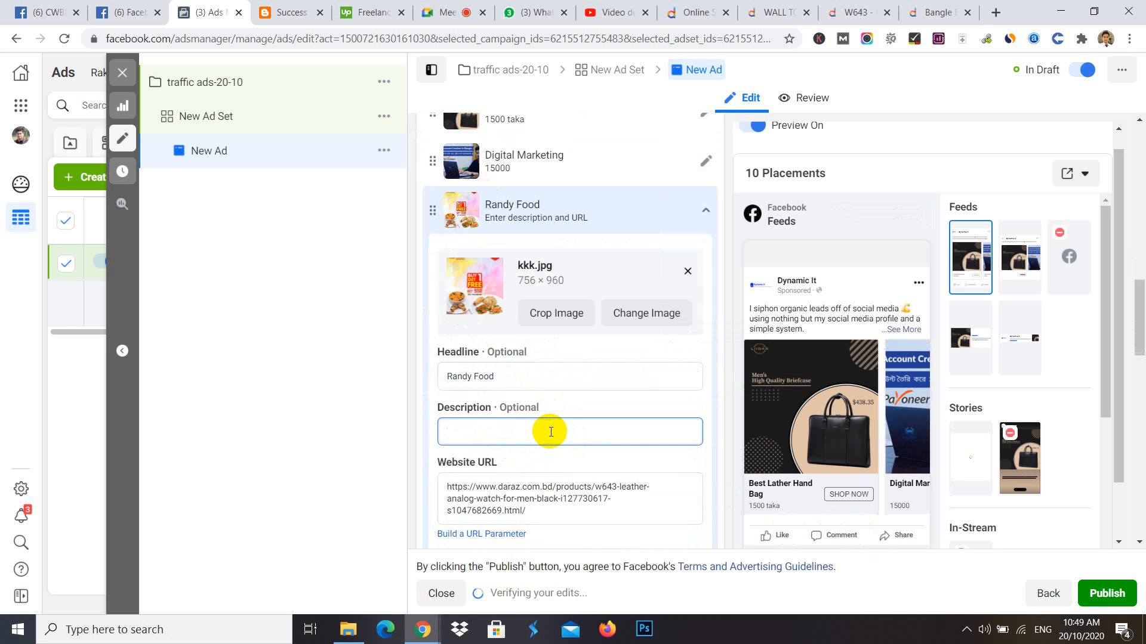
text(500)
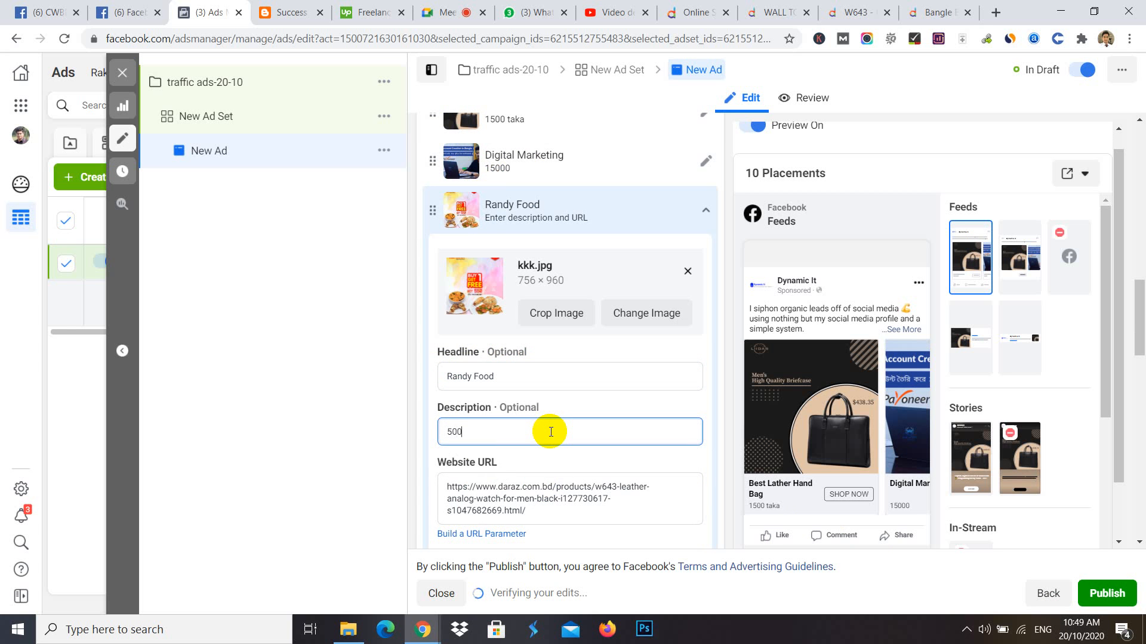
- Complete the third carousel card's description as 500 taka and select the whole address in its Website URL
text( taka)
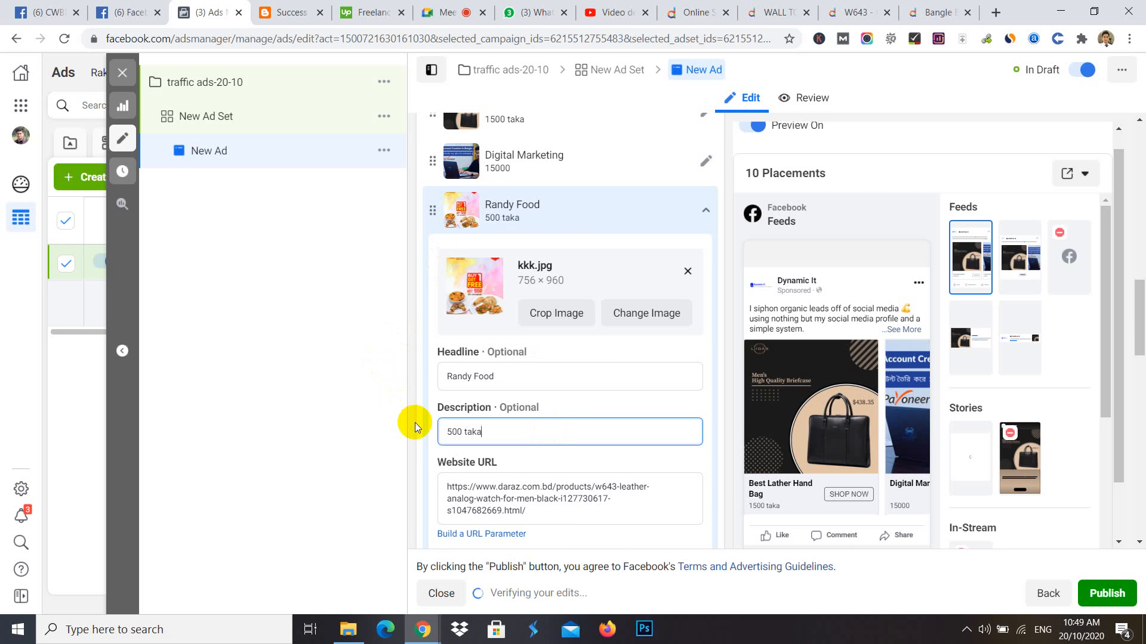
click(542, 510)
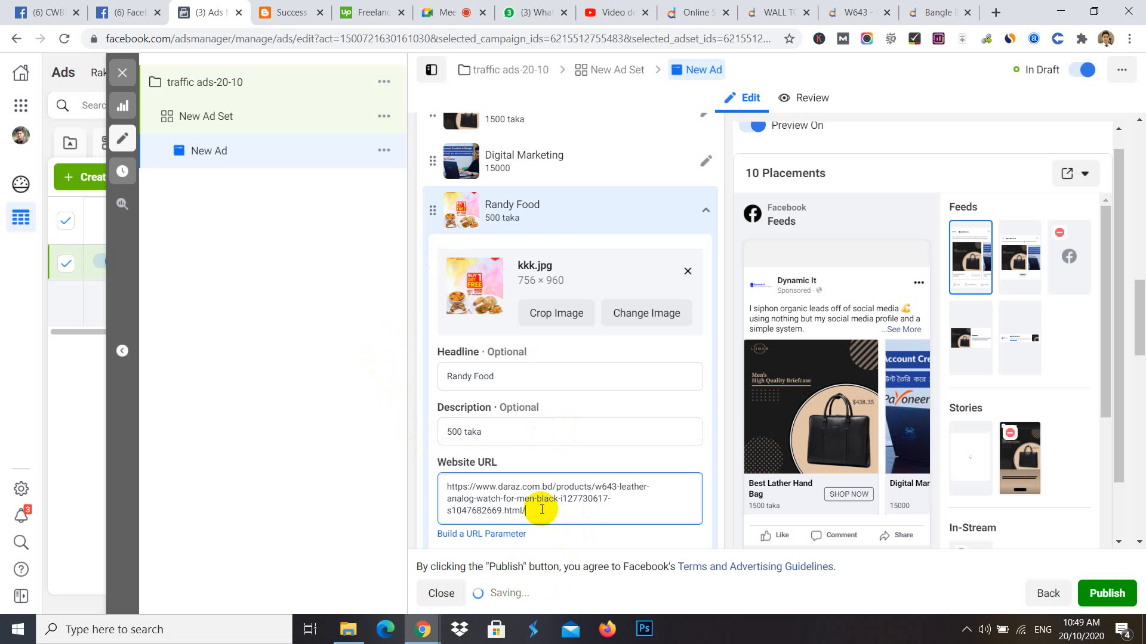
key(ctrl+a)
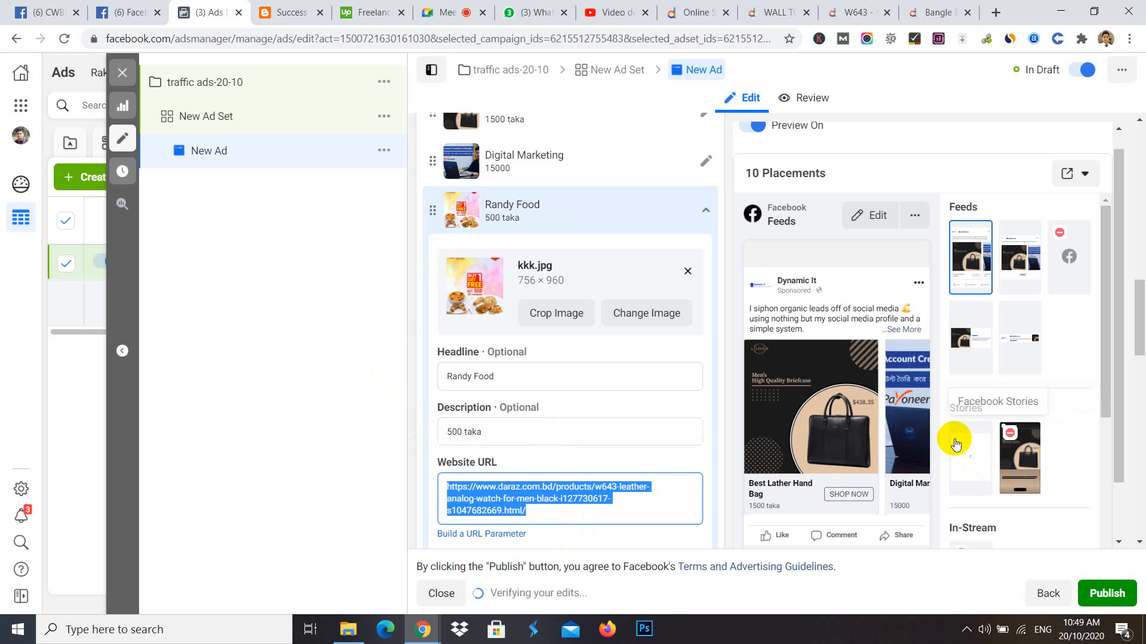
- Review the remaining ad settings down to Tracking and compare the carousel ad's Facebook Feeds and Marketplace previews
scroll(645, 480, down, 5)
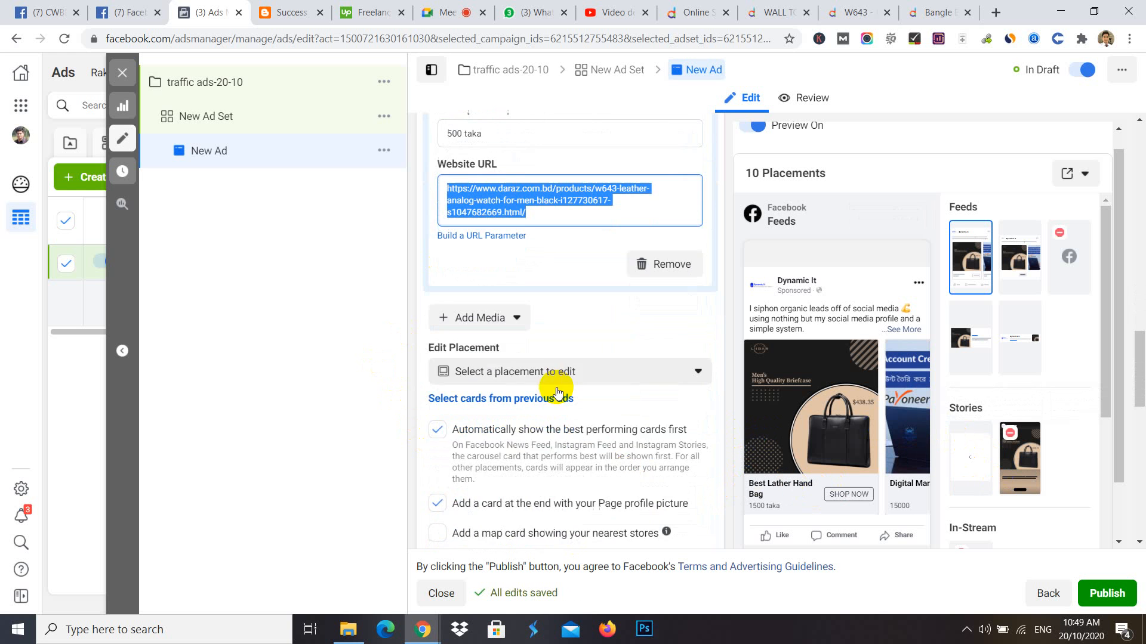
scroll(556, 391, down, 4)
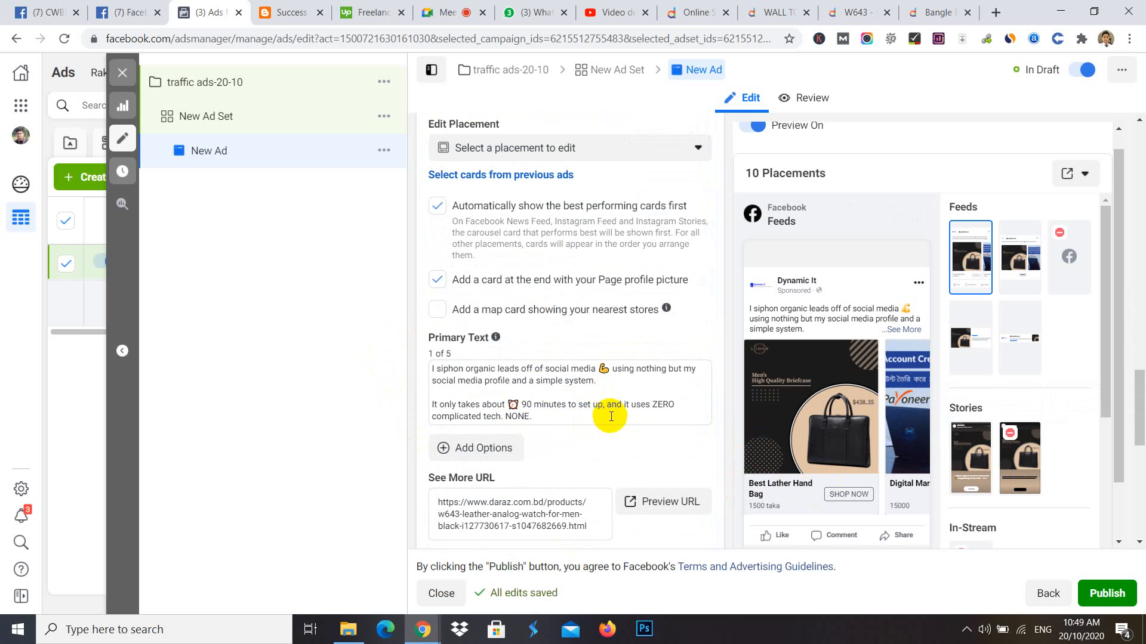
click(1090, 595)
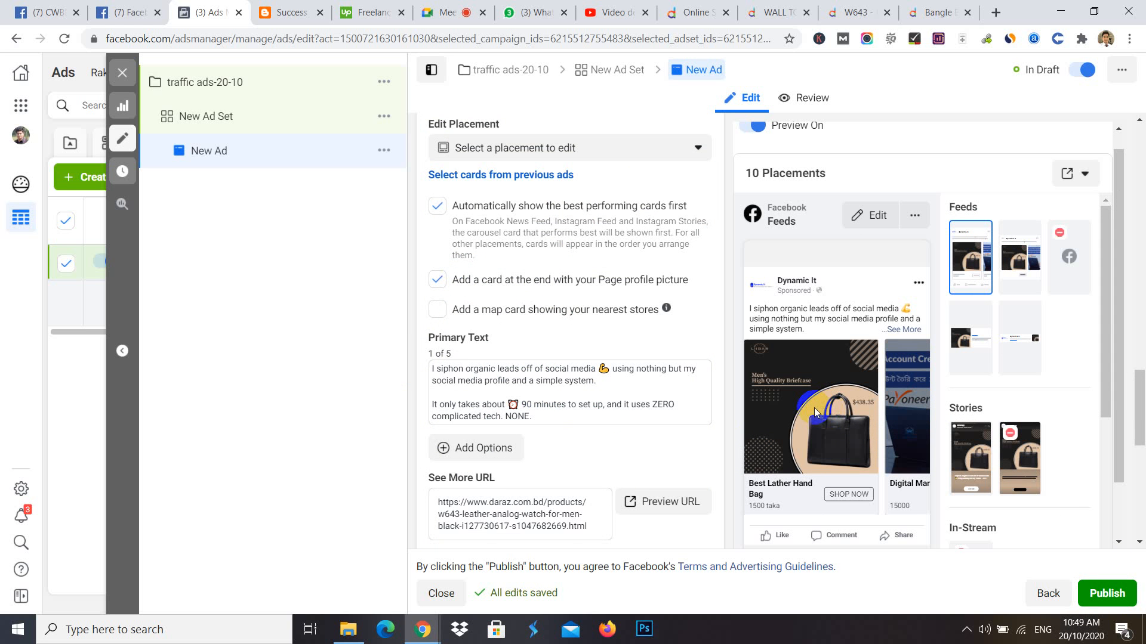
scroll(814, 407, down, 2)
scroll(813, 407, down, 6)
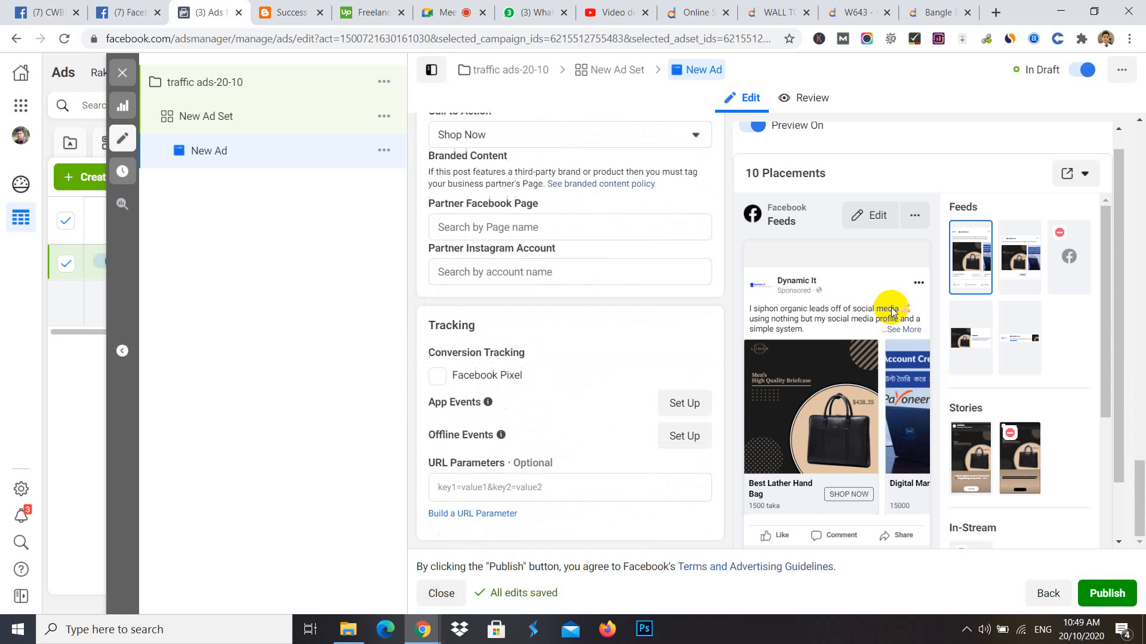
drag(925, 440, 791, 439)
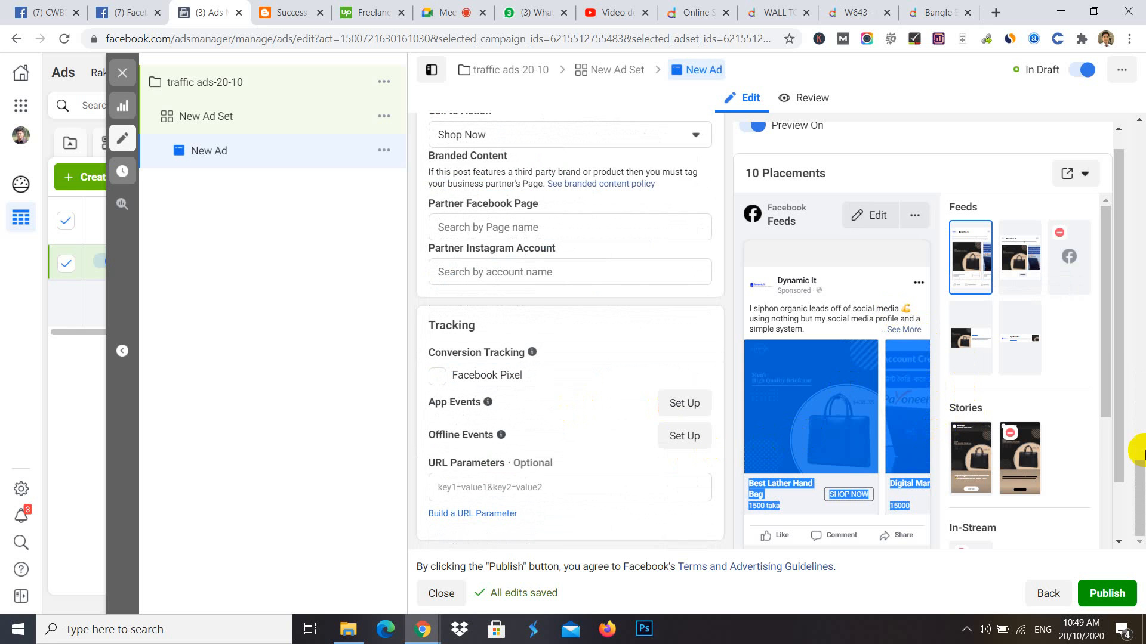
click(81, 417)
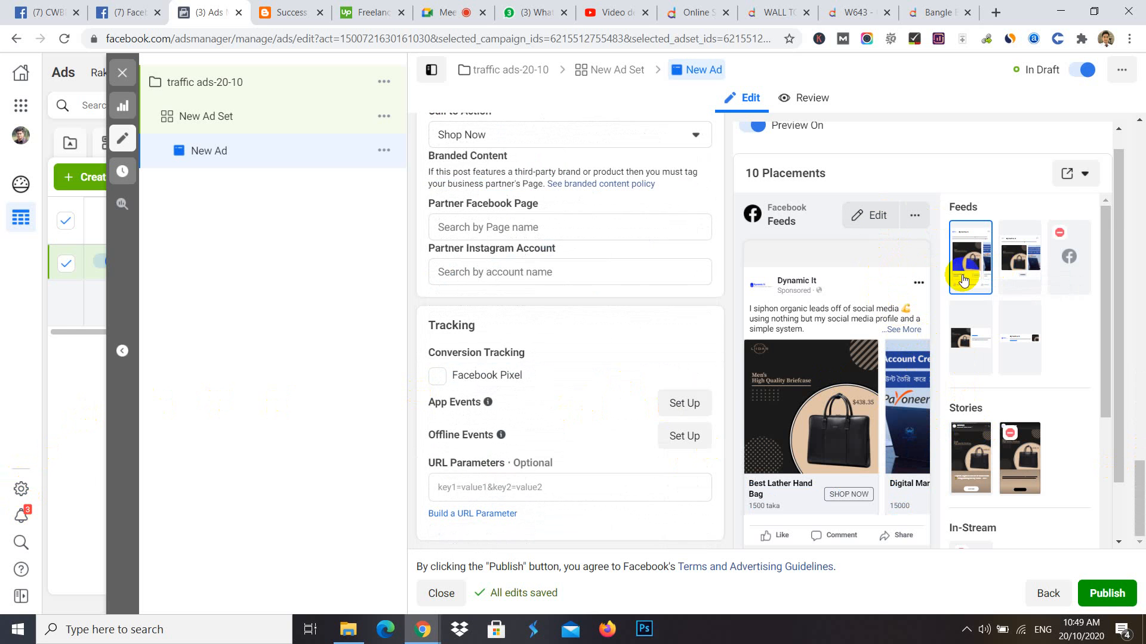
click(1022, 258)
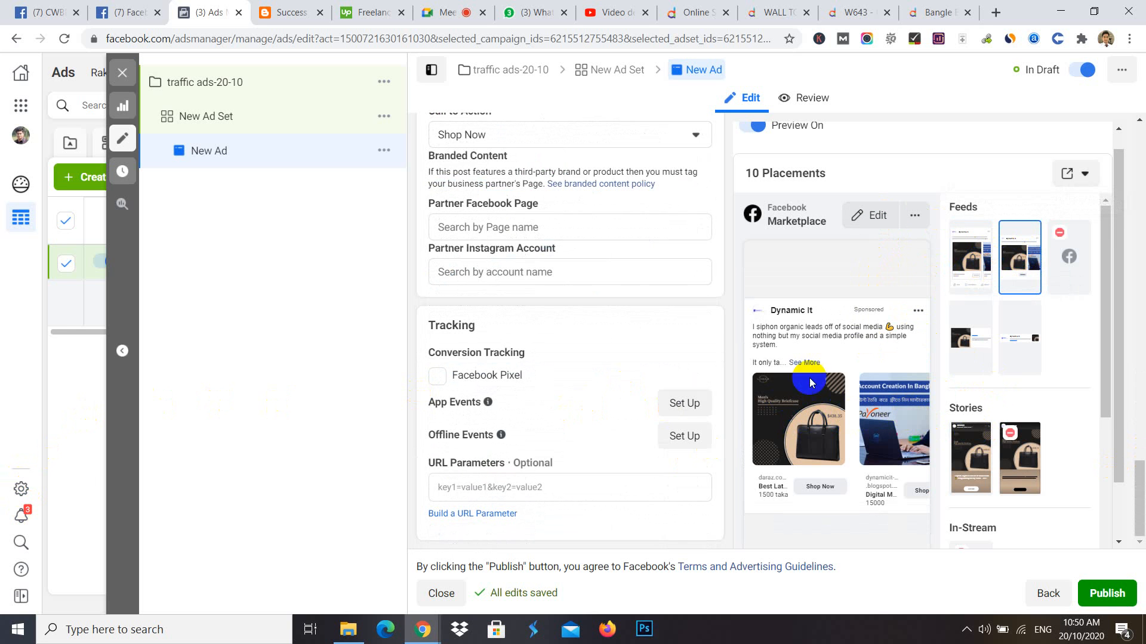
click(970, 255)
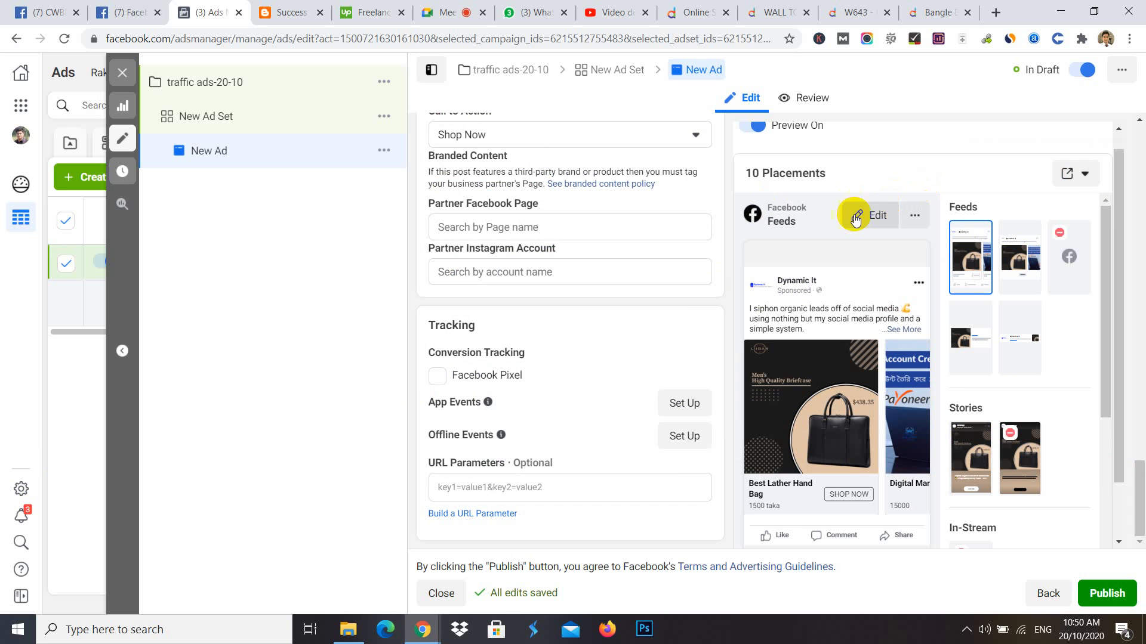
click(783, 414)
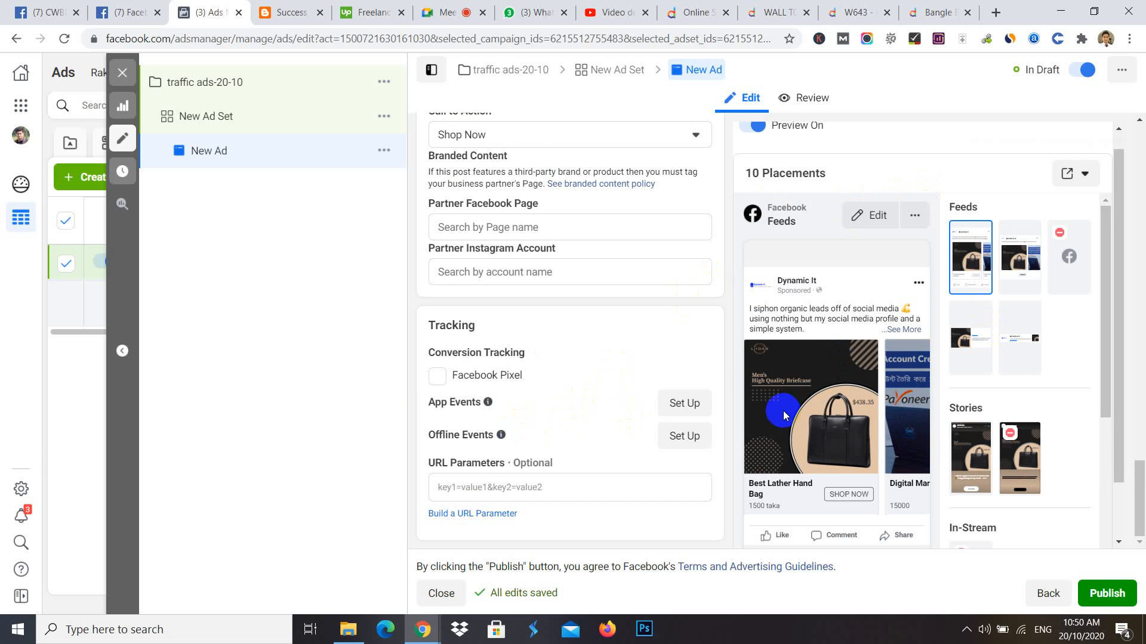
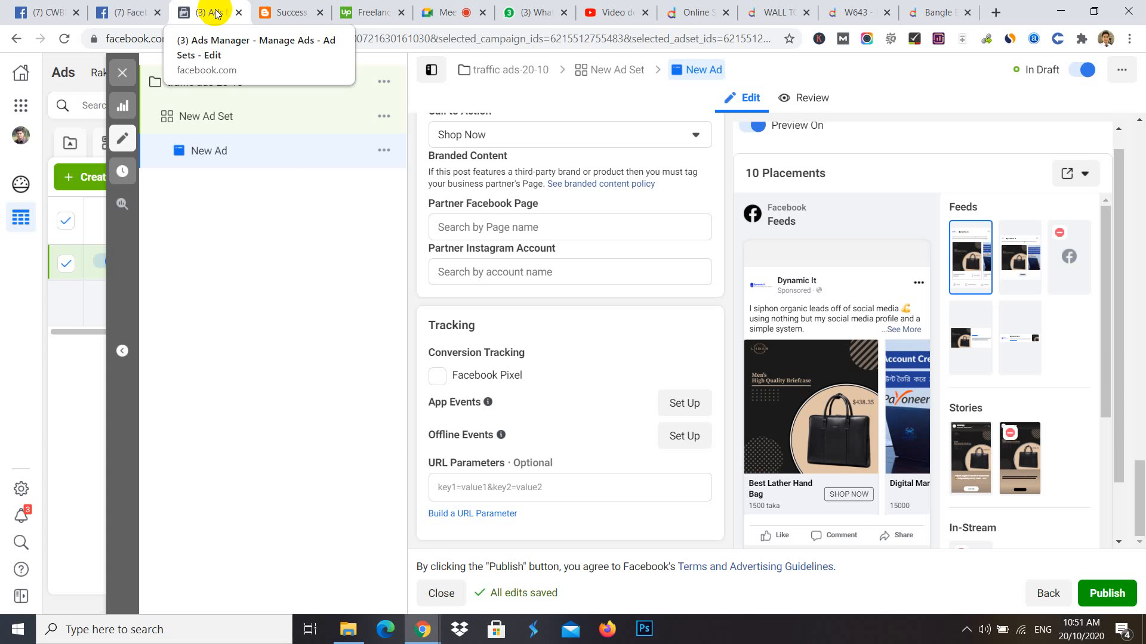
click(122, 12)
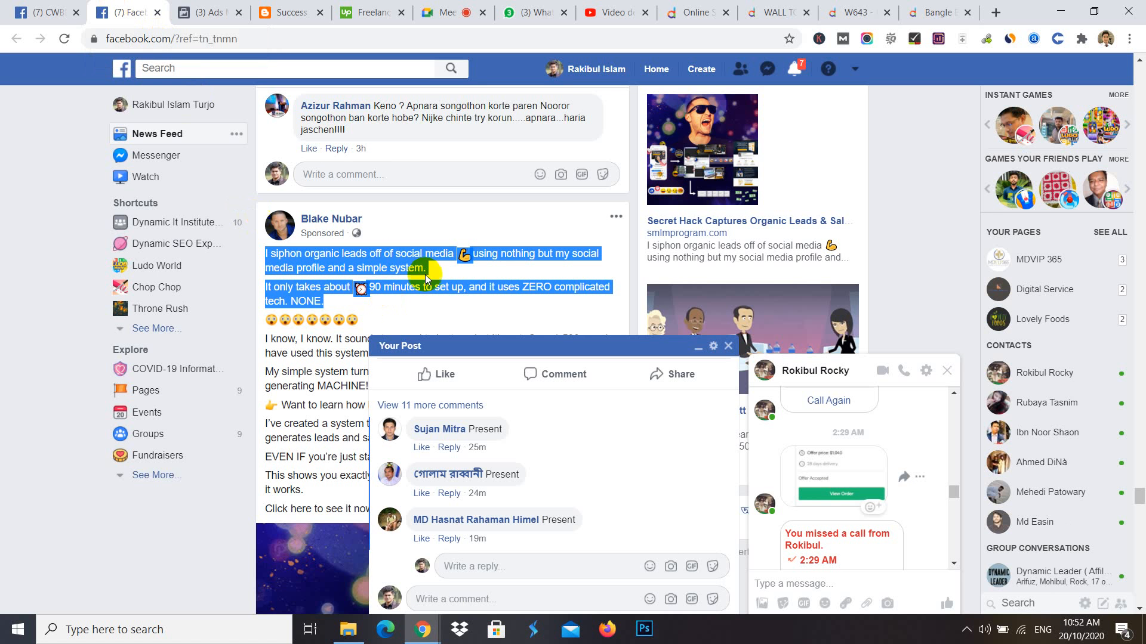
click(184, 70)
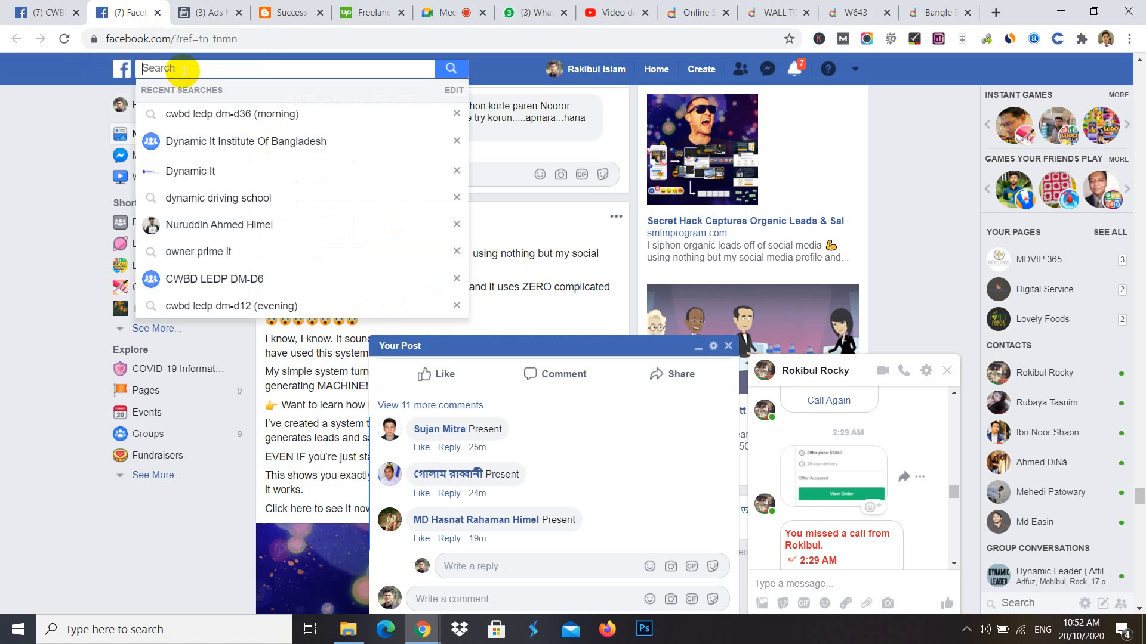
click(842, 488)
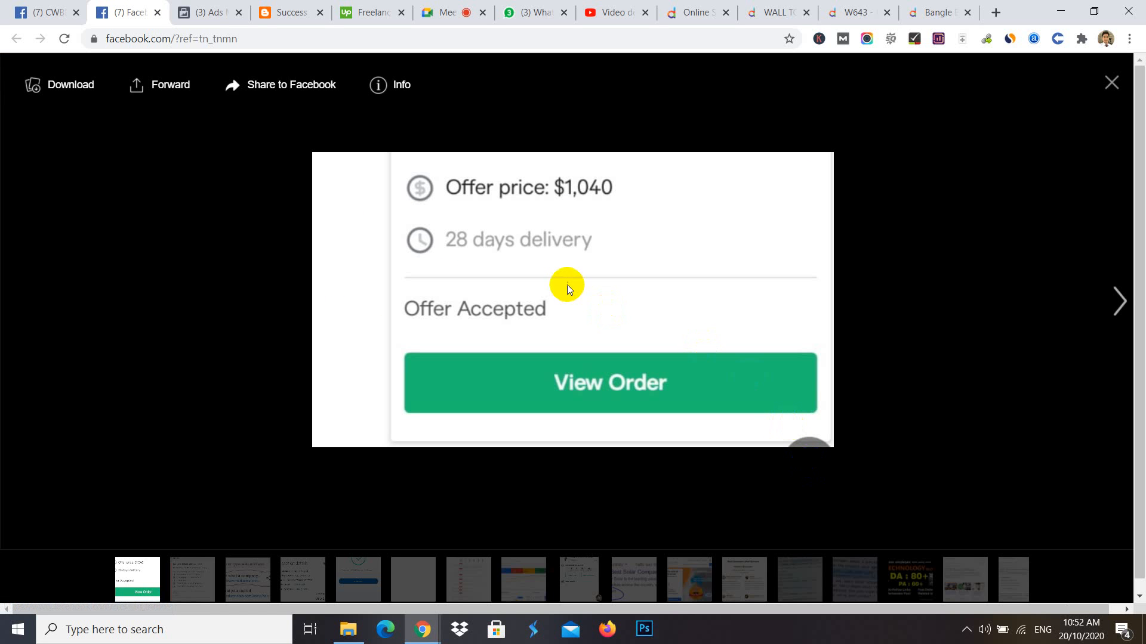
click(1112, 83)
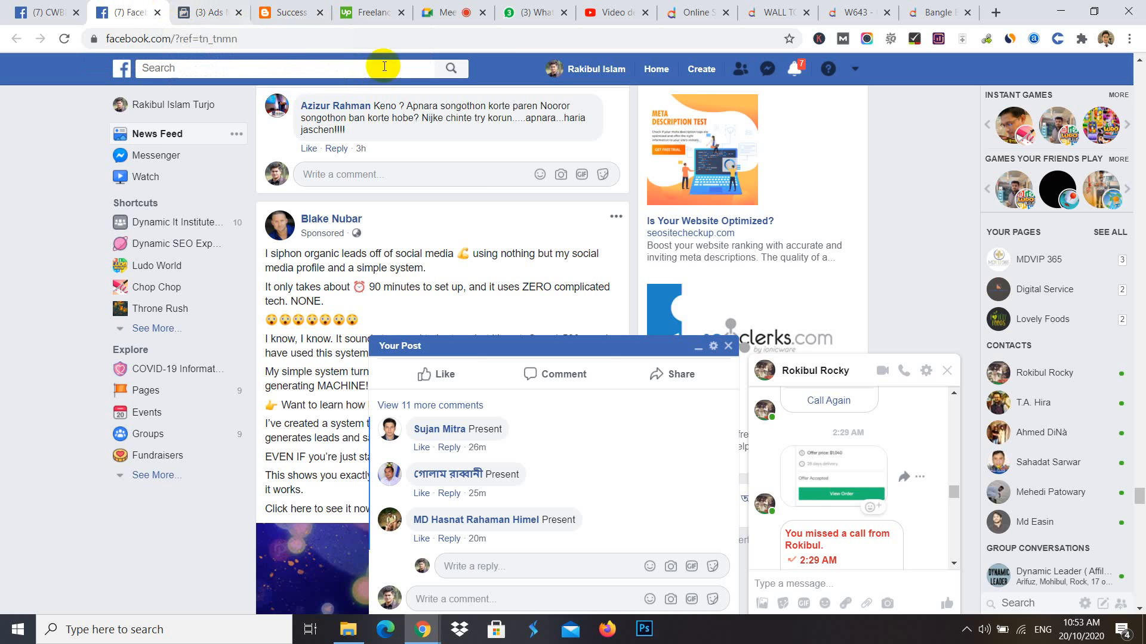
click(218, 12)
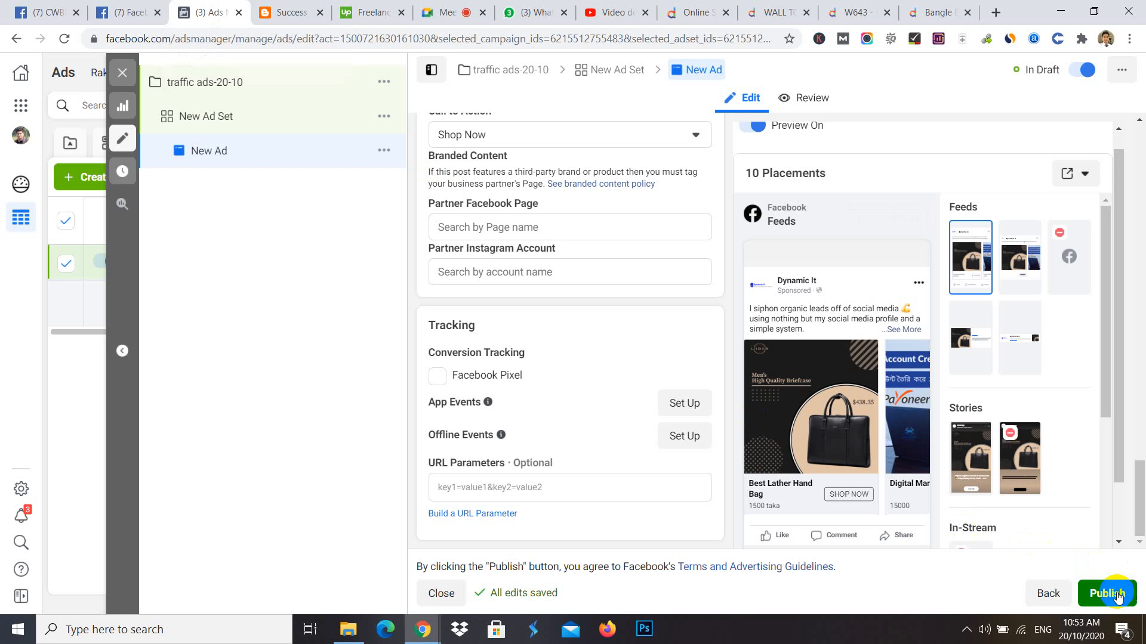
- Close the ad editor, reopen Ads Manager through Facebook's option to create an ad, and dismiss the new campaign dialog
click(239, 12)
click(124, 12)
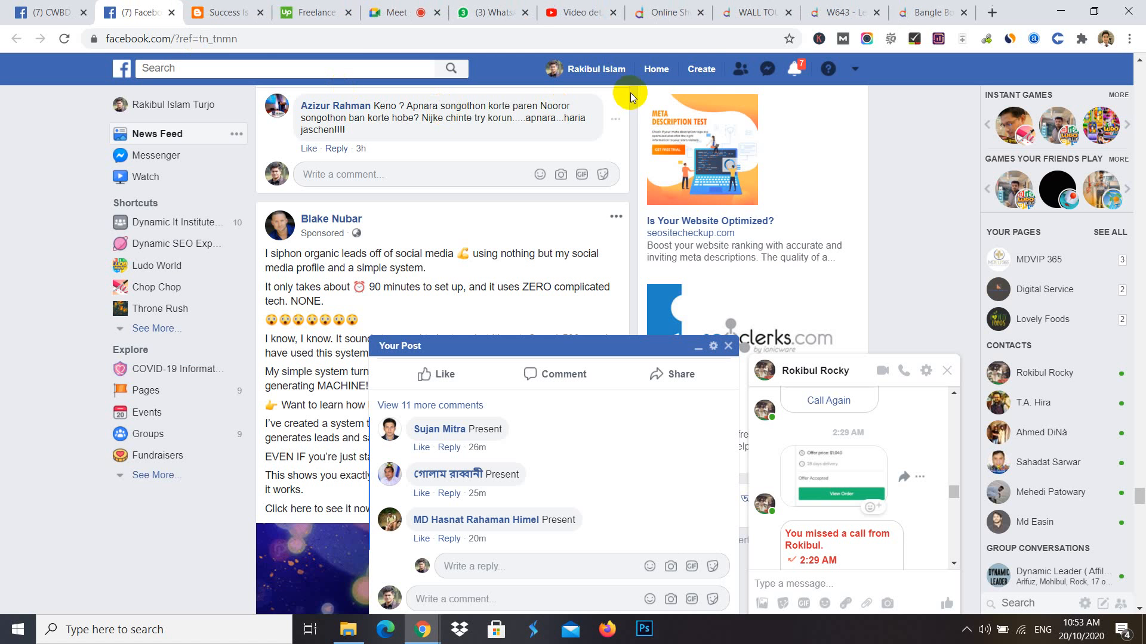
click(701, 69)
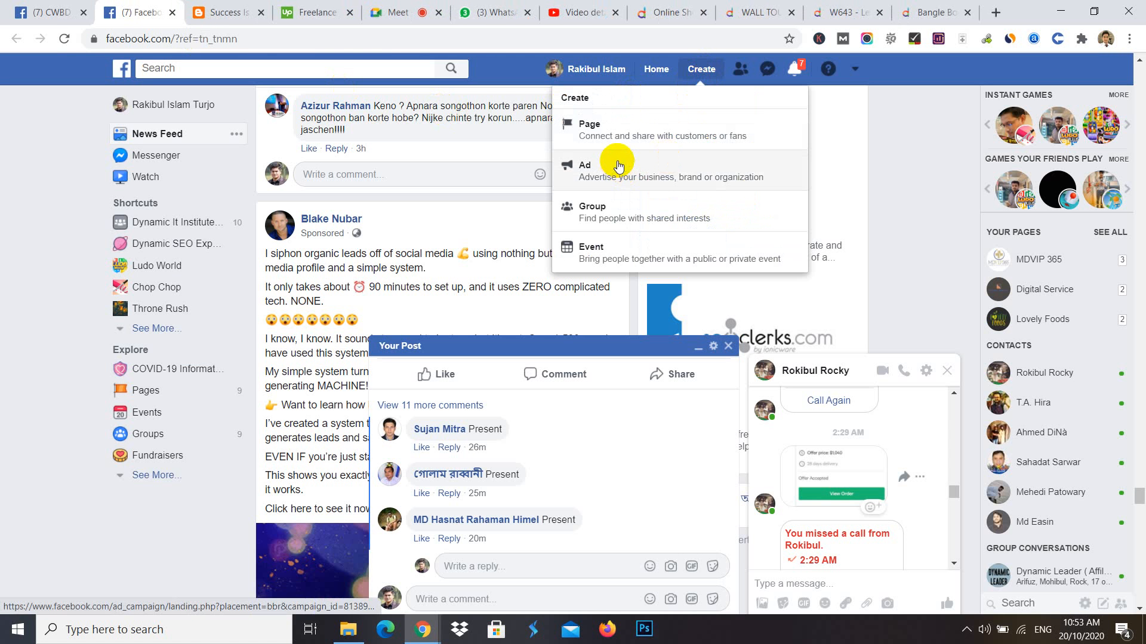
click(669, 163)
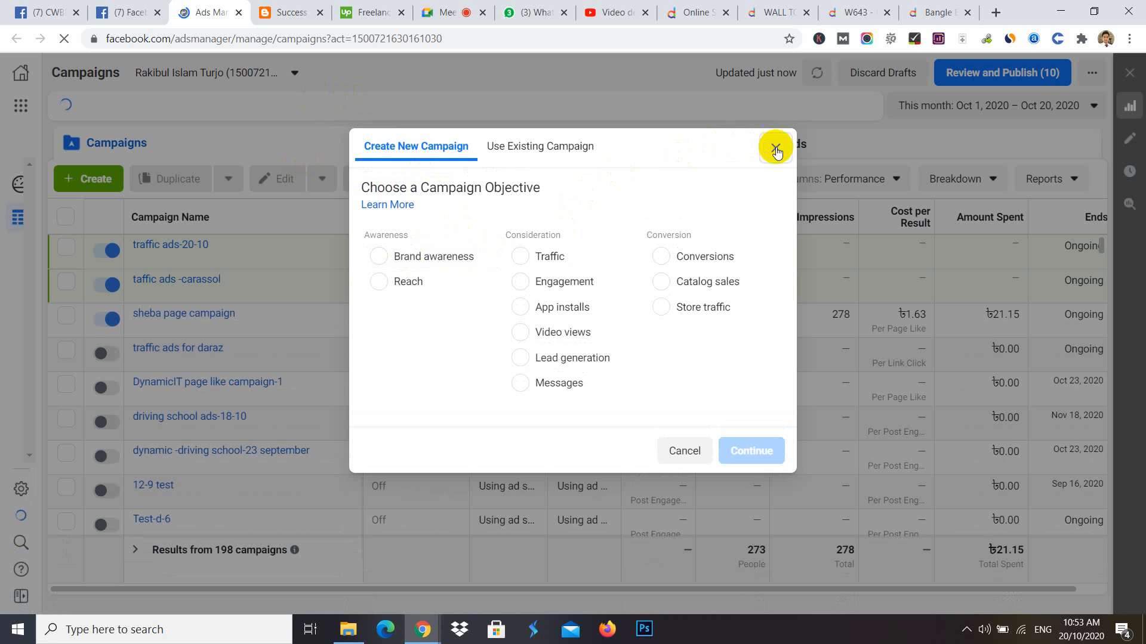
click(775, 147)
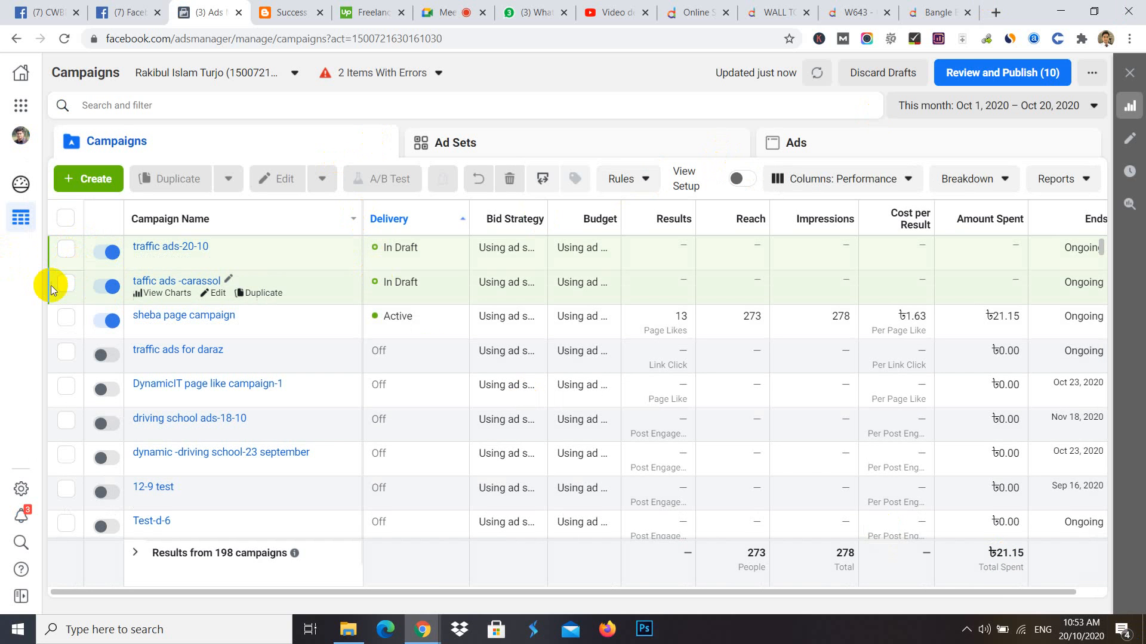
- Turn off the draft campaigns "traffic ads-20-10" and "taffic ads -carassol" and delete both
click(93, 286)
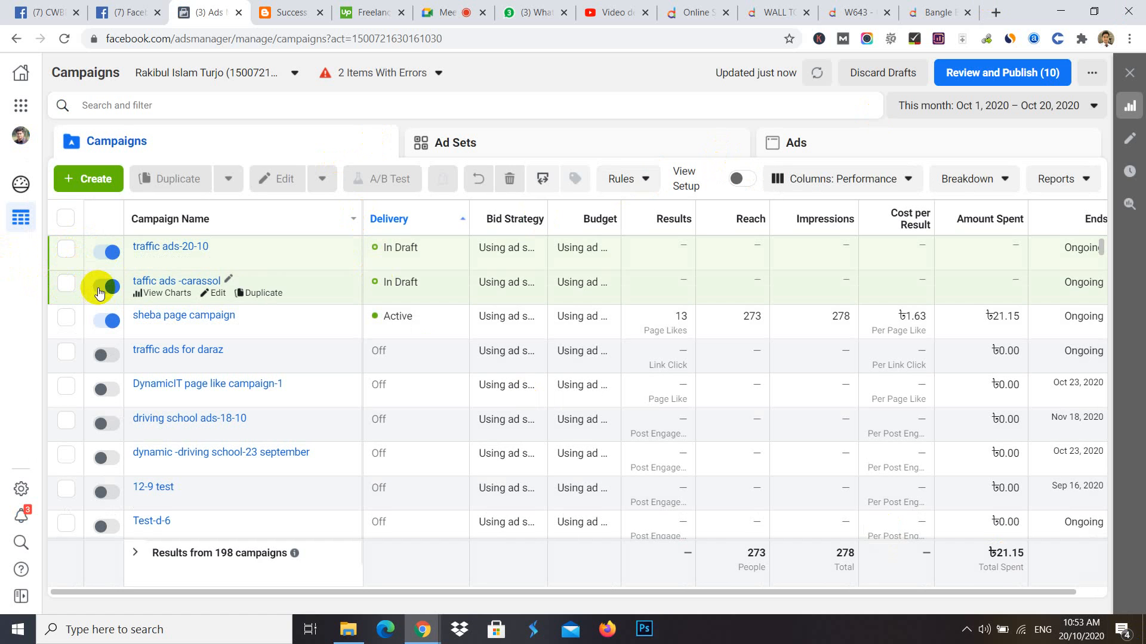
click(101, 258)
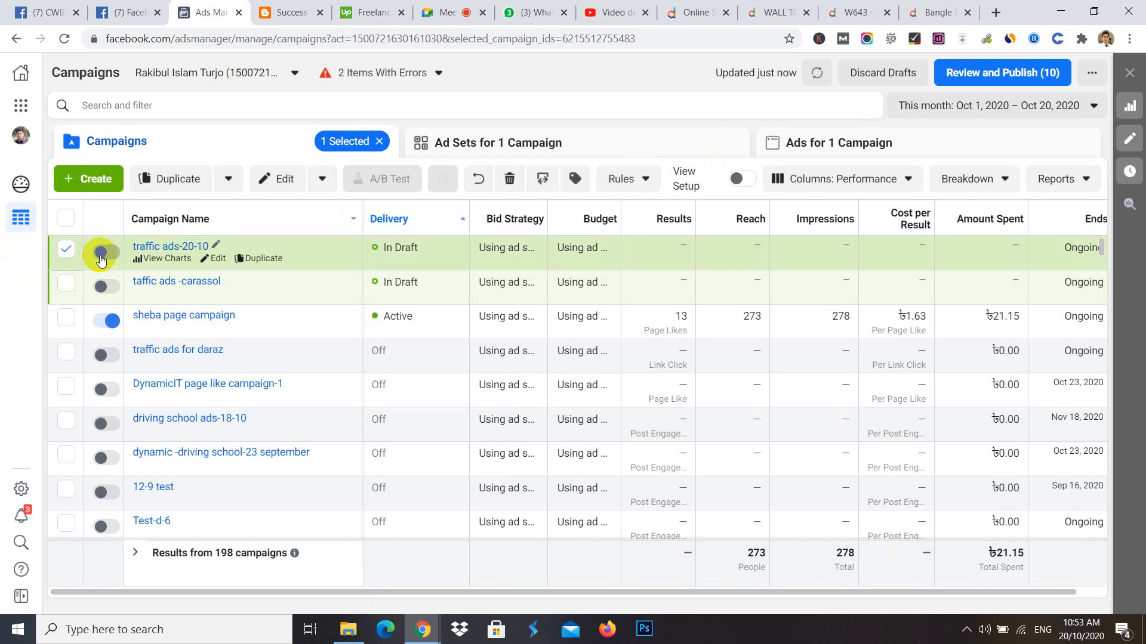
click(65, 284)
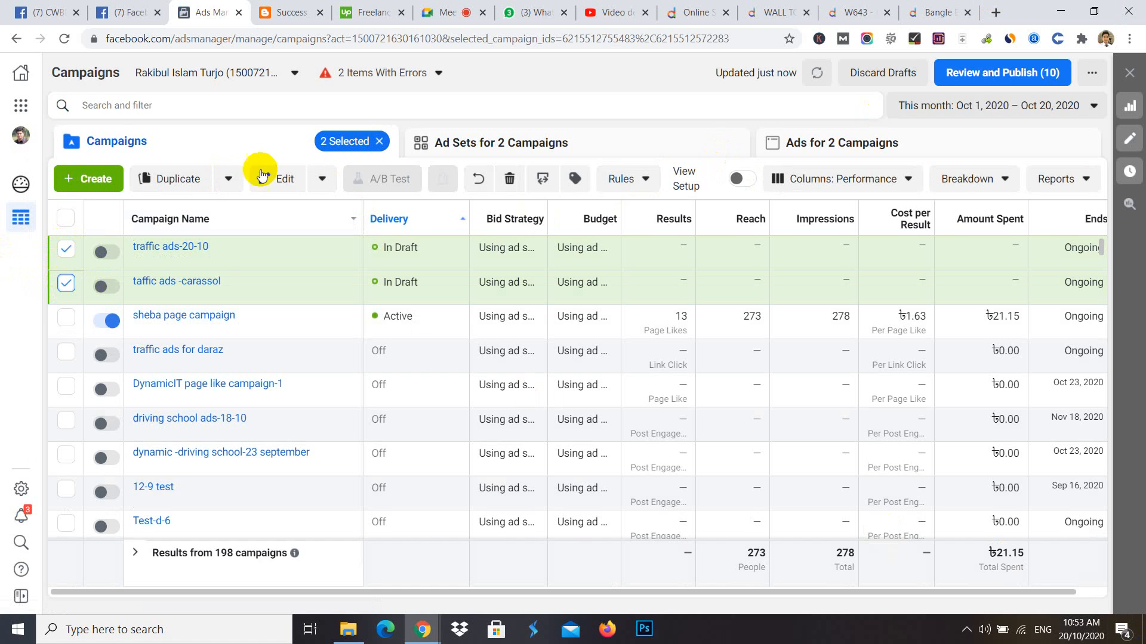
click(509, 179)
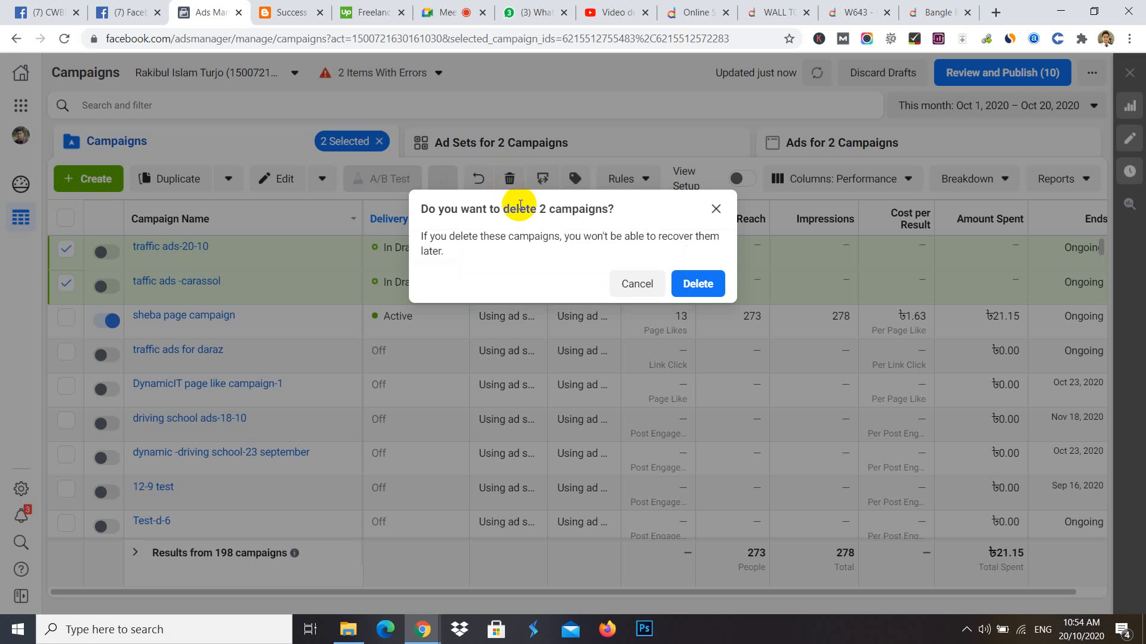
click(694, 283)
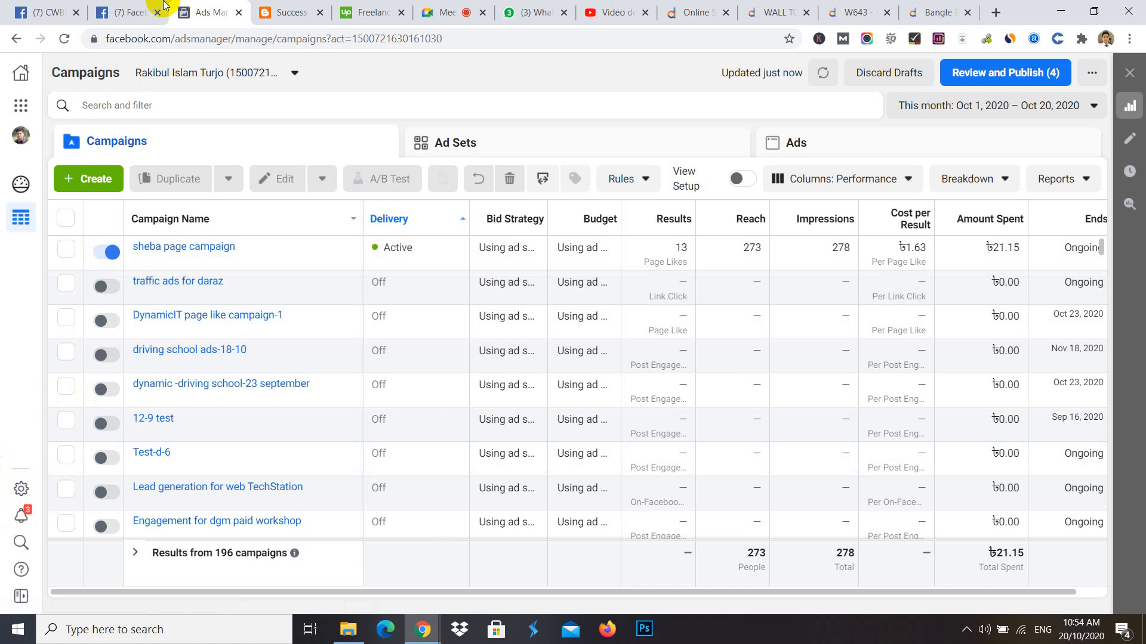
- Close the open post and chat windows on the Facebook news feed and return to Ads Manager
click(136, 6)
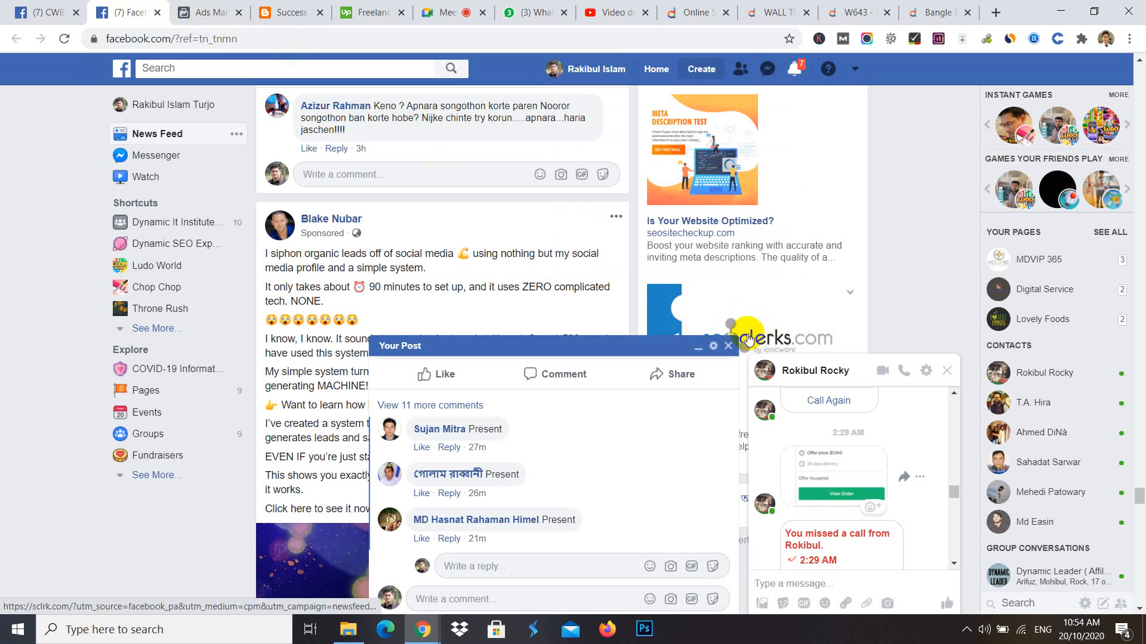
click(728, 346)
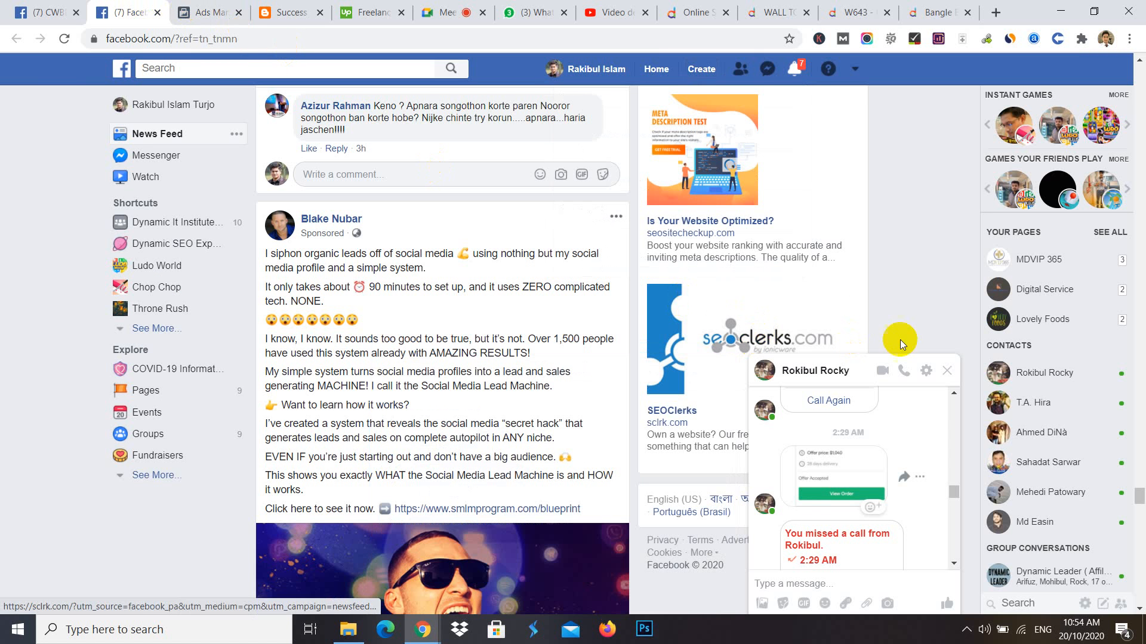
click(947, 370)
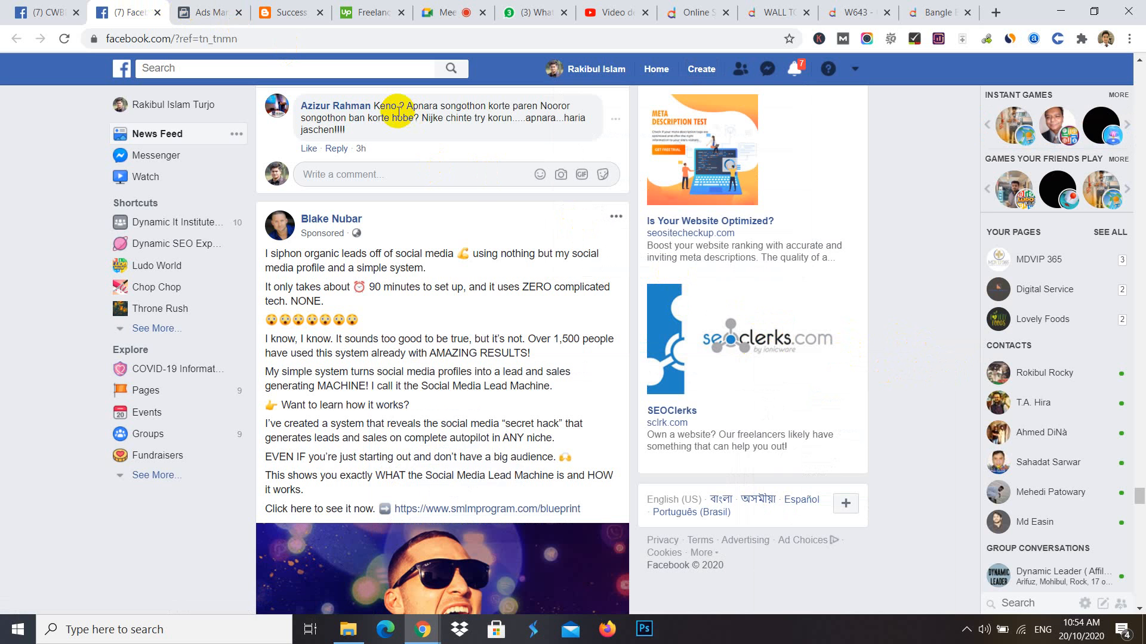
click(205, 8)
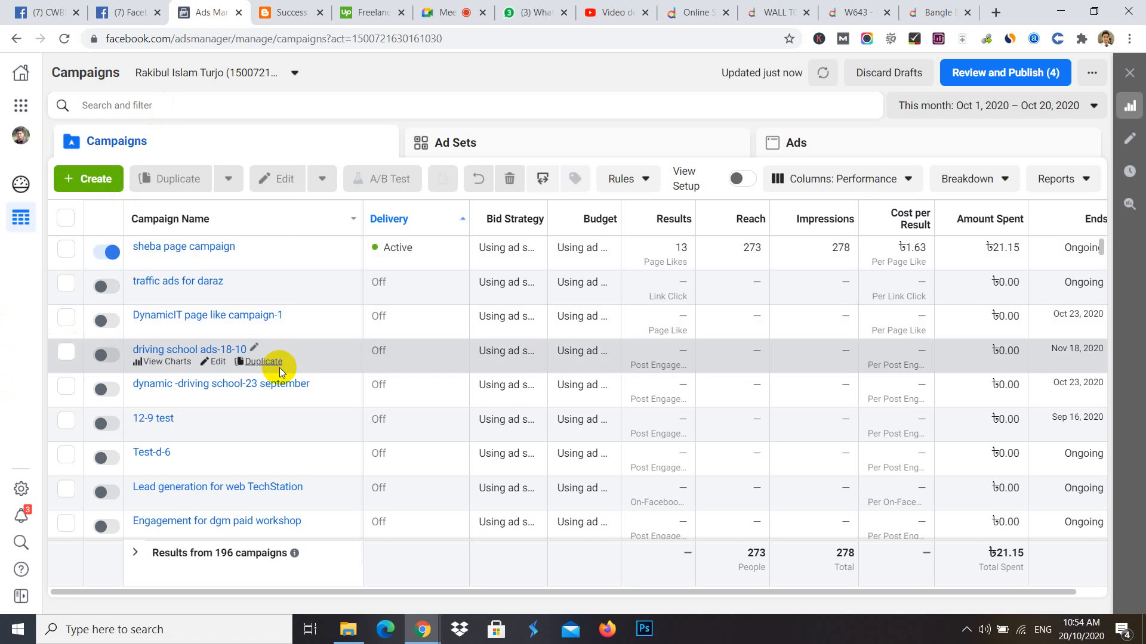
- Look through the campaign list and the objectives offered for a new campaign, without creating one
scroll(401, 373, down, 2)
scroll(401, 372, down, 3)
click(92, 179)
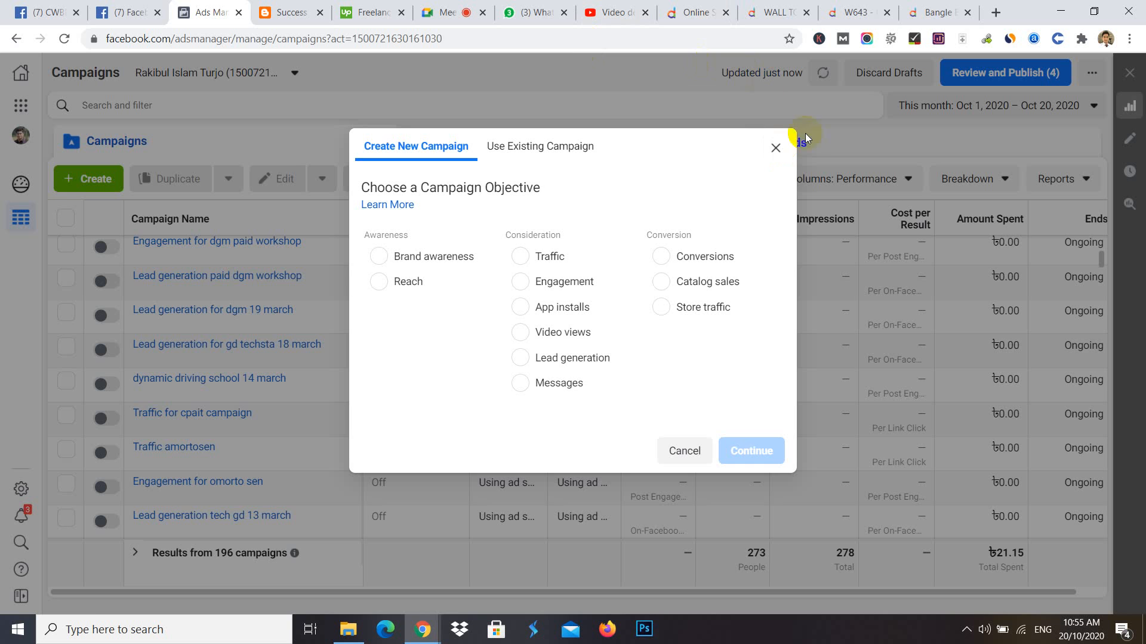
click(775, 149)
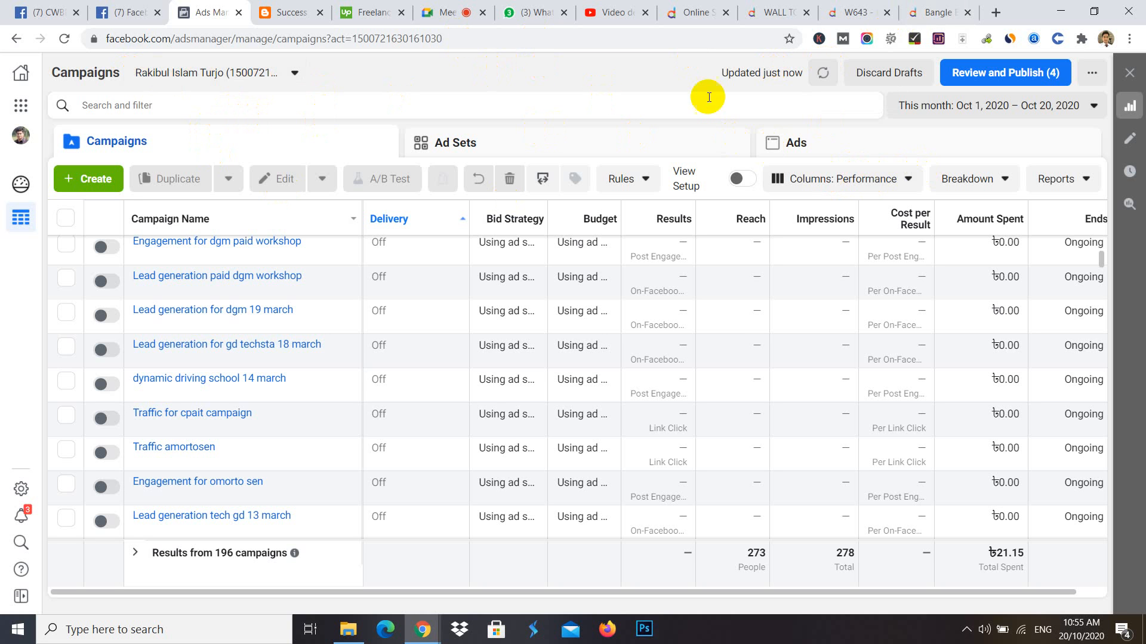
click(995, 13)
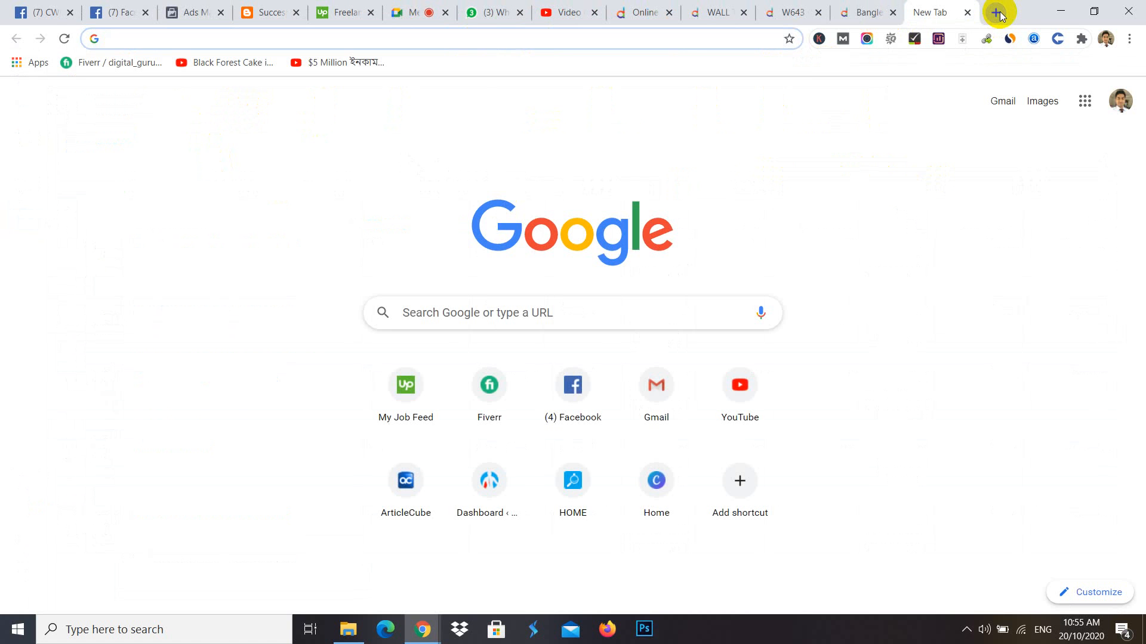
text(facebook.com)
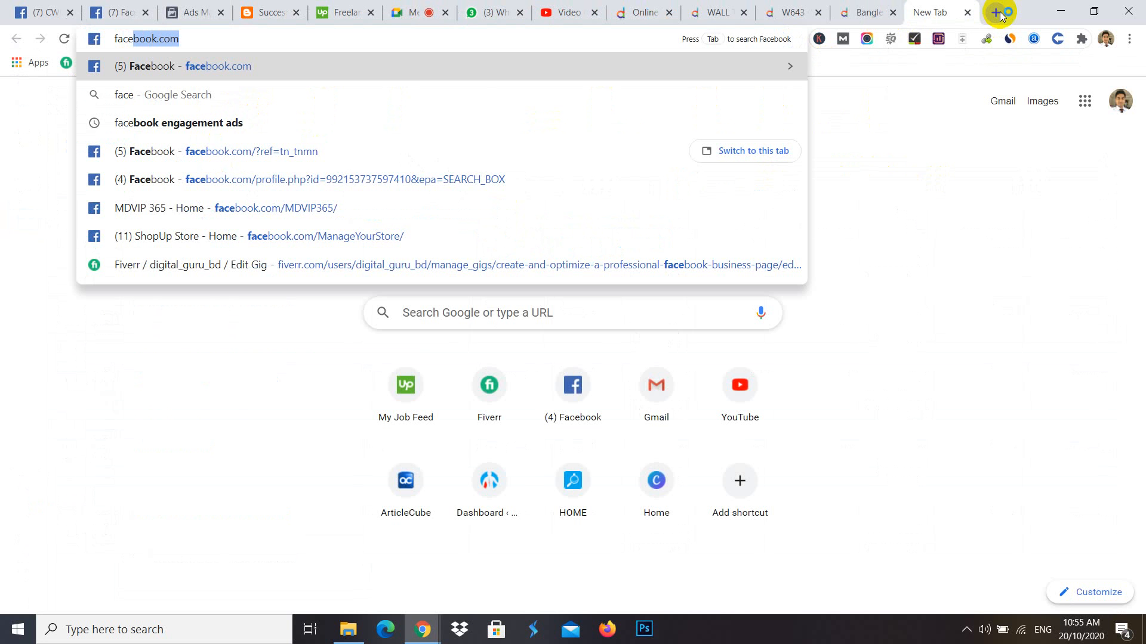
click(121, 18)
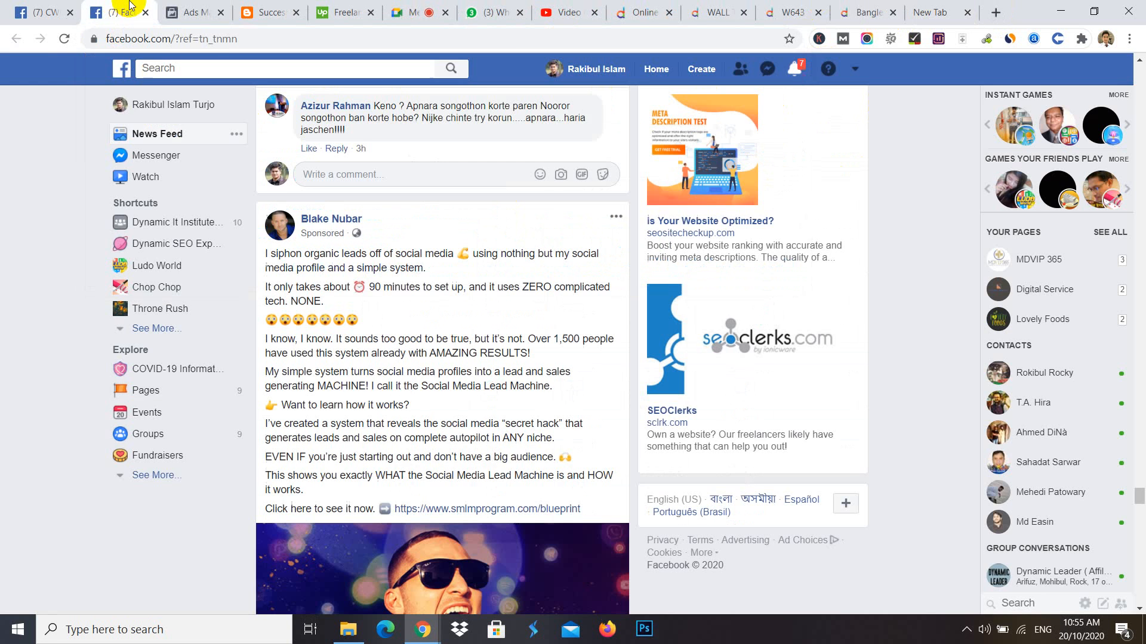
click(185, 13)
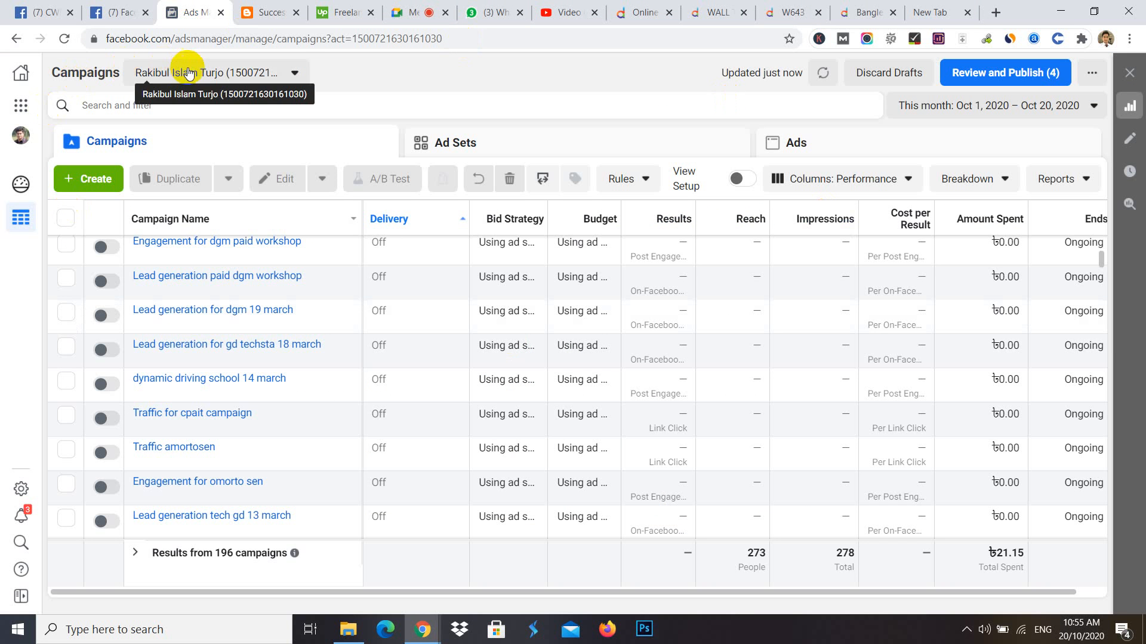
- Search Google for "facebook business manager" in a new browser tab
click(995, 12)
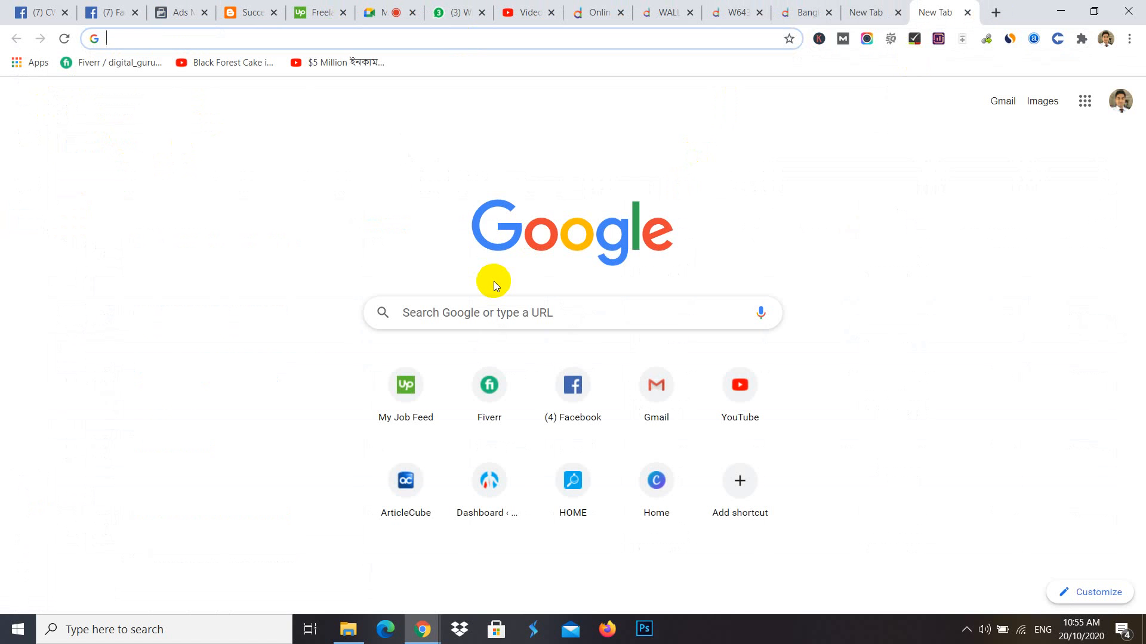
text(face)
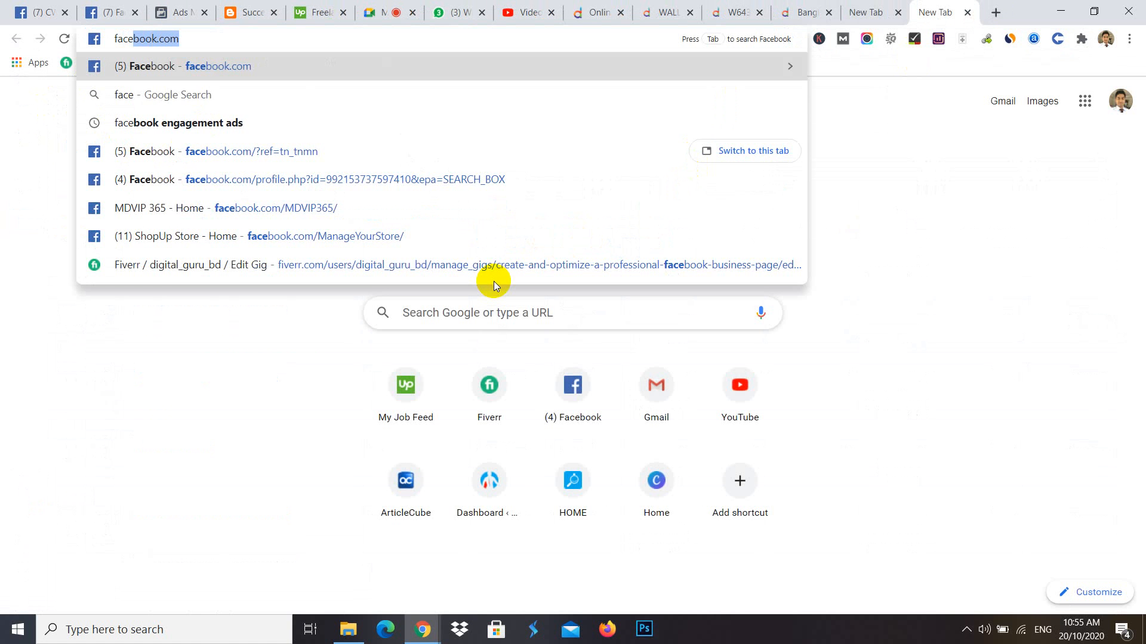
text(book busi)
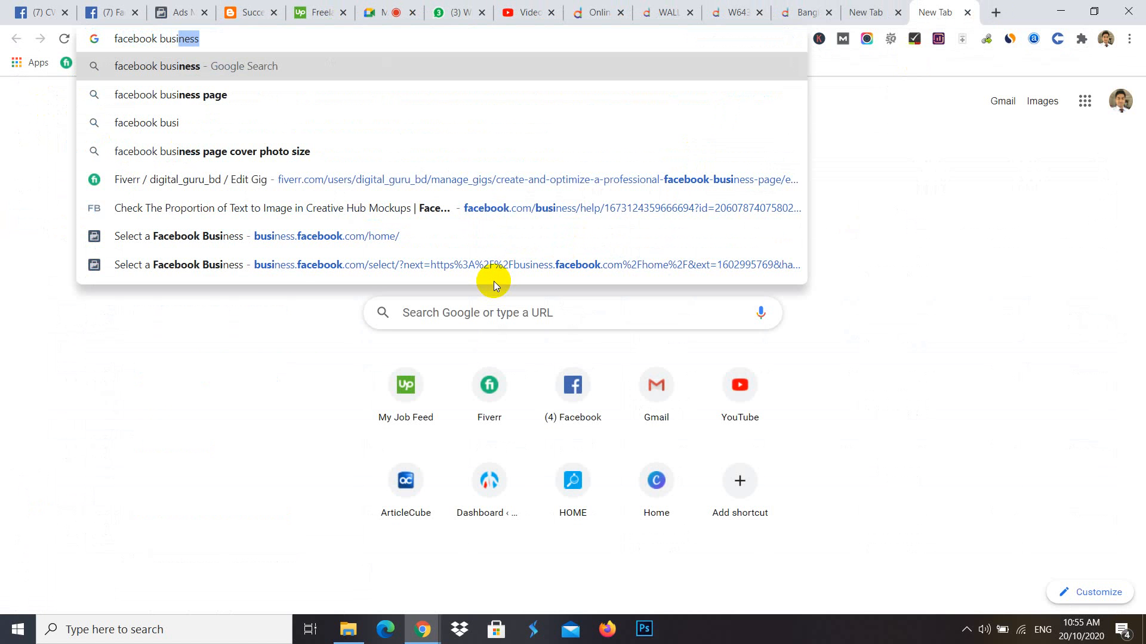
text(ness manager)
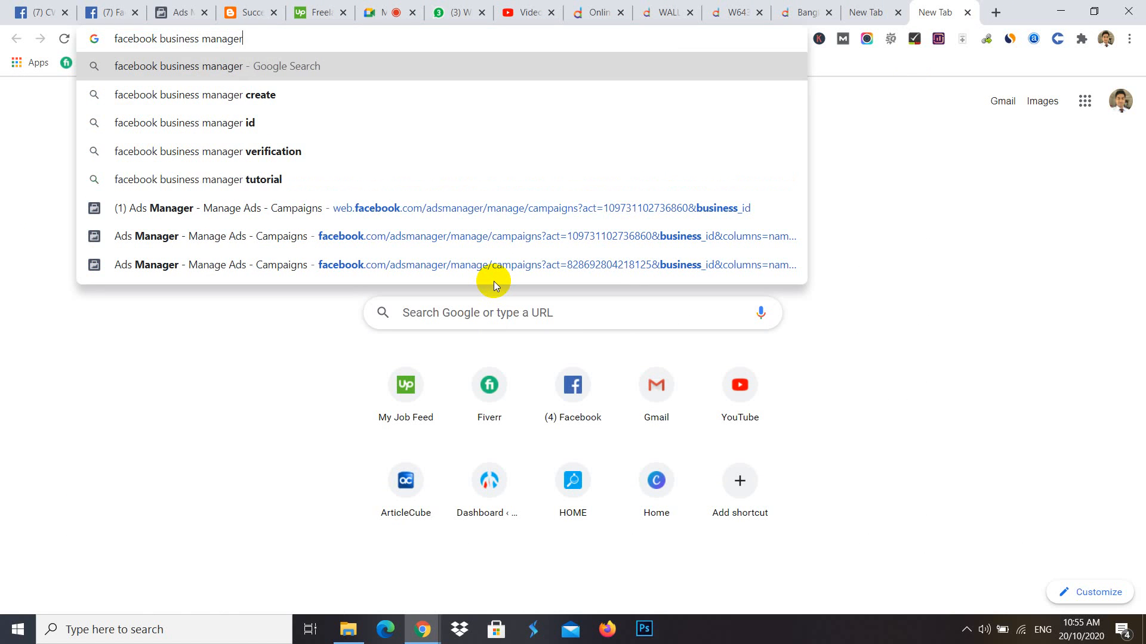
key(Return)
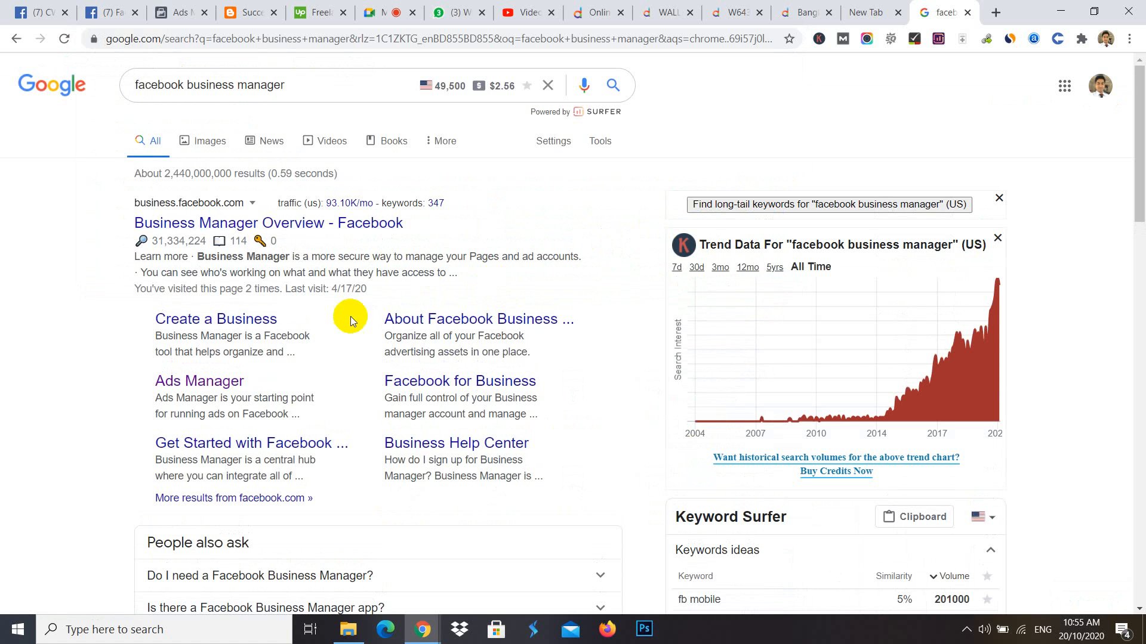
- Open the Business Manager Overview result, view the form for creating a business account, and close it without submitting
click(180, 219)
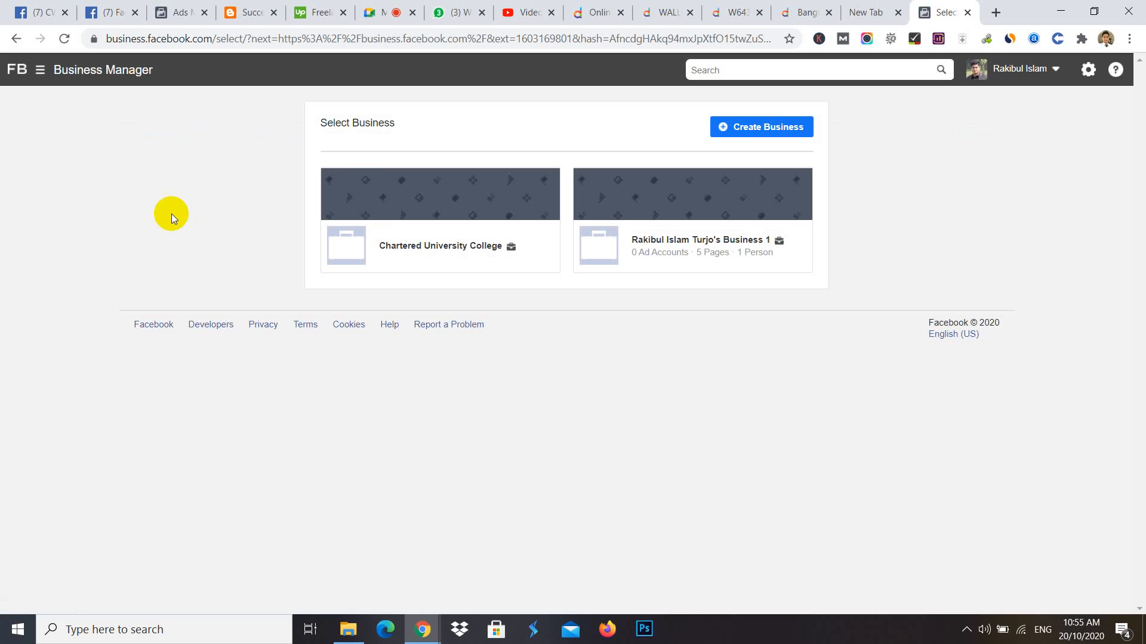
click(767, 134)
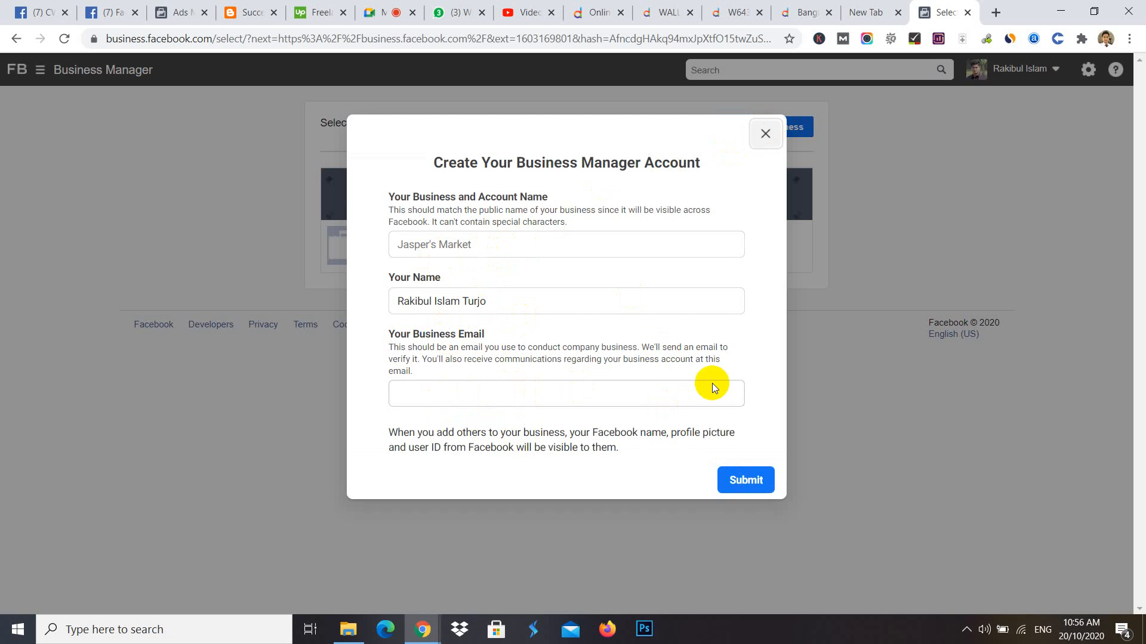
click(765, 134)
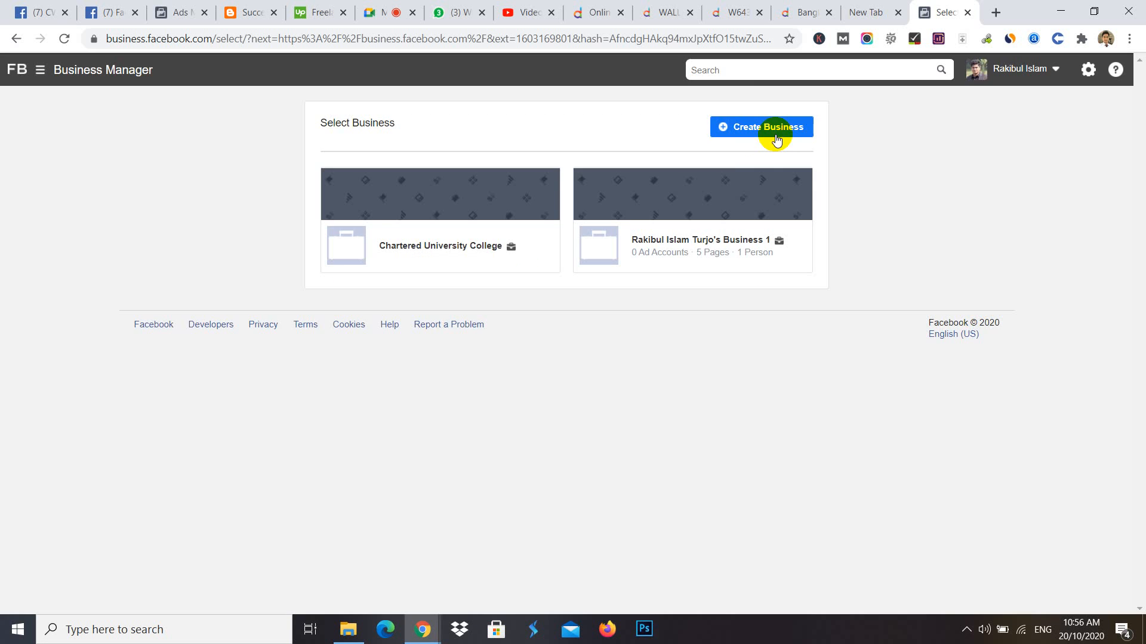
- Switch to the Google Meet call and show the hidden system tray icons
click(382, 9)
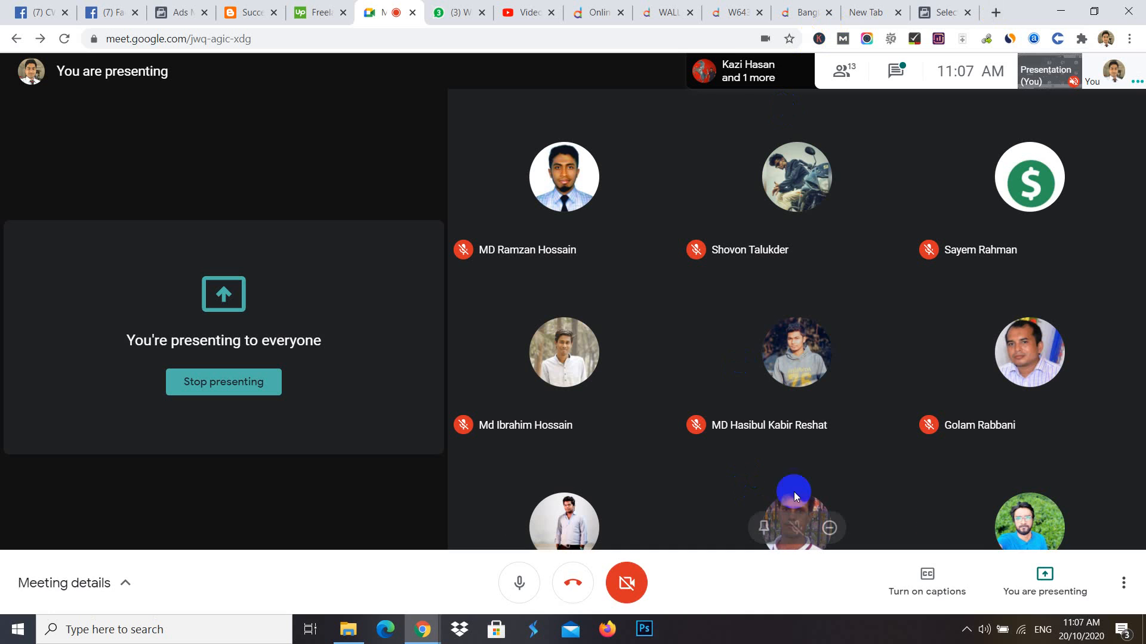
click(984, 632)
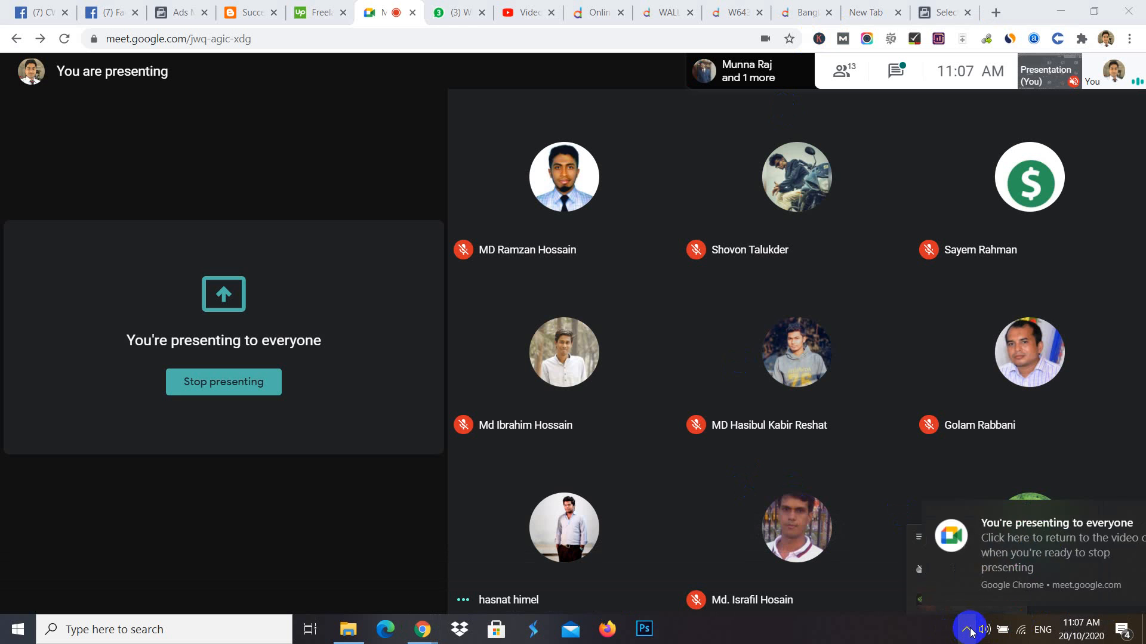